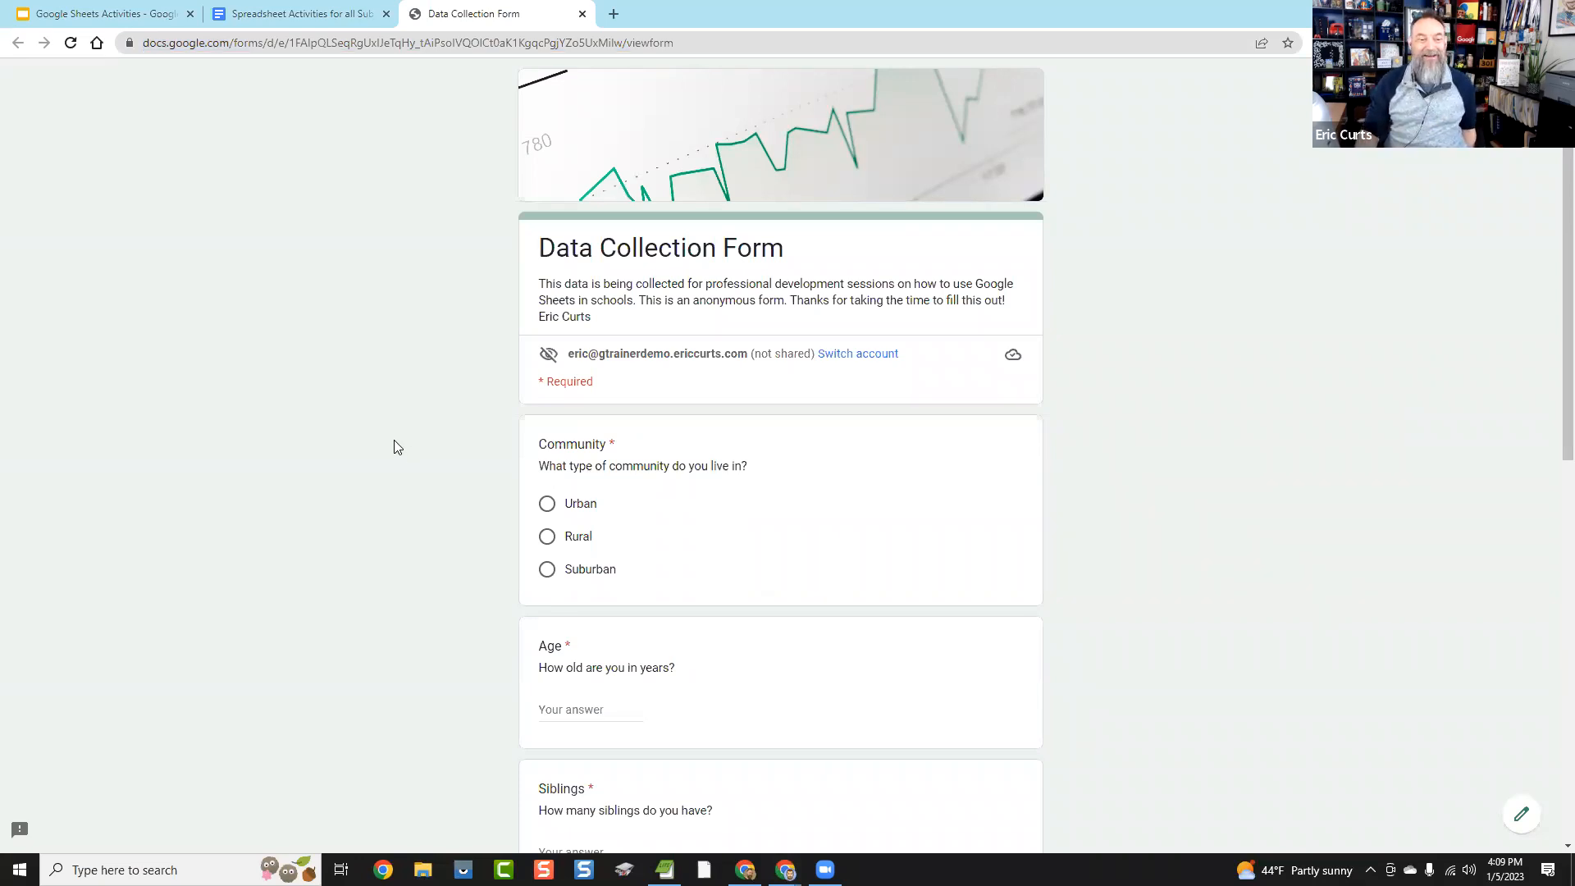
pyautogui.scroll(-8, 414, 431)
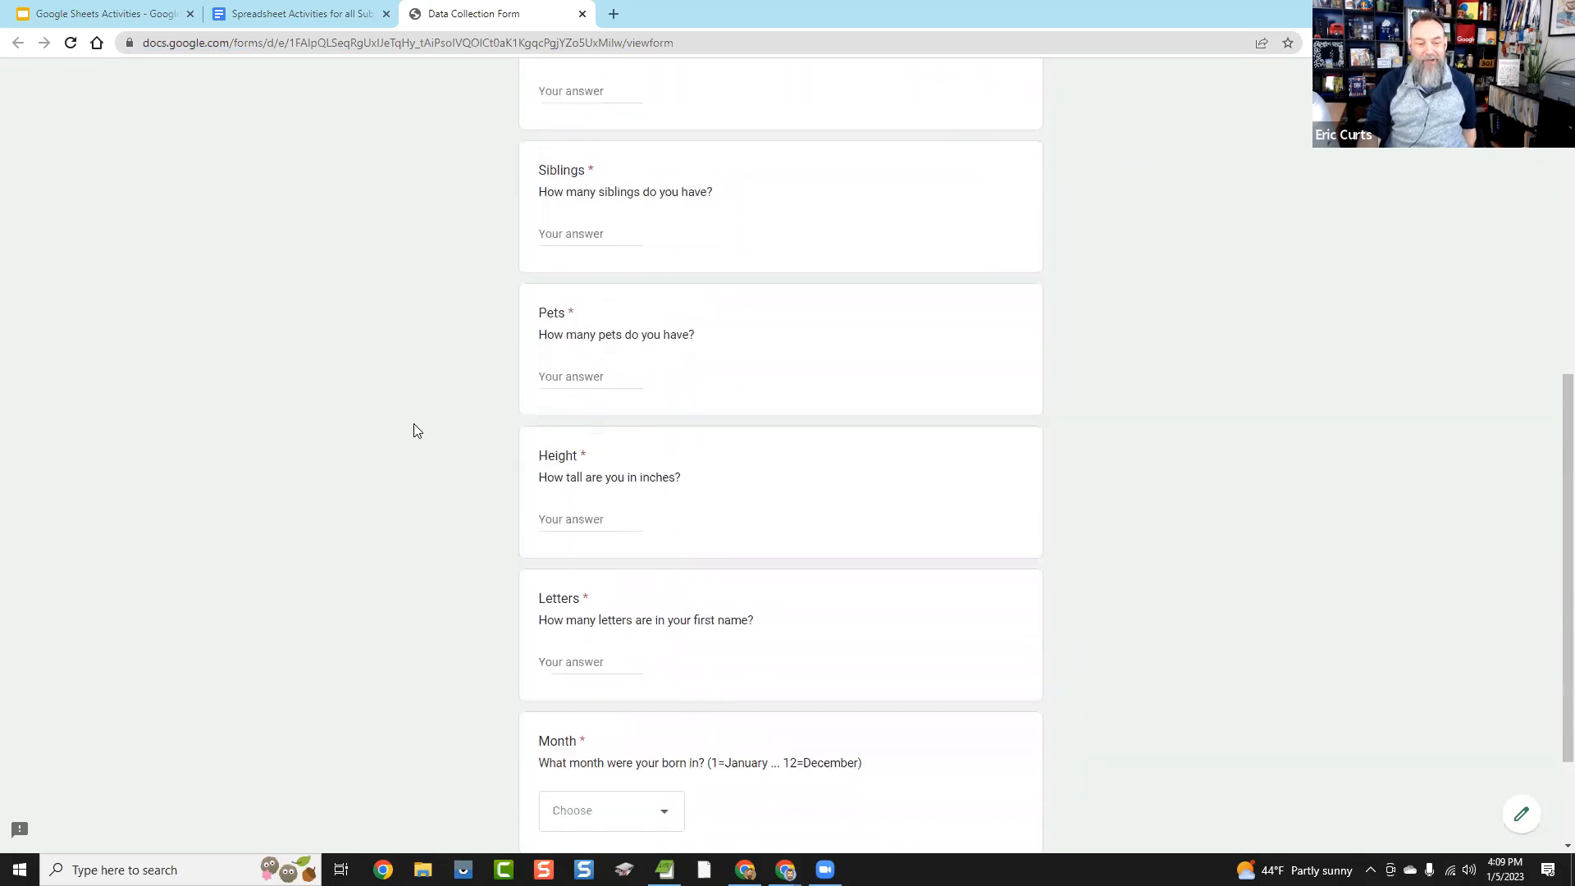
pyautogui.scroll(-2, 414, 423)
pyautogui.scroll(9, 416, 422)
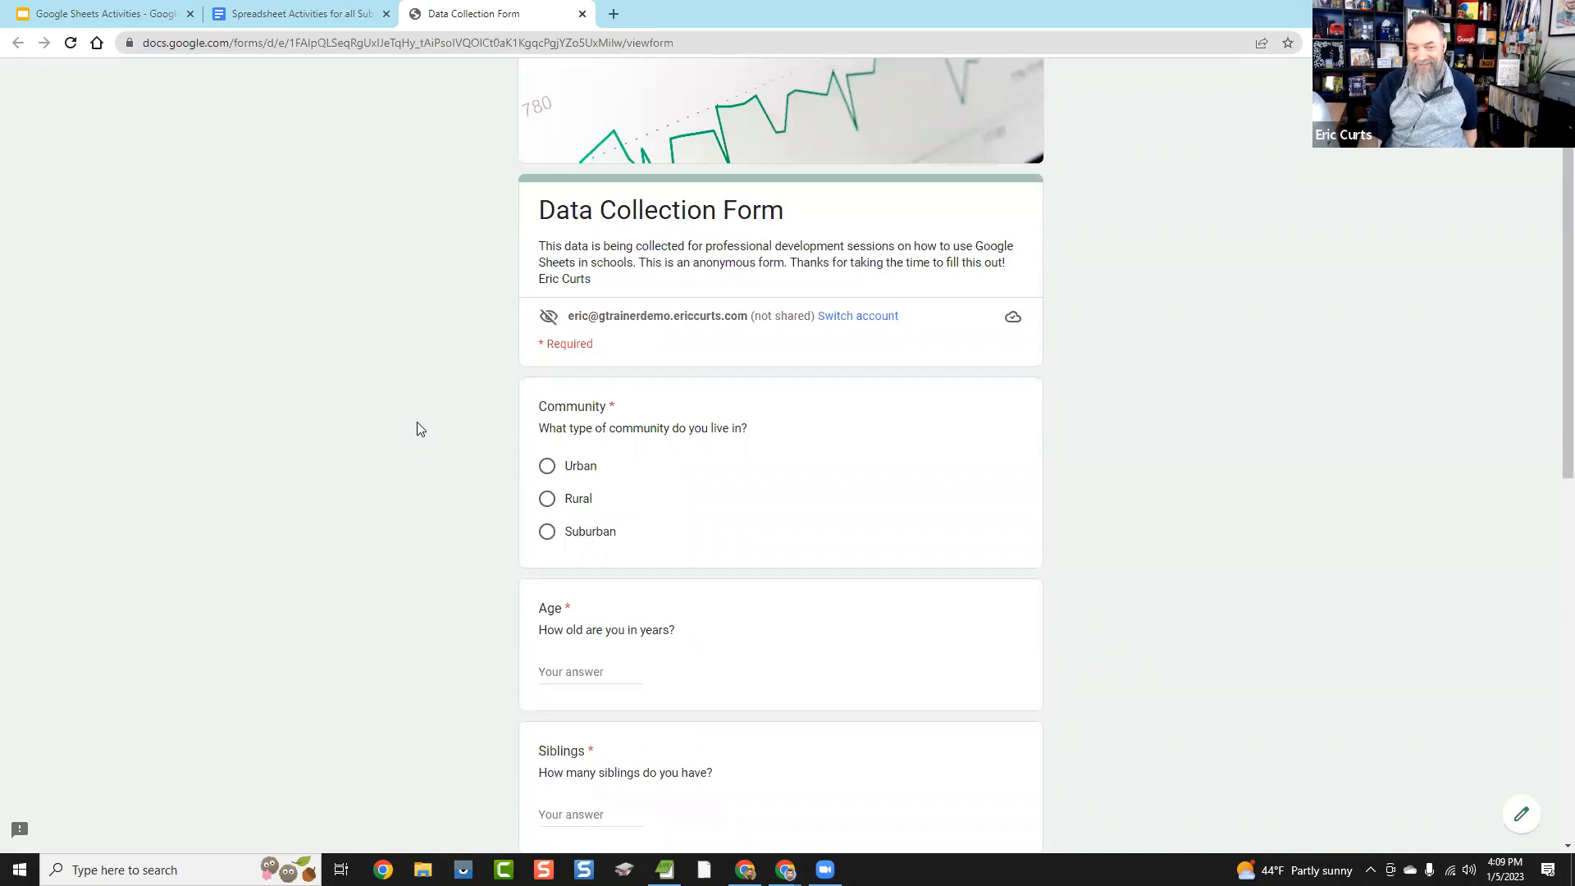
pyautogui.scroll(-2, 417, 427)
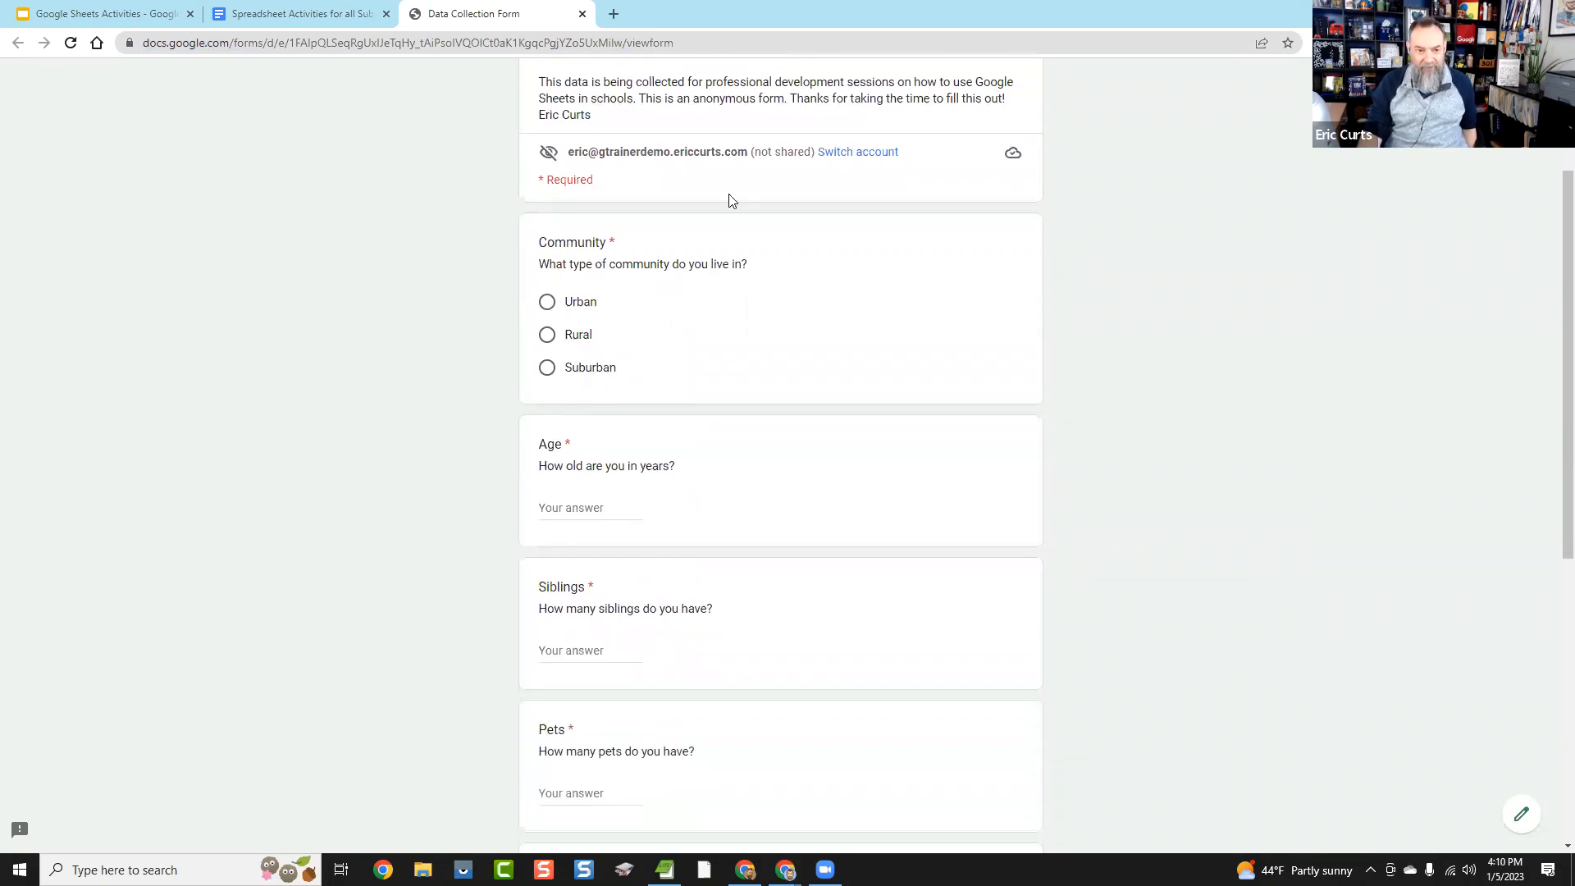
pyautogui.scroll(-2, 356, 470)
pyautogui.scroll(-2, 379, 395)
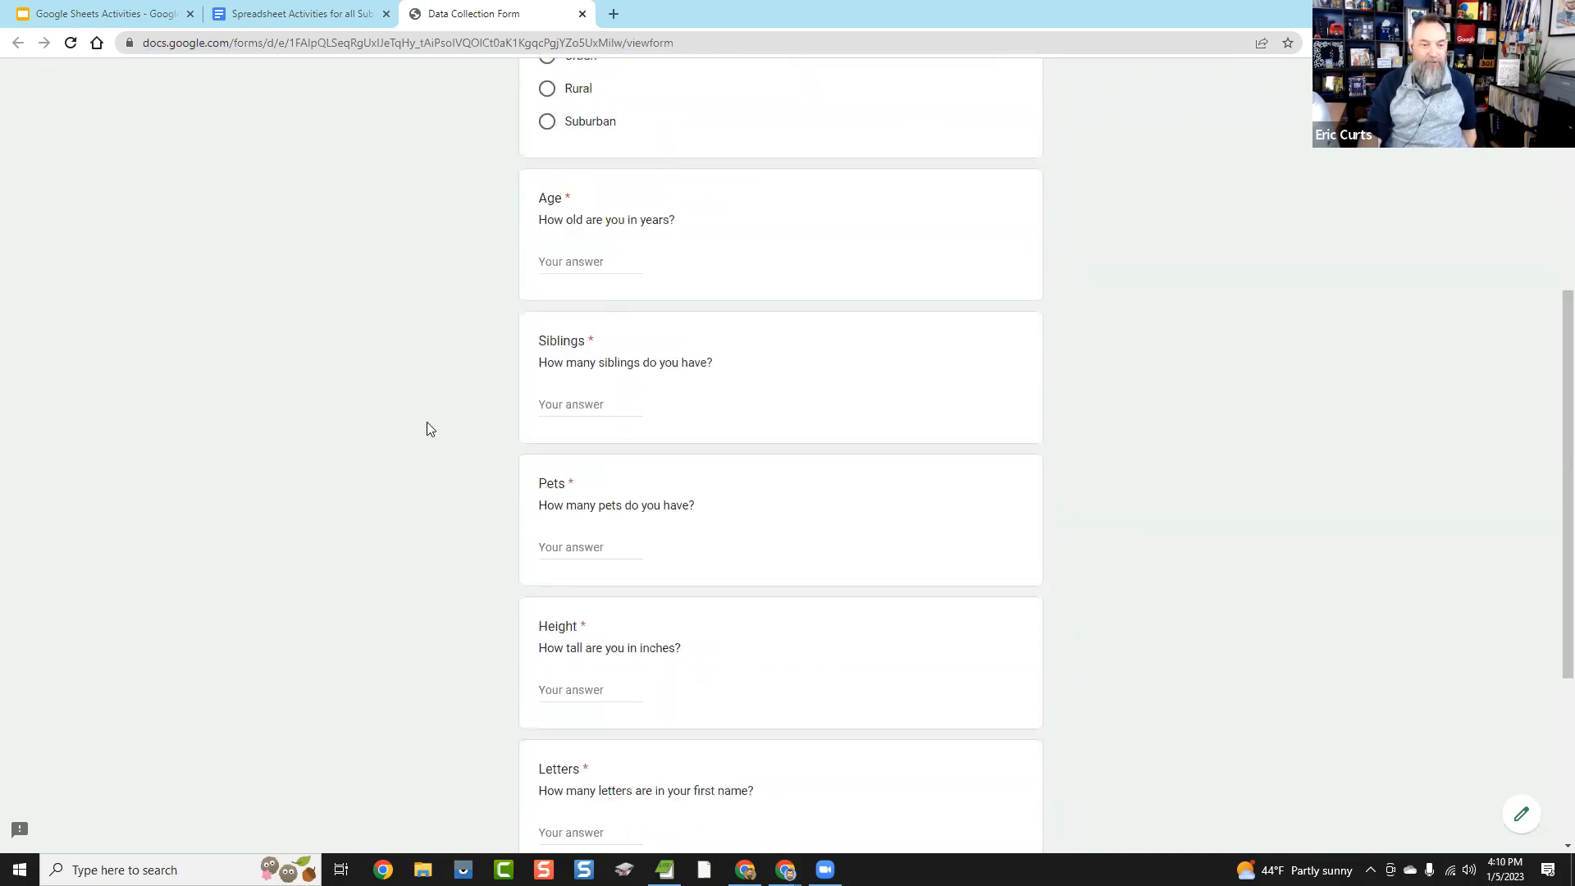
pyautogui.scroll(-3, 358, 488)
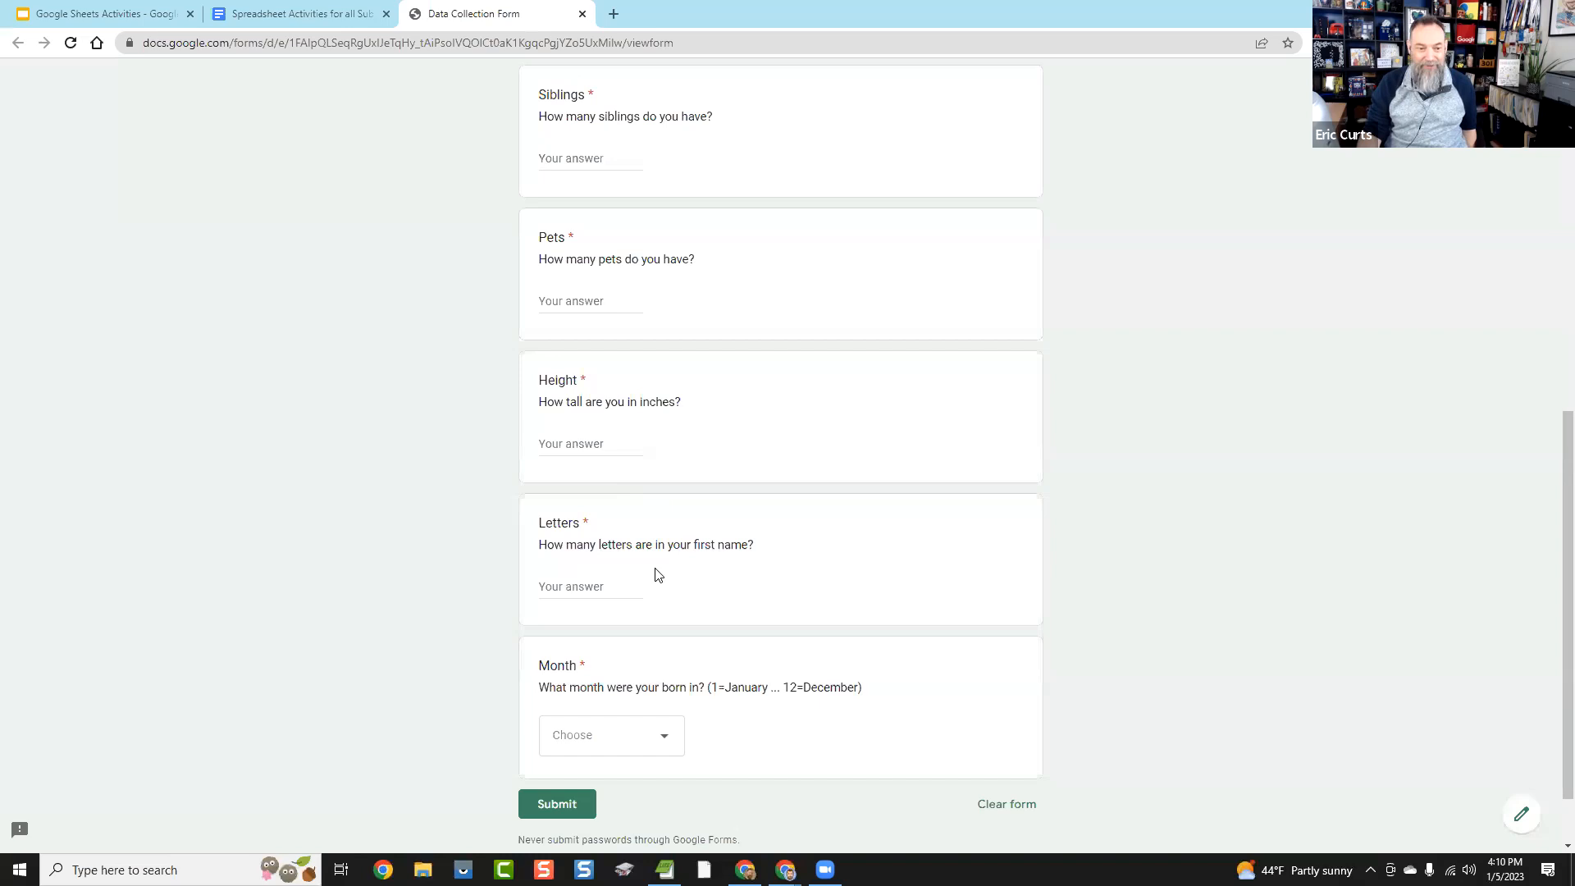
pyautogui.scroll(-1, 423, 648)
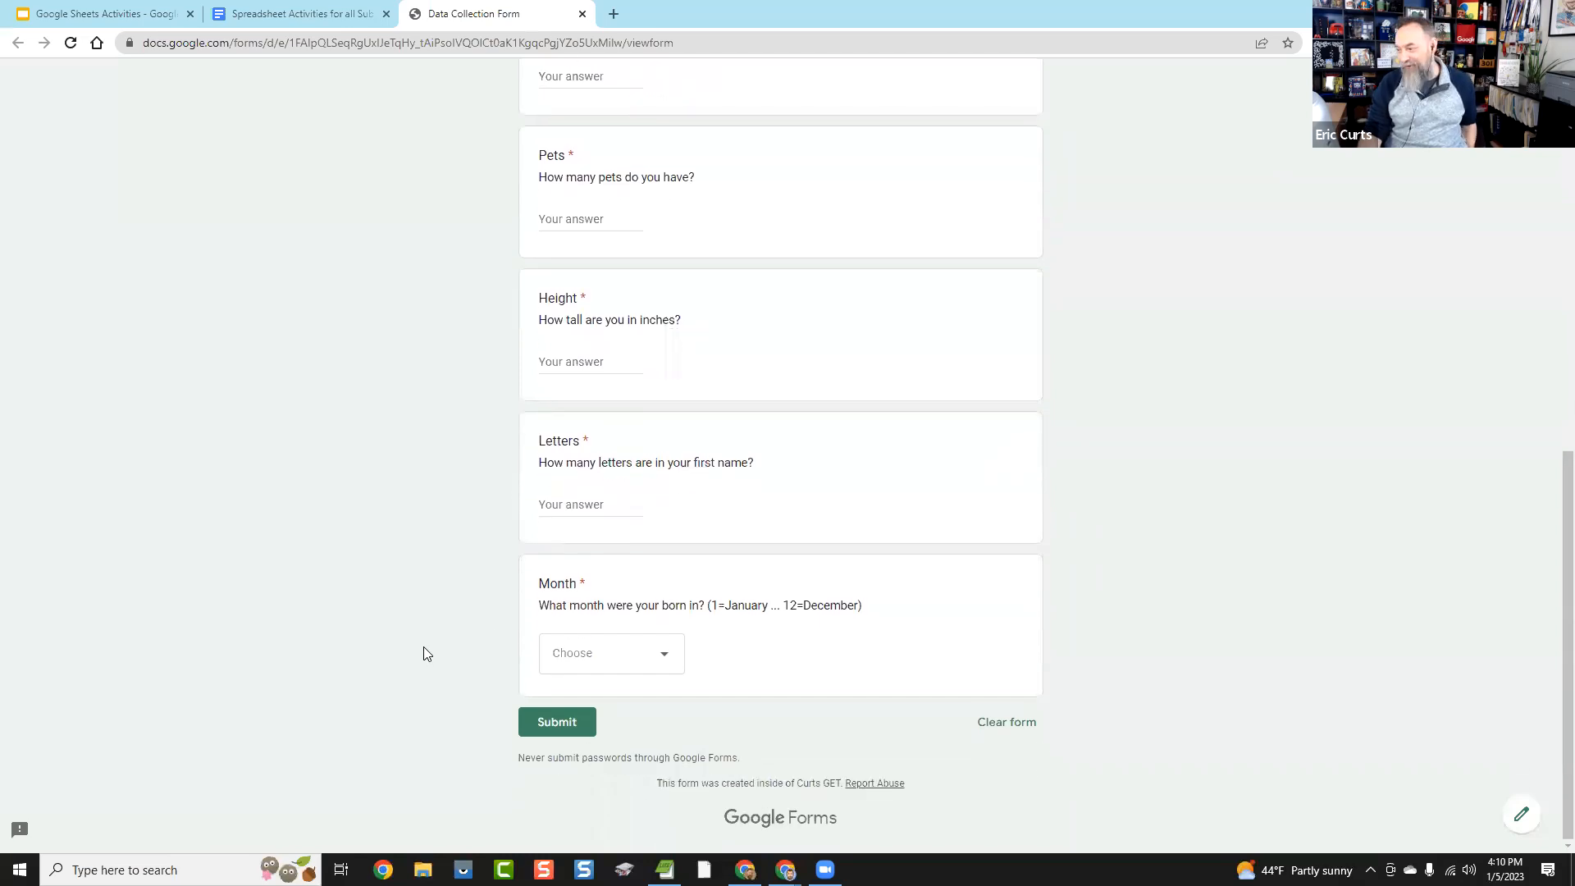
pyautogui.scroll(8, 423, 653)
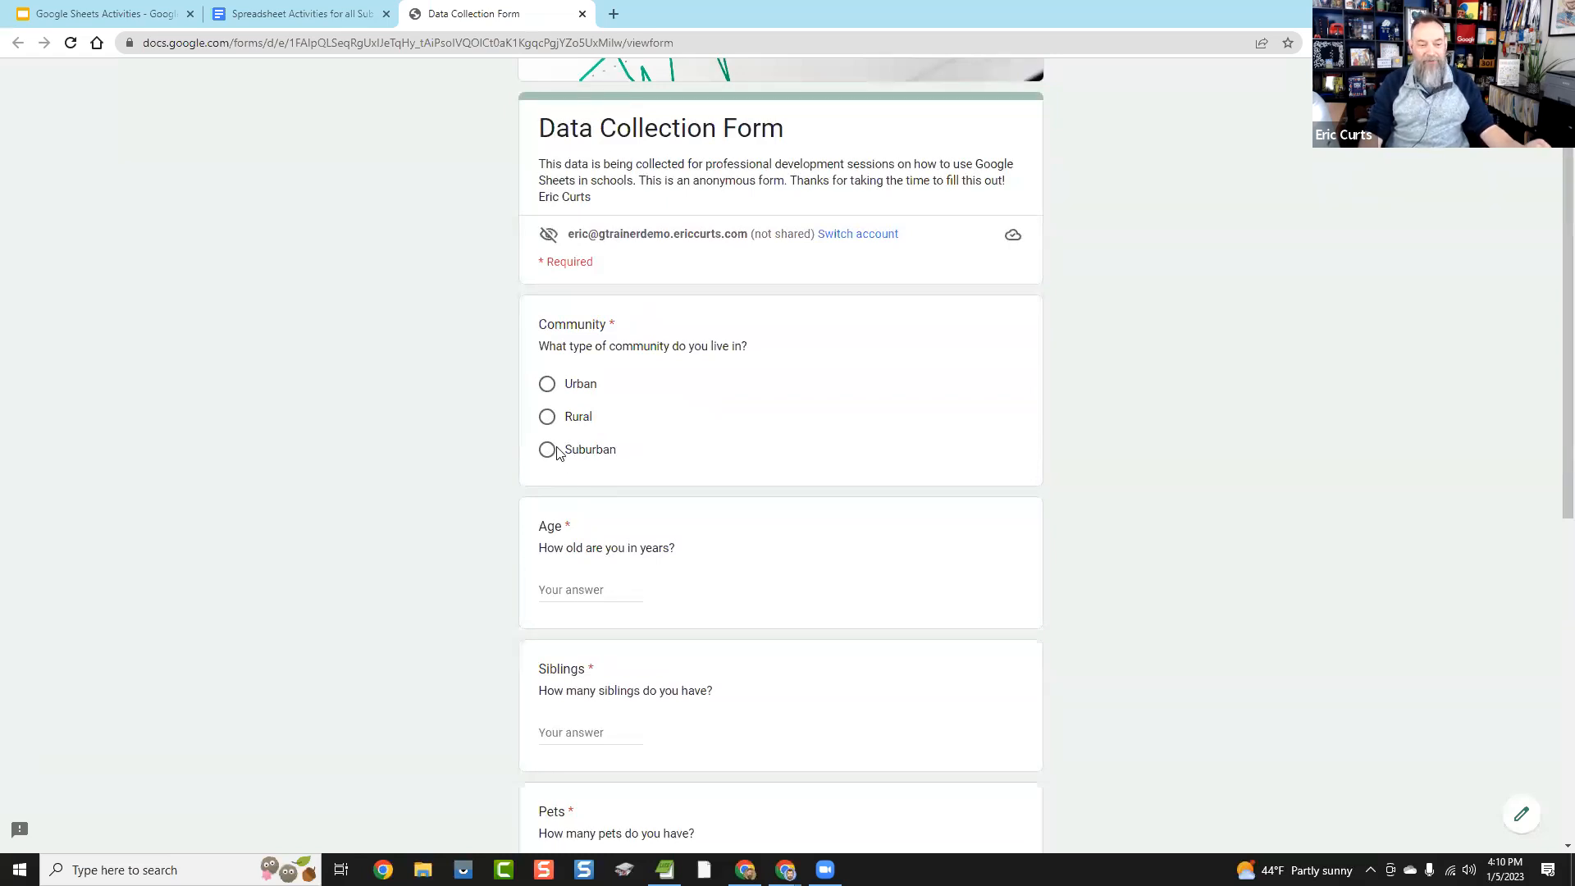
# Step: Answer Rural for community type, age 53, 3 siblings and 3 pets
pyautogui.click(547, 416)
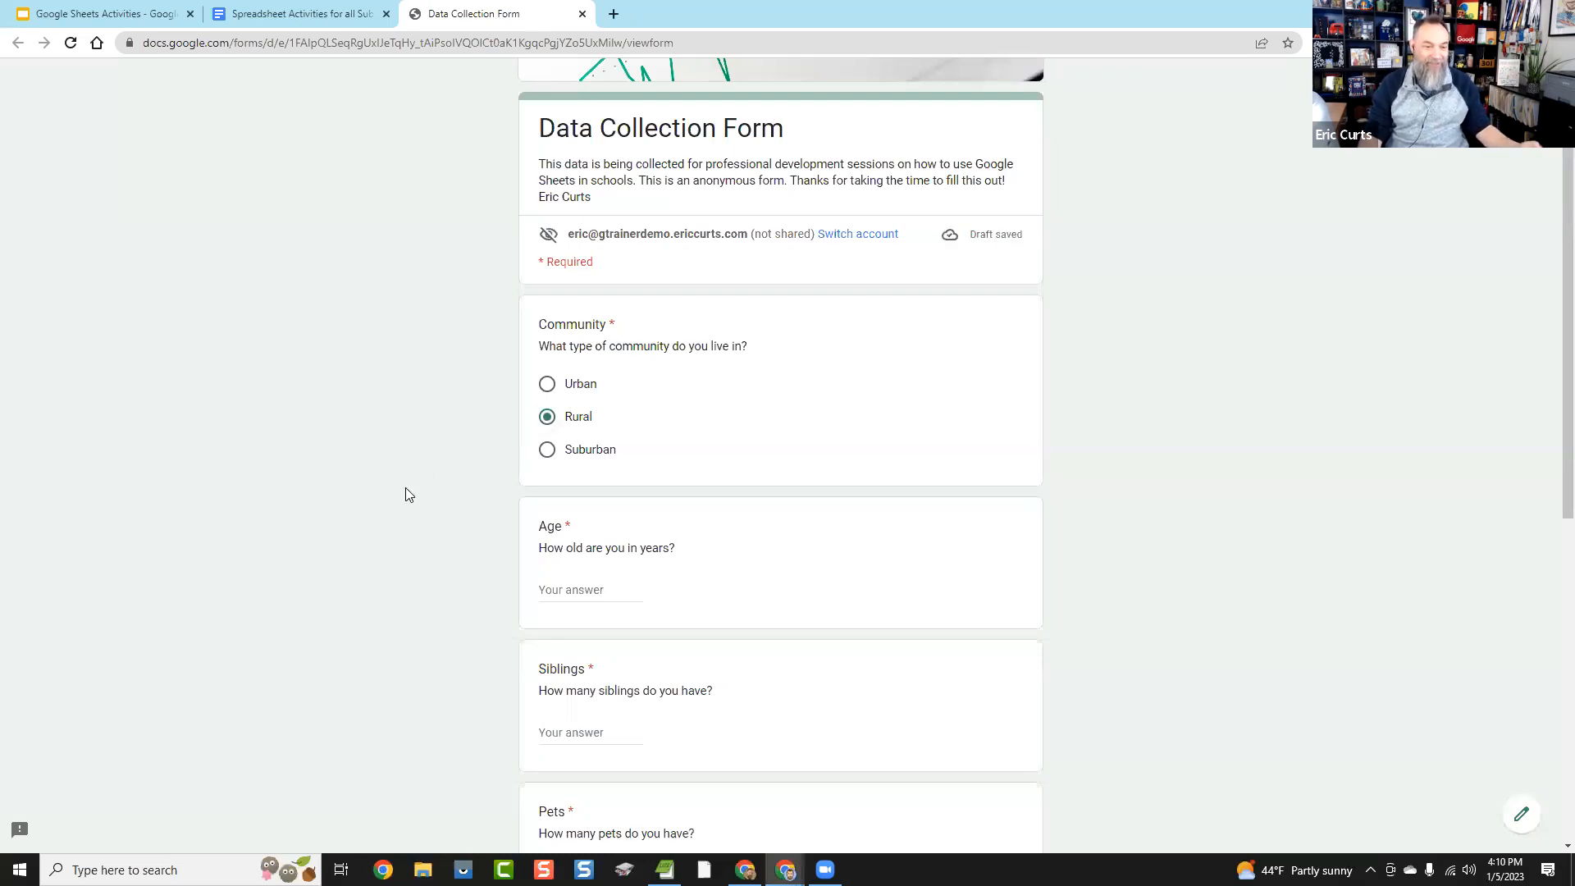
pyautogui.scroll(-1, 405, 492)
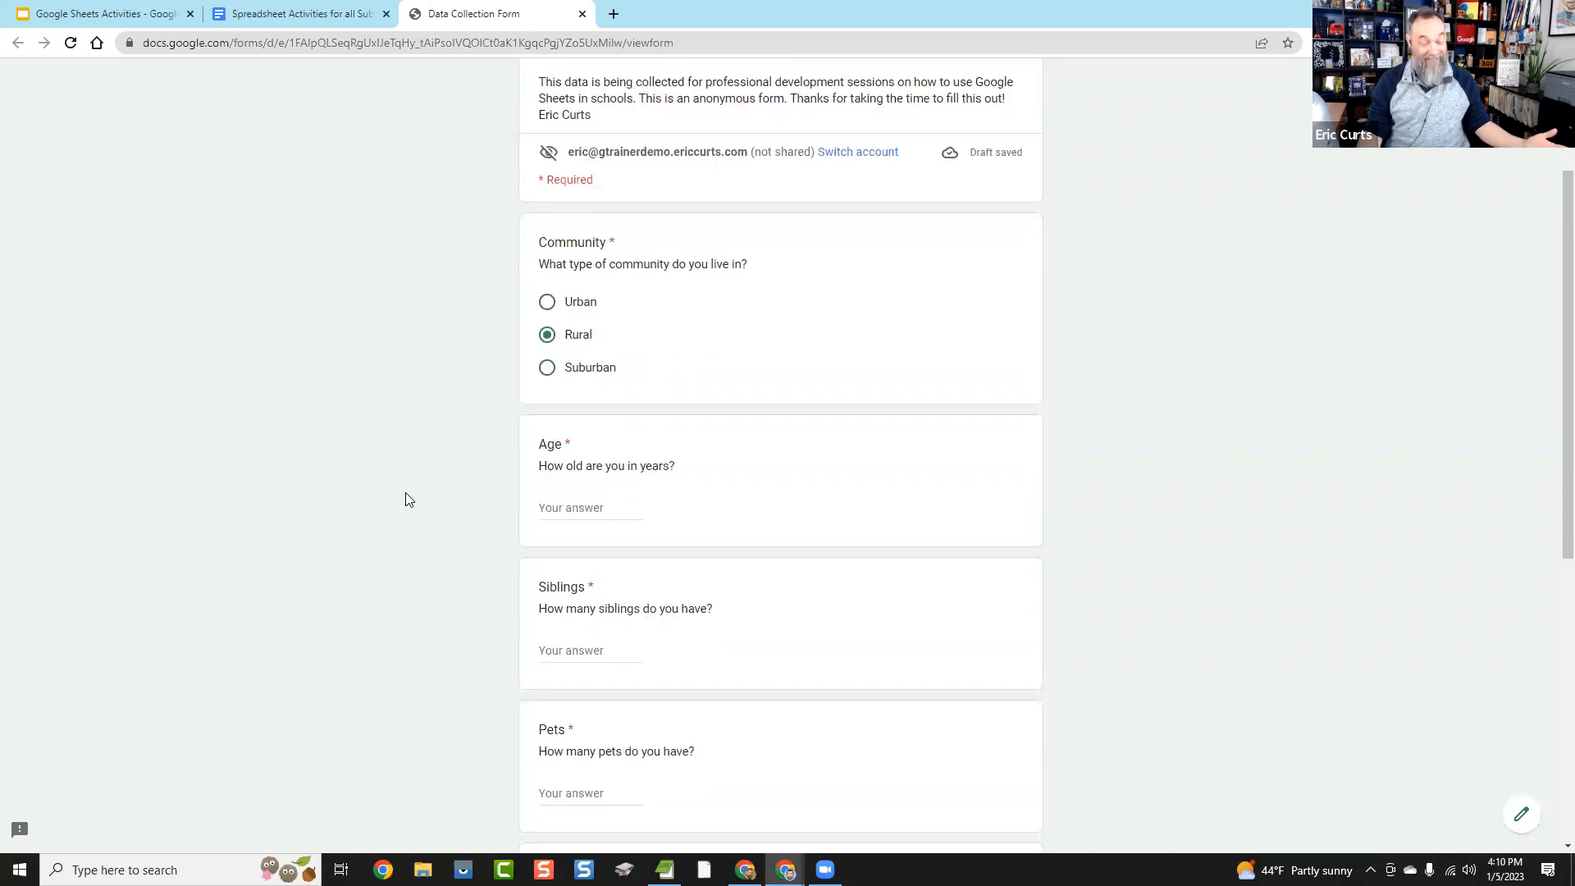
pyautogui.scroll(-1, 405, 499)
pyautogui.click(546, 426)
pyautogui.write('53')
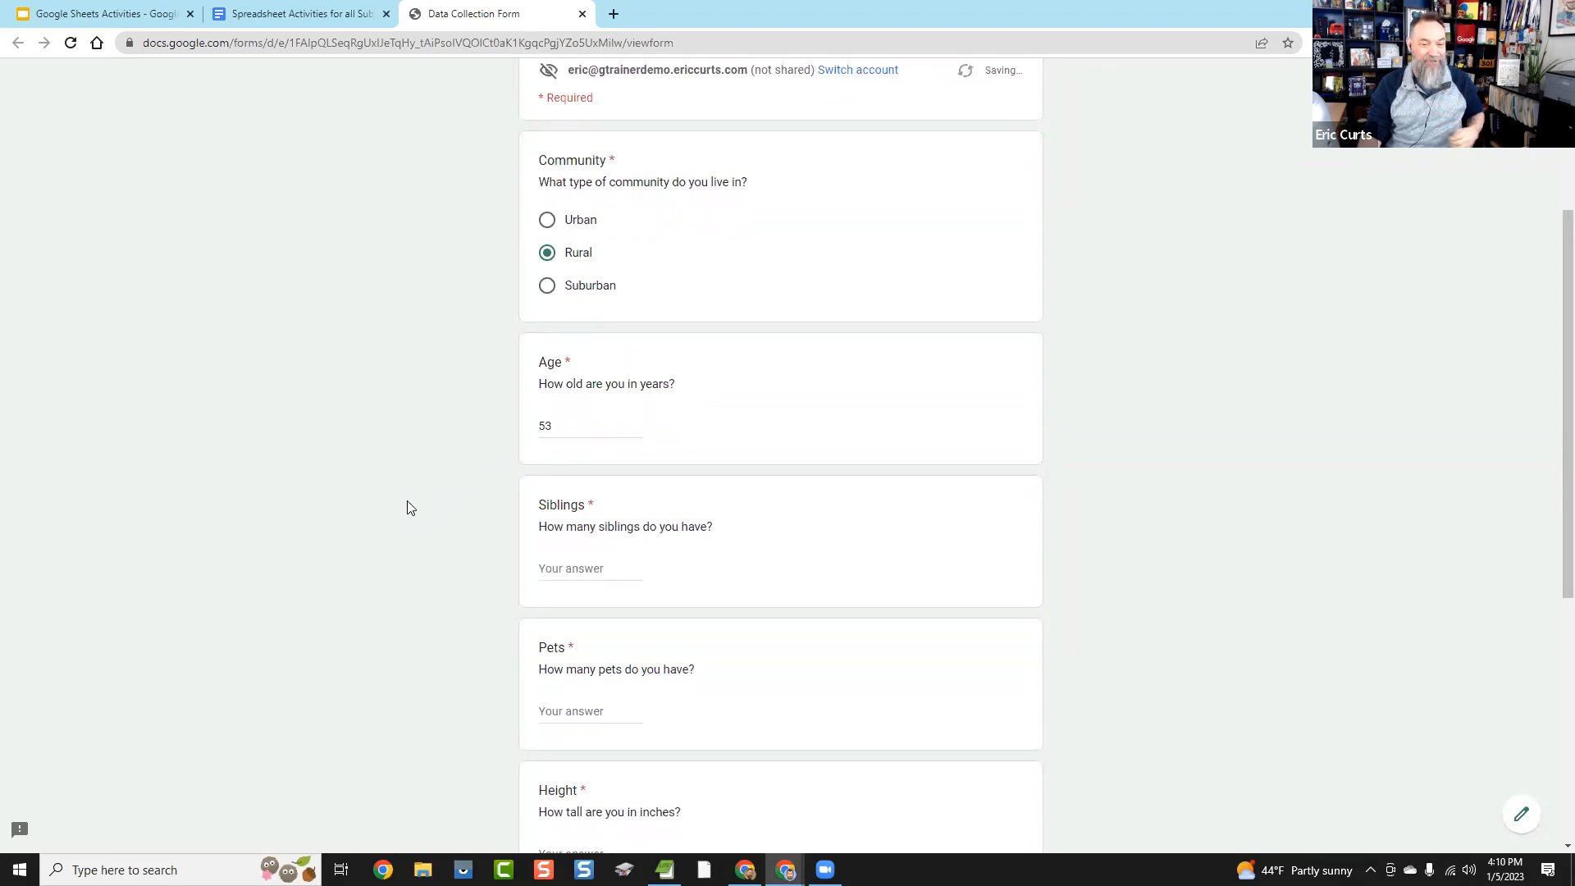
pyautogui.scroll(-2, 418, 498)
pyautogui.click(597, 405)
pyautogui.write('3')
pyautogui.click(568, 542)
pyautogui.scroll(-1, 387, 528)
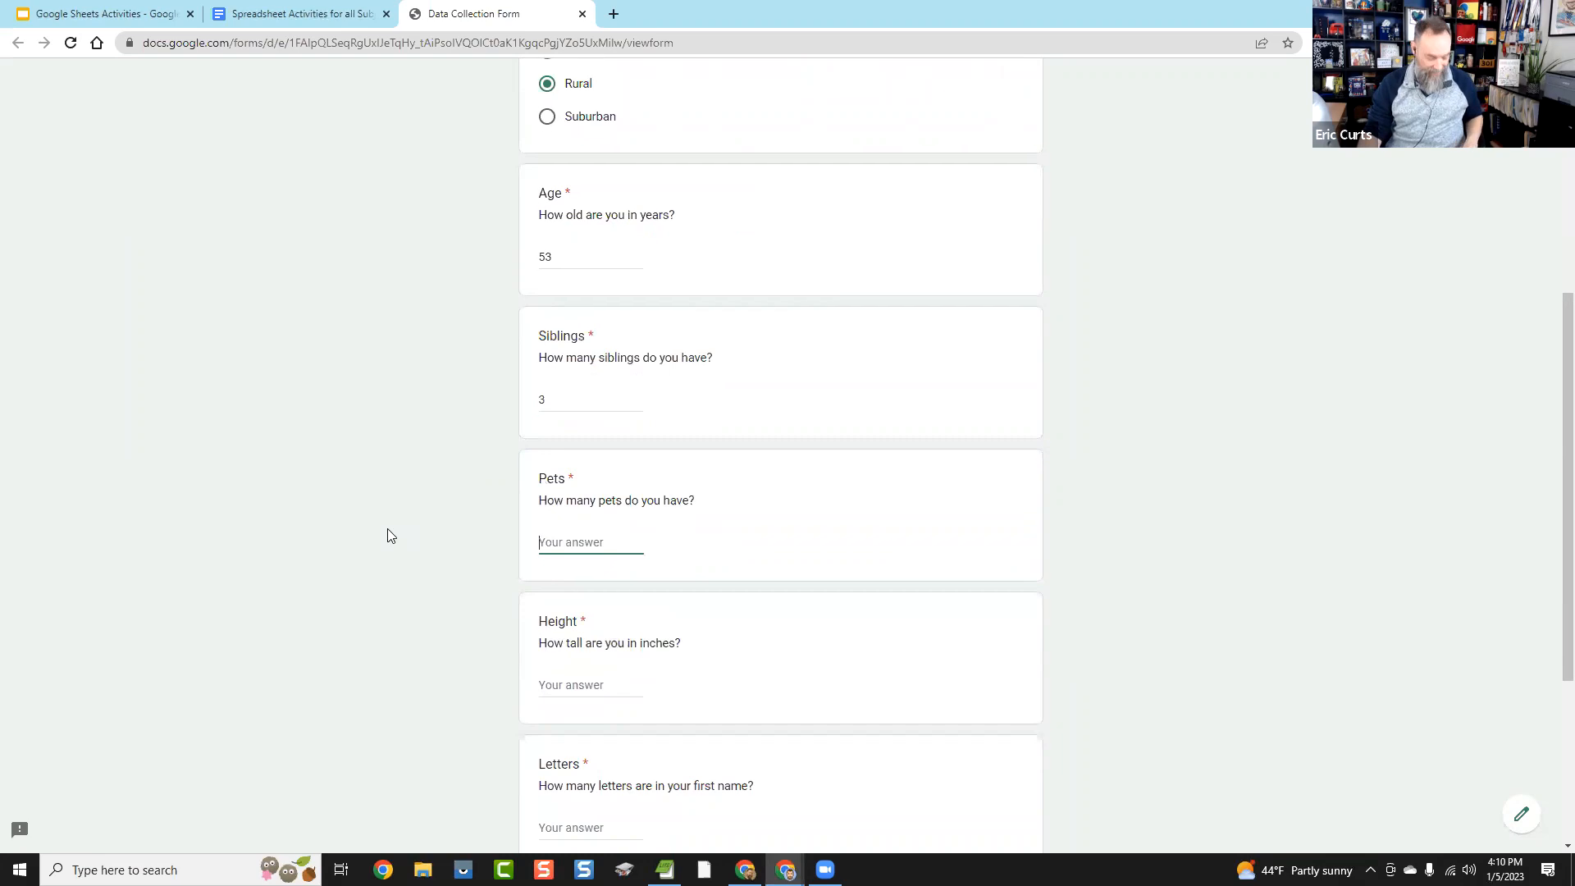
pyautogui.write('3')
# Step: Enter height 74 and 4 letters, choose birth month 6, and submit the response
pyautogui.click(548, 608)
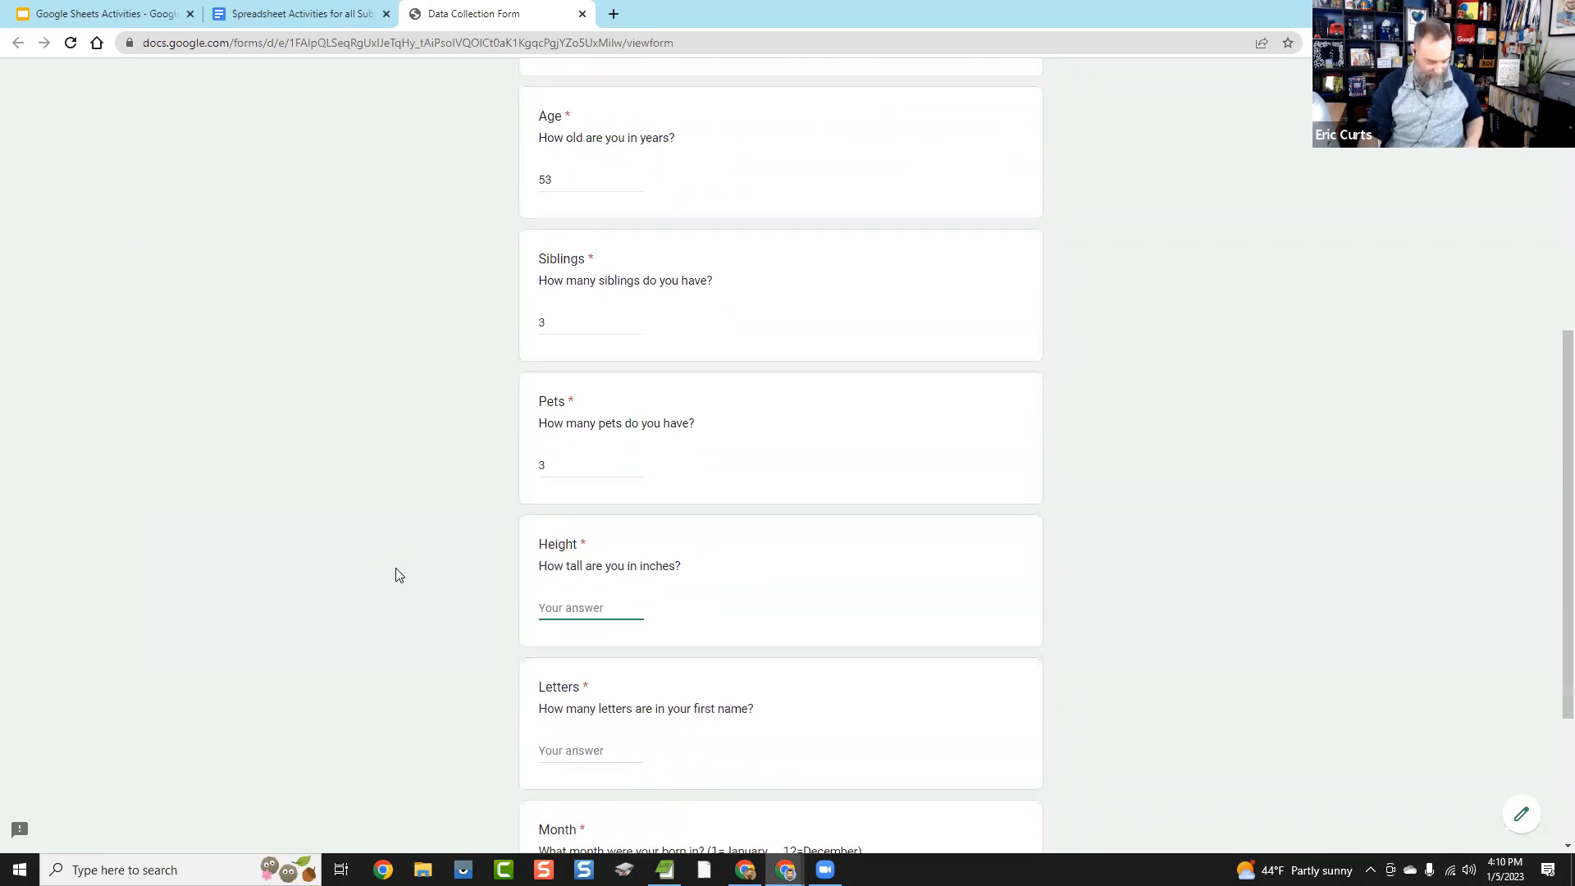
pyautogui.write('74')
pyautogui.click(359, 586)
pyautogui.scroll(-1, 404, 573)
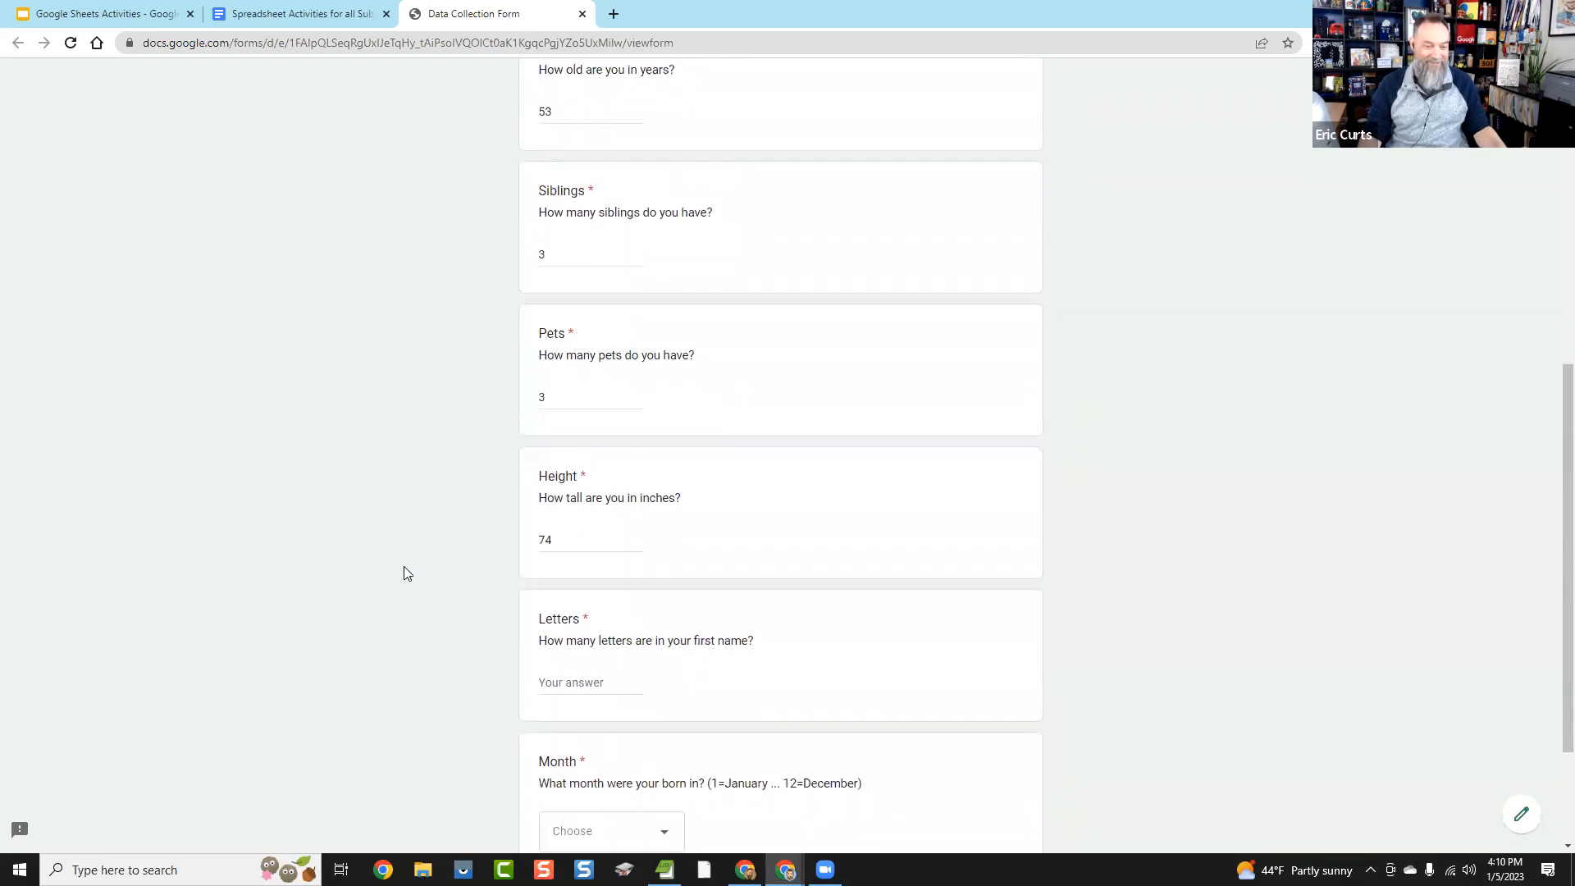
pyautogui.scroll(-2, 404, 572)
pyautogui.click(569, 504)
pyautogui.write('4')
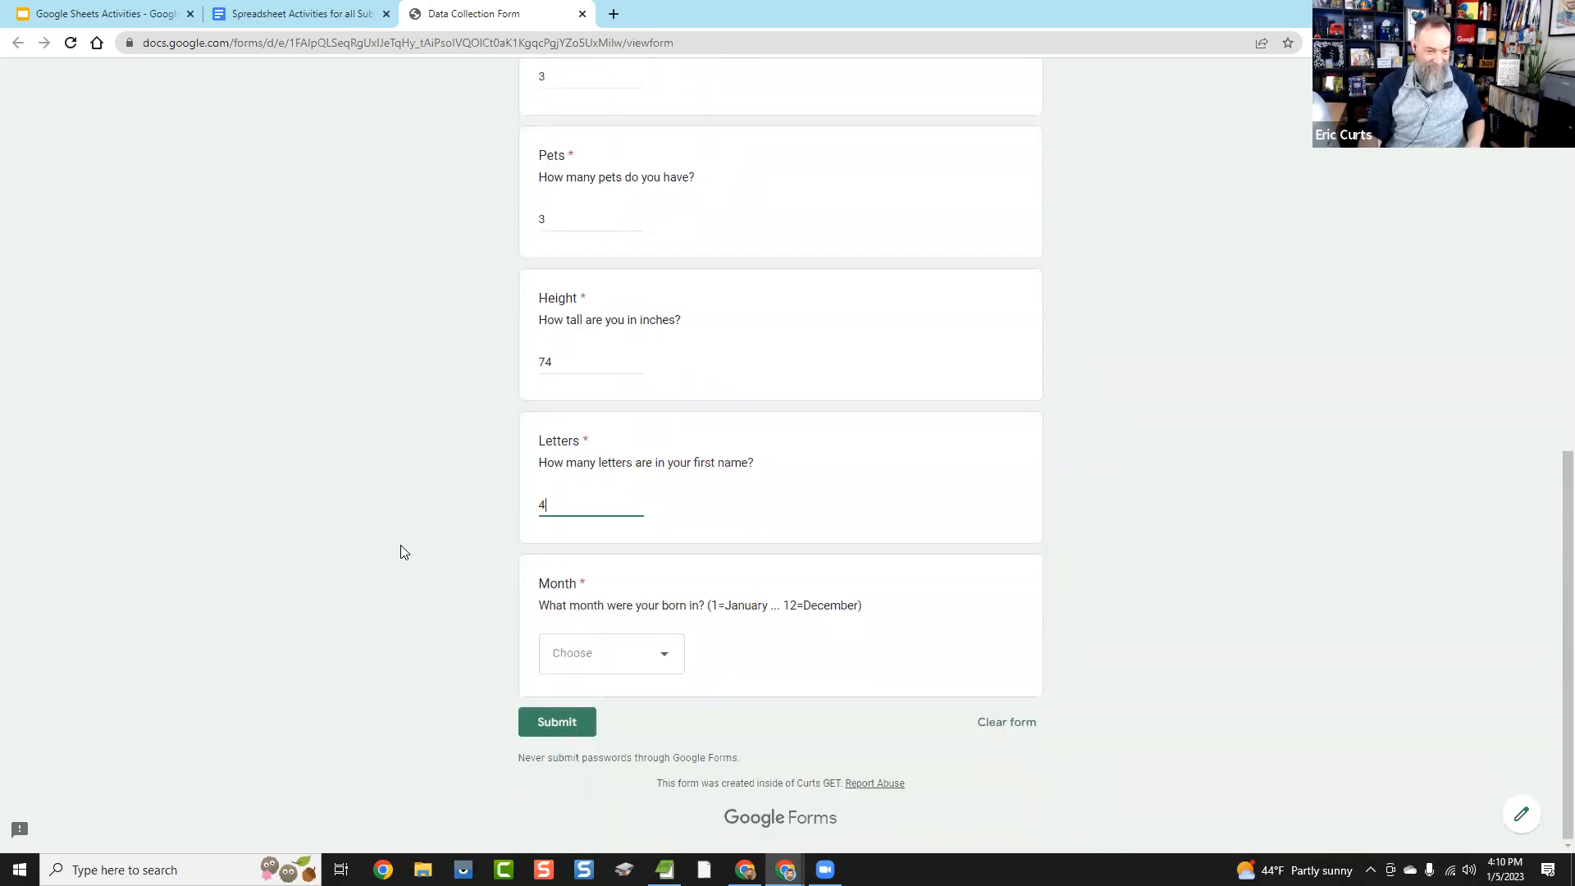
pyautogui.click(580, 656)
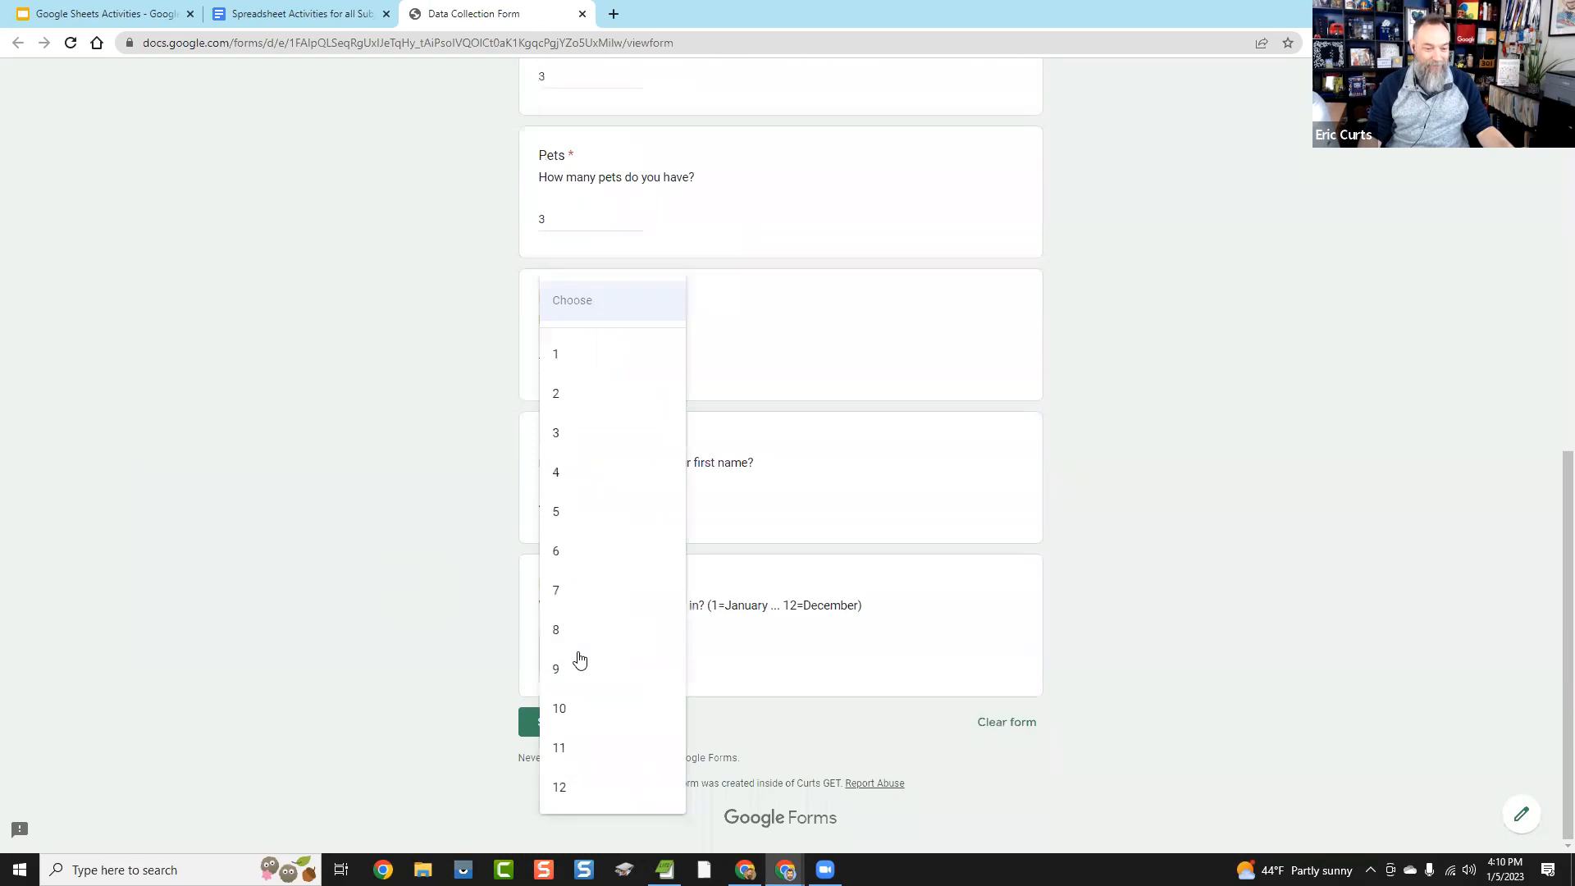
pyautogui.click(558, 551)
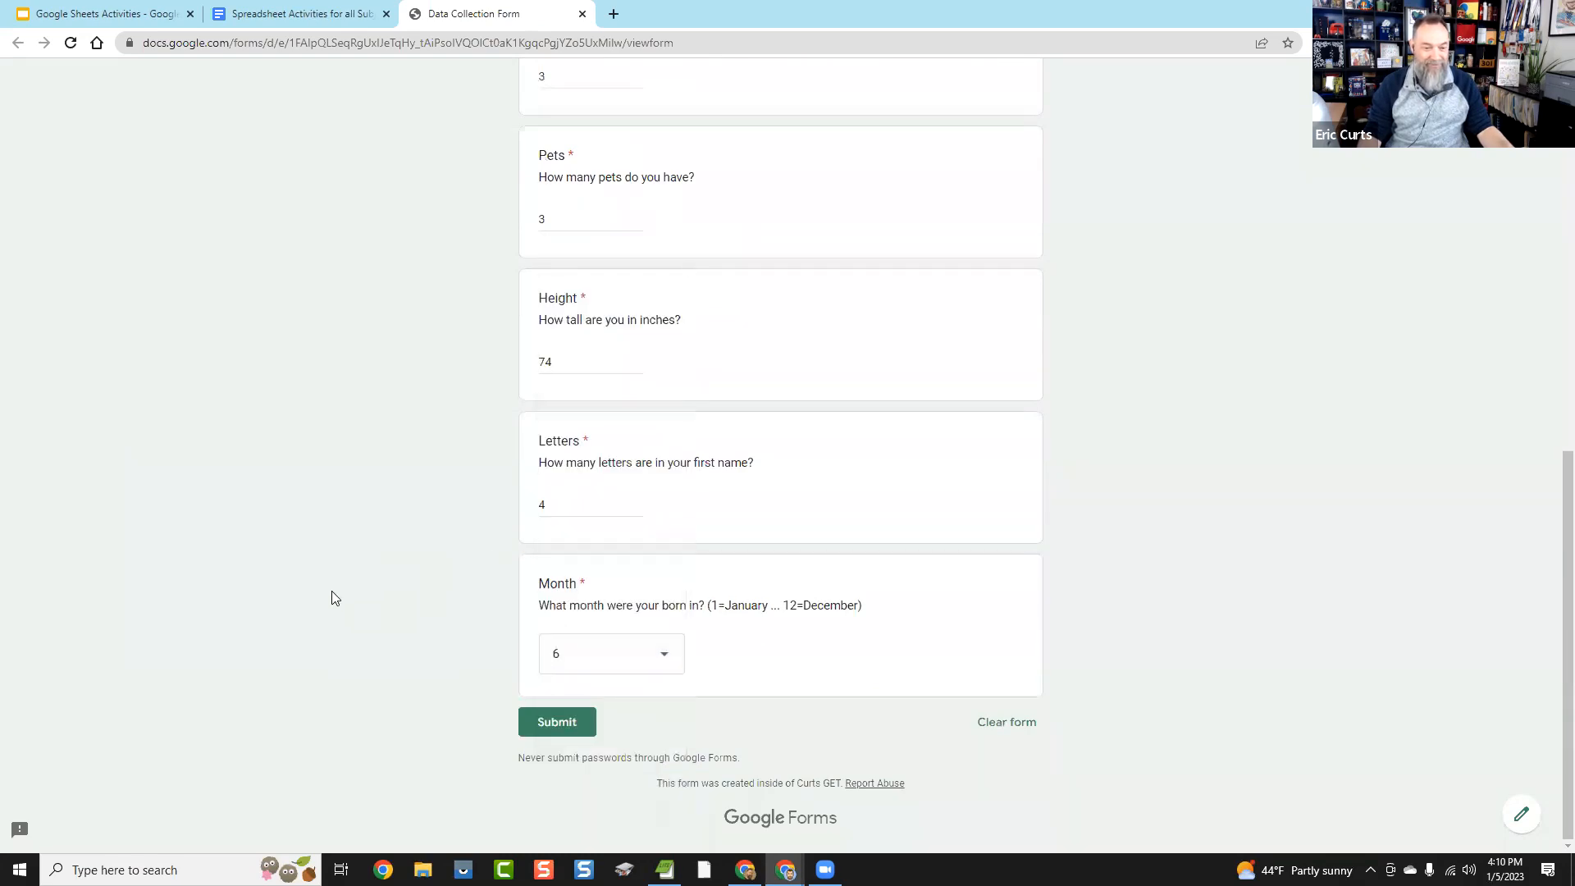
pyautogui.scroll(10, 331, 591)
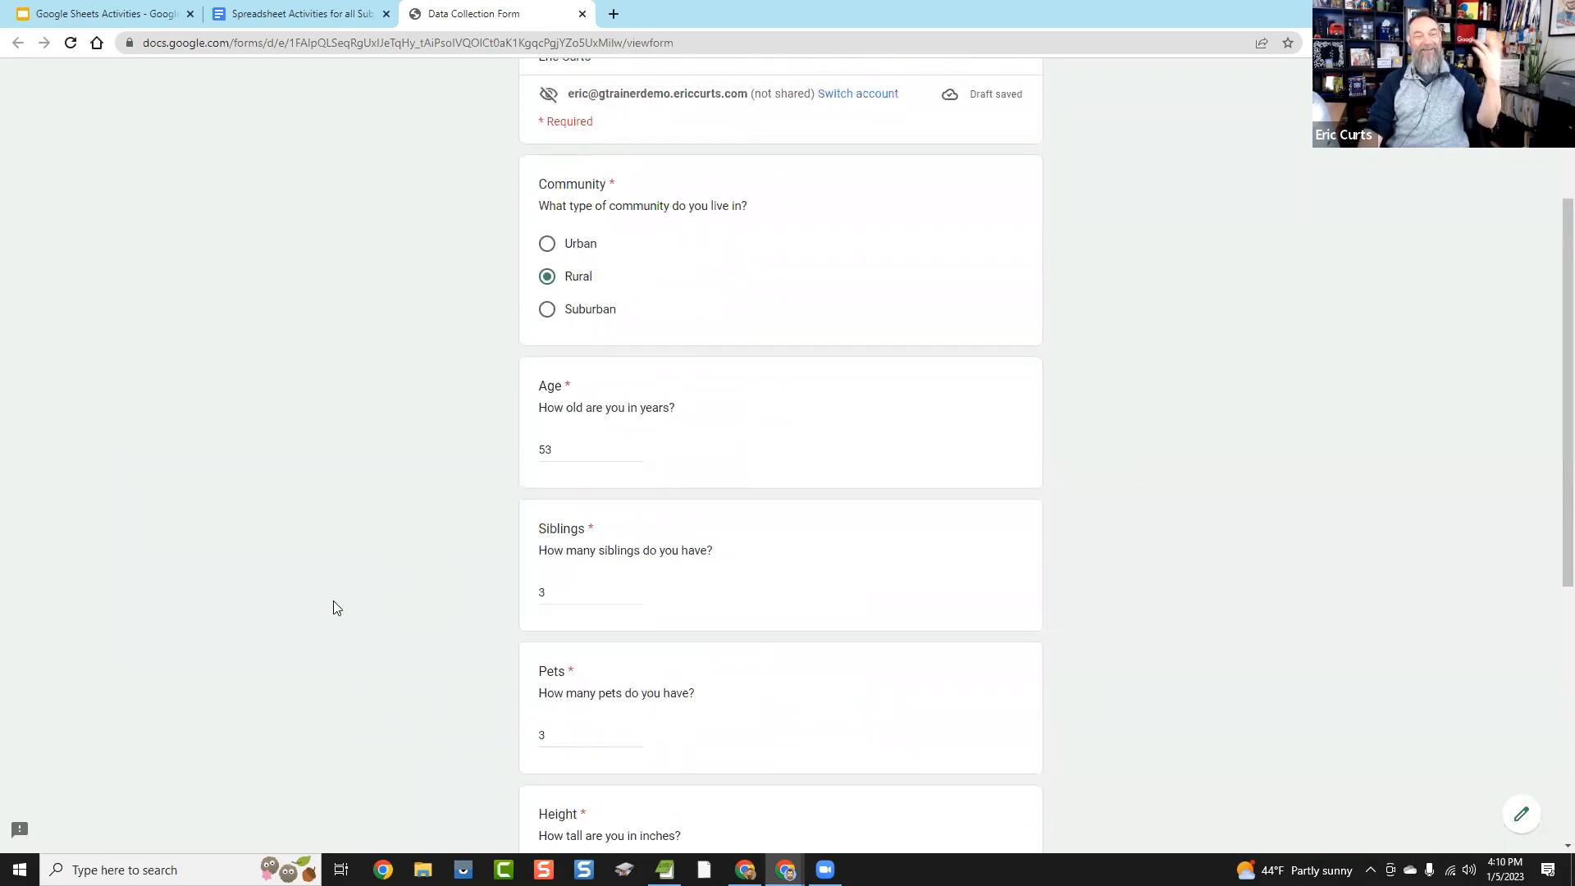
pyautogui.scroll(-10, 336, 603)
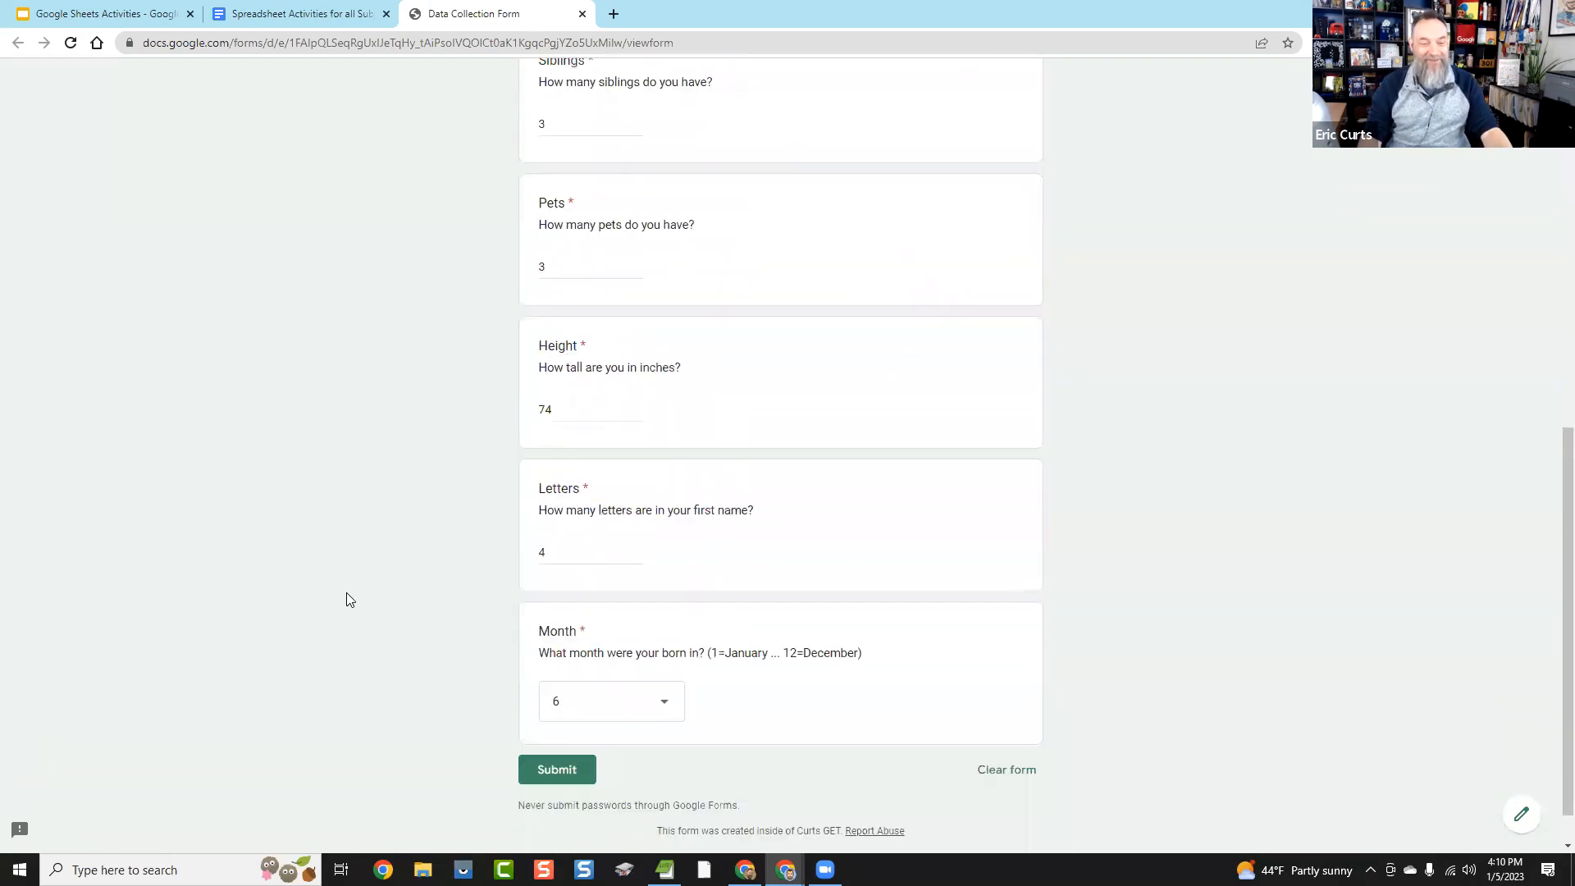
pyautogui.click(548, 724)
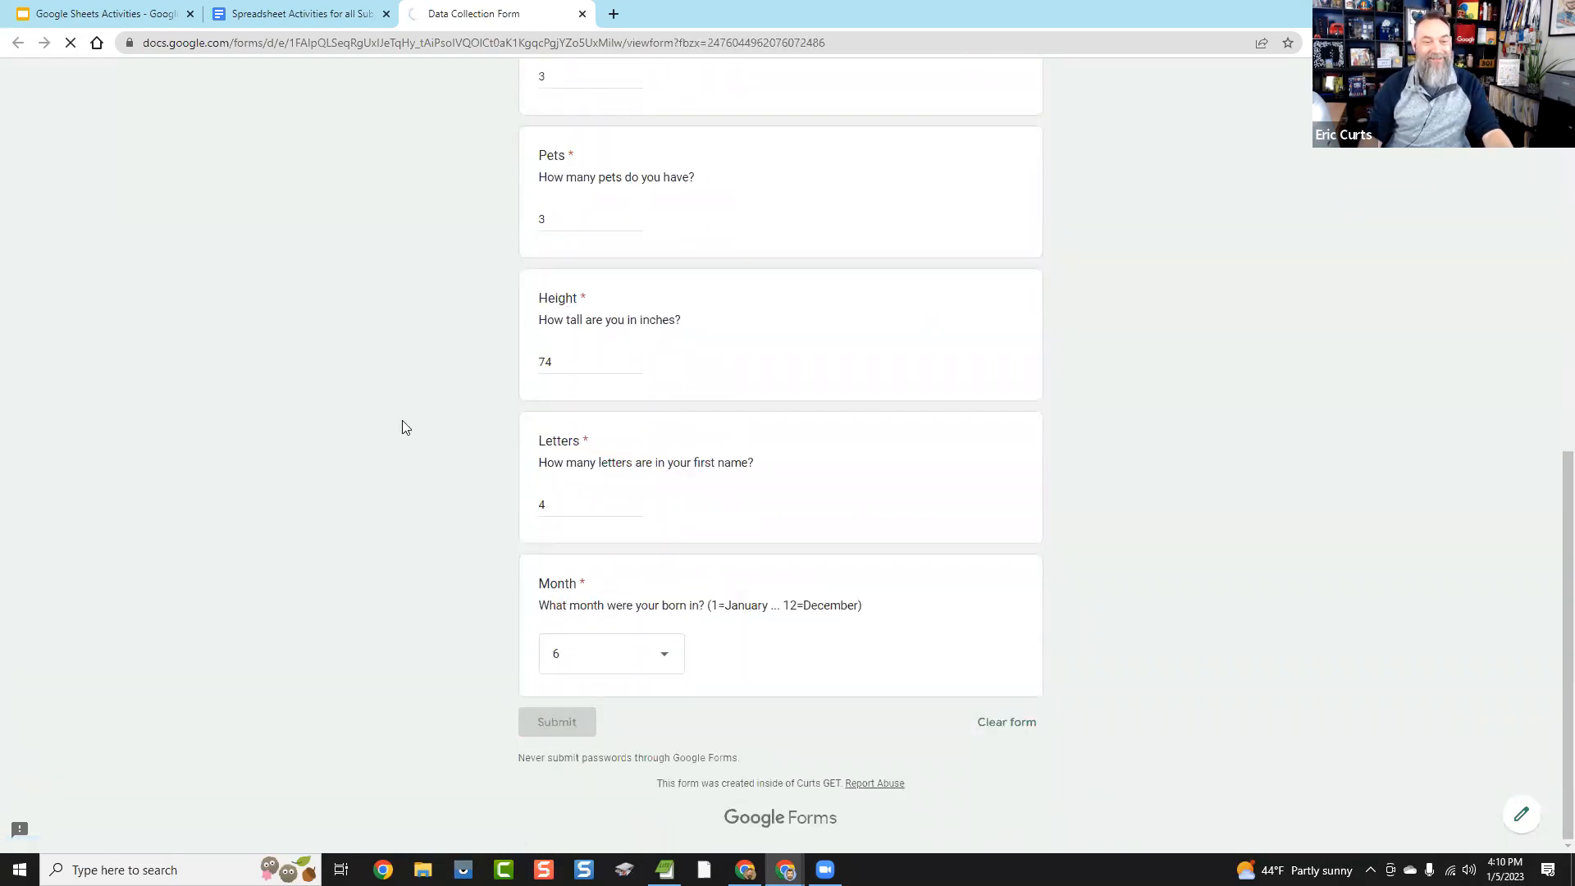
# Step: Close the form and highlight the Data Is Plural, Our World in Data and Data USA sources
pyautogui.click(583, 15)
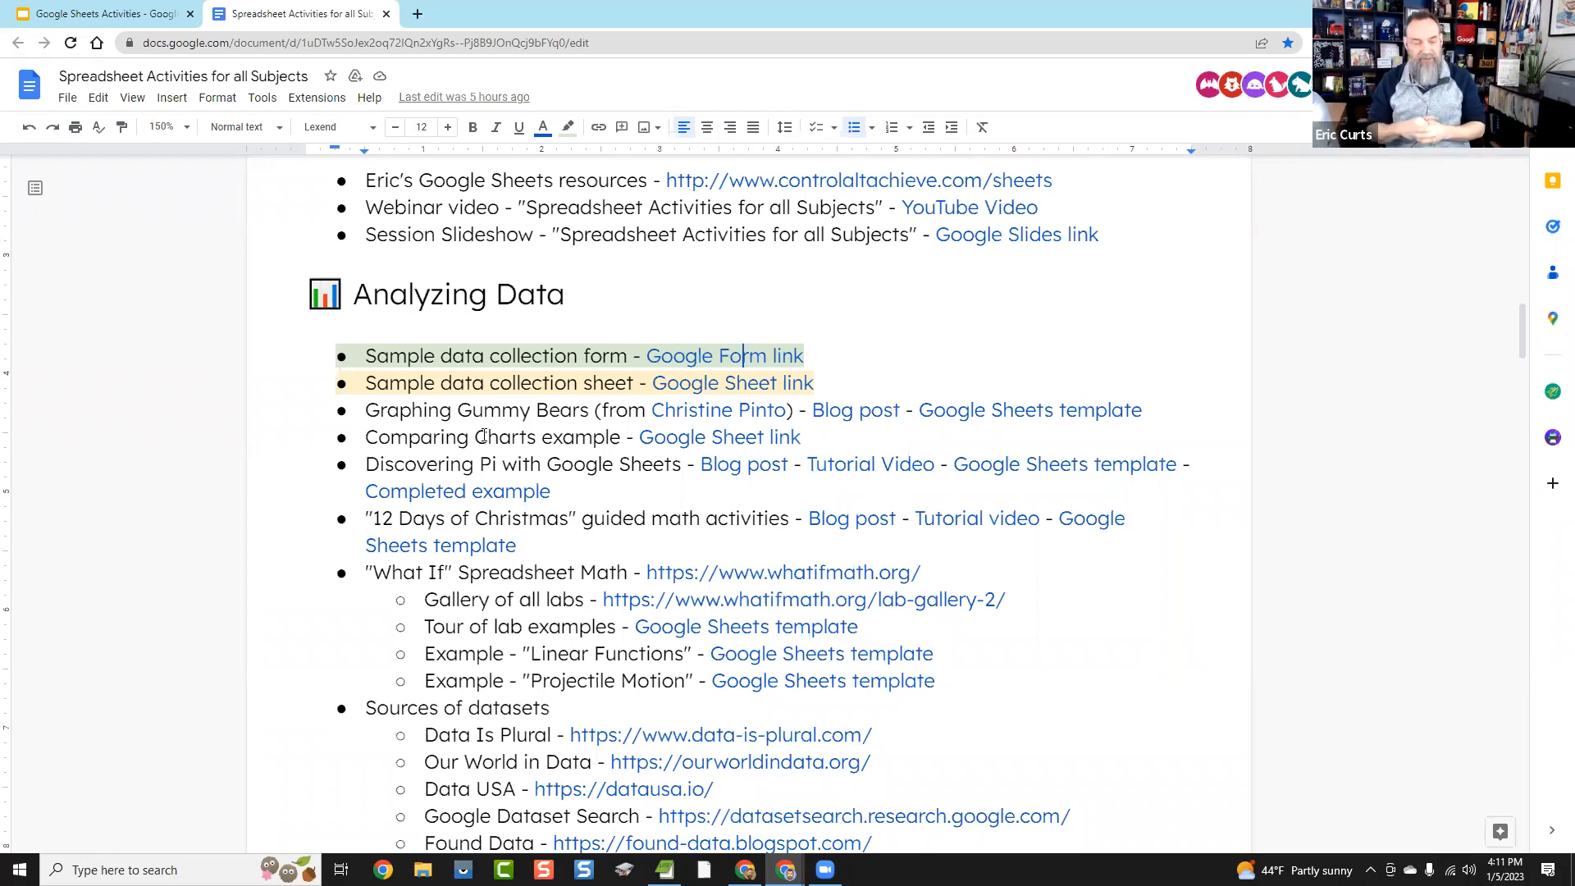
pyautogui.scroll(-1, 522, 509)
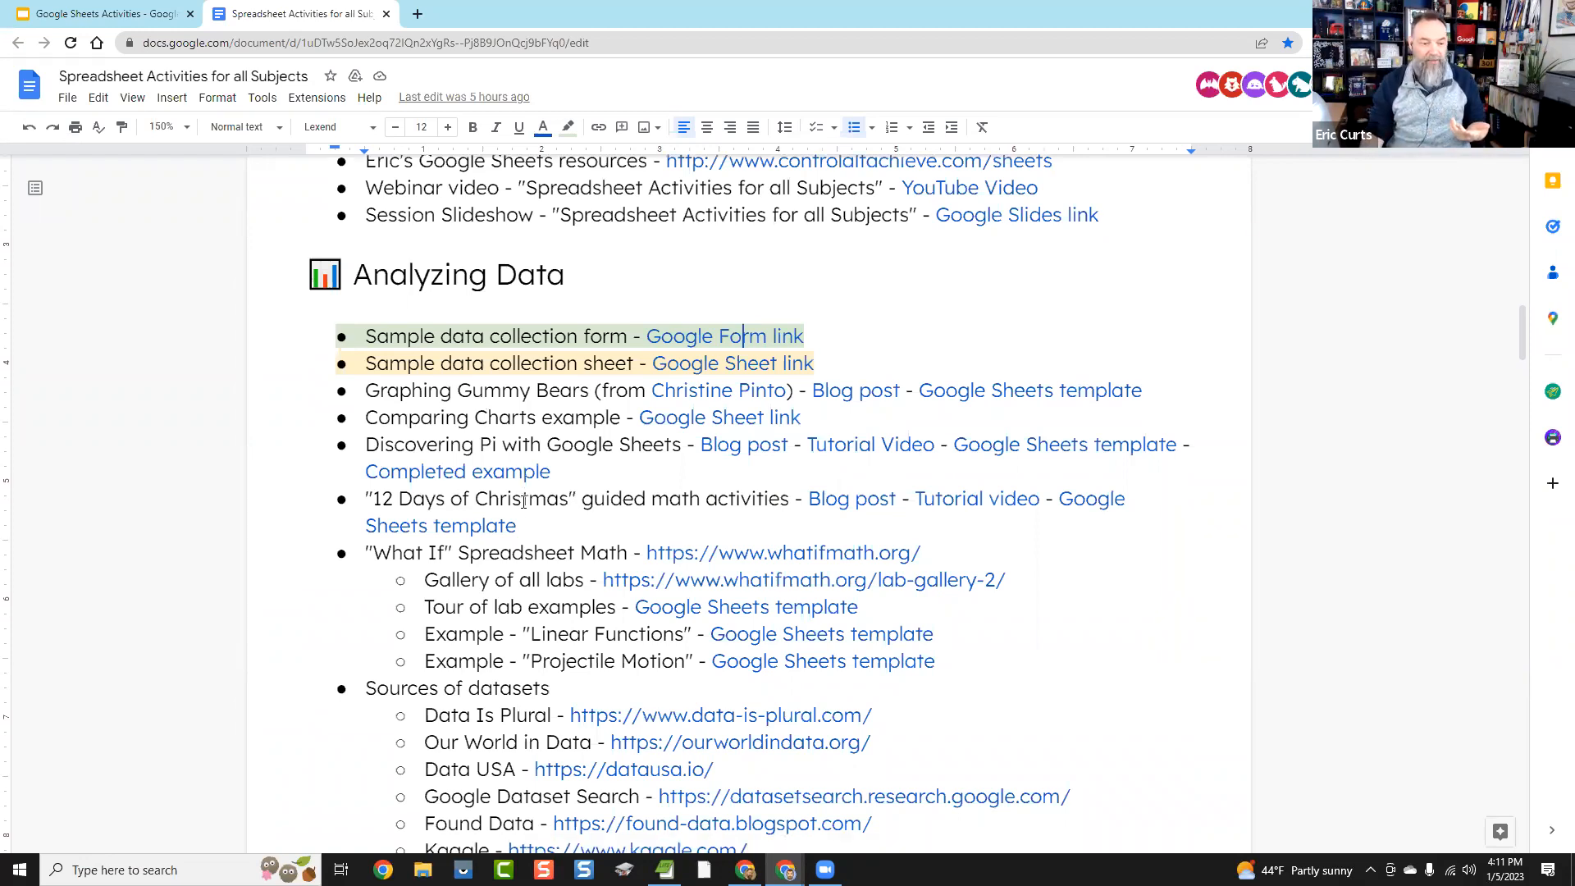
pyautogui.scroll(-1, 545, 496)
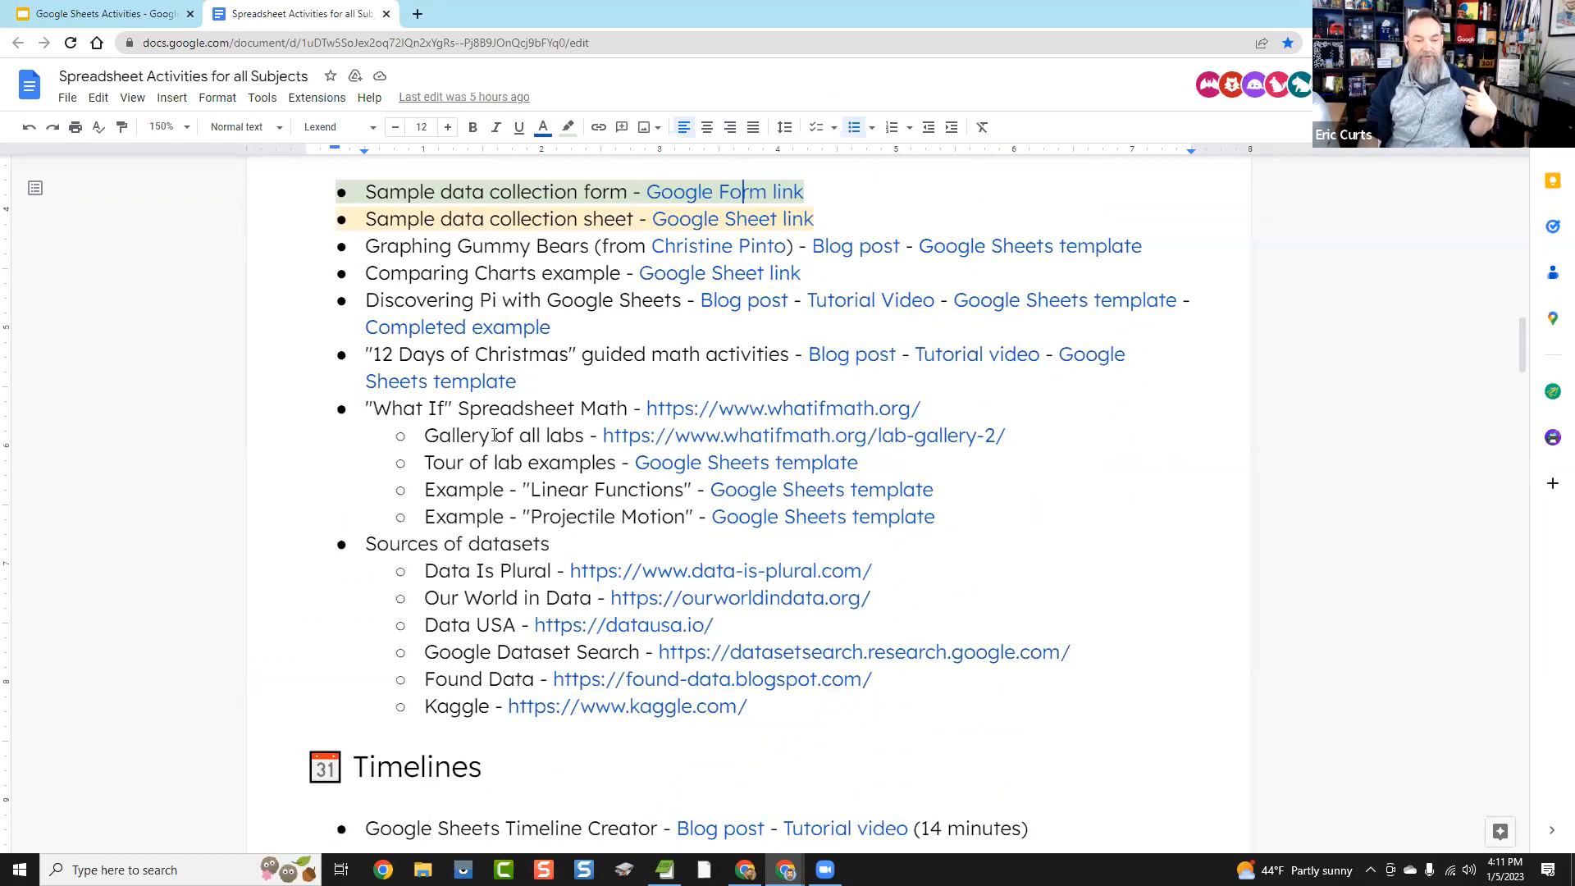
pyautogui.scroll(2, 495, 411)
pyautogui.scroll(-4, 480, 435)
pyautogui.moveTo(440, 407); pyautogui.dragTo(549, 407)
pyautogui.moveTo(465, 434); pyautogui.dragTo(573, 434)
pyautogui.moveTo(440, 461); pyautogui.dragTo(583, 488)
pyautogui.click(452, 432)
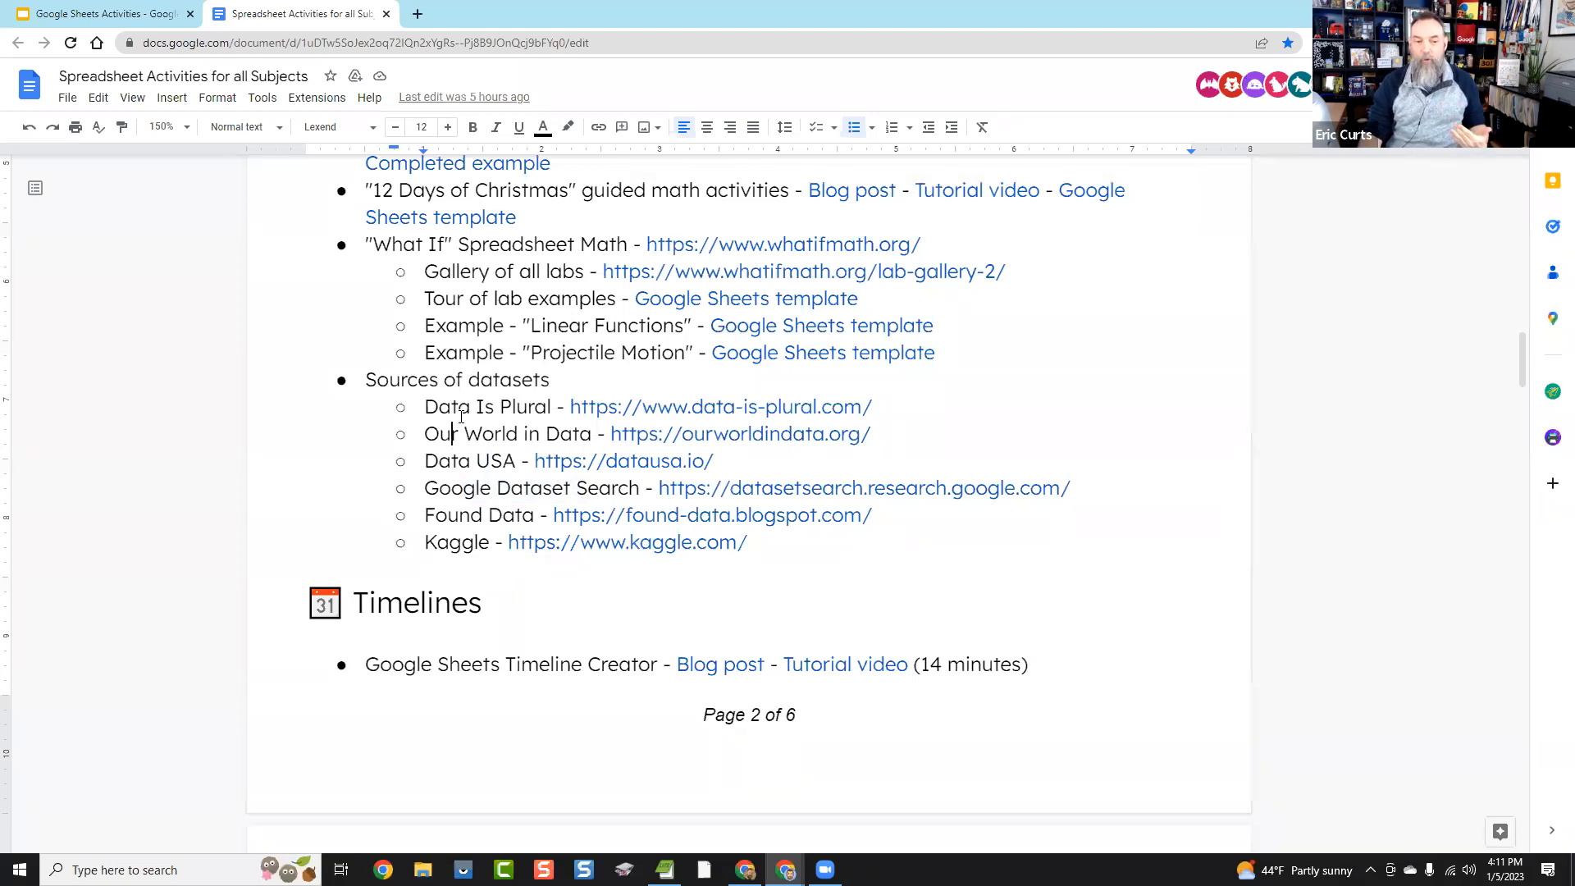
pyautogui.scroll(3, 461, 417)
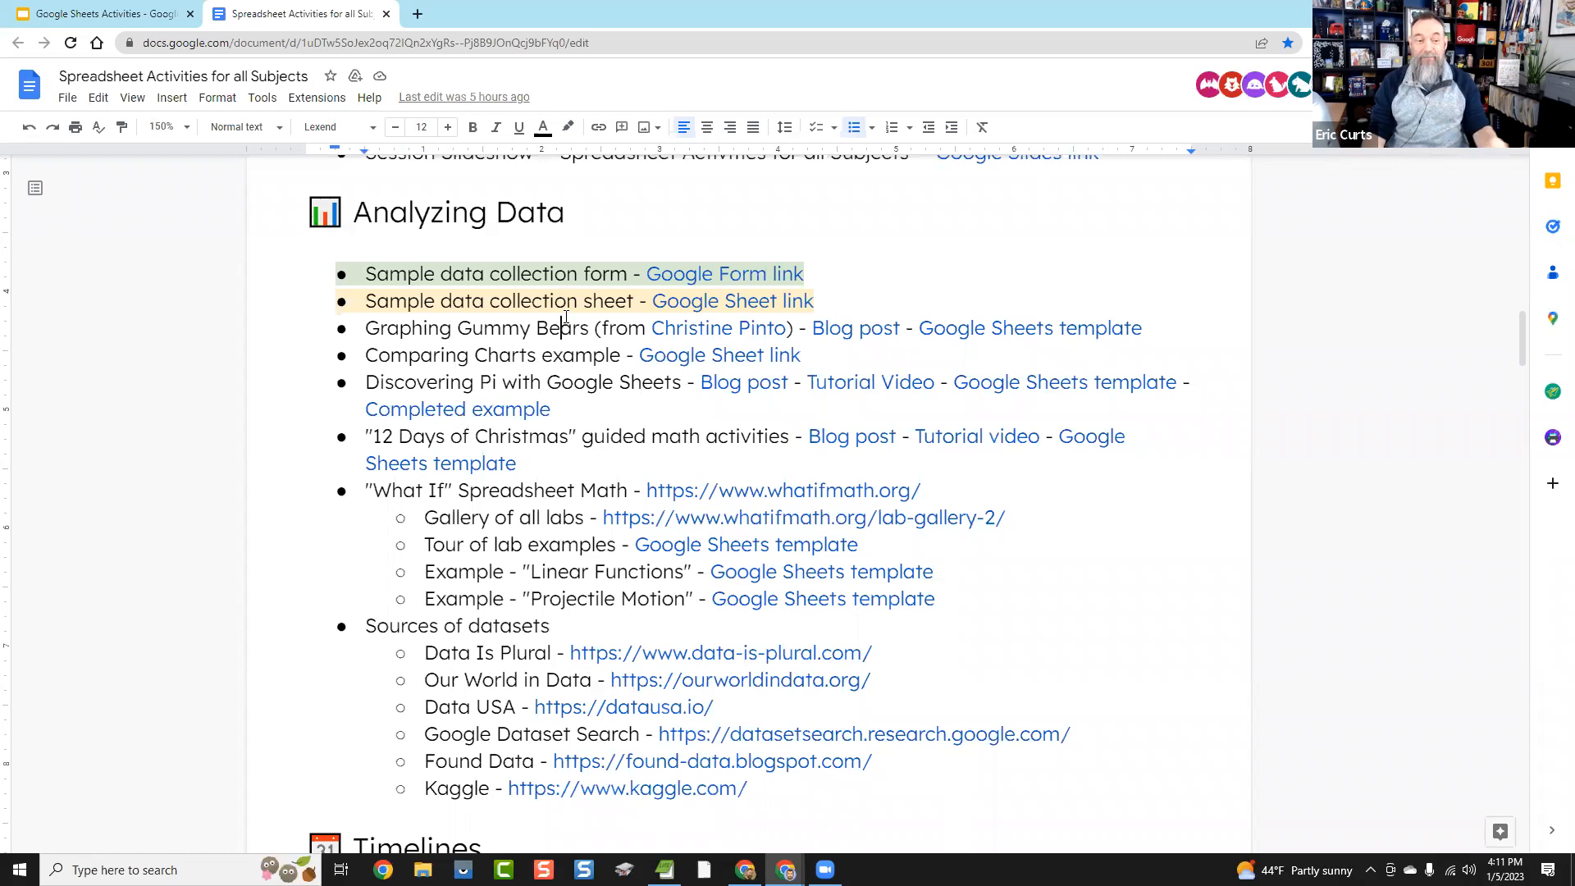
# Step: Copy the responses spreadsheet link address and open its copy page in a new tab
pyautogui.click(750, 303)
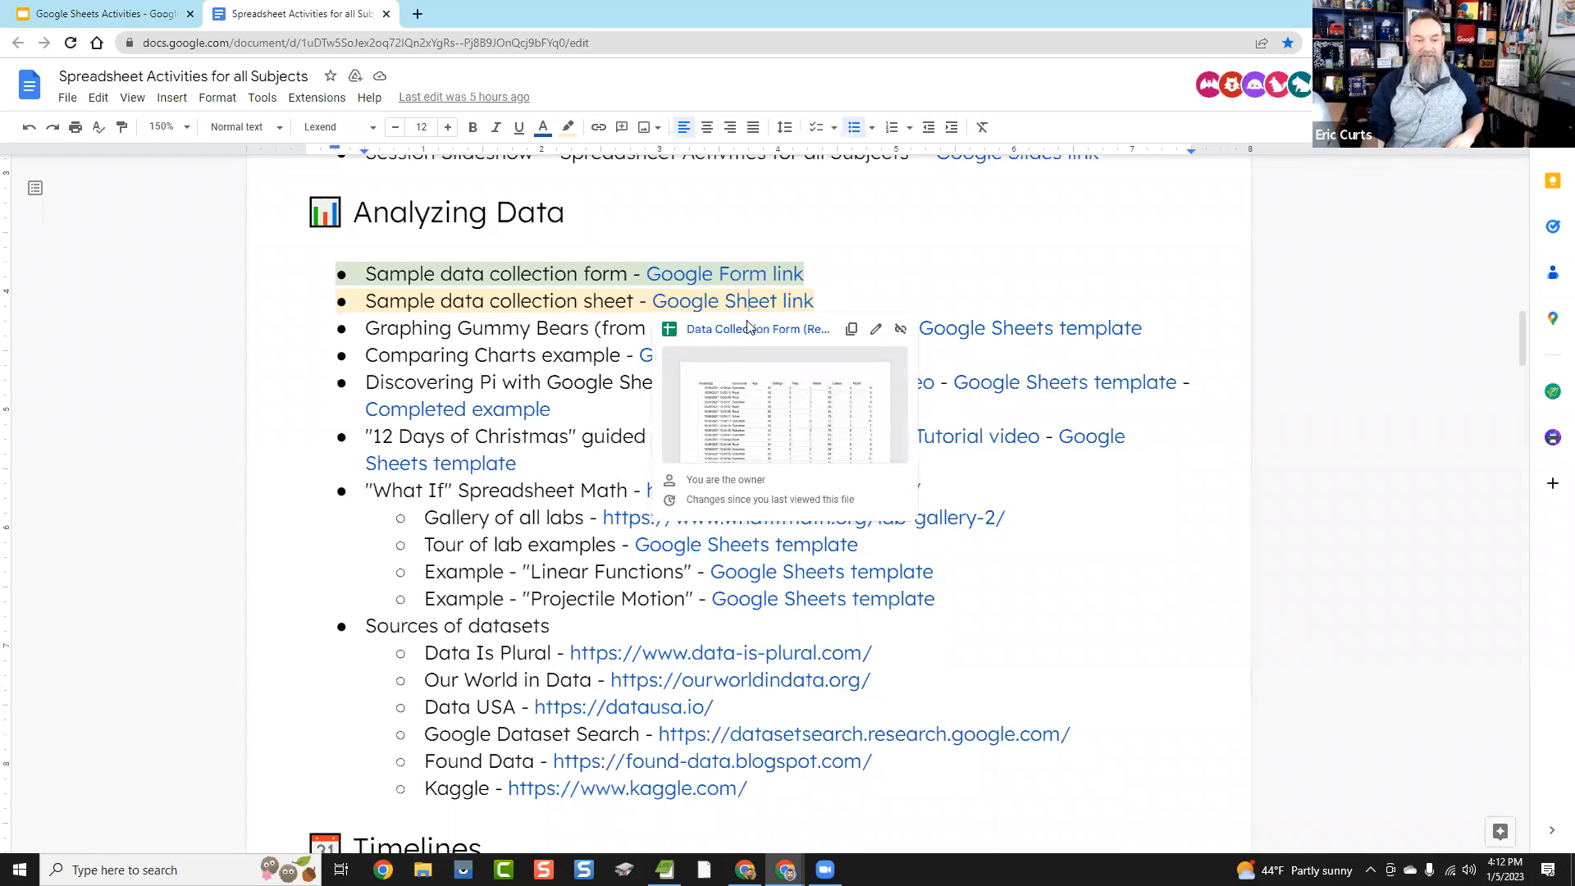
pyautogui.rightClick(747, 334)
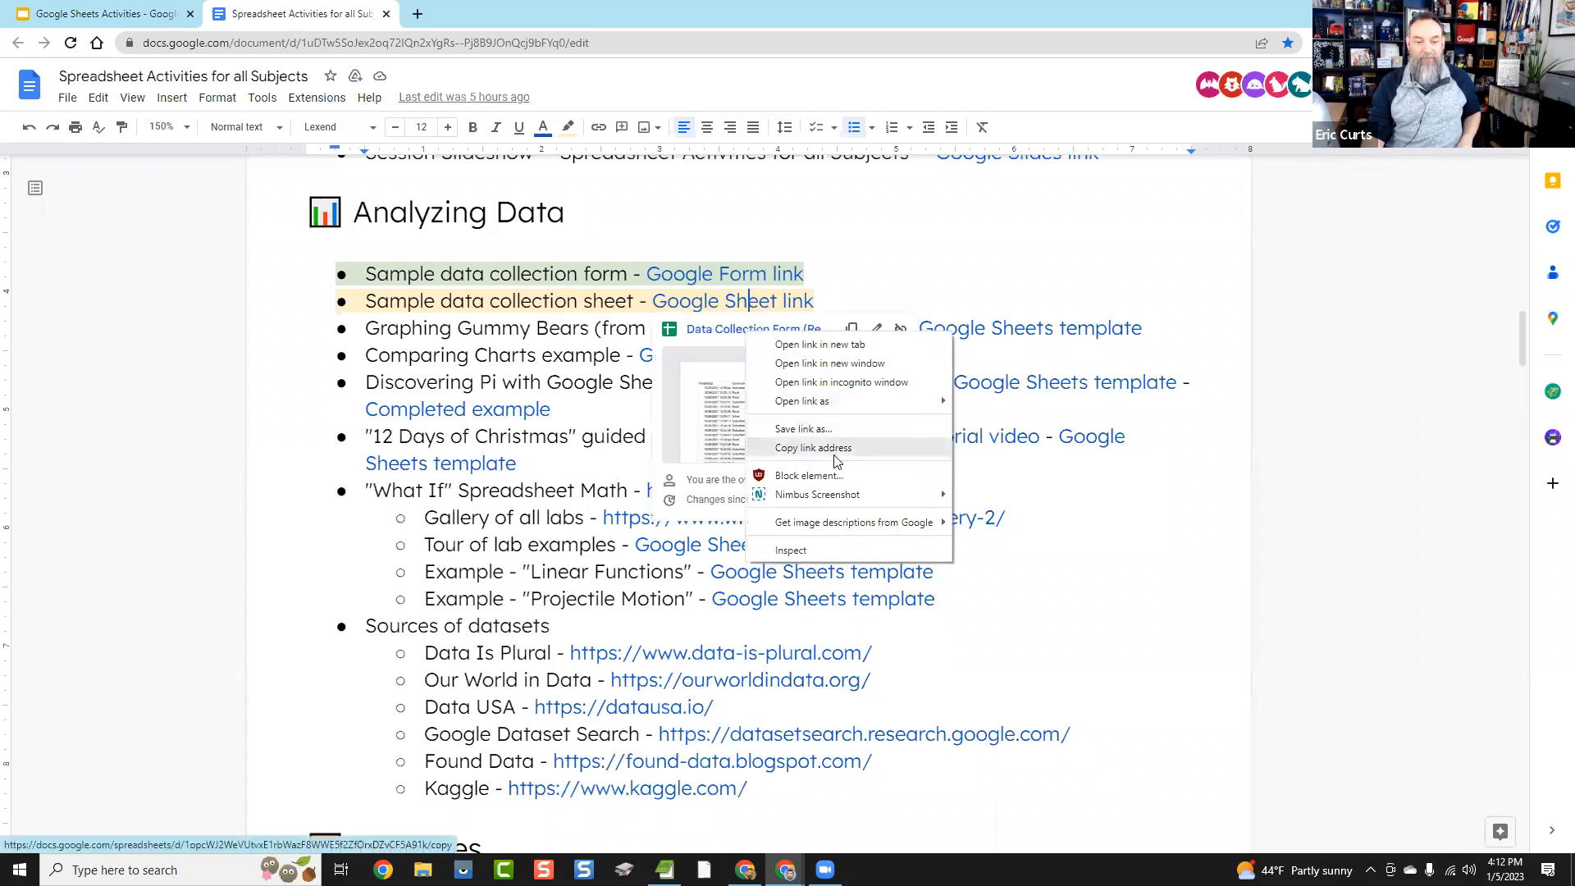
pyautogui.click(821, 445)
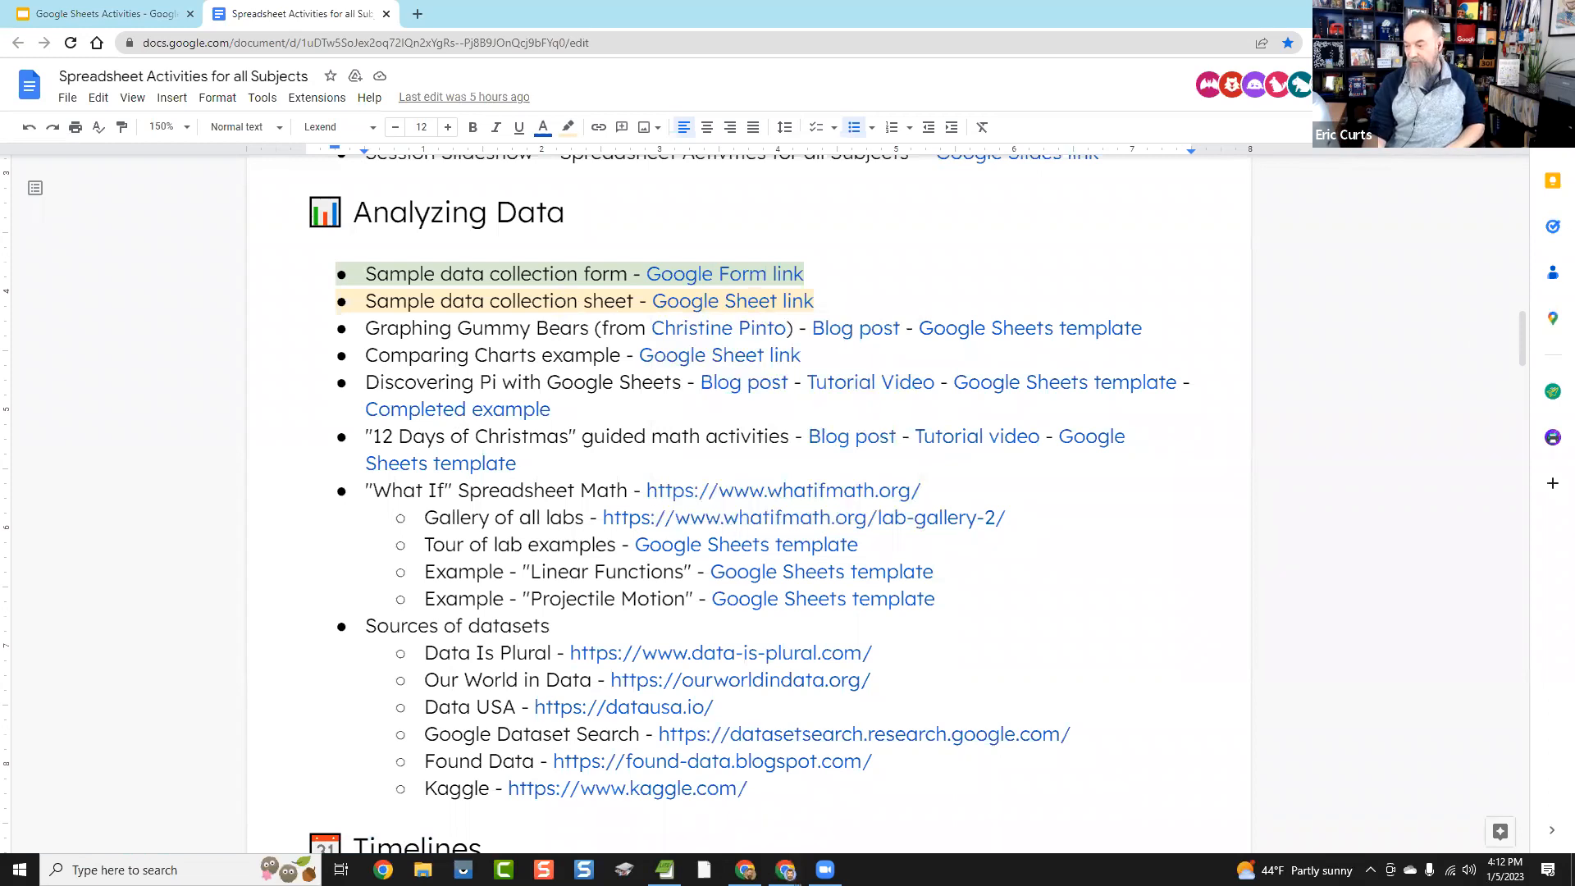
pyautogui.moveTo(747, 303)
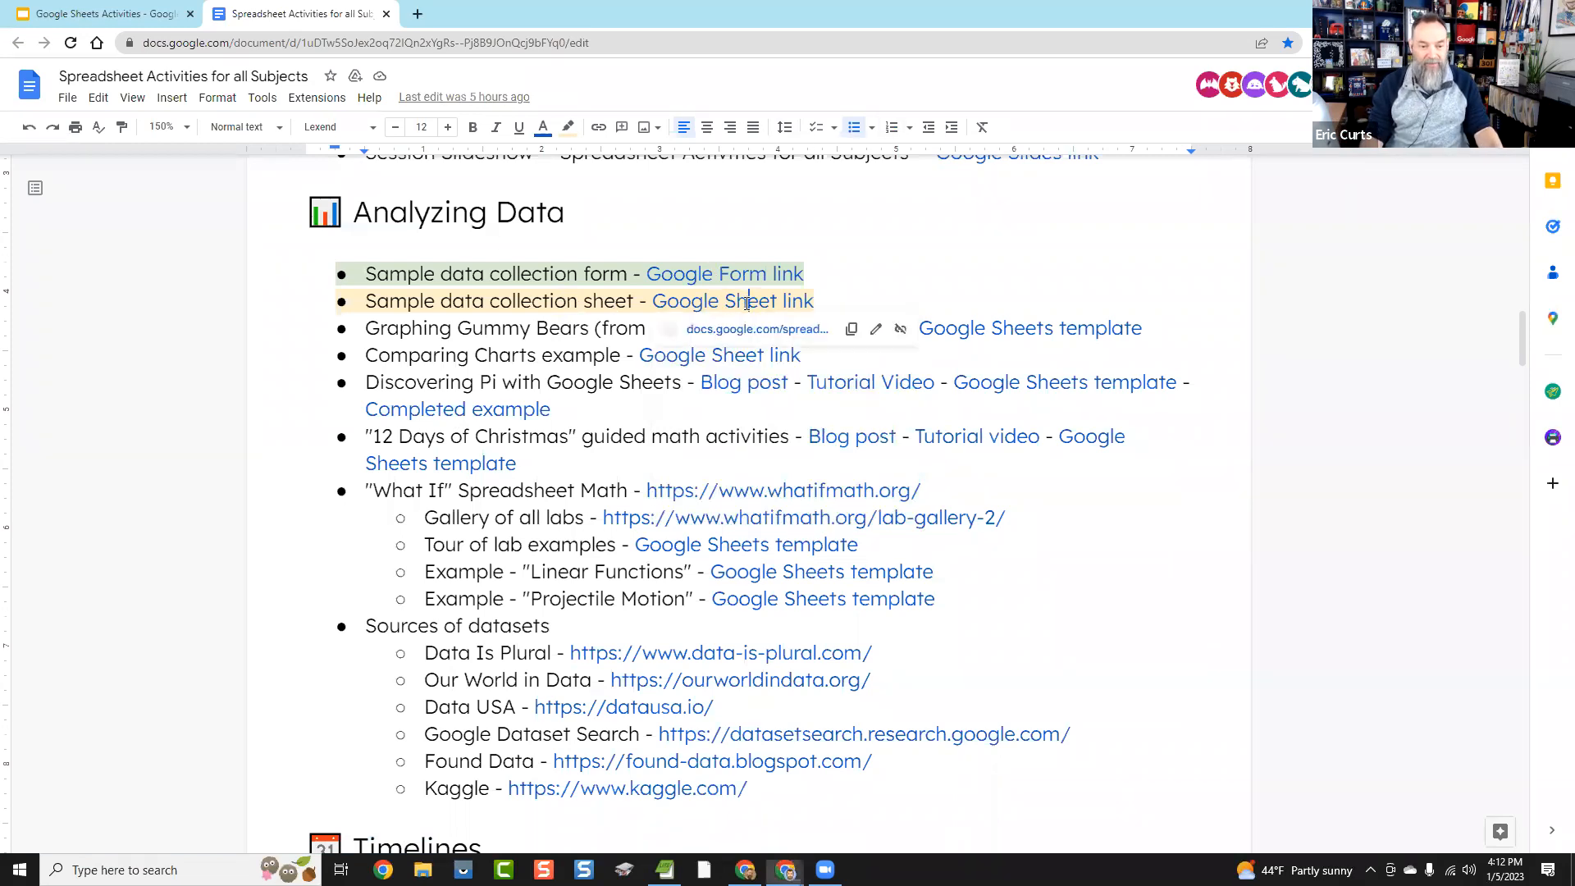
pyautogui.click(745, 330)
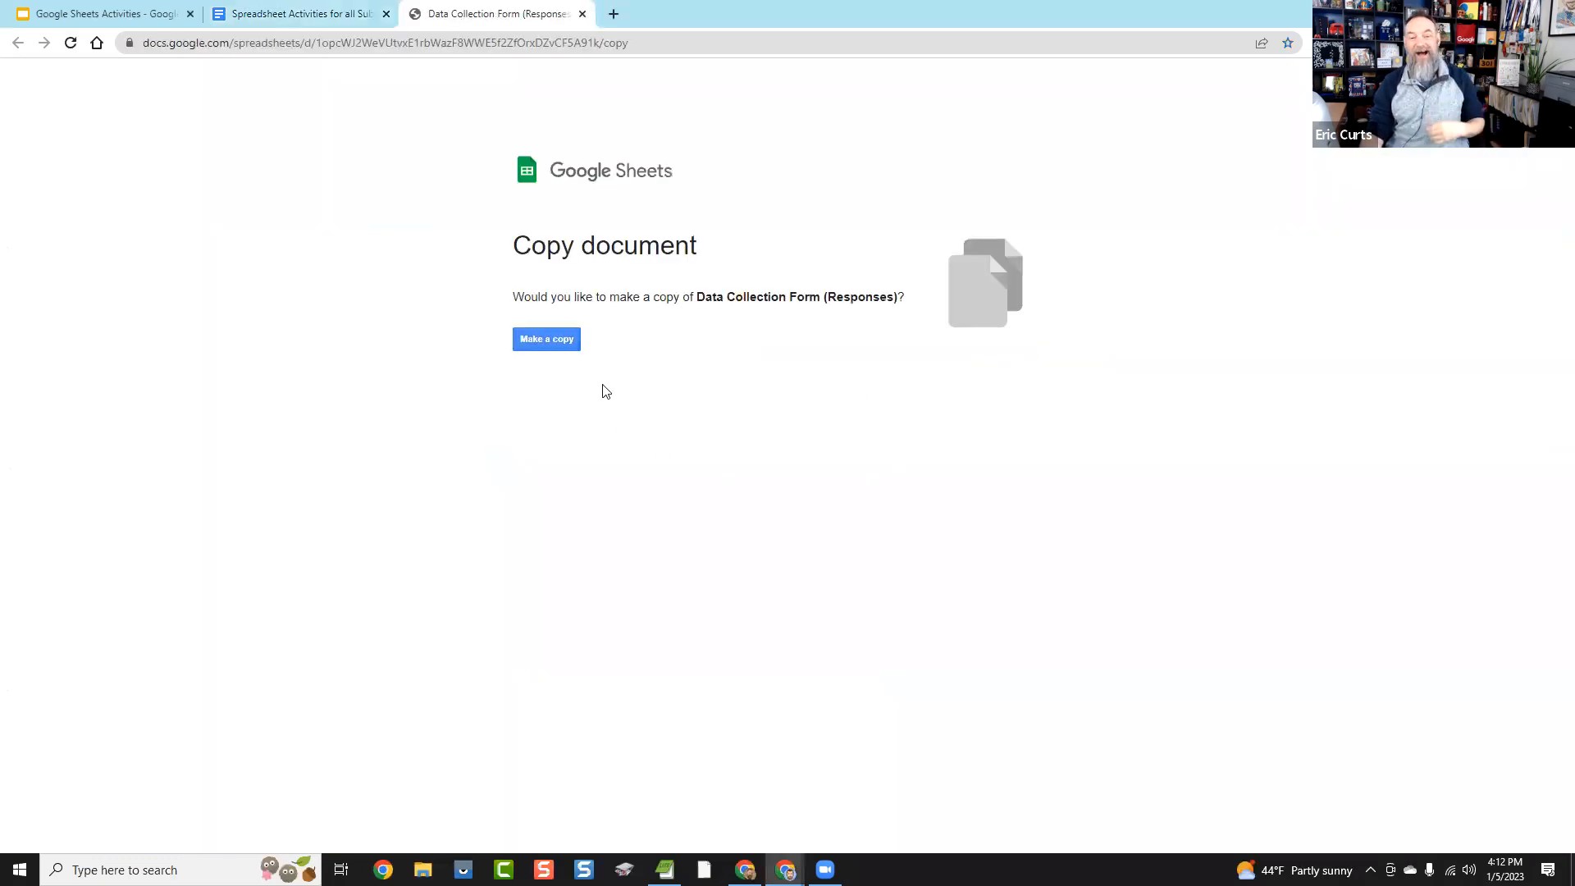
# Step: Make a copy of Data Collection Form (Responses) and zoom the view to 150%
pyautogui.click(570, 342)
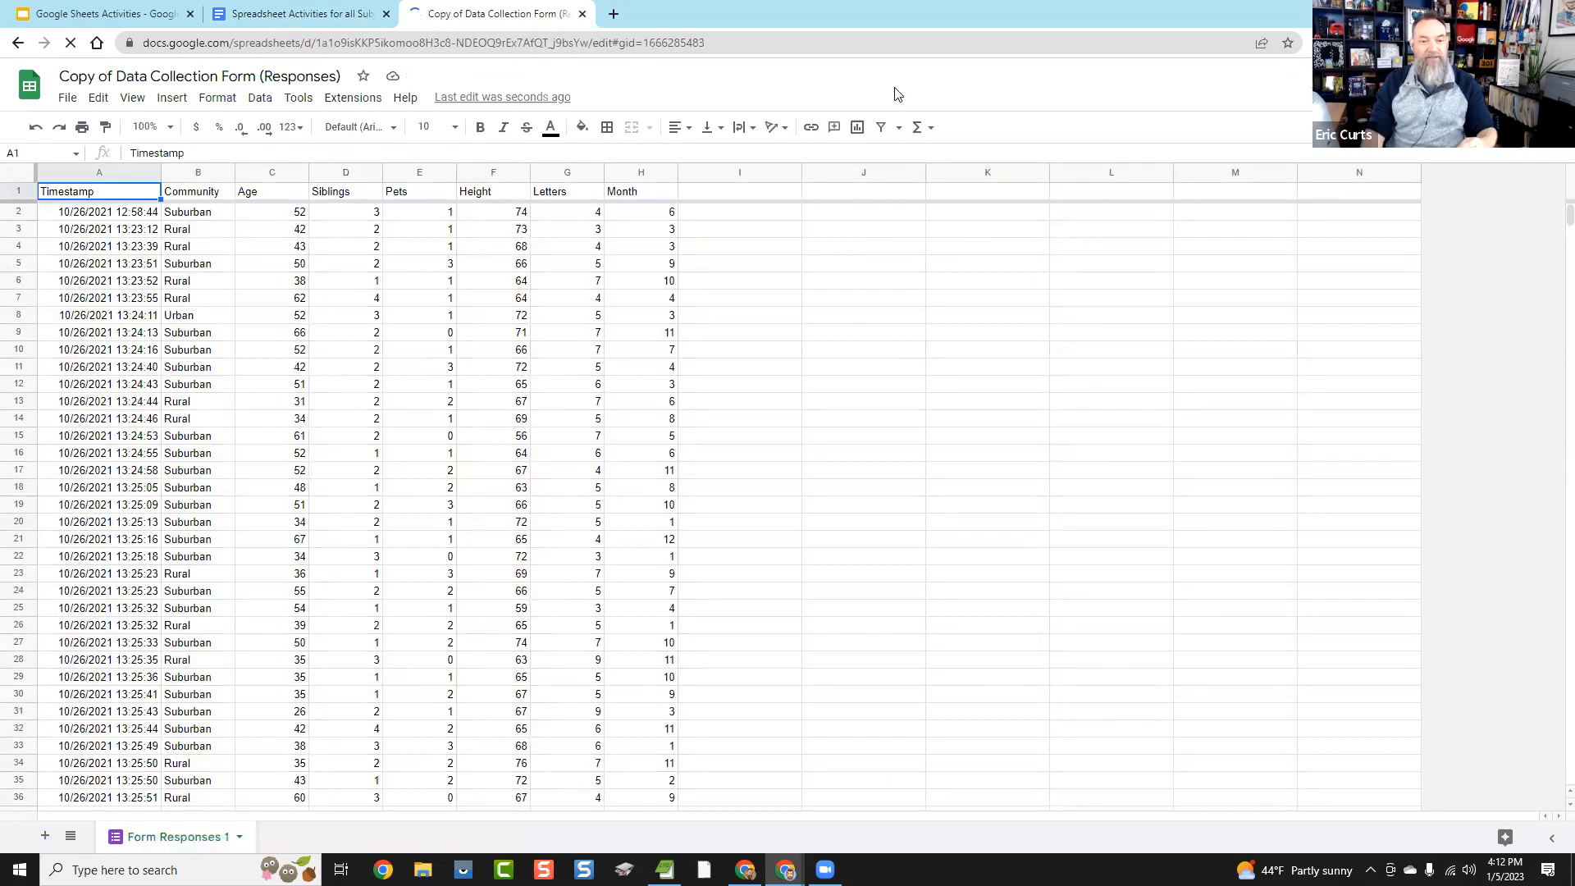
pyautogui.hotkey('ctrl', '+')
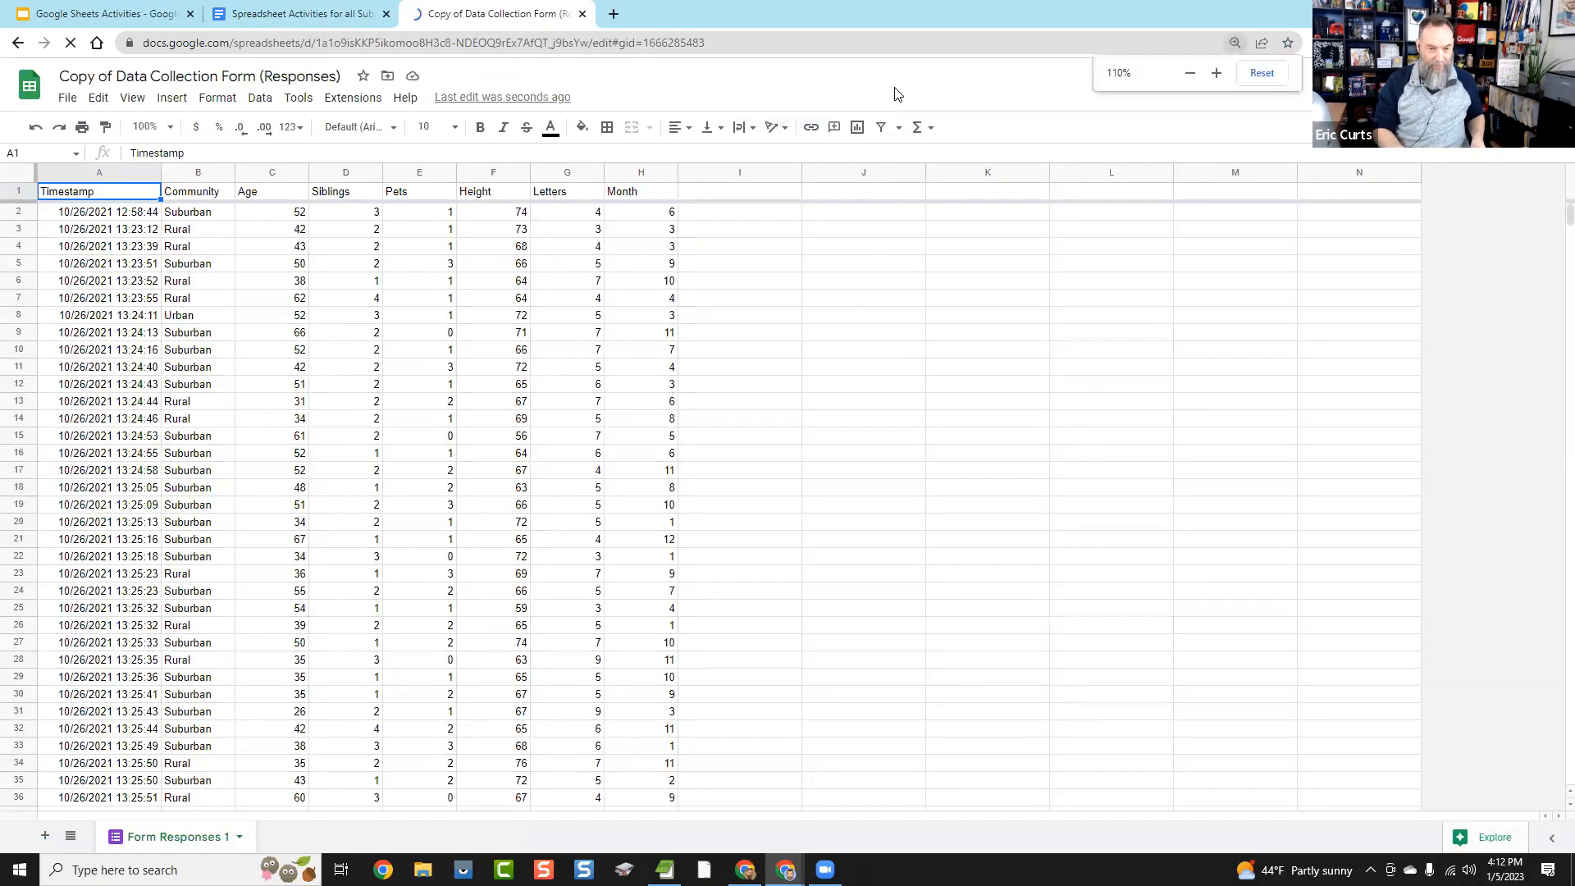
pyautogui.hotkey('ctrl', '+')
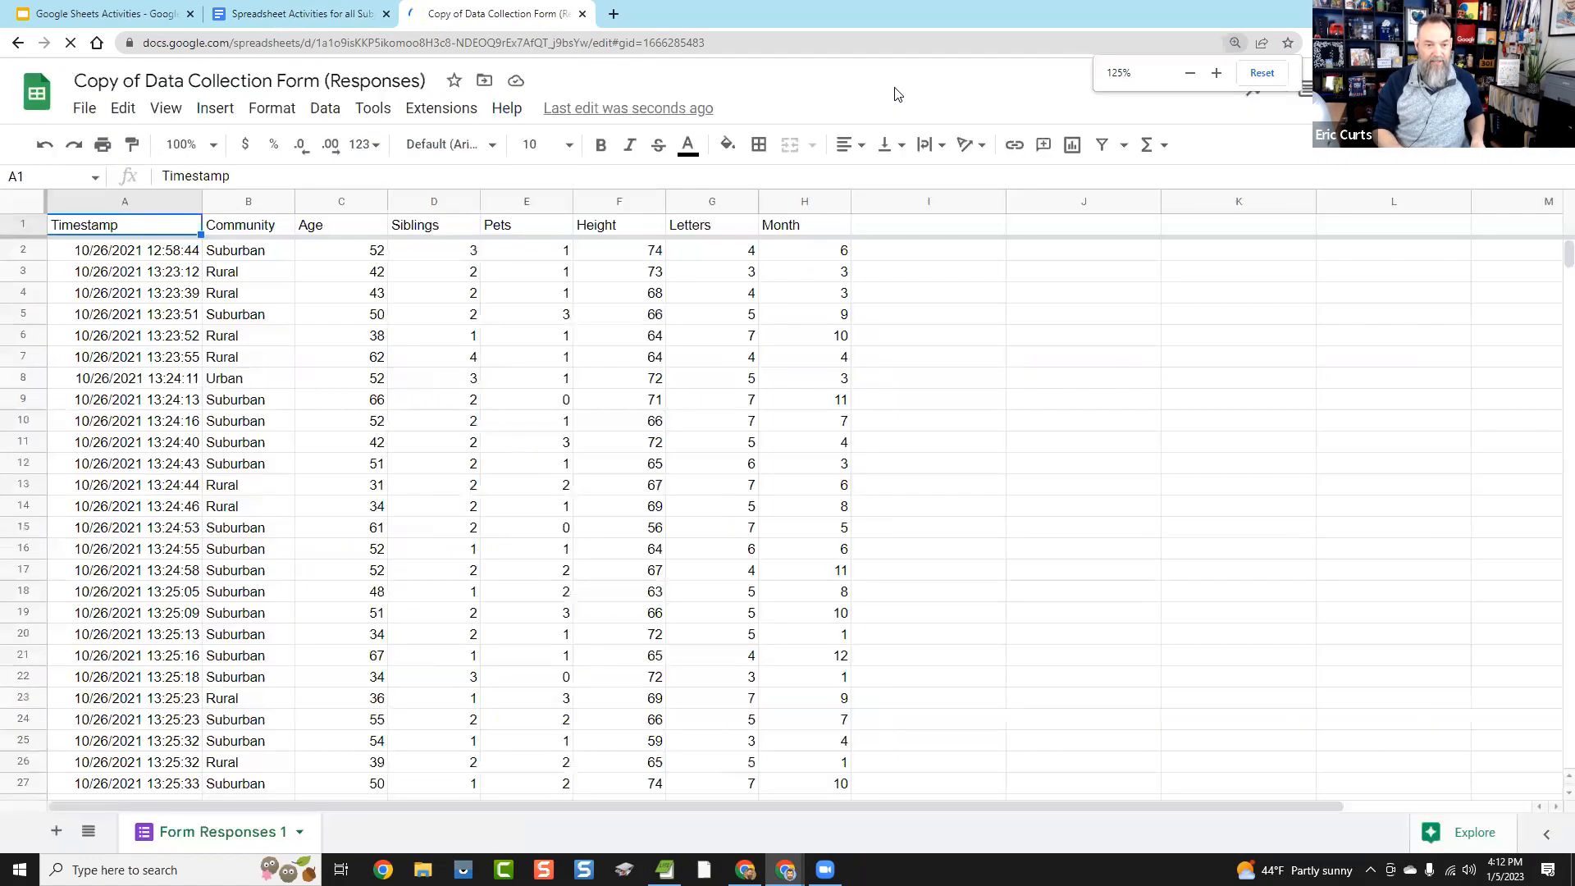
pyautogui.hotkey('ctrl', '+')
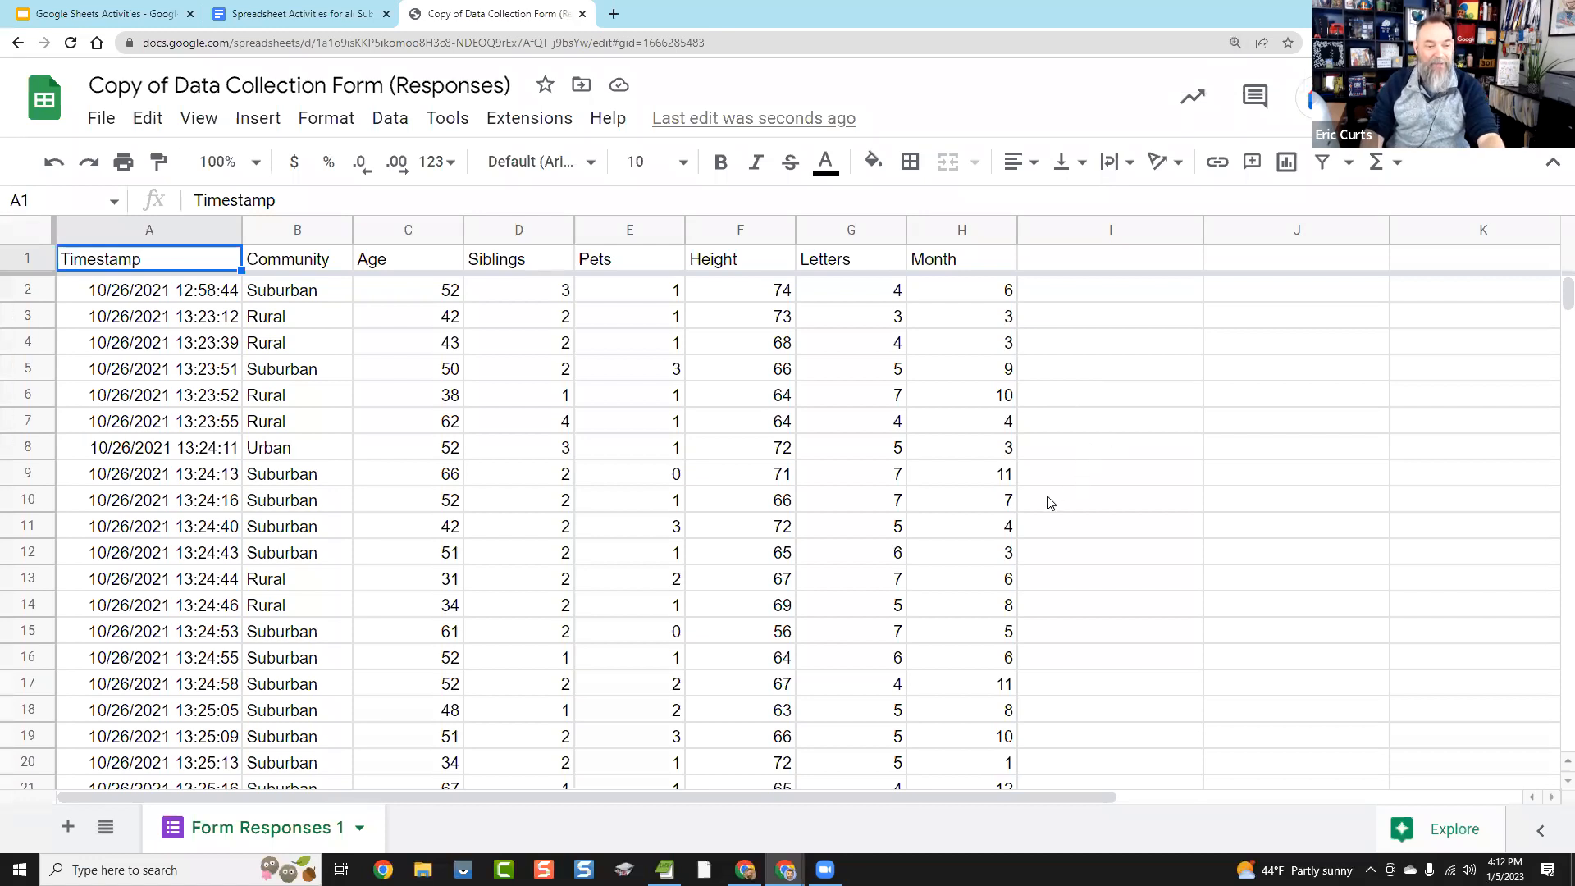
# Step: Scroll down to the nonsense responses around row 780
pyautogui.moveTo(1568, 294); pyautogui.dragTo(1568, 670)
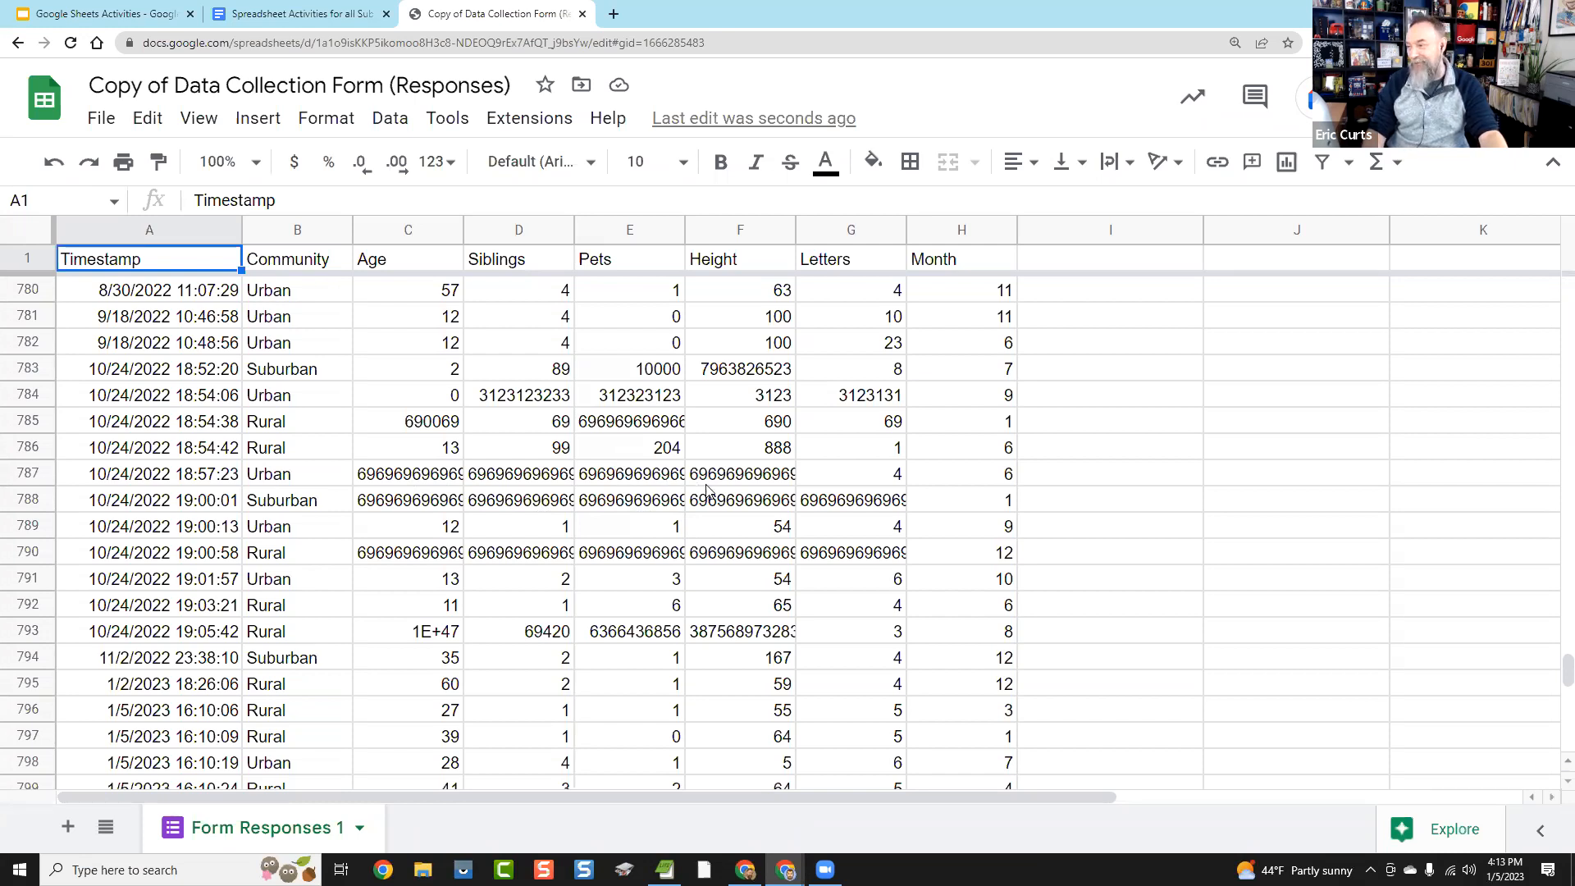
pyautogui.moveTo(1556, 671); pyautogui.dragTo(1551, 556)
pyautogui.moveTo(1552, 447); pyautogui.dragTo(1551, 679)
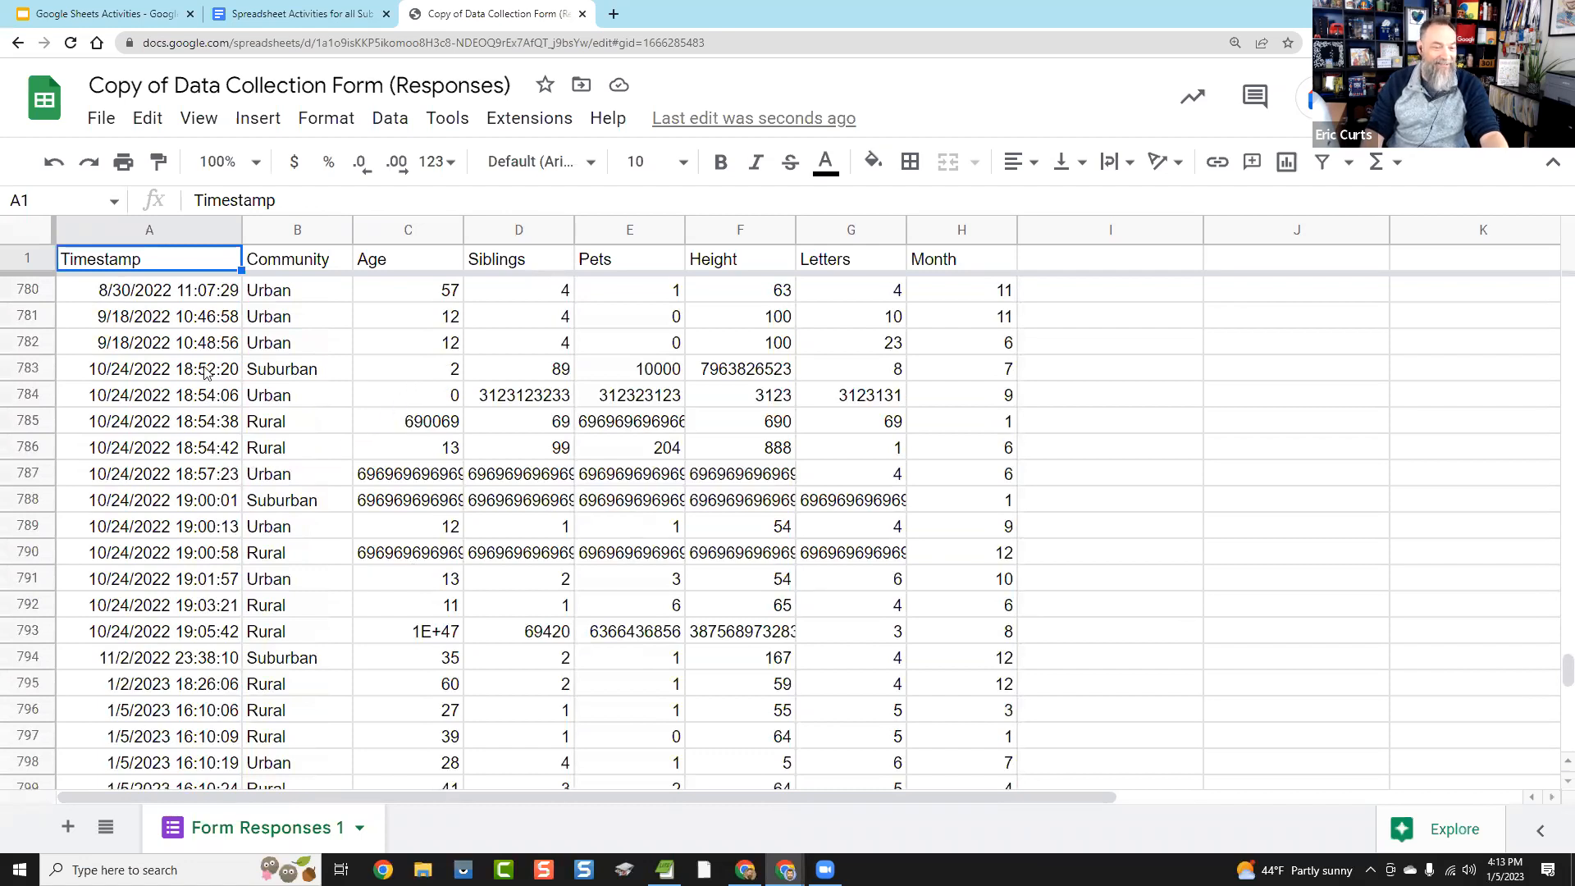
# Step: Select row headers 781 through 794 covering the bad entries
pyautogui.moveTo(22, 364); pyautogui.dragTo(39, 631)
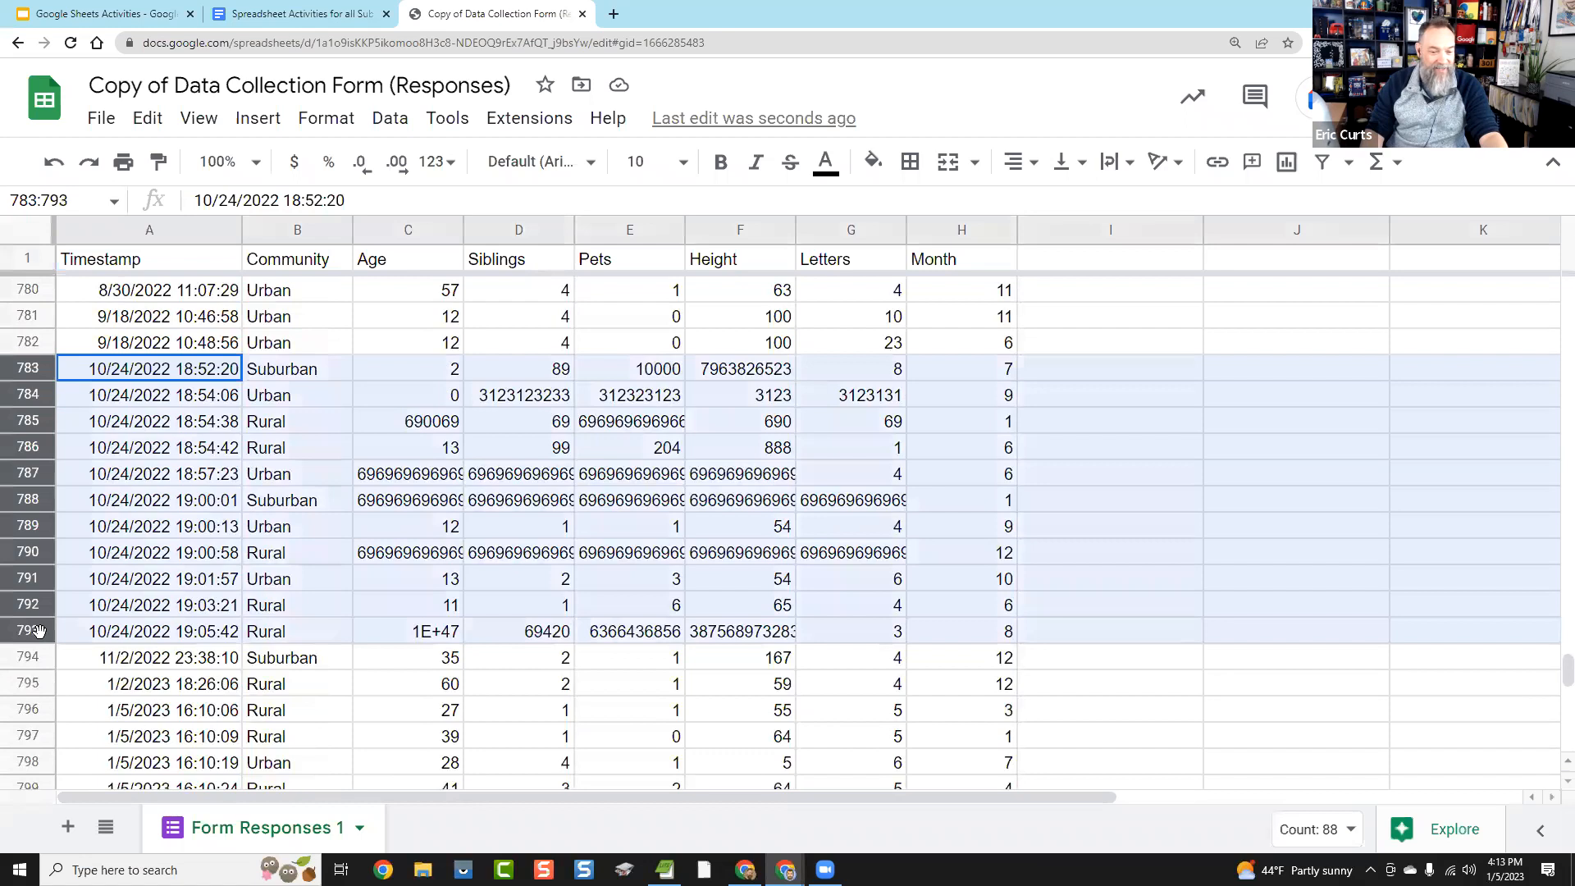
pyautogui.moveTo(39, 631); pyautogui.dragTo(35, 643)
pyautogui.click(30, 314)
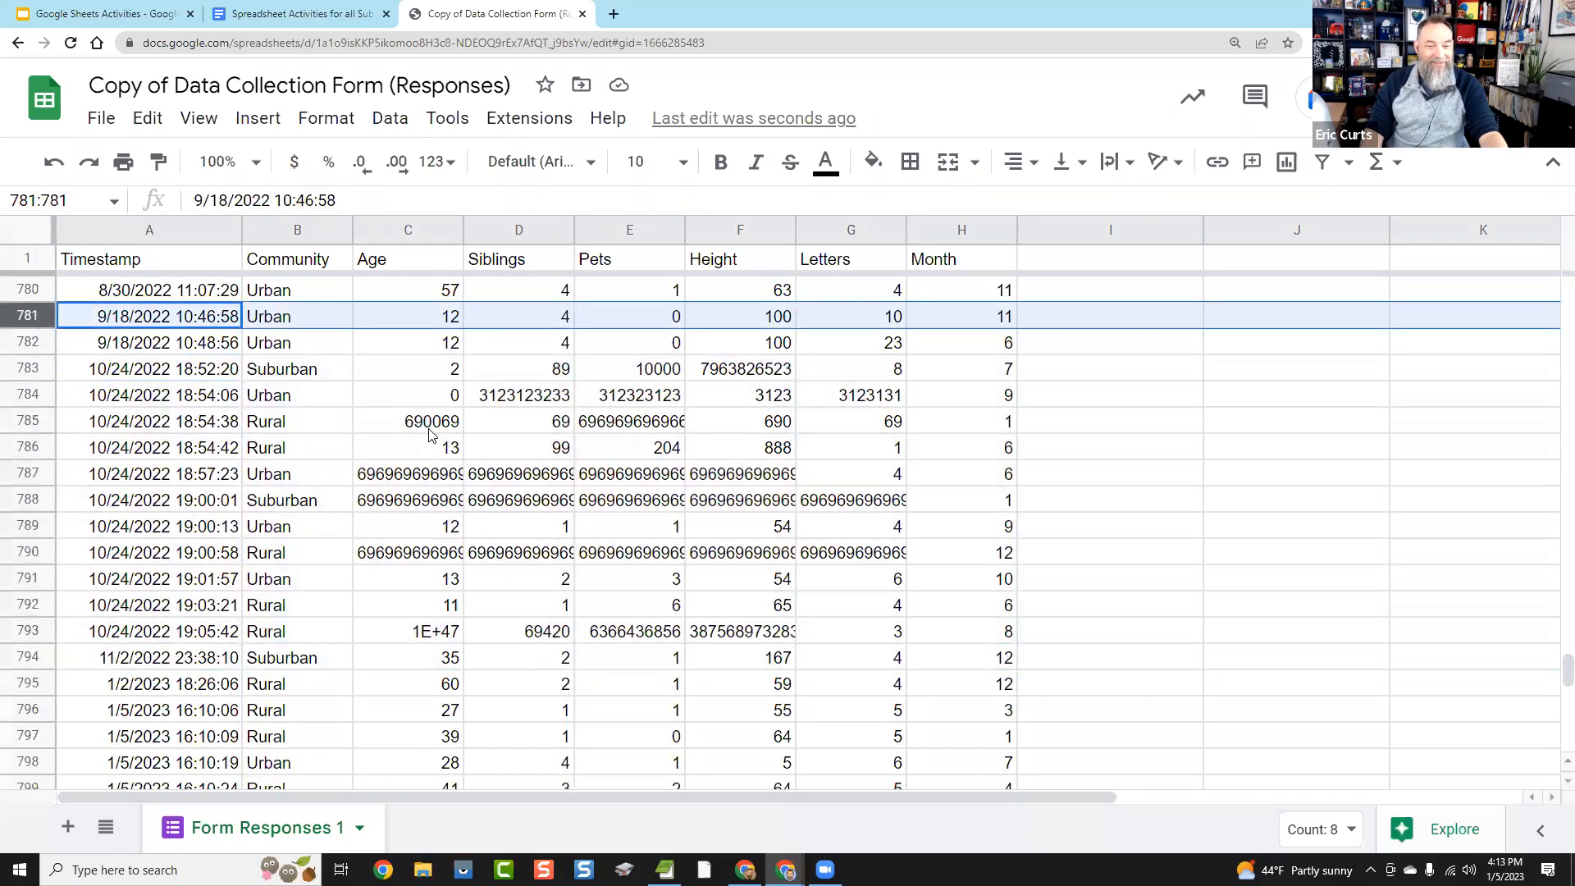
pyautogui.scroll(4, 429, 435)
pyautogui.scroll(-3, 429, 435)
pyautogui.scroll(-1, 429, 434)
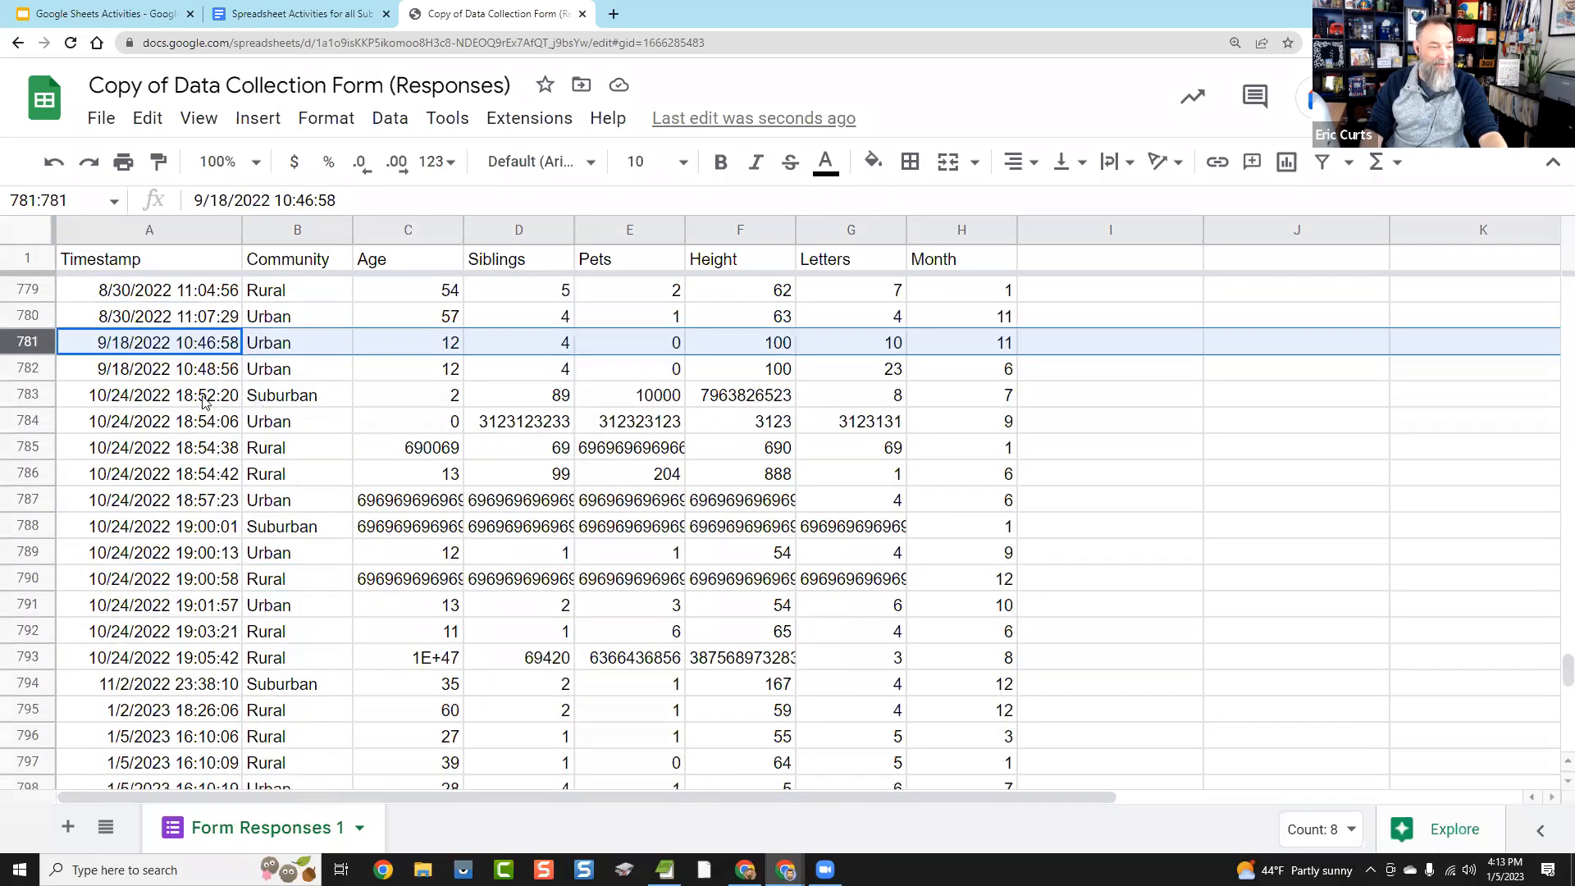
pyautogui.click(127, 397)
pyautogui.moveTo(33, 341); pyautogui.dragTo(35, 685)
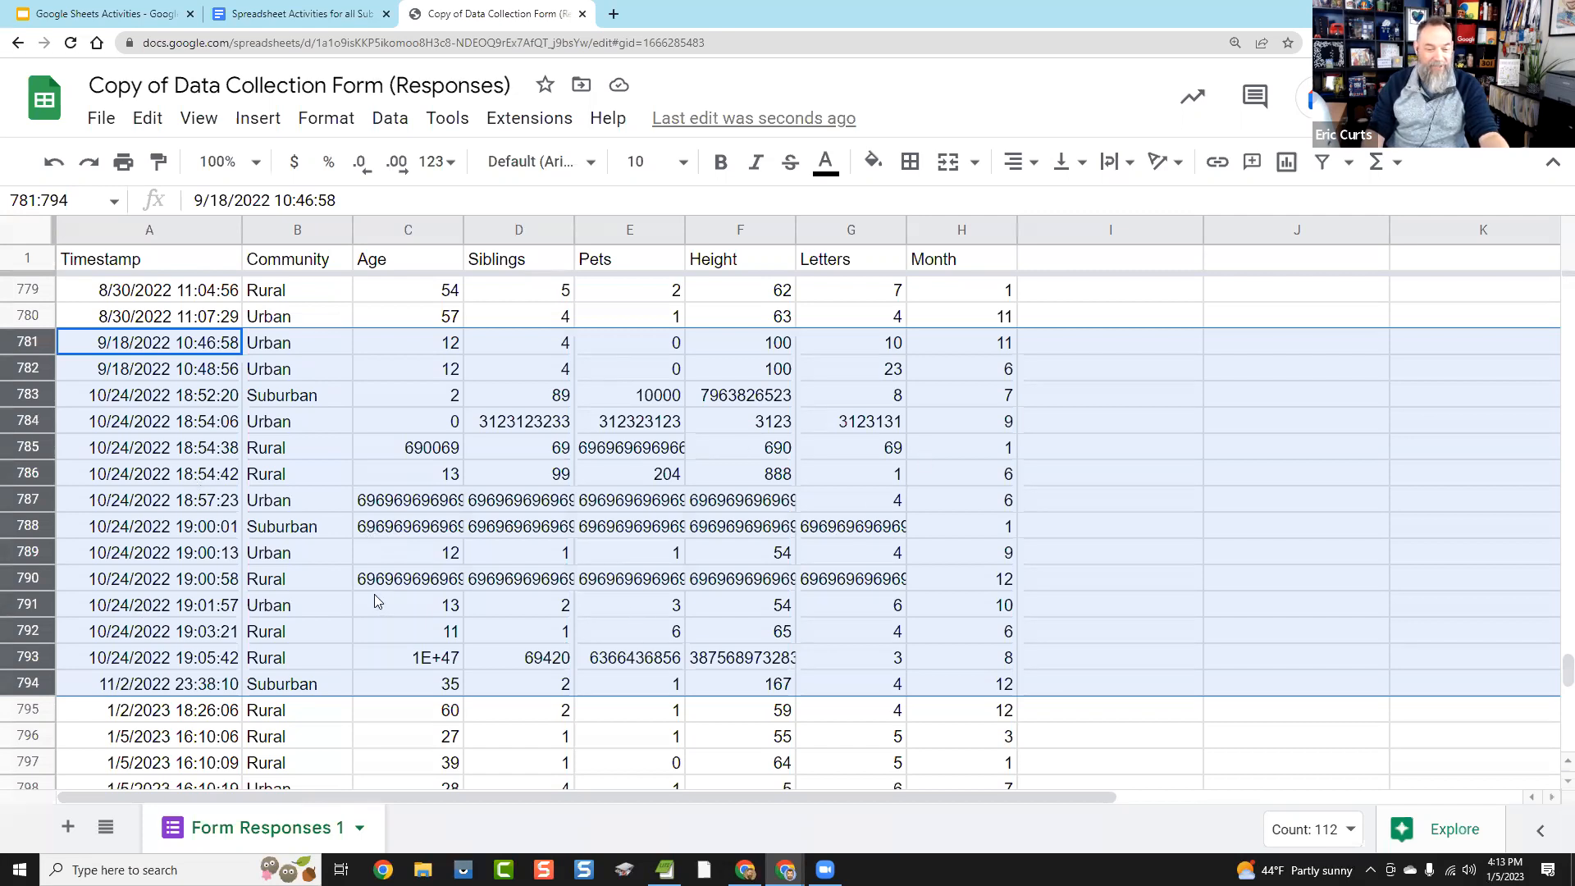
# Step: Delete the selected rows 781–794 and check that the 1/2/2023 responses moved up
pyautogui.rightClick(31, 422)
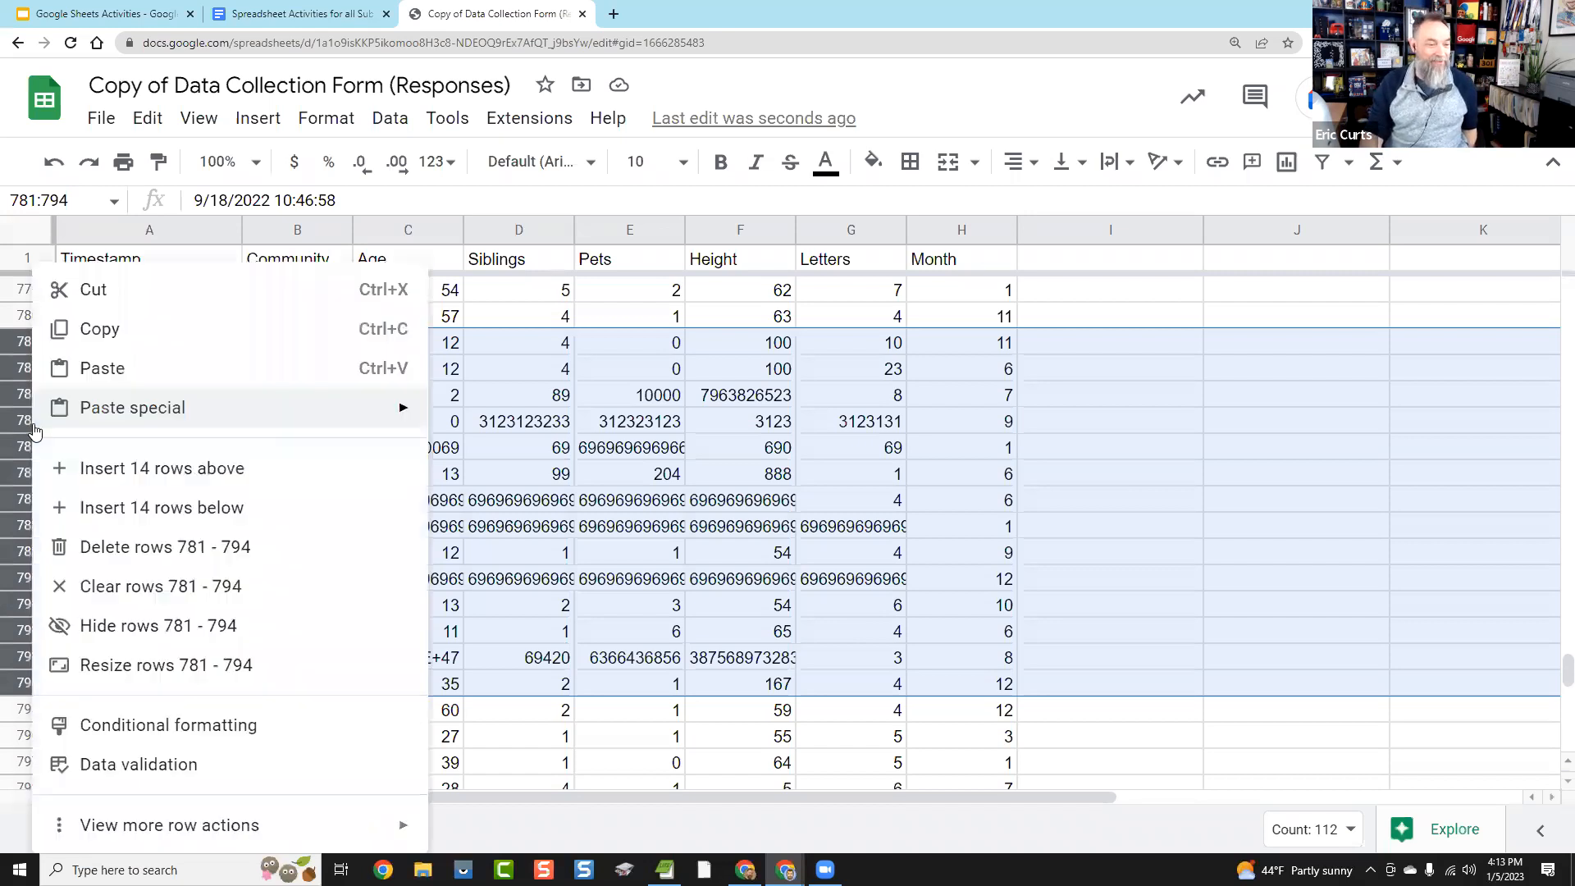
pyautogui.moveTo(35, 425)
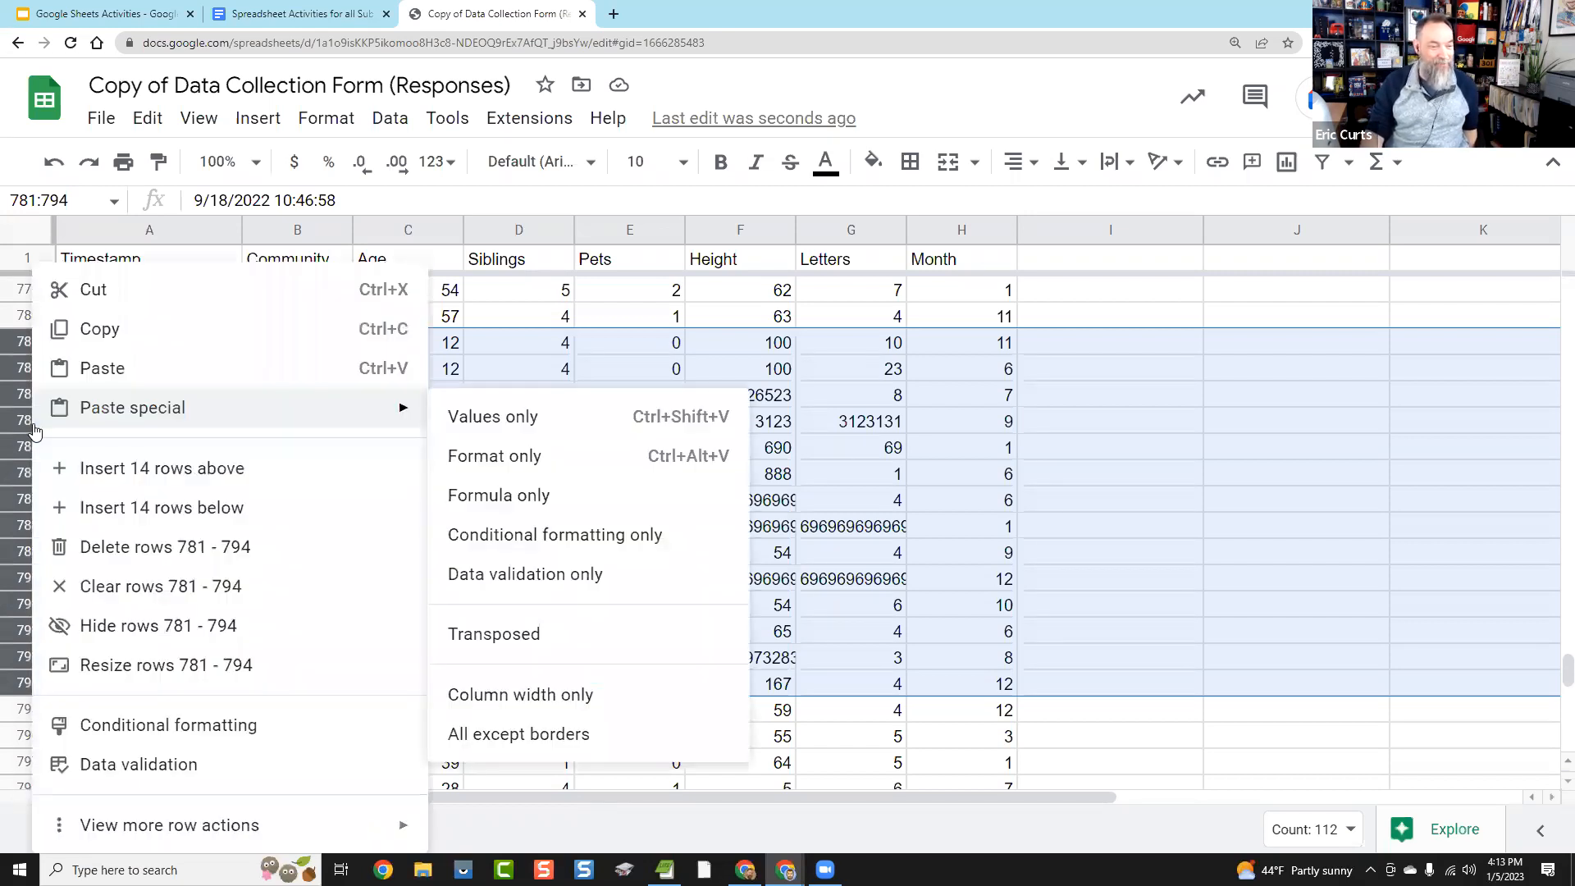
pyautogui.click(159, 547)
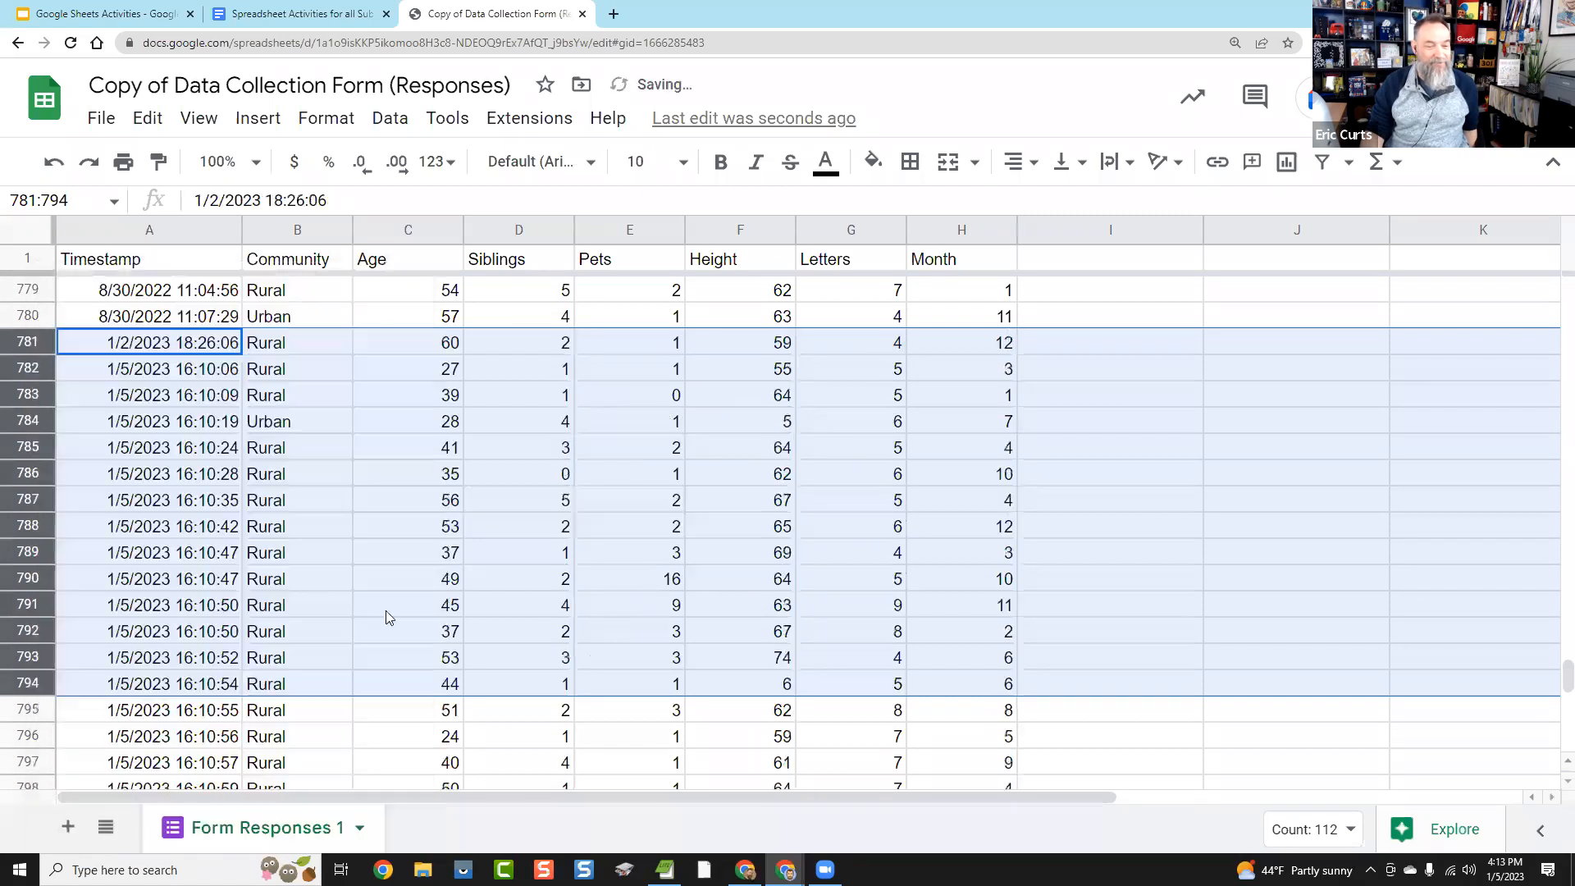
pyautogui.click(448, 579)
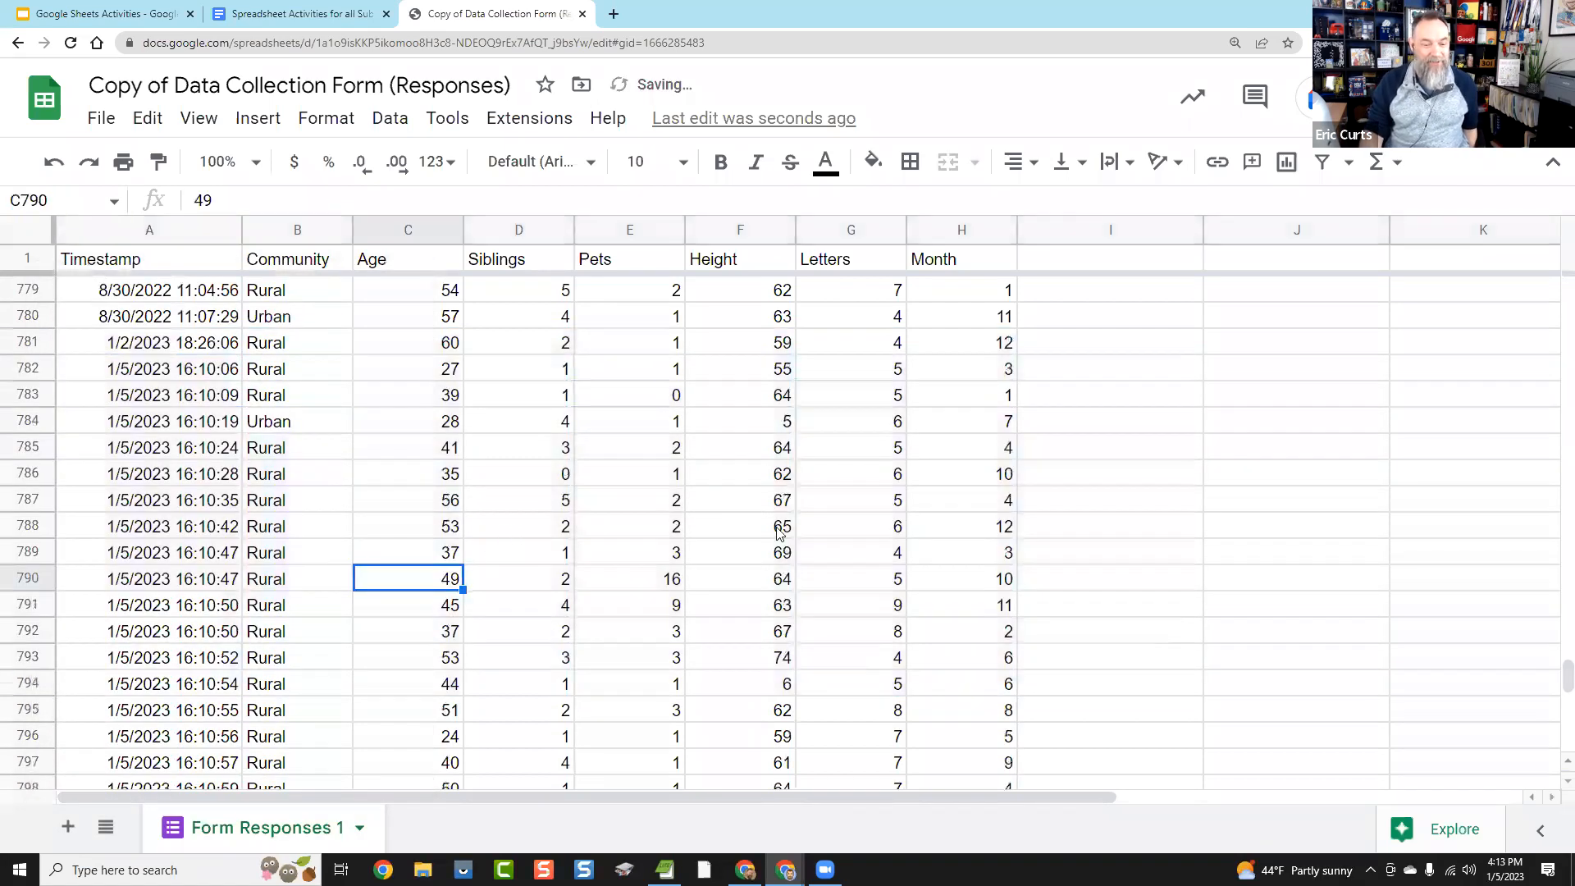
pyautogui.scroll(-8, 779, 531)
pyautogui.scroll(10, 788, 525)
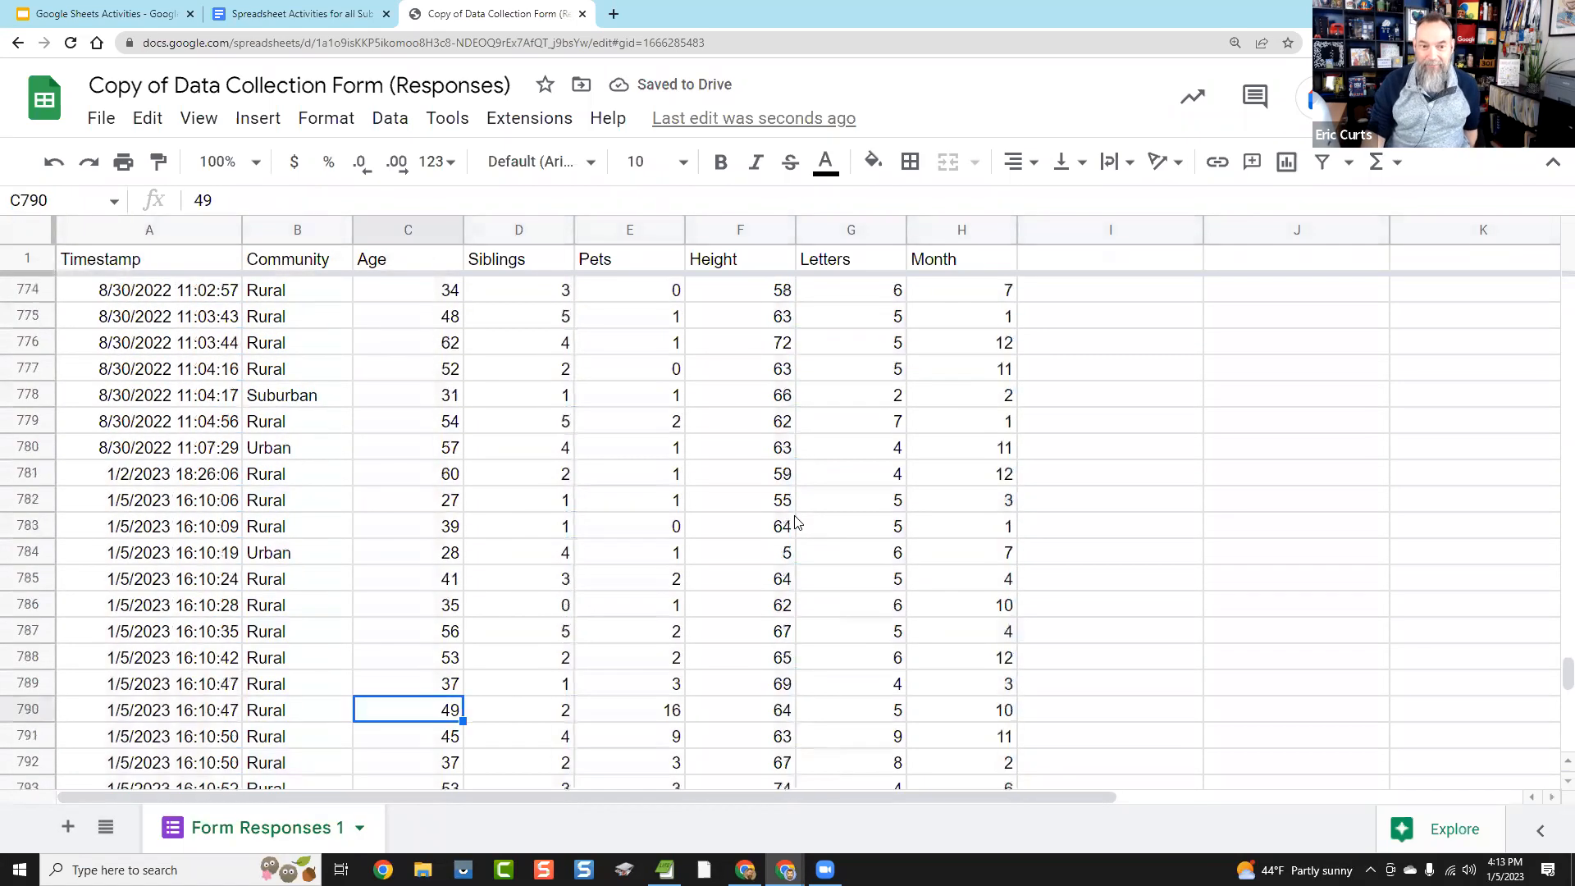
pyautogui.scroll(15, 796, 523)
# Step: Scroll back to the top so row 2 shows the 10/26/2021 response
pyautogui.scroll(3, 847, 499)
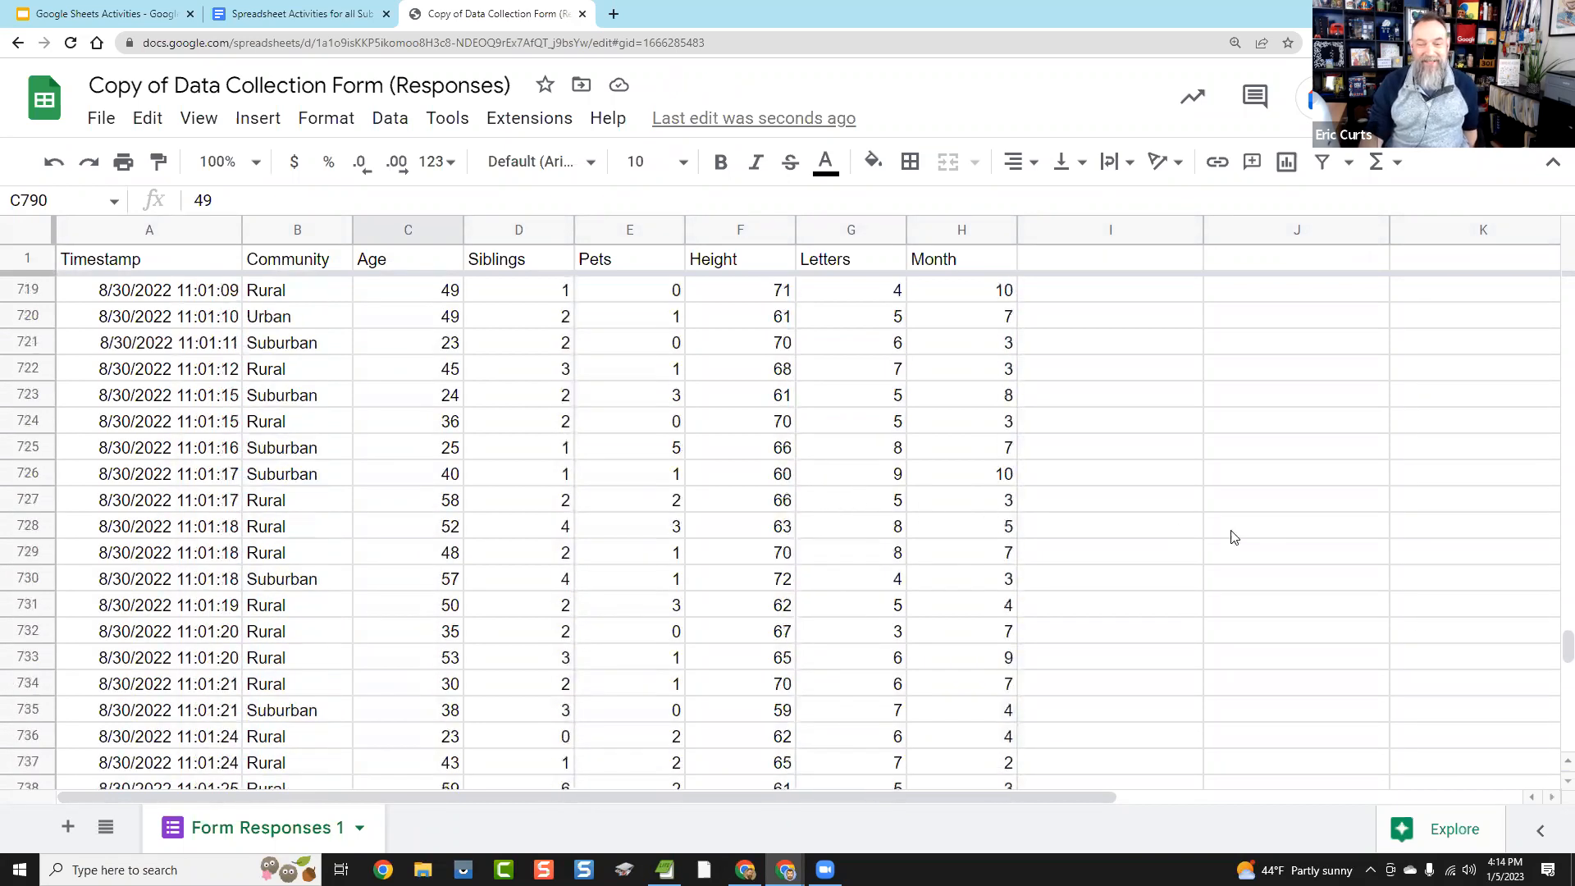
pyautogui.moveTo(1552, 656); pyautogui.dragTo(1547, 270)
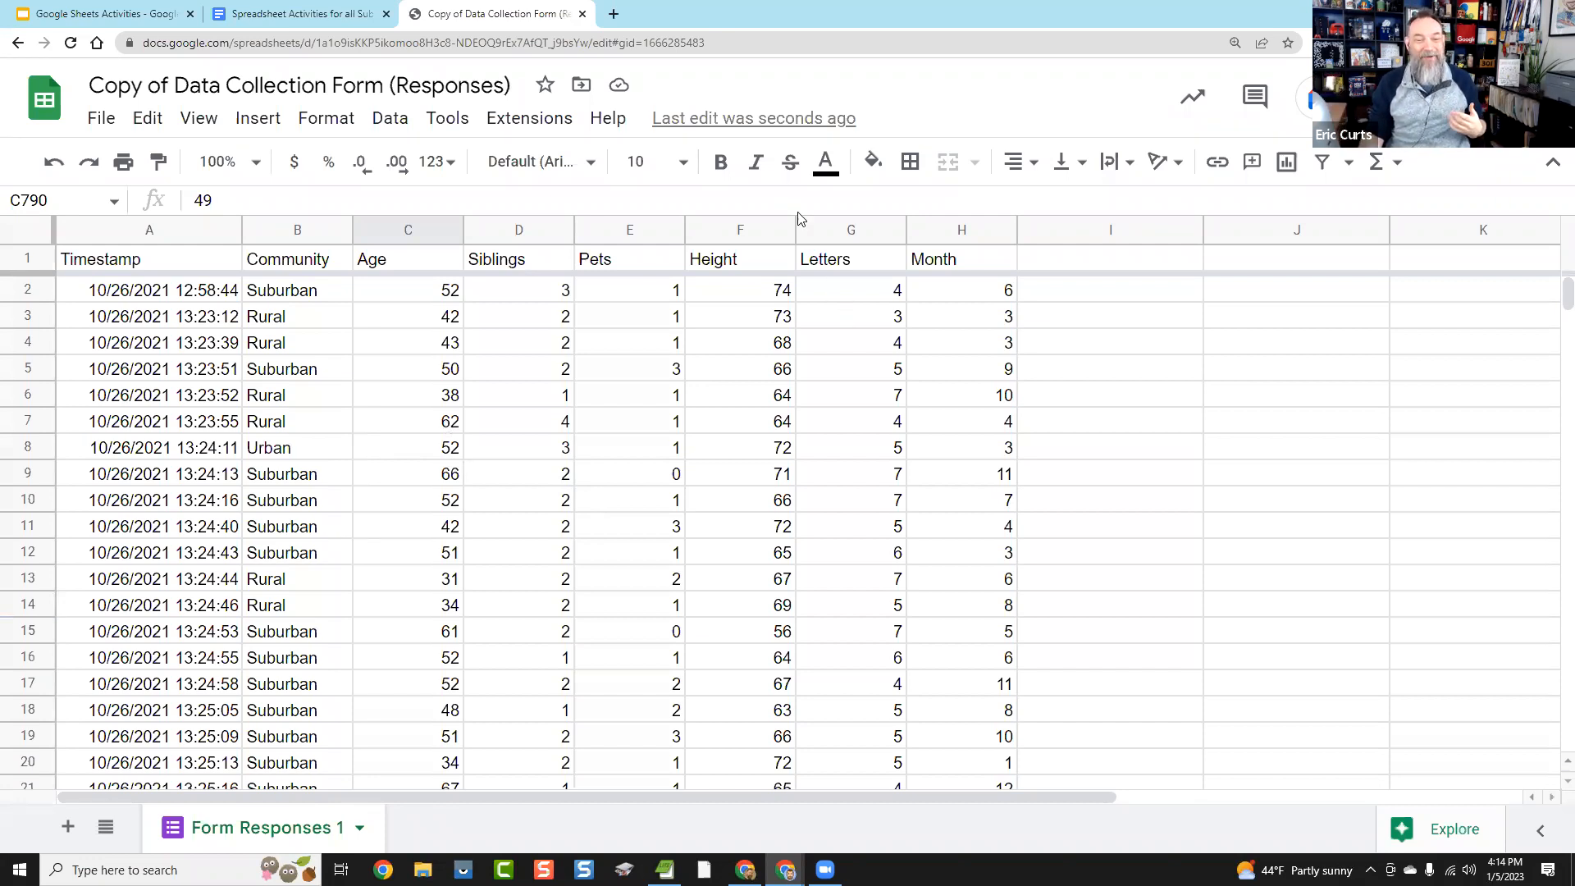
# Step: Select the Height column and point out several of its individual values
pyautogui.click(732, 237)
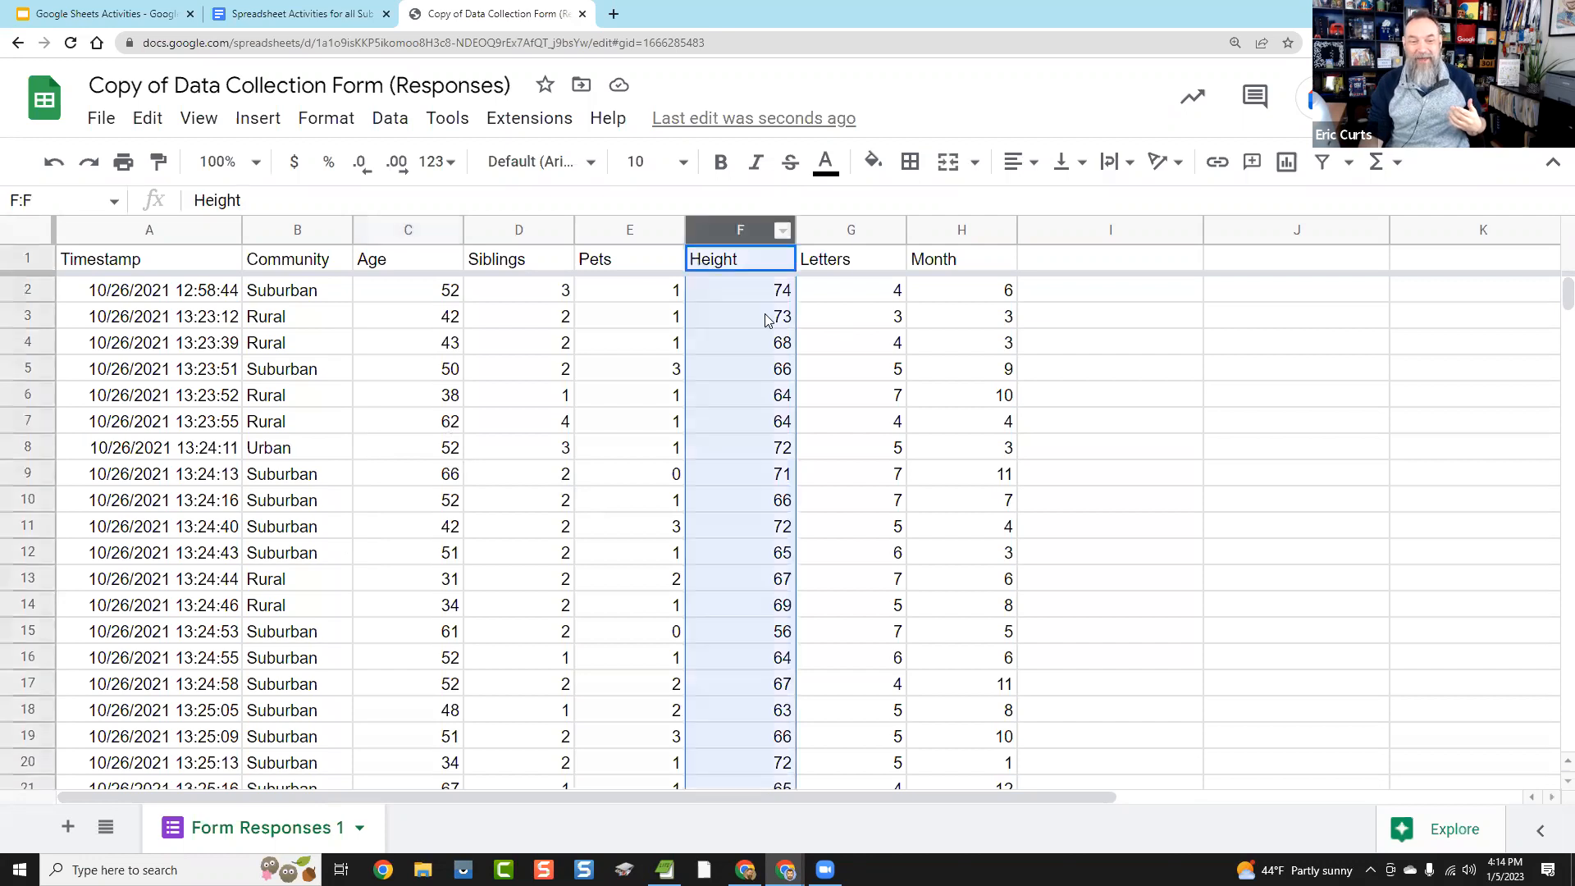
pyautogui.click(764, 616)
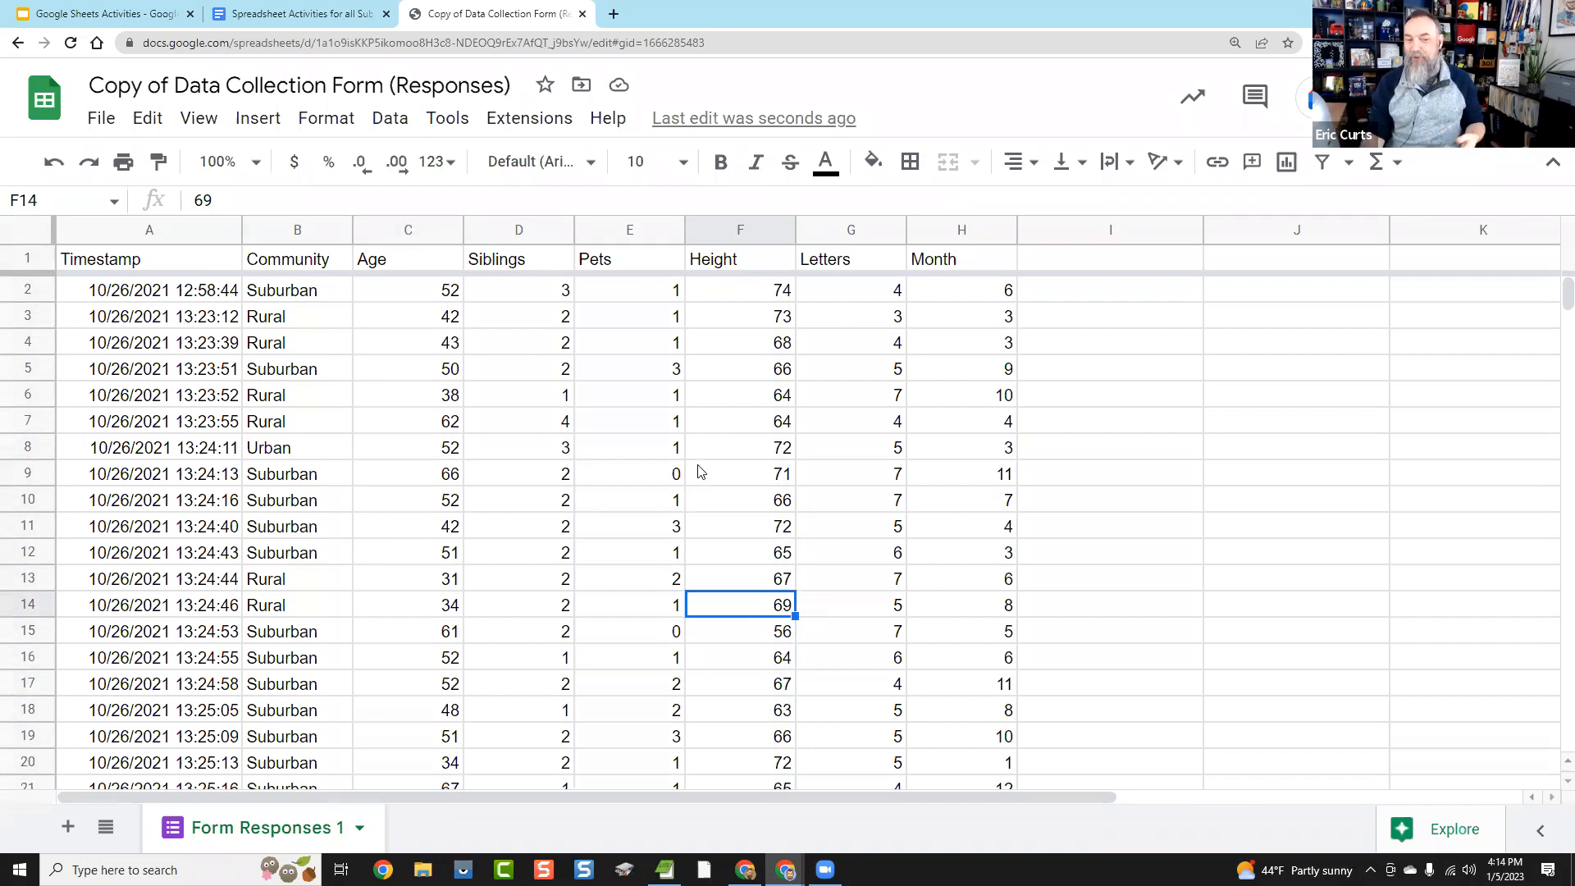
pyautogui.click(756, 435)
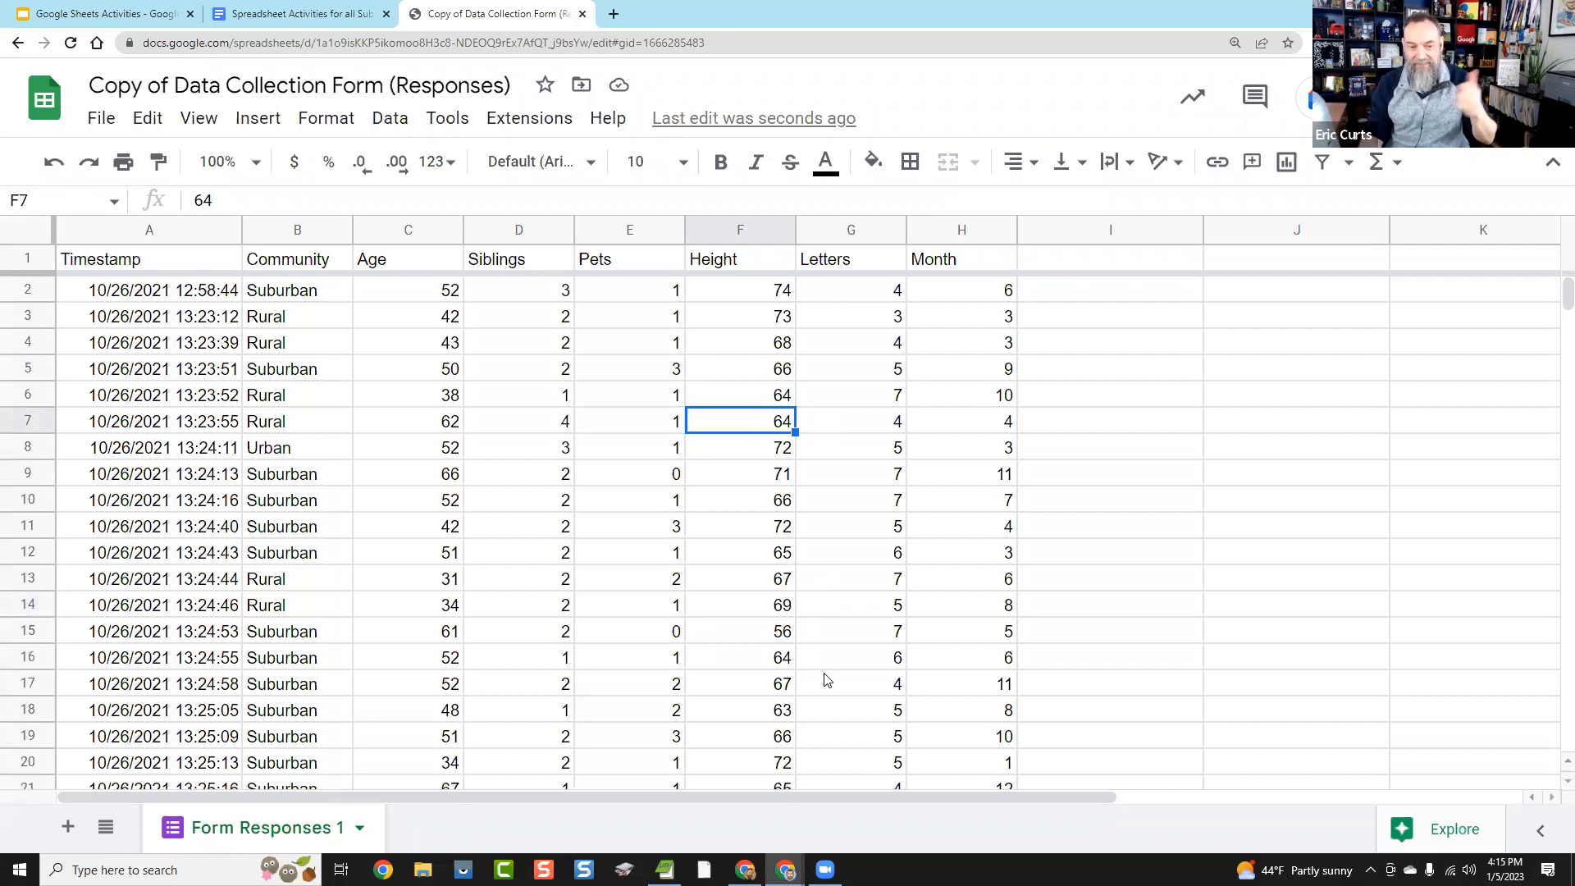
pyautogui.click(730, 556)
pyautogui.click(743, 397)
pyautogui.click(745, 322)
pyautogui.click(767, 477)
pyautogui.click(751, 613)
pyautogui.click(733, 432)
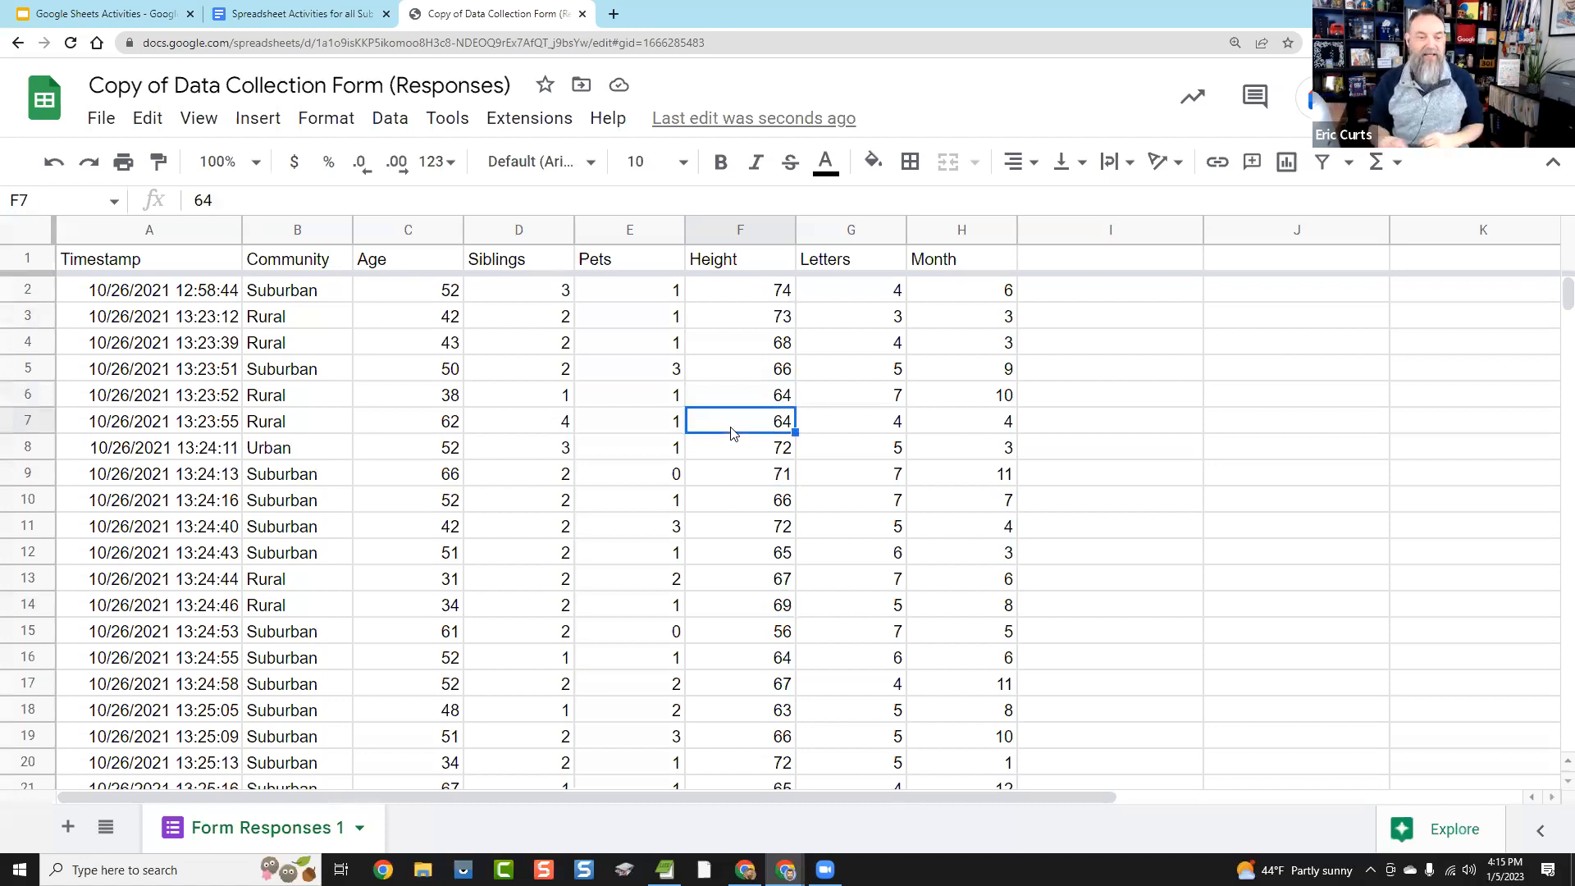
# Step: Sort the sheet by column F (Z to A), bringing Height 167 to the top
pyautogui.click(391, 119)
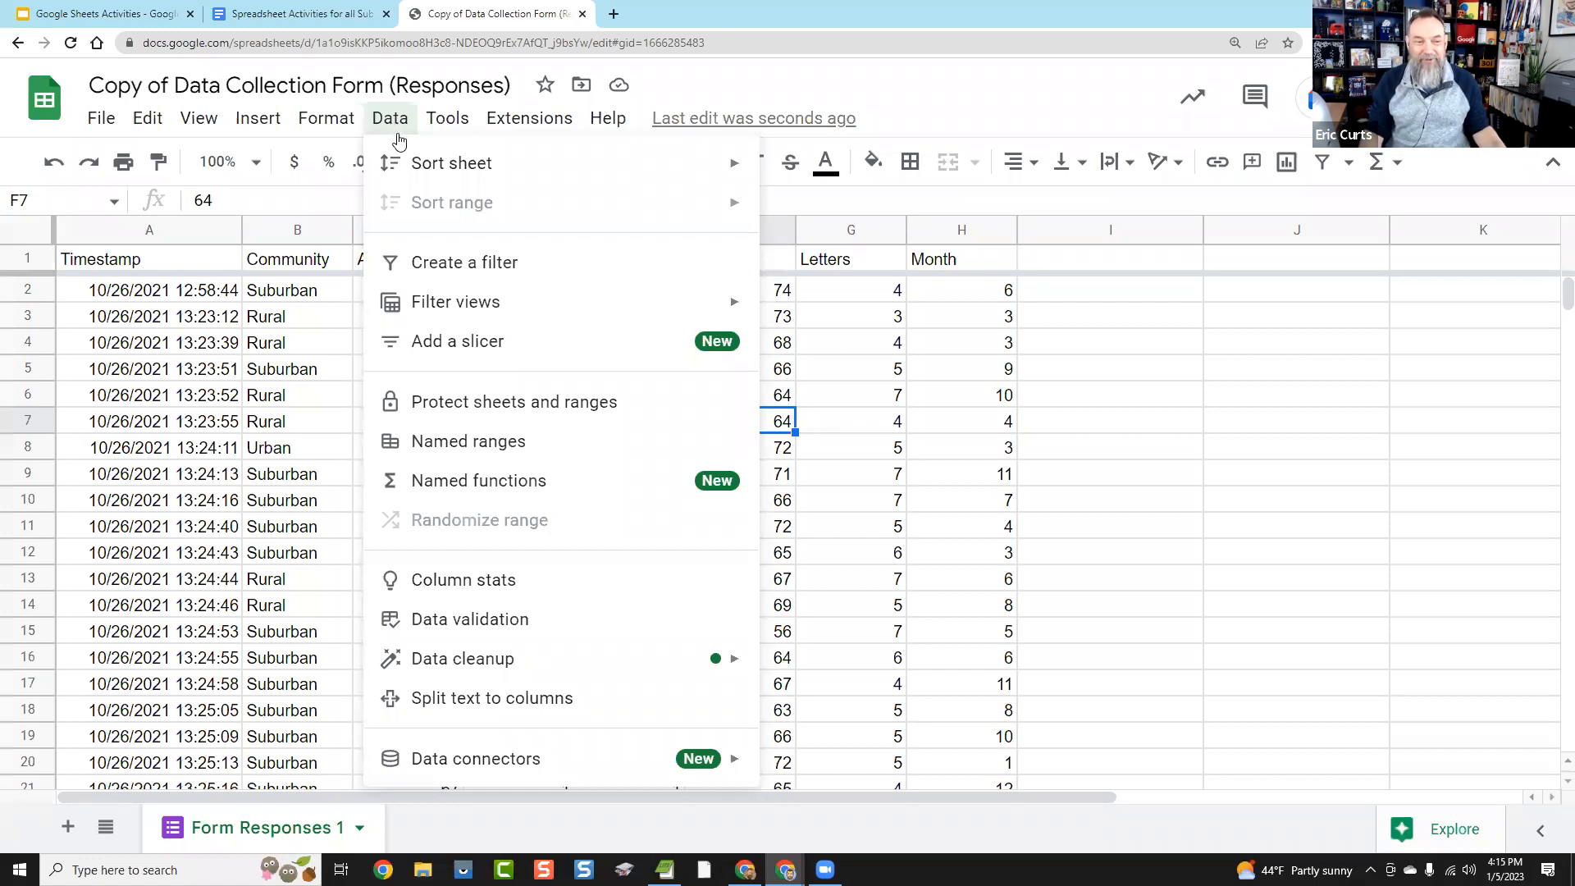
pyautogui.moveTo(415, 167)
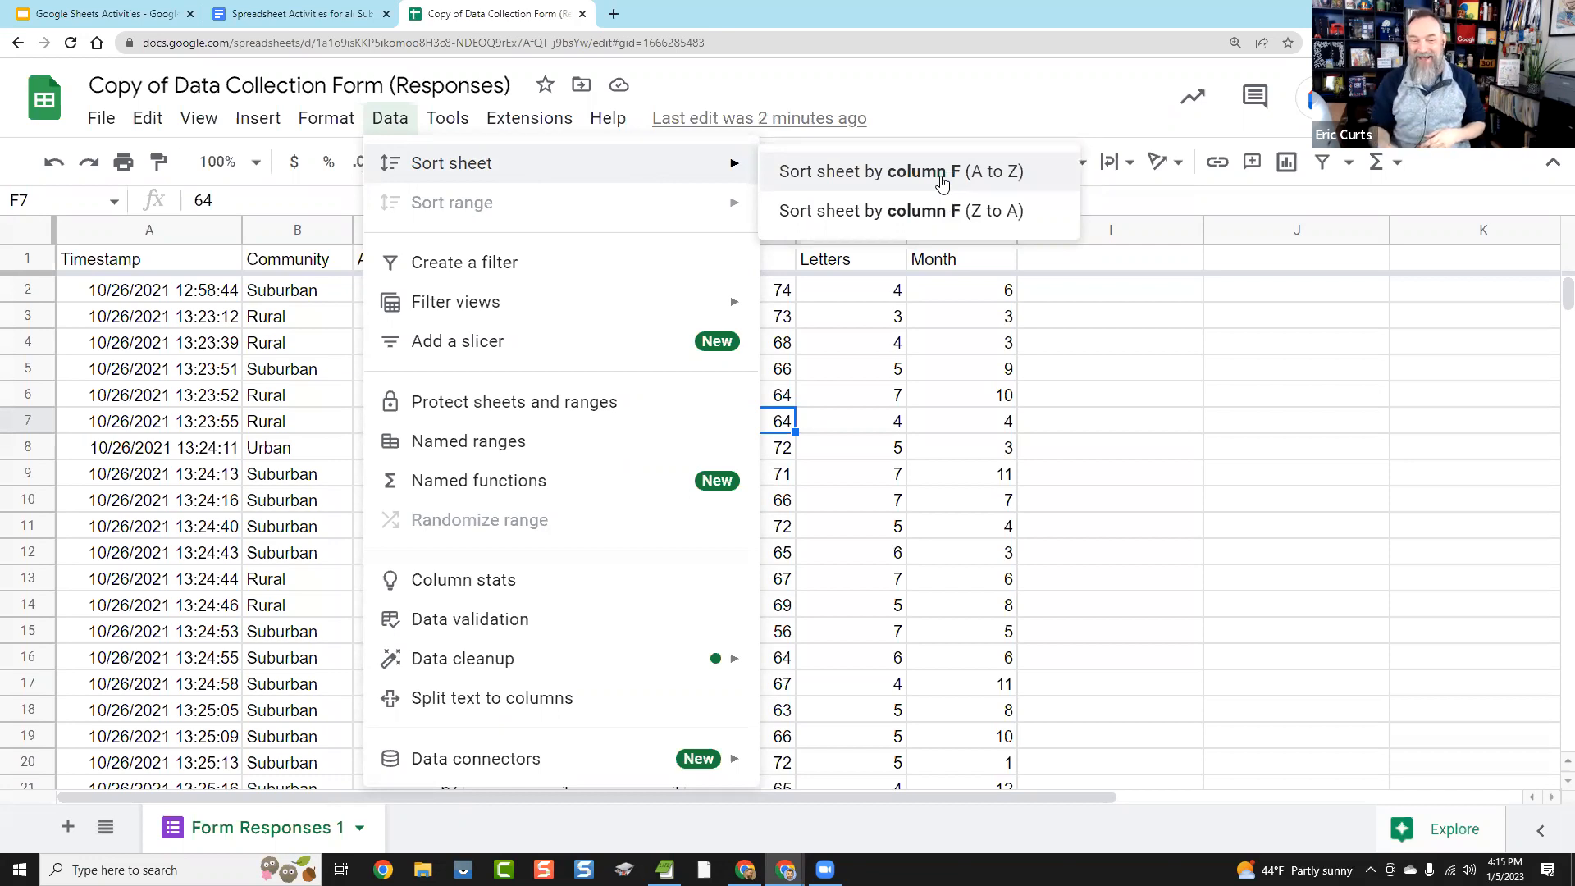
pyautogui.click(913, 475)
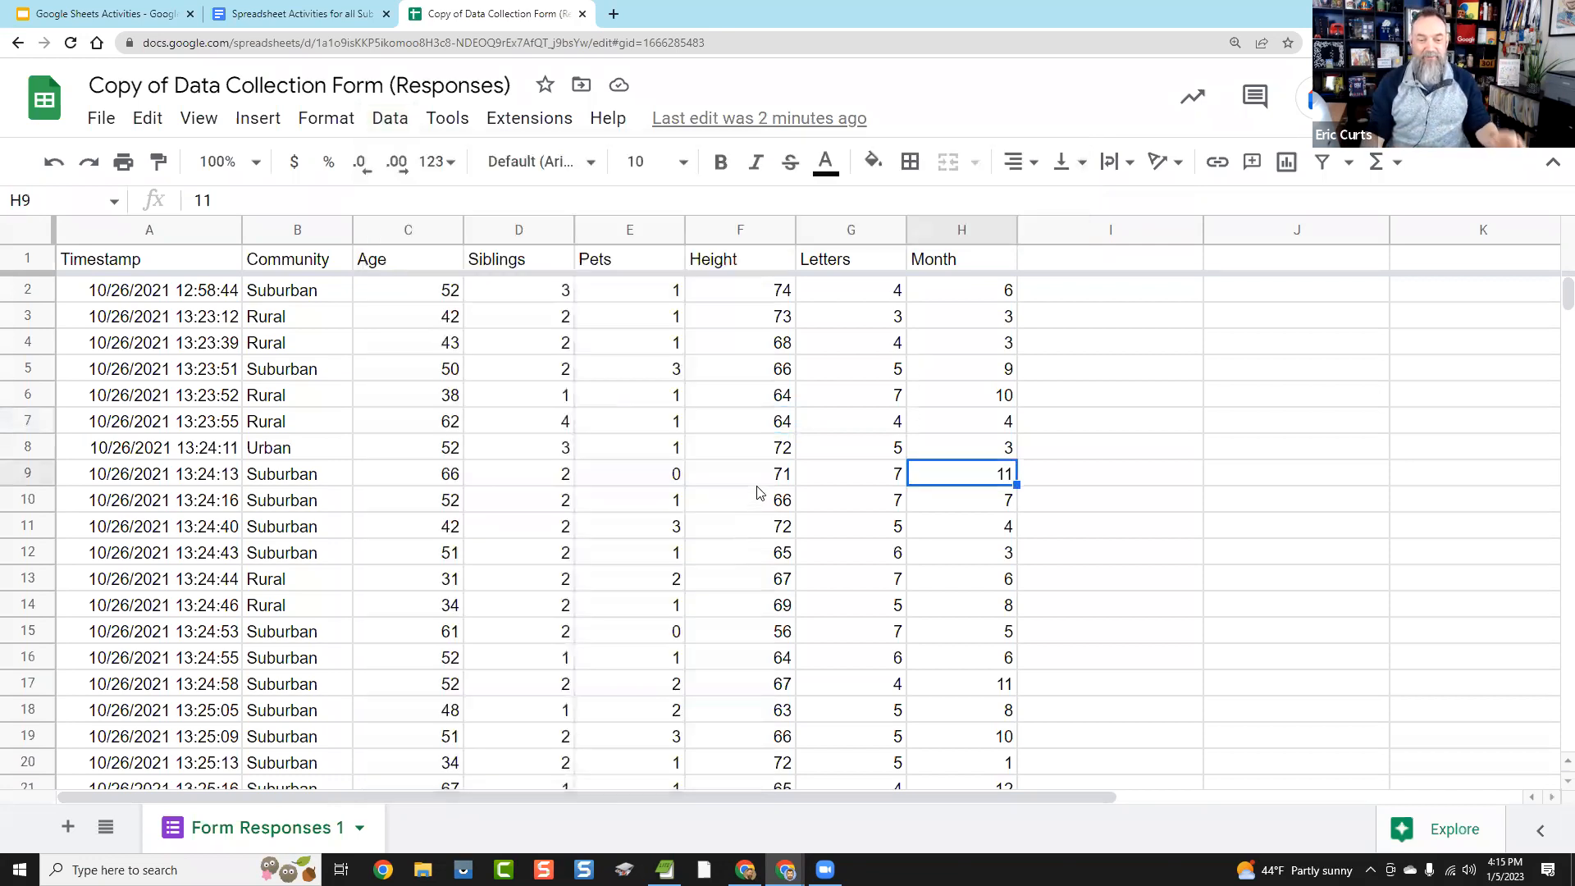
pyautogui.click(757, 484)
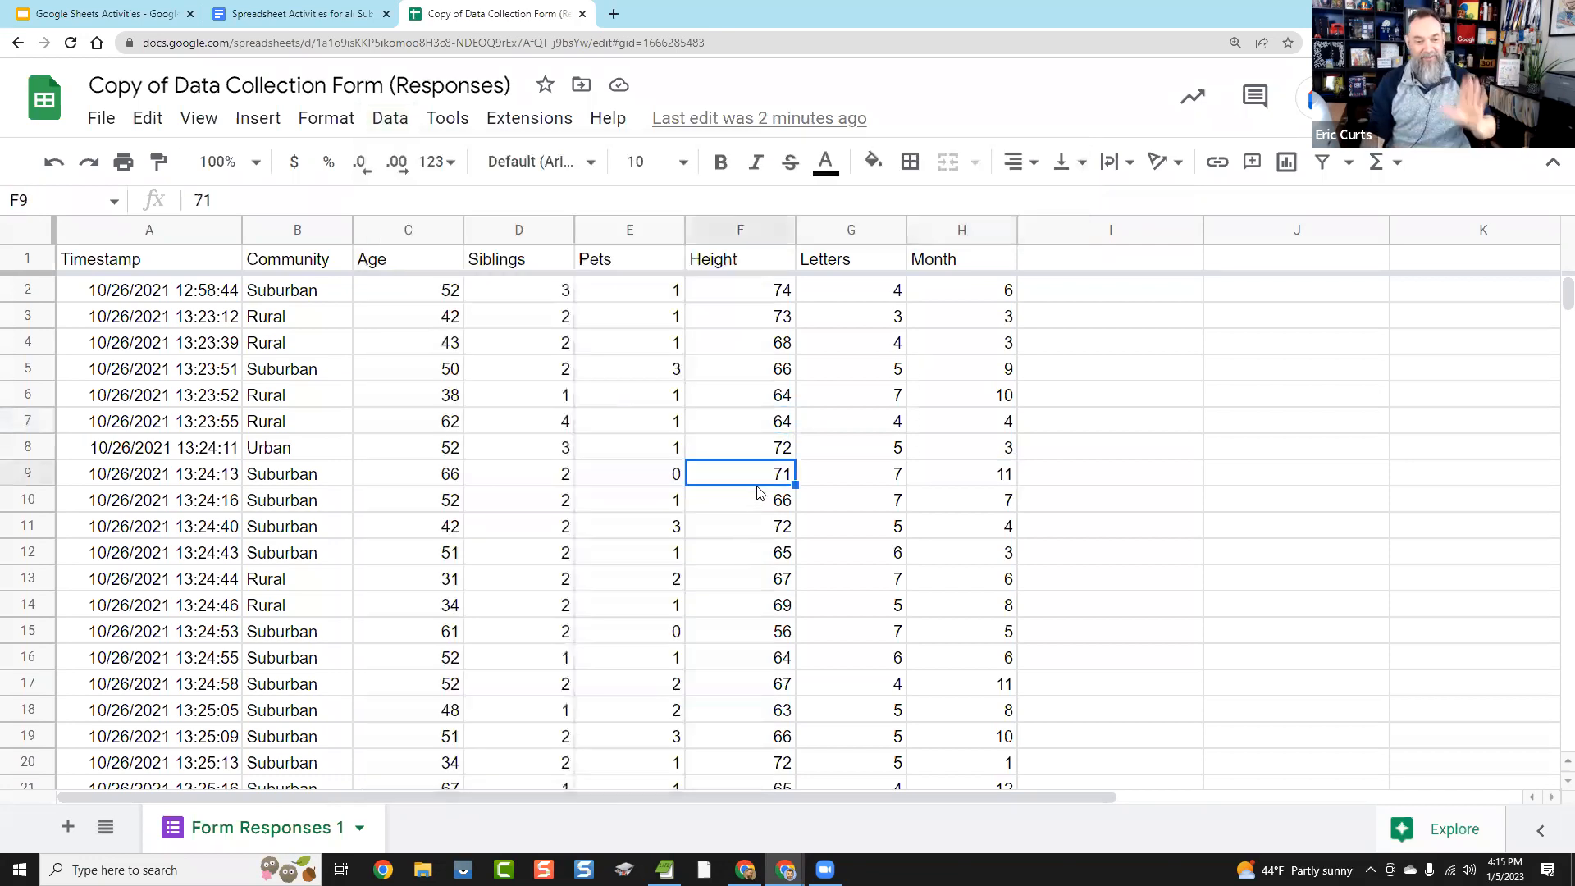
pyautogui.click(390, 118)
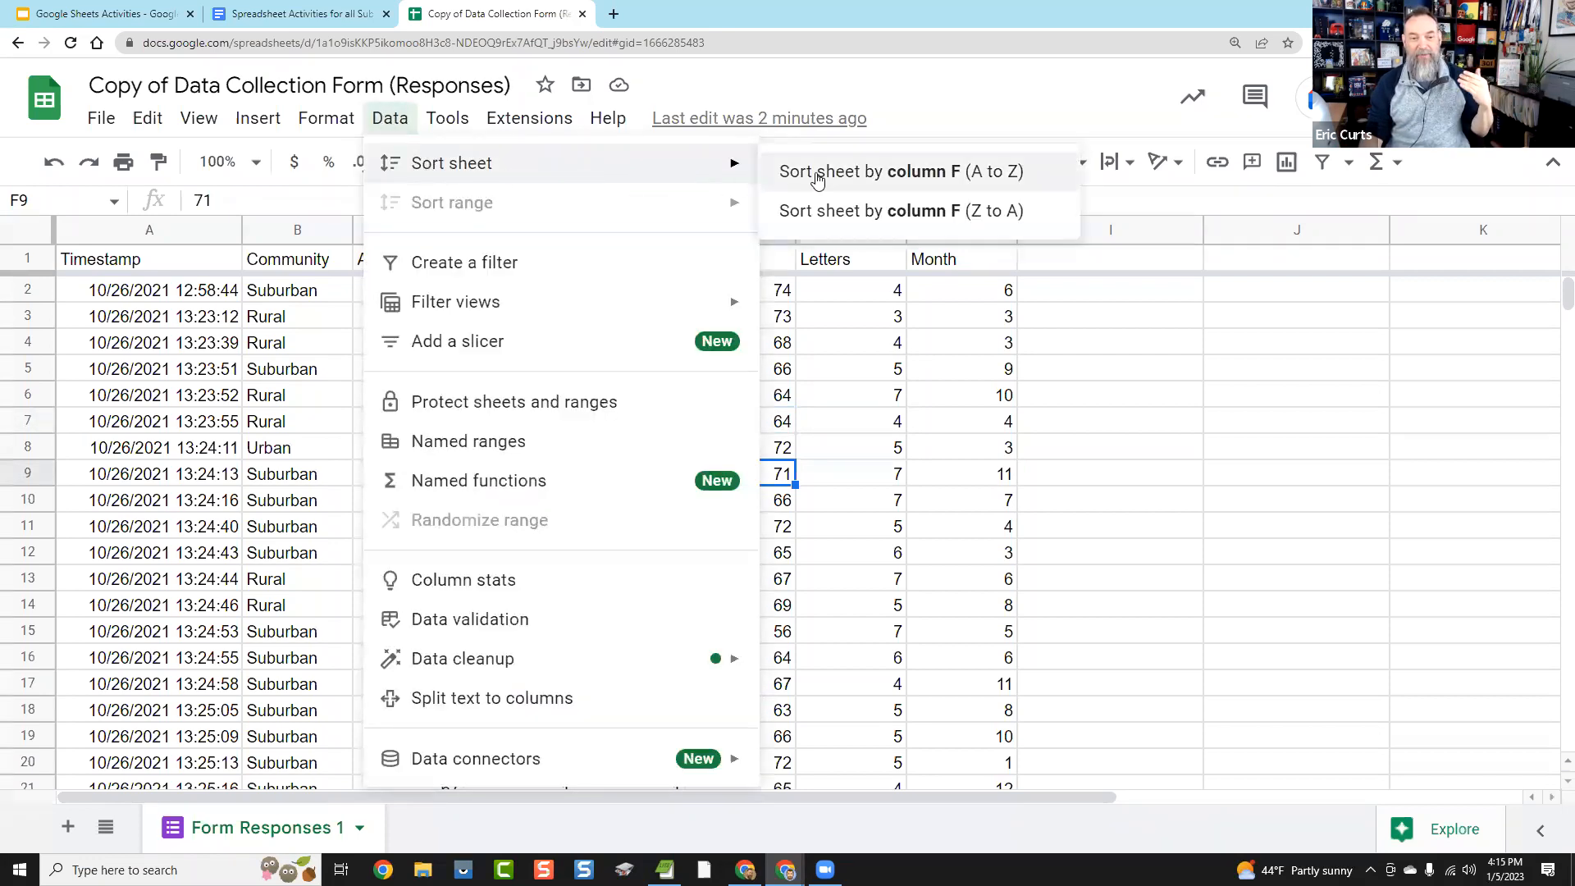
pyautogui.click(881, 213)
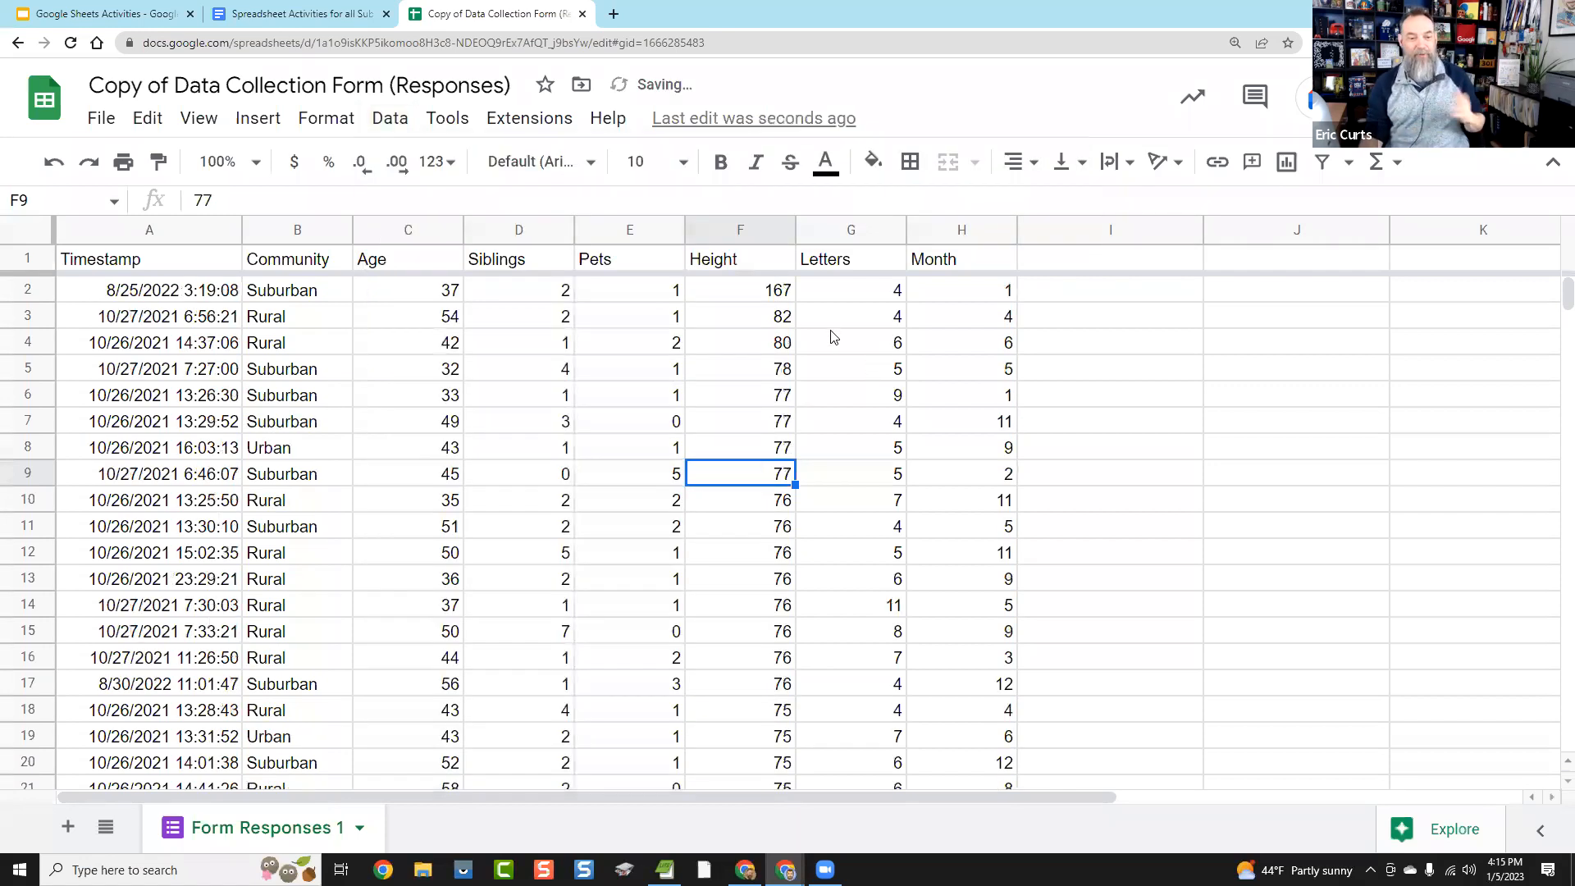
pyautogui.click(788, 297)
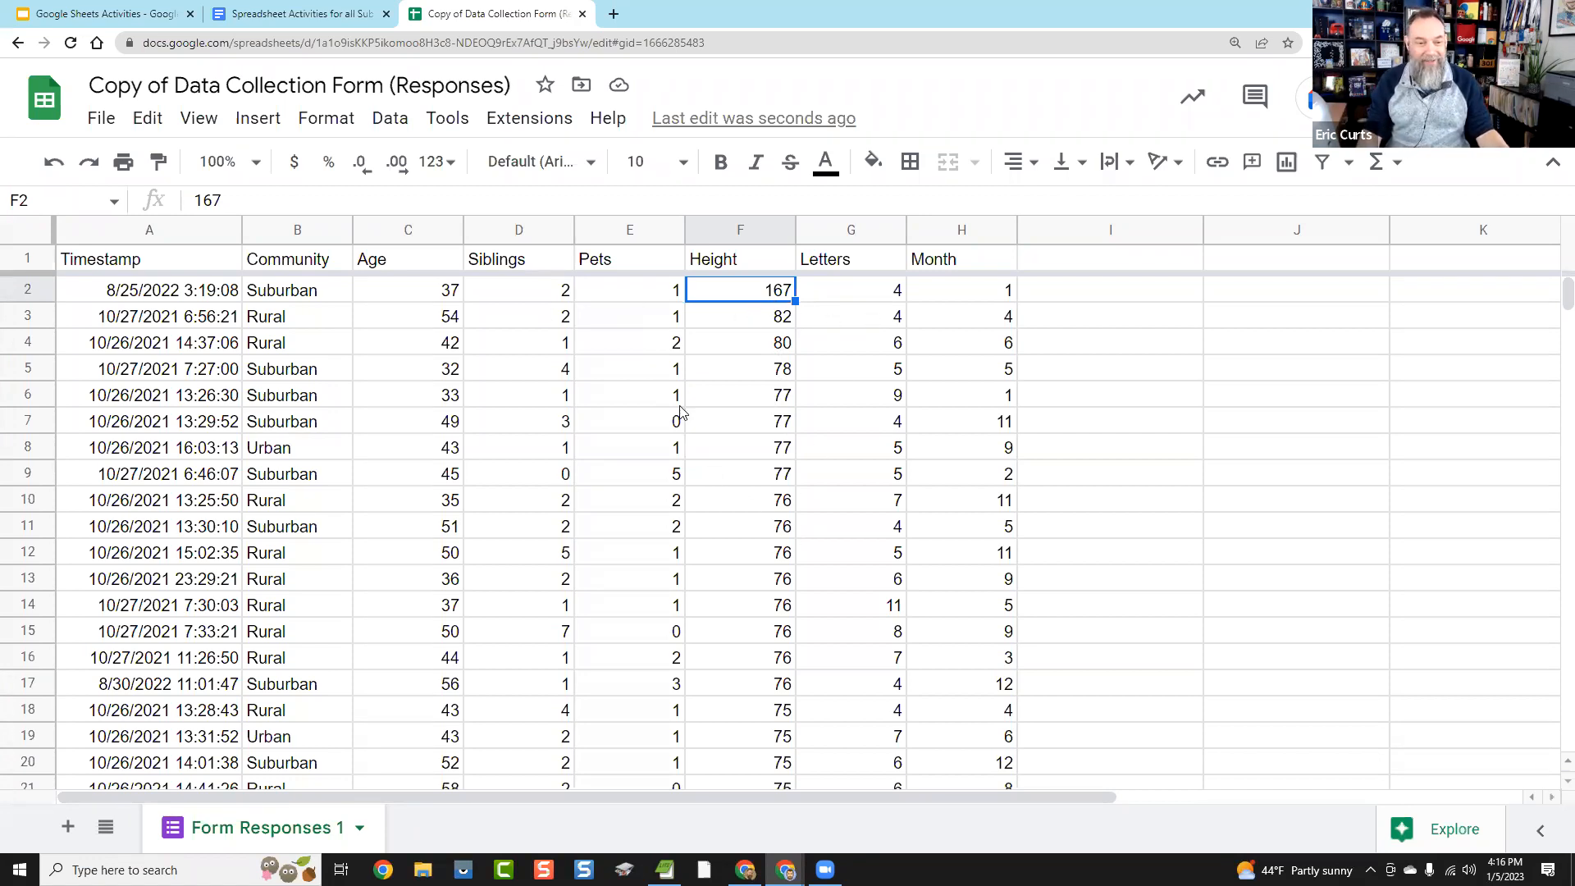
# Step: Delete row 2 holding Height 167, leaving 82 as the top value
pyautogui.click(16, 283)
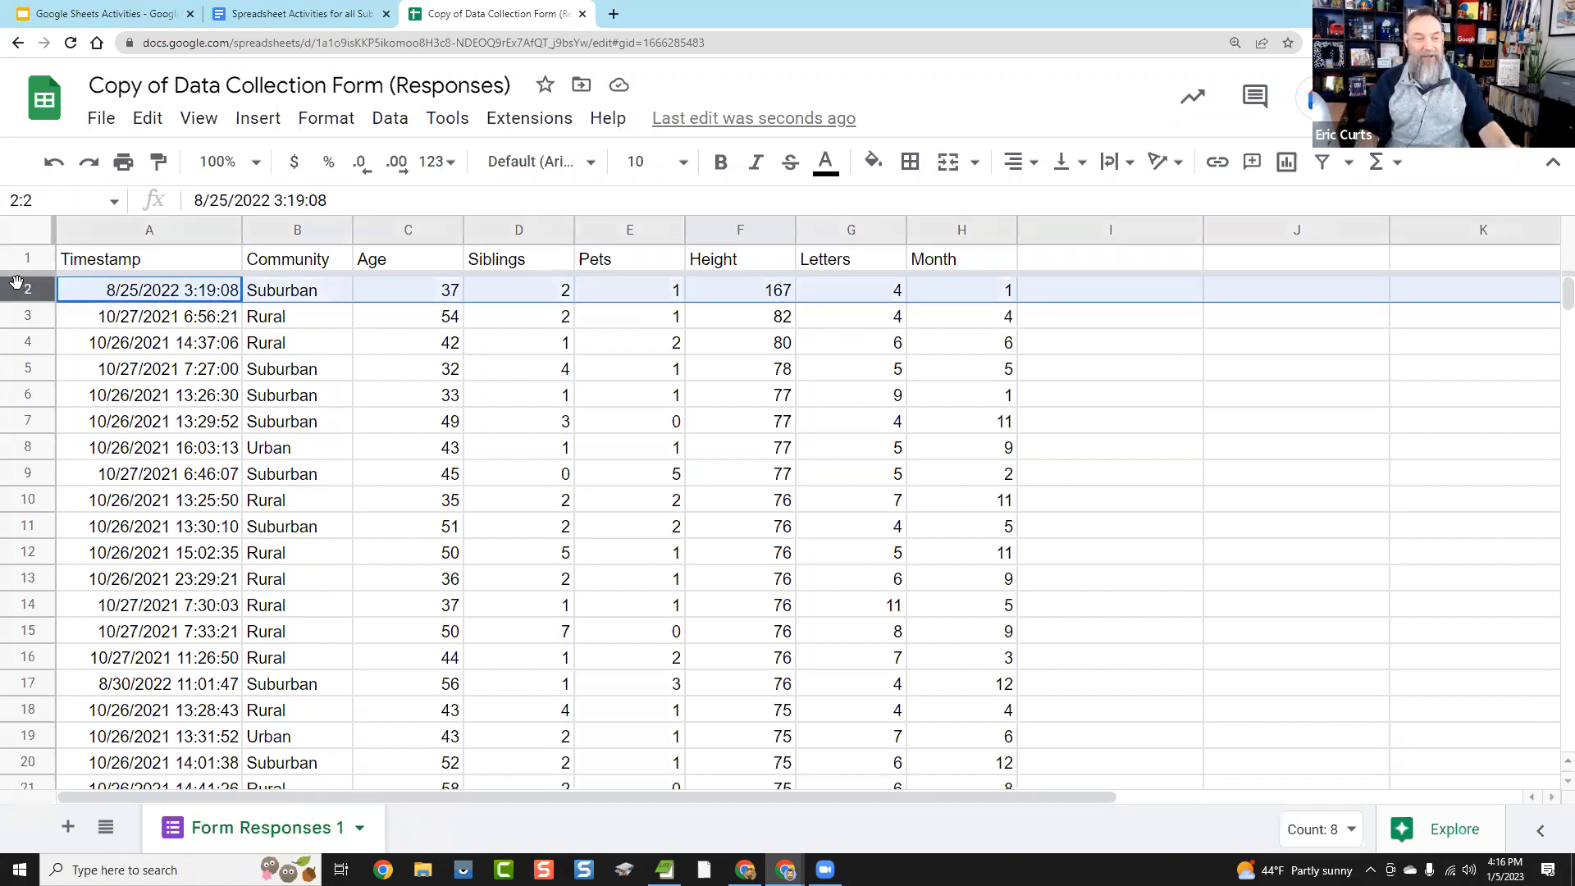
pyautogui.rightClick(19, 287)
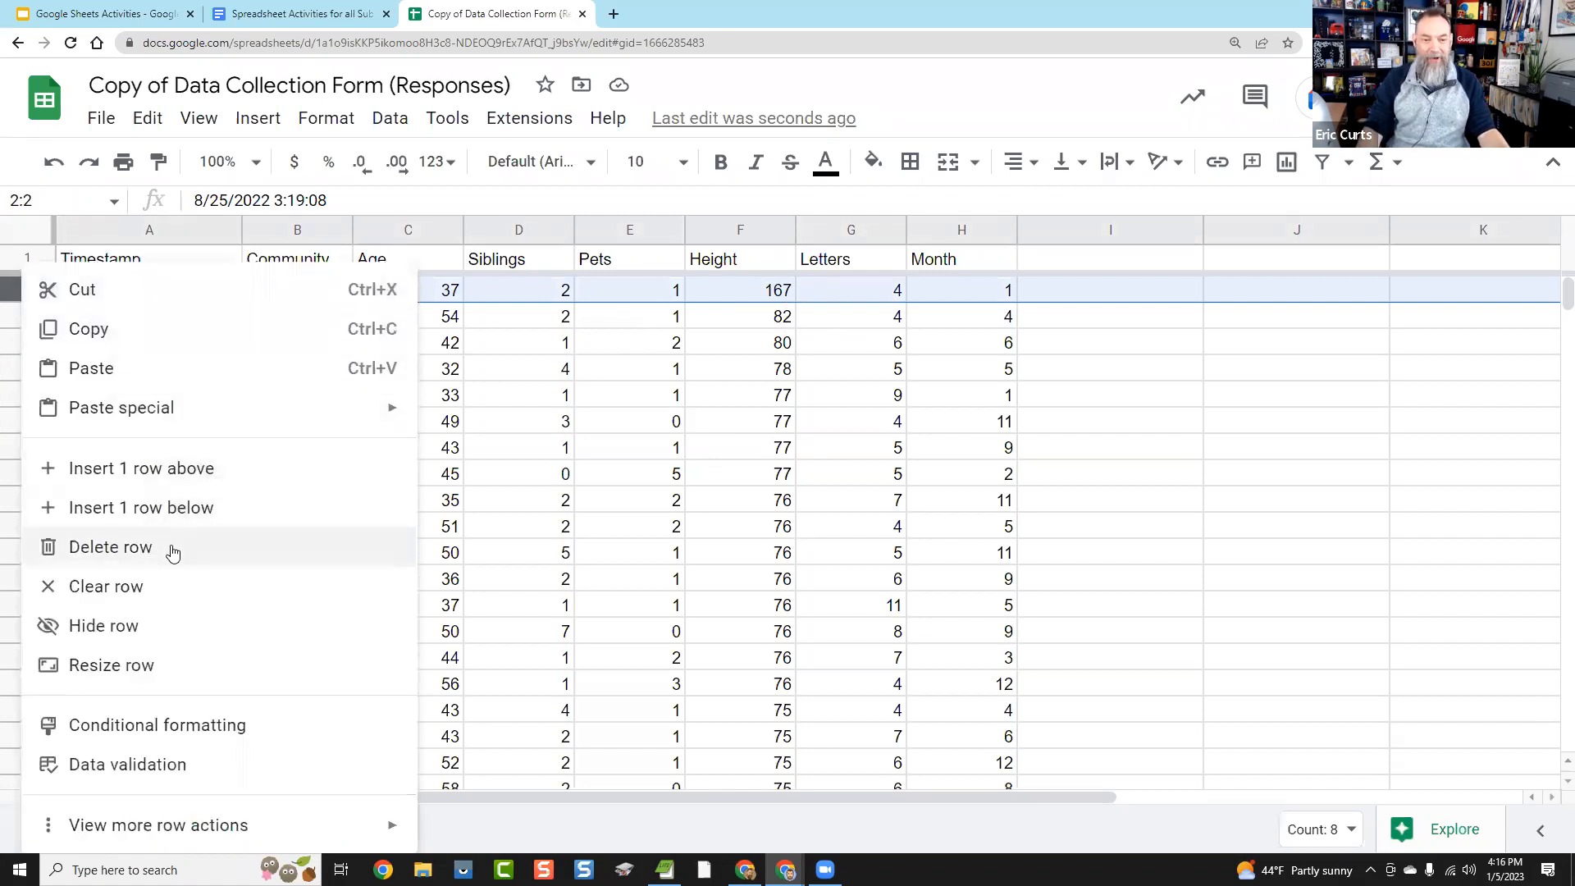
pyautogui.click(172, 548)
pyautogui.click(745, 432)
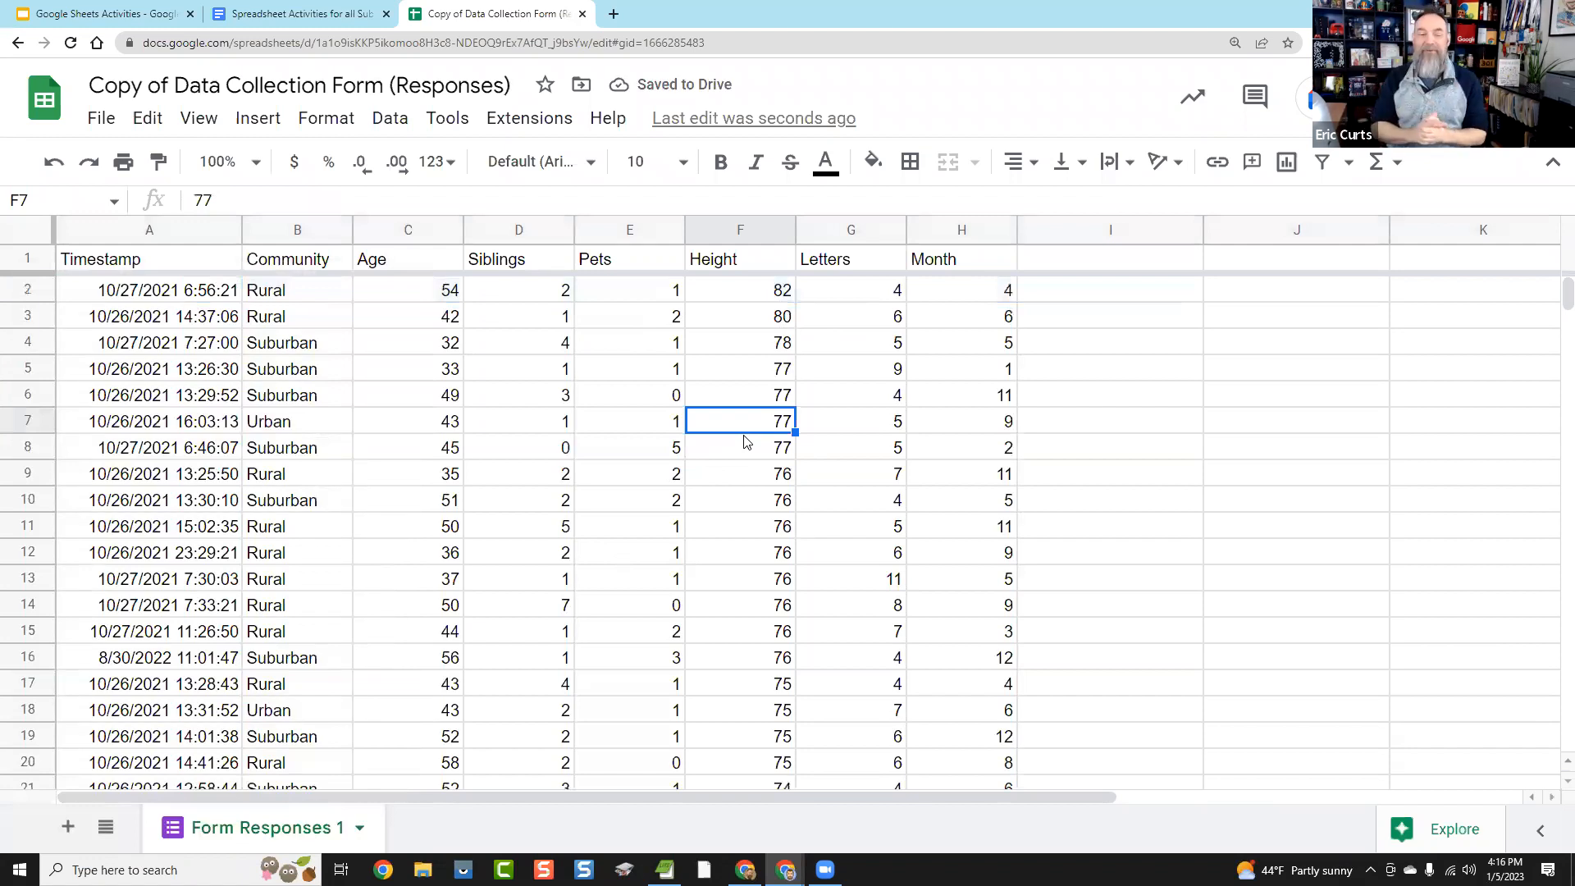
pyautogui.click(763, 296)
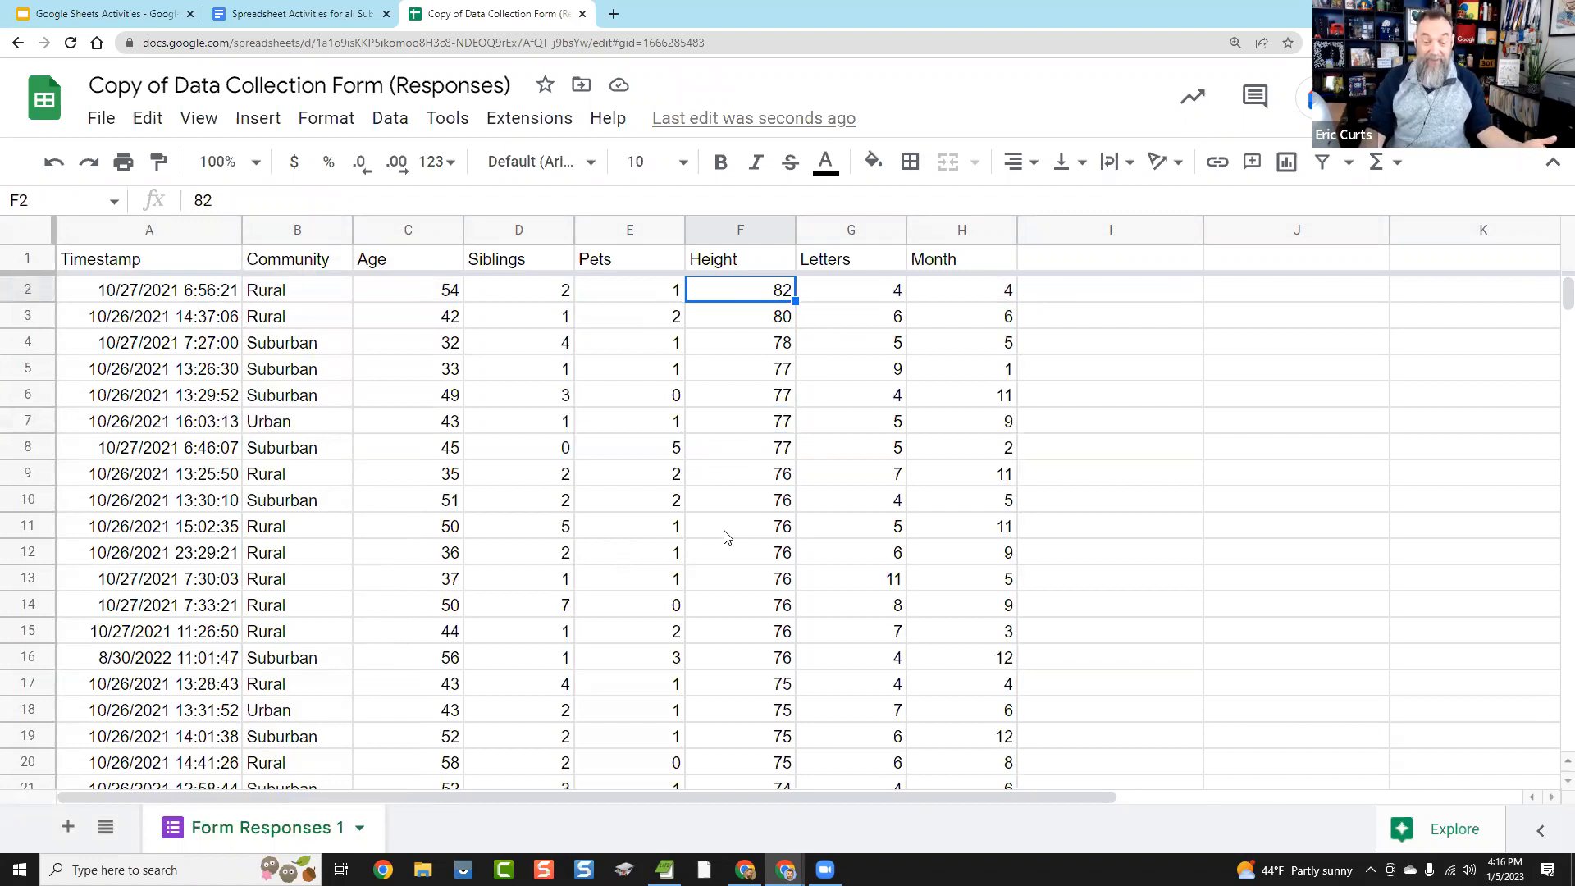
# Step: Check a Height value, then select the entire sheet with the corner box
pyautogui.scroll(-1, 725, 538)
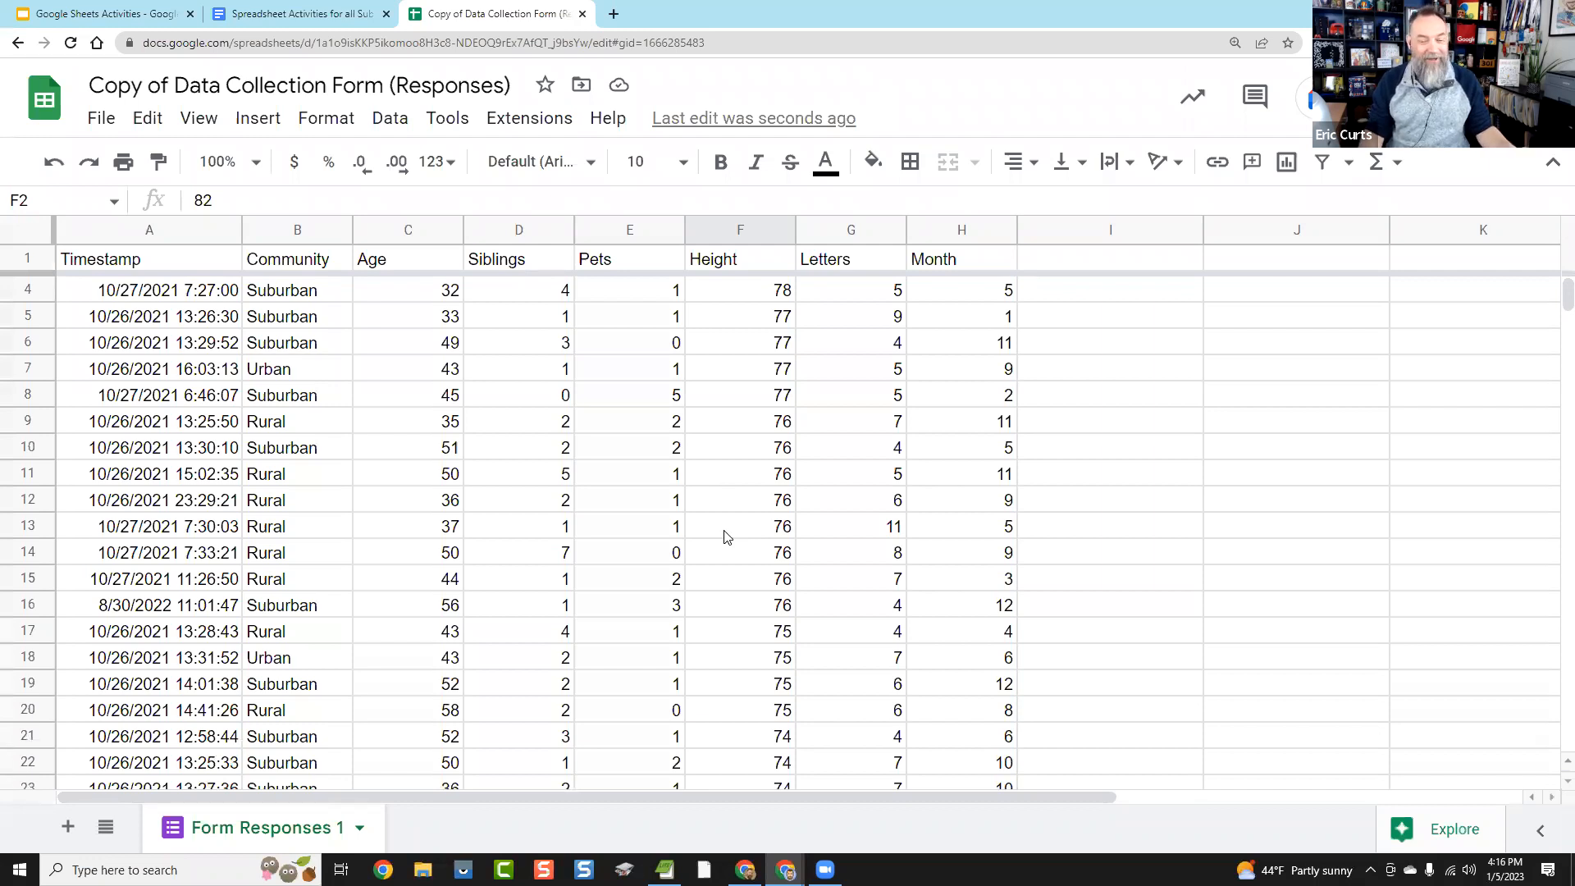
pyautogui.scroll(-2, 724, 537)
pyautogui.scroll(3, 722, 535)
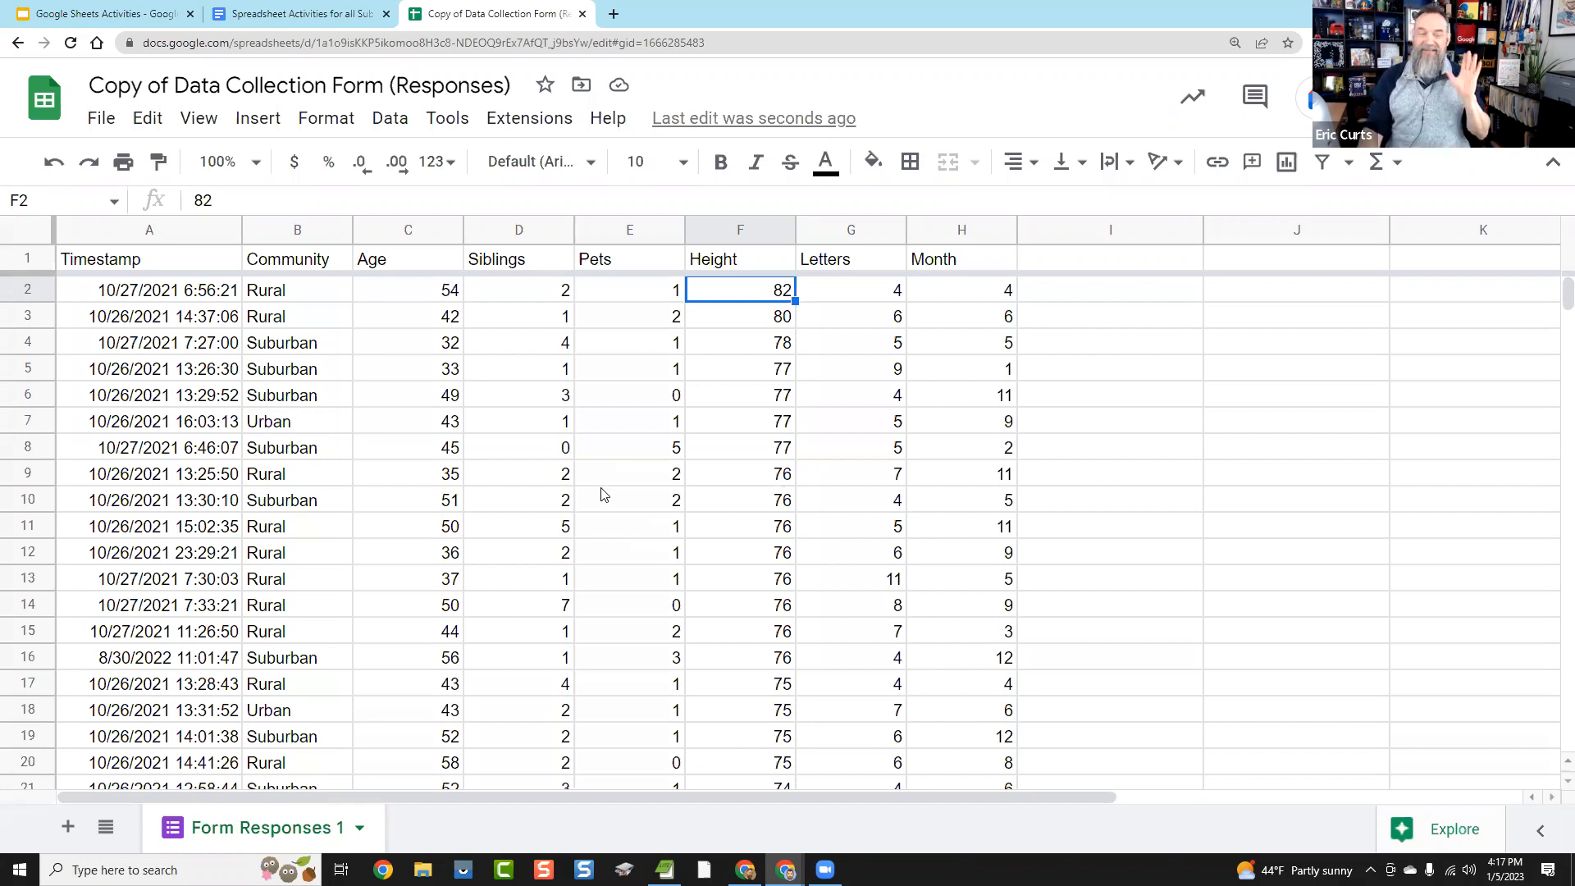
pyautogui.click(773, 427)
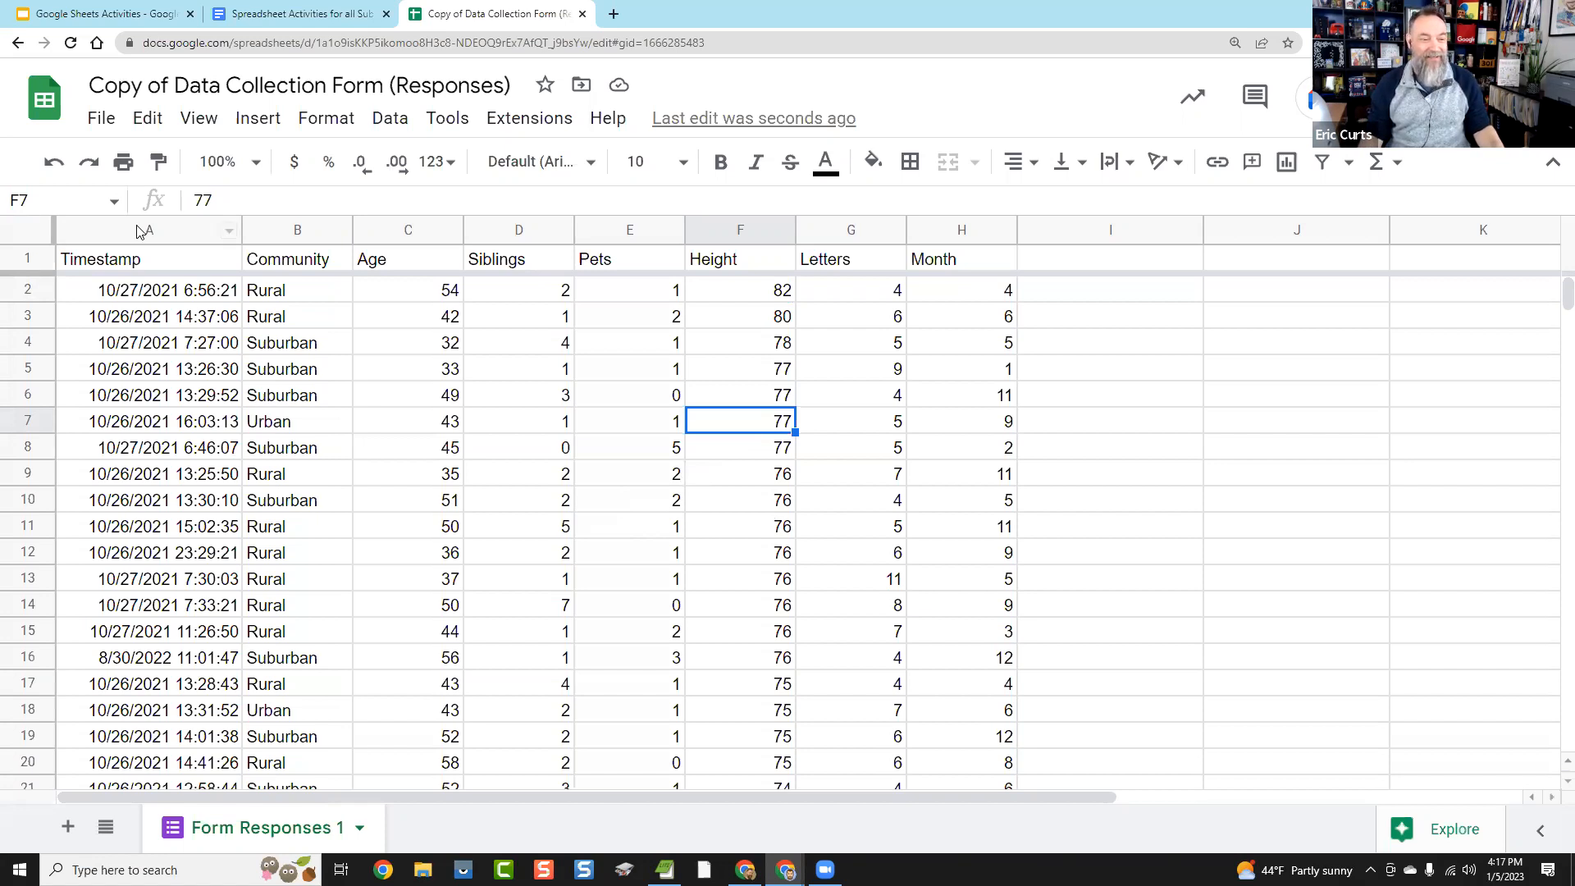
pyautogui.click(25, 234)
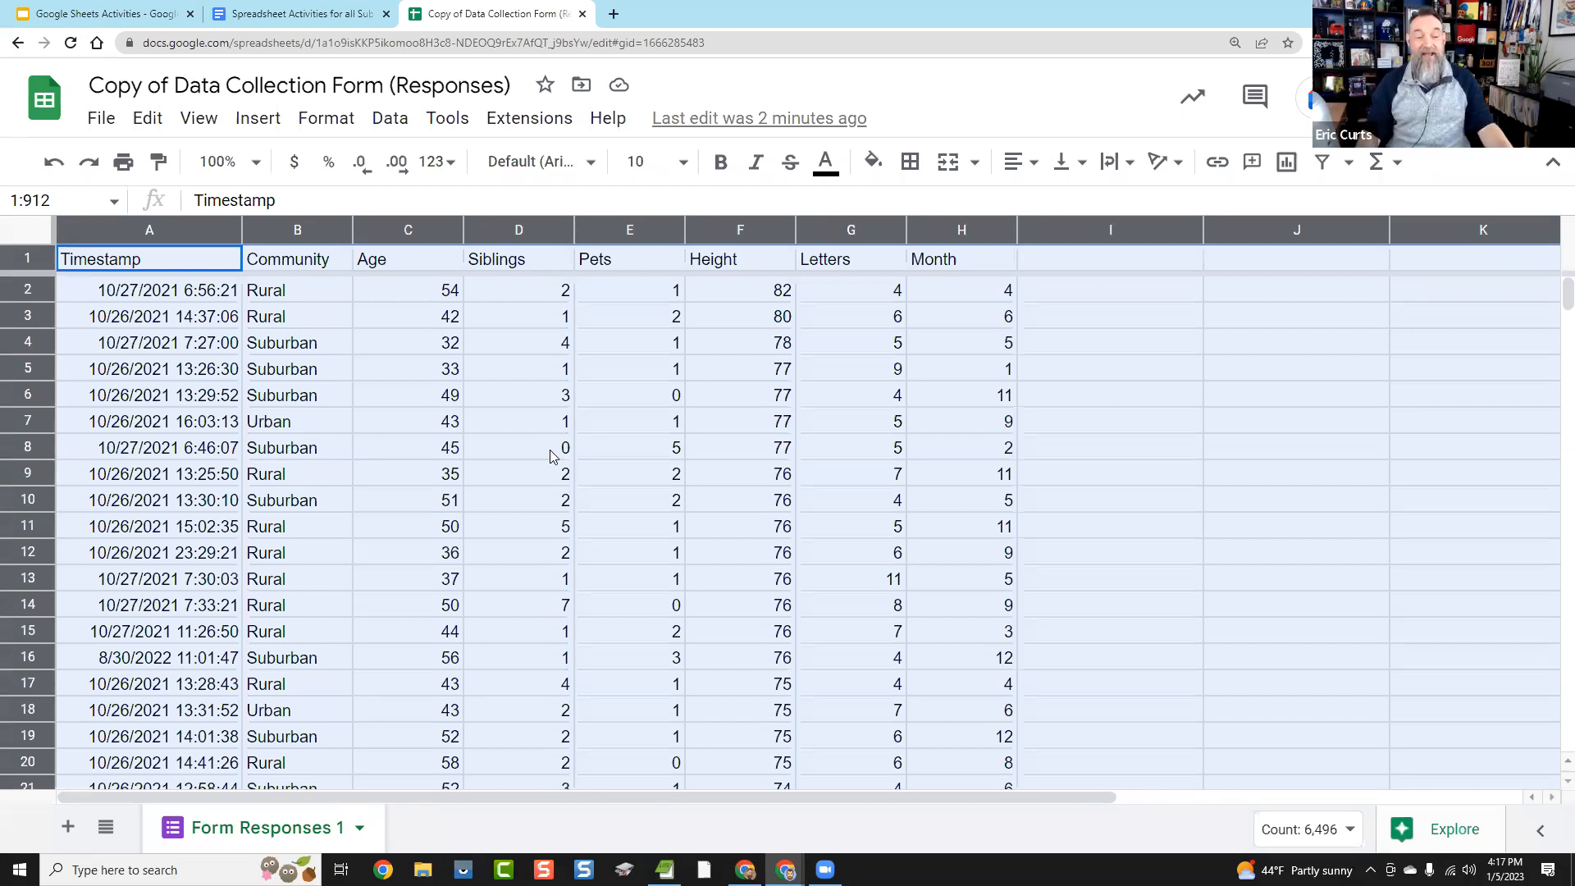
# Step: Open Data > Sort range > Advanced range sorting options for A1:N912
pyautogui.click(391, 122)
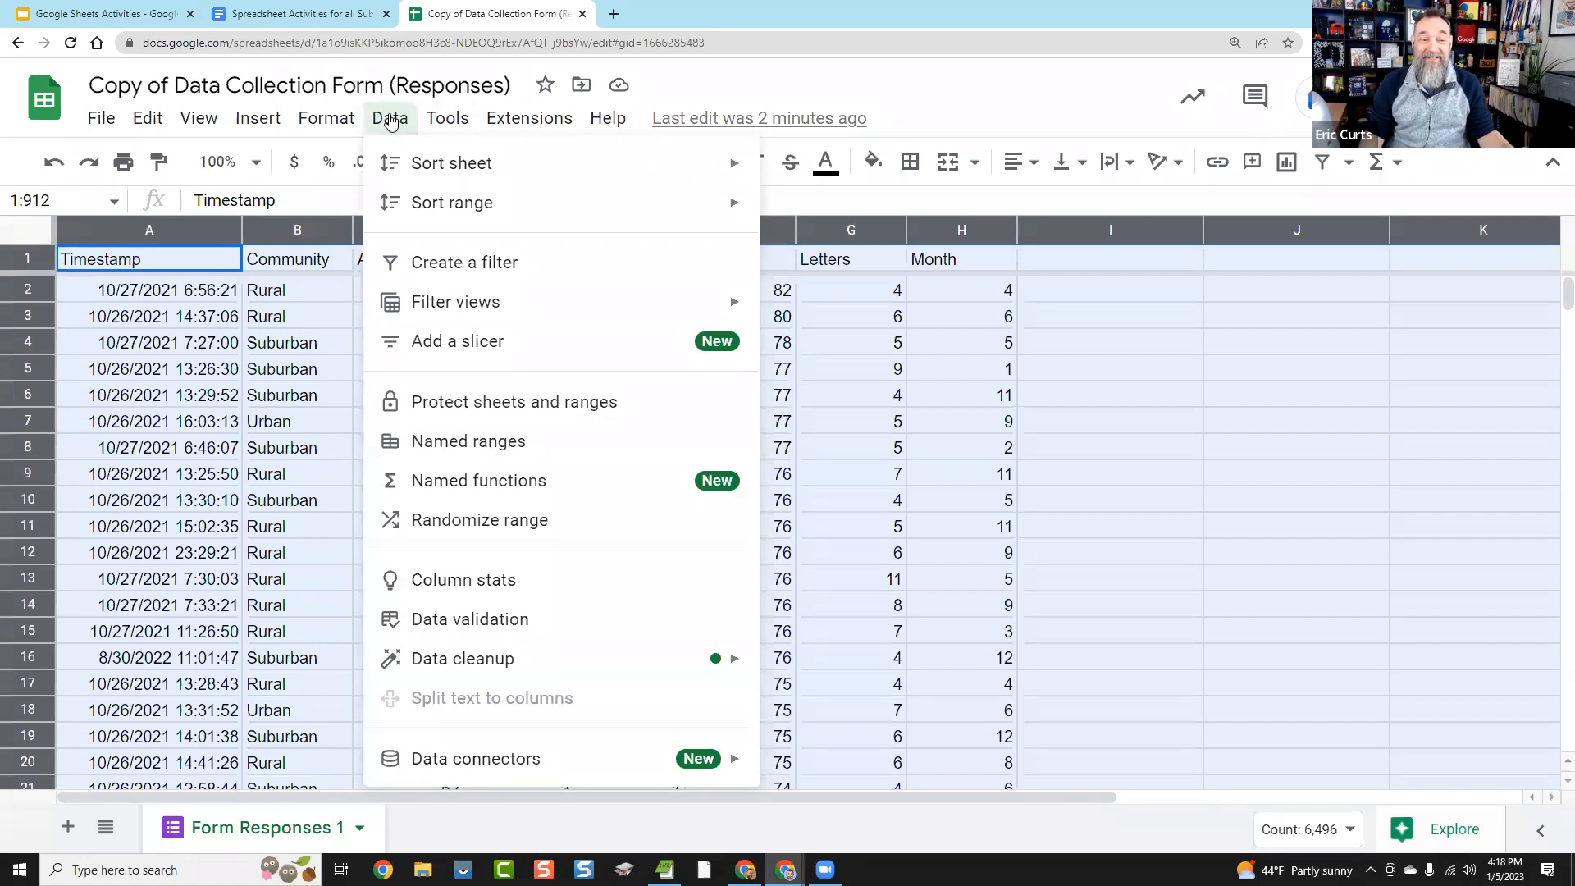
pyautogui.moveTo(413, 163)
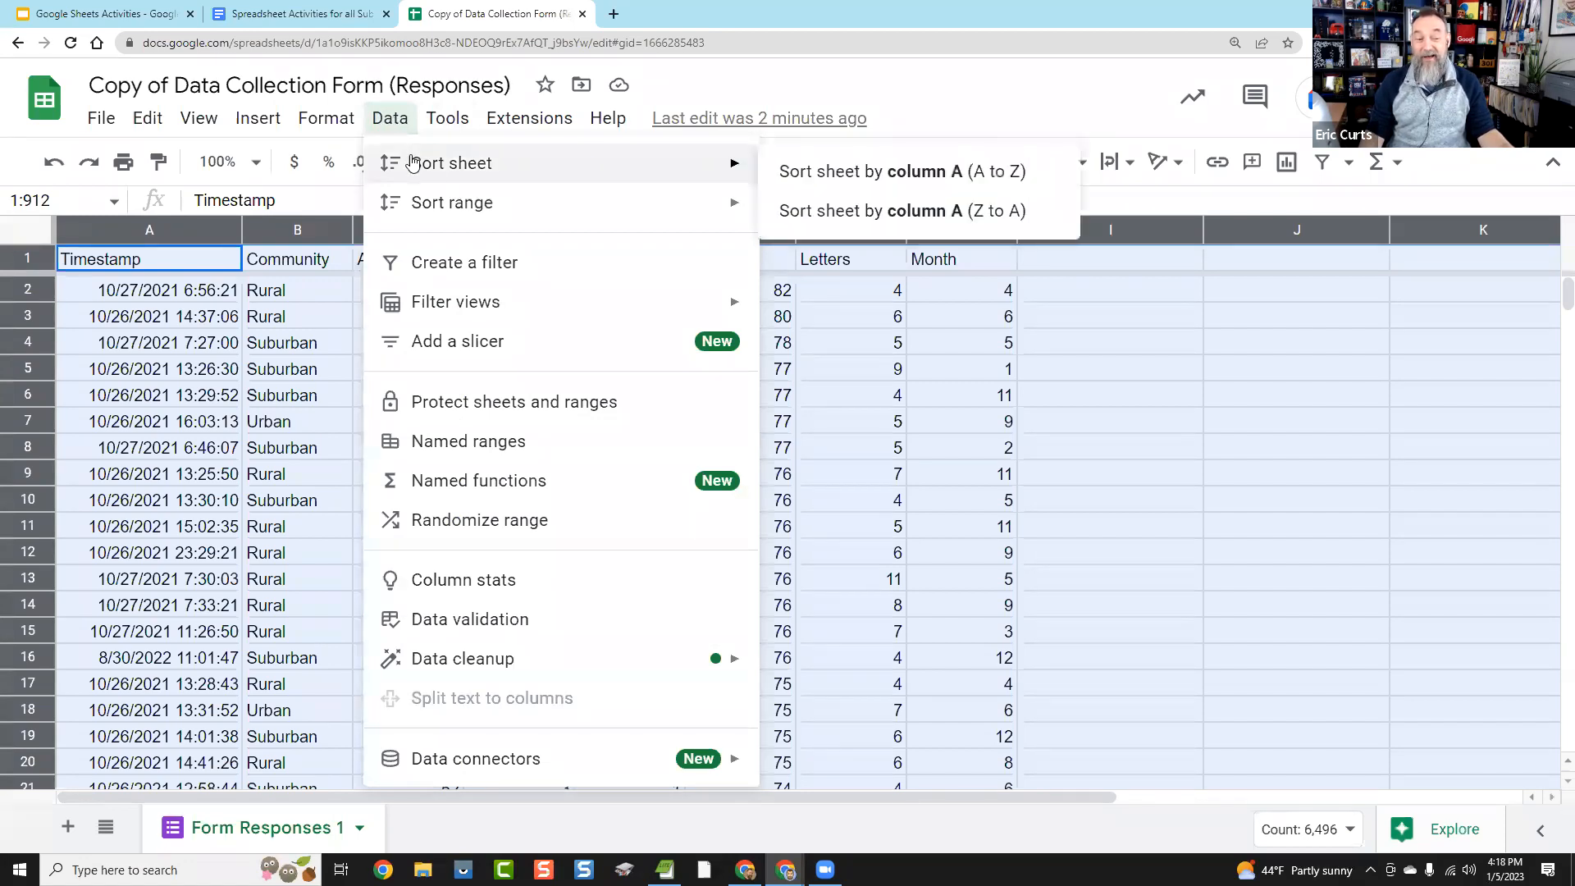
pyautogui.moveTo(458, 207)
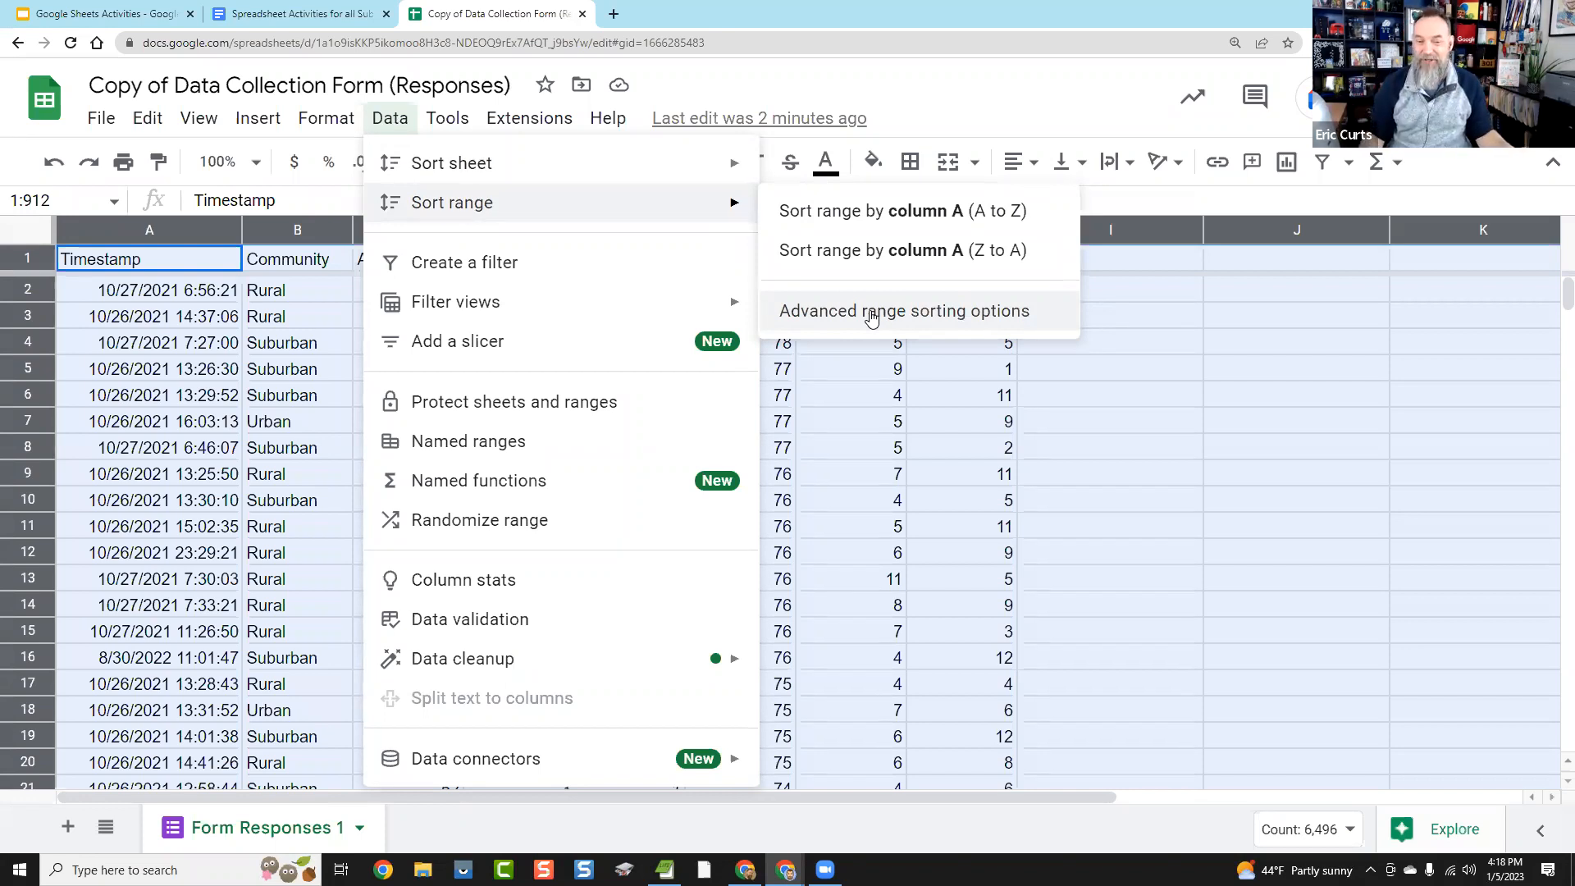
pyautogui.click(971, 527)
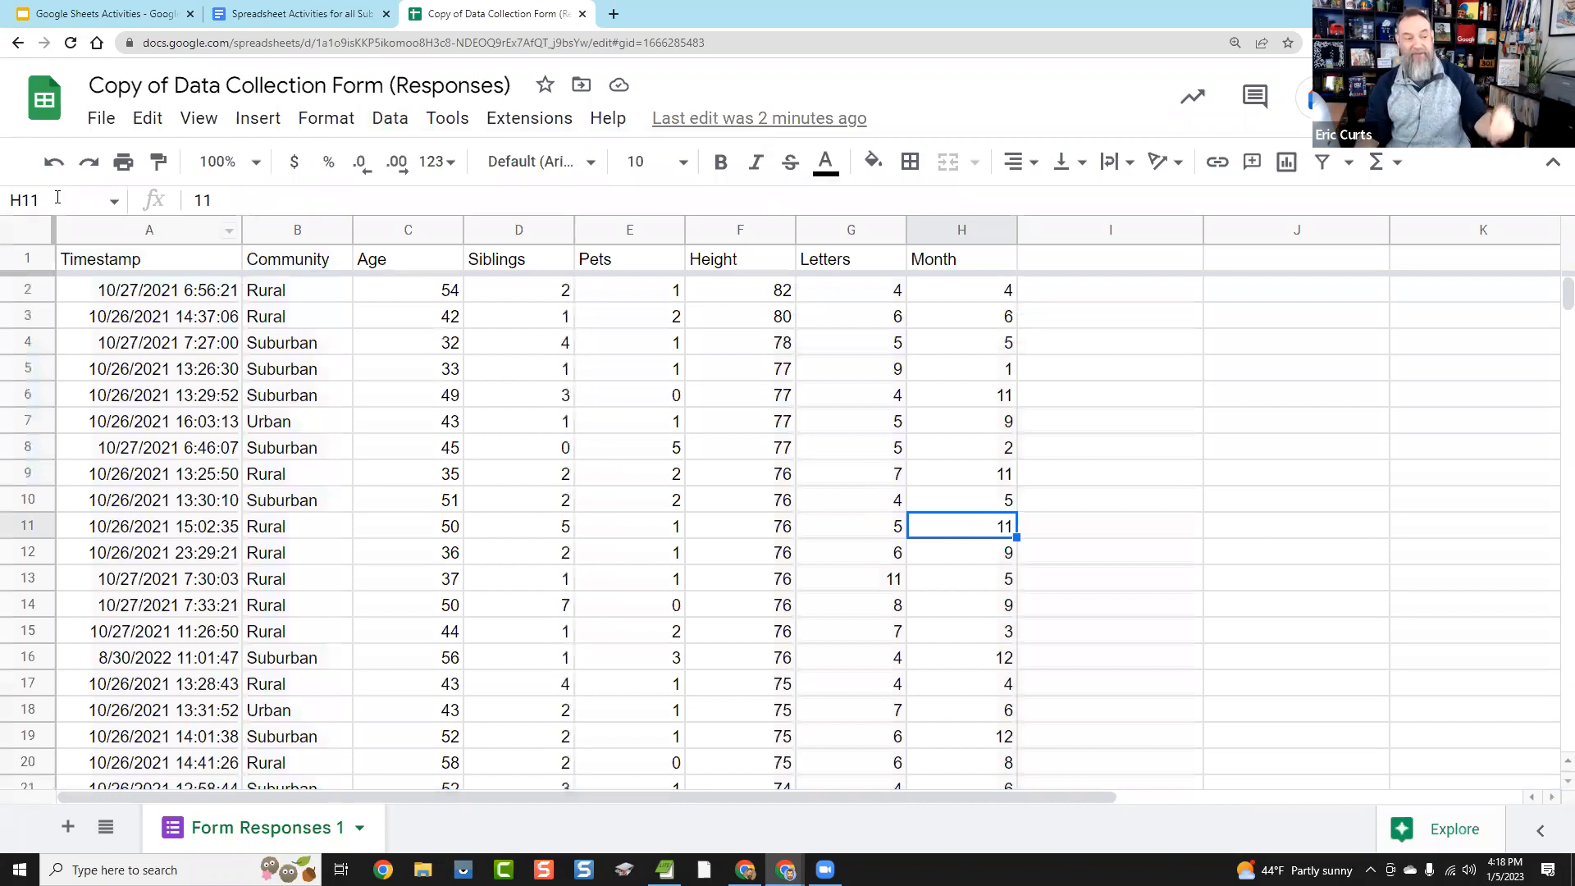
pyautogui.click(20, 238)
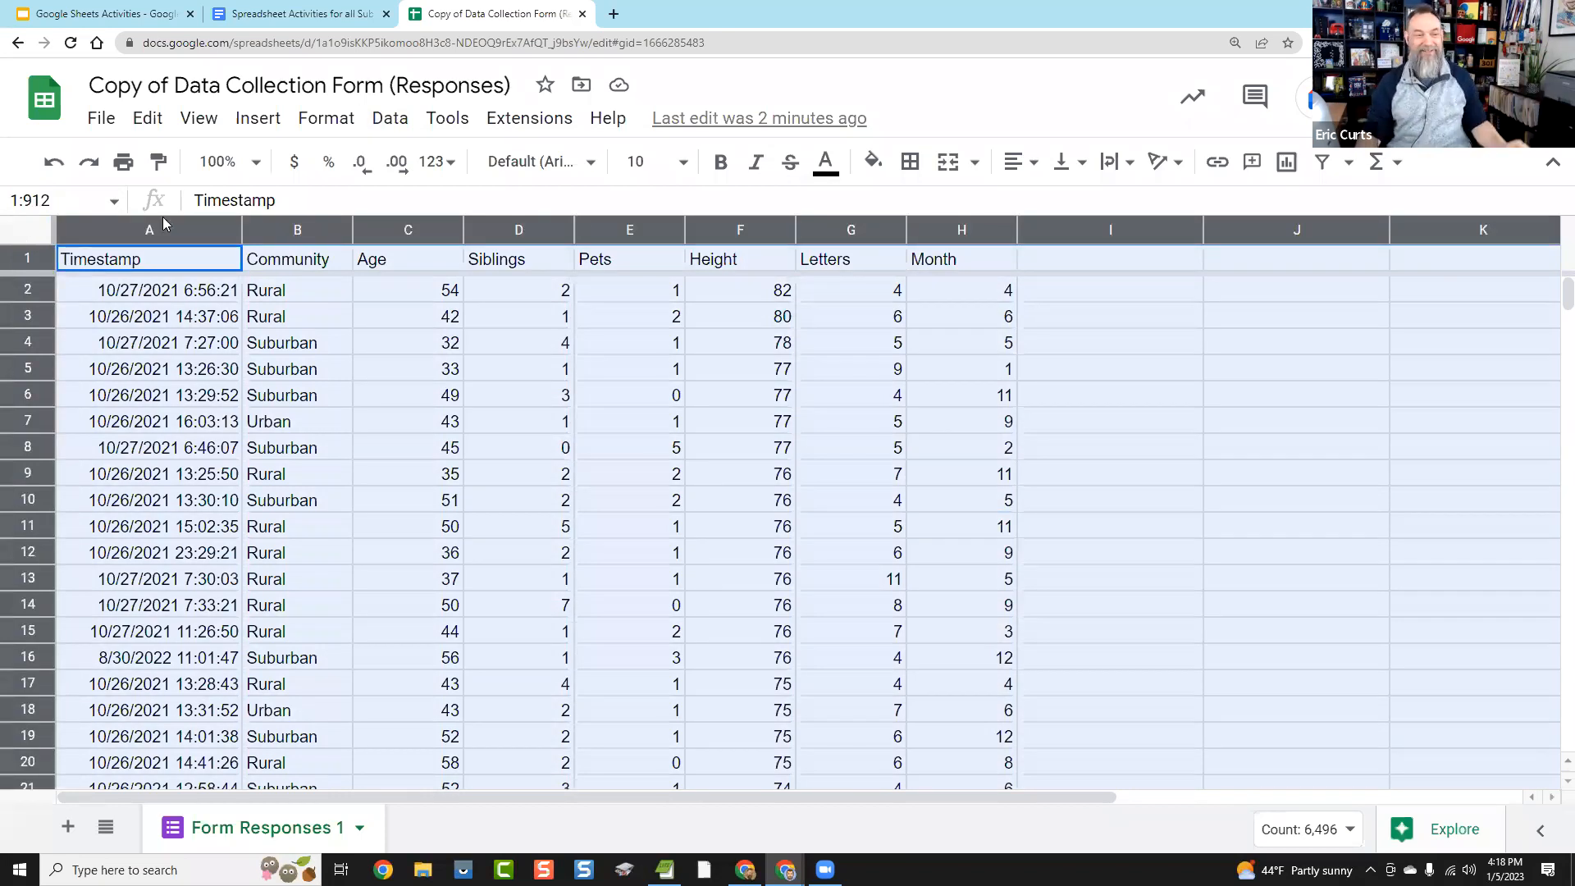
pyautogui.click(390, 117)
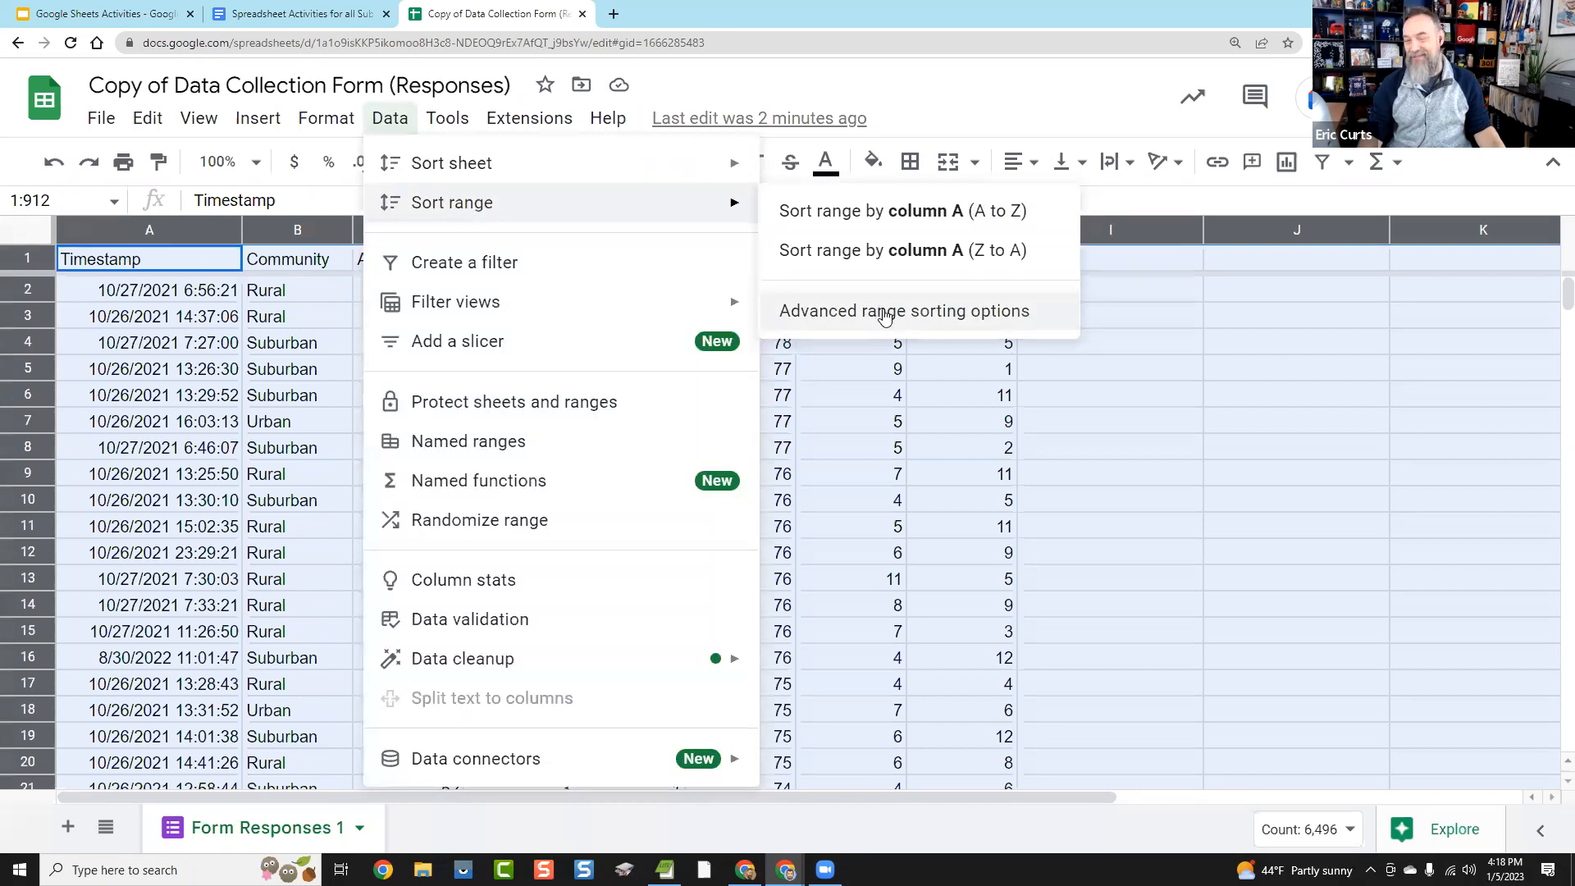
pyautogui.click(891, 312)
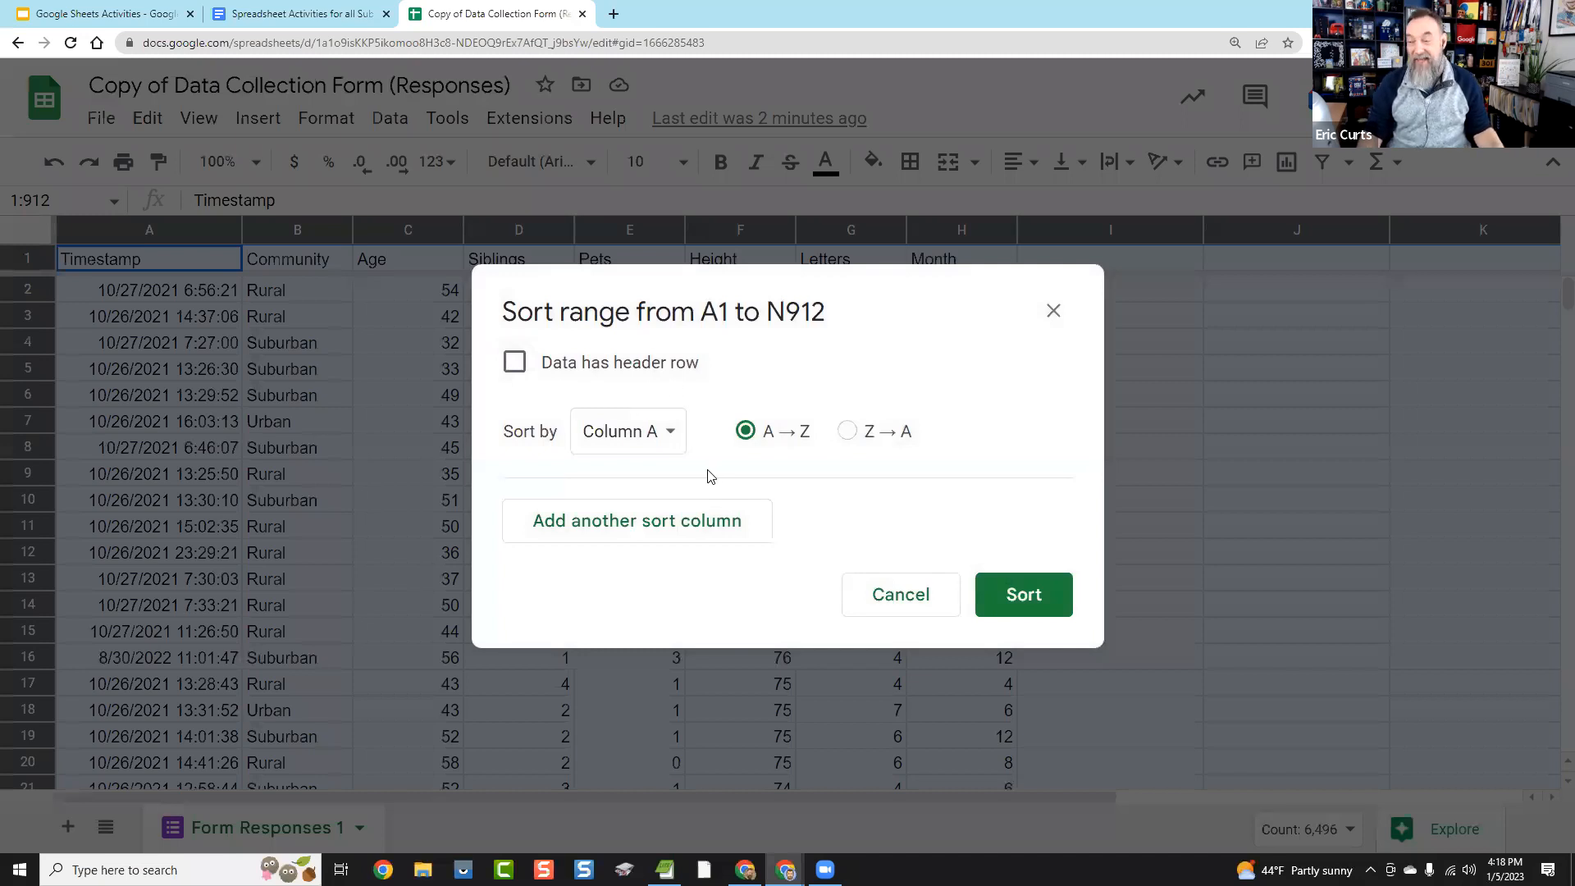
# Step: Sort the responses by Community A→Z, then Height A→Z, treating row 1 as headers
pyautogui.click(520, 366)
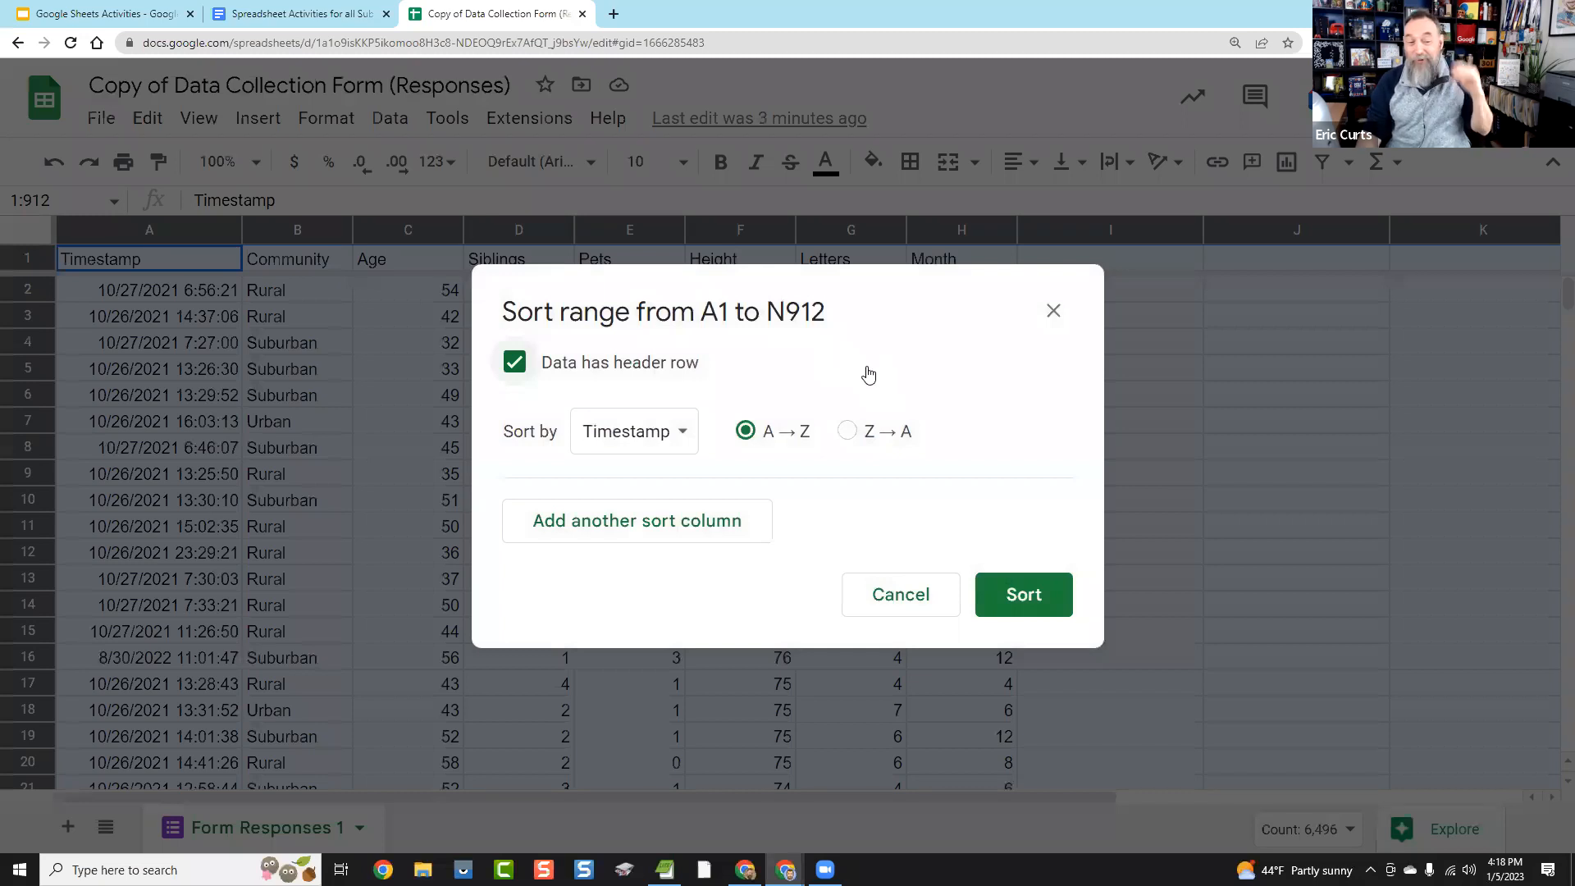
pyautogui.click(685, 435)
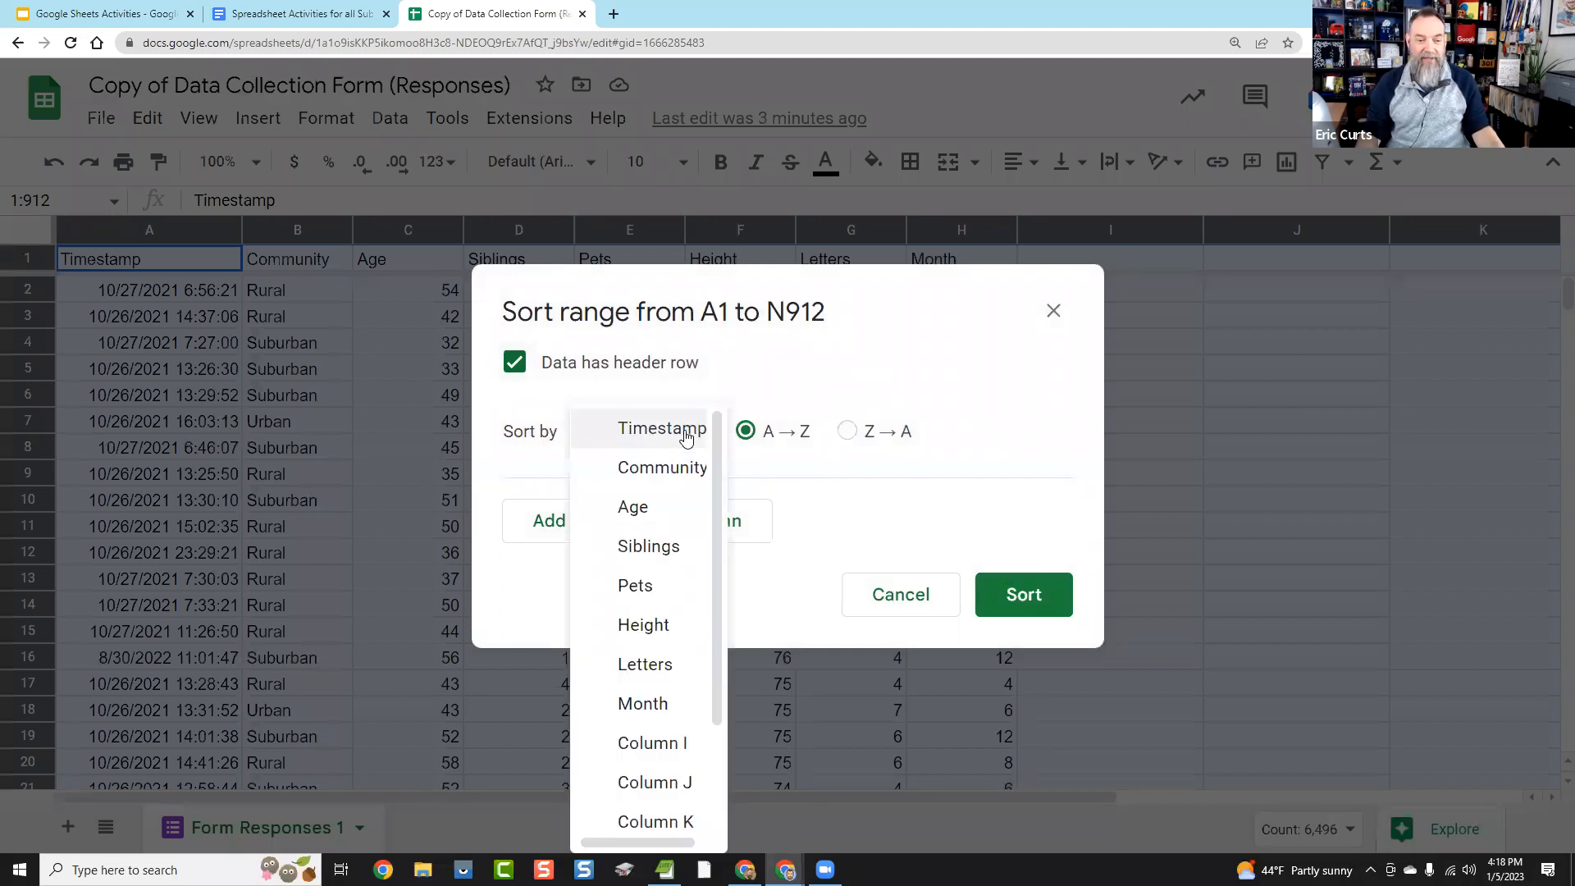
pyautogui.click(678, 470)
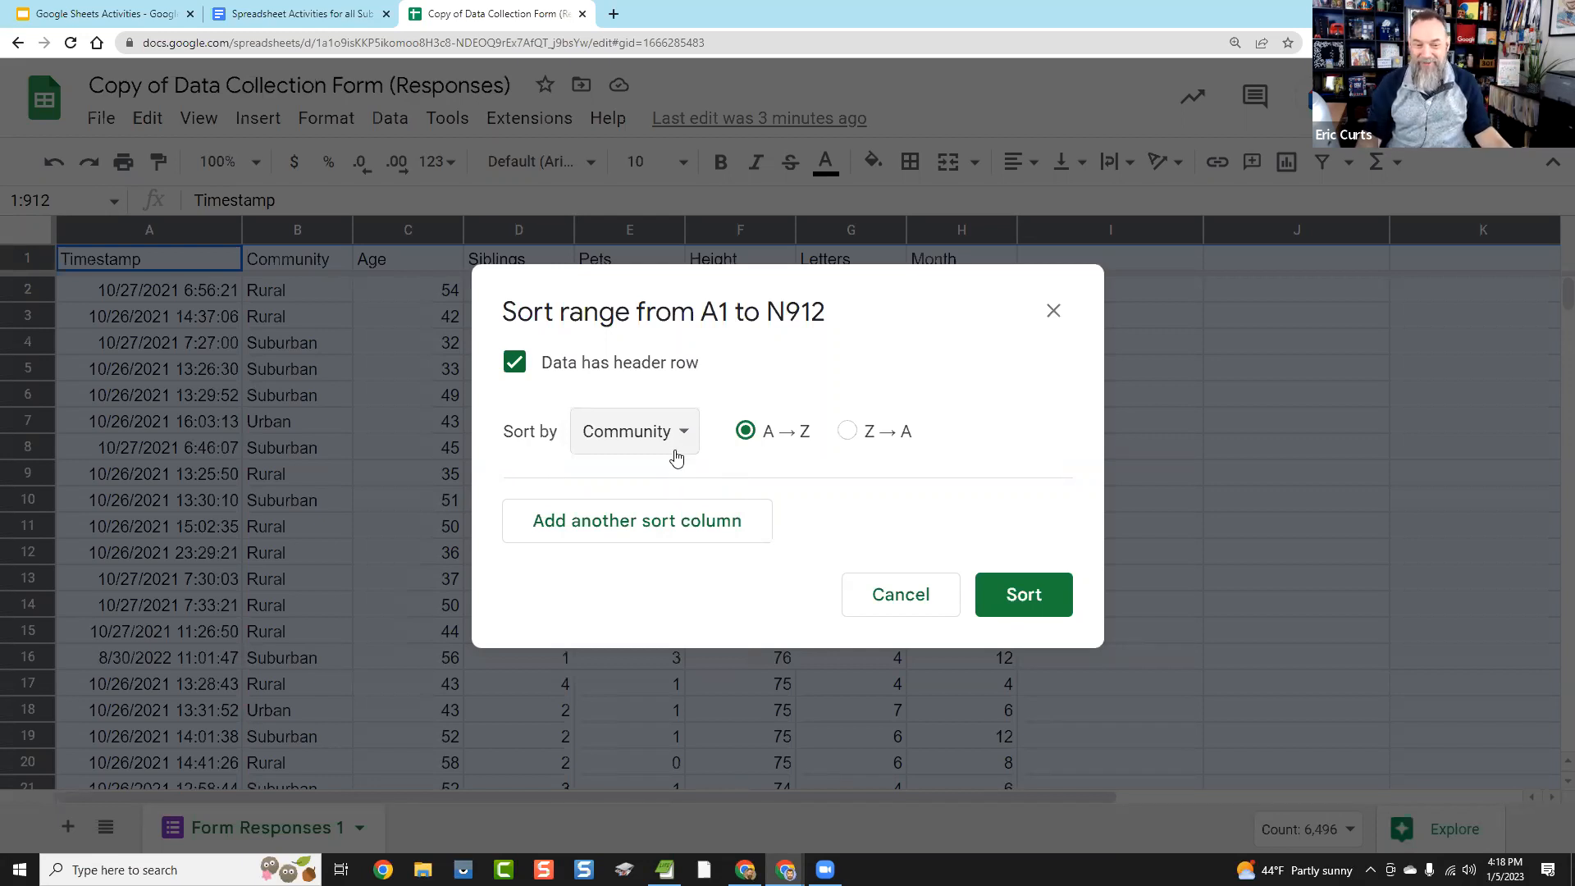
pyautogui.click(693, 528)
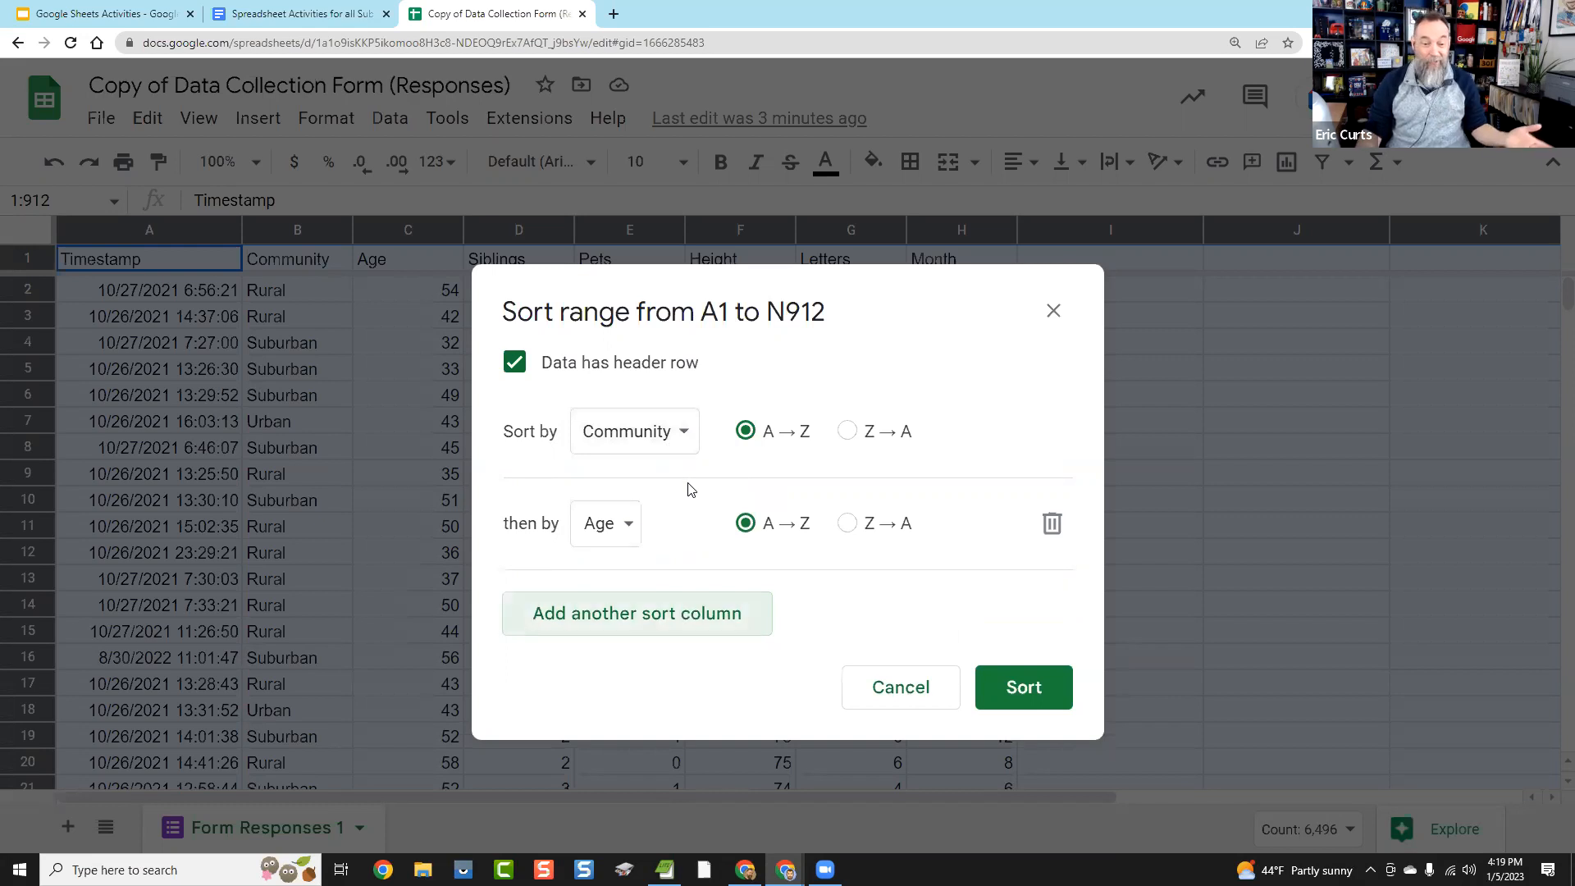
pyautogui.click(608, 527)
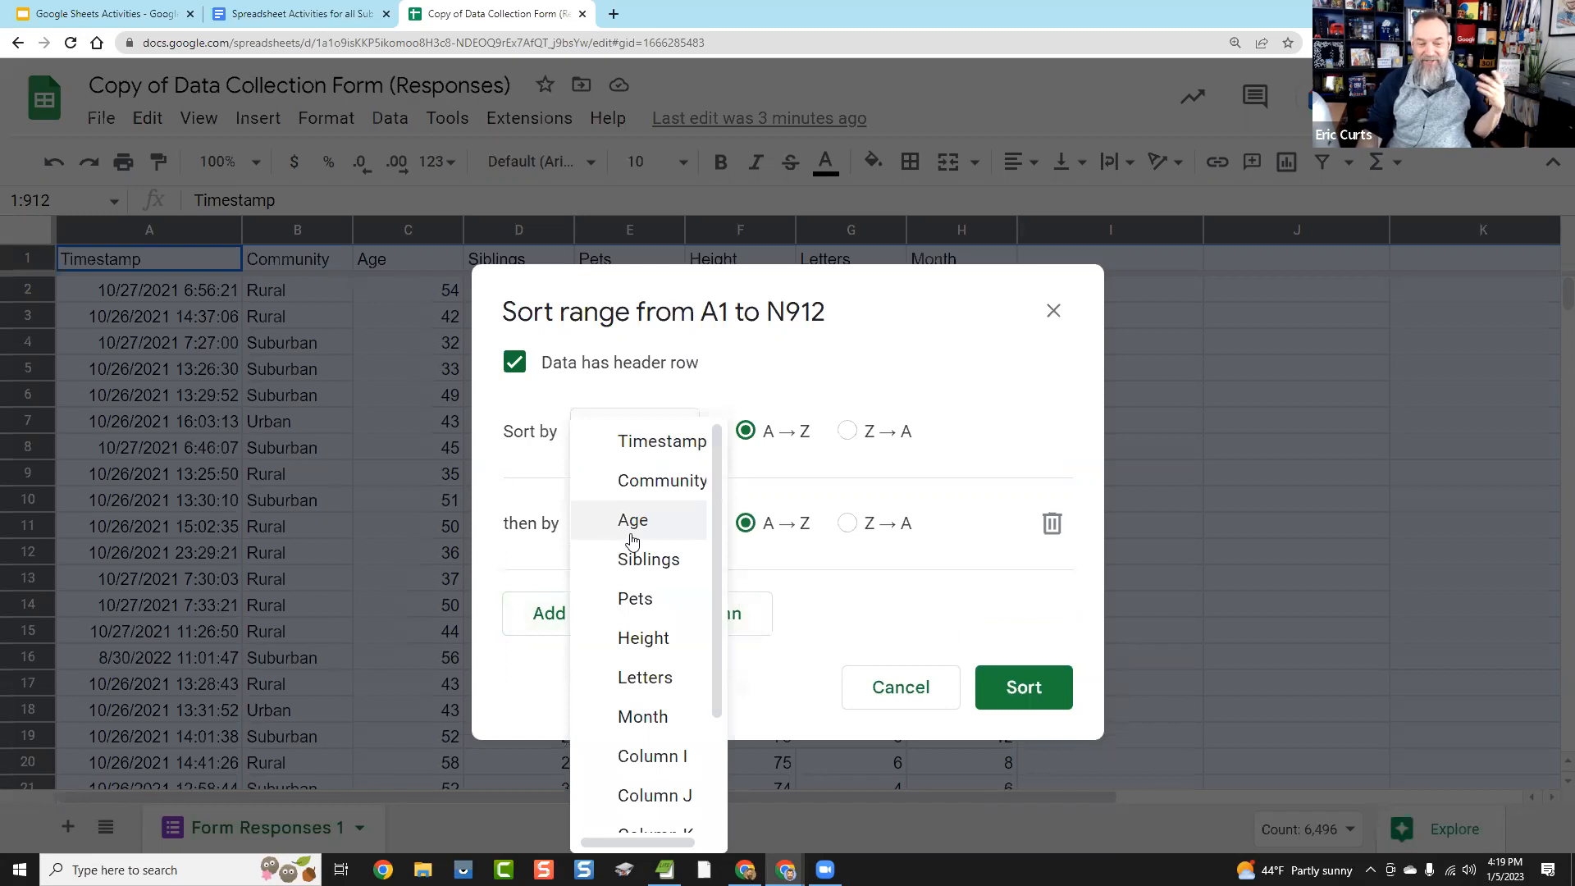
pyautogui.click(668, 640)
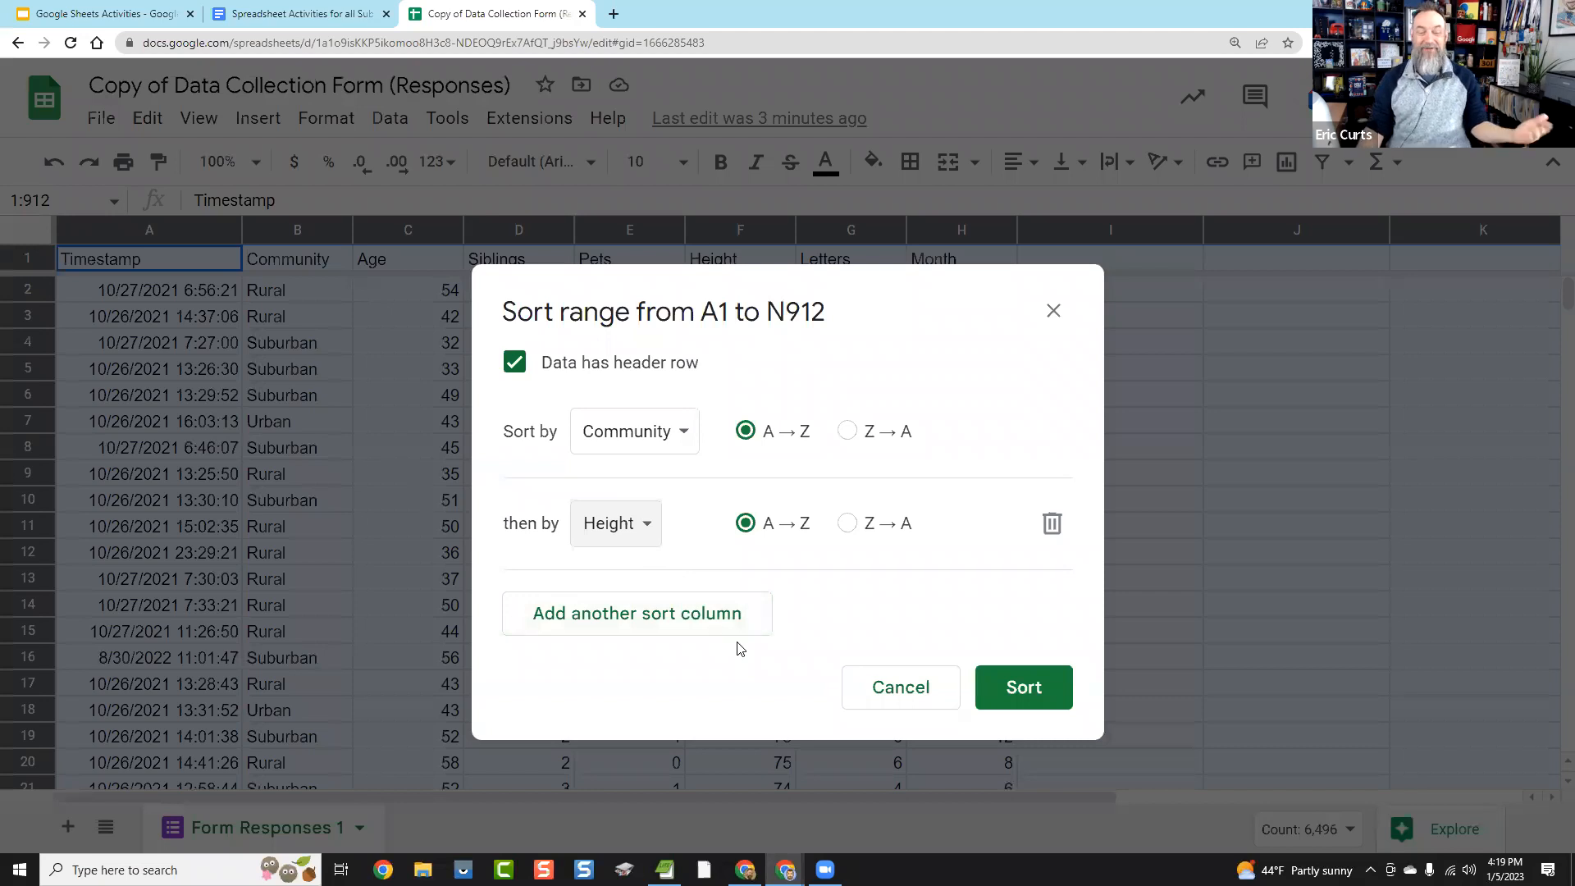
pyautogui.click(1030, 689)
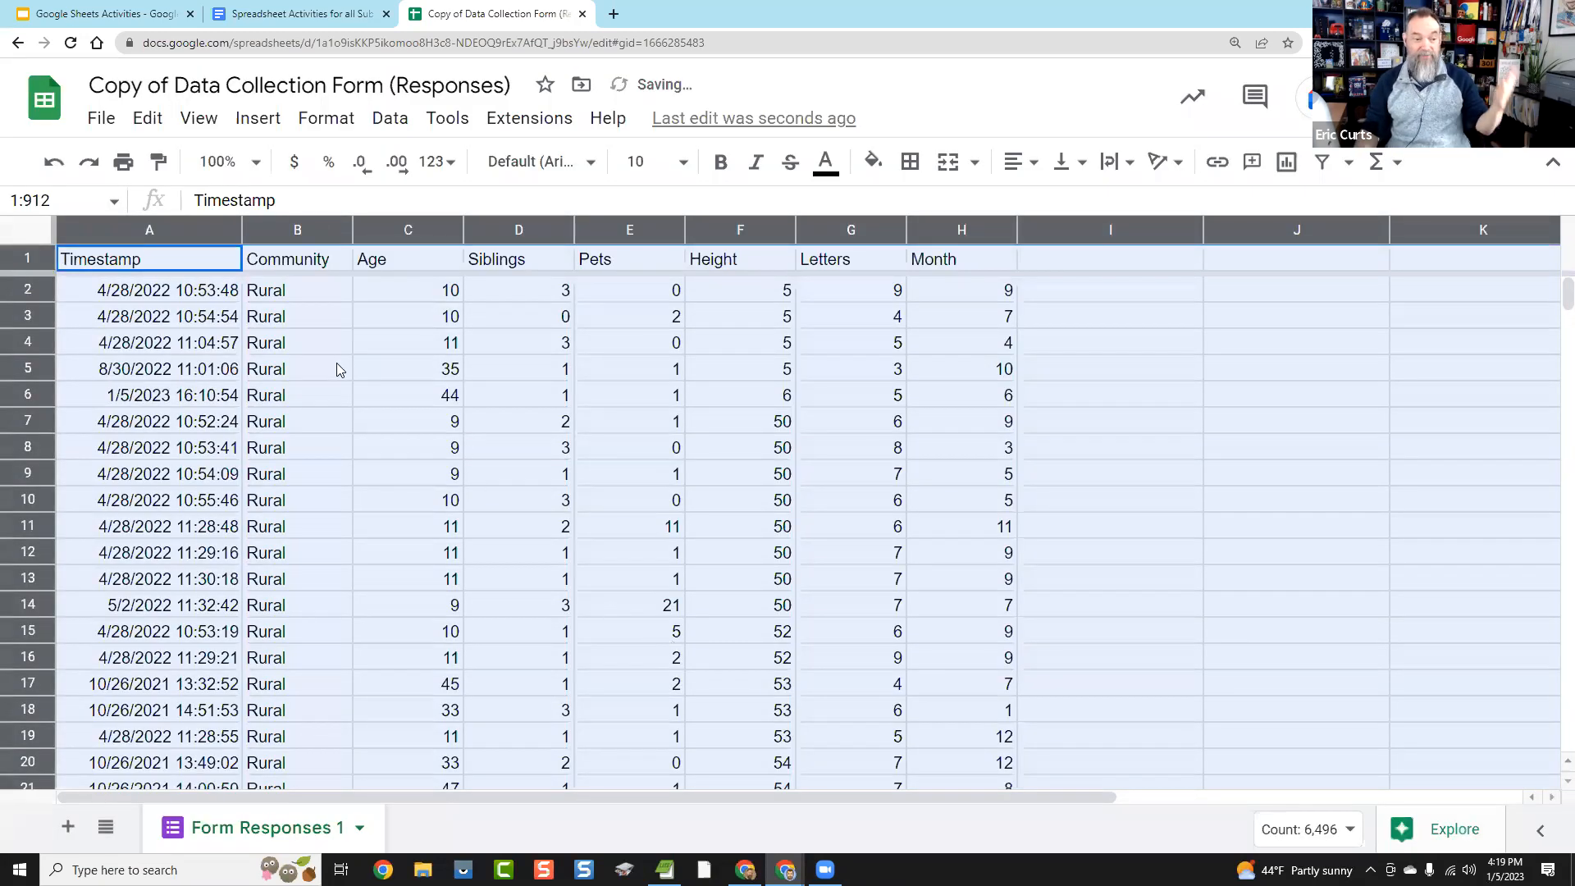
pyautogui.click(299, 366)
pyautogui.scroll(-20, 297, 338)
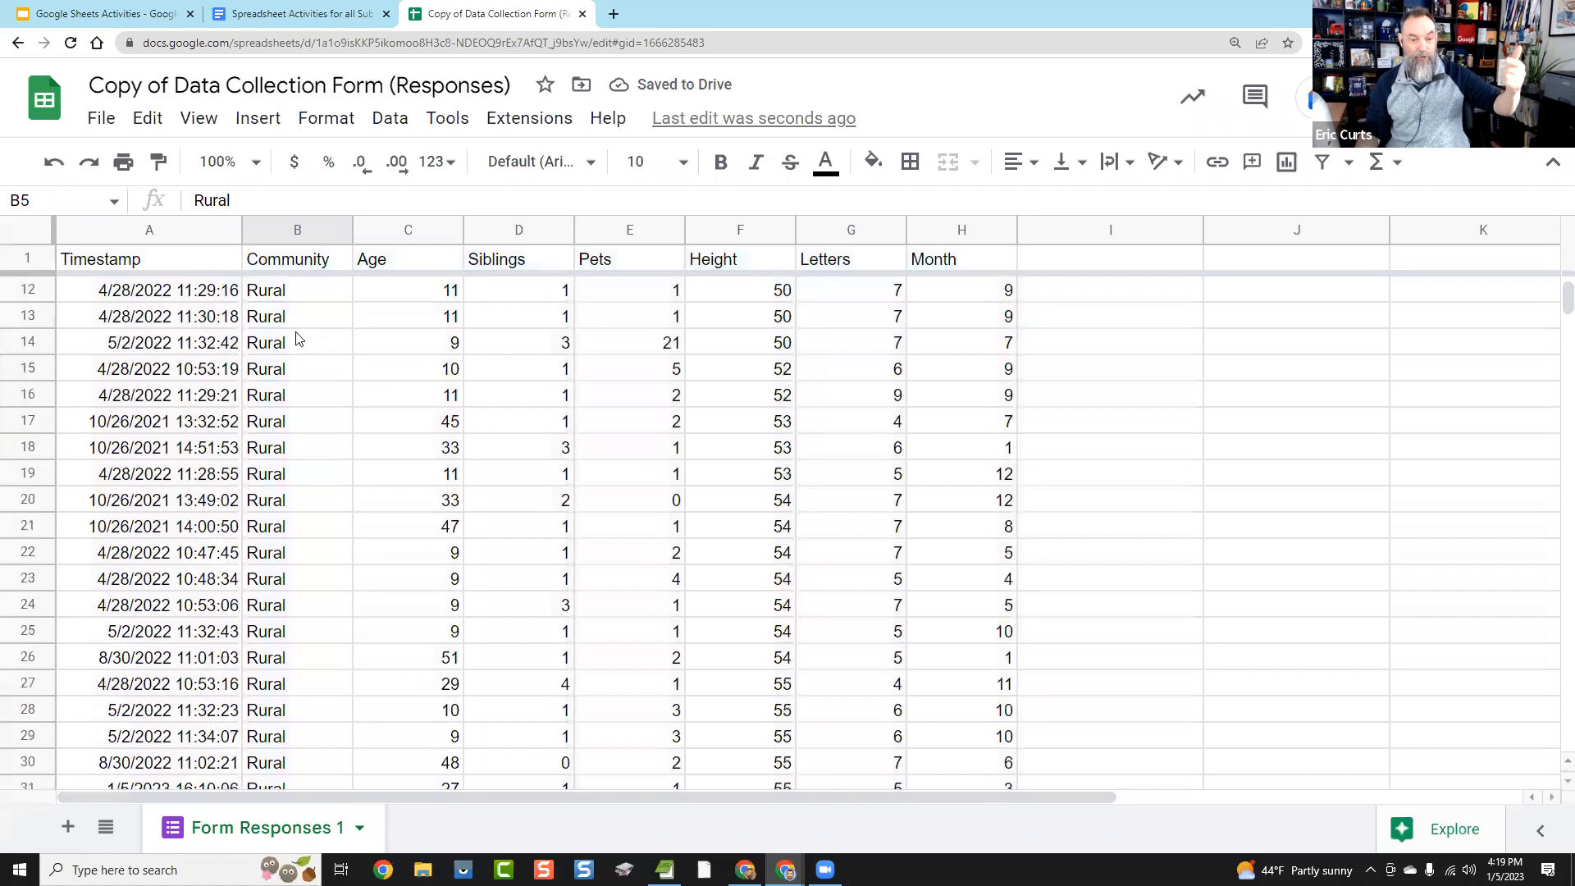
pyautogui.scroll(-20, 316, 394)
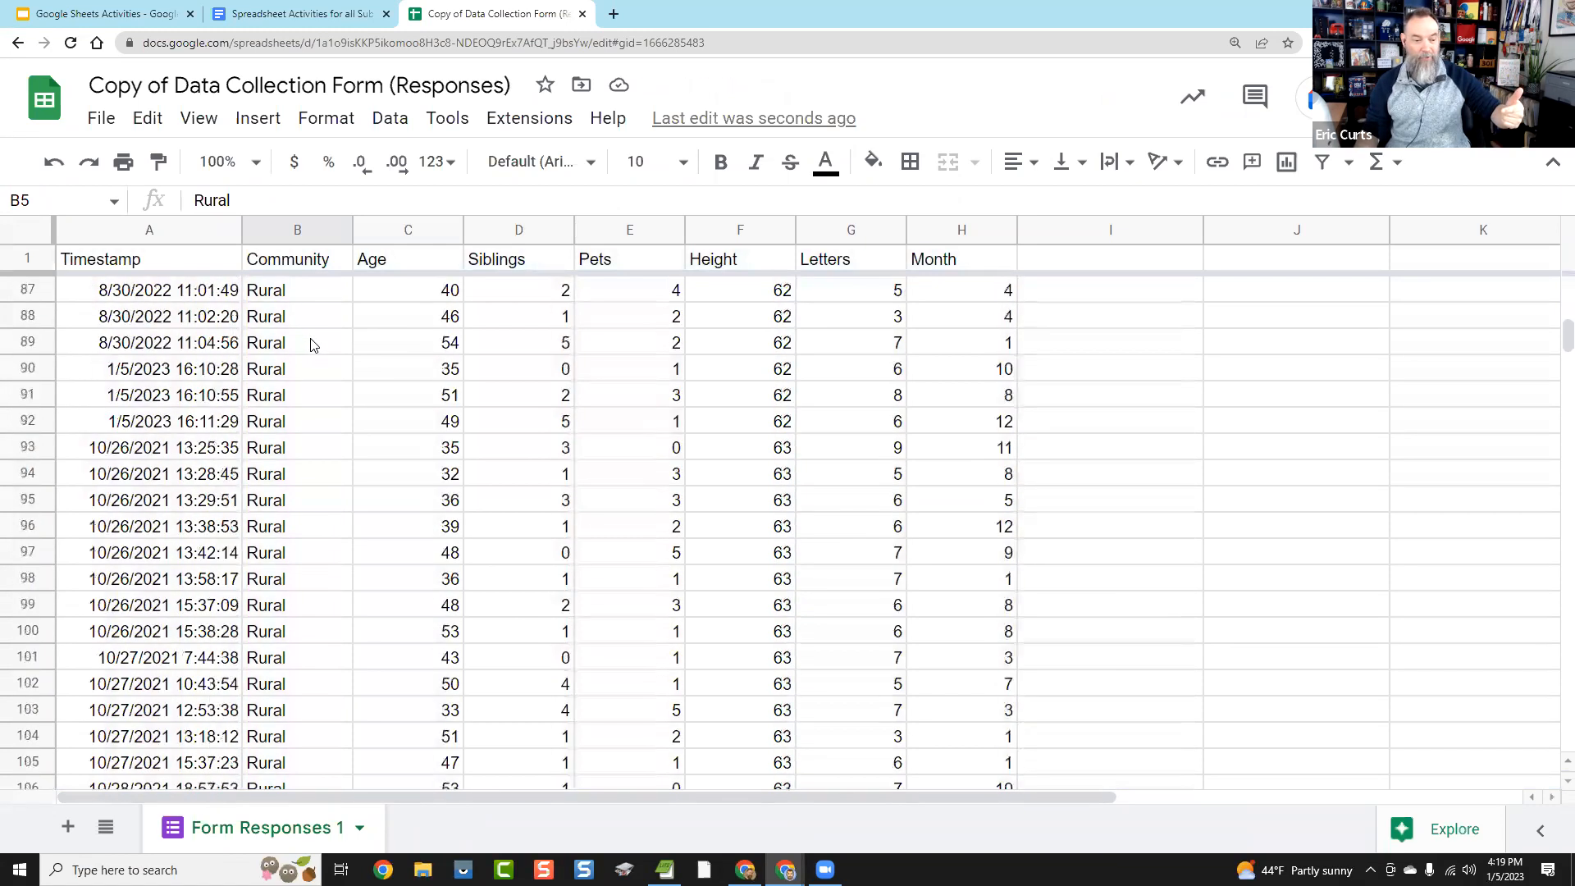
pyautogui.scroll(-20, 327, 472)
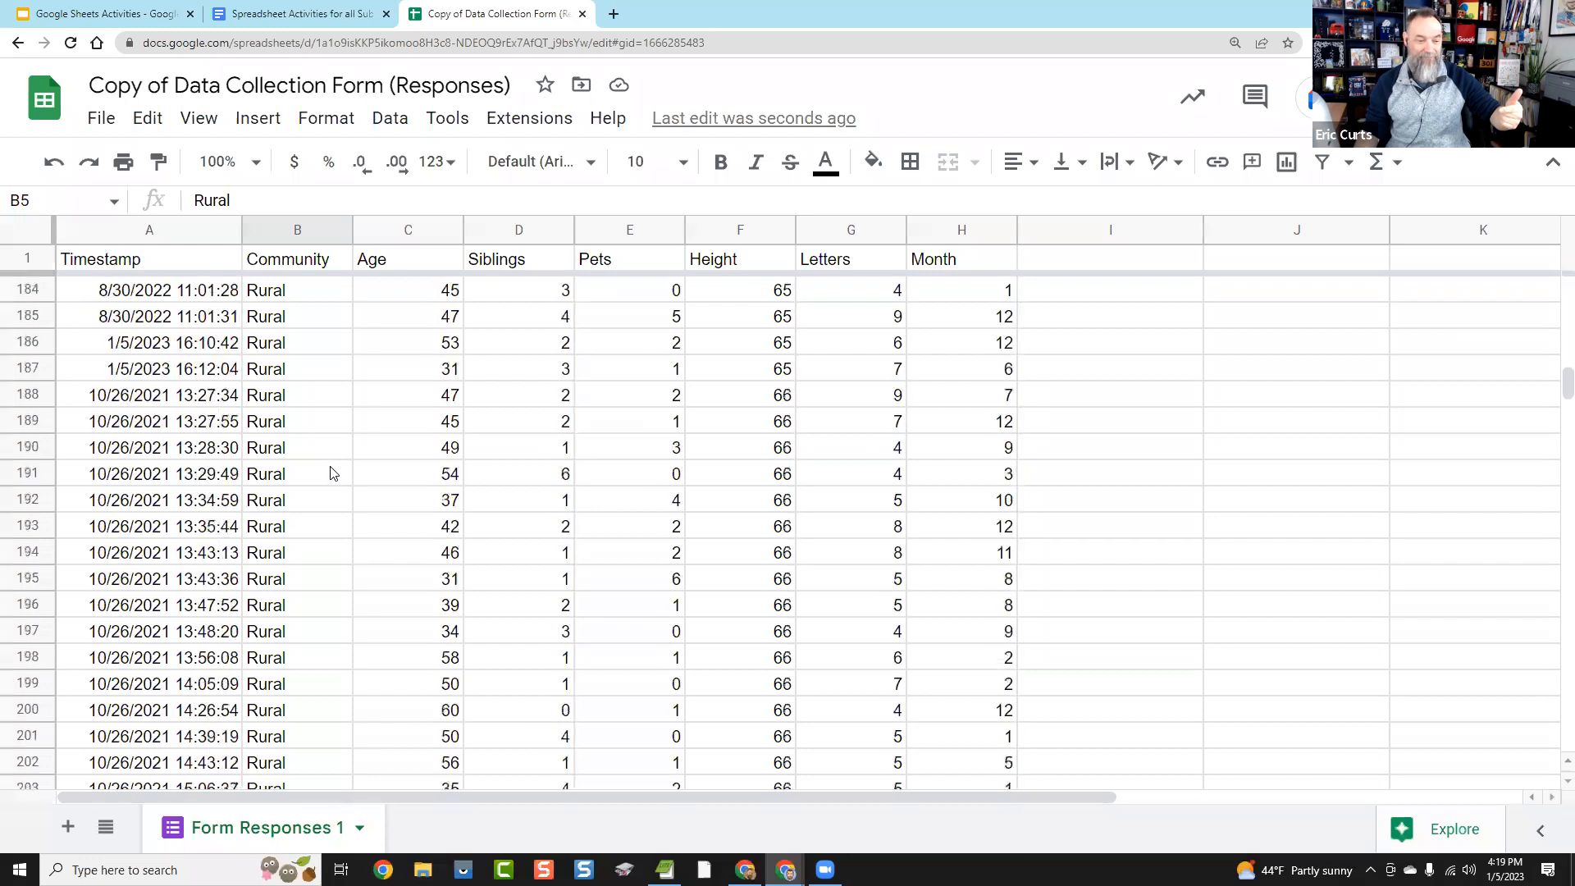
pyautogui.scroll(-20, 328, 484)
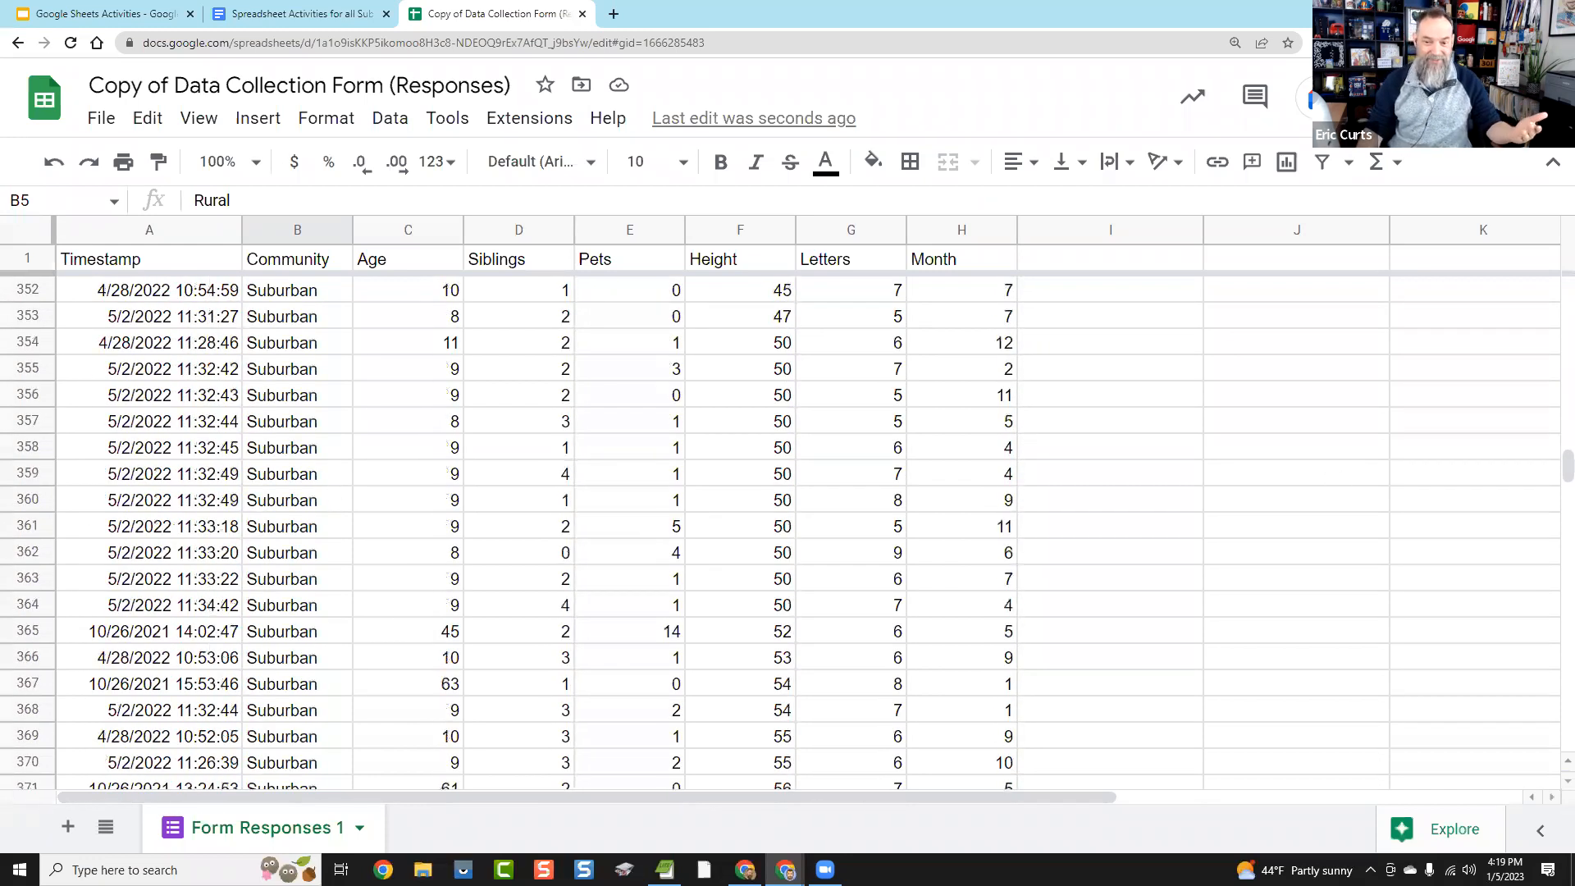
pyautogui.scroll(-10, 1553, 506)
pyautogui.moveTo(1553, 506); pyautogui.dragTo(1531, 284)
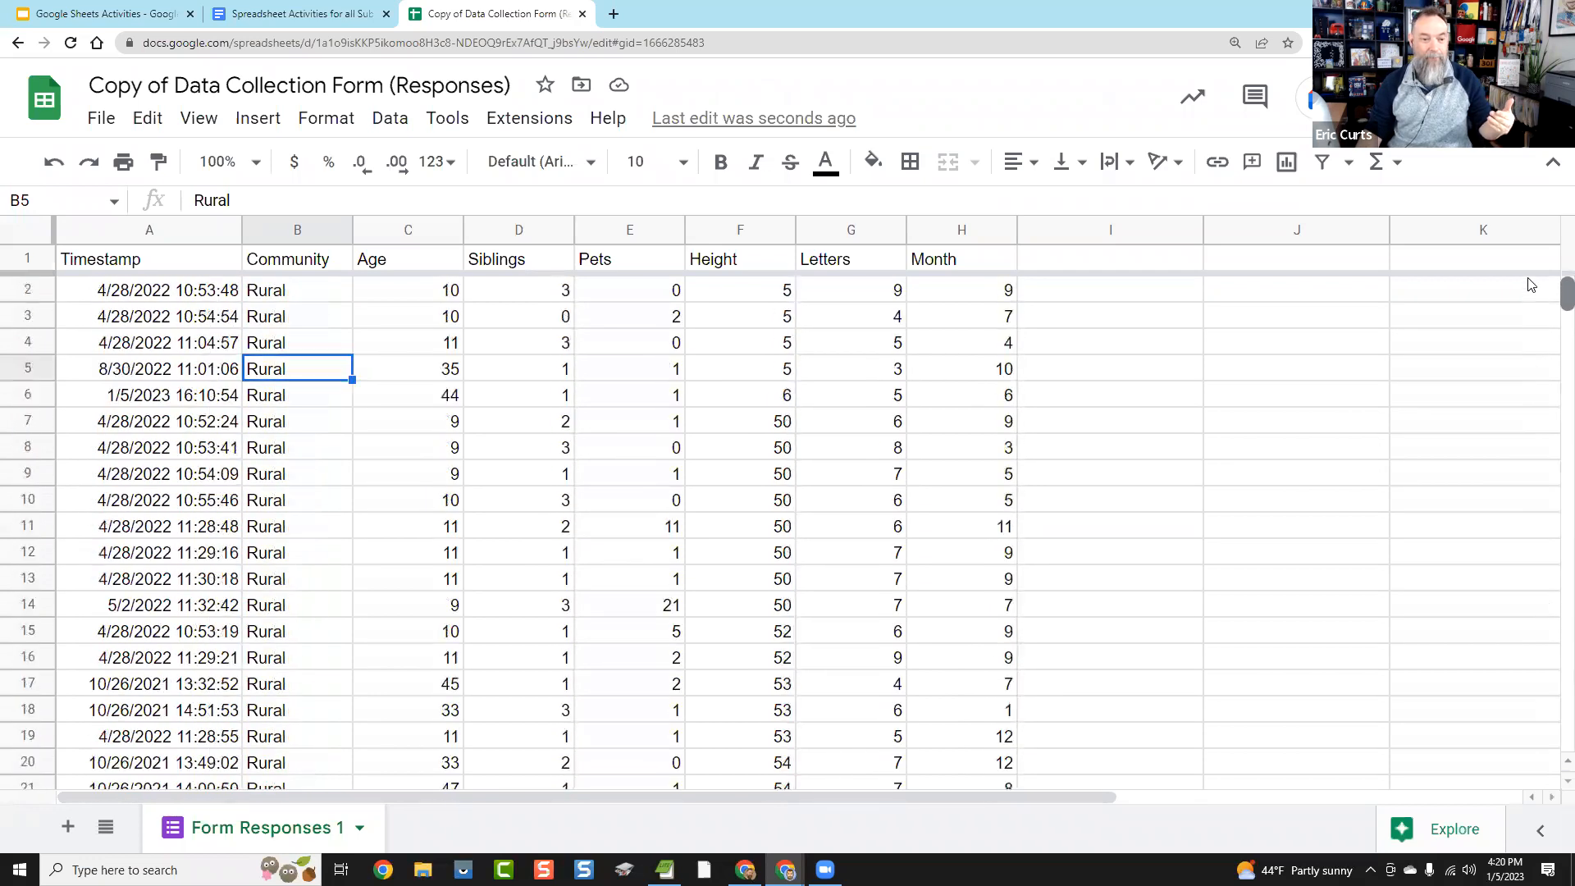
pyautogui.click(277, 229)
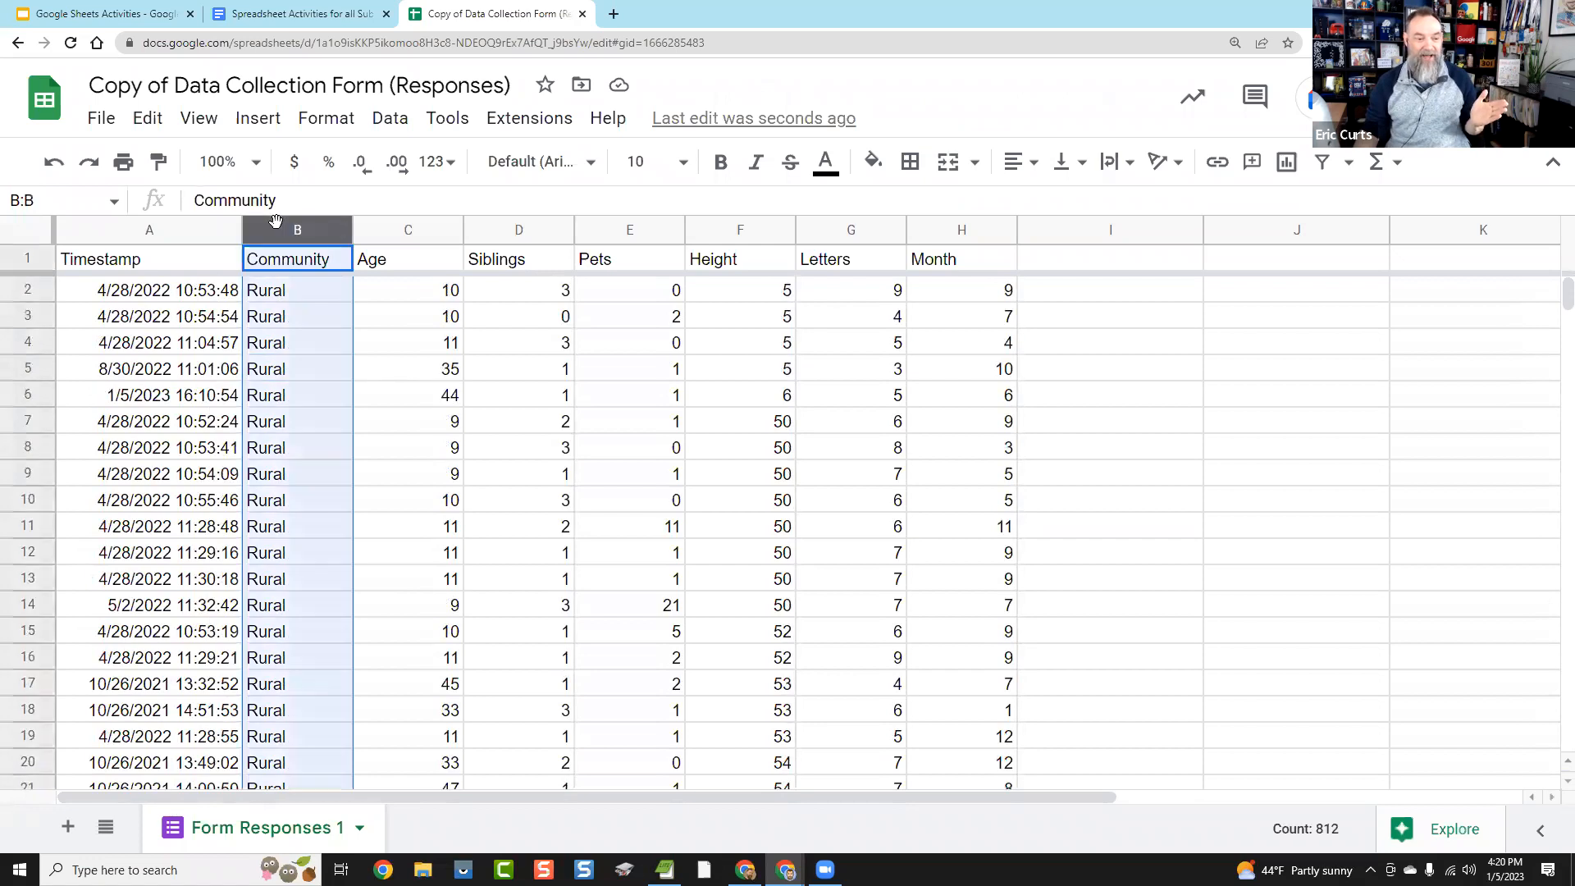
pyautogui.click(728, 229)
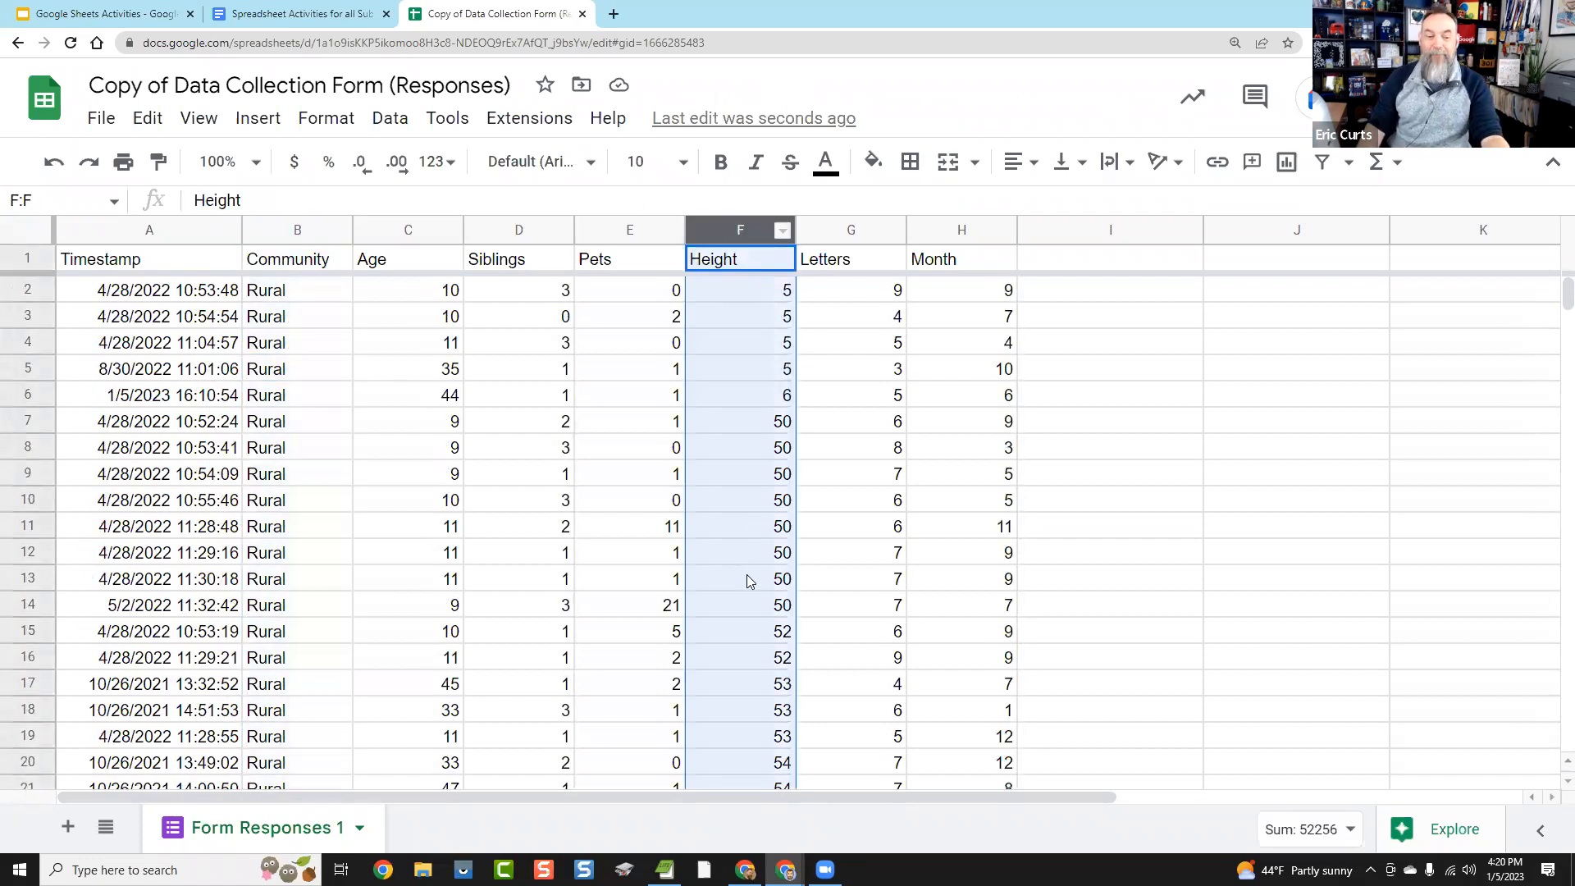
pyautogui.click(751, 302)
pyautogui.click(774, 397)
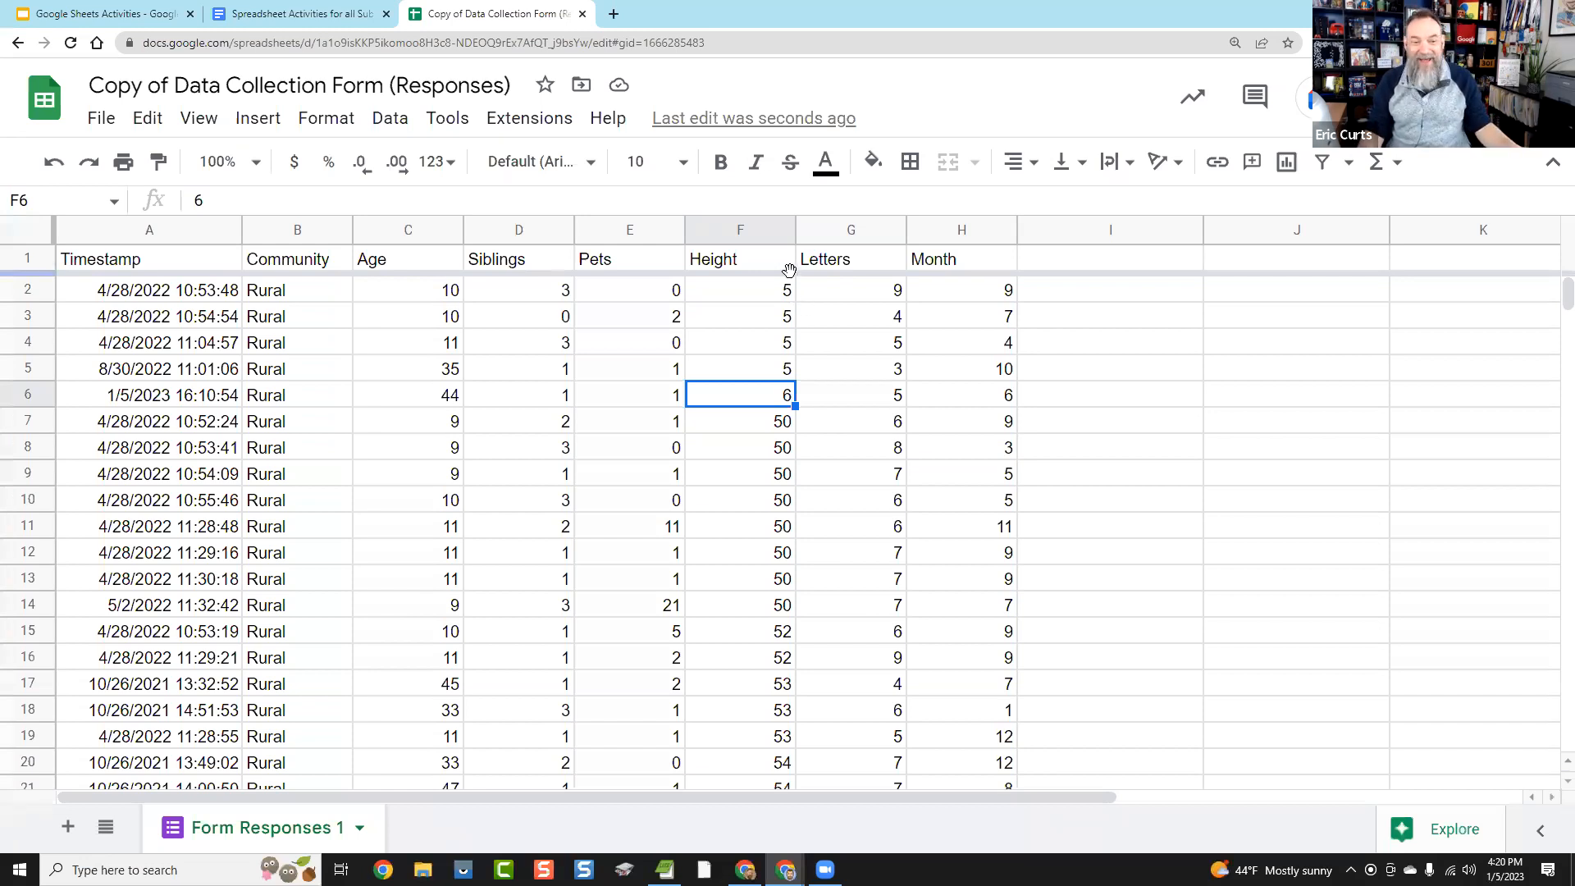
pyautogui.click(779, 293)
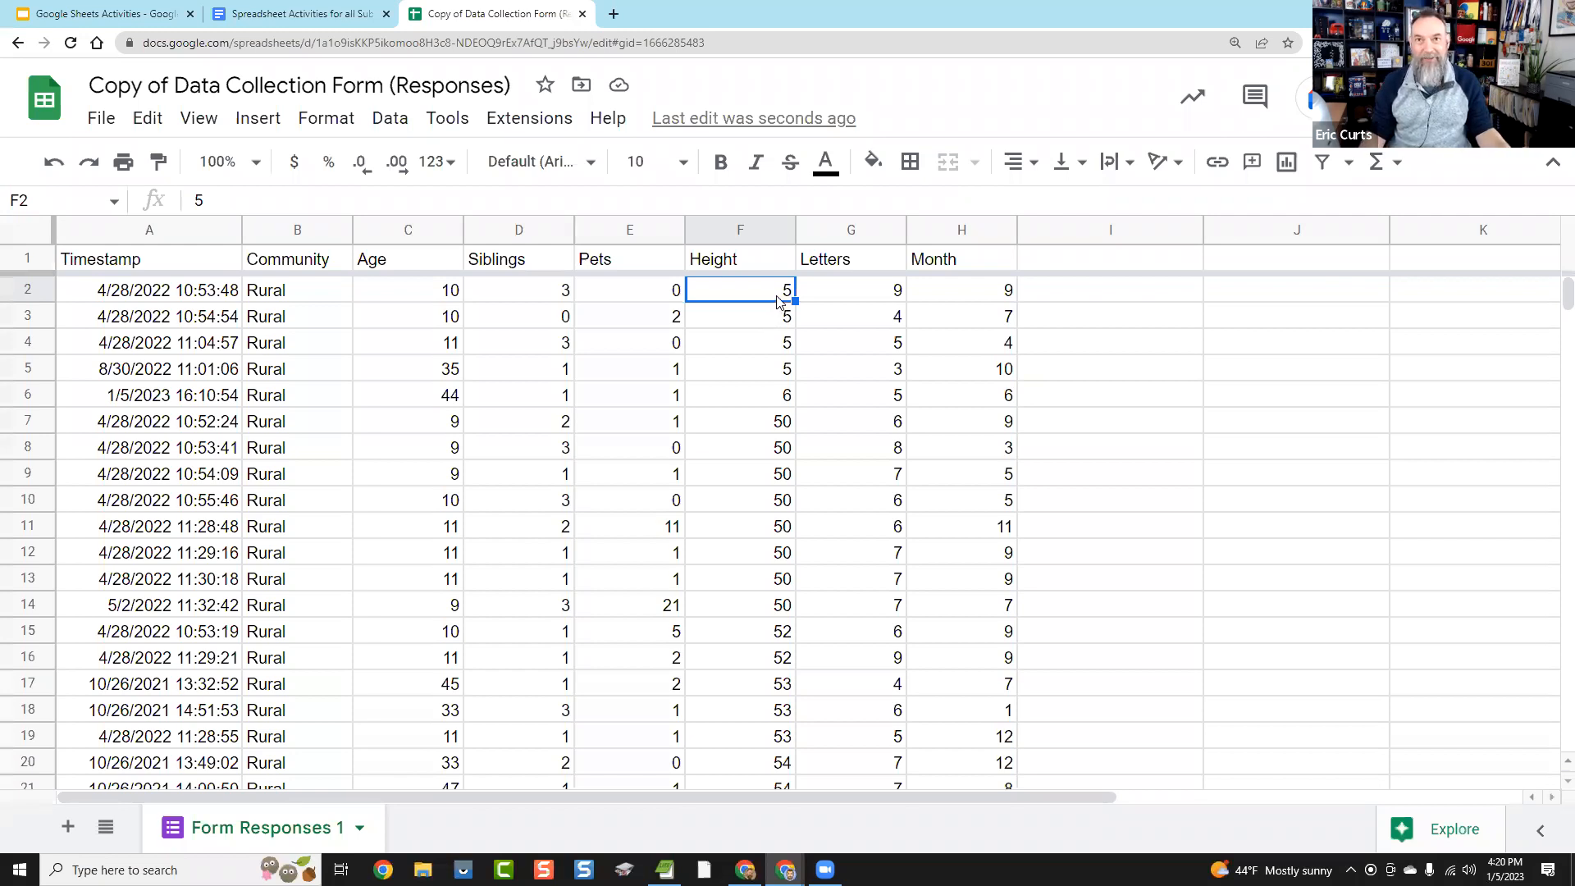
pyautogui.click(786, 402)
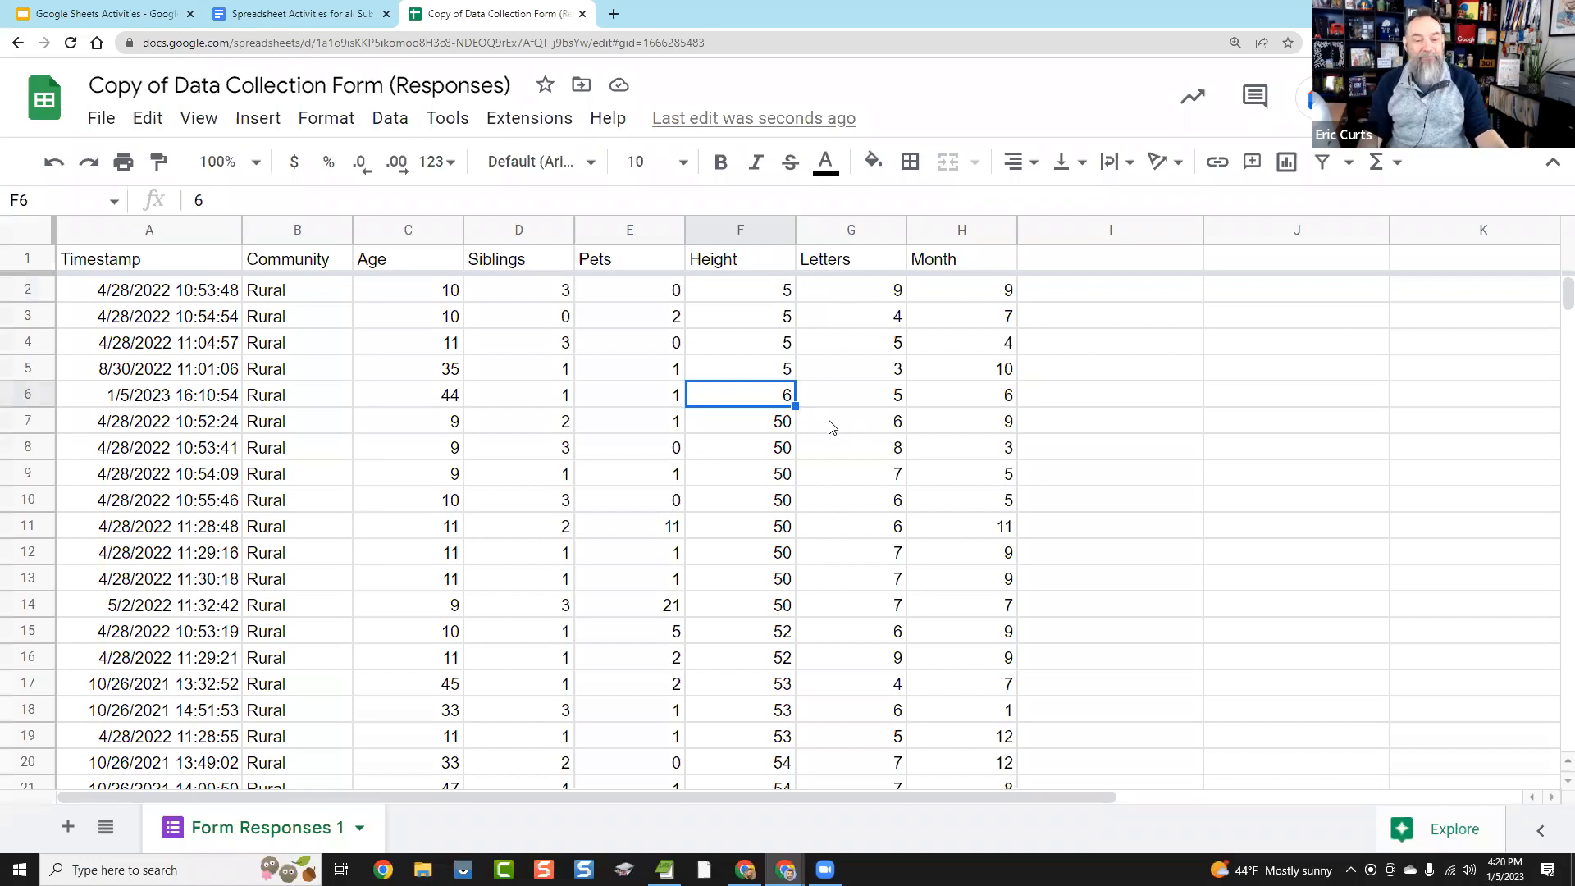
pyautogui.click(778, 428)
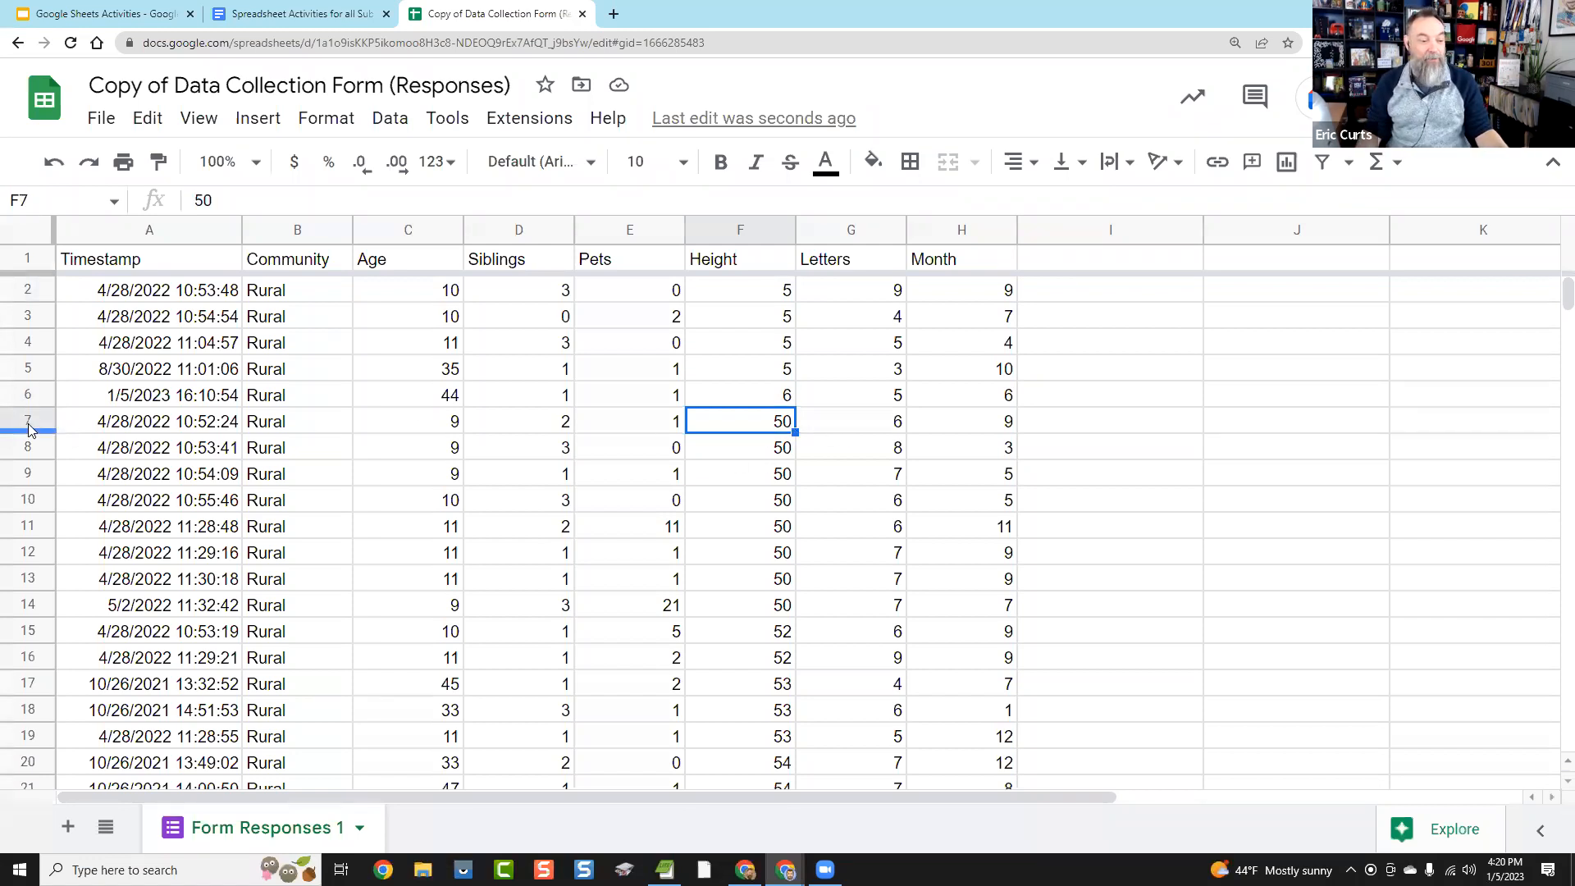
pyautogui.moveTo(23, 423); pyautogui.dragTo(52, 603)
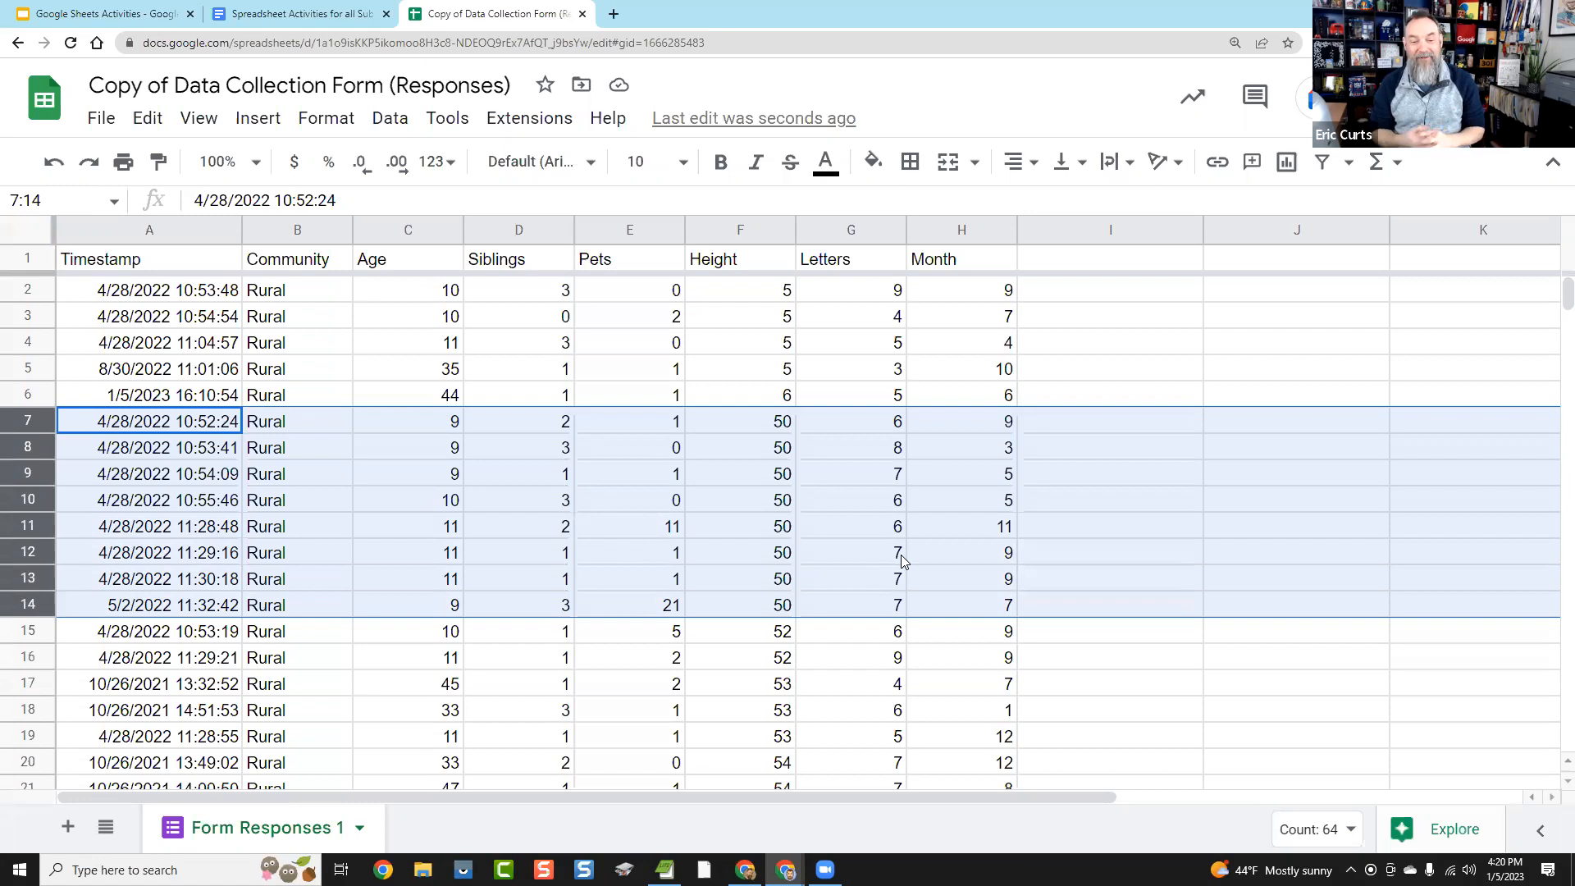
pyautogui.click(848, 561)
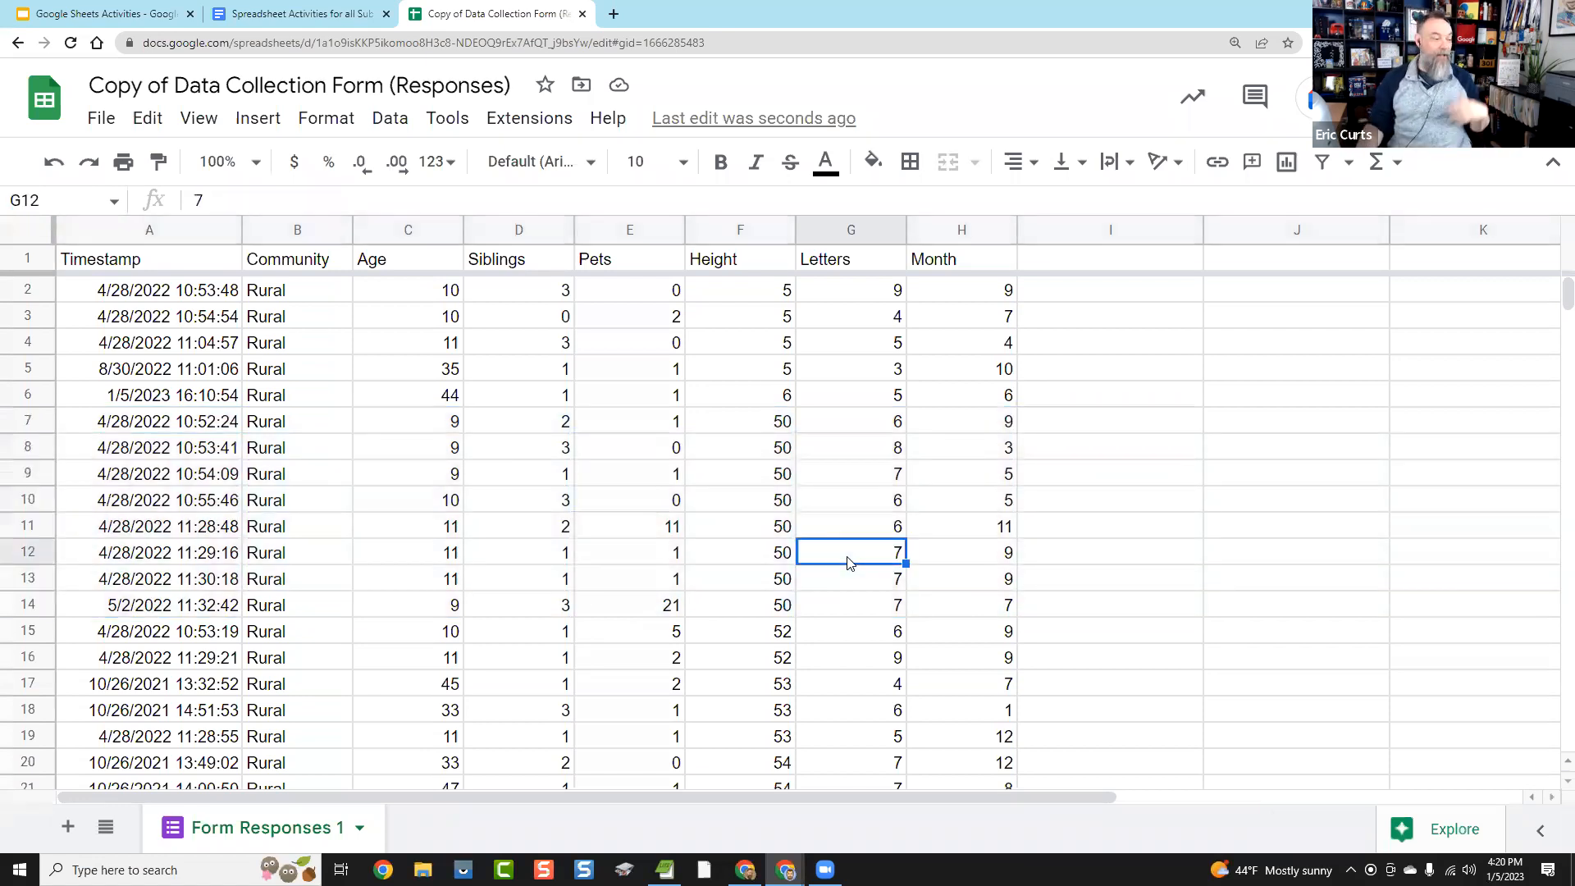
pyautogui.click(603, 456)
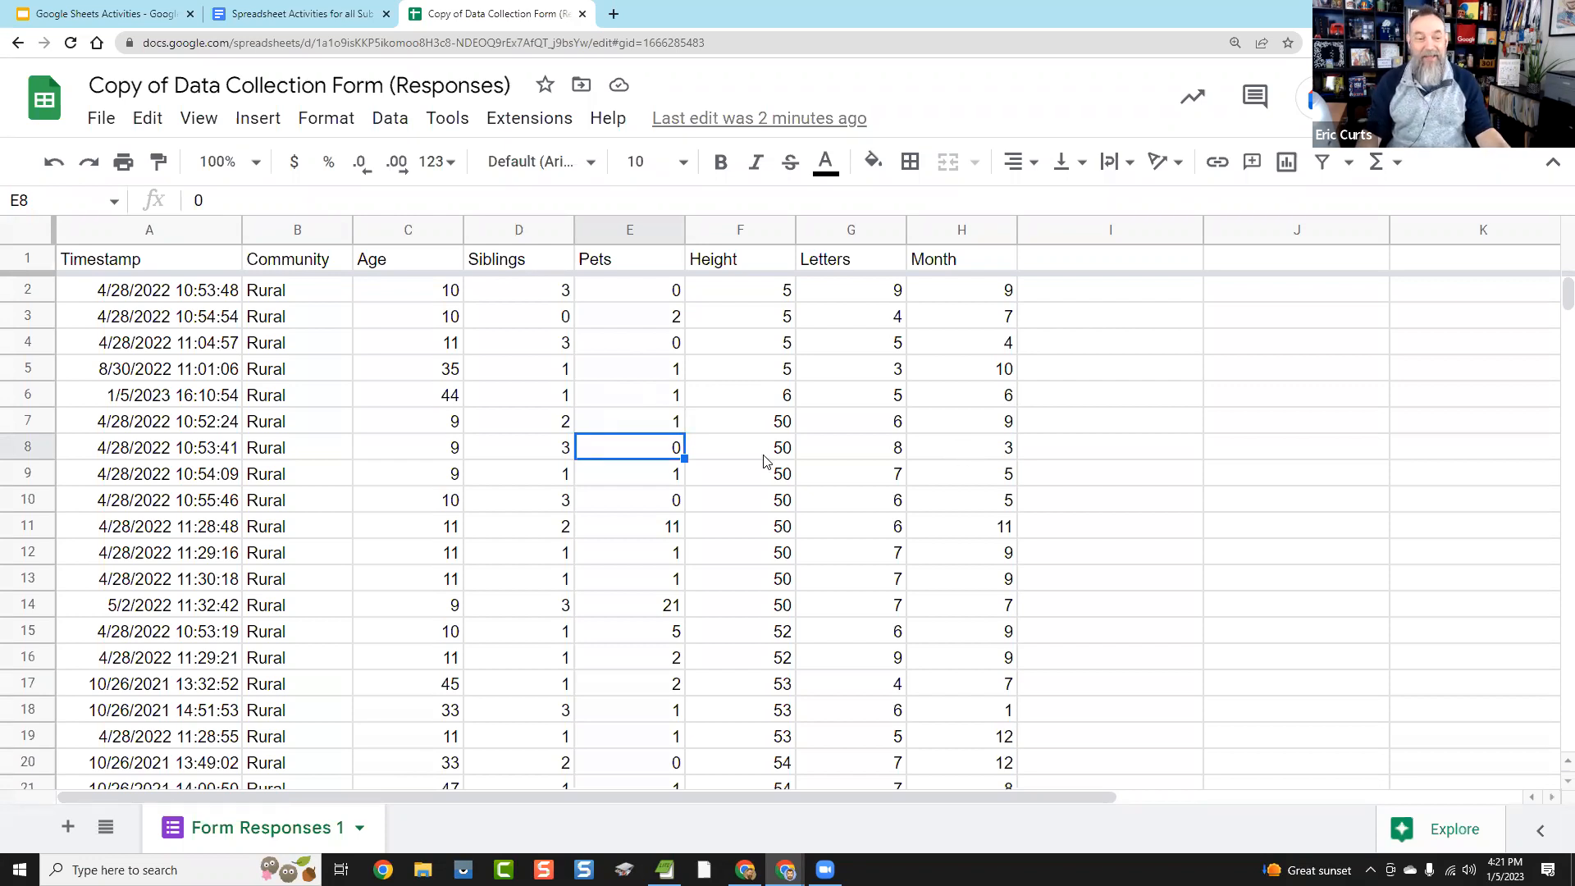
# Step: Create a filter on the response table, covering the Timestamp through Month headers
pyautogui.click(392, 120)
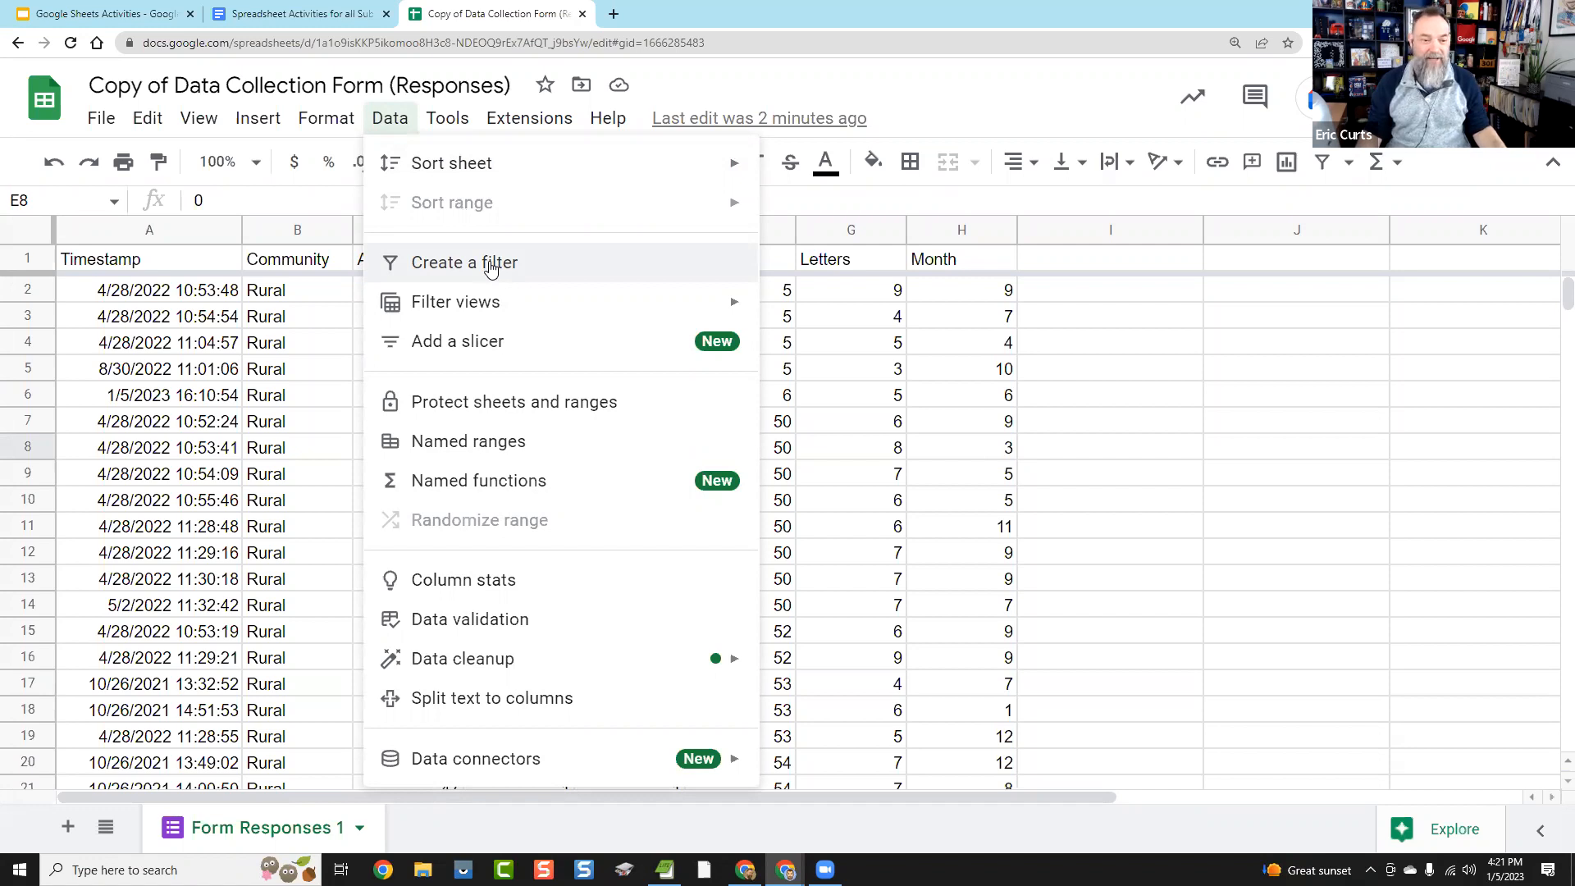
pyautogui.click(490, 269)
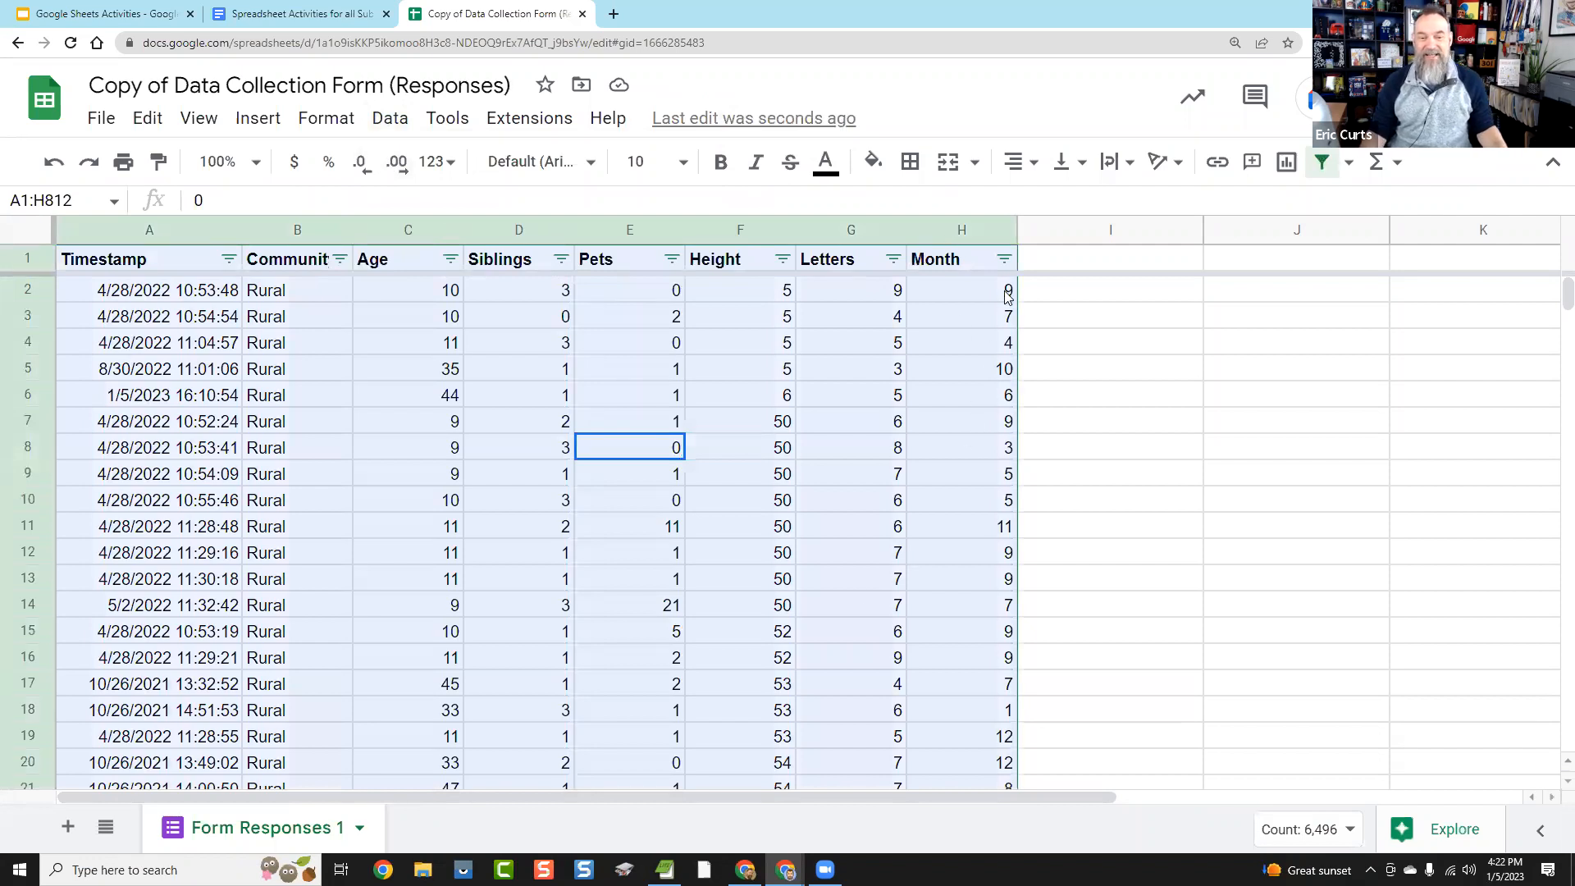
pyautogui.click(963, 319)
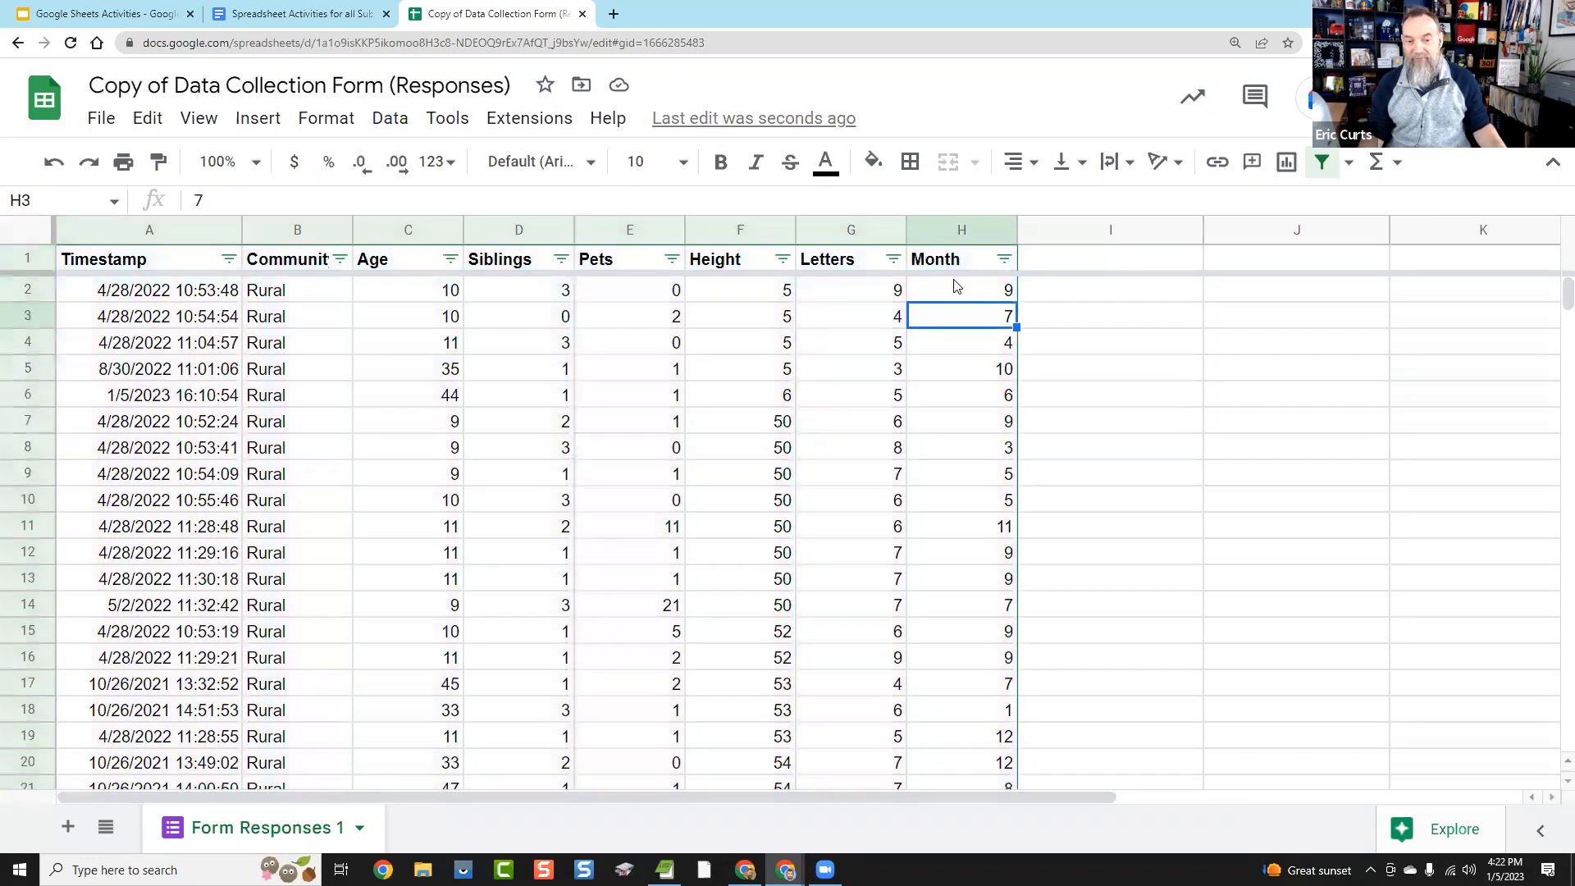
# Step: Set up a Month filter for value 6, but close it without applying
pyautogui.click(1004, 259)
pyautogui.moveTo(988, 446)
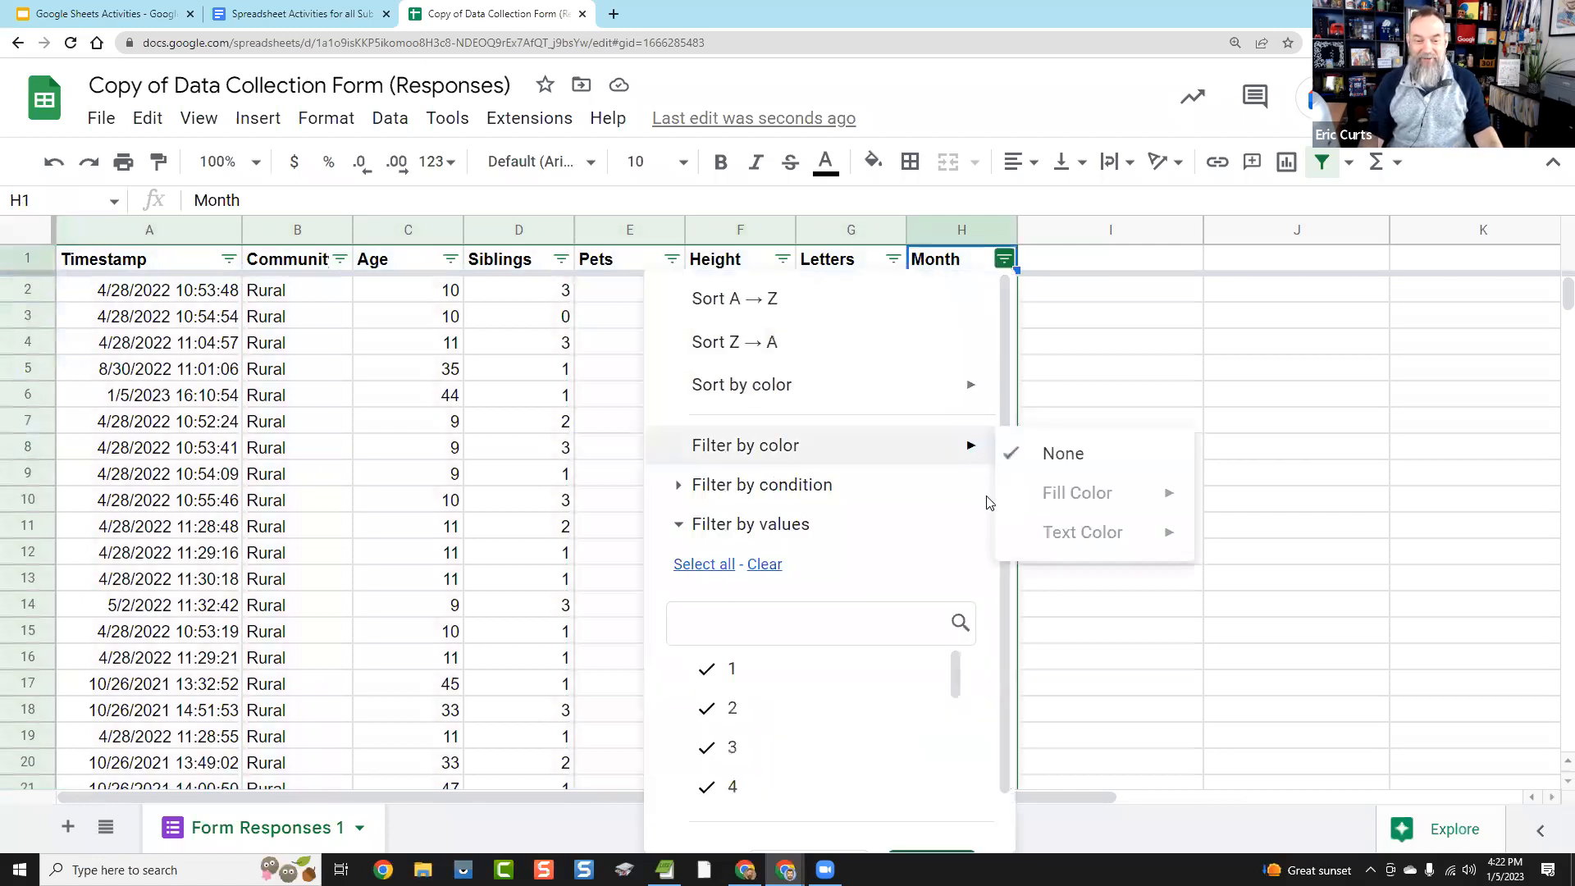
pyautogui.scroll(-1, 988, 599)
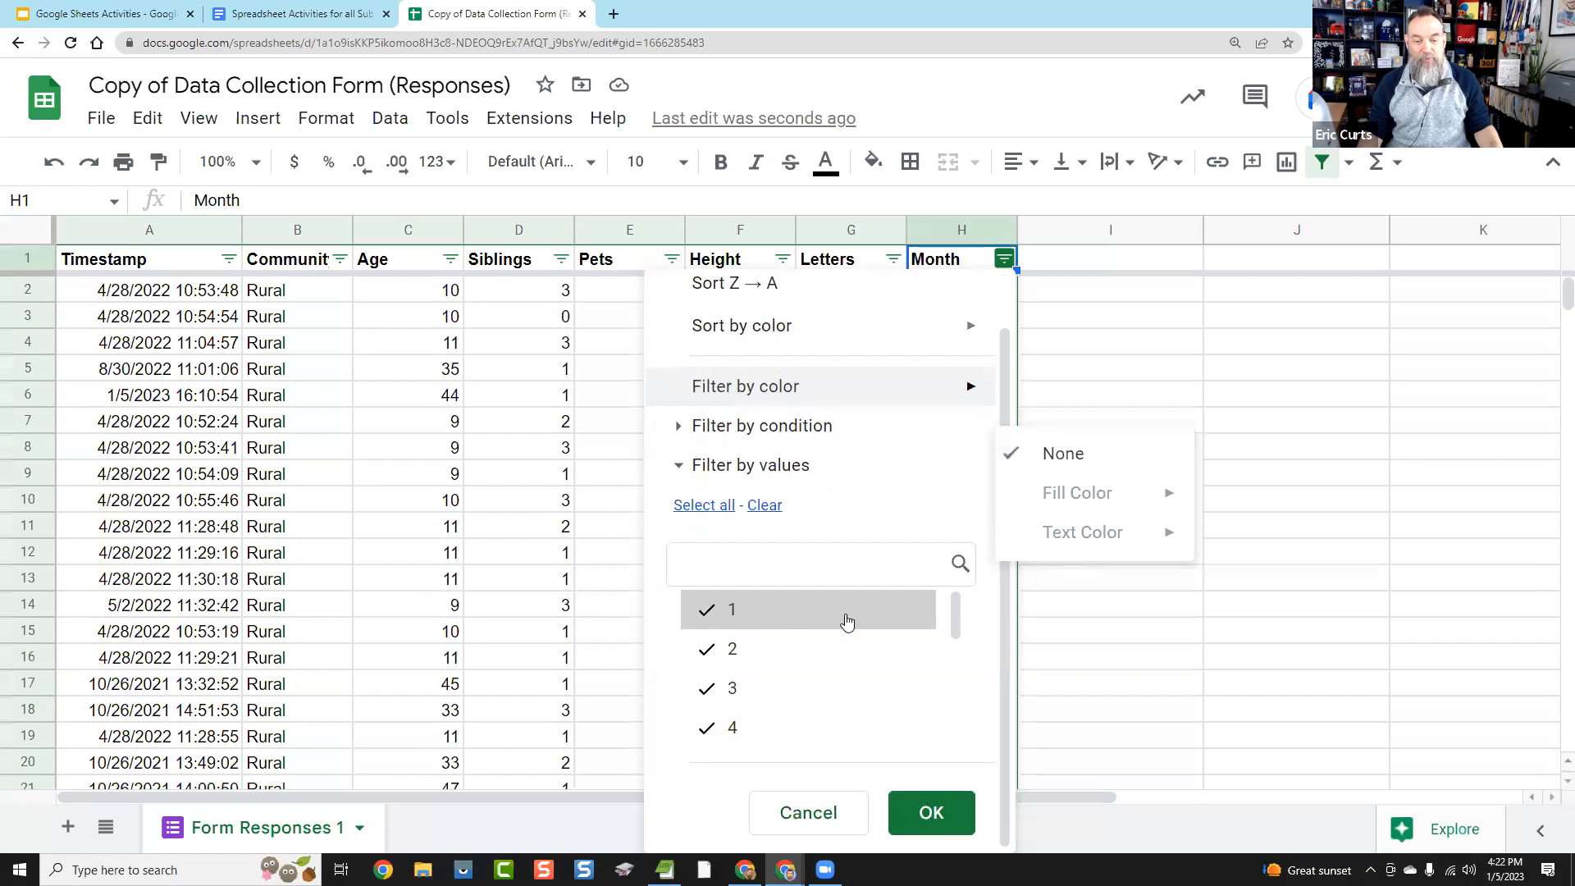
pyautogui.moveTo(955, 615)
pyautogui.mouseDown()
pyautogui.moveTo(976, 744)
pyautogui.moveTo(959, 608)
pyautogui.mouseUp()
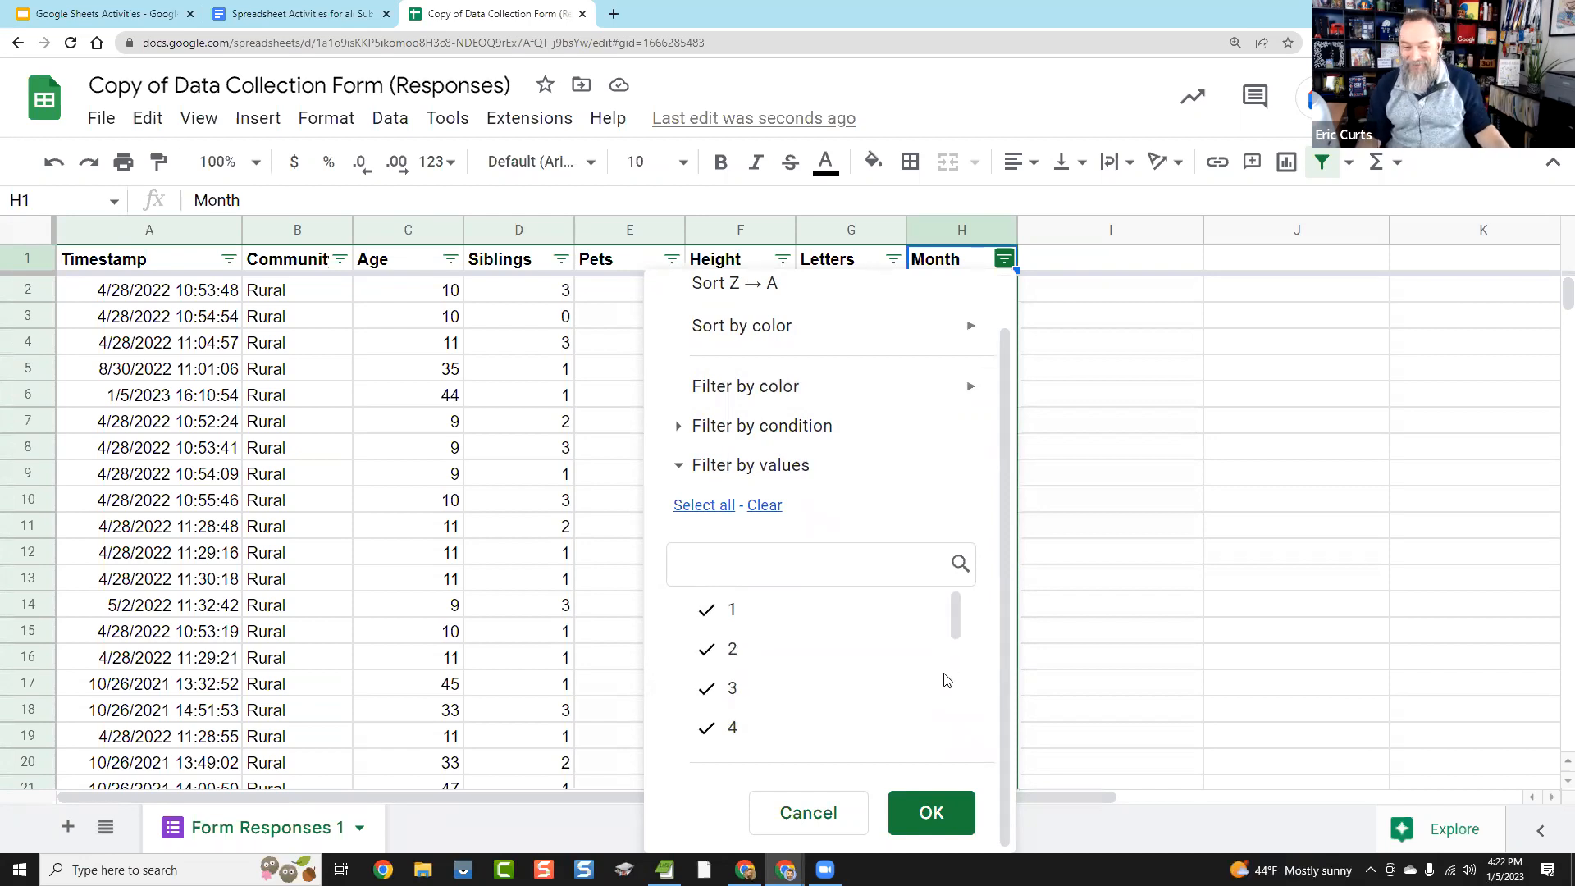
pyautogui.click(765, 506)
pyautogui.scroll(-2, 886, 640)
pyautogui.click(792, 651)
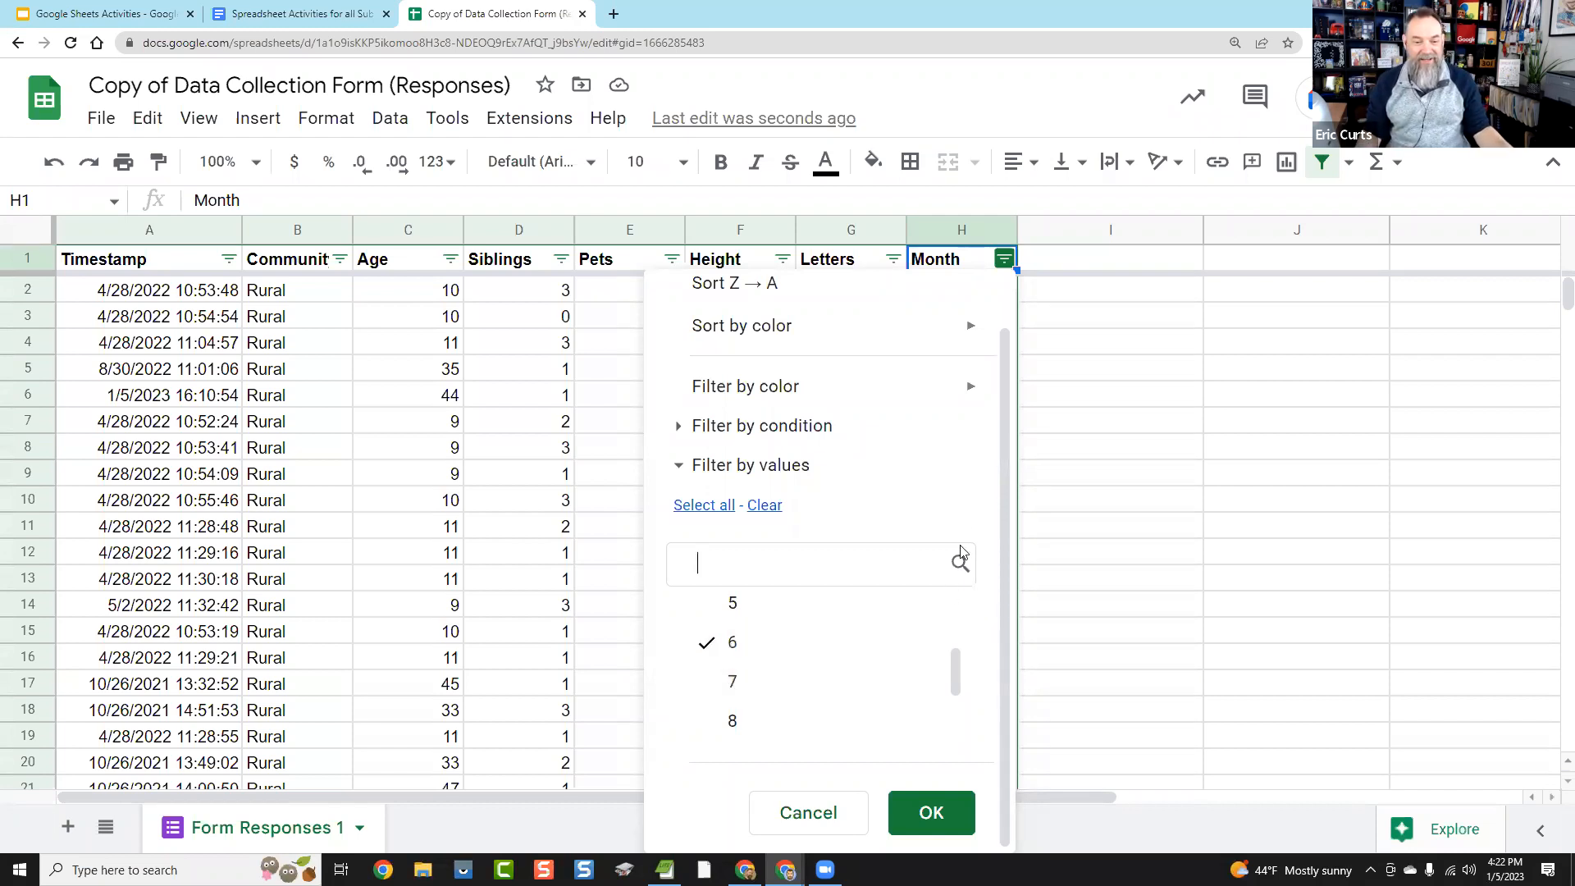
pyautogui.click(808, 812)
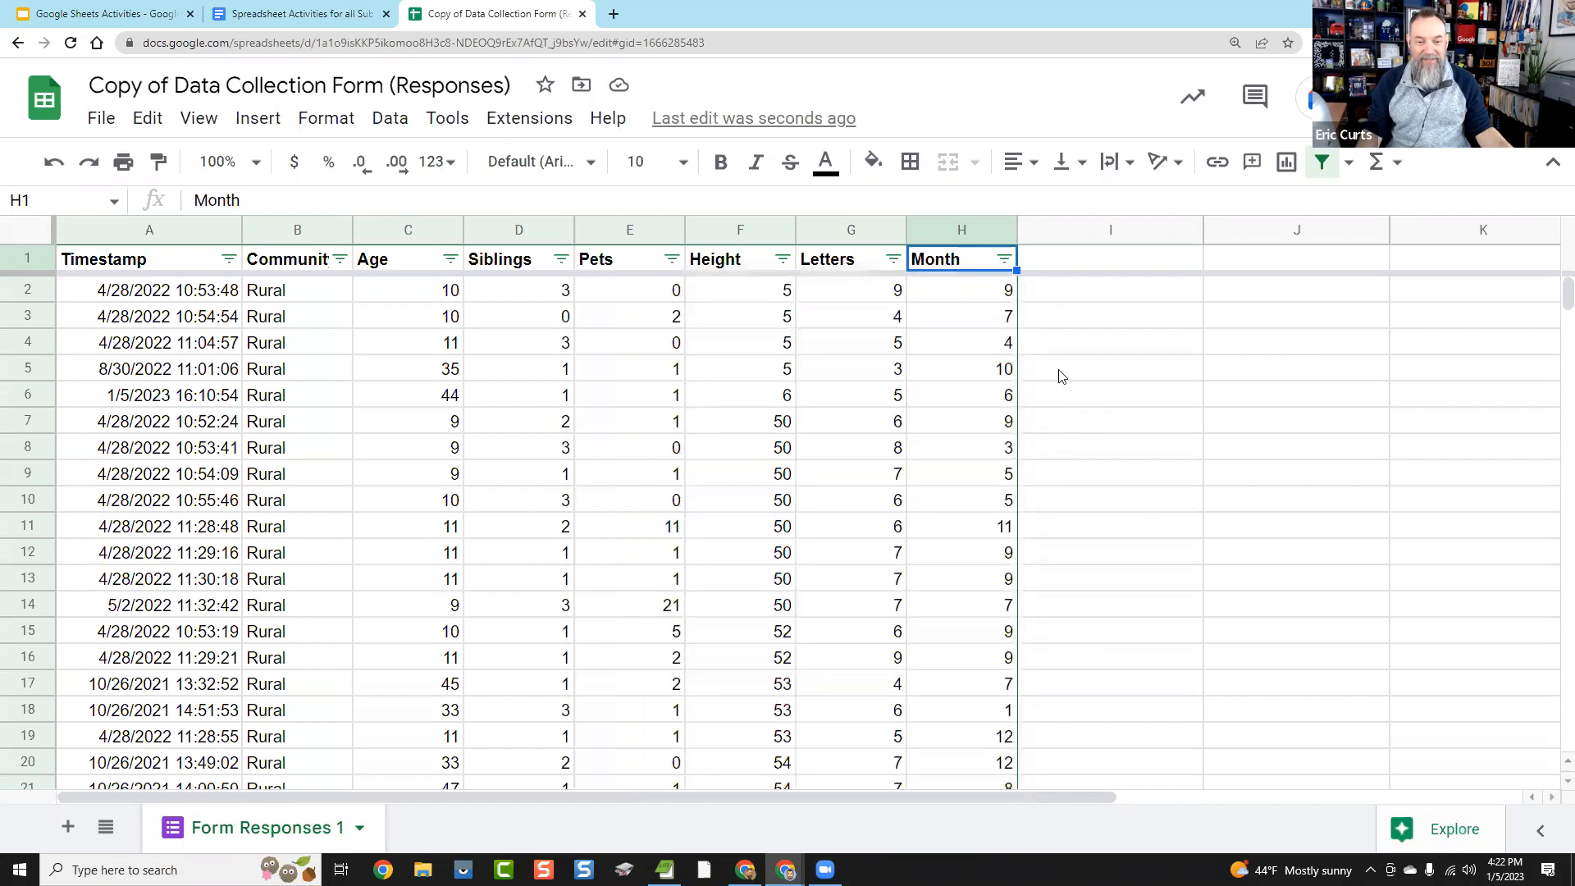
# Step: Filter the Month column so only rows with month 6 are shown
pyautogui.click(1005, 260)
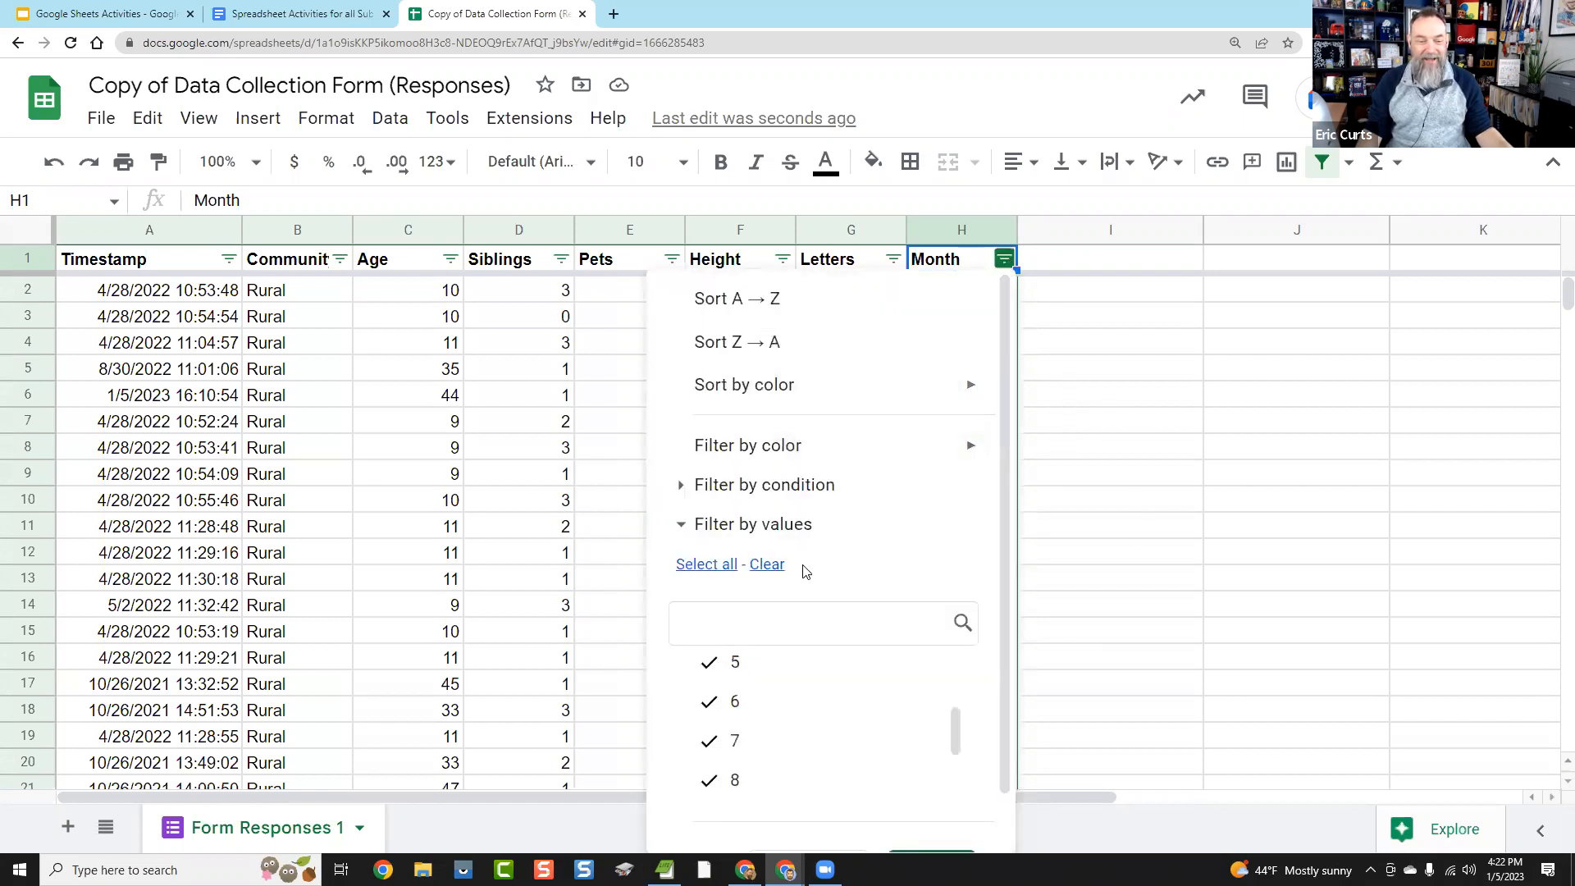
pyautogui.click(768, 566)
pyautogui.scroll(2, 829, 692)
pyautogui.scroll(-2, 830, 689)
pyautogui.click(783, 703)
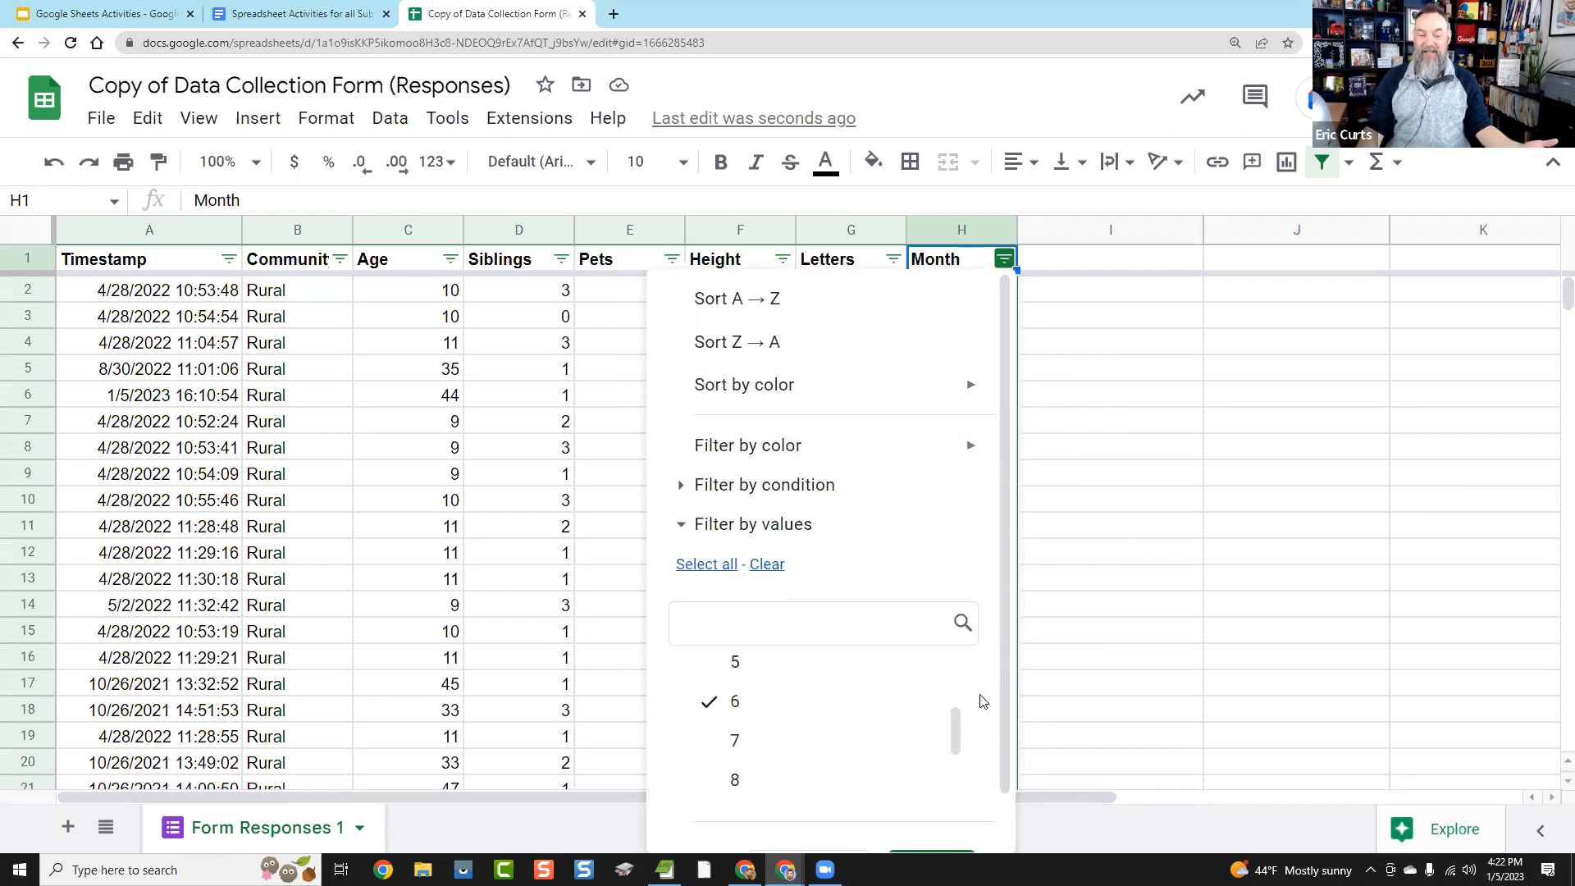
pyautogui.scroll(-1, 993, 730)
pyautogui.click(931, 813)
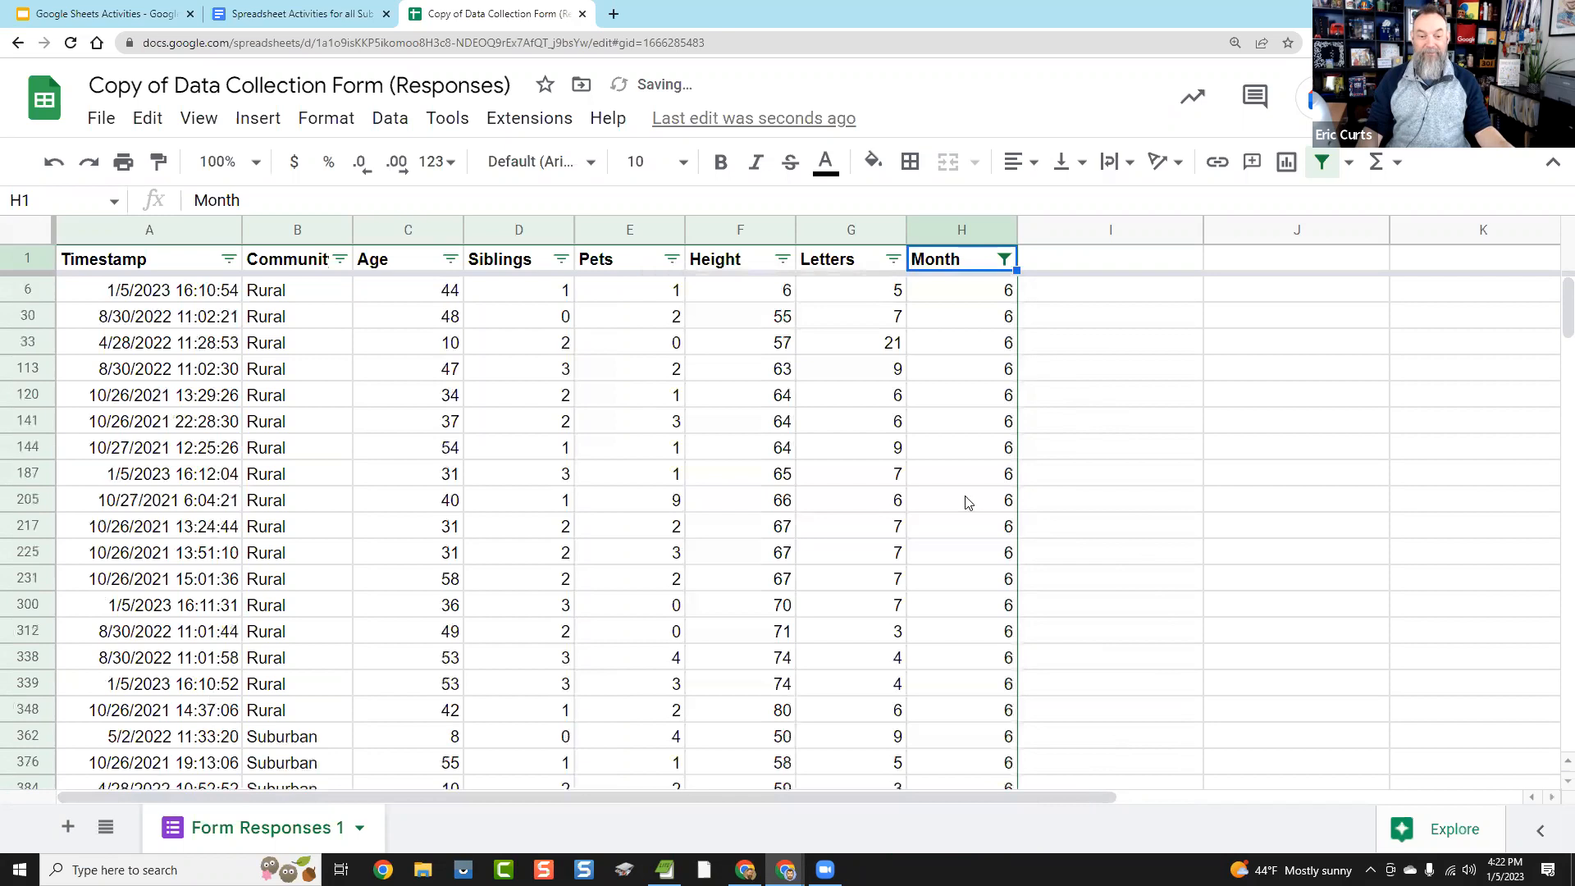
pyautogui.click(683, 526)
pyautogui.moveTo(1559, 308)
pyautogui.mouseDown()
pyautogui.moveTo(1552, 455)
pyautogui.moveTo(1552, 262)
pyautogui.moveTo(1552, 455)
pyautogui.moveTo(1552, 299)
pyautogui.mouseUp()
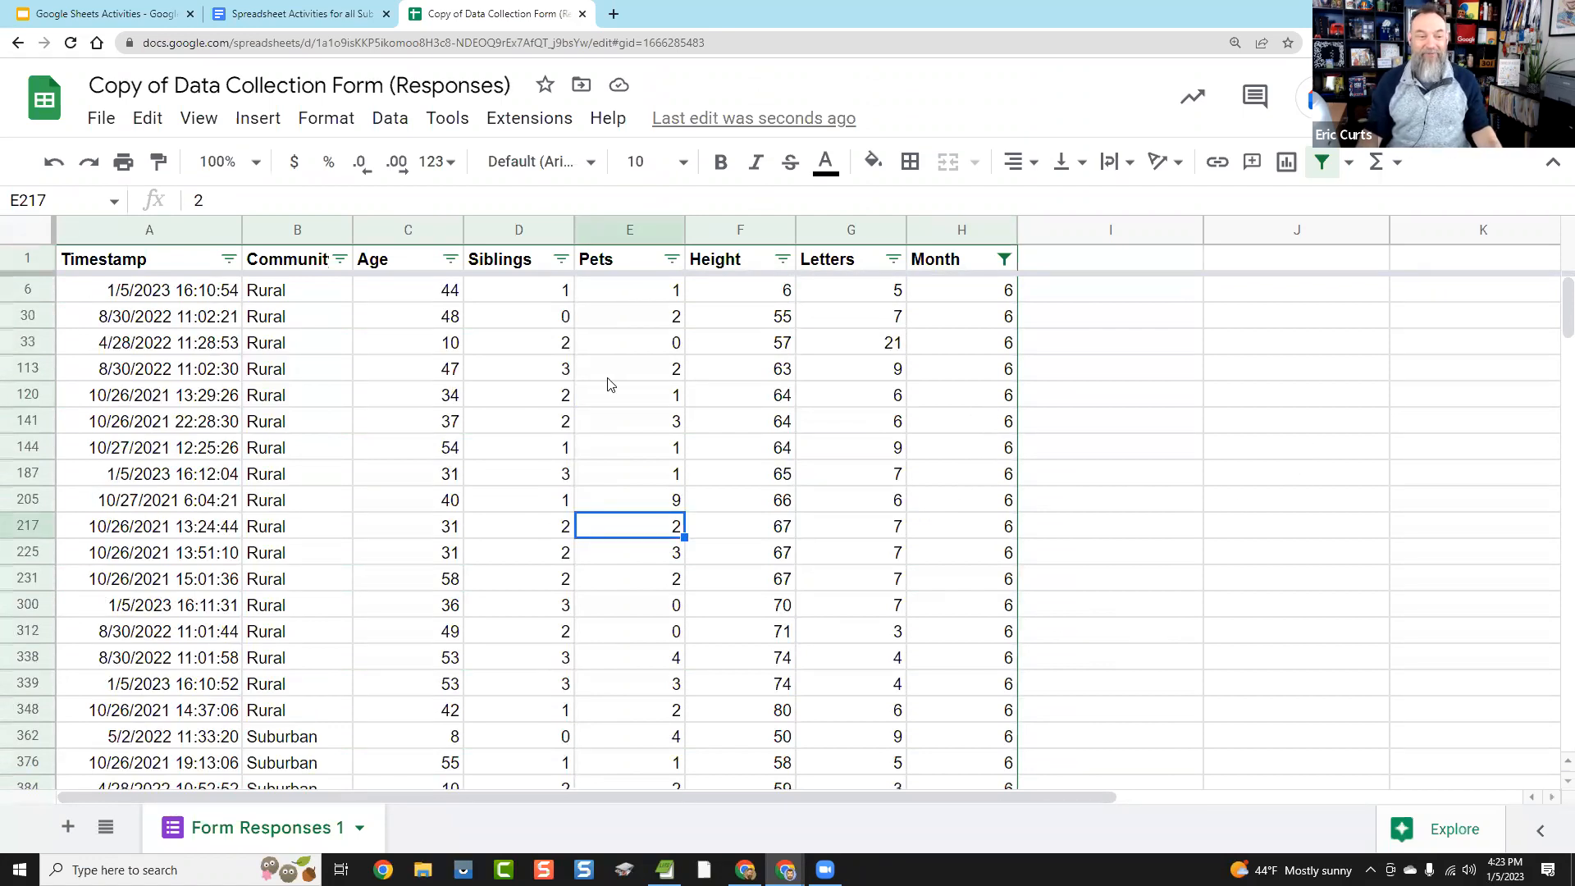
# Step: Exclude Rural and Urban in the Community filter, leaving only Suburban month-6 rows
pyautogui.click(341, 261)
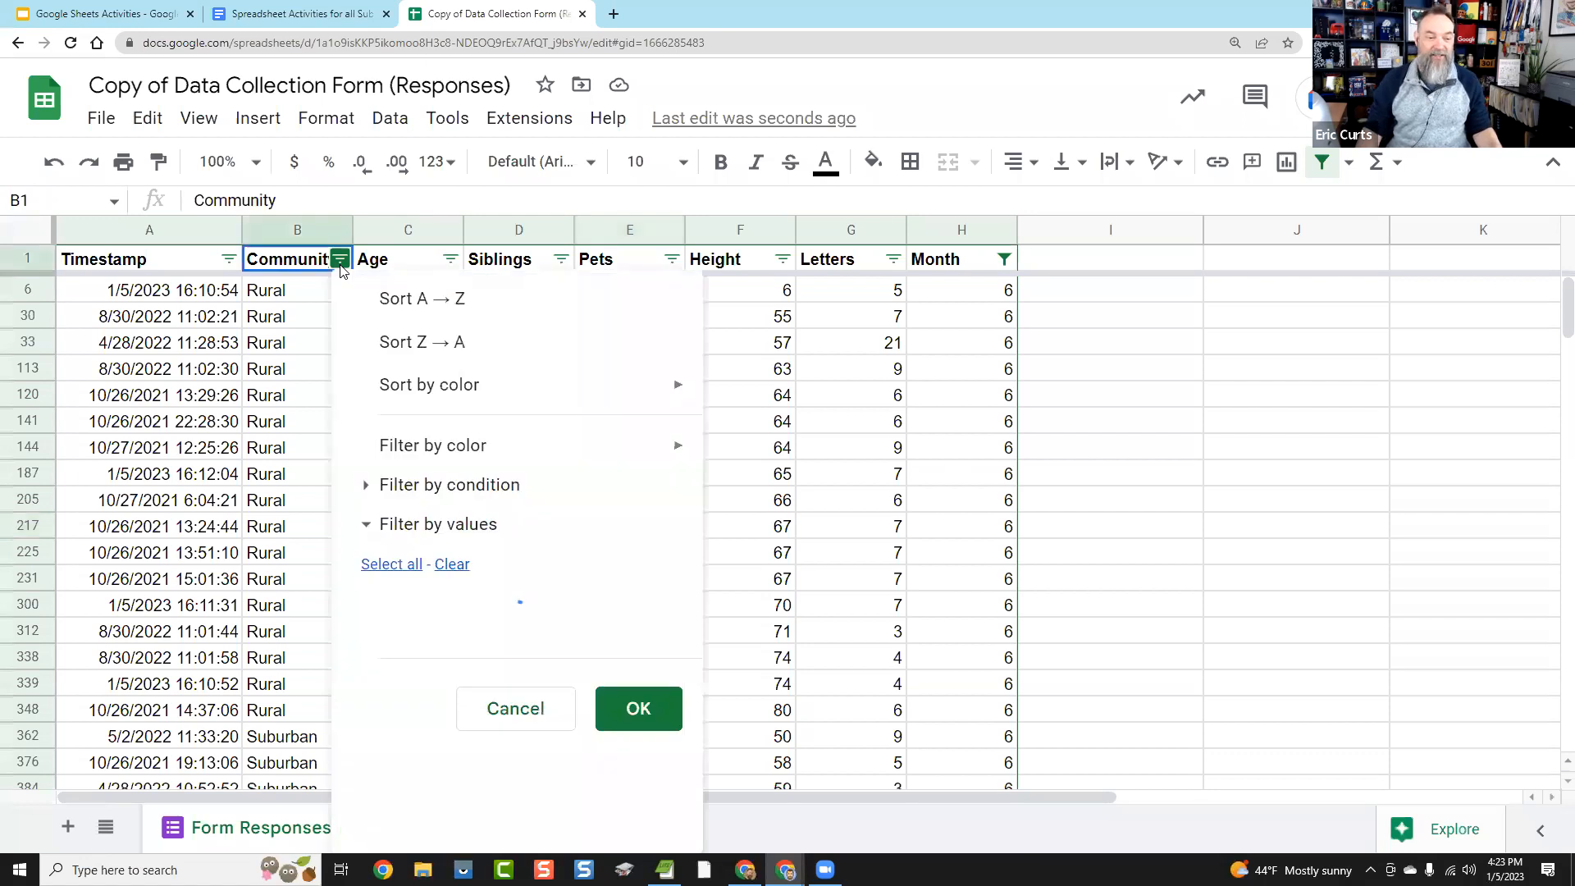
pyautogui.click(442, 674)
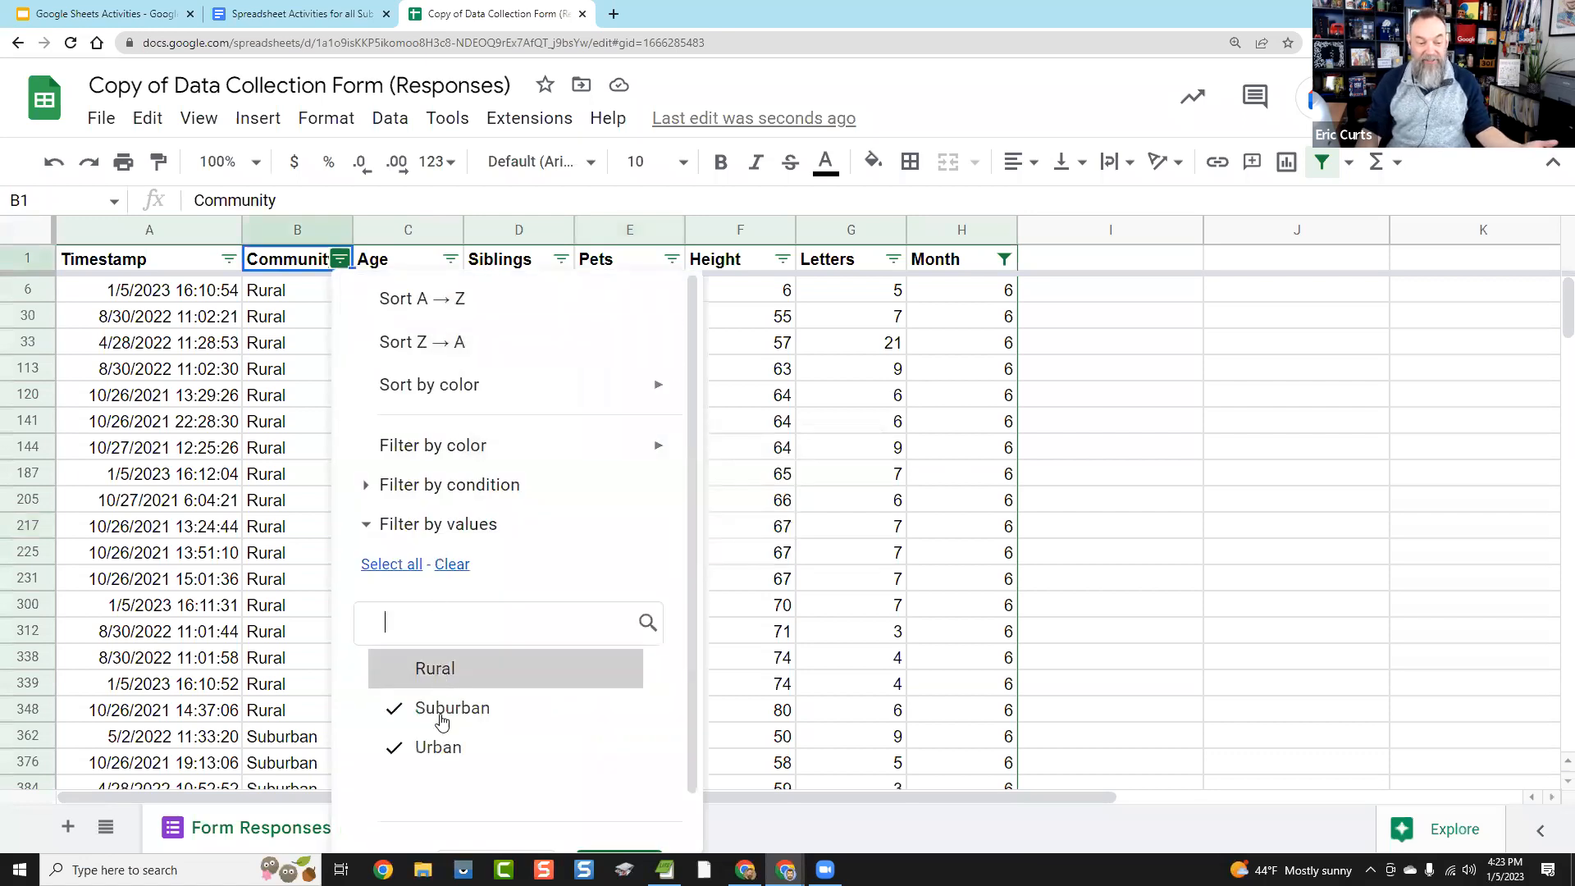
pyautogui.click(475, 745)
pyautogui.scroll(-1, 587, 742)
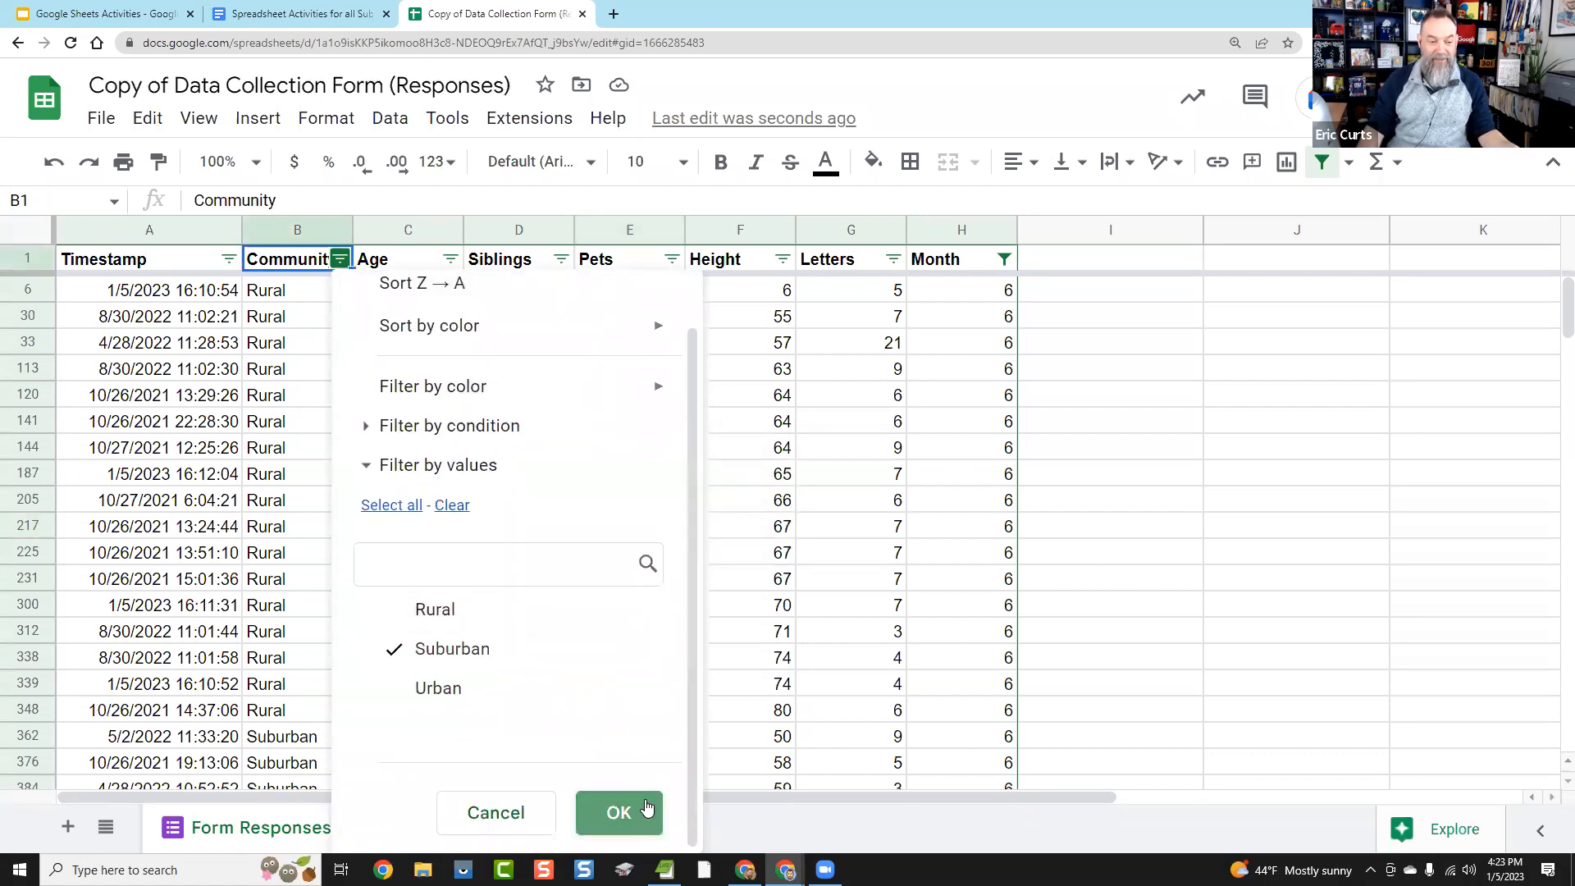
pyautogui.click(650, 807)
pyautogui.scroll(-3, 1552, 324)
pyautogui.scroll(3, 1552, 328)
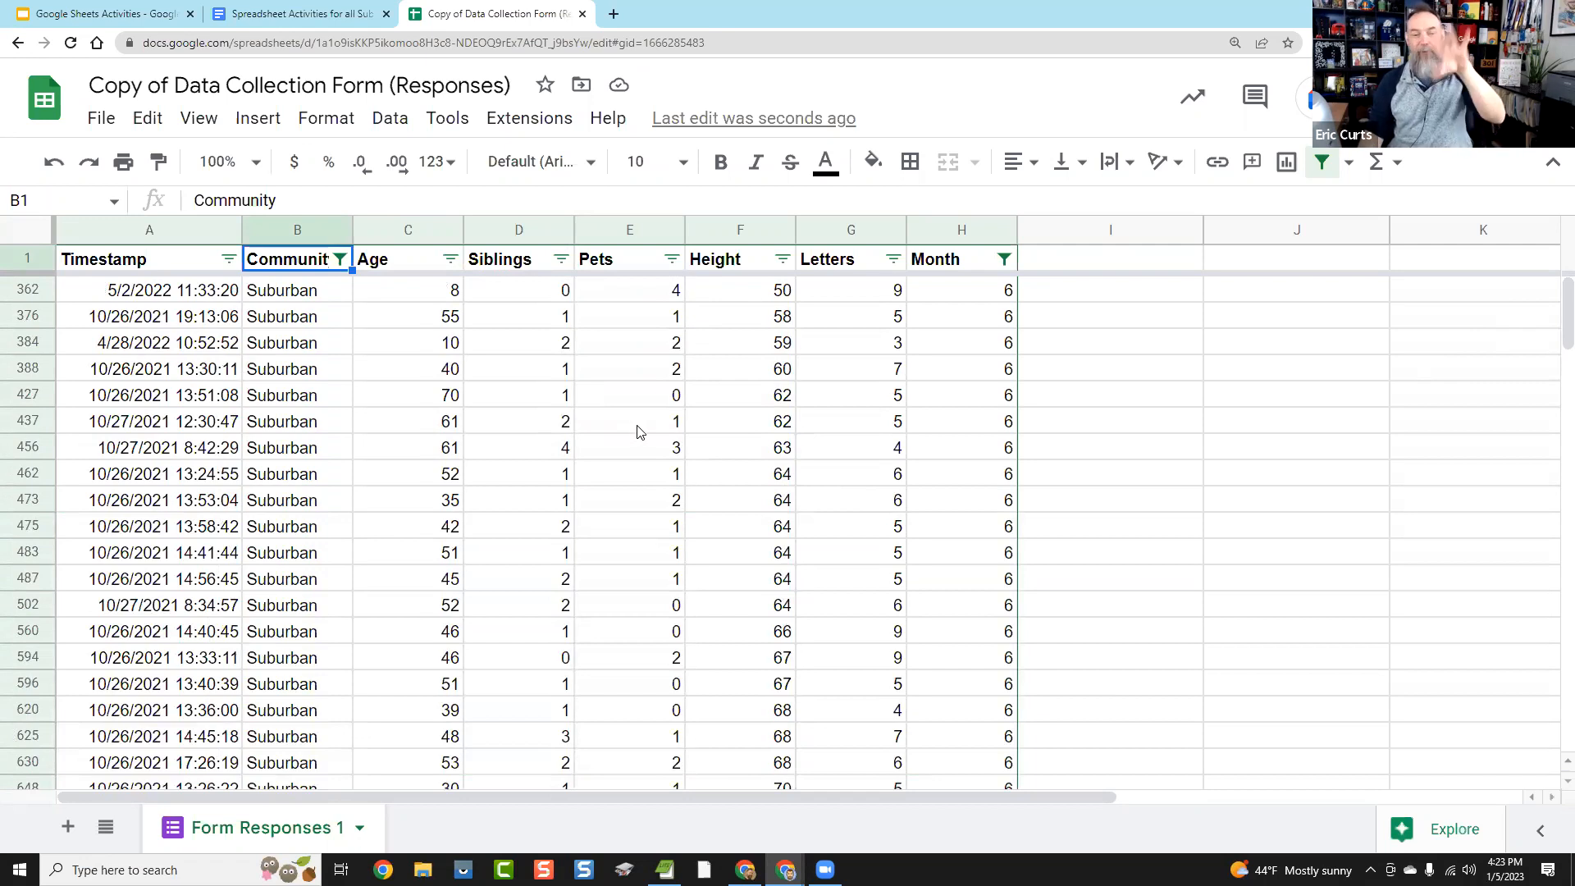
# Step: Remove the filter from the response data so every row shows again
pyautogui.click(391, 120)
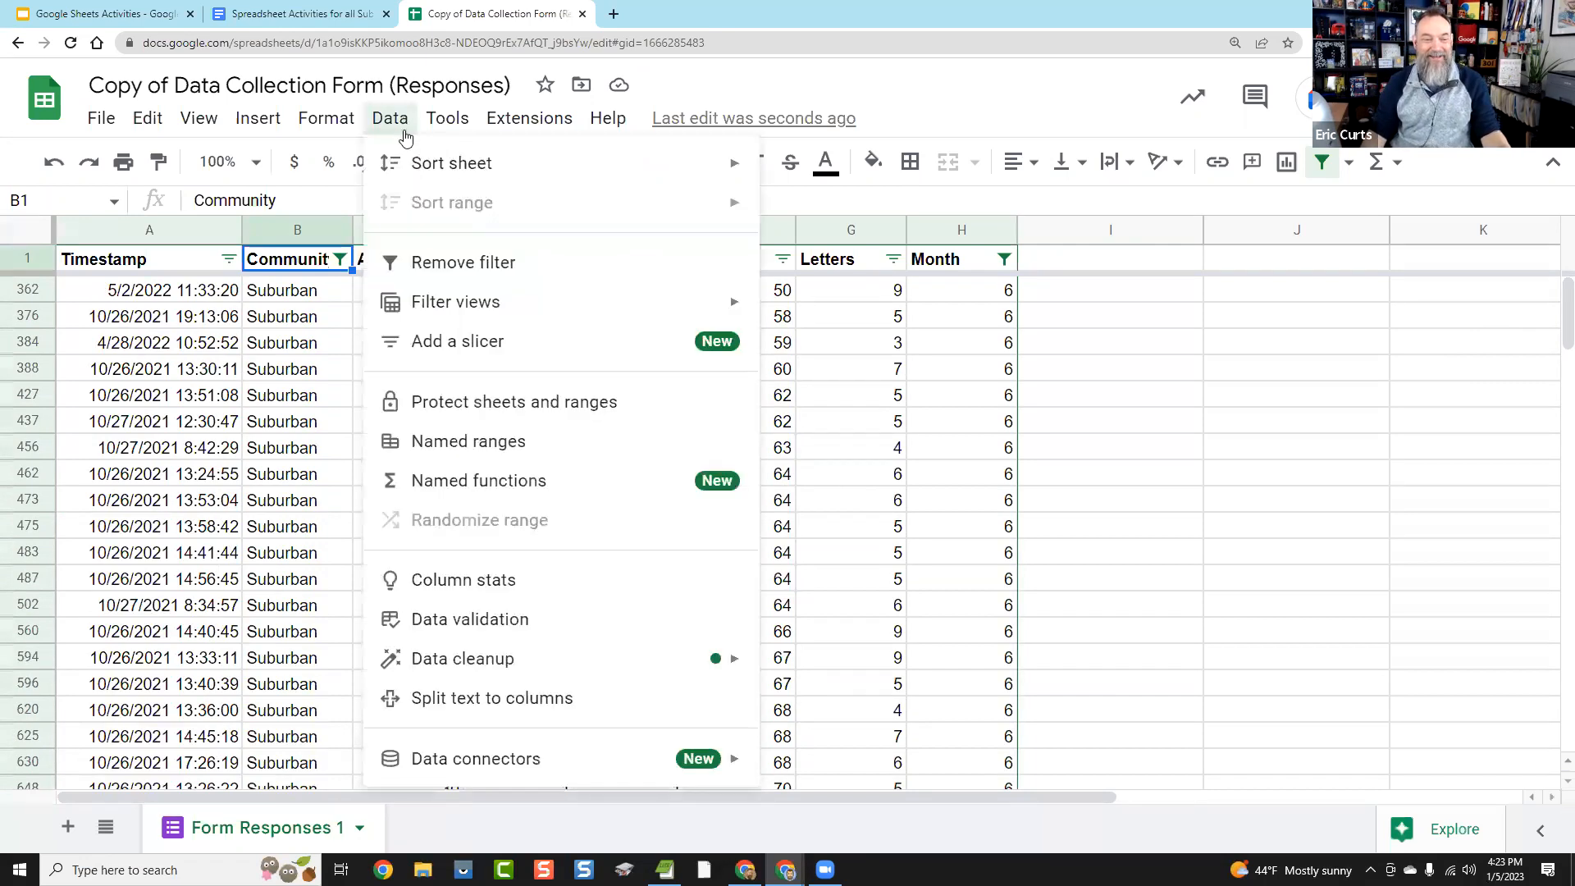
pyautogui.click(492, 273)
pyautogui.scroll(10, 1136, 552)
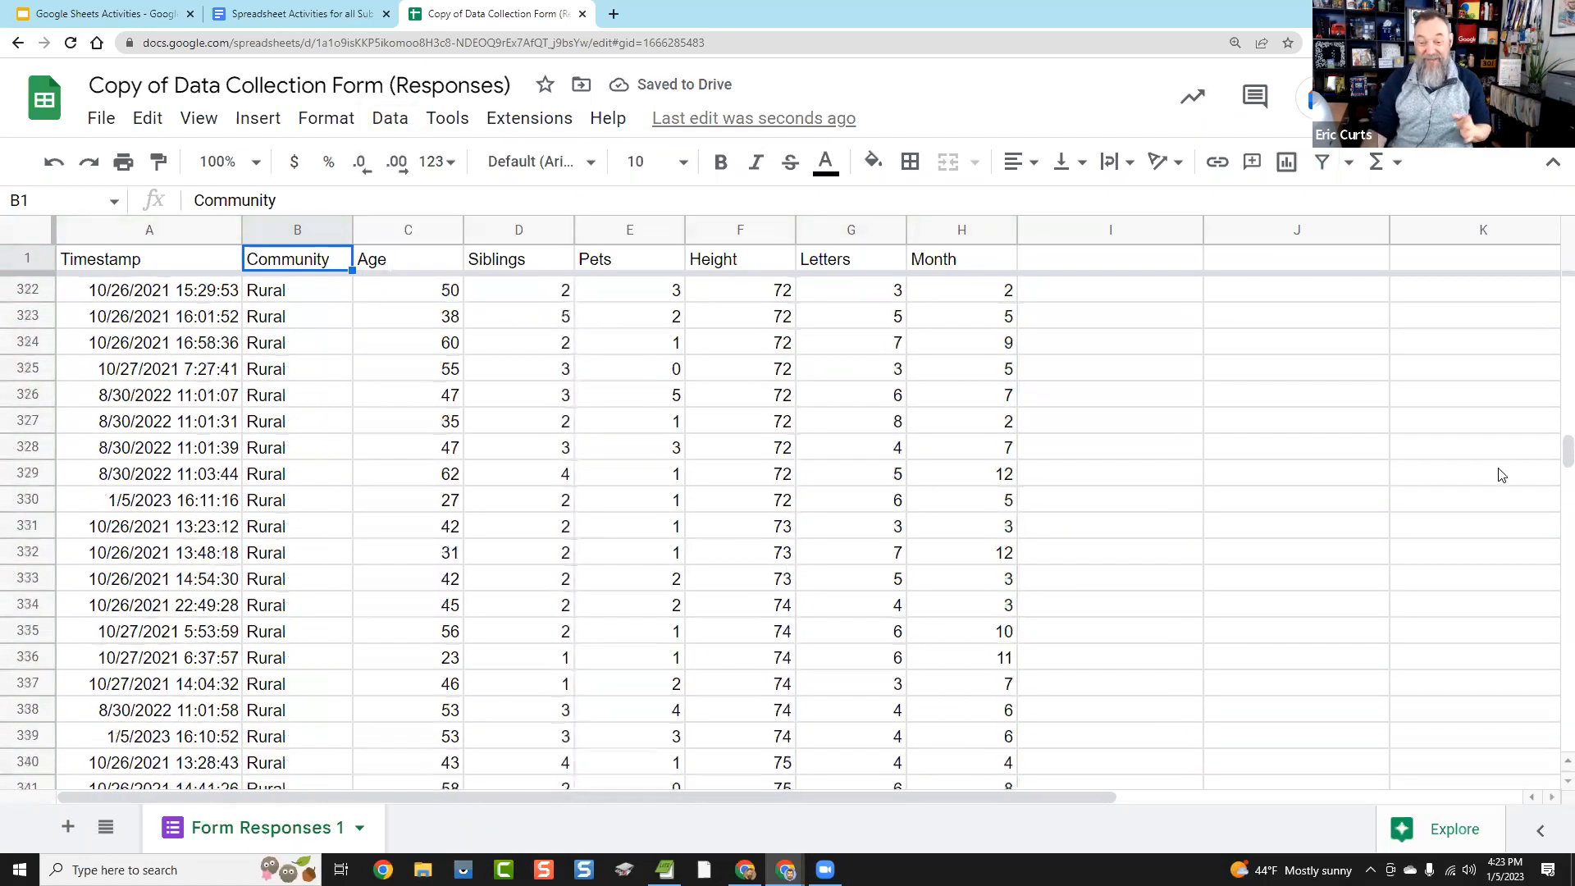
pyautogui.moveTo(1563, 456); pyautogui.dragTo(1564, 289)
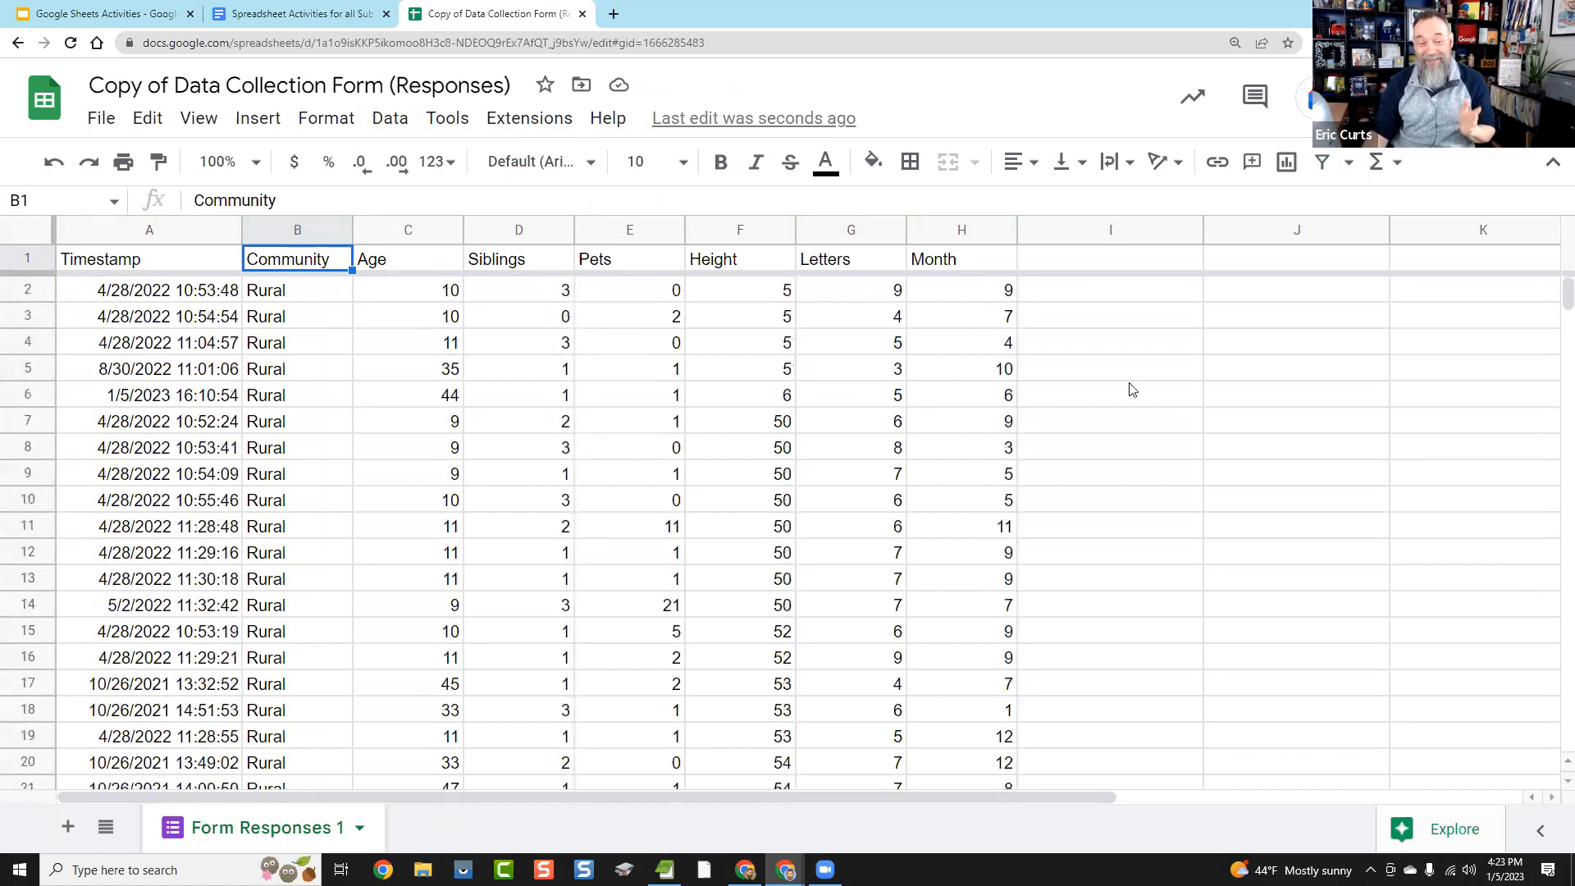
pyautogui.click(1100, 396)
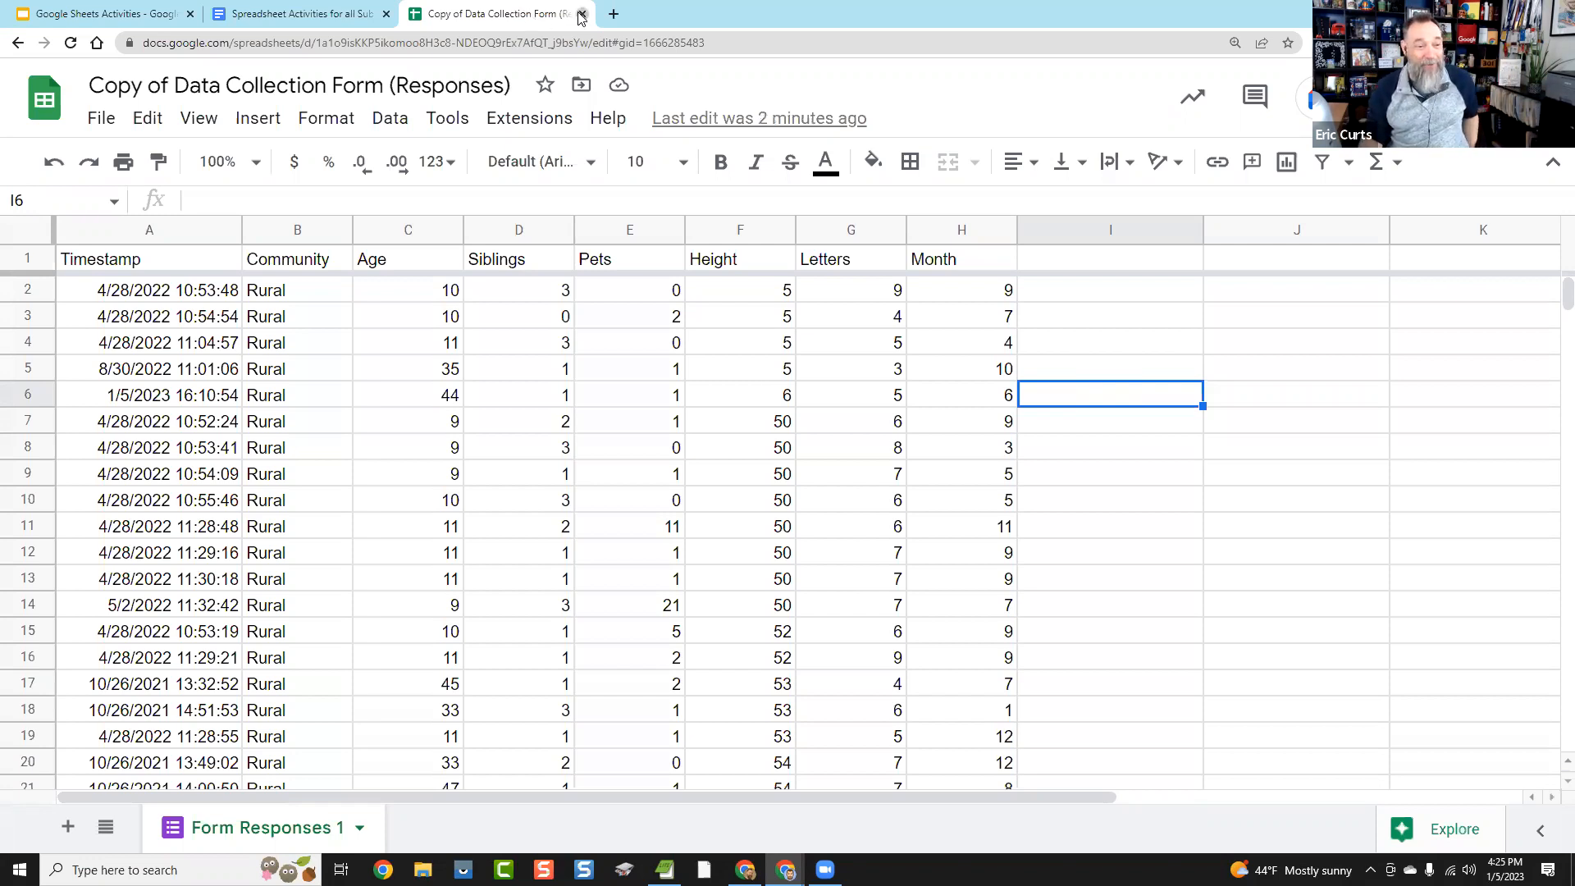
# Step: Close the spreadsheet, reset the Docs page zoom to 100%, and return to the slides
pyautogui.click(580, 15)
pyautogui.click(449, 343)
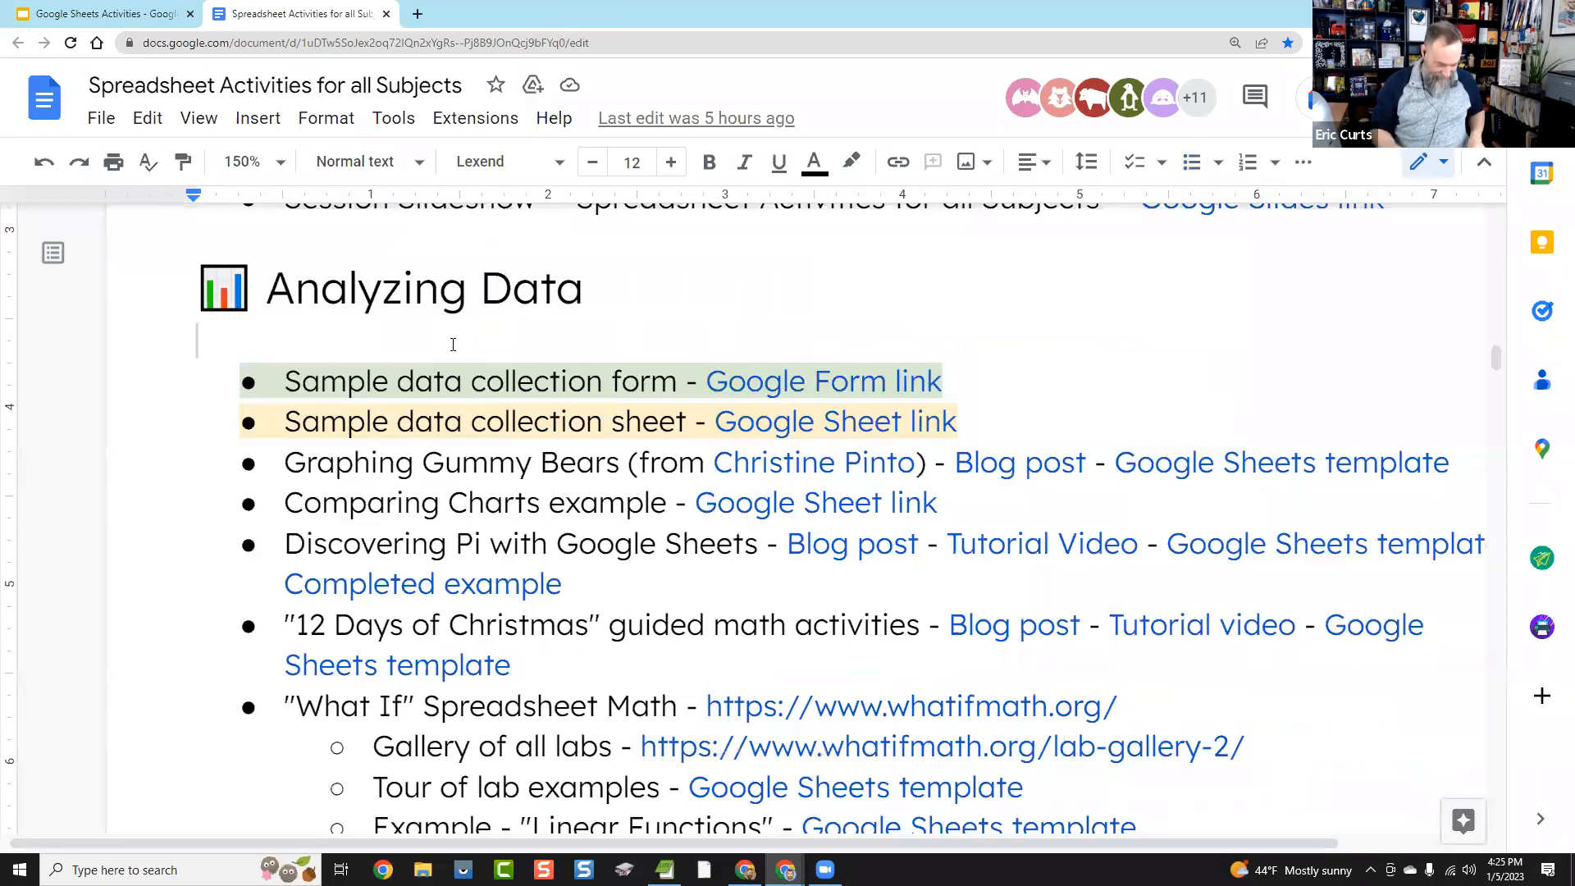
pyautogui.hotkey('ctrl', '0')
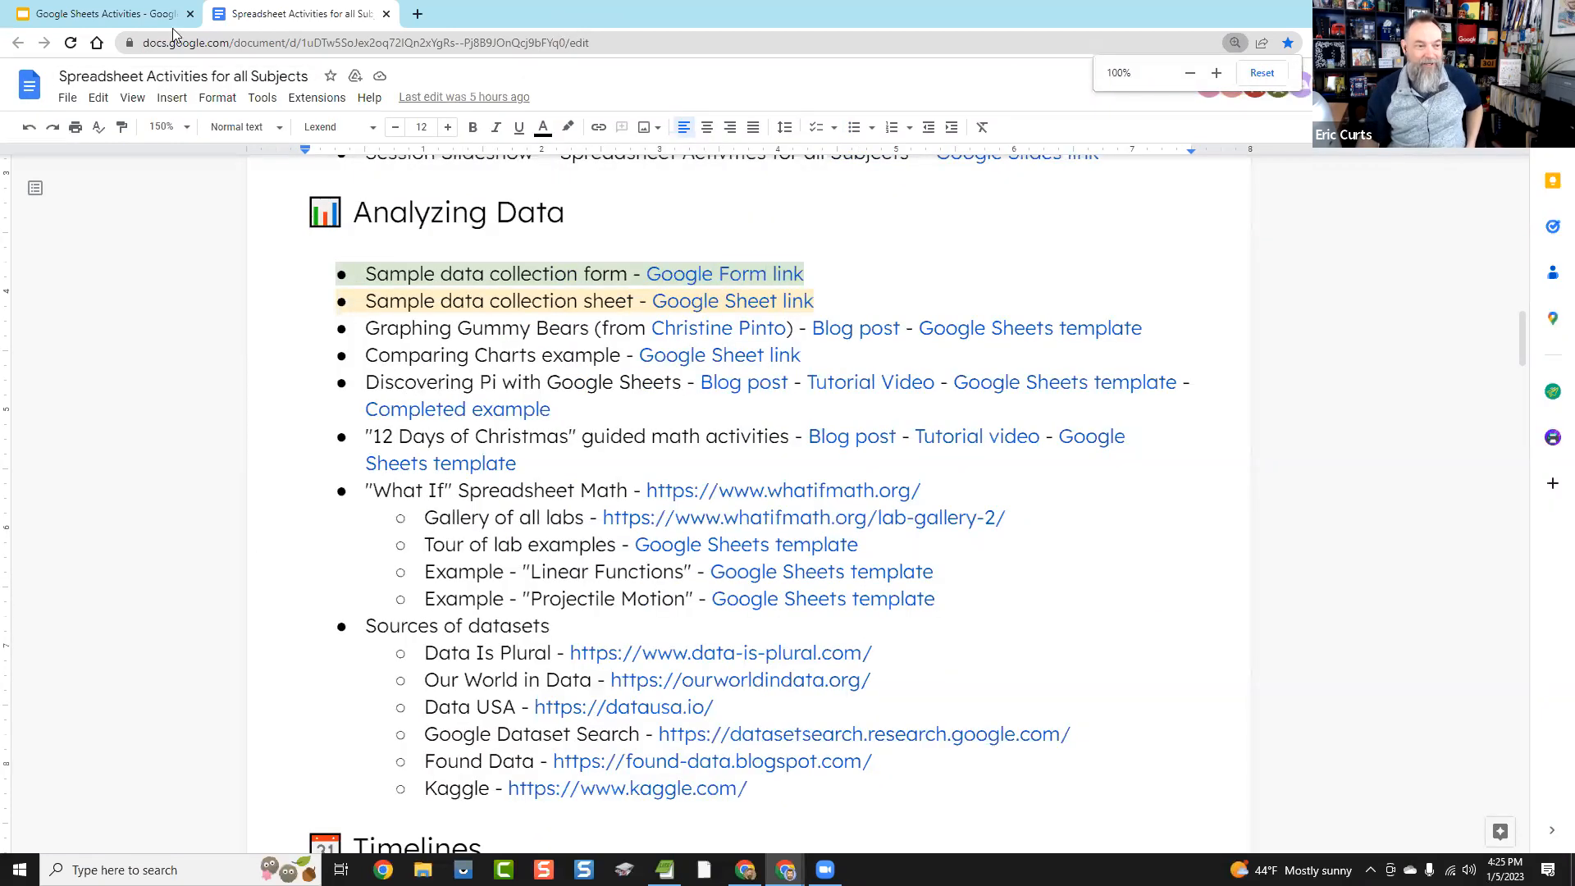
pyautogui.click(156, 15)
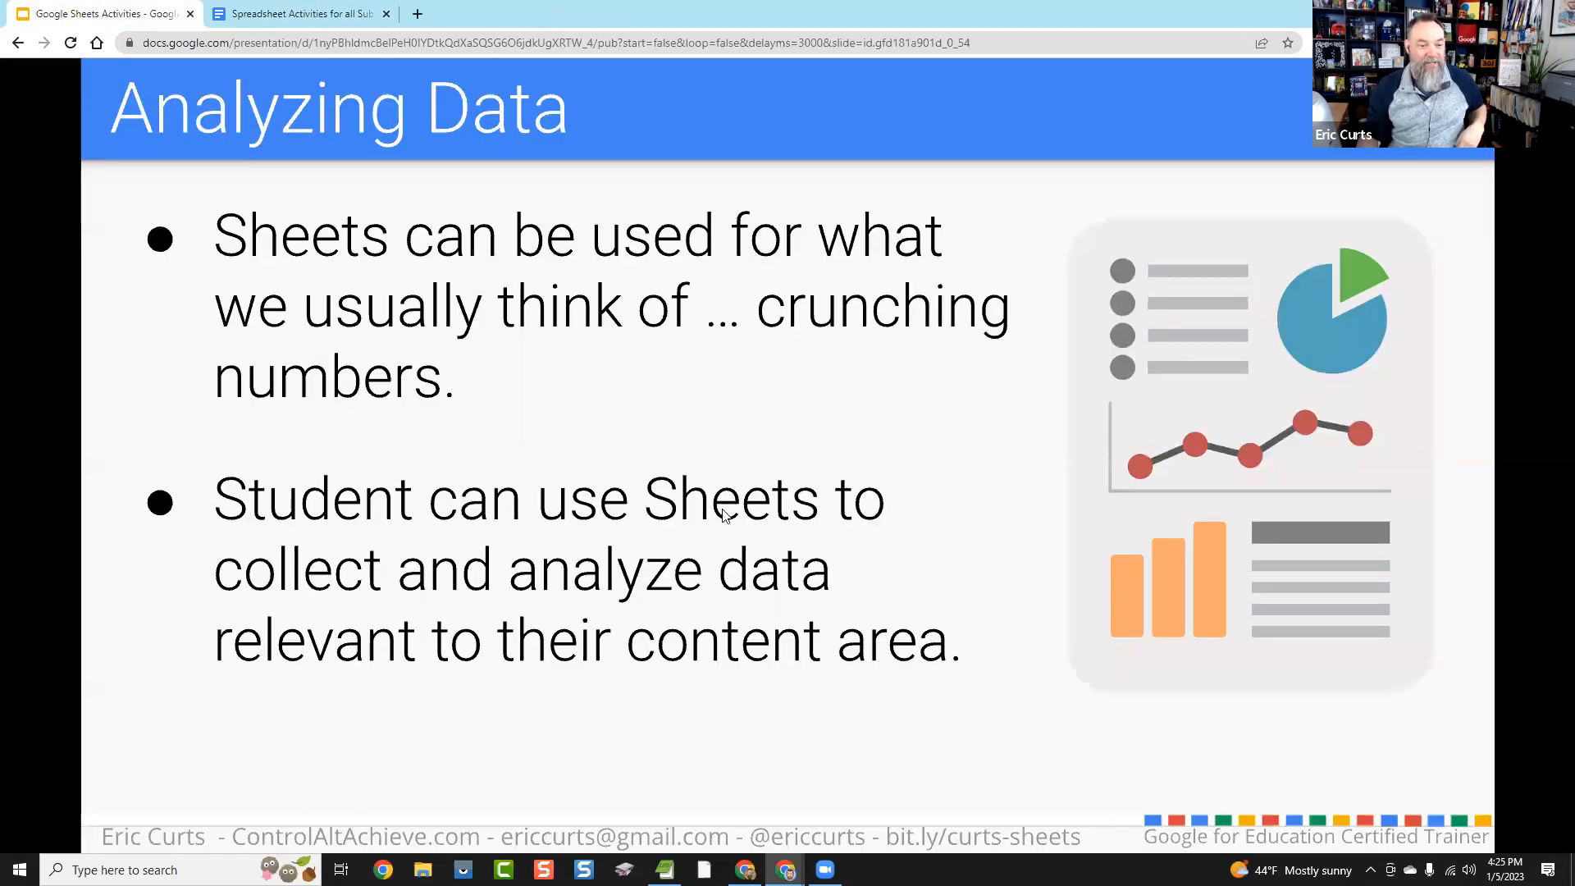
# Step: Advance from Analyzing Data through the Timelines slides to the Timeline template, then return to the document
pyautogui.click(702, 448)
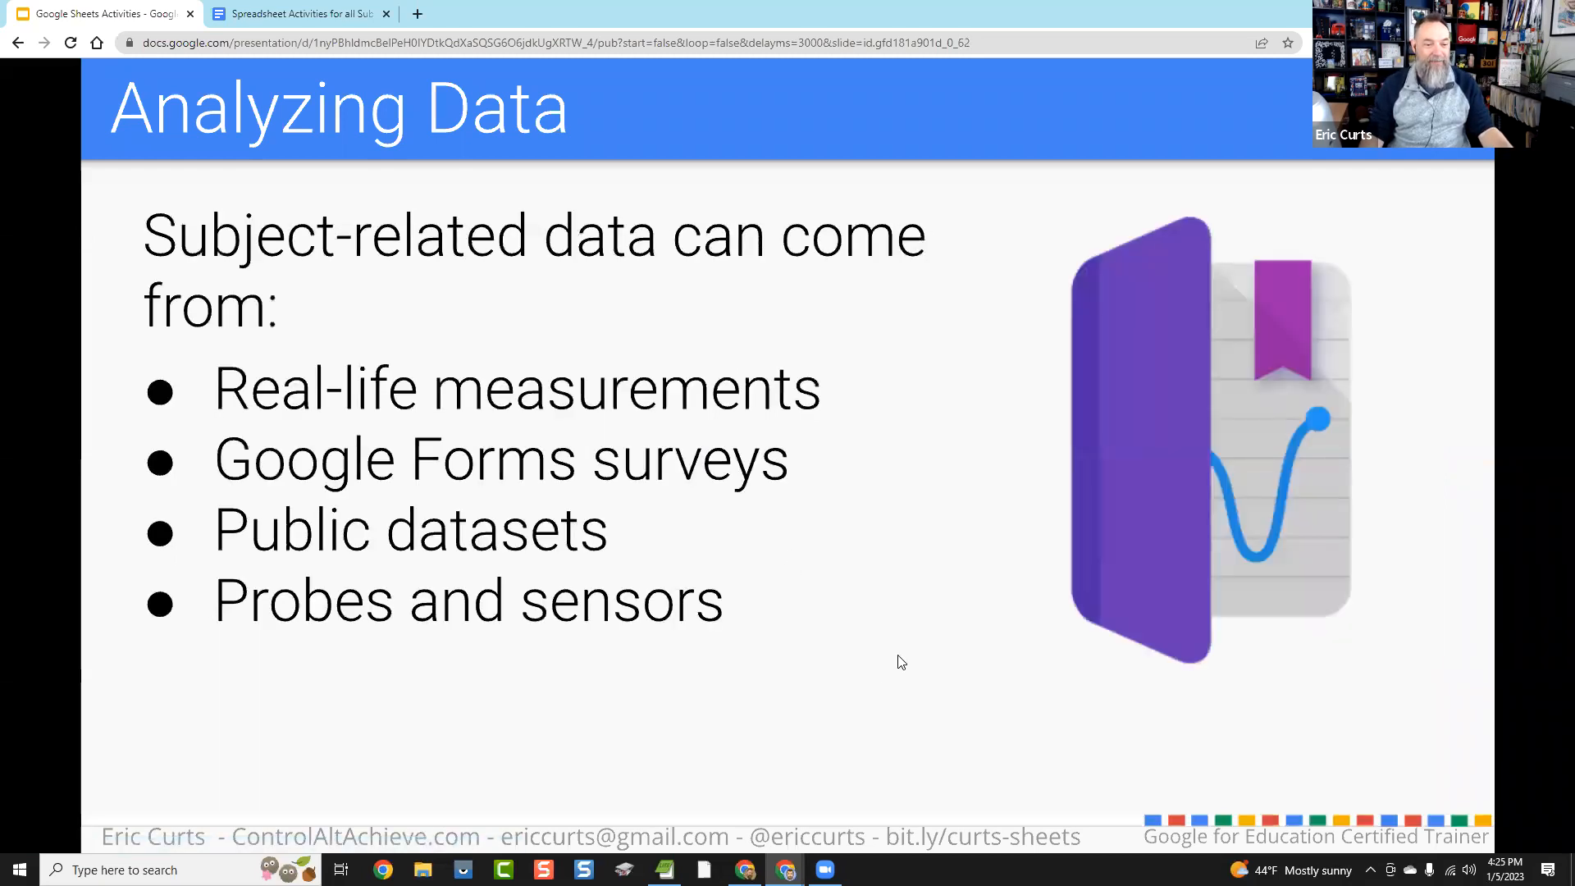
pyautogui.click(780, 681)
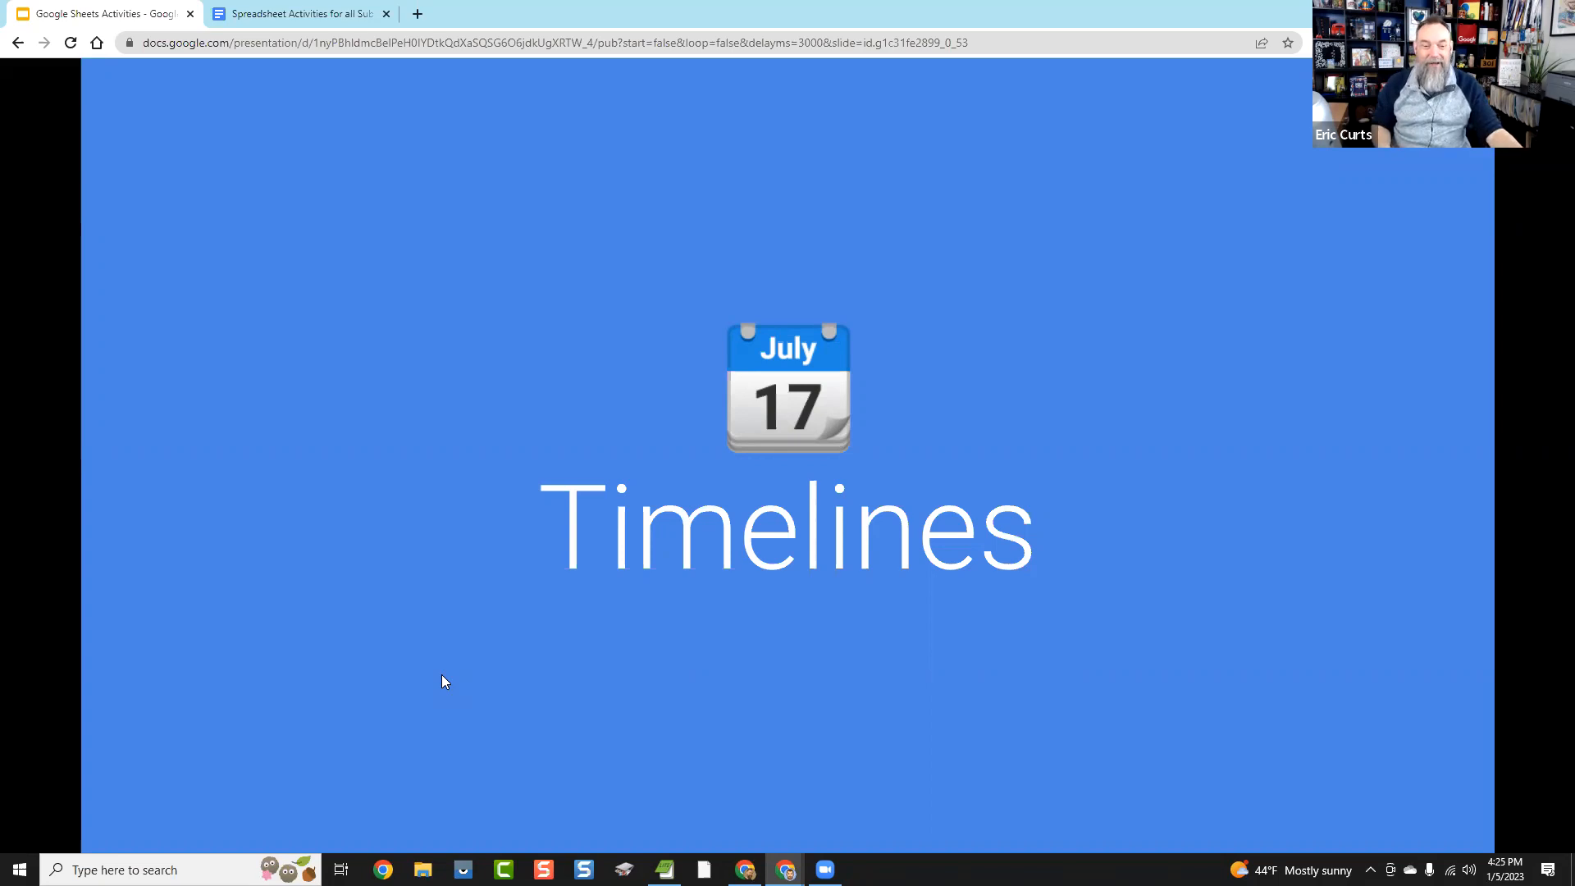
pyautogui.press('Right')
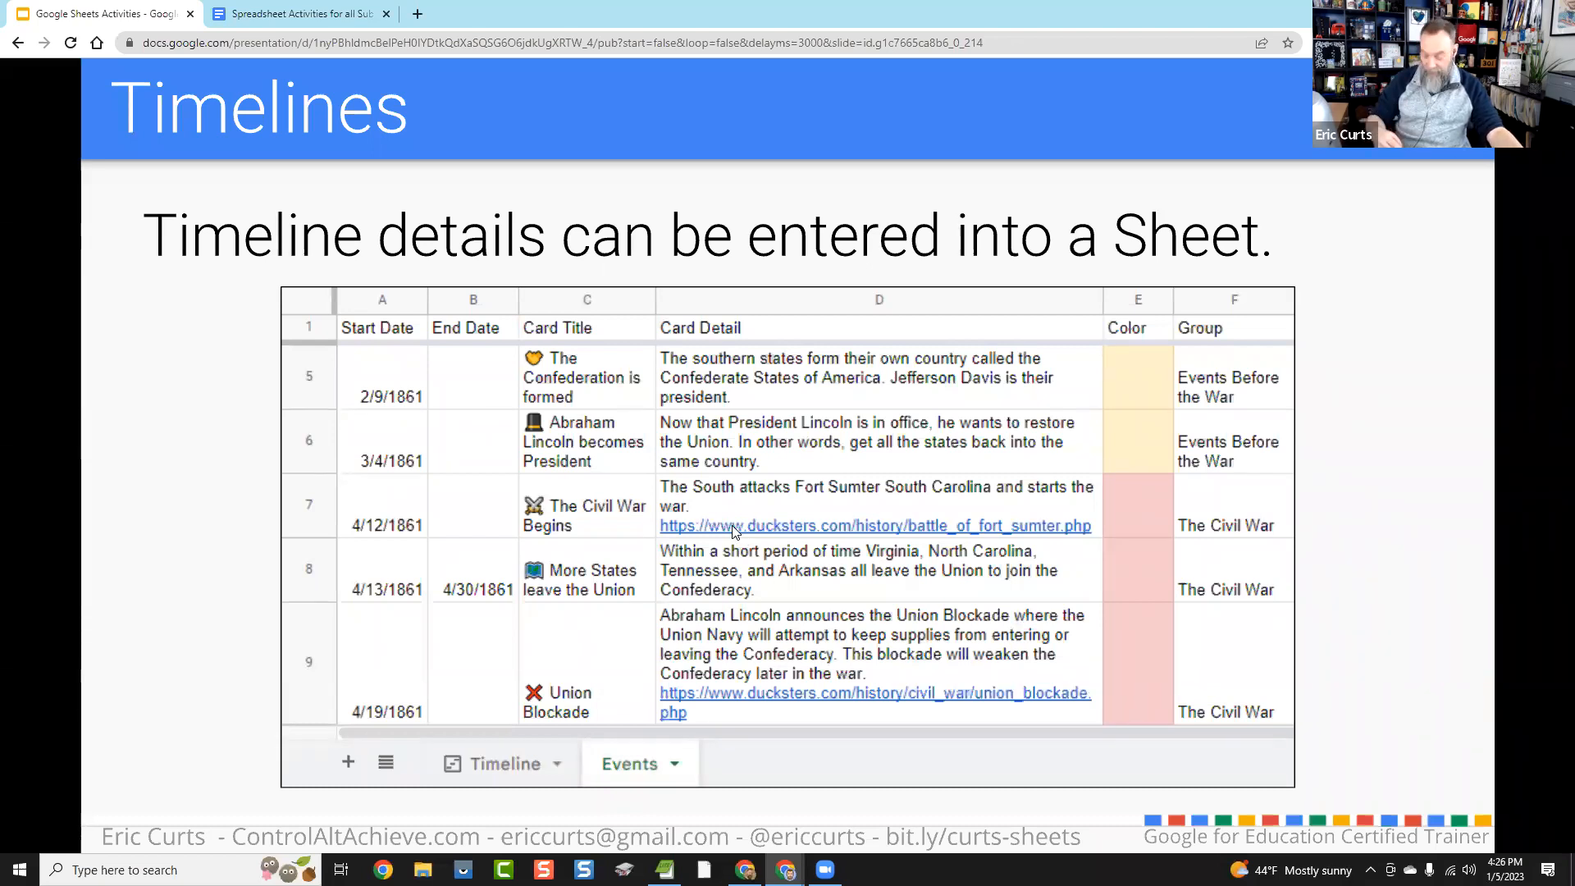
pyautogui.press('Right')
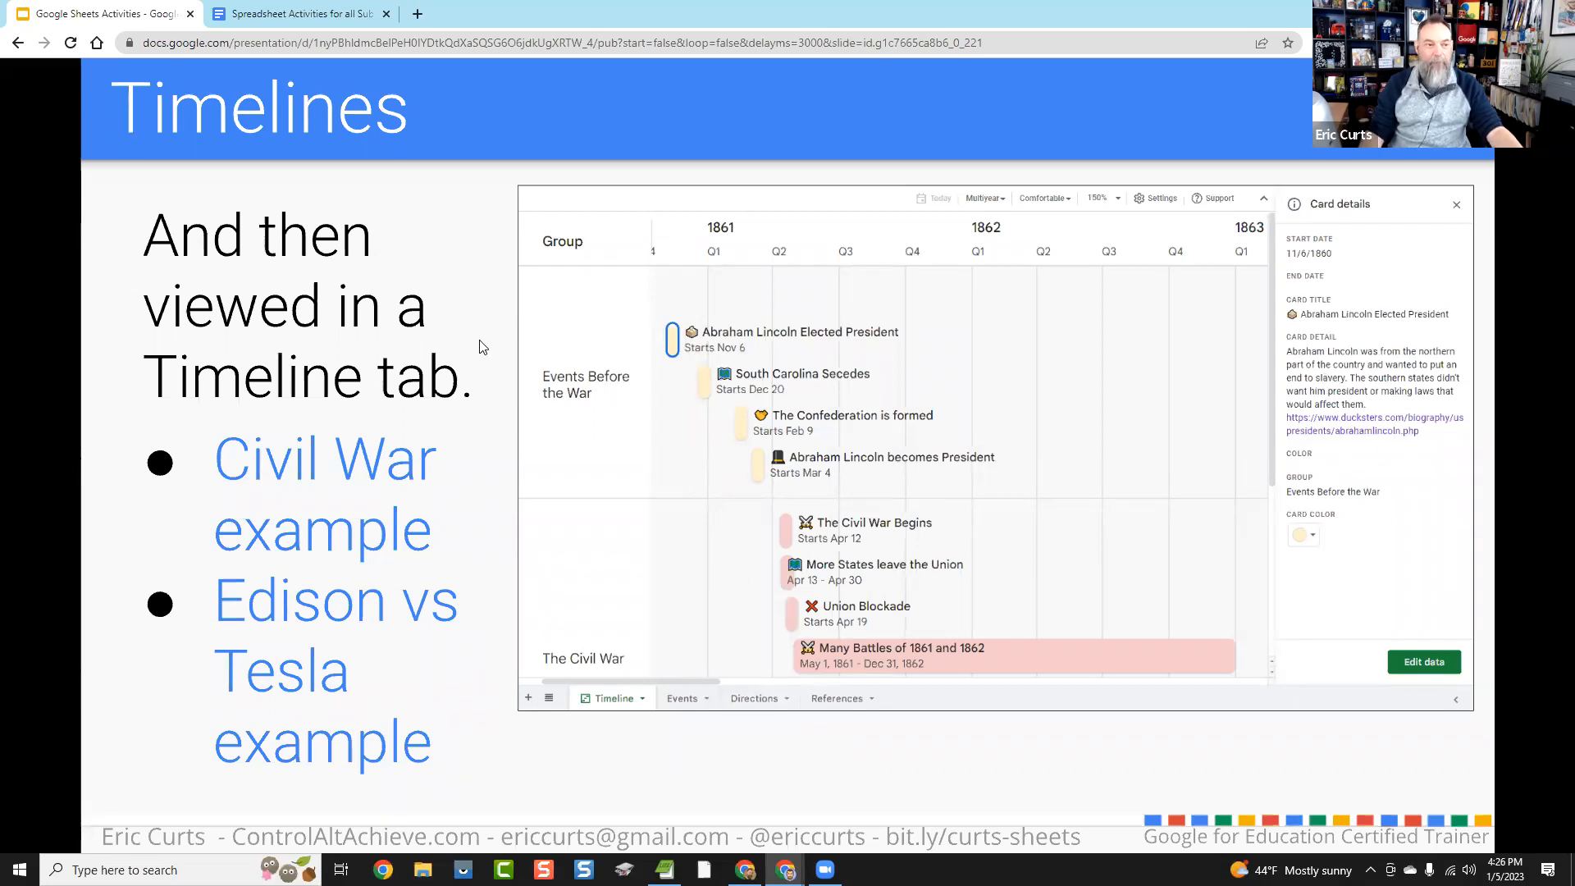
pyautogui.click(701, 765)
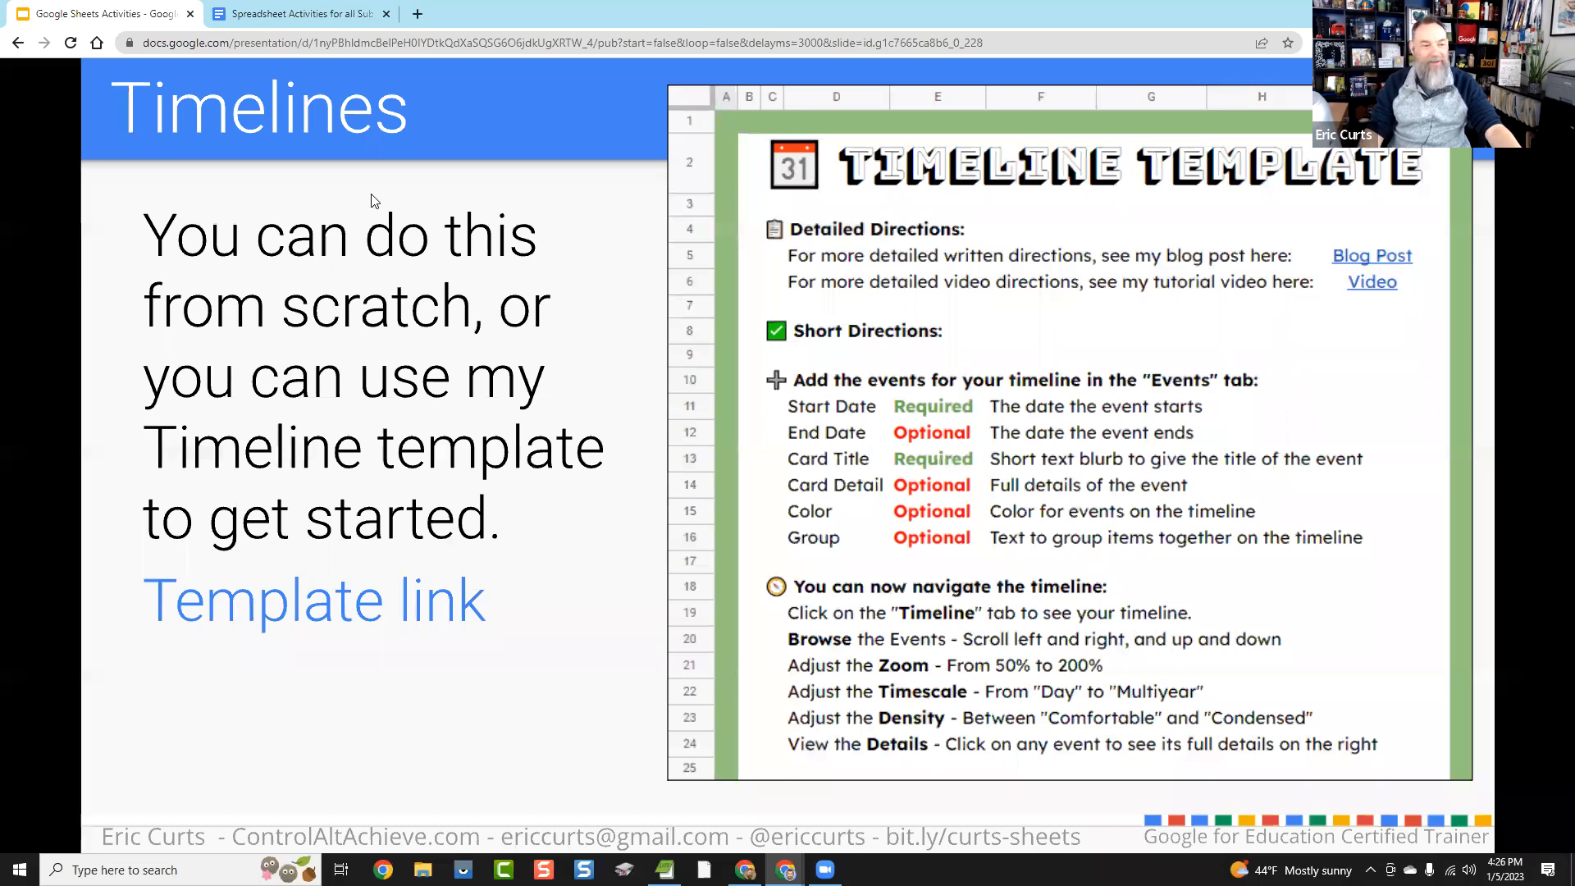
pyautogui.click(312, 12)
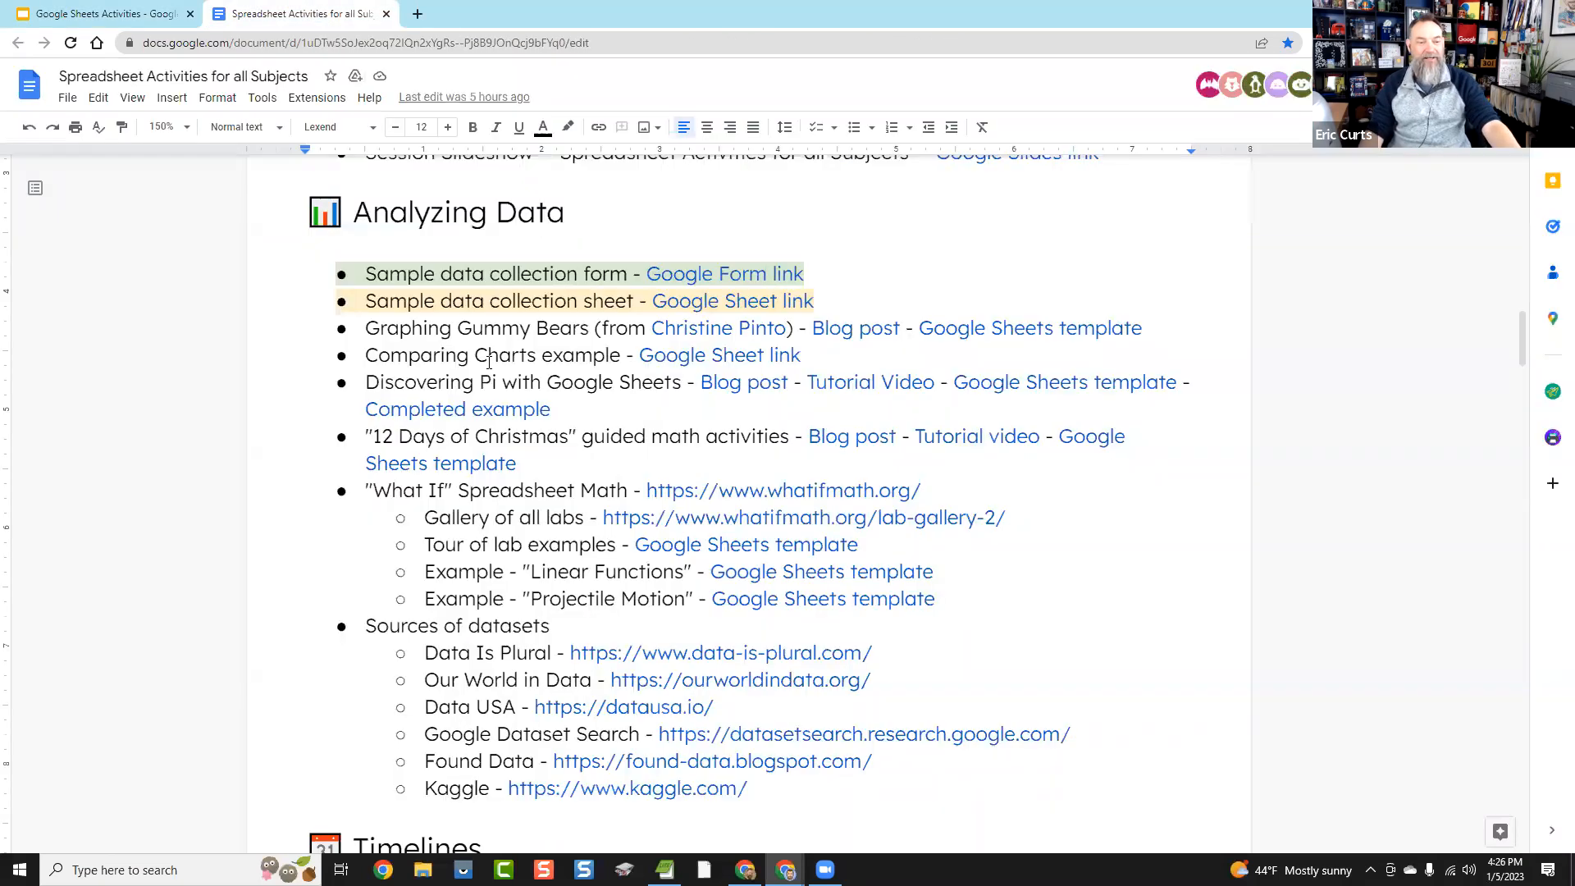
# Step: Preview the Blog post and Tutorial video links, then point out the Civil War Timeline example
pyautogui.scroll(-8, 512, 525)
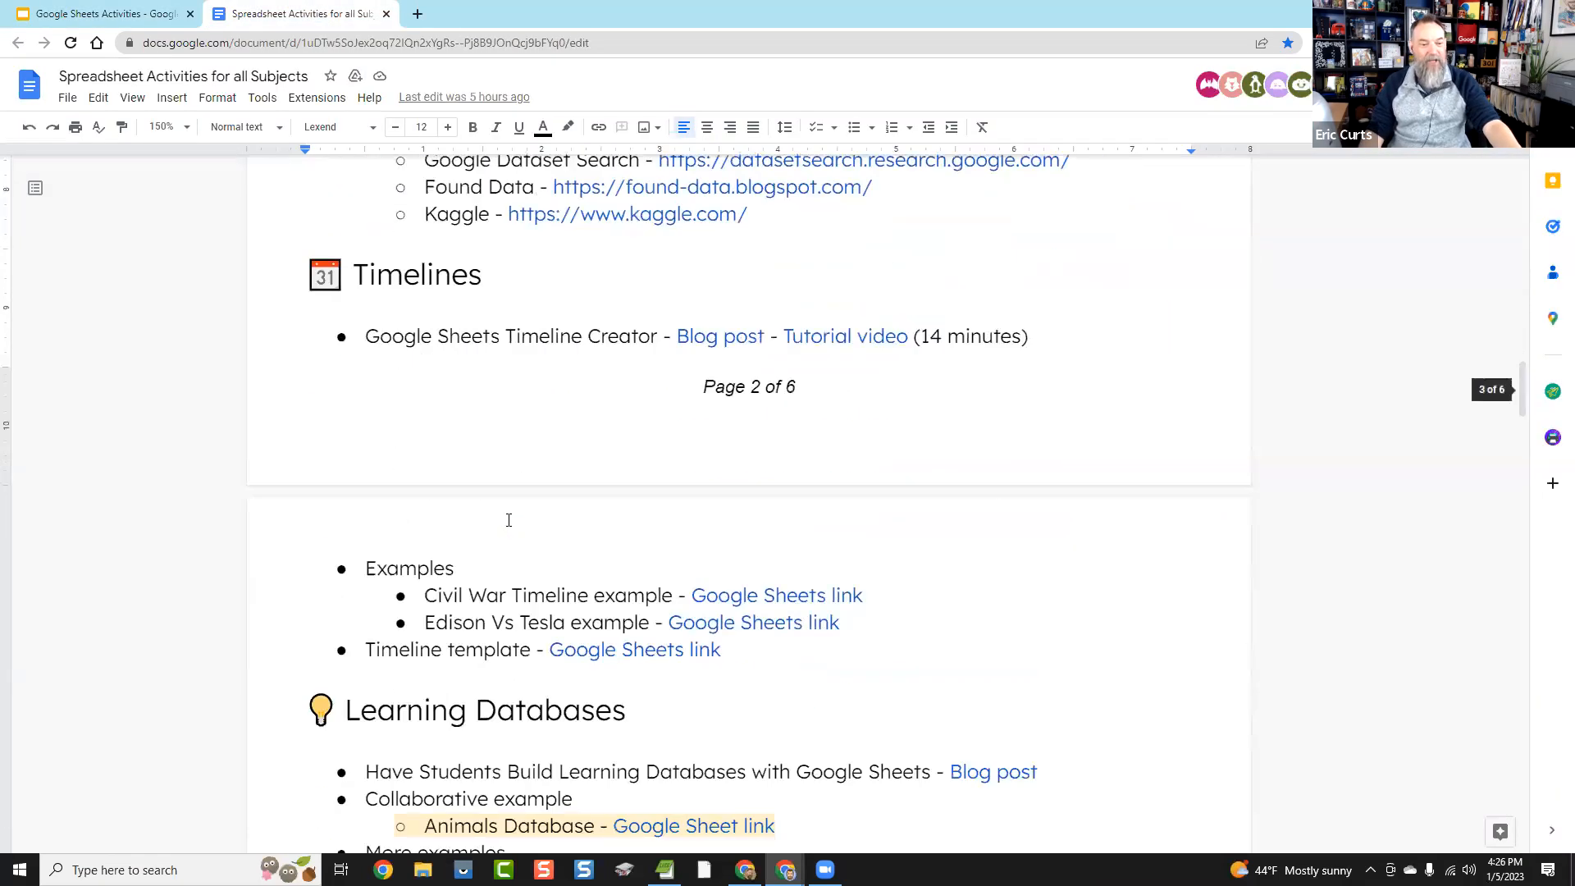
pyautogui.click(712, 250)
pyautogui.click(849, 253)
pyautogui.click(598, 254)
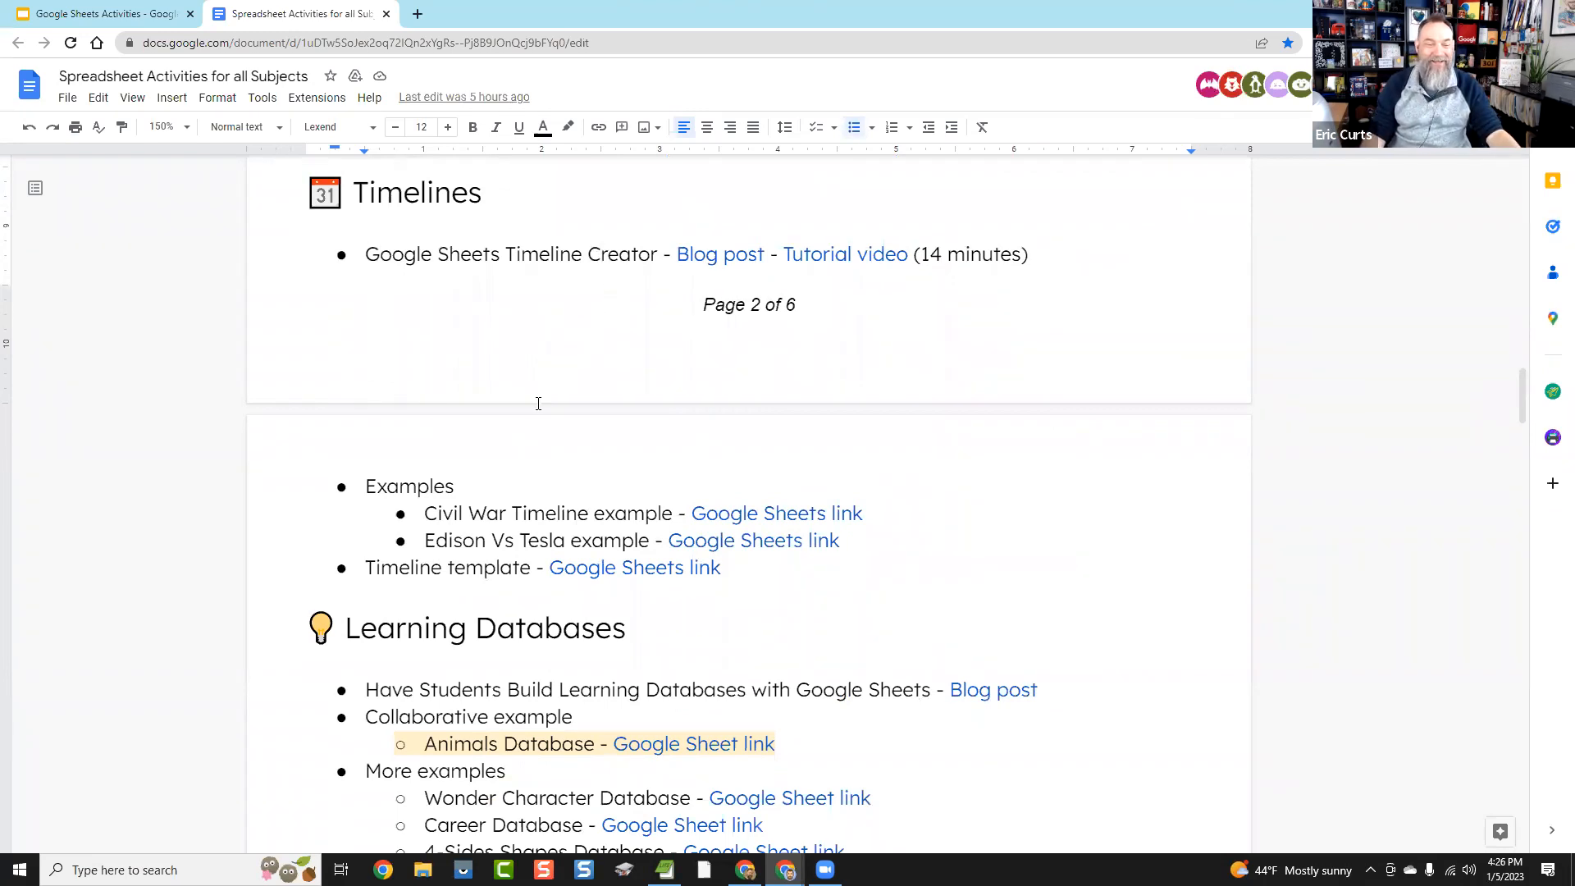
pyautogui.click(424, 483)
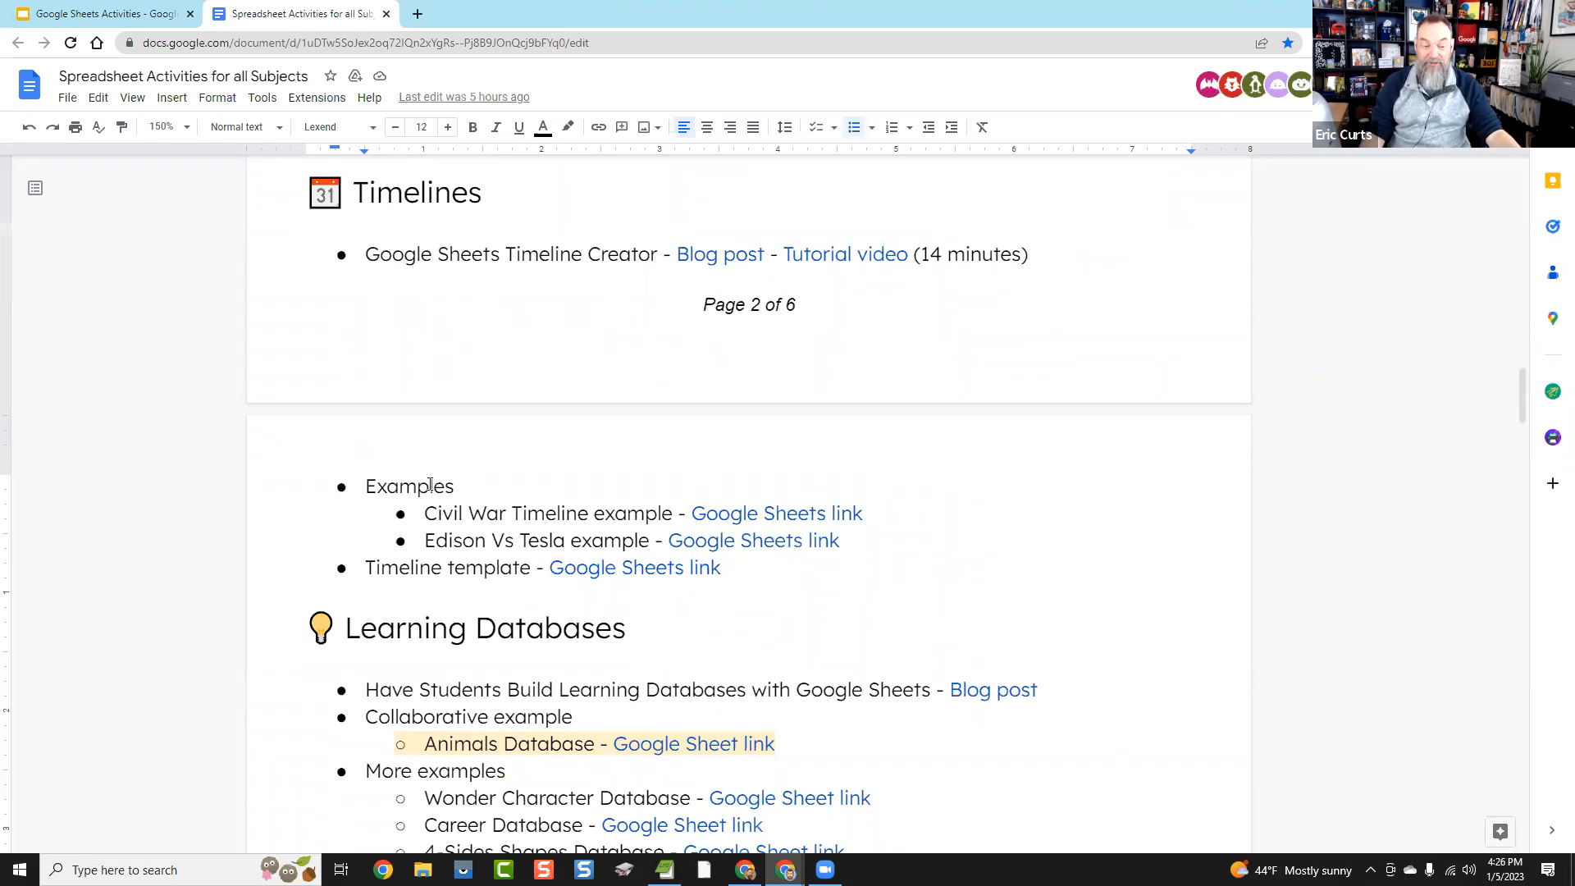
pyautogui.click(522, 515)
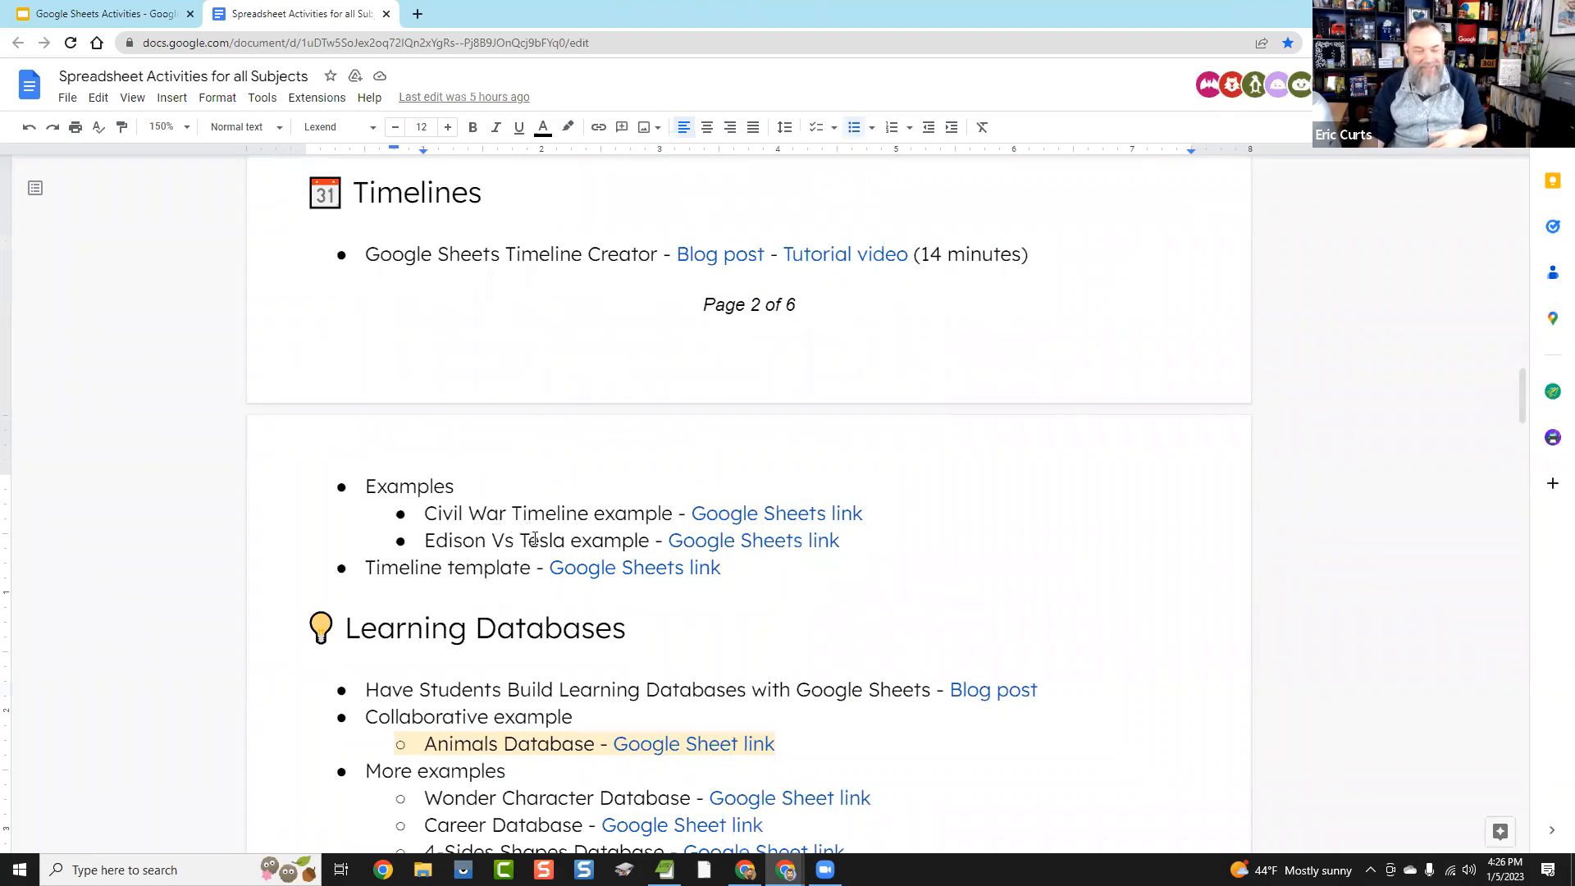
# Step: Make a copy of the Civil War Timeline example sheet and return to the activities document
pyautogui.click(727, 517)
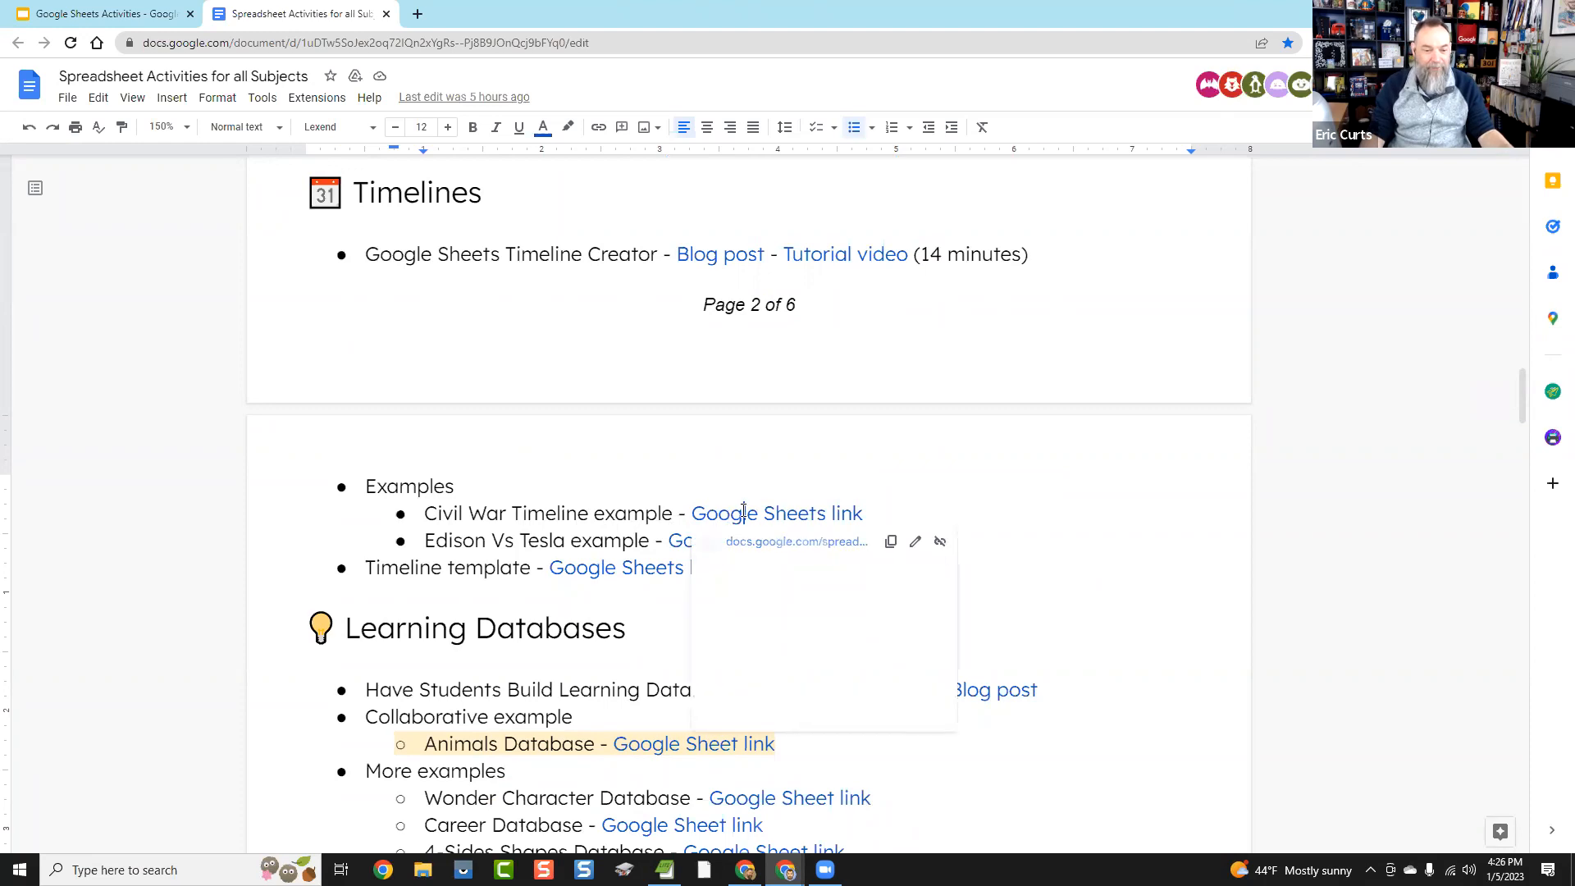
pyautogui.click(567, 538)
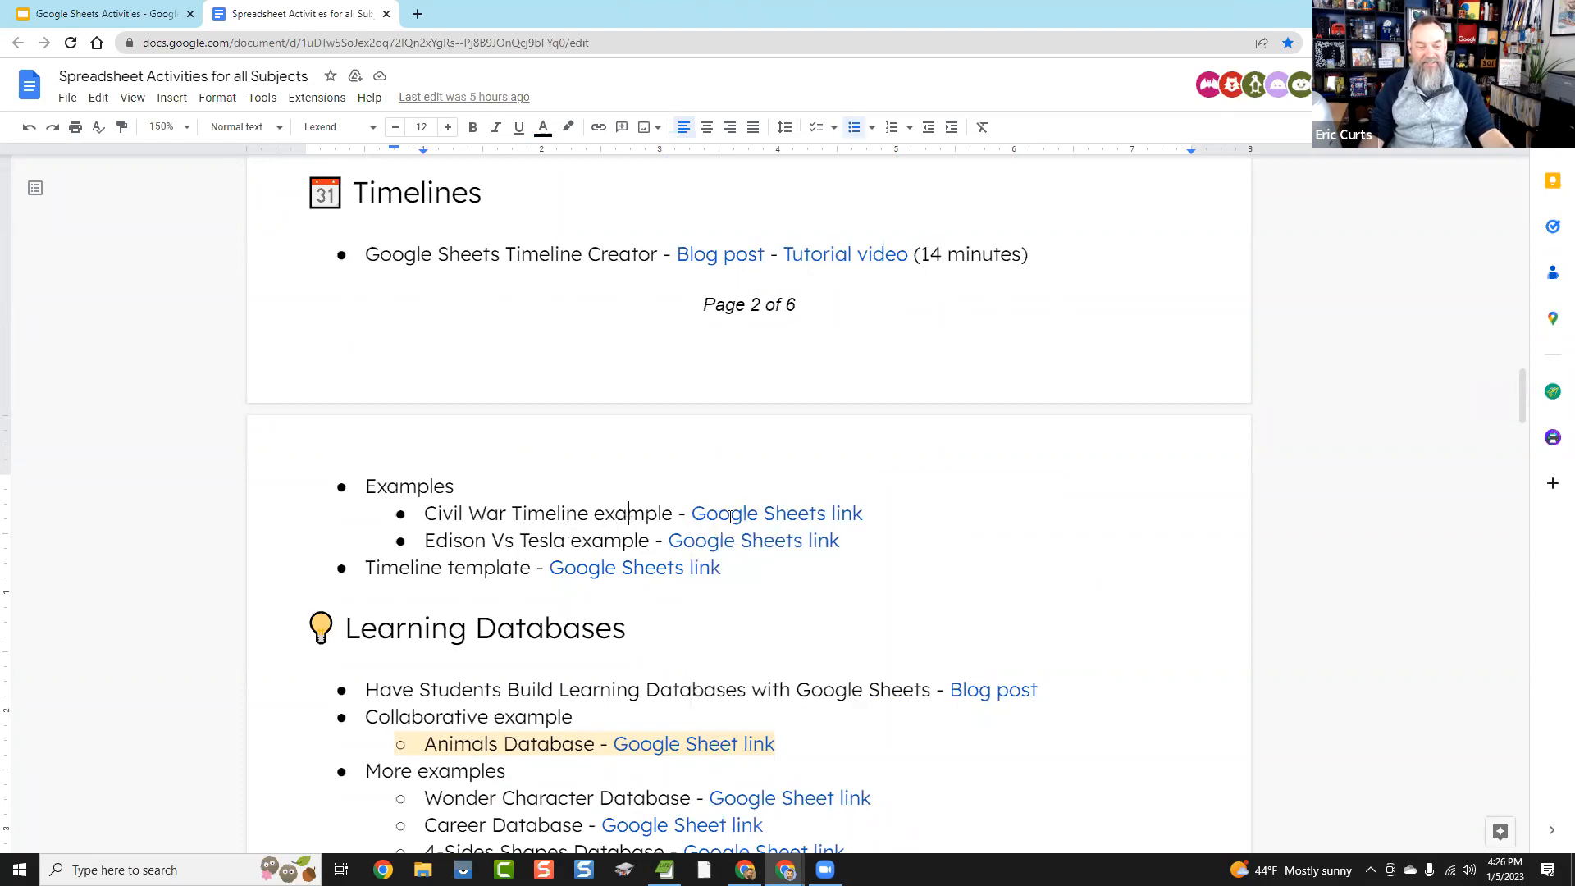
pyautogui.click(757, 515)
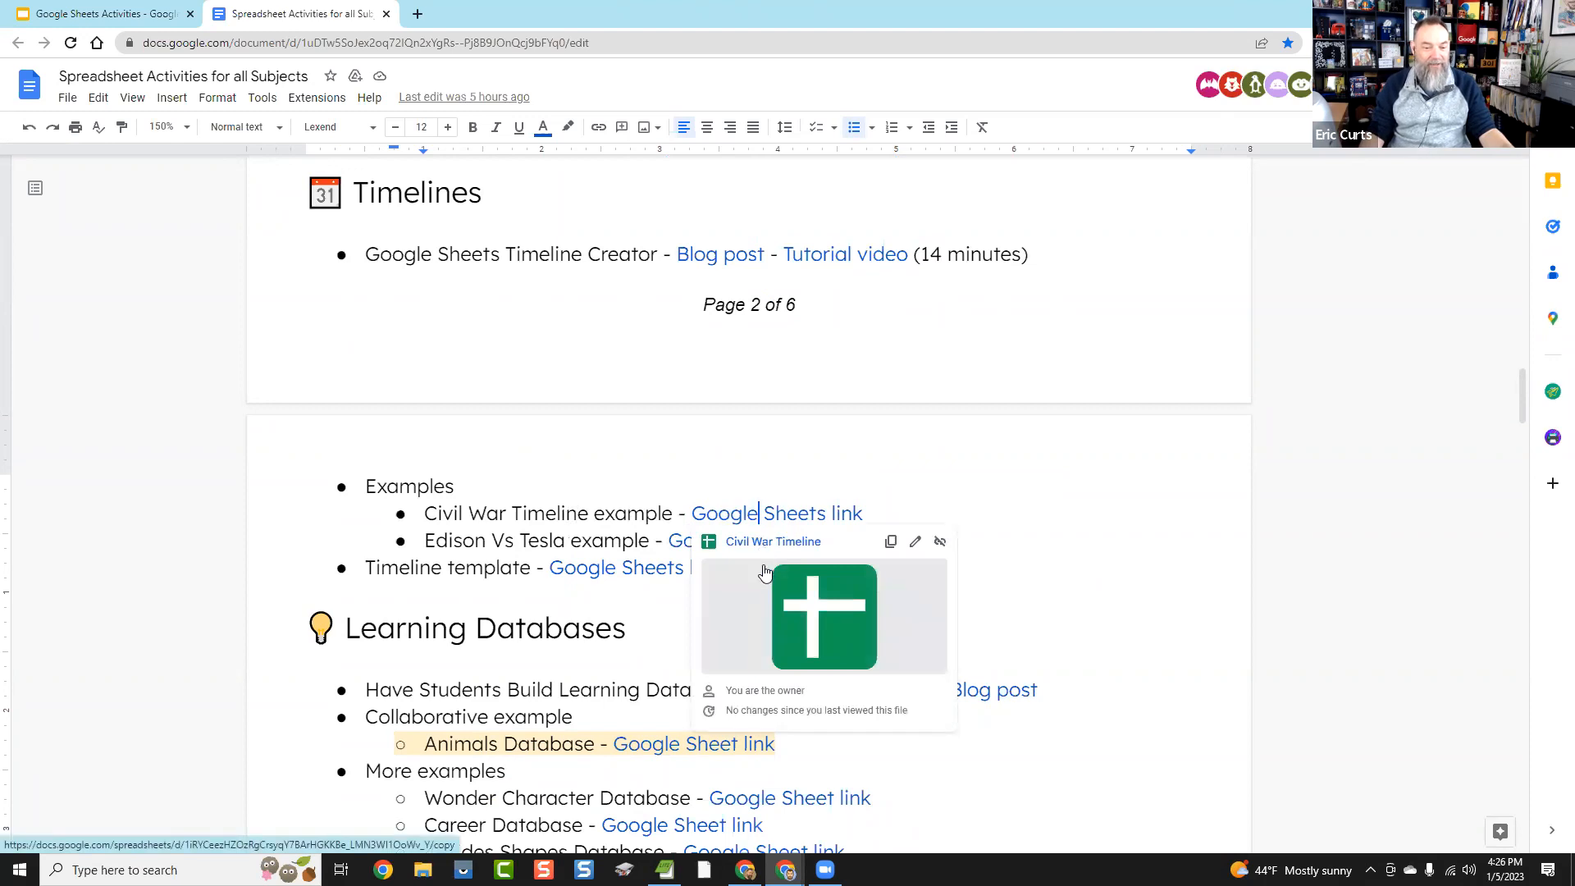
pyautogui.click(762, 542)
pyautogui.click(547, 340)
pyautogui.click(320, 16)
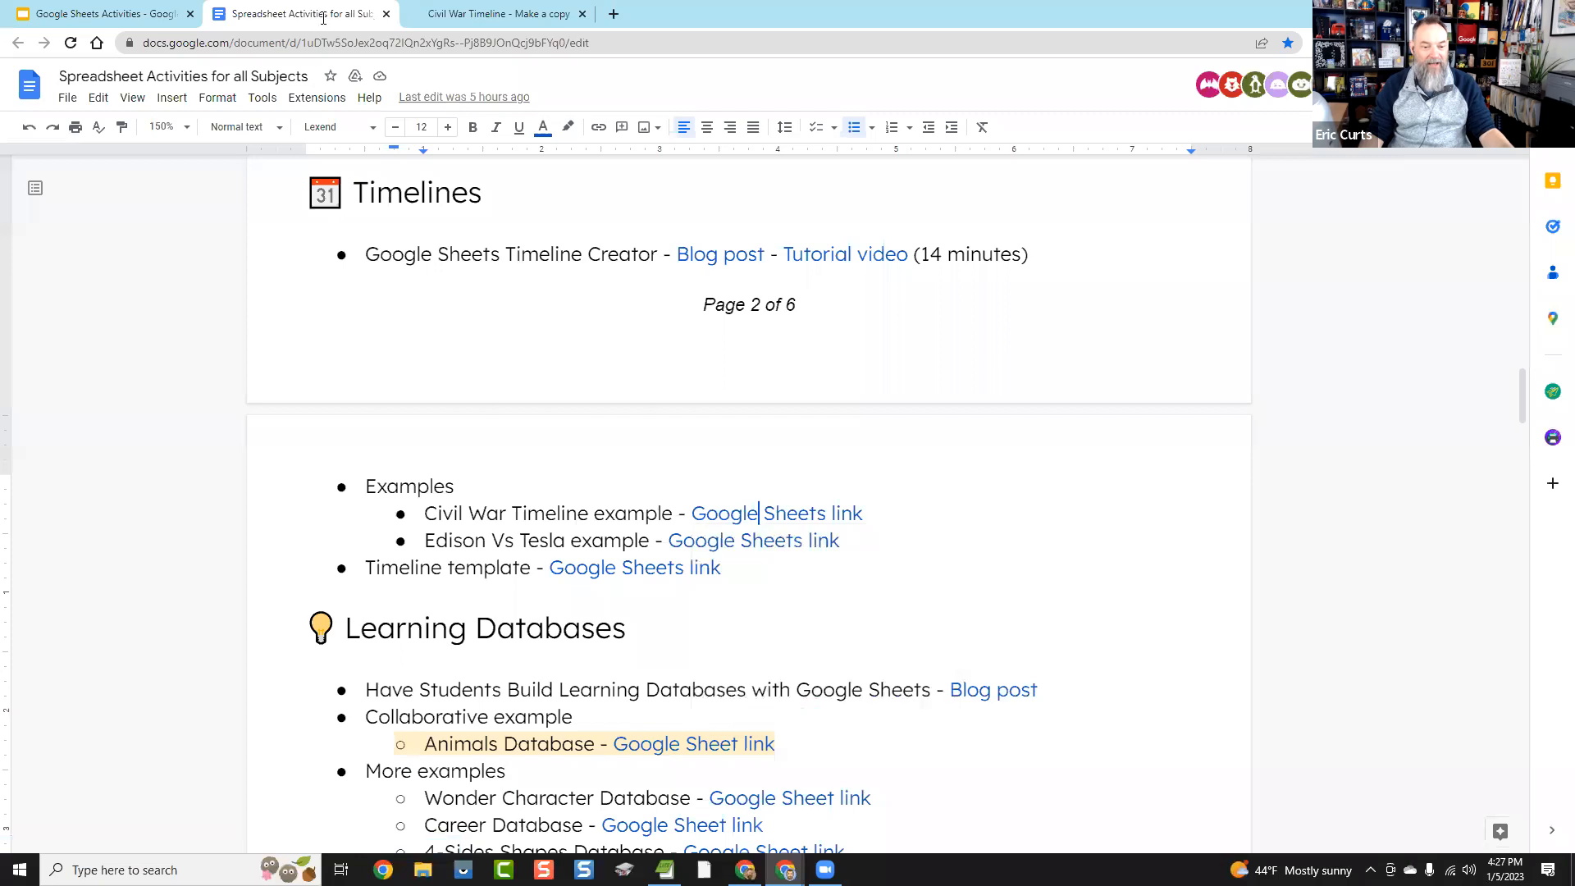
# Step: Make a copy of the Edison Vs Tesla Timeline example sheet
pyautogui.click(756, 543)
pyautogui.click(753, 567)
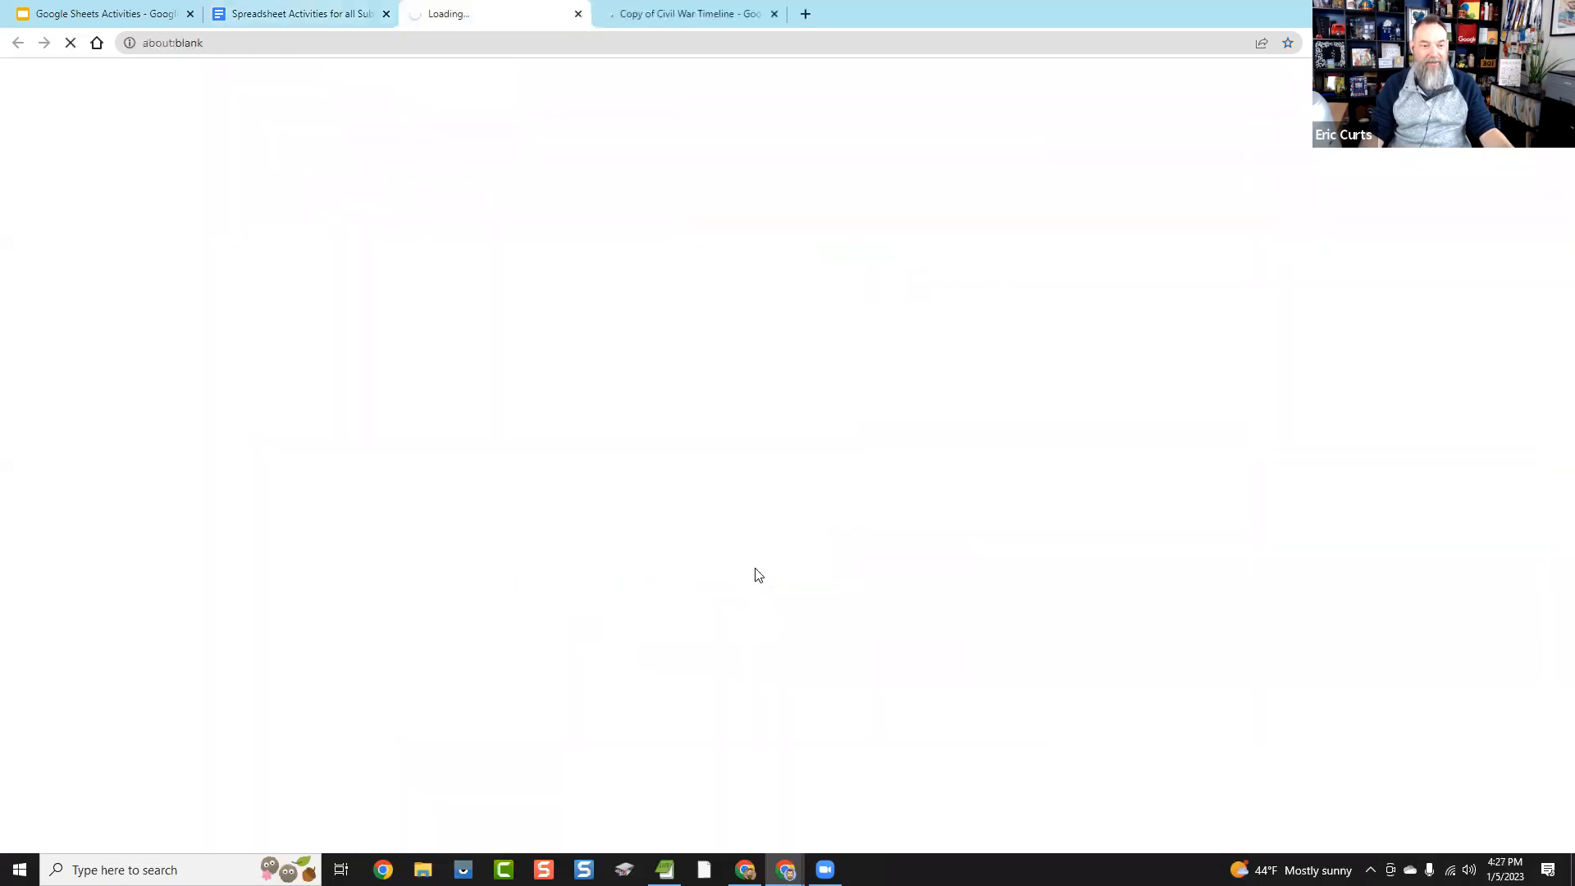
pyautogui.click(539, 344)
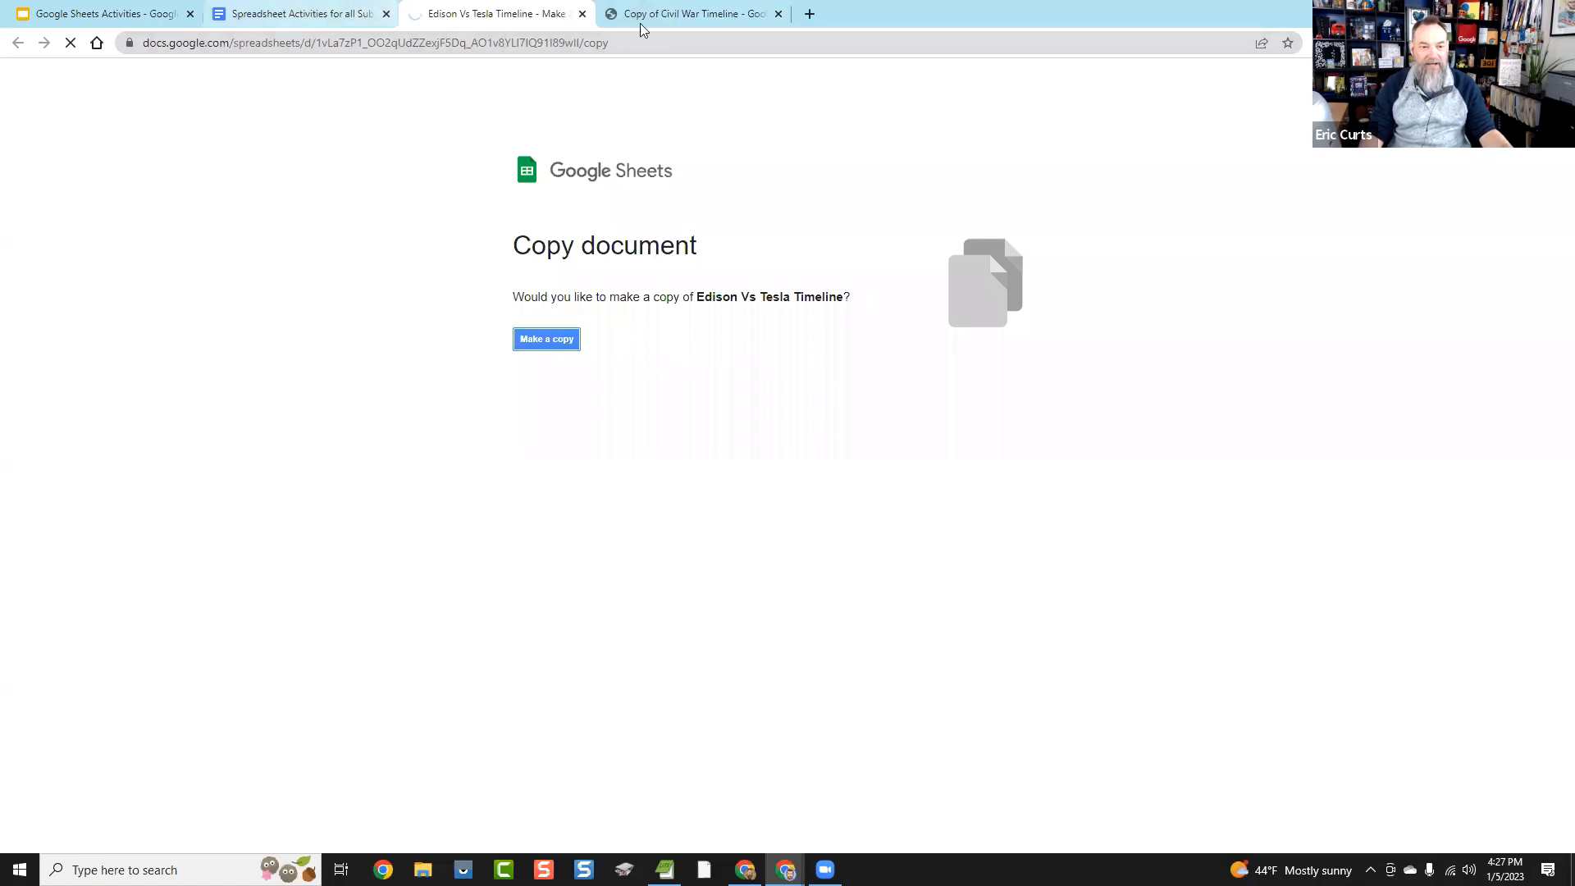
# Step: View the Civil War and Edison Vs Tesla timeline copies, ending on Civil War
pyautogui.click(691, 13)
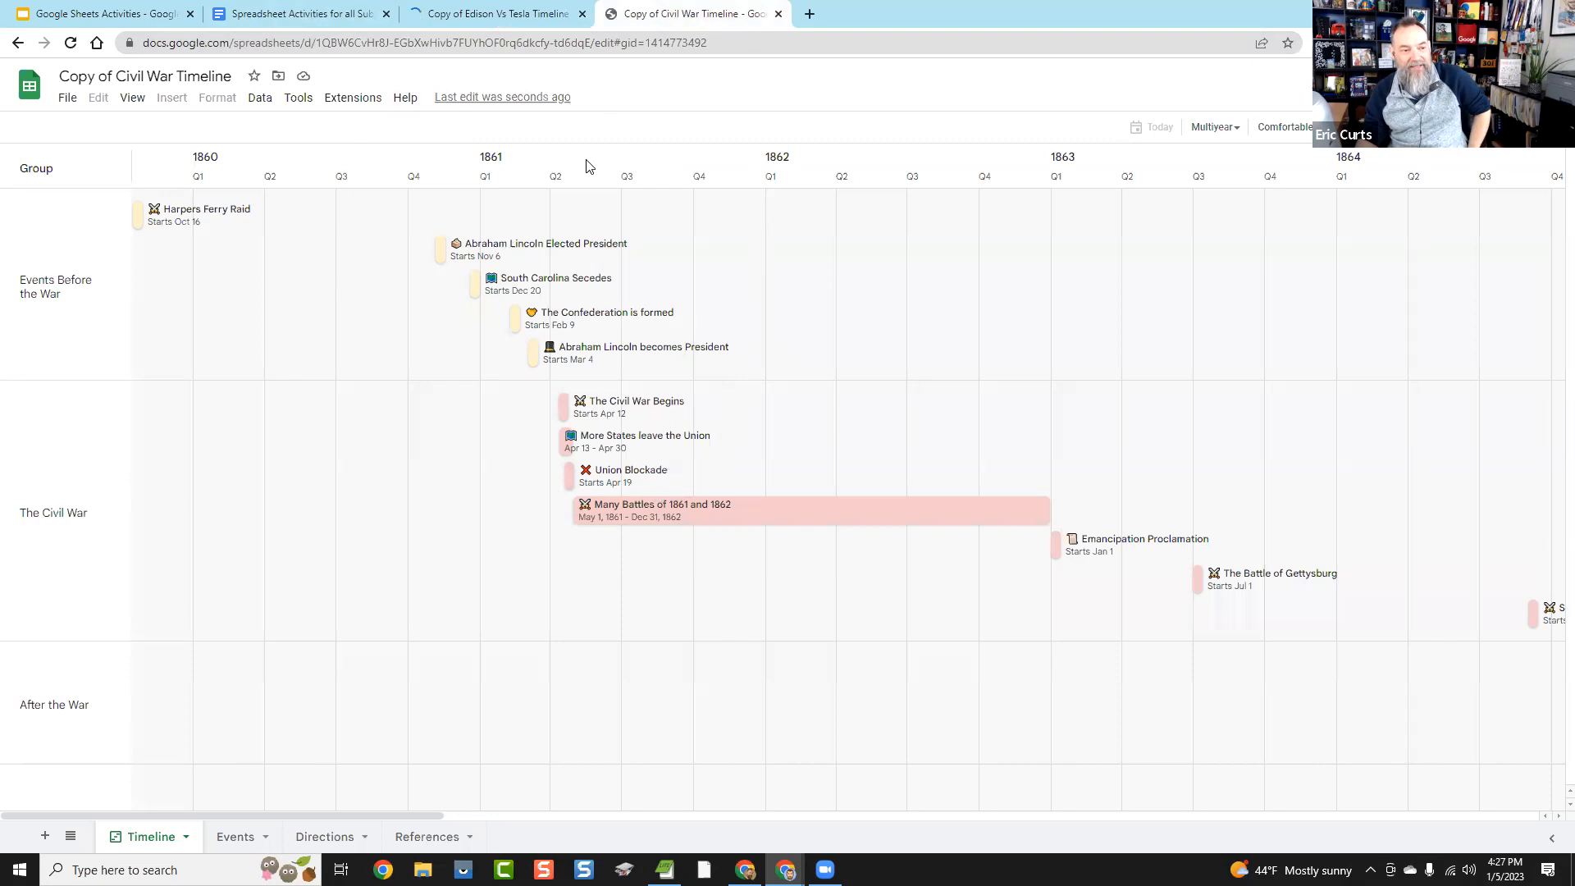
pyautogui.click(485, 17)
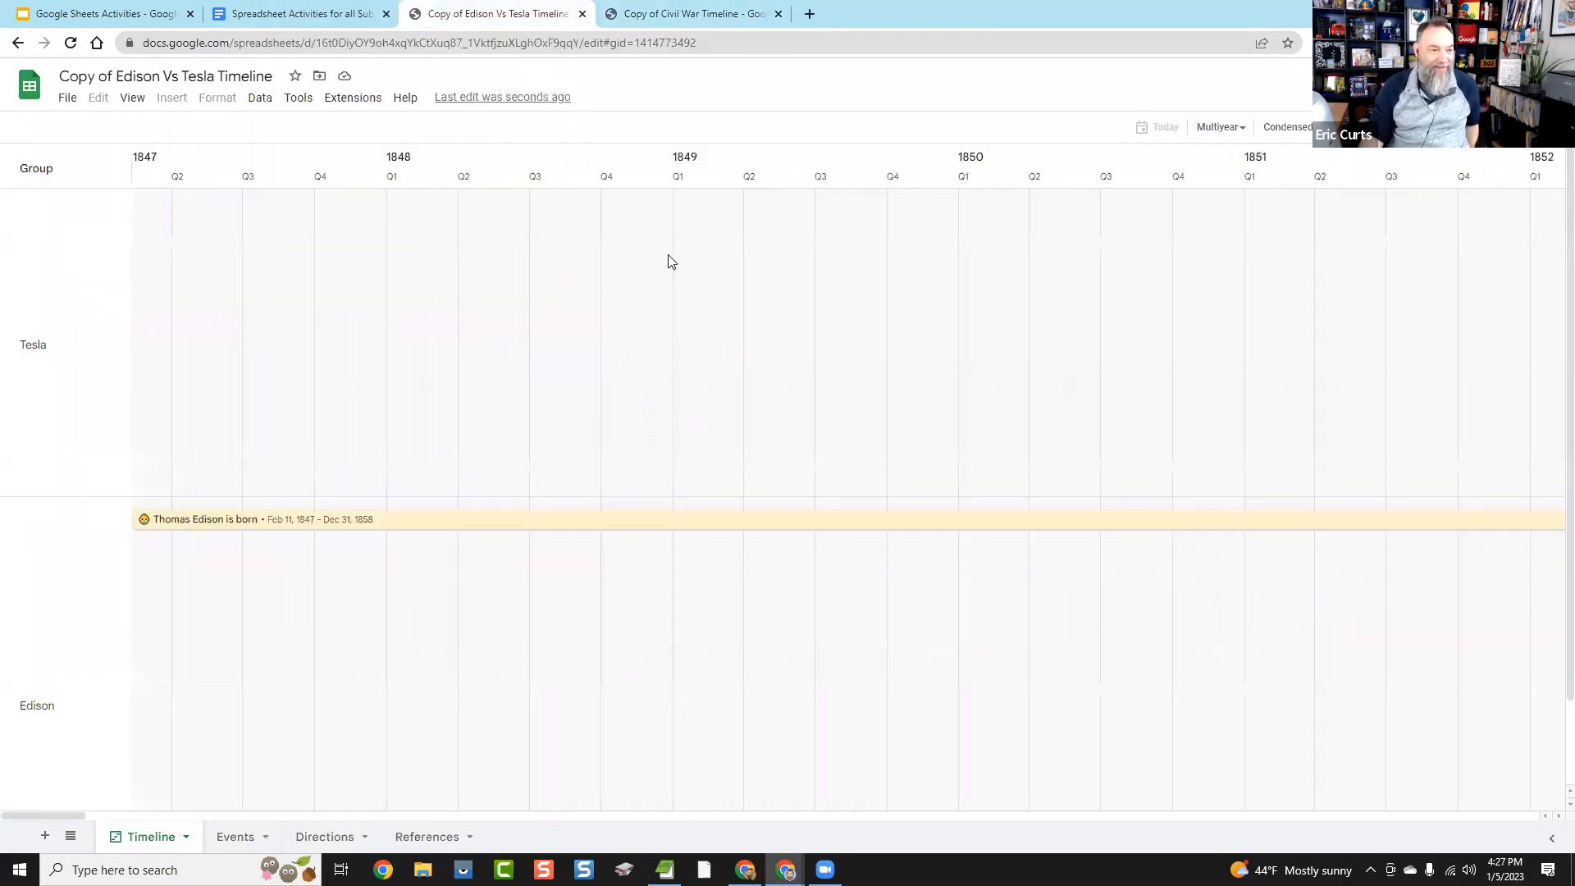
pyautogui.click(688, 15)
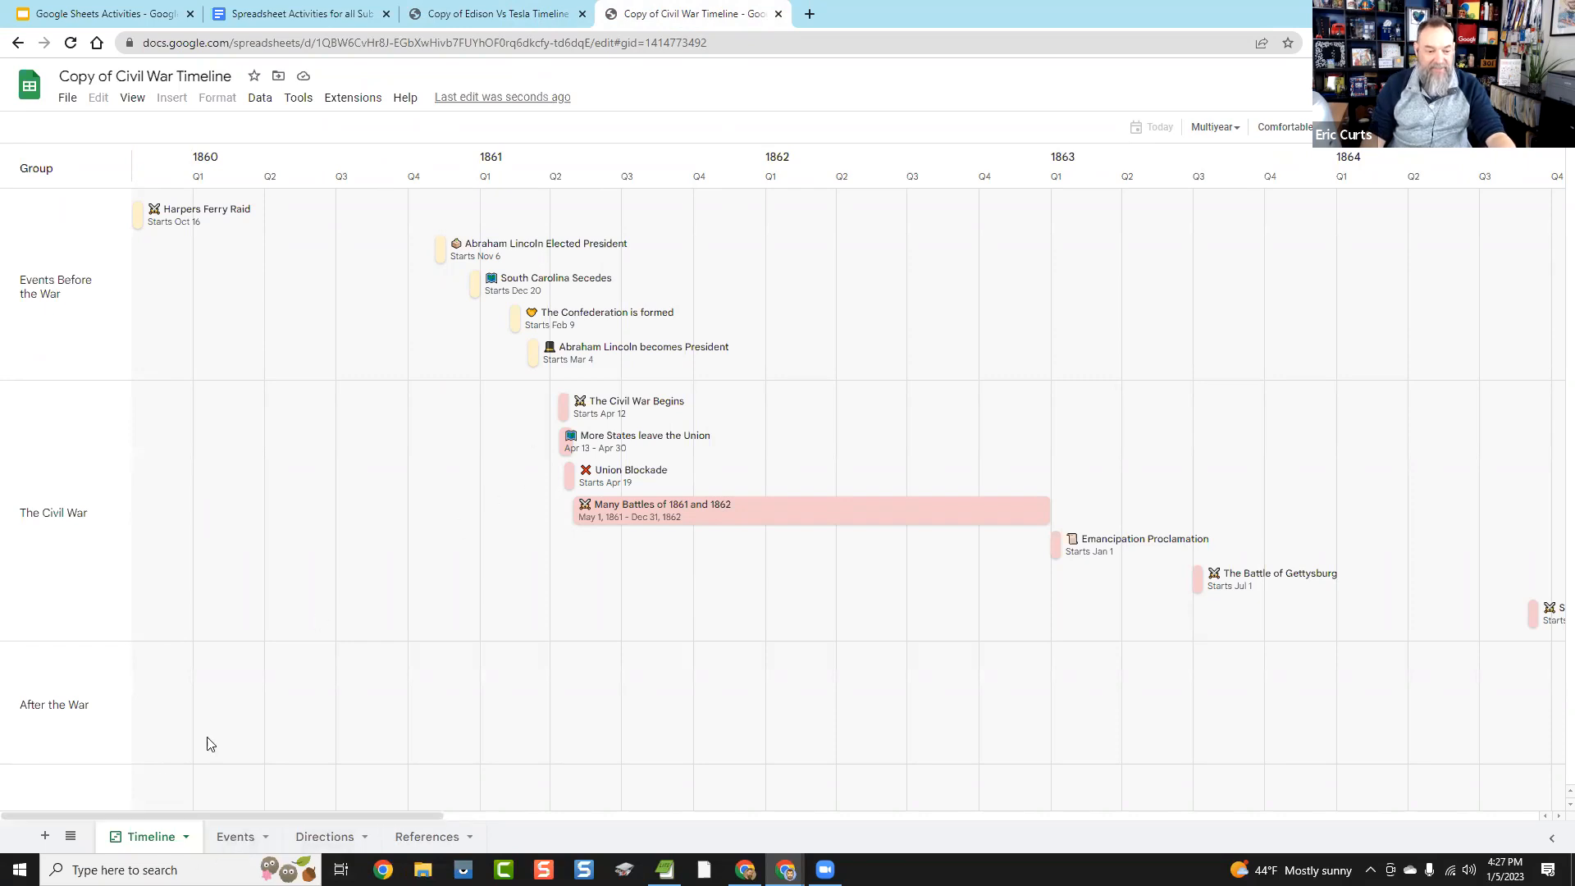
# Step: Show the Civil War copy's Events sheet, after glancing at Directions, zoomed to 150%
pyautogui.click(232, 838)
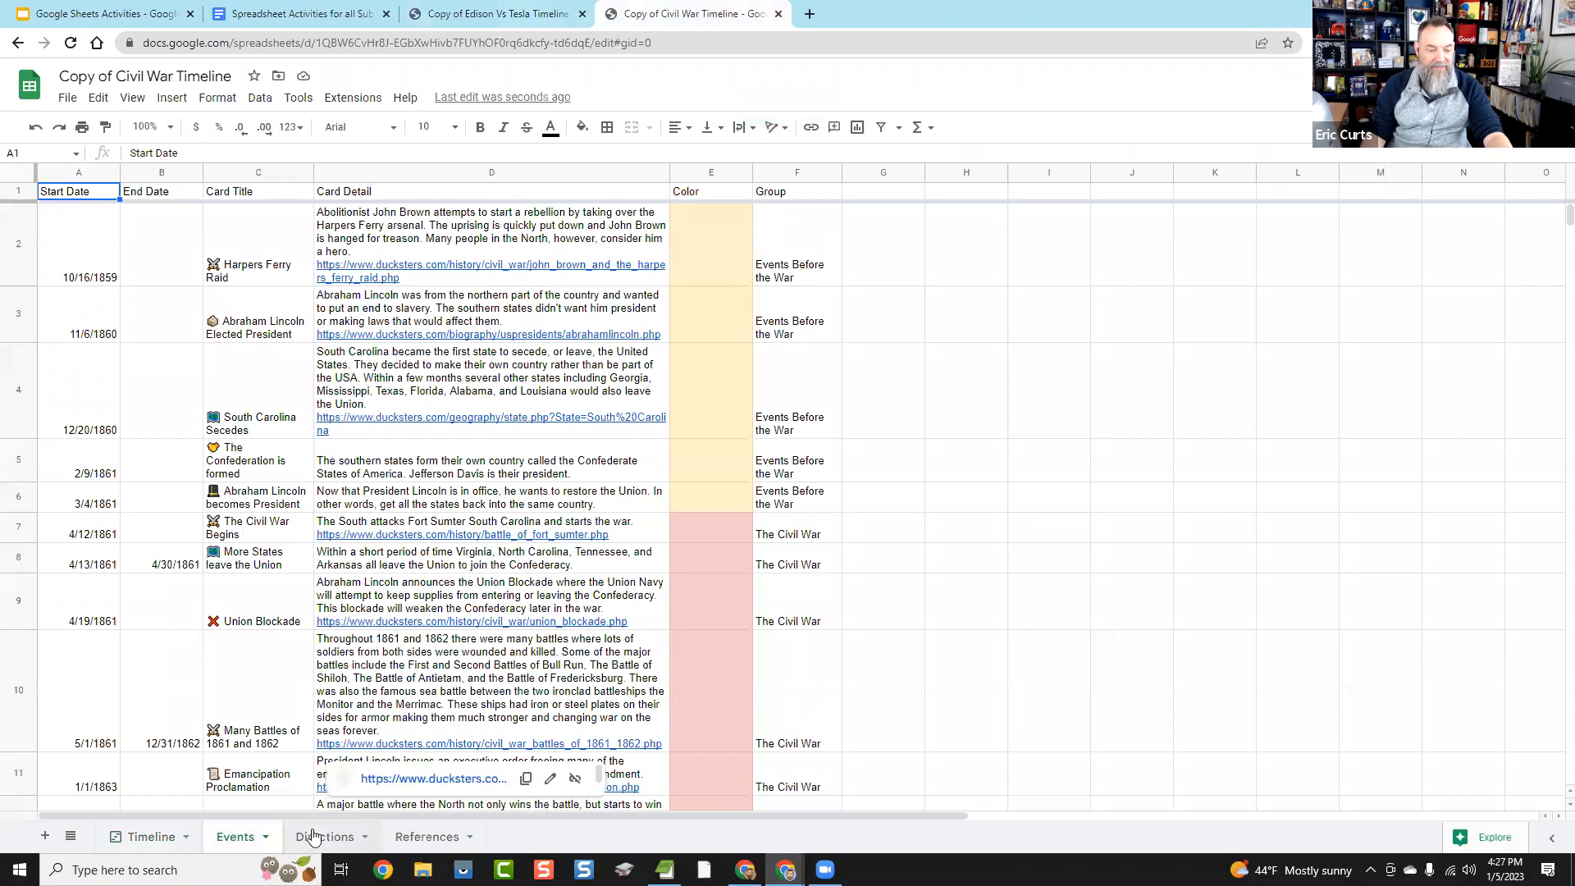
pyautogui.click(352, 830)
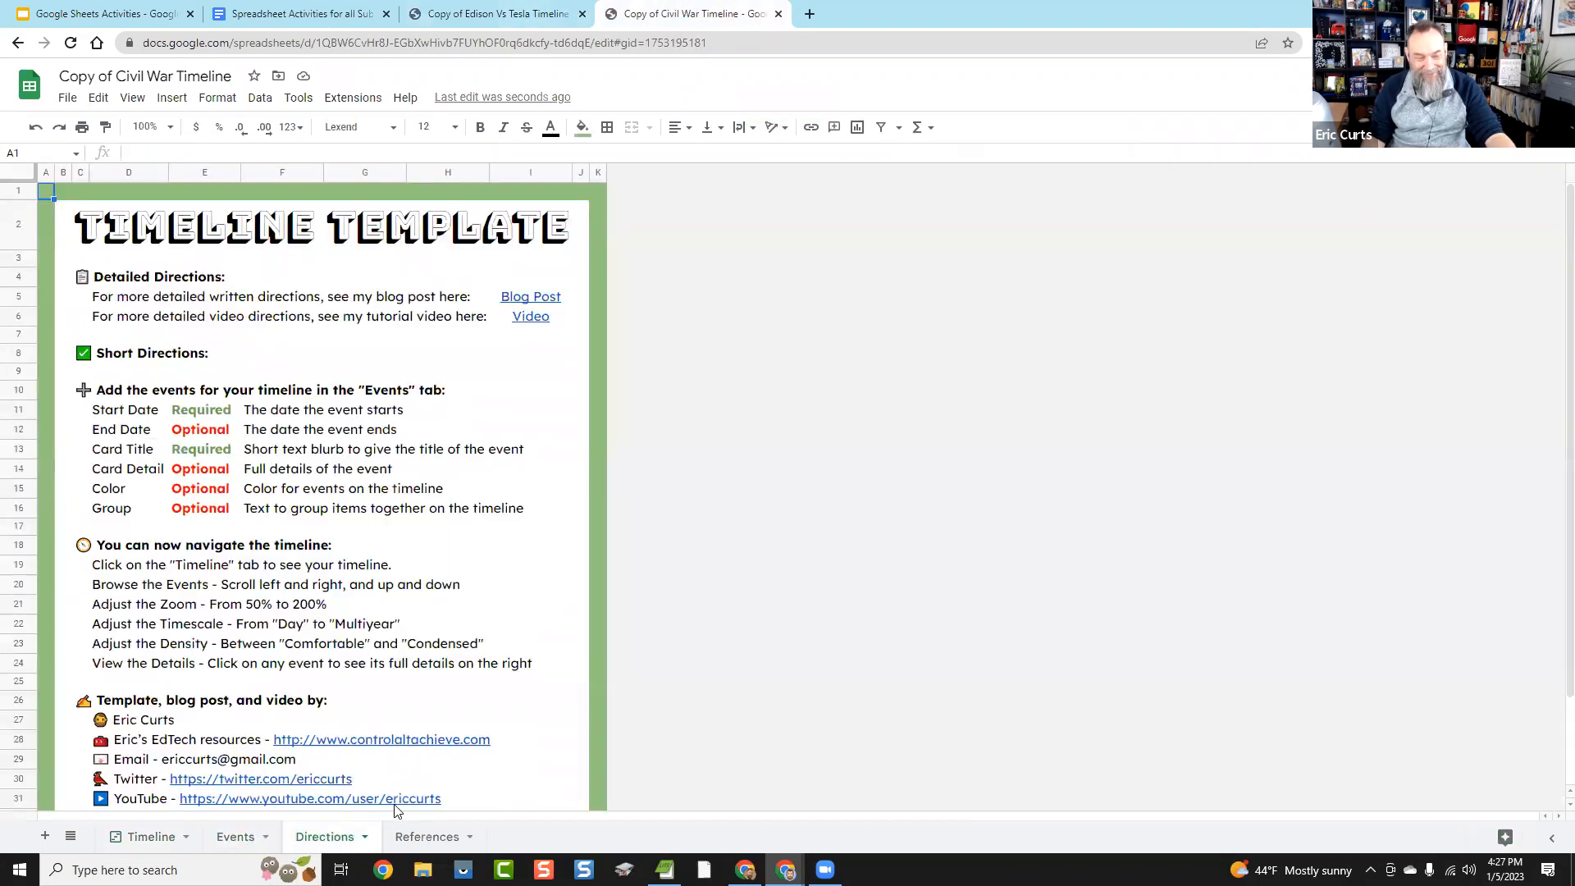
pyautogui.click(235, 839)
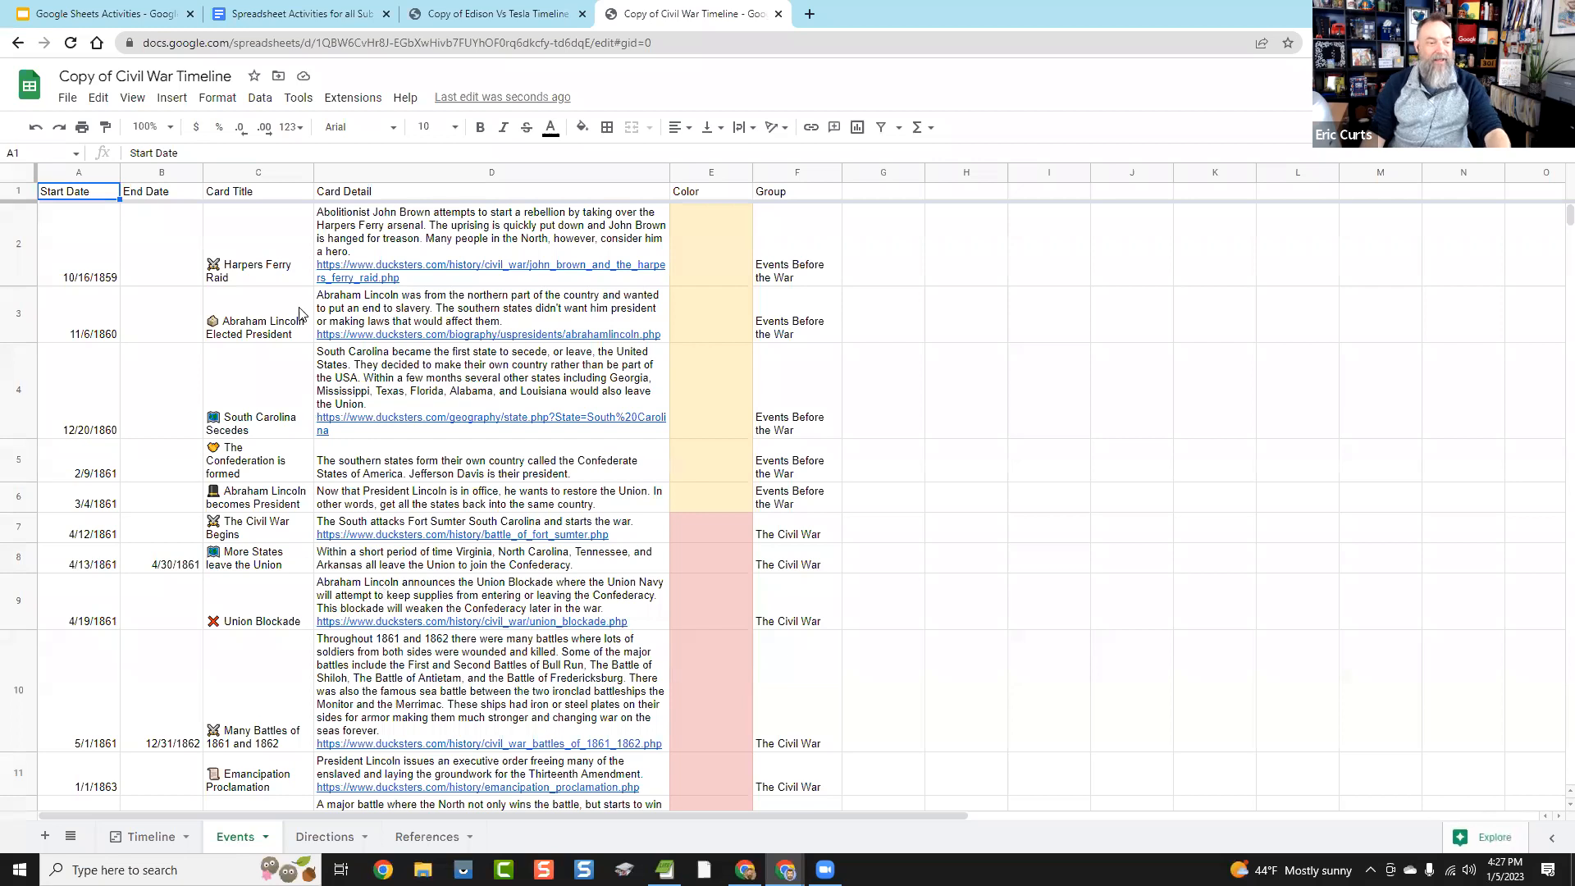
pyautogui.hotkey('ctrl', '+')
pyautogui.hotkey('ctrl', '+')
pyautogui.hotkey('ctrl', '+')
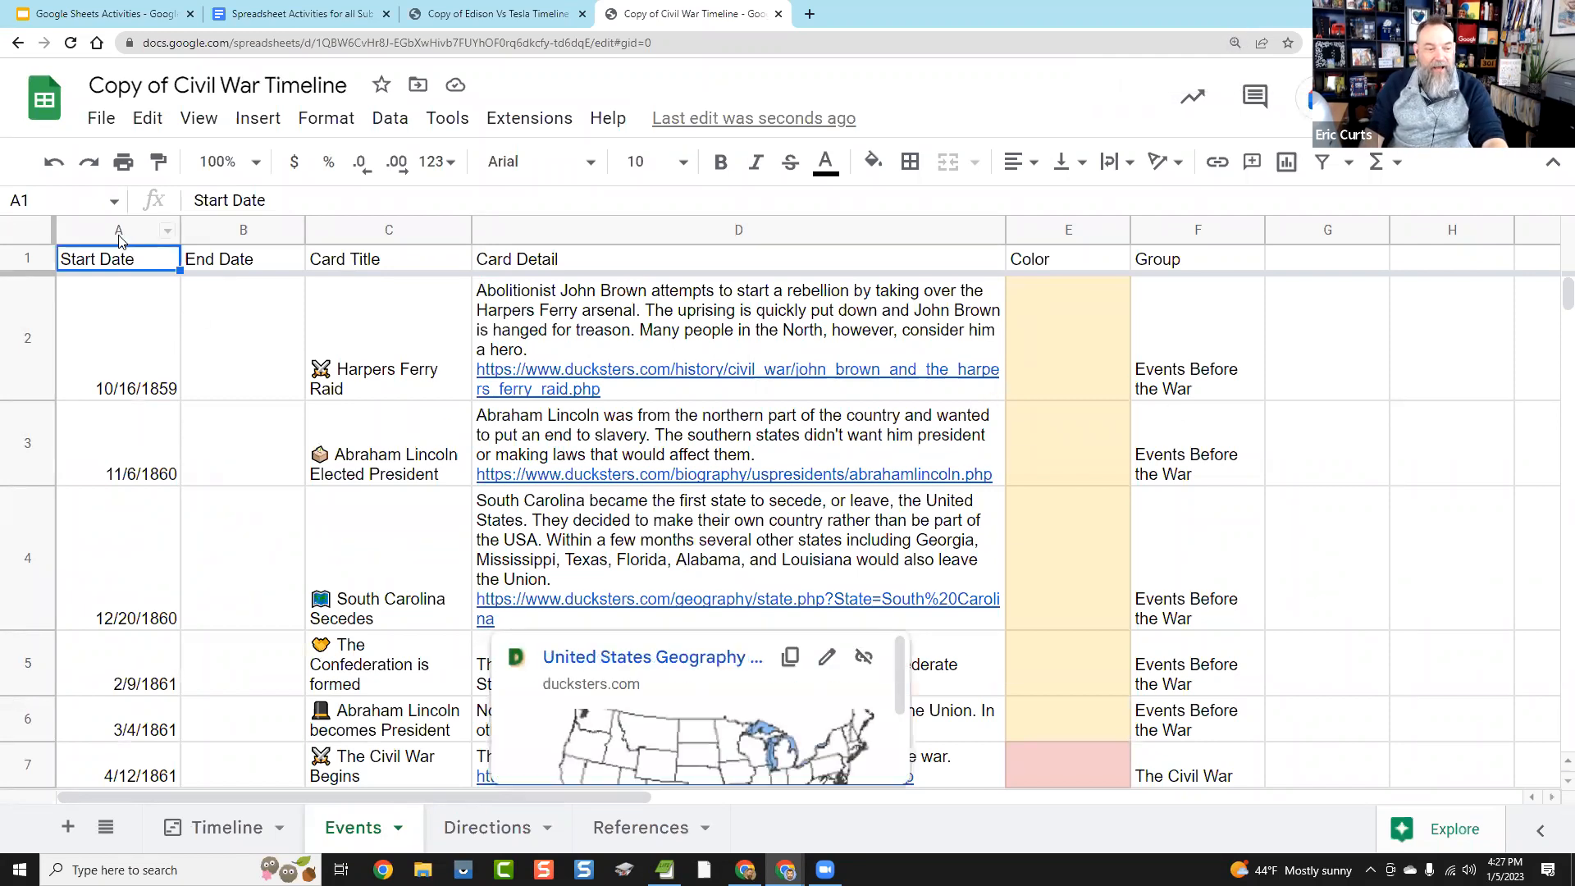
pyautogui.moveTo(109, 227); pyautogui.dragTo(1198, 229)
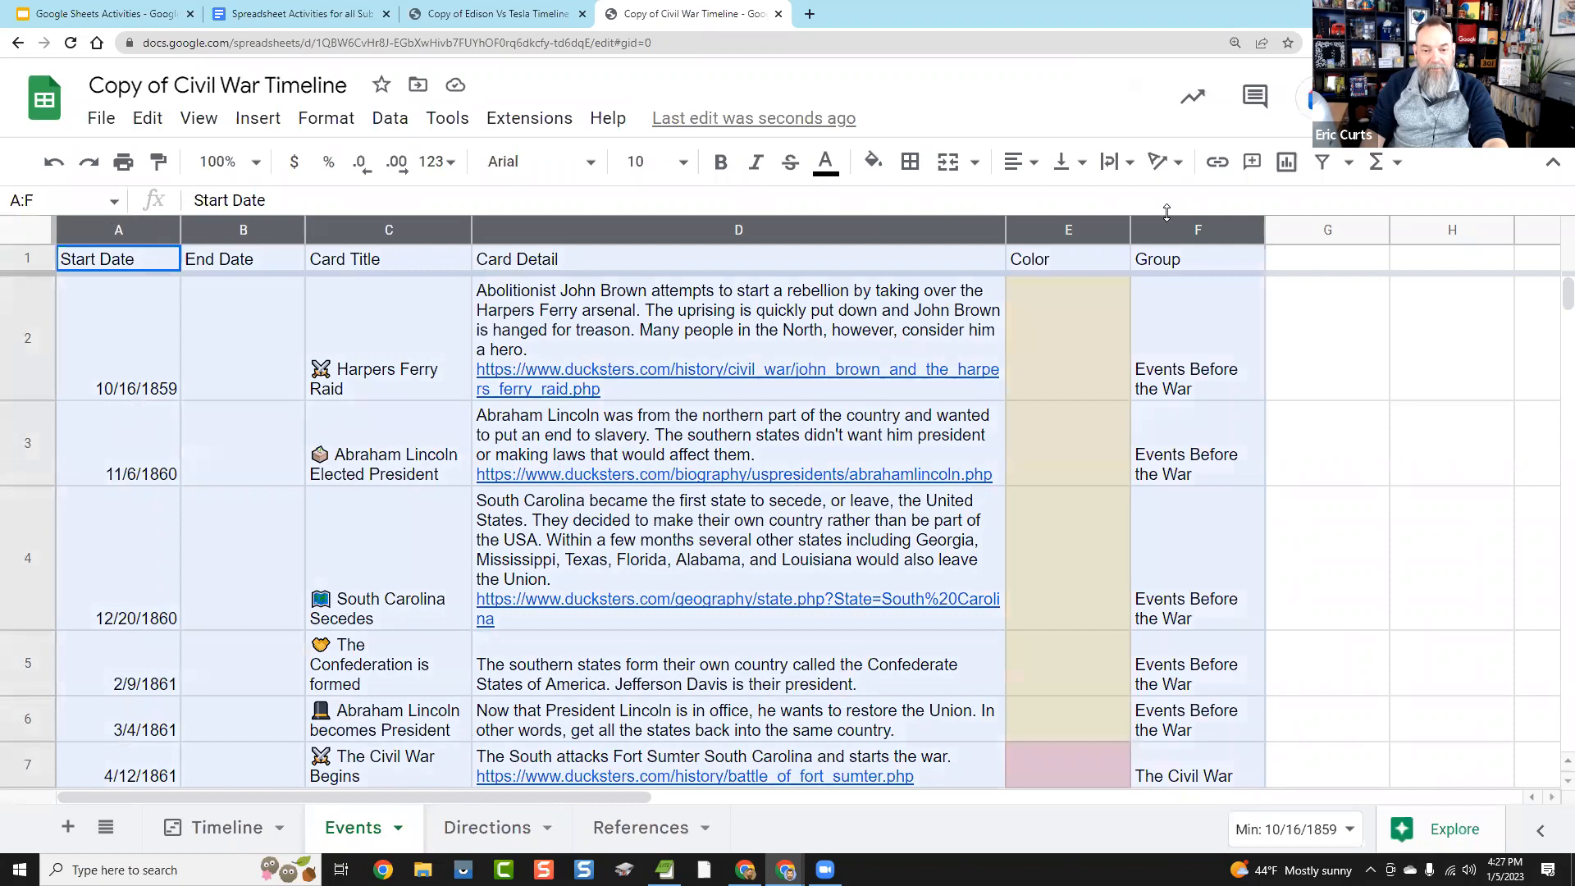
pyautogui.click(135, 330)
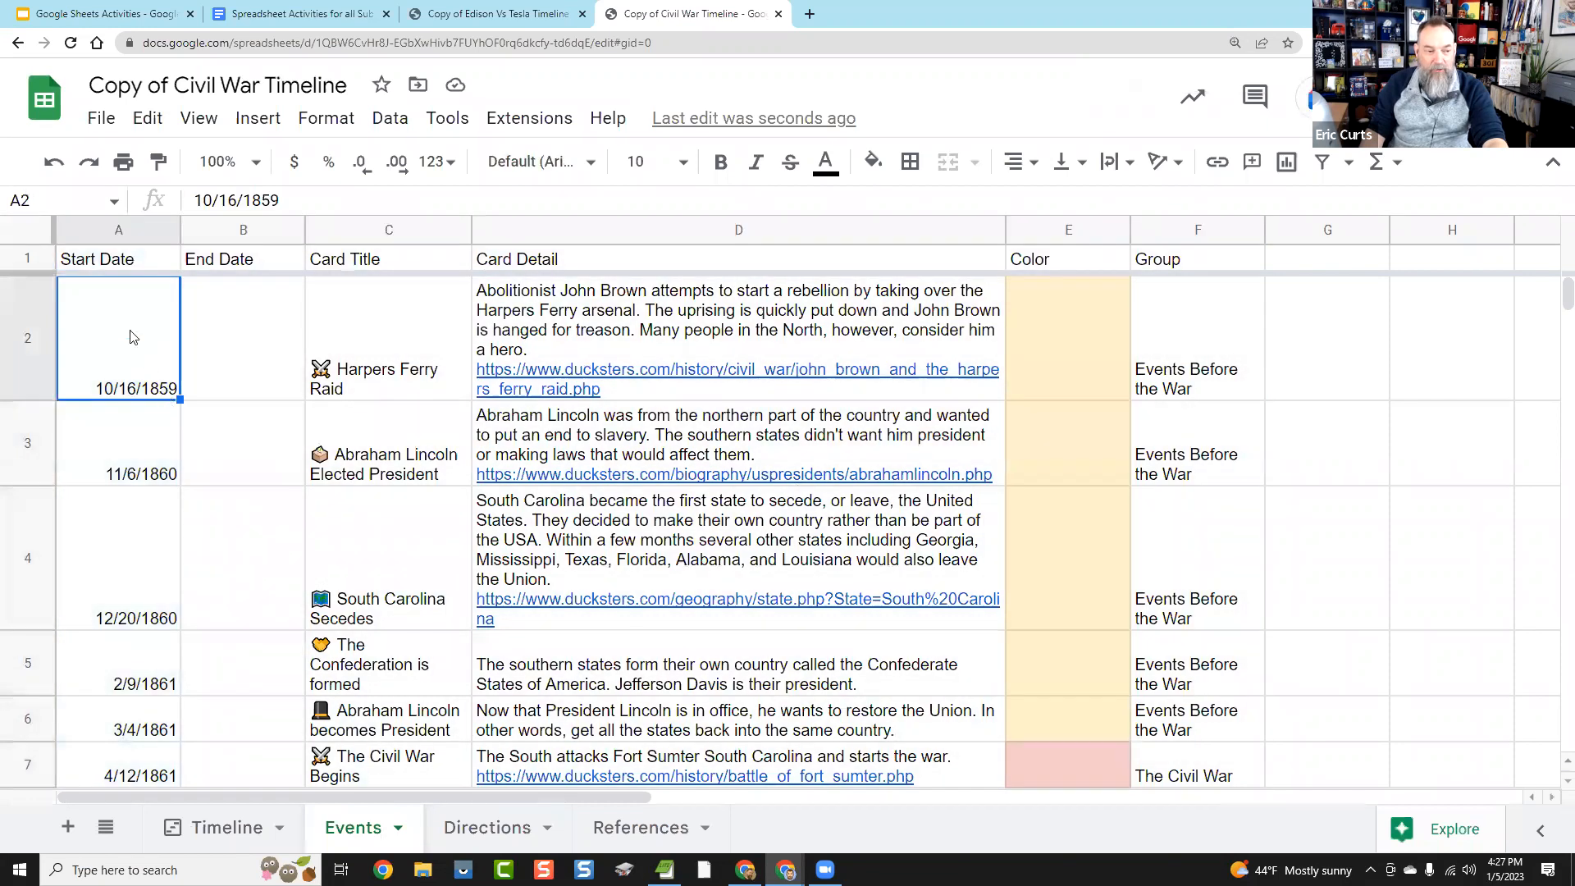
pyautogui.click(110, 227)
pyautogui.click(234, 229)
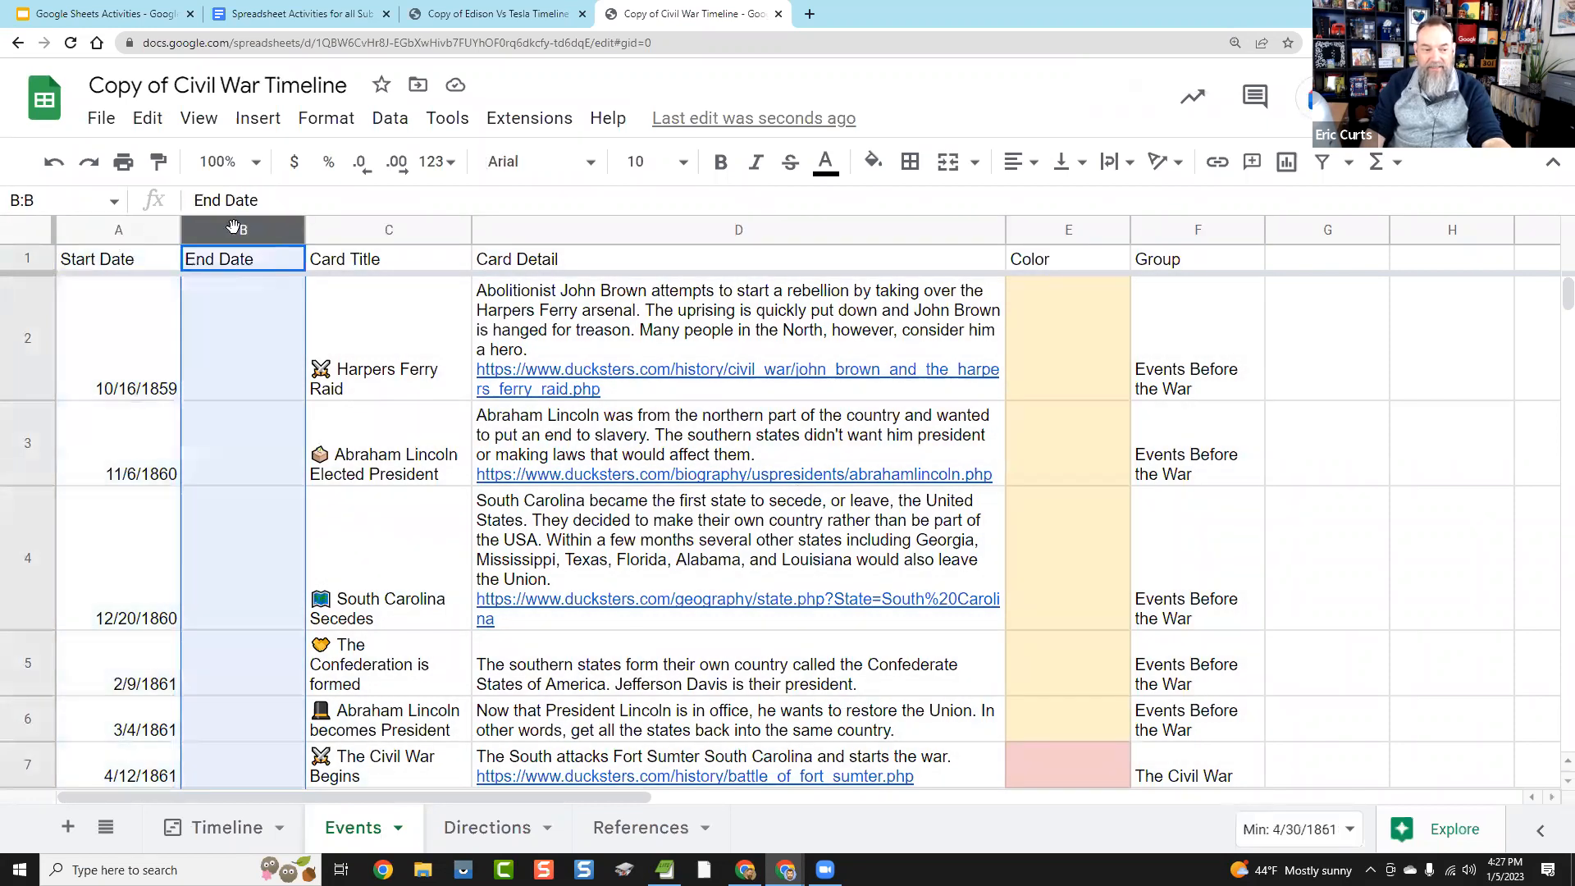
pyautogui.click(406, 229)
pyautogui.click(641, 231)
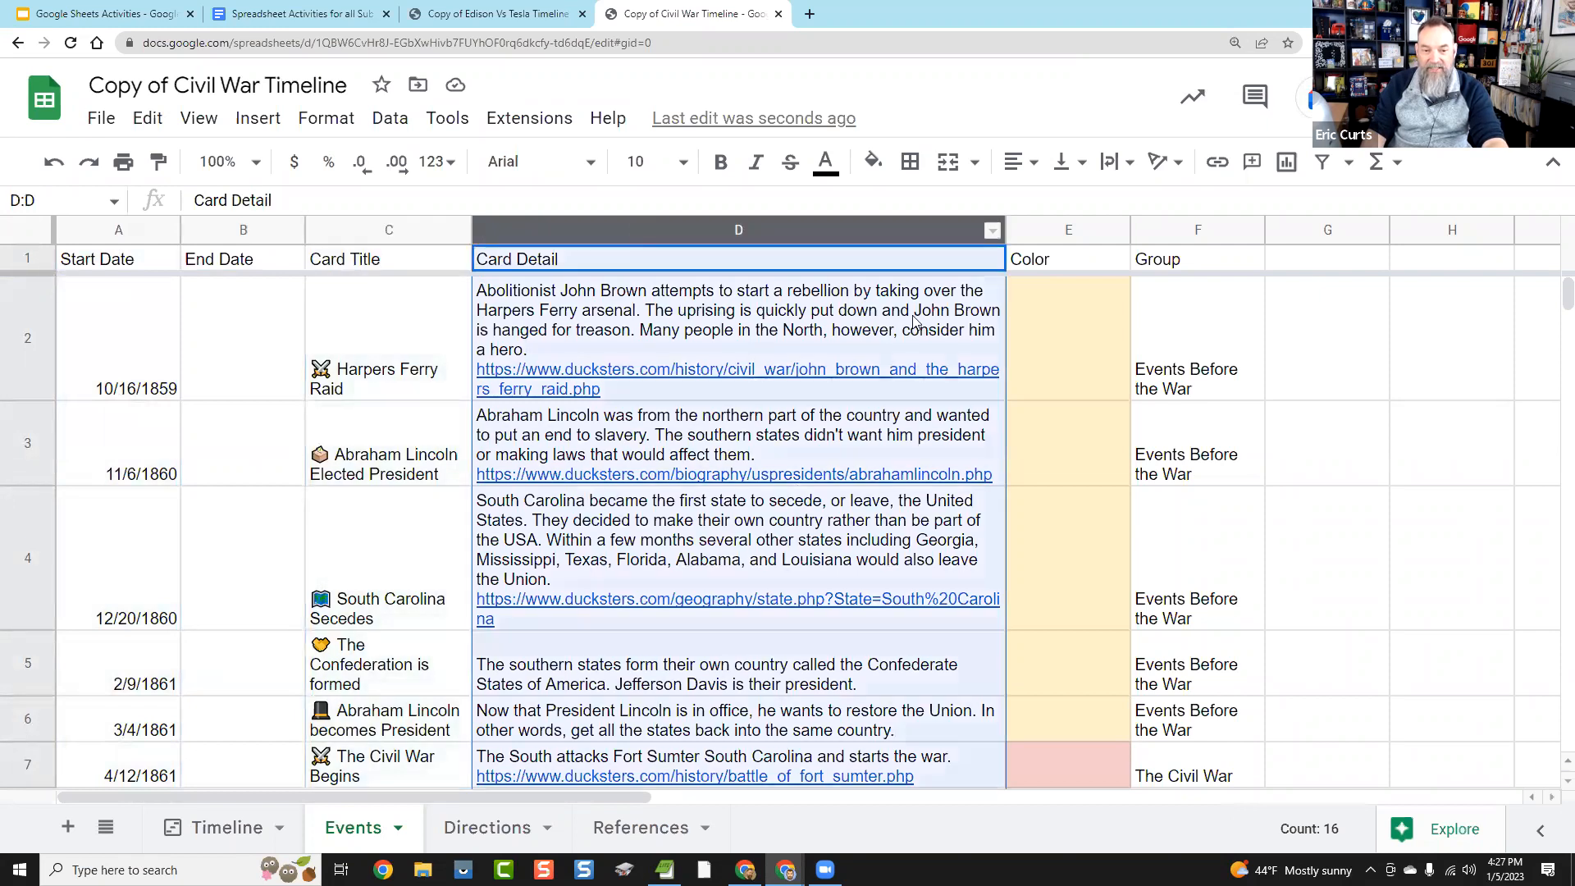
pyautogui.click(1048, 228)
pyautogui.click(1196, 231)
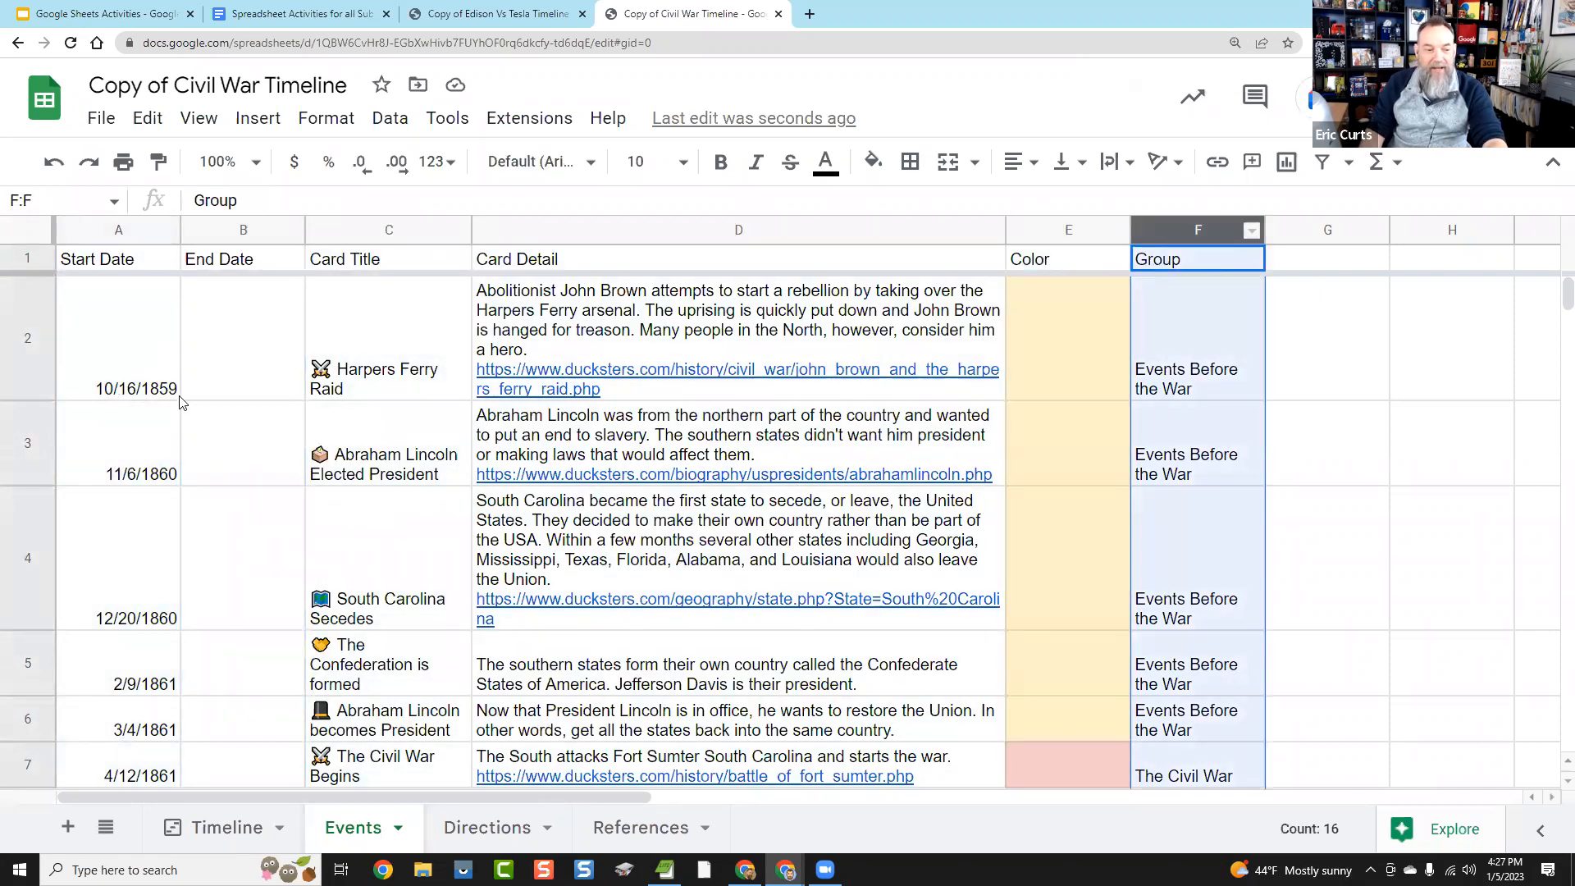
pyautogui.click(159, 362)
pyautogui.moveTo(152, 263); pyautogui.dragTo(1163, 264)
pyautogui.click(146, 363)
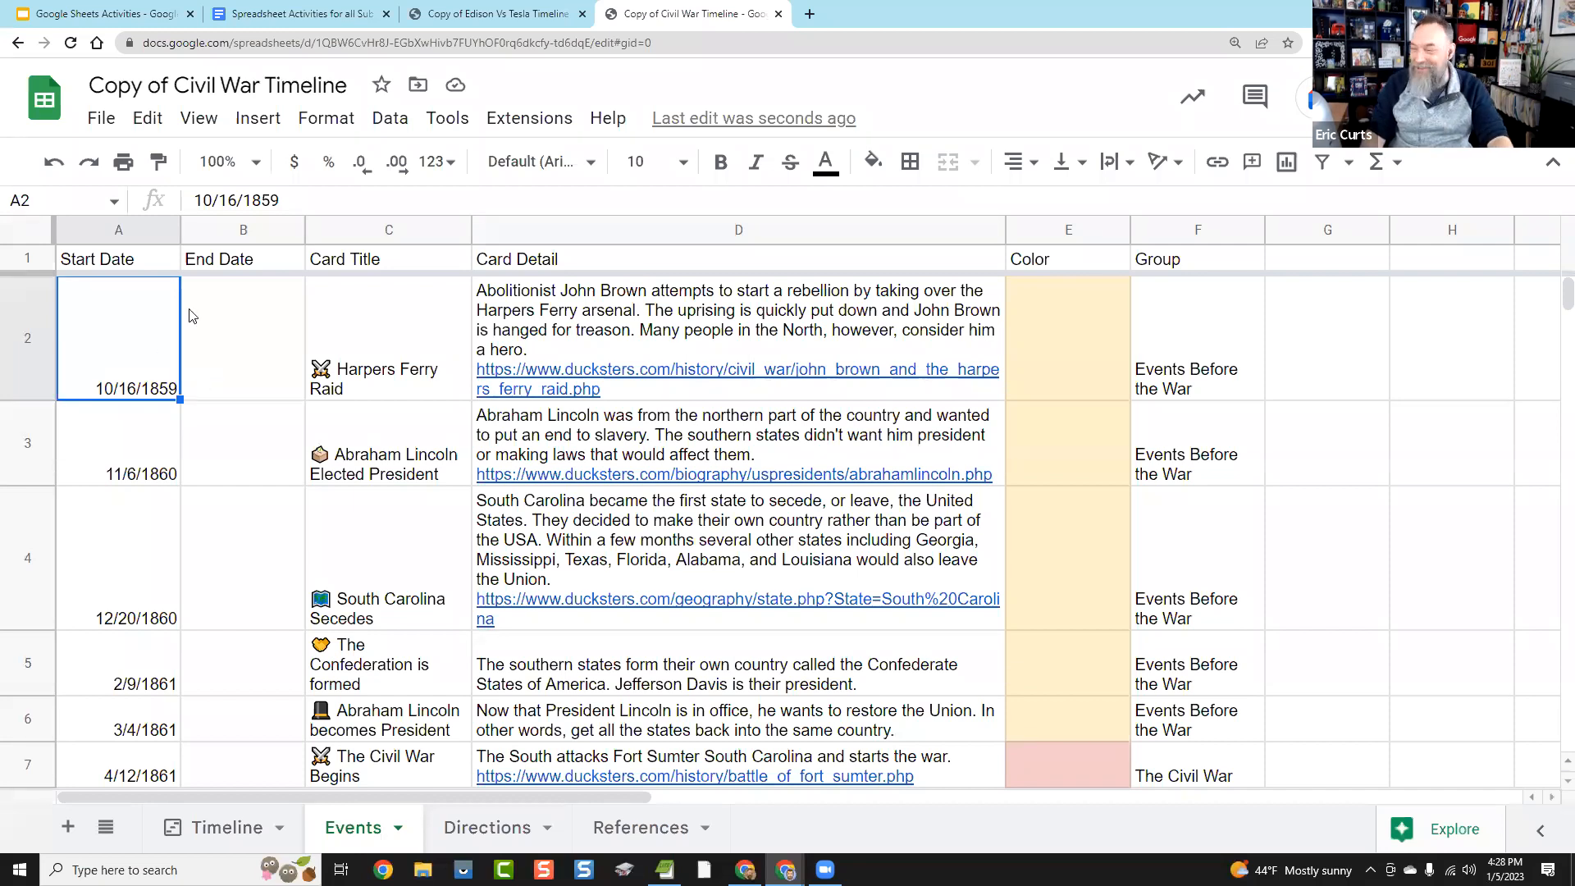
pyautogui.click(123, 262)
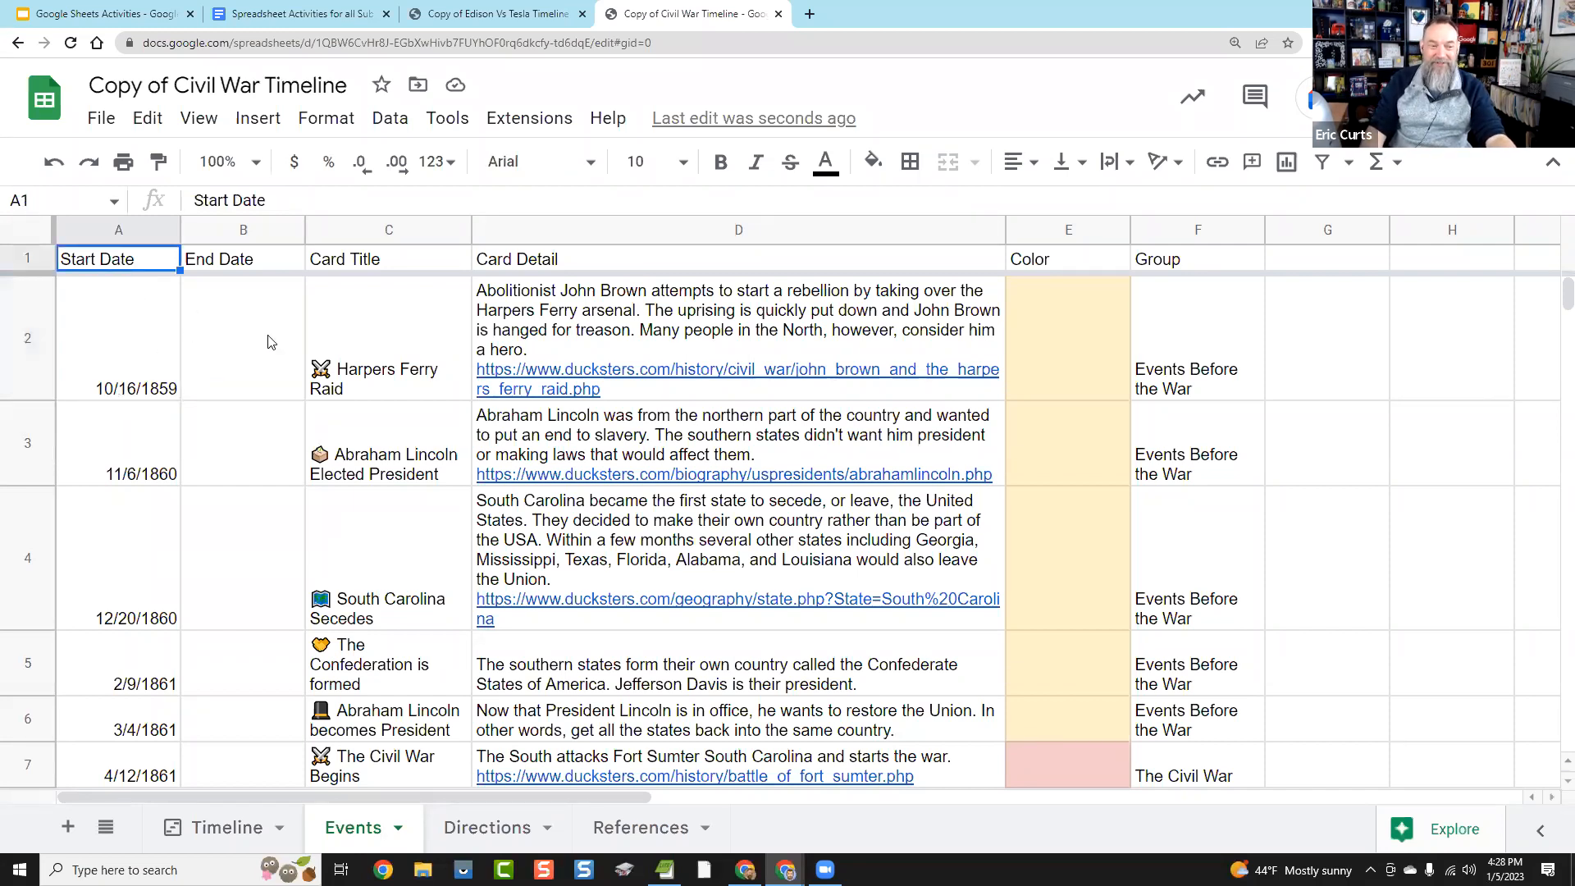
pyautogui.click(250, 270)
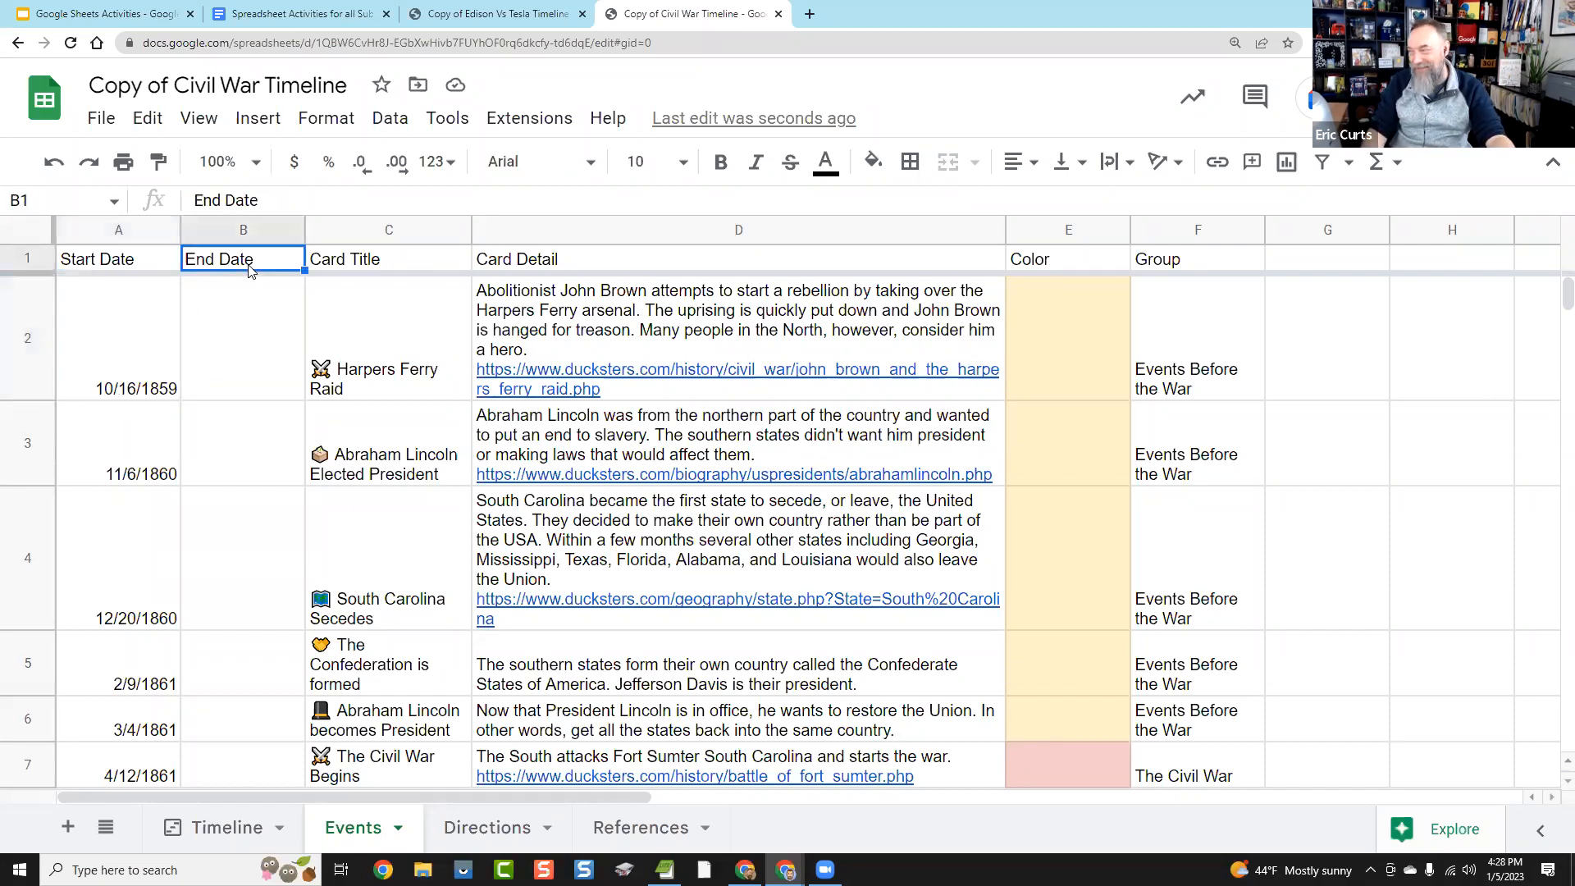
pyautogui.click(227, 420)
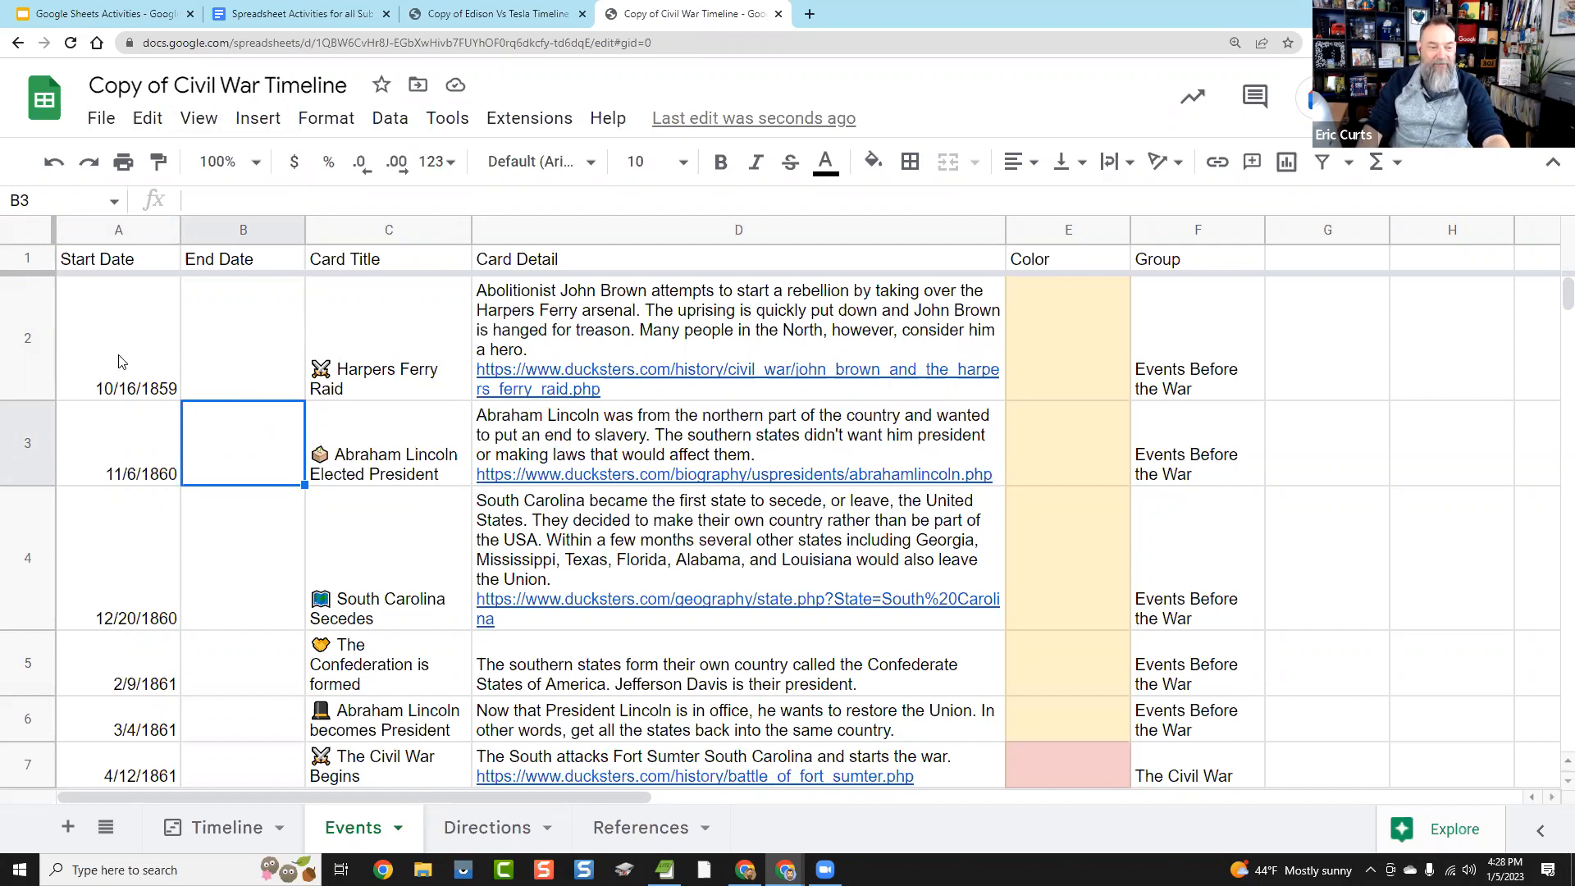
pyautogui.scroll(-5, 121, 361)
pyautogui.scroll(5, 246, 369)
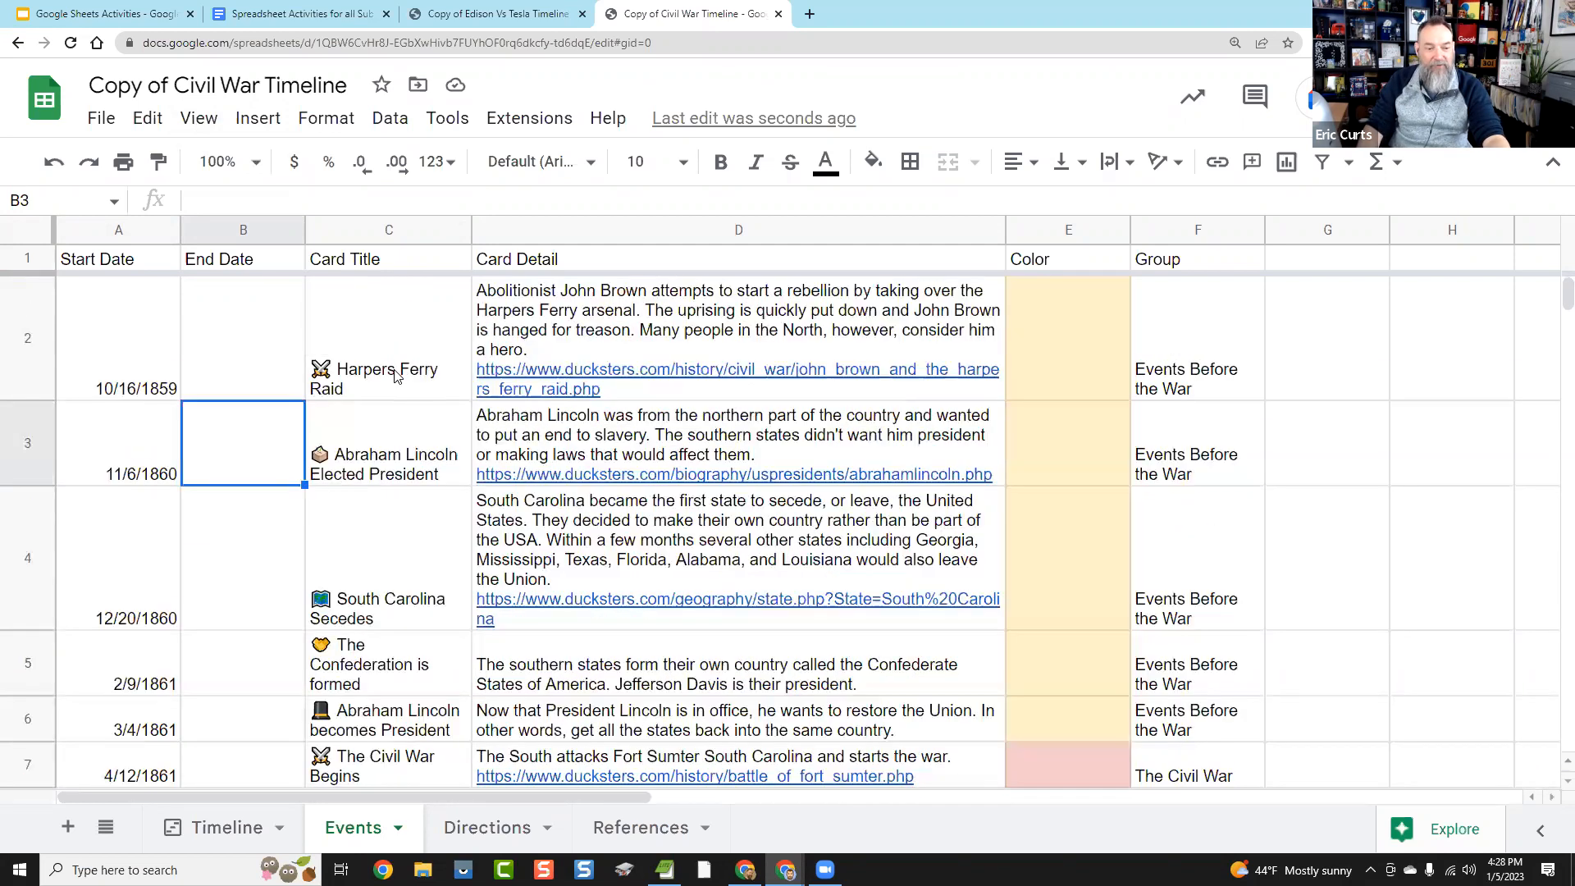
pyautogui.click(399, 378)
pyautogui.scroll(-8, 397, 419)
pyautogui.scroll(8, 394, 427)
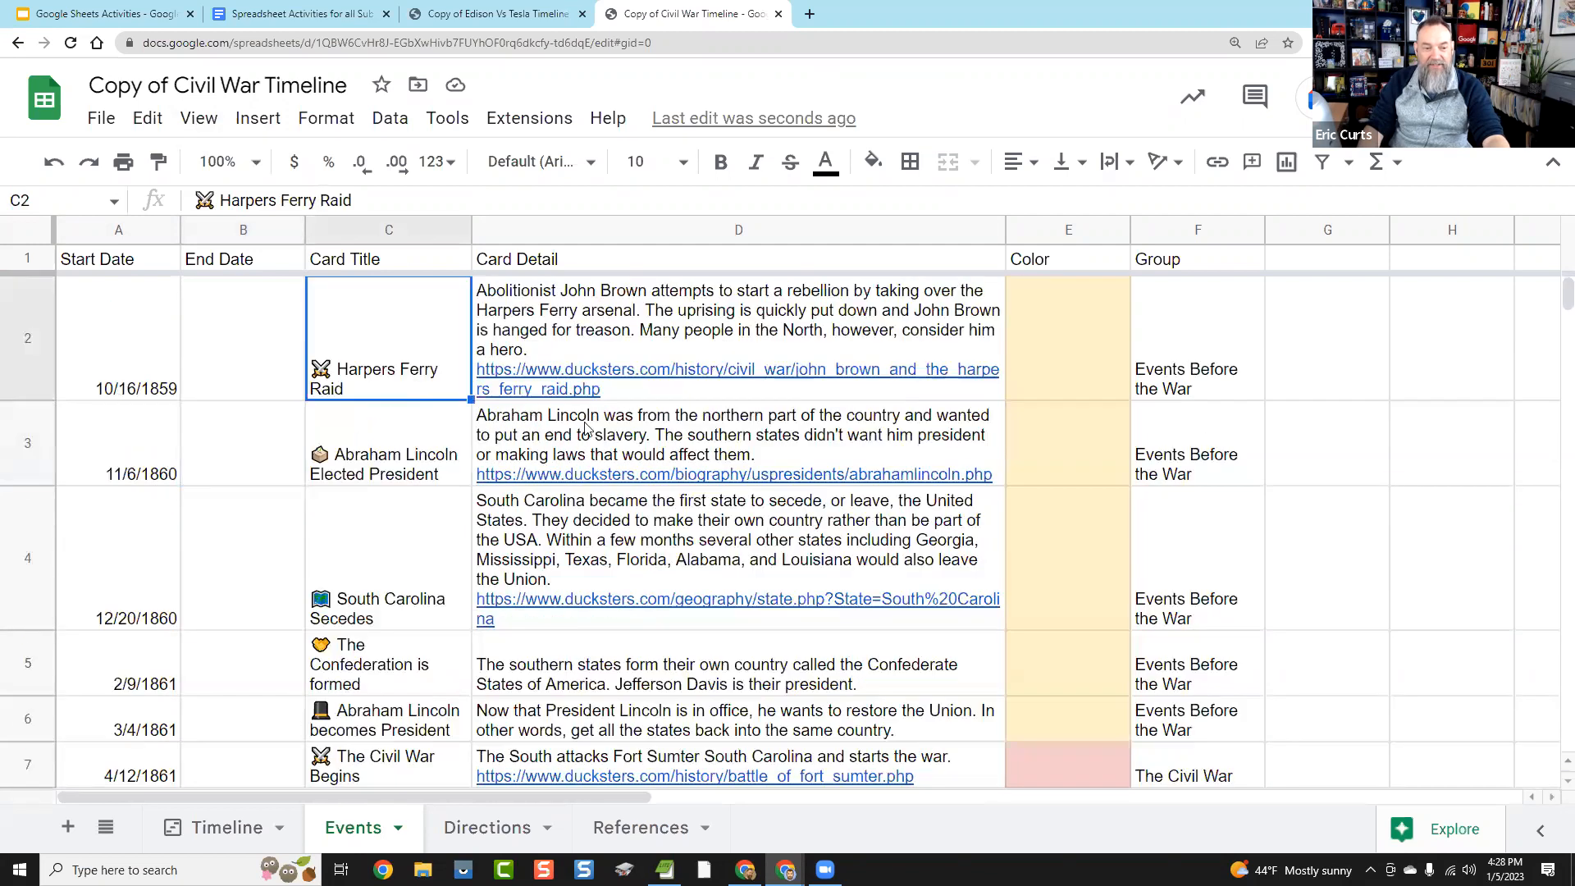
pyautogui.click(802, 324)
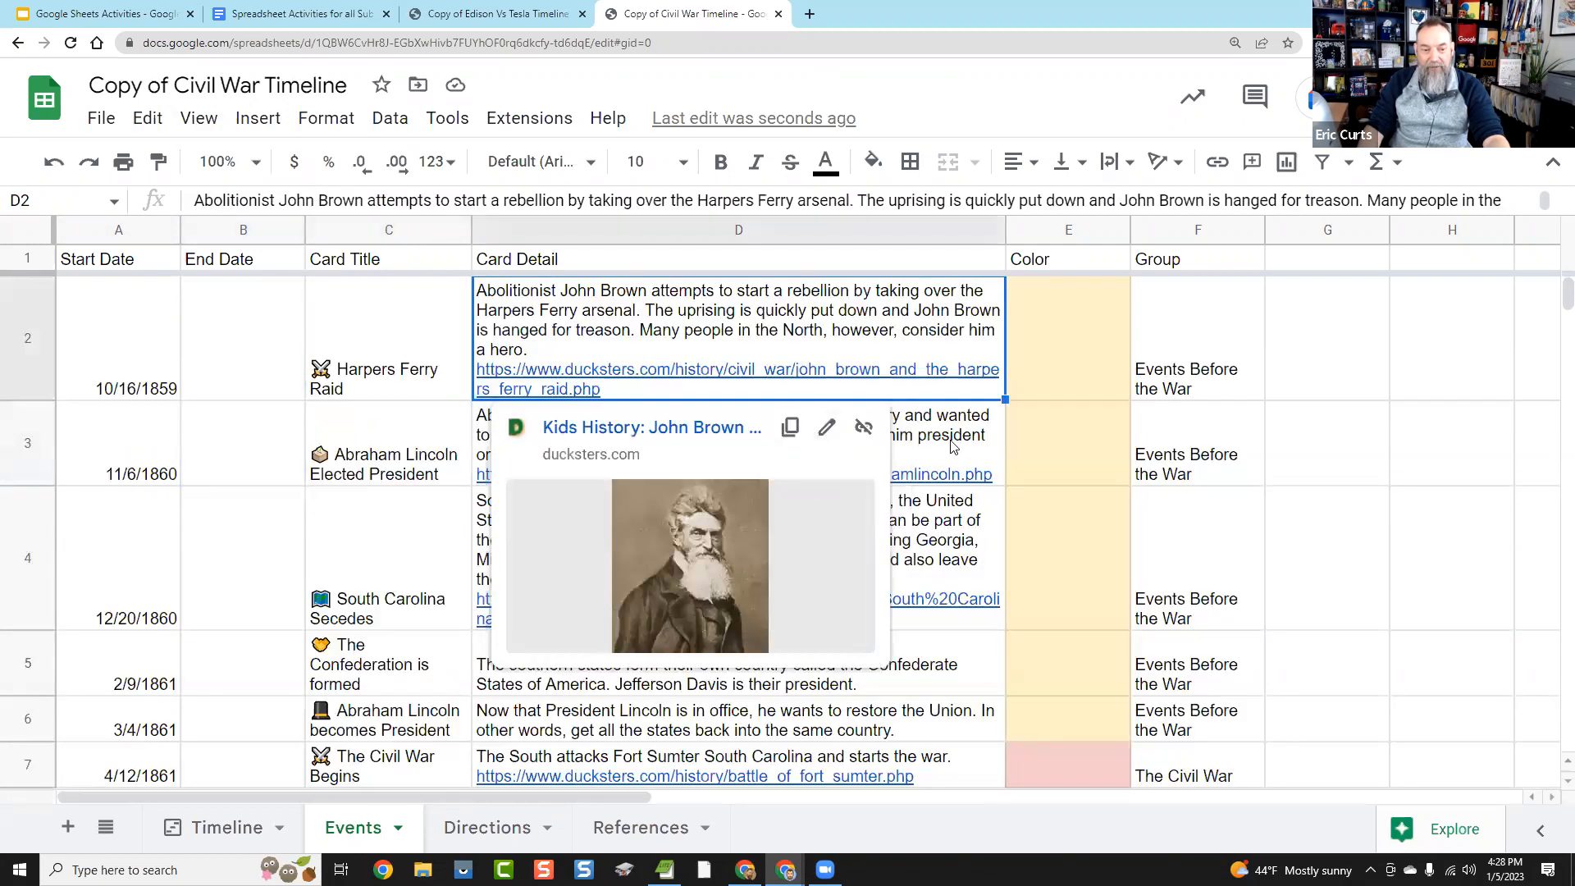
pyautogui.press('Down')
pyautogui.press('Down')
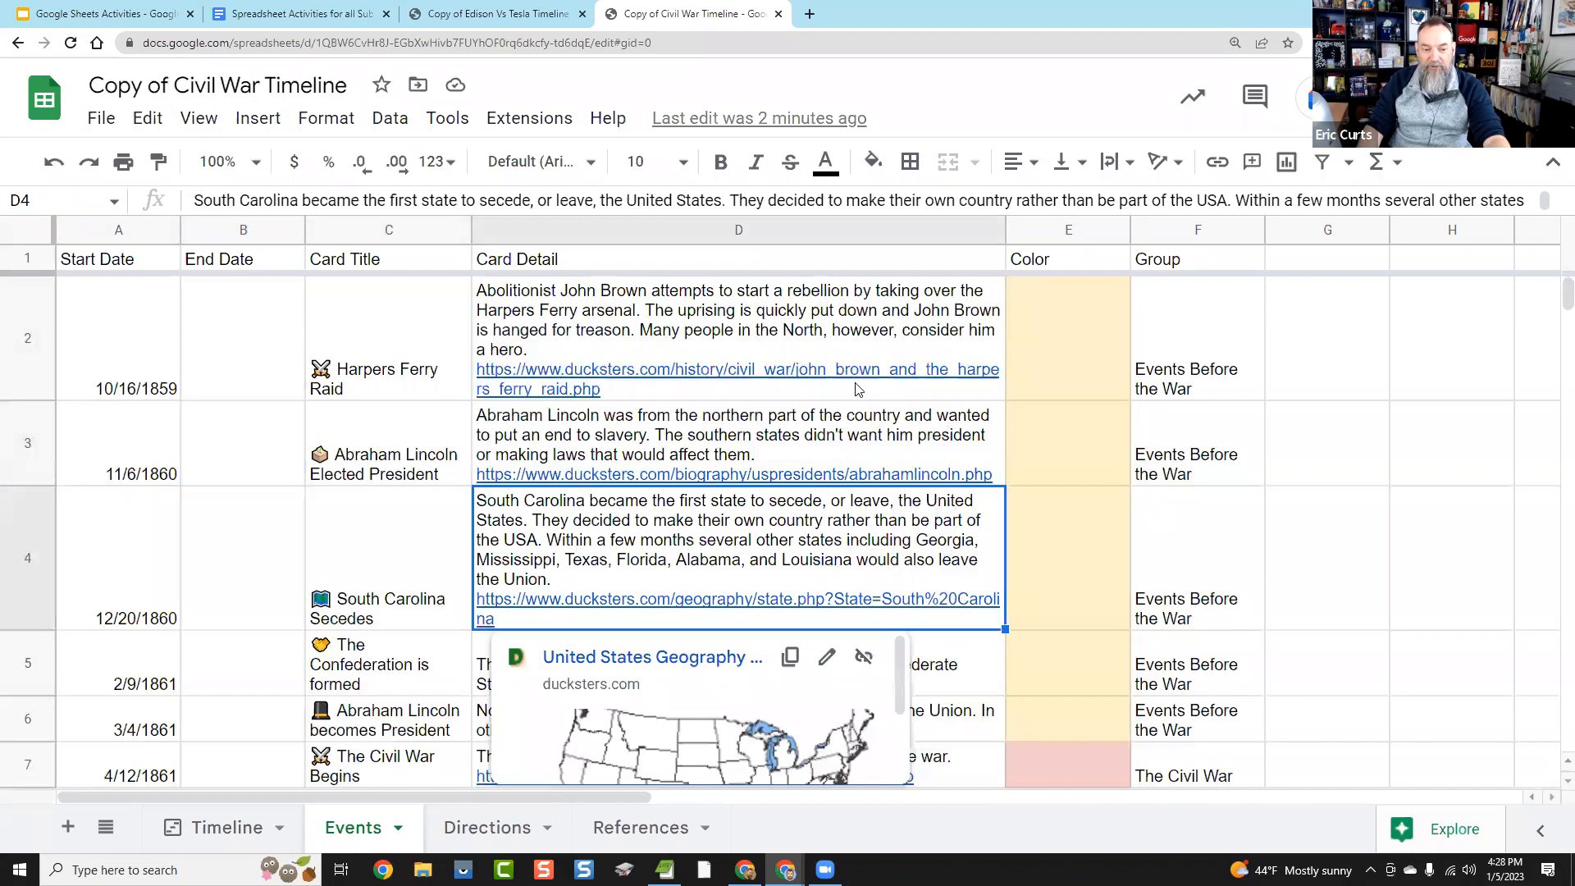
pyautogui.click(392, 316)
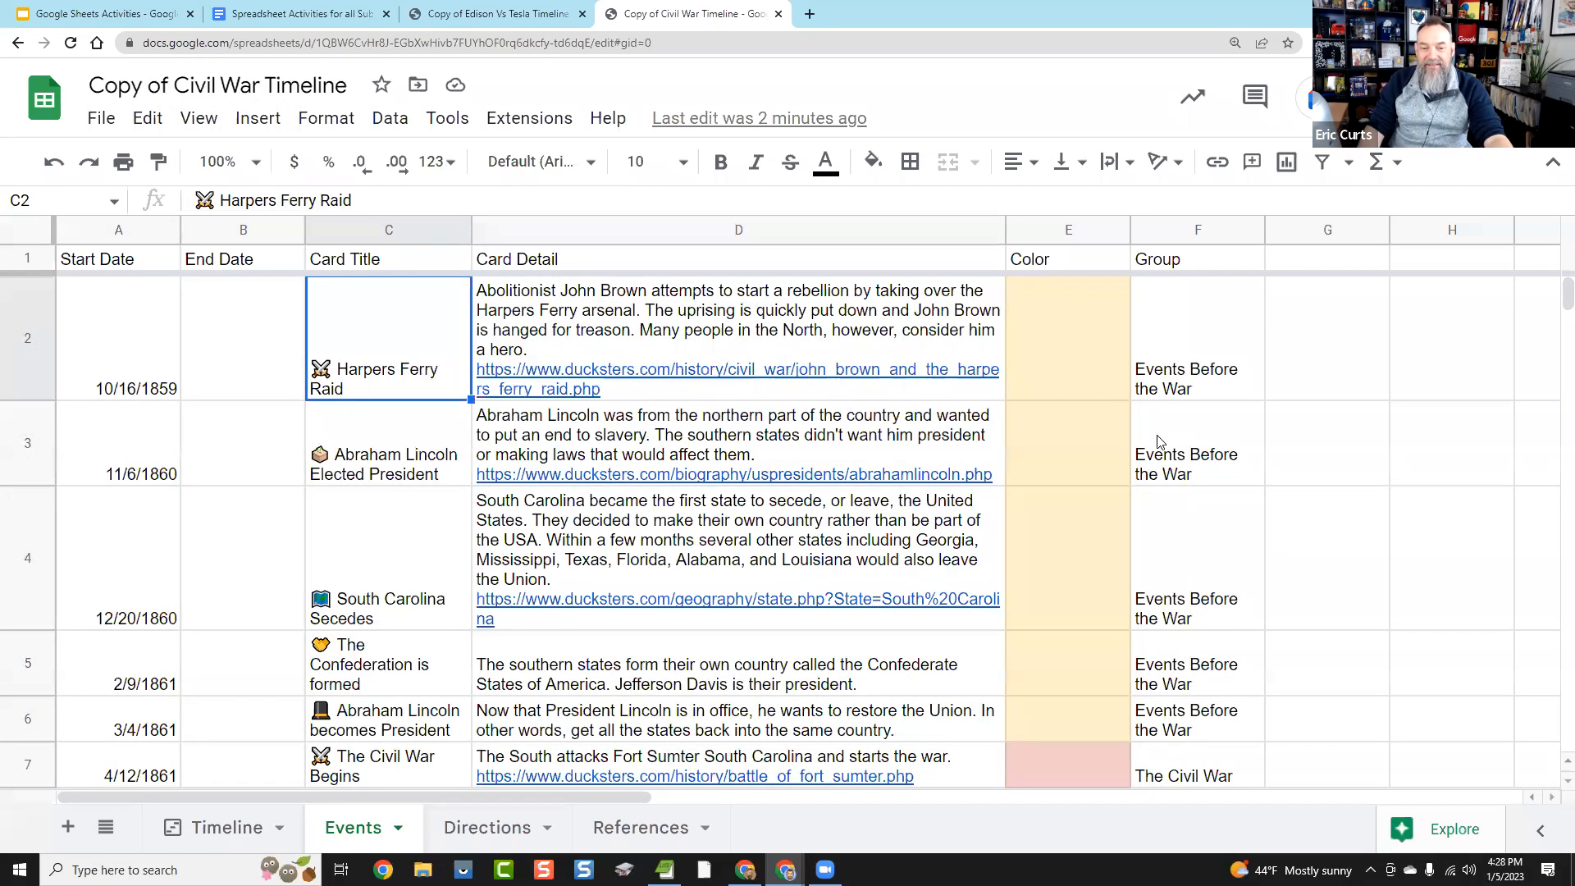
pyautogui.moveTo(1189, 352); pyautogui.dragTo(1222, 722)
pyautogui.scroll(-5, 1190, 575)
pyautogui.moveTo(1182, 443); pyautogui.dragTo(1192, 618)
pyautogui.scroll(-1, 1202, 607)
pyautogui.scroll(-5, 1208, 492)
pyautogui.moveTo(1207, 376); pyautogui.dragTo(1271, 492)
pyautogui.scroll(8, 1274, 497)
pyautogui.scroll(3, 1230, 492)
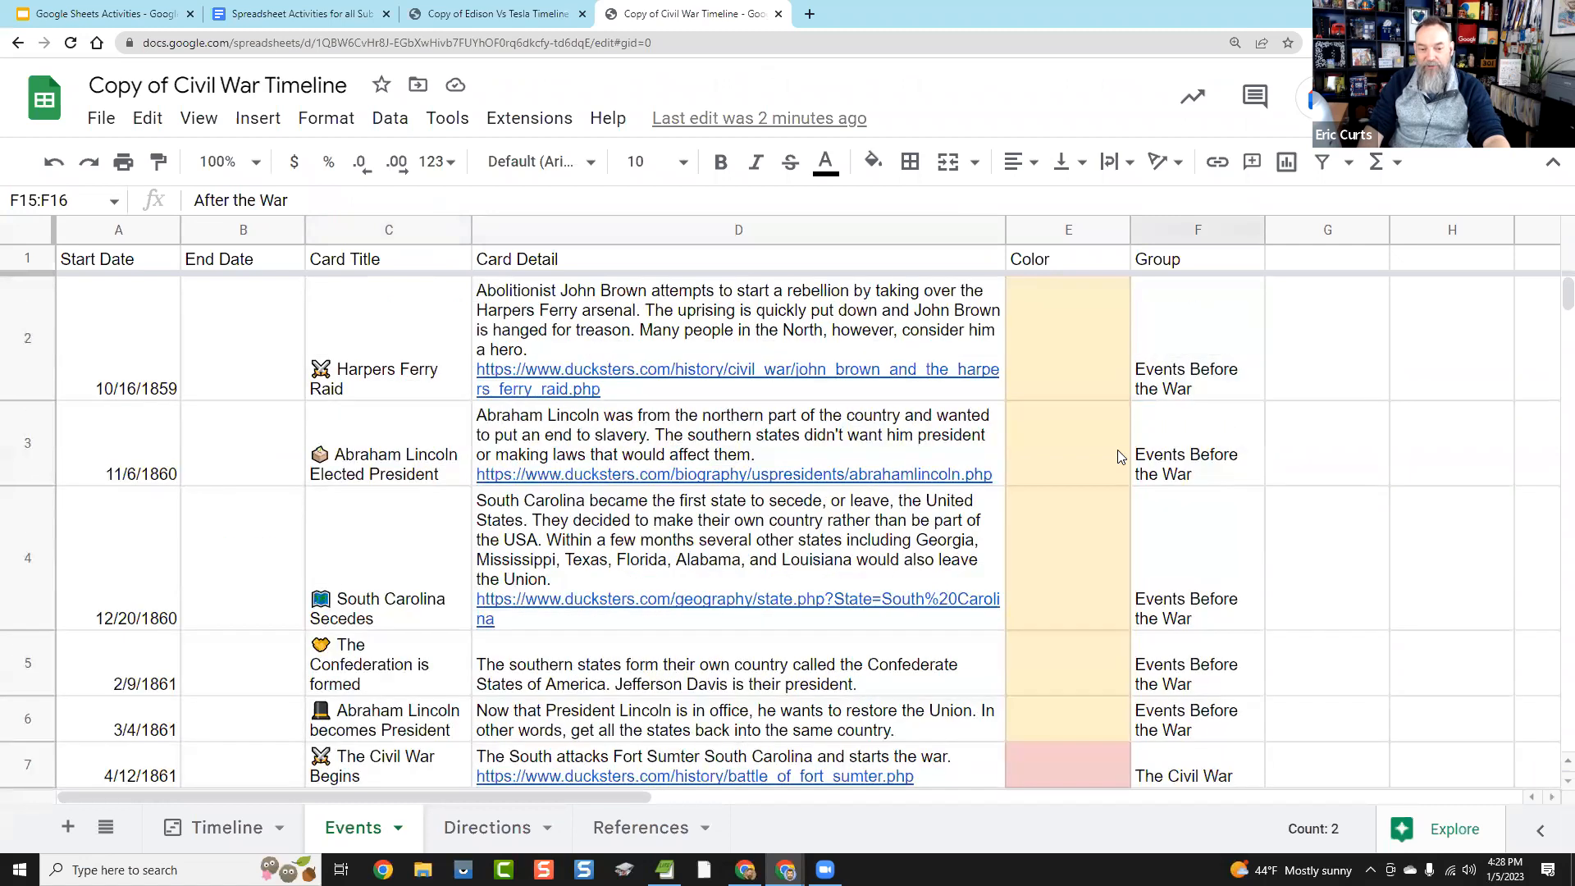
# Step: Point out the Harpers Ferry Raid colour cell E2 and its group entry, changing nothing
pyautogui.click(1070, 378)
pyautogui.click(874, 162)
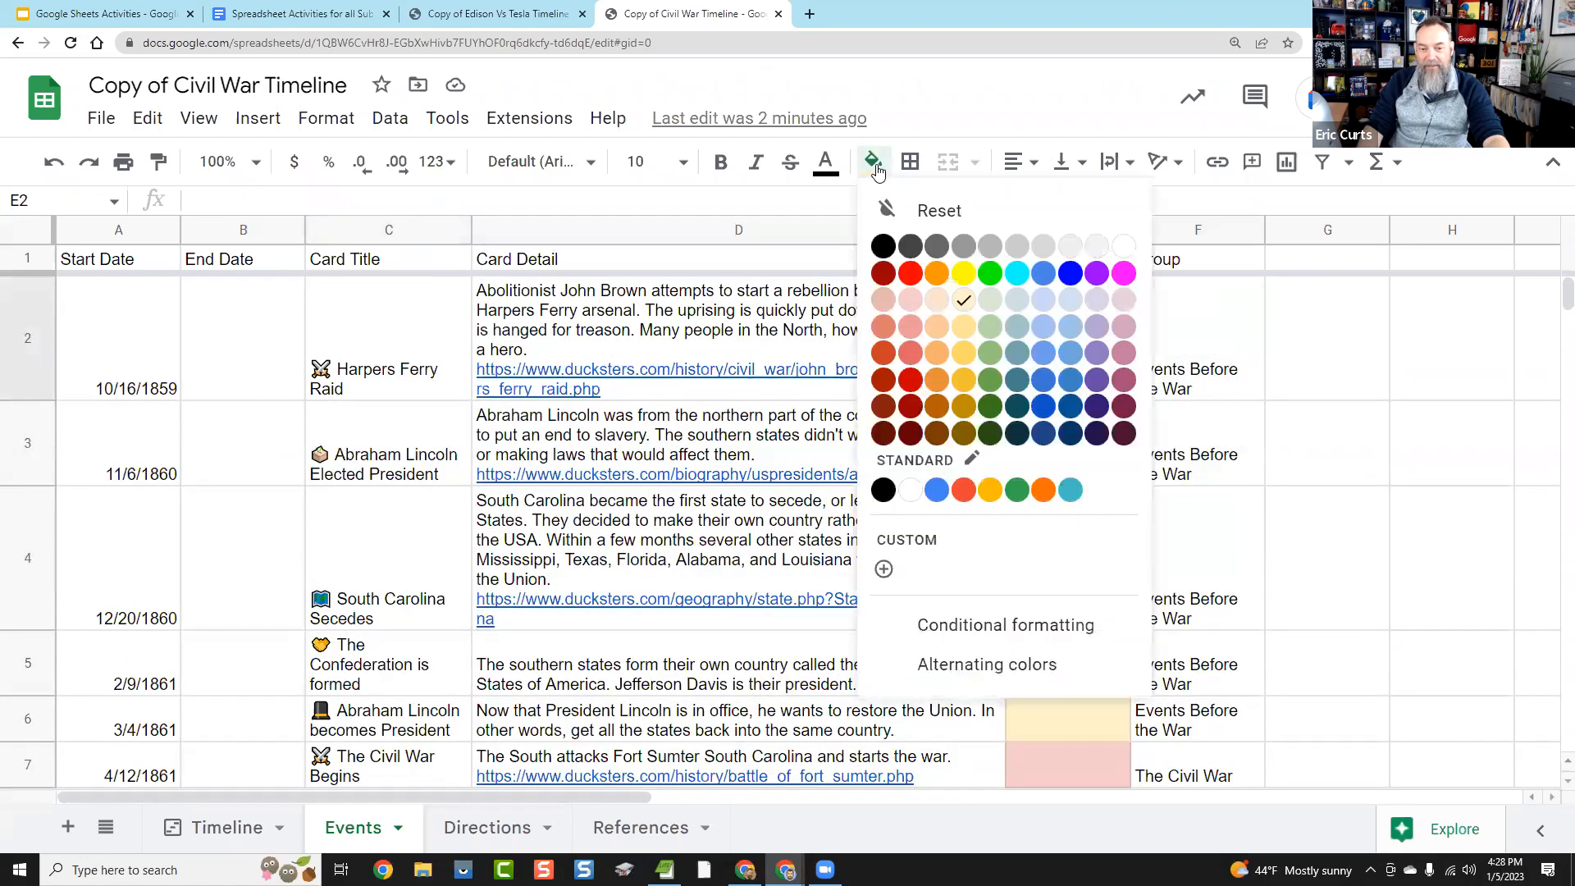
pyautogui.click(982, 102)
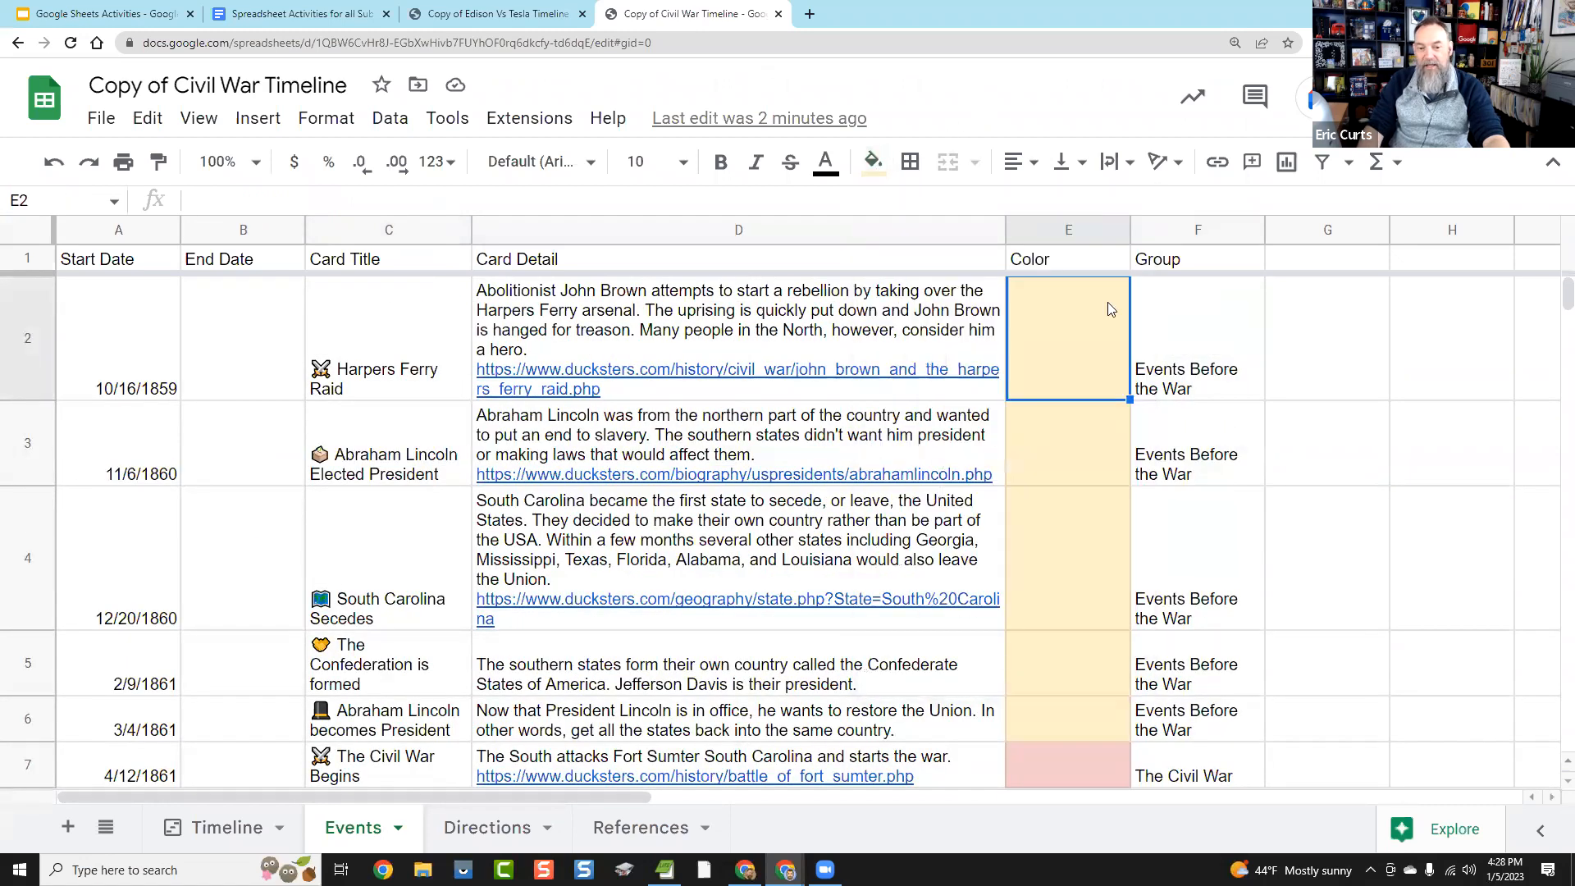
pyautogui.click(1143, 470)
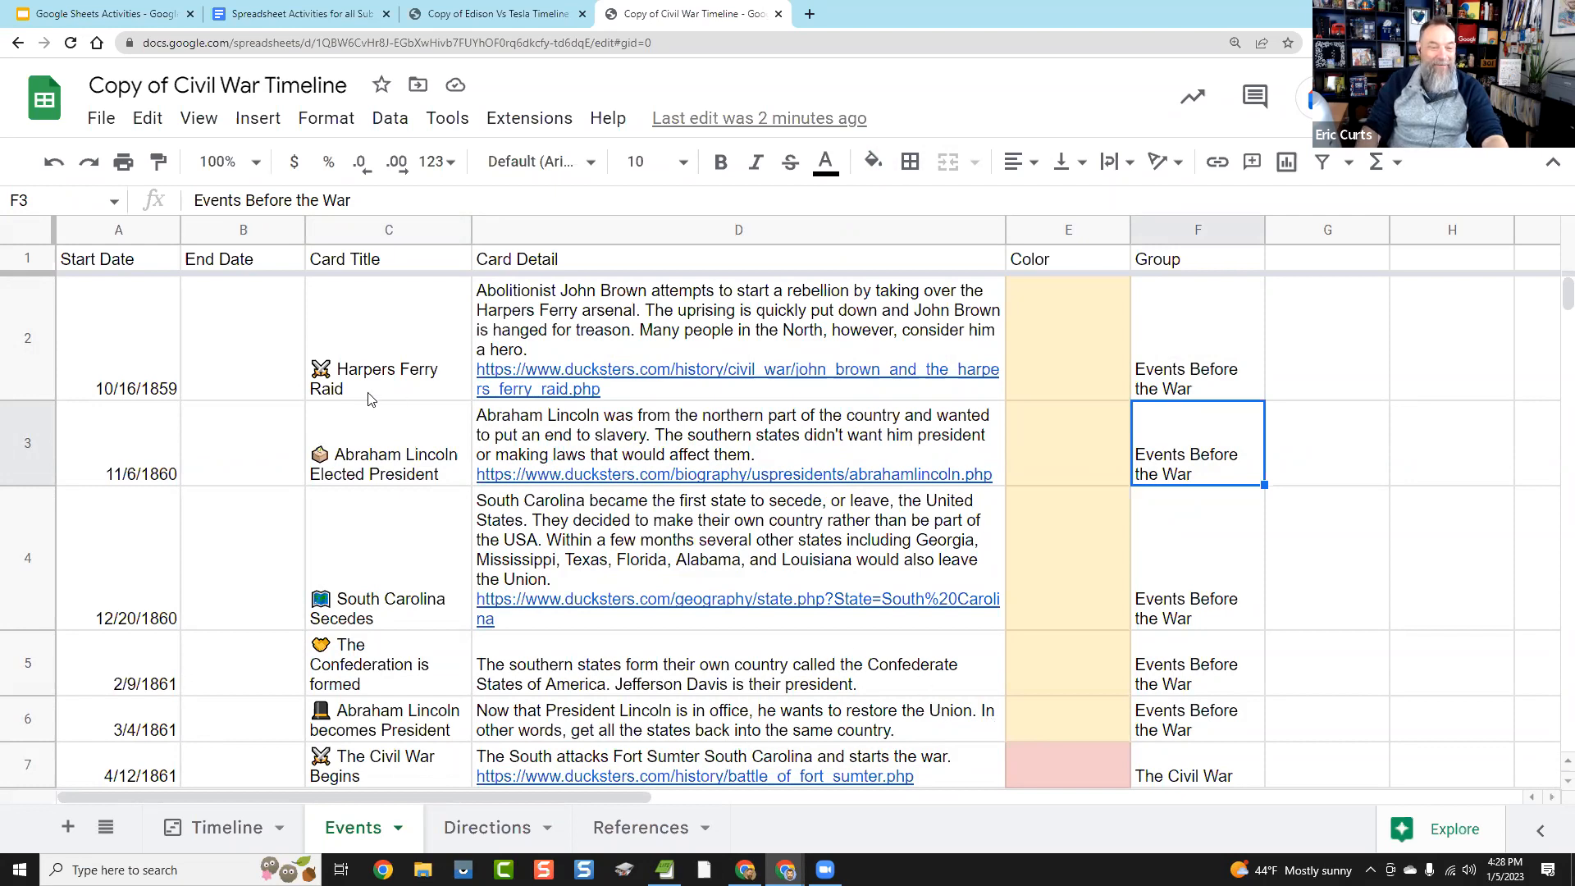
# Step: Highlight the event columns, then select the entire Events sheet with the corner box
pyautogui.moveTo(103, 236); pyautogui.dragTo(1153, 230)
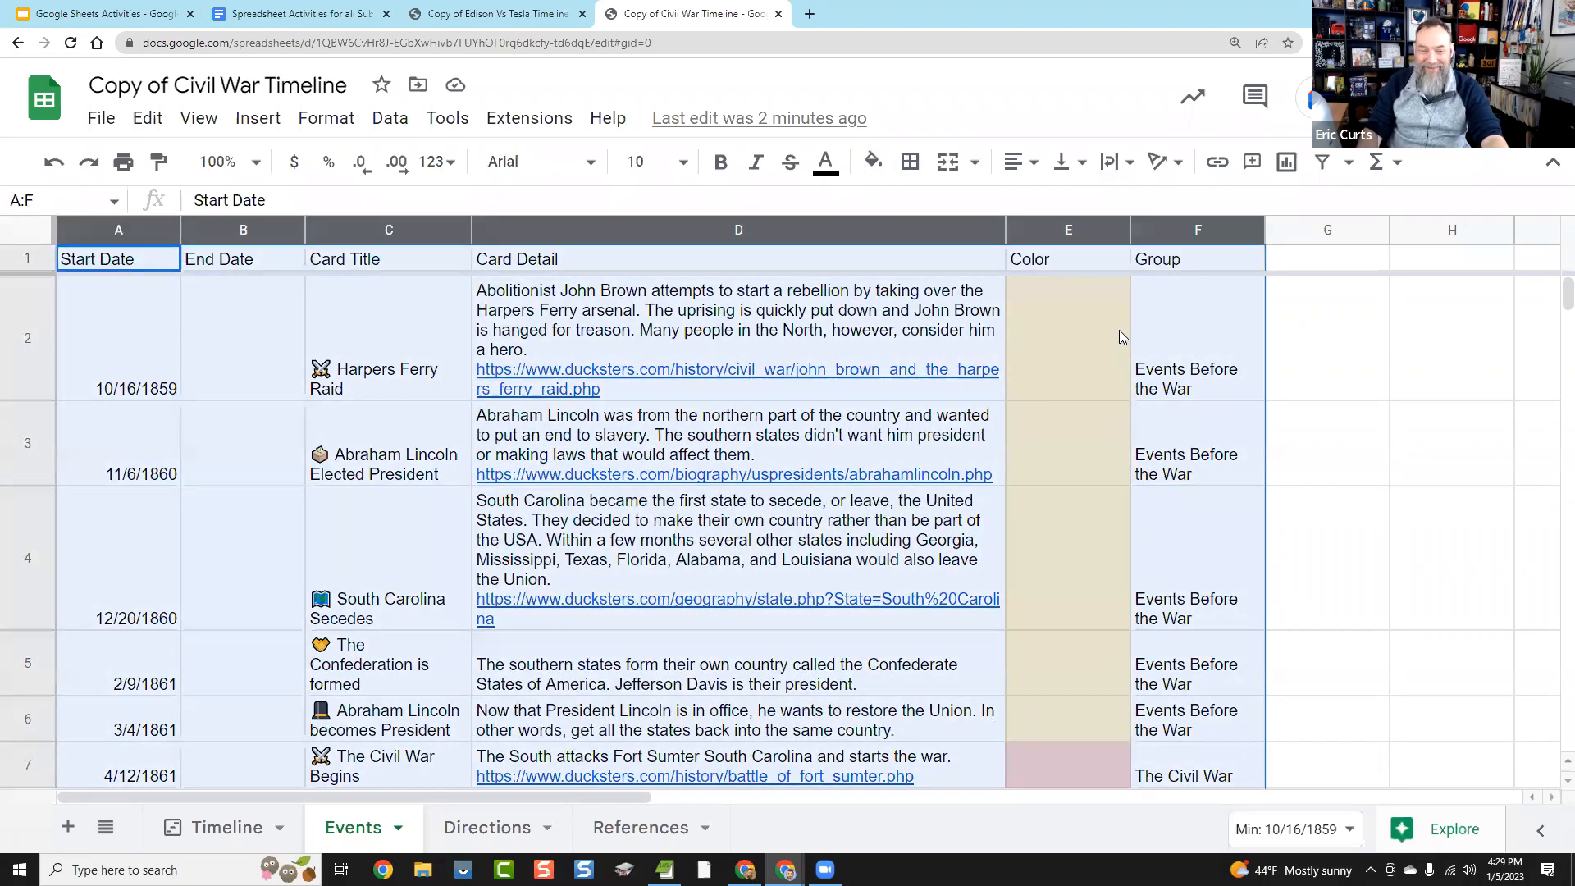
pyautogui.click(238, 361)
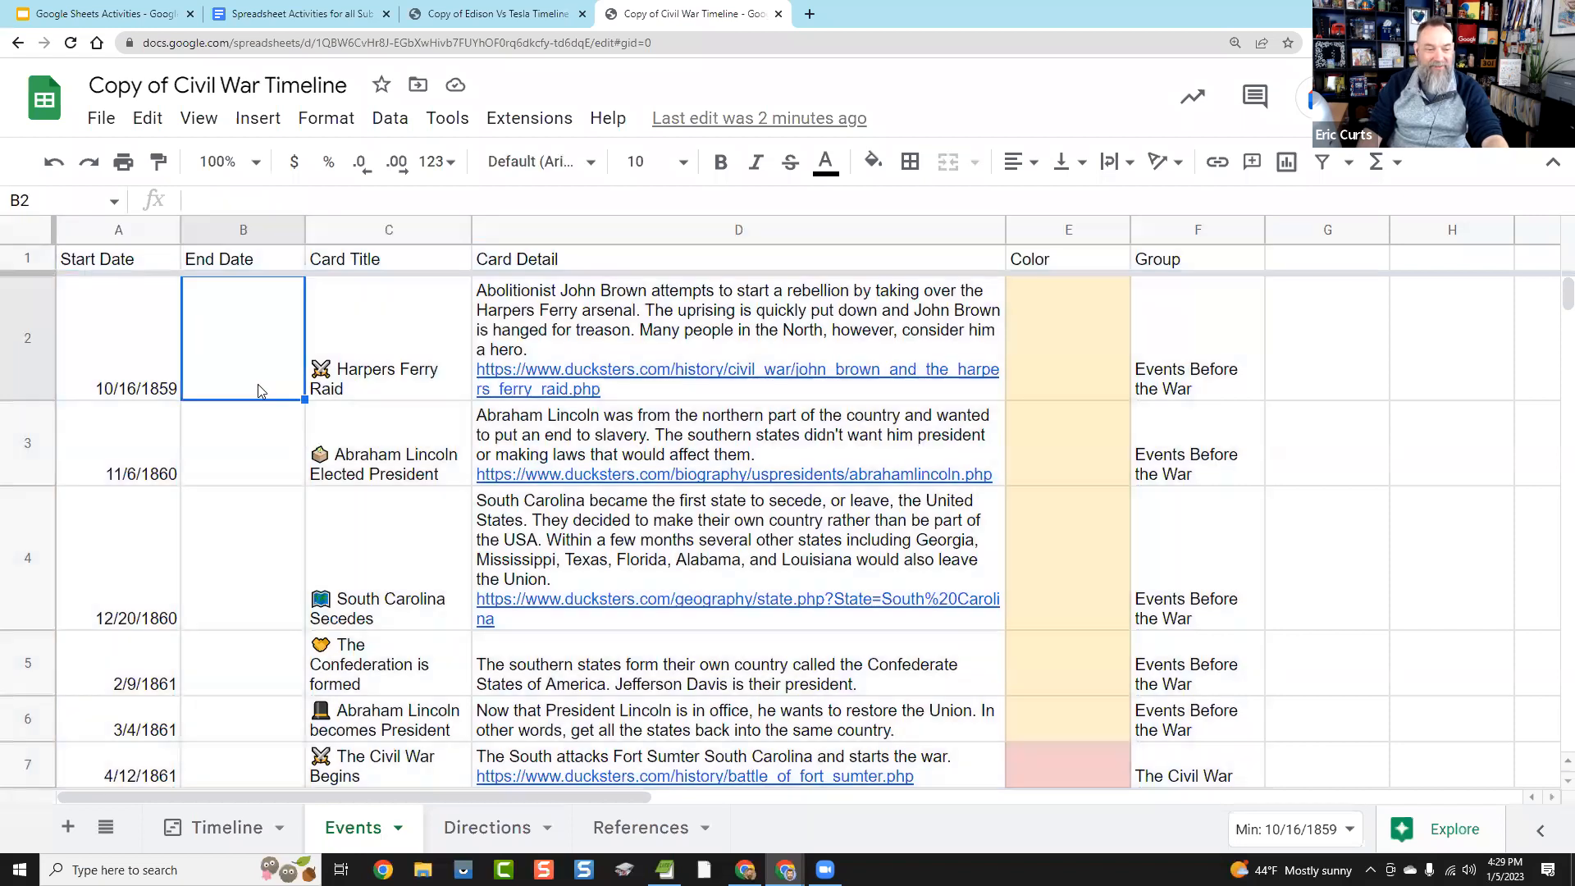
pyautogui.moveTo(110, 230); pyautogui.dragTo(1198, 230)
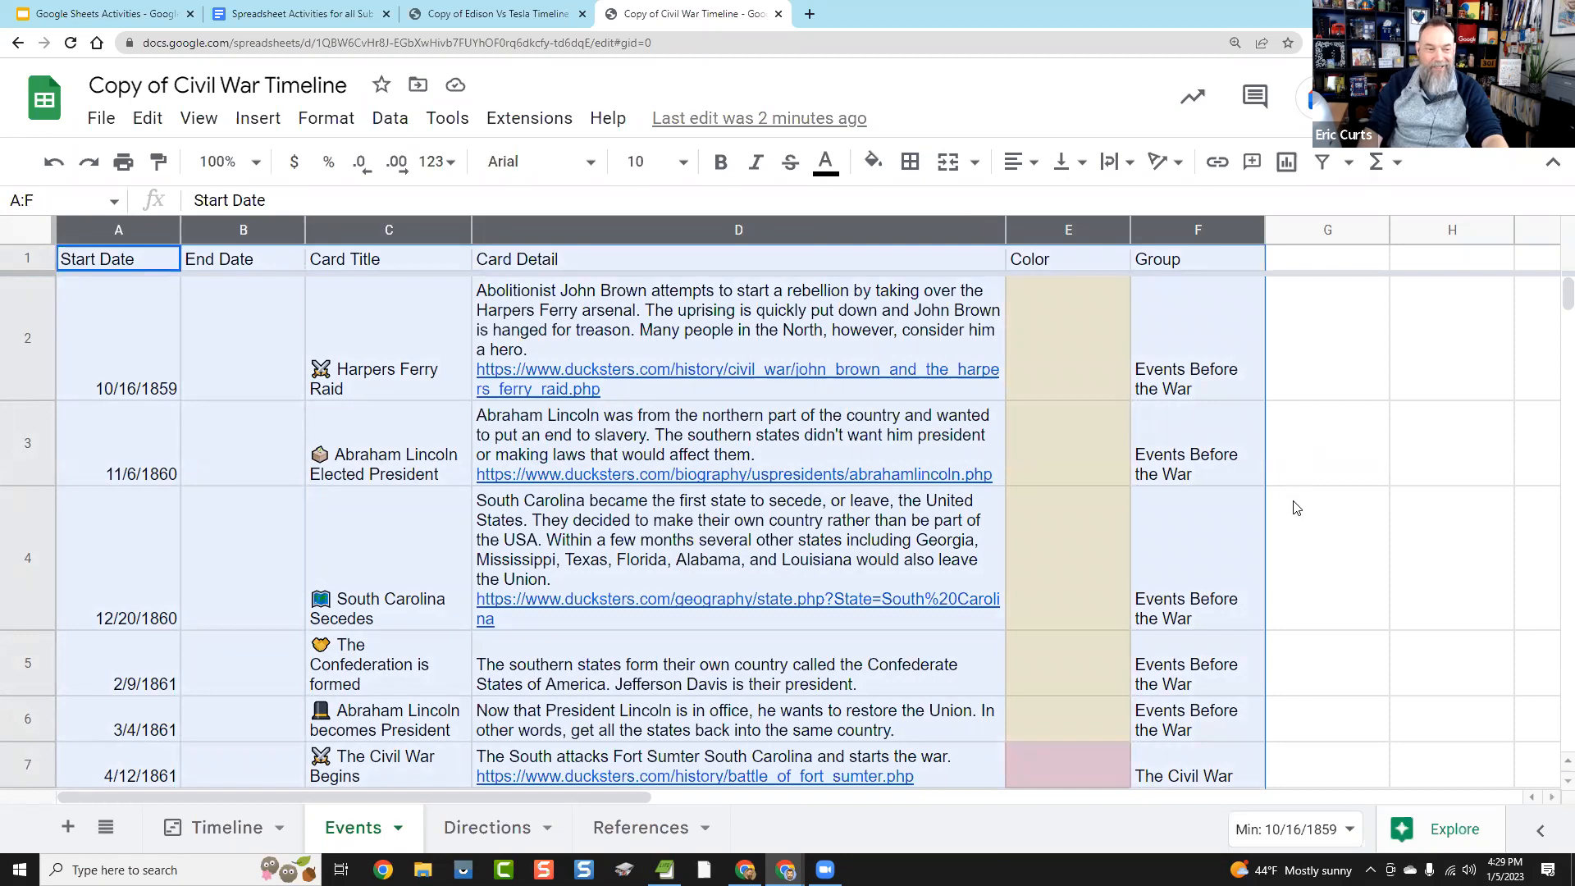
pyautogui.click(212, 397)
pyautogui.click(31, 229)
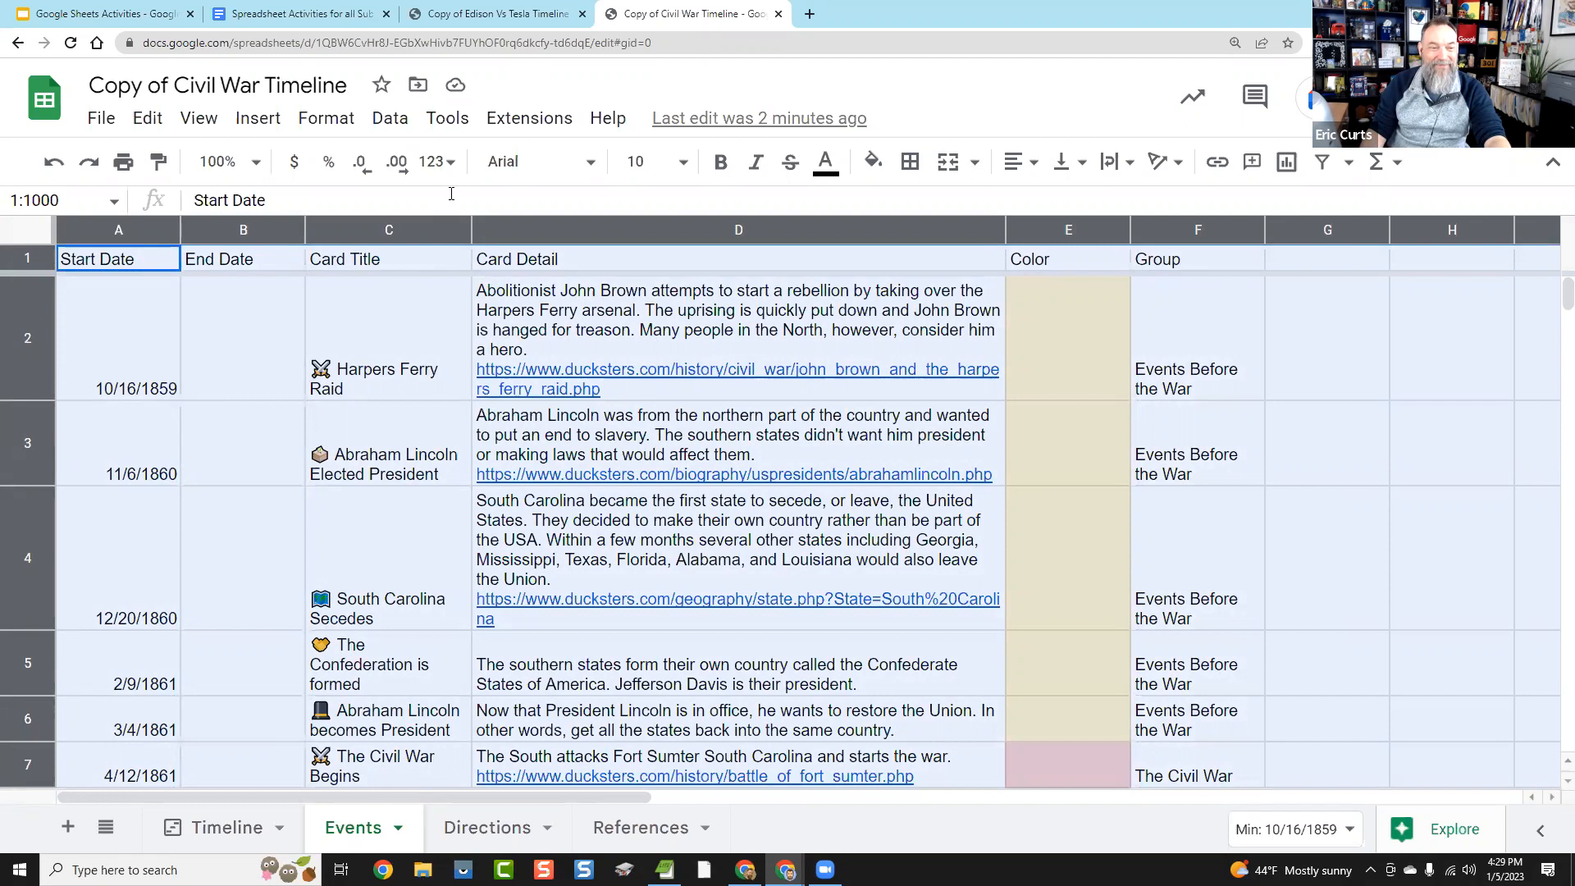
# Step: Insert a timeline from the Events!1:1000 range, creating the Timeline 1 sheet
pyautogui.click(448, 123)
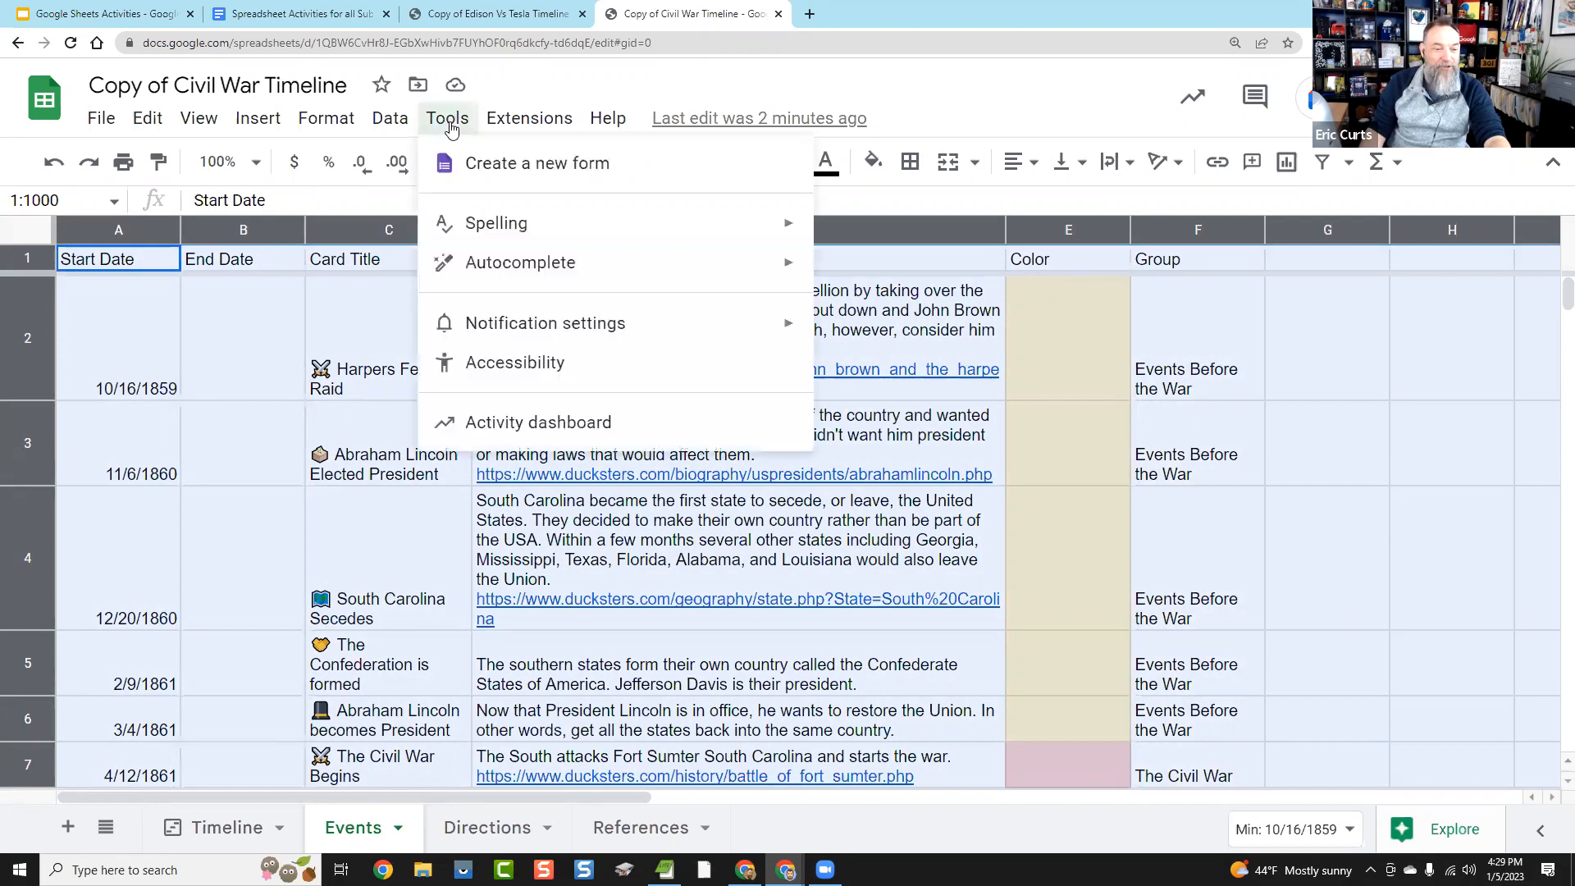
pyautogui.click(394, 123)
pyautogui.moveTo(275, 126)
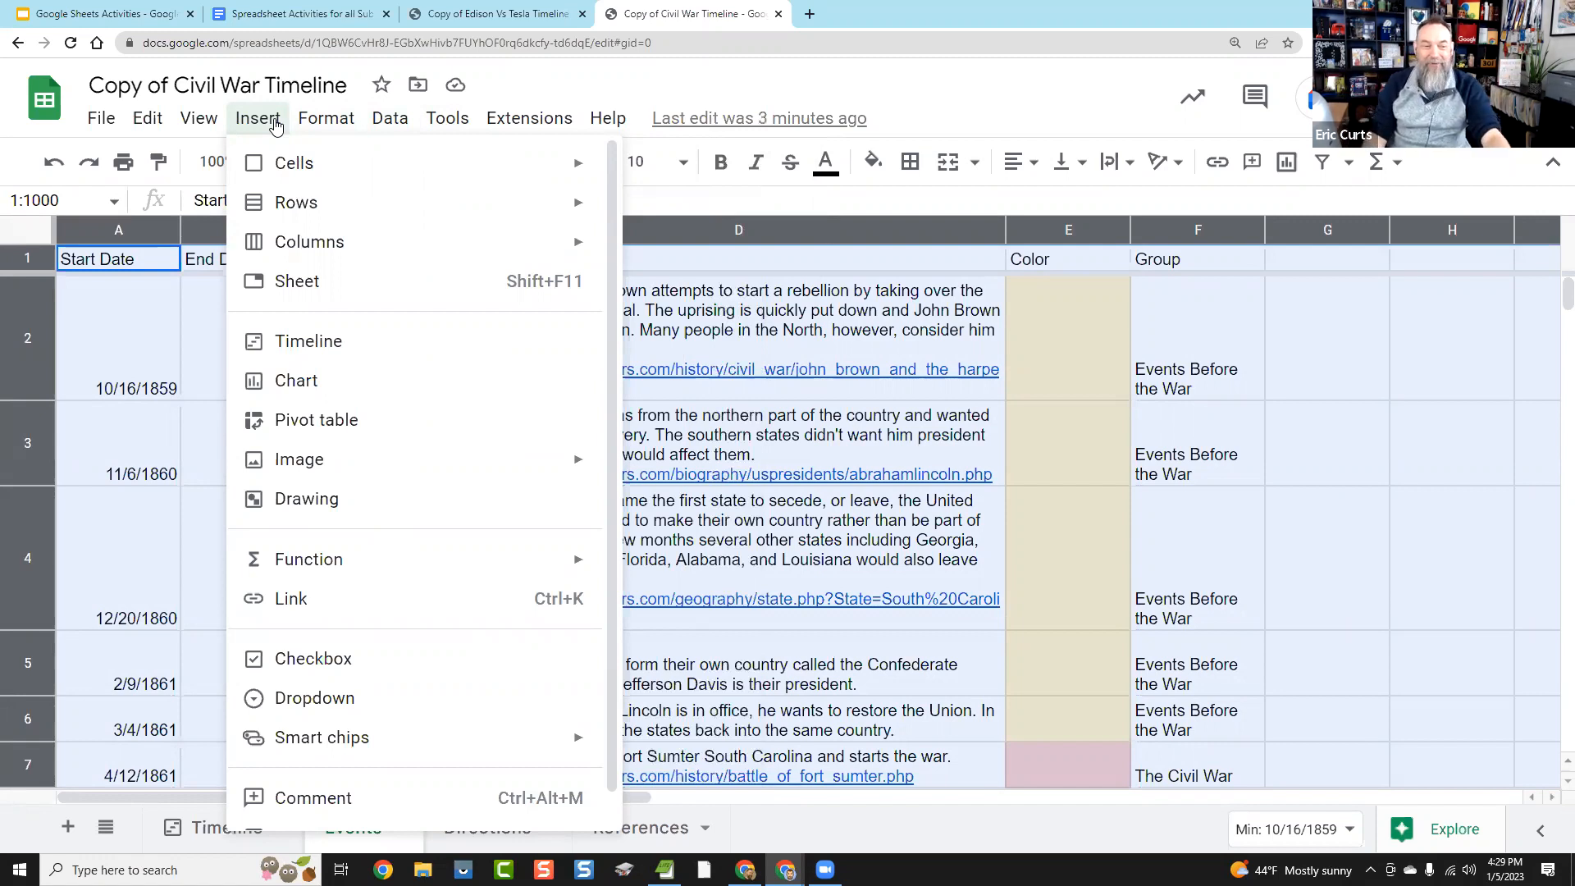
pyautogui.click(407, 348)
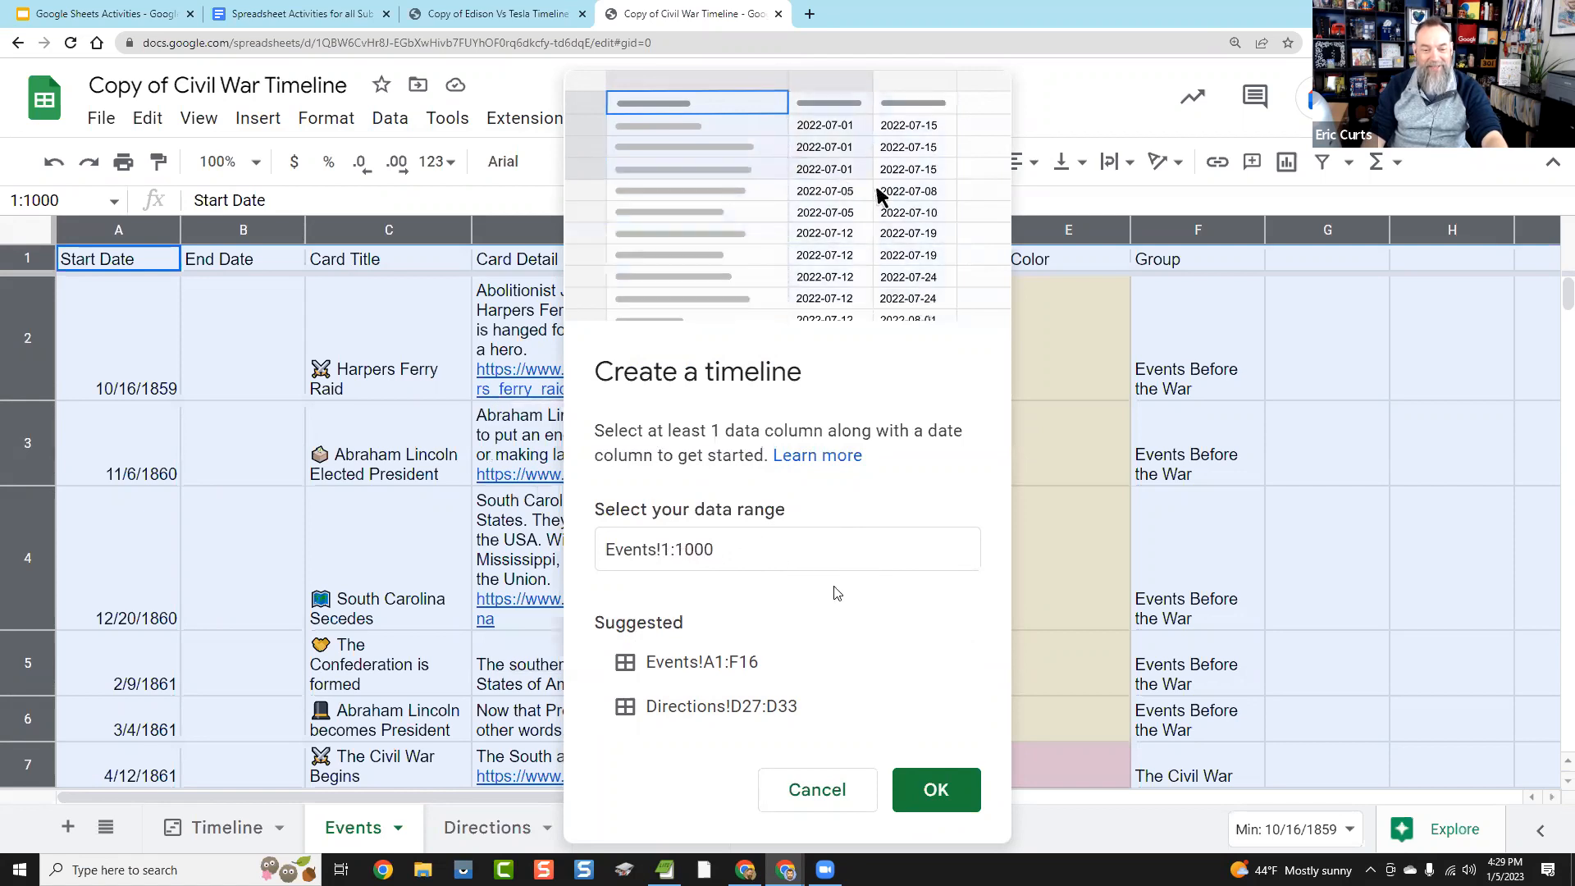
pyautogui.click(951, 796)
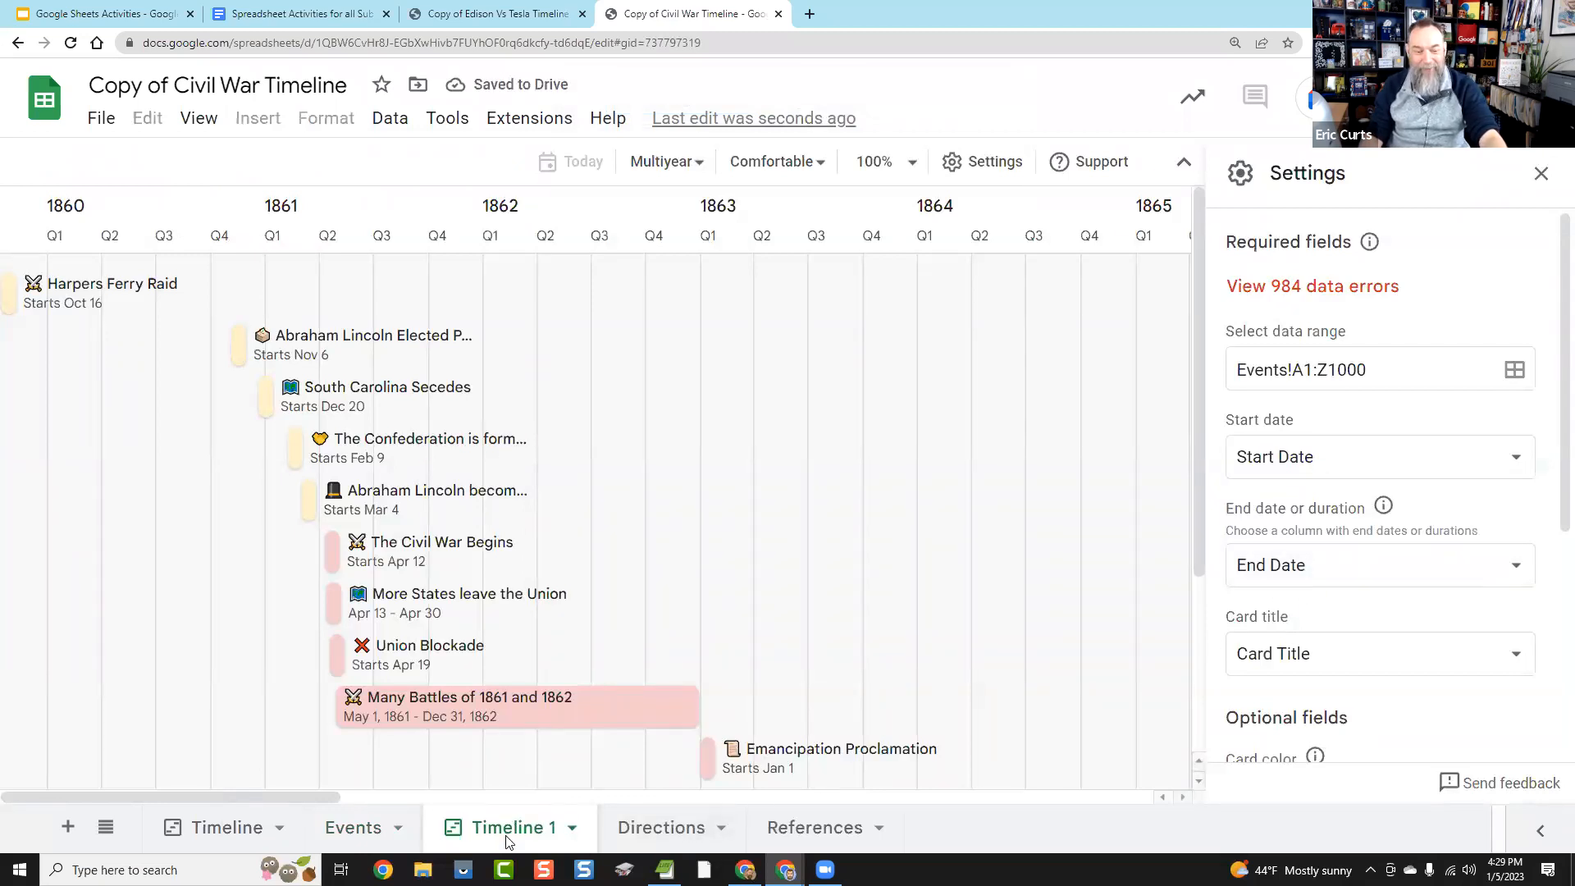
# Step: Close Timeline 1's settings panel so the Civil War events fill the width
pyautogui.click(222, 832)
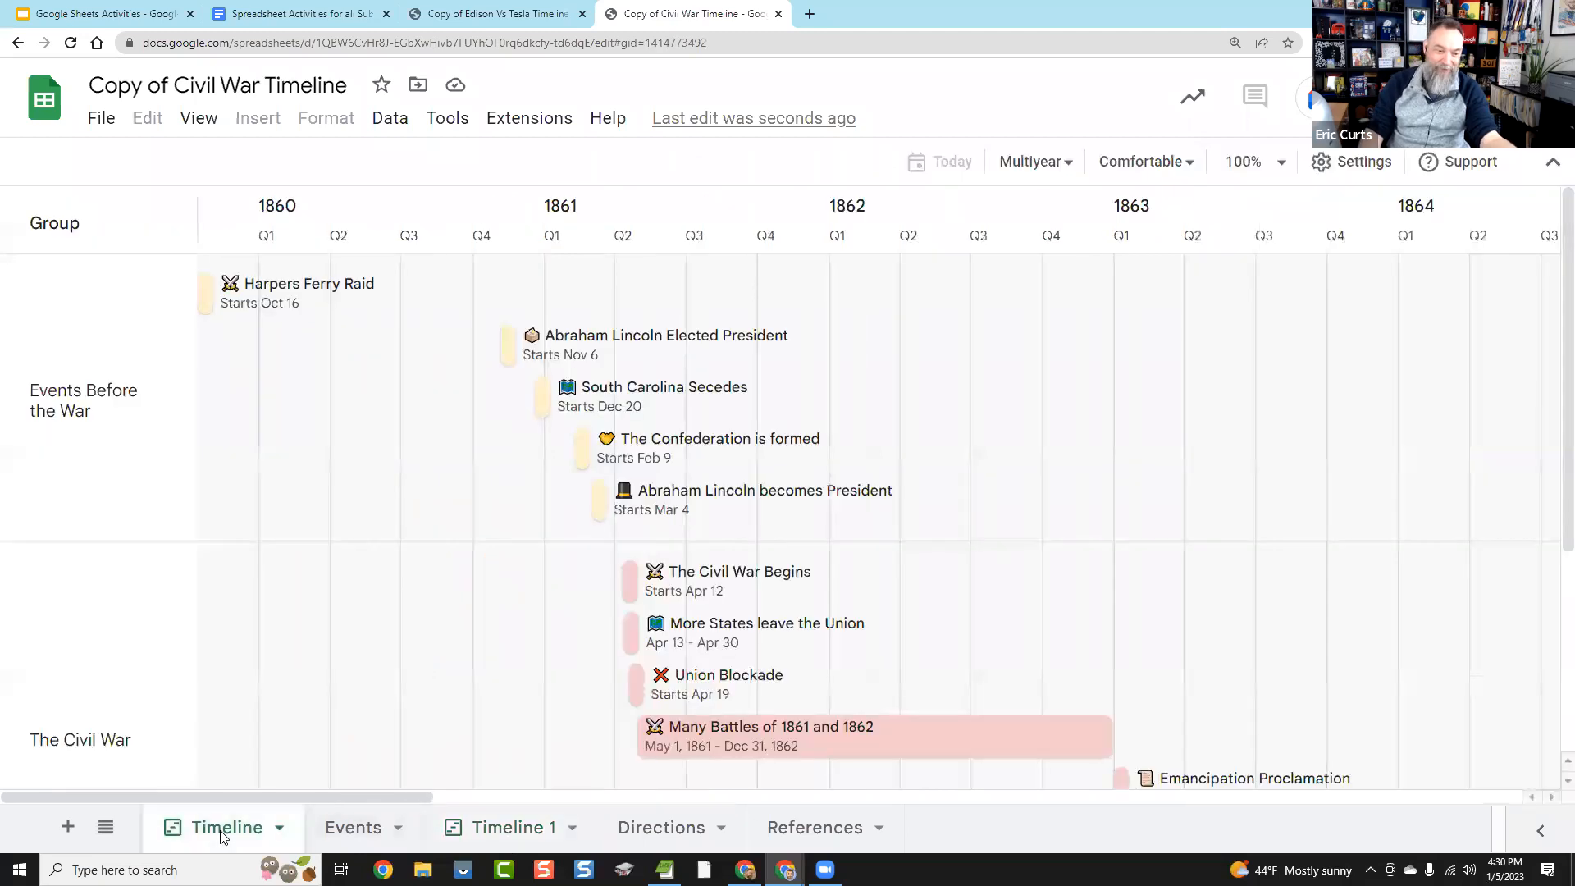
pyautogui.click(509, 837)
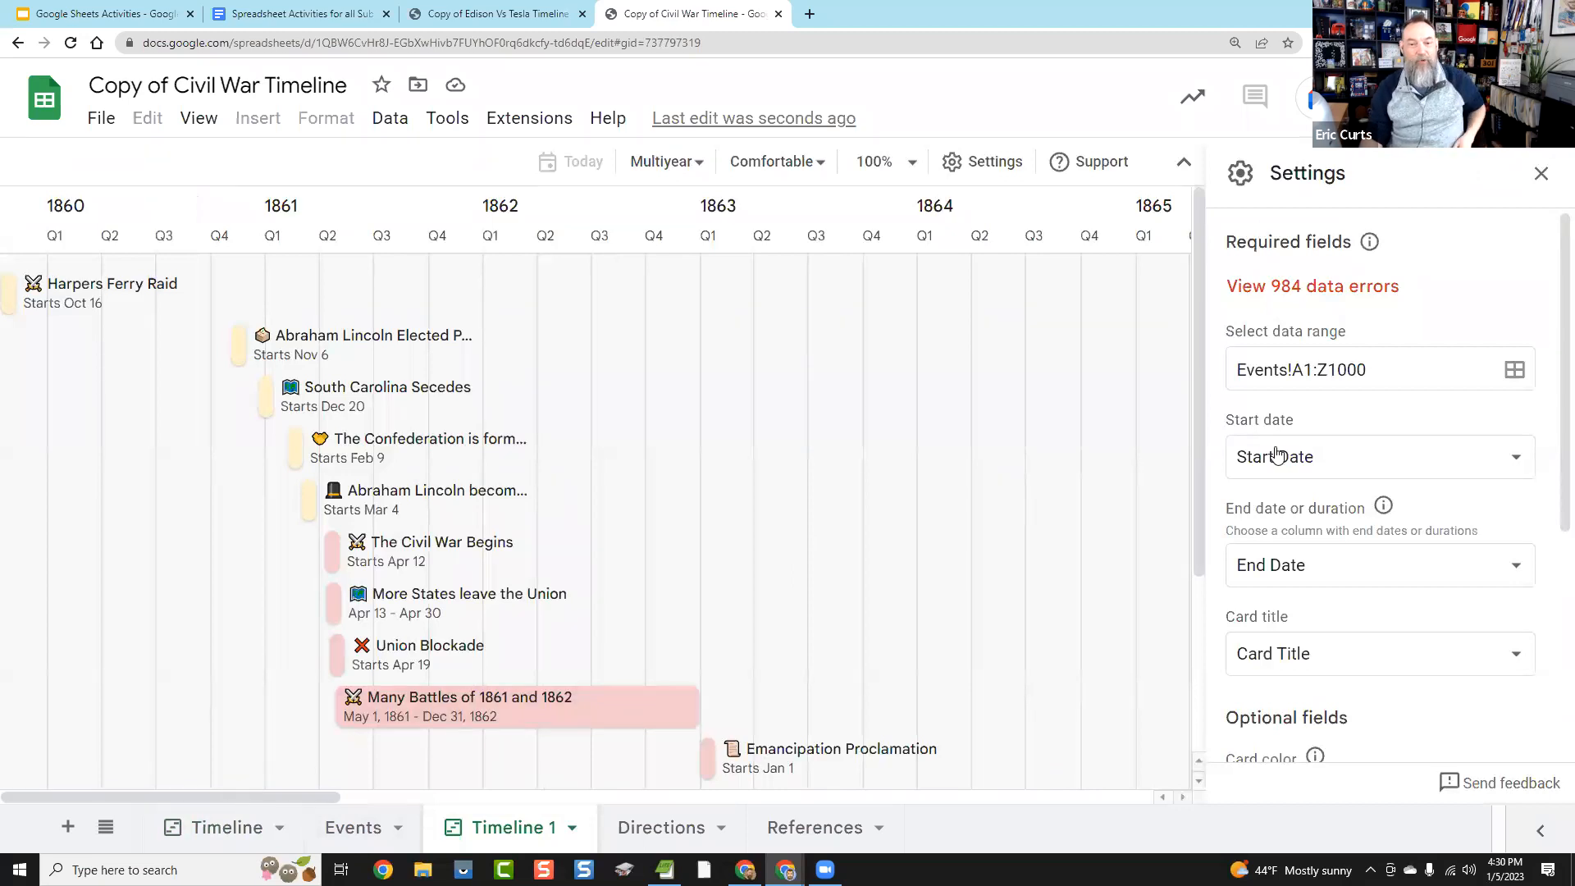
pyautogui.click(1541, 173)
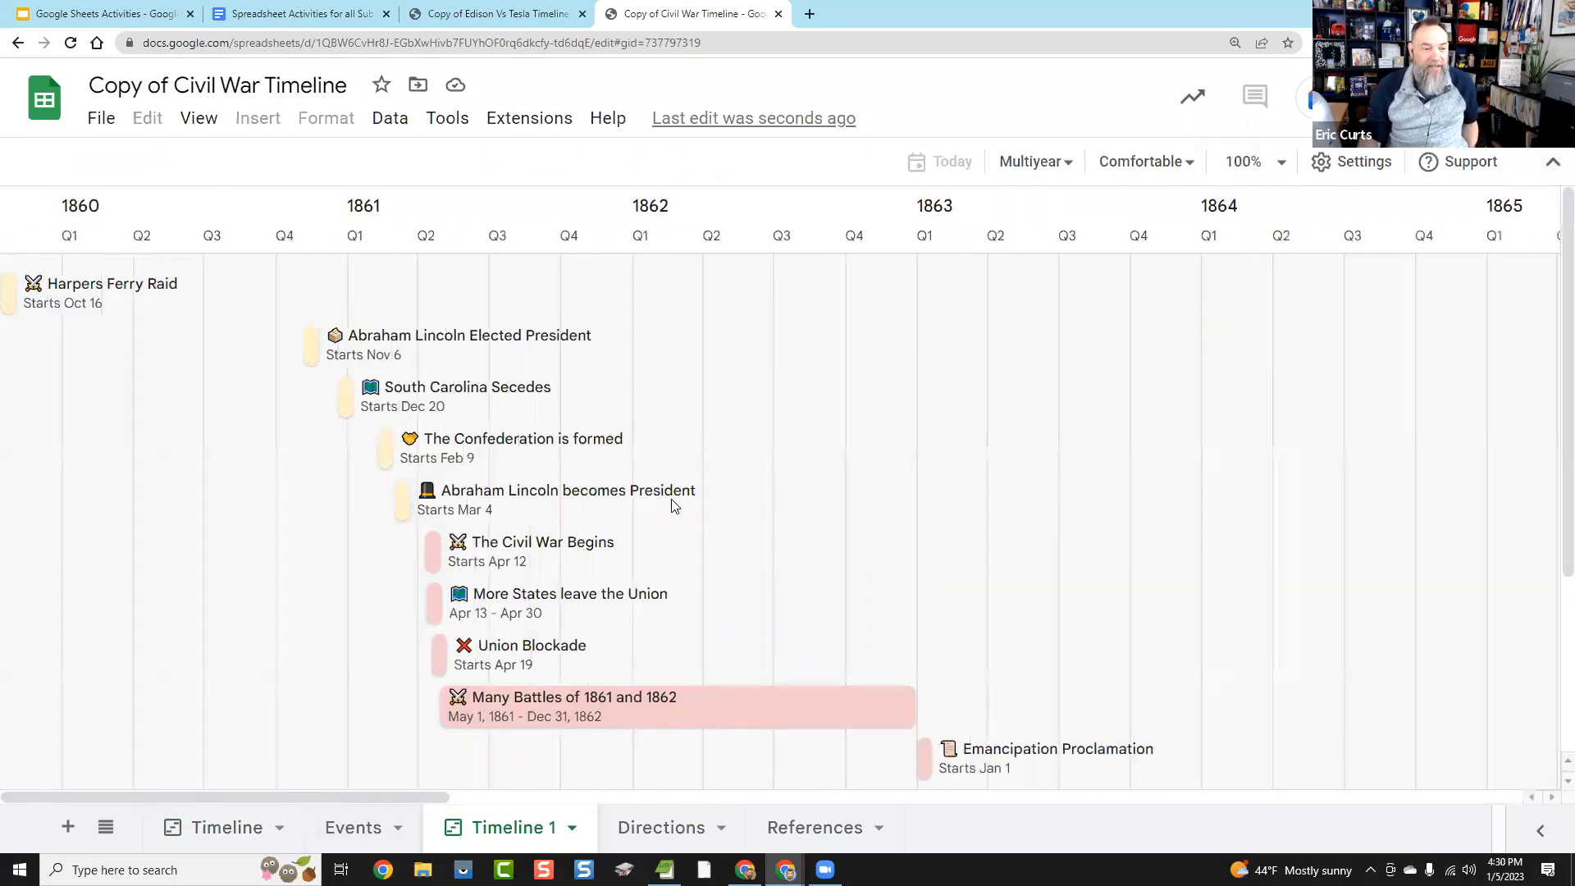
# Step: Scroll the timeline and view the Abraham Lincoln Elected President card's details (11/6/1860), then close them
pyautogui.moveTo(352, 797); pyautogui.dragTo(222, 797)
pyautogui.scroll(-3, 468, 687)
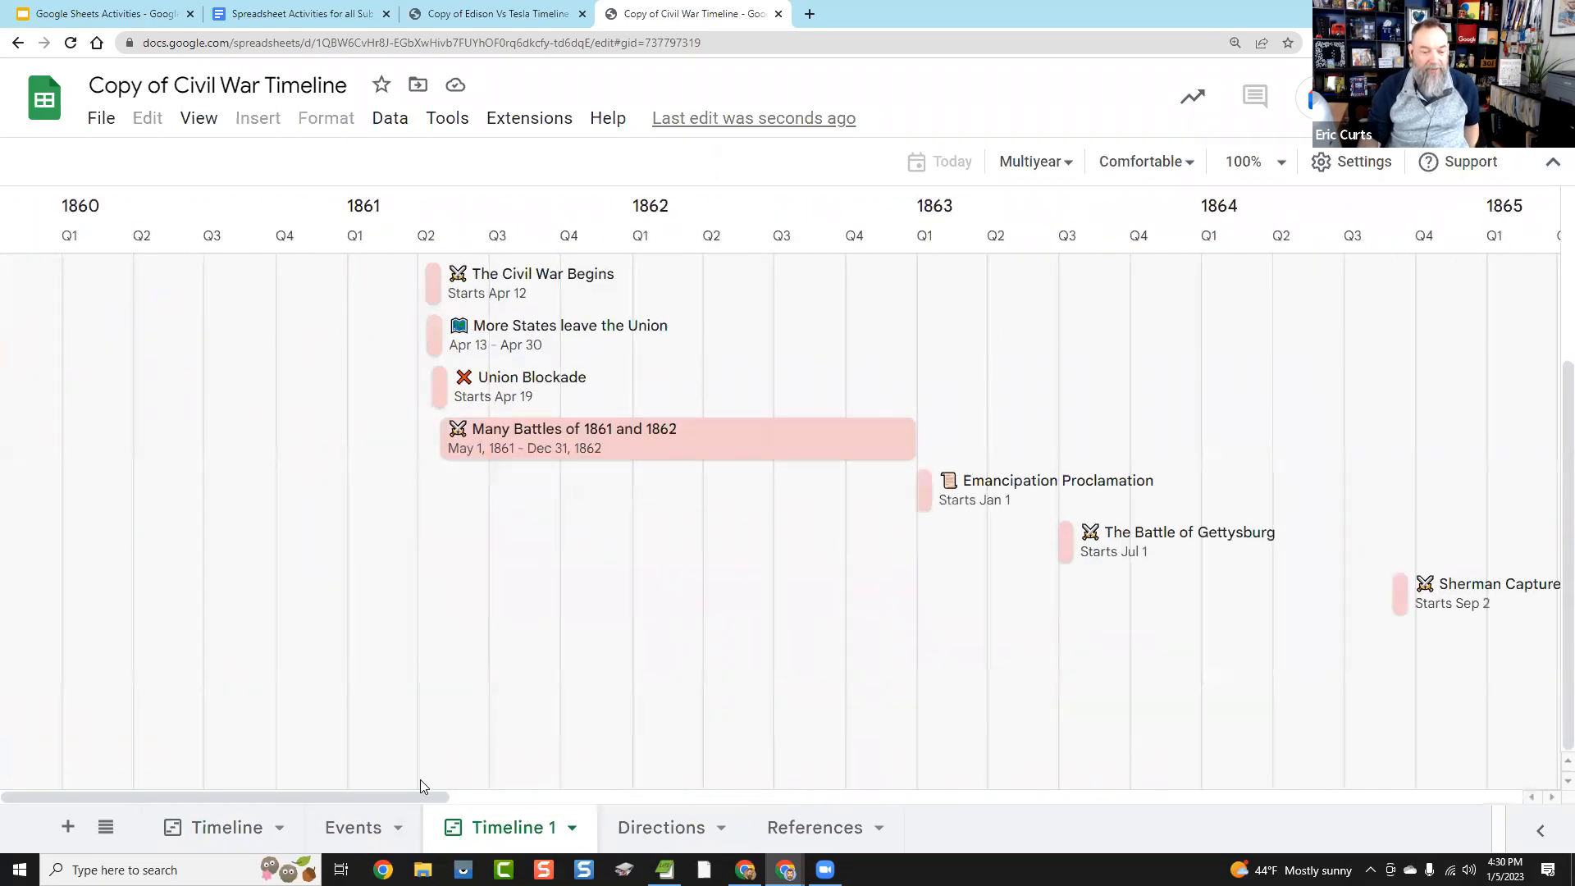
pyautogui.moveTo(433, 793); pyautogui.dragTo(291, 795)
pyautogui.scroll(3, 274, 569)
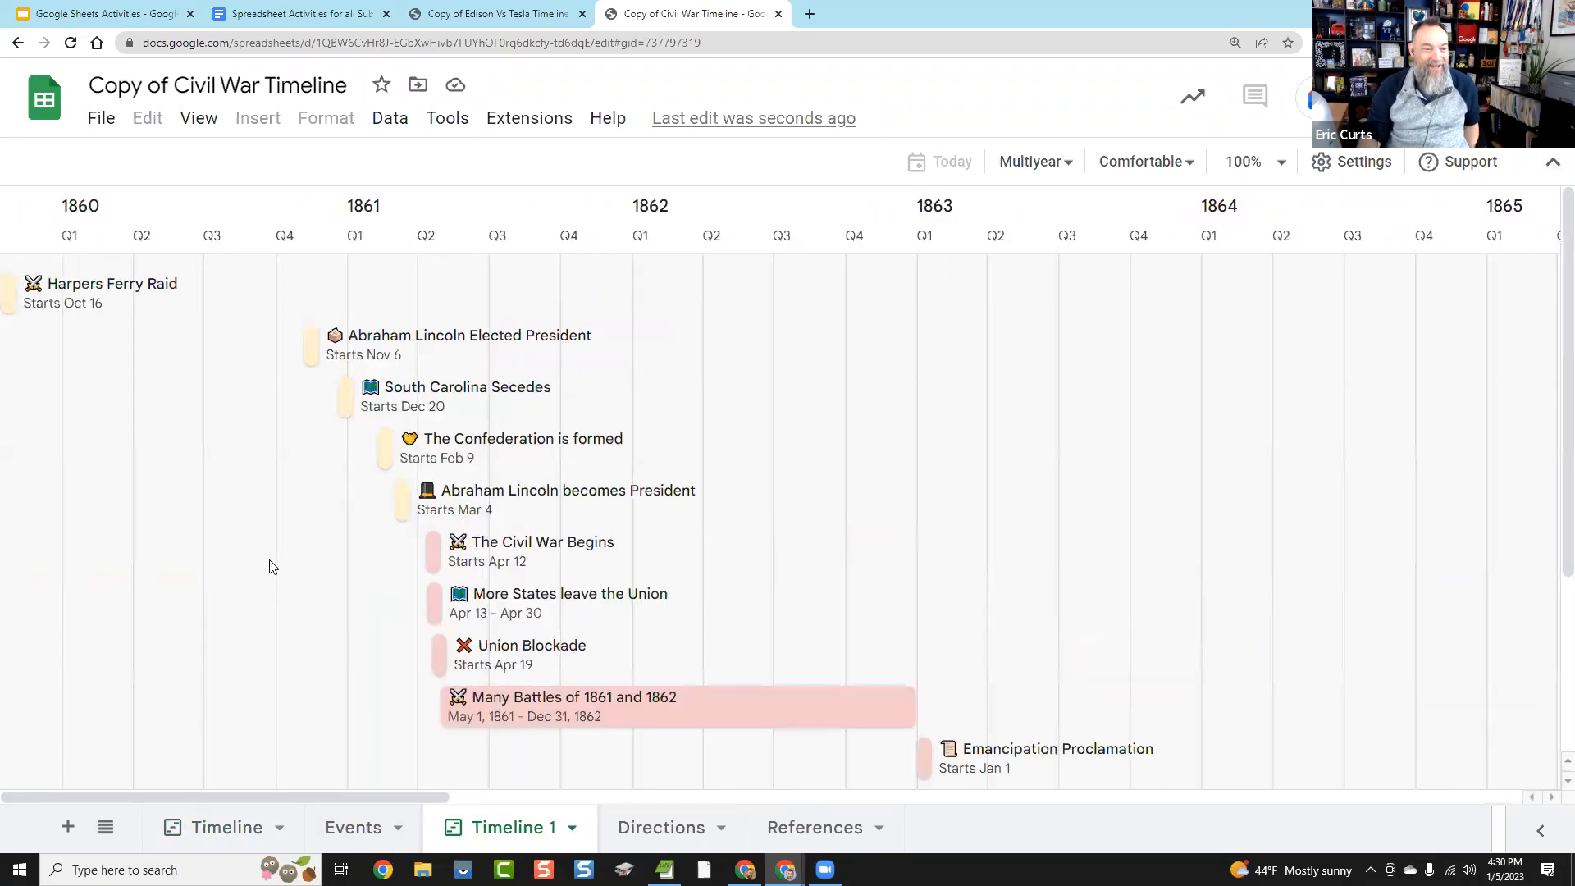
pyautogui.click(422, 339)
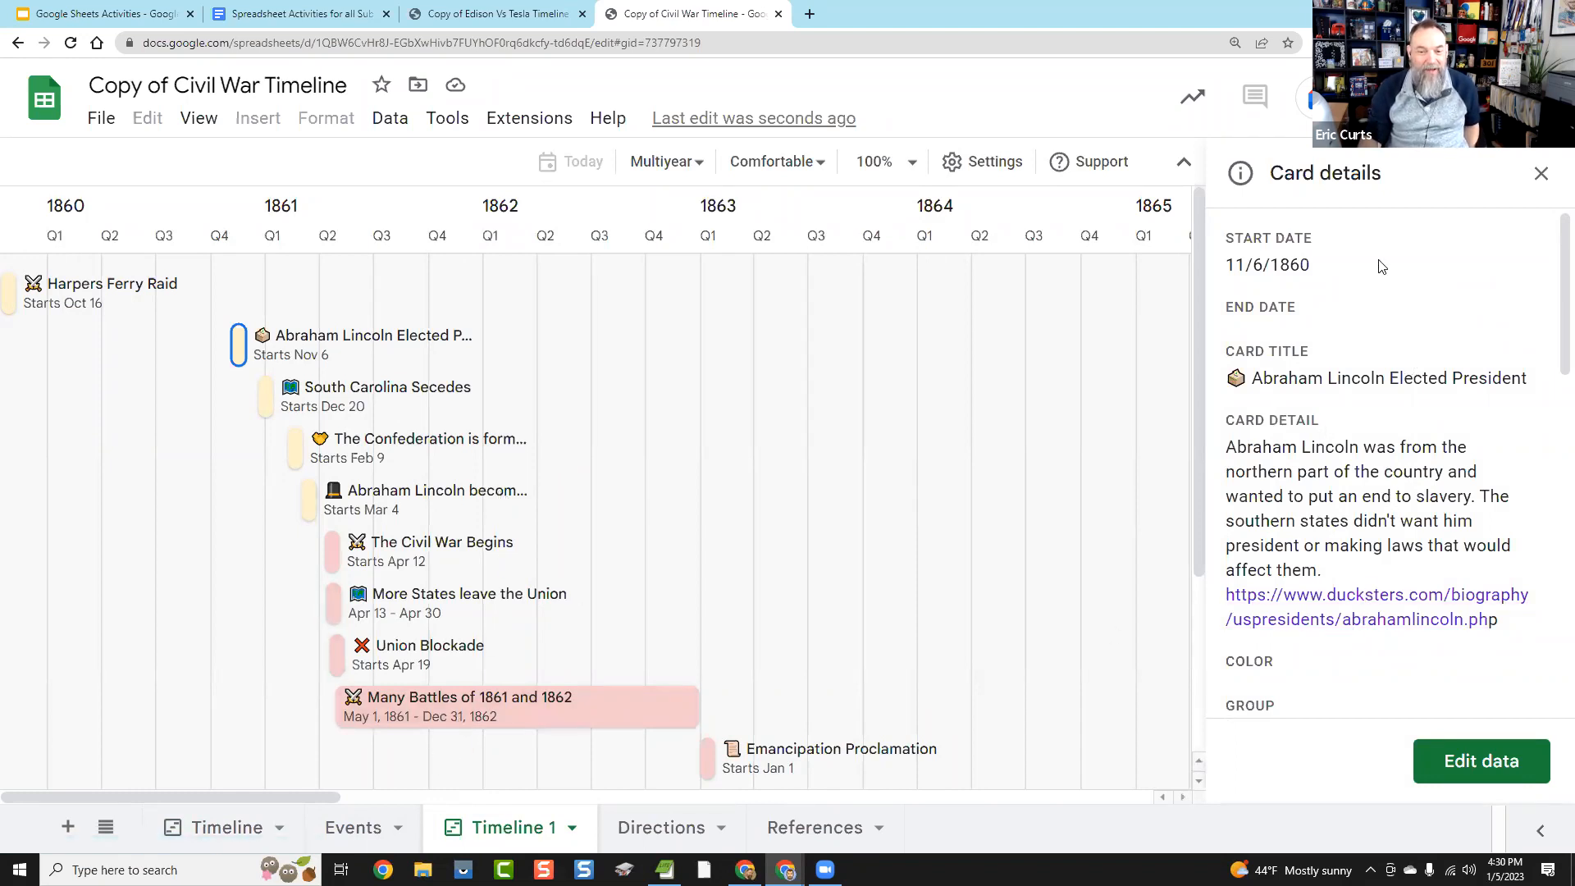
pyautogui.click(1539, 174)
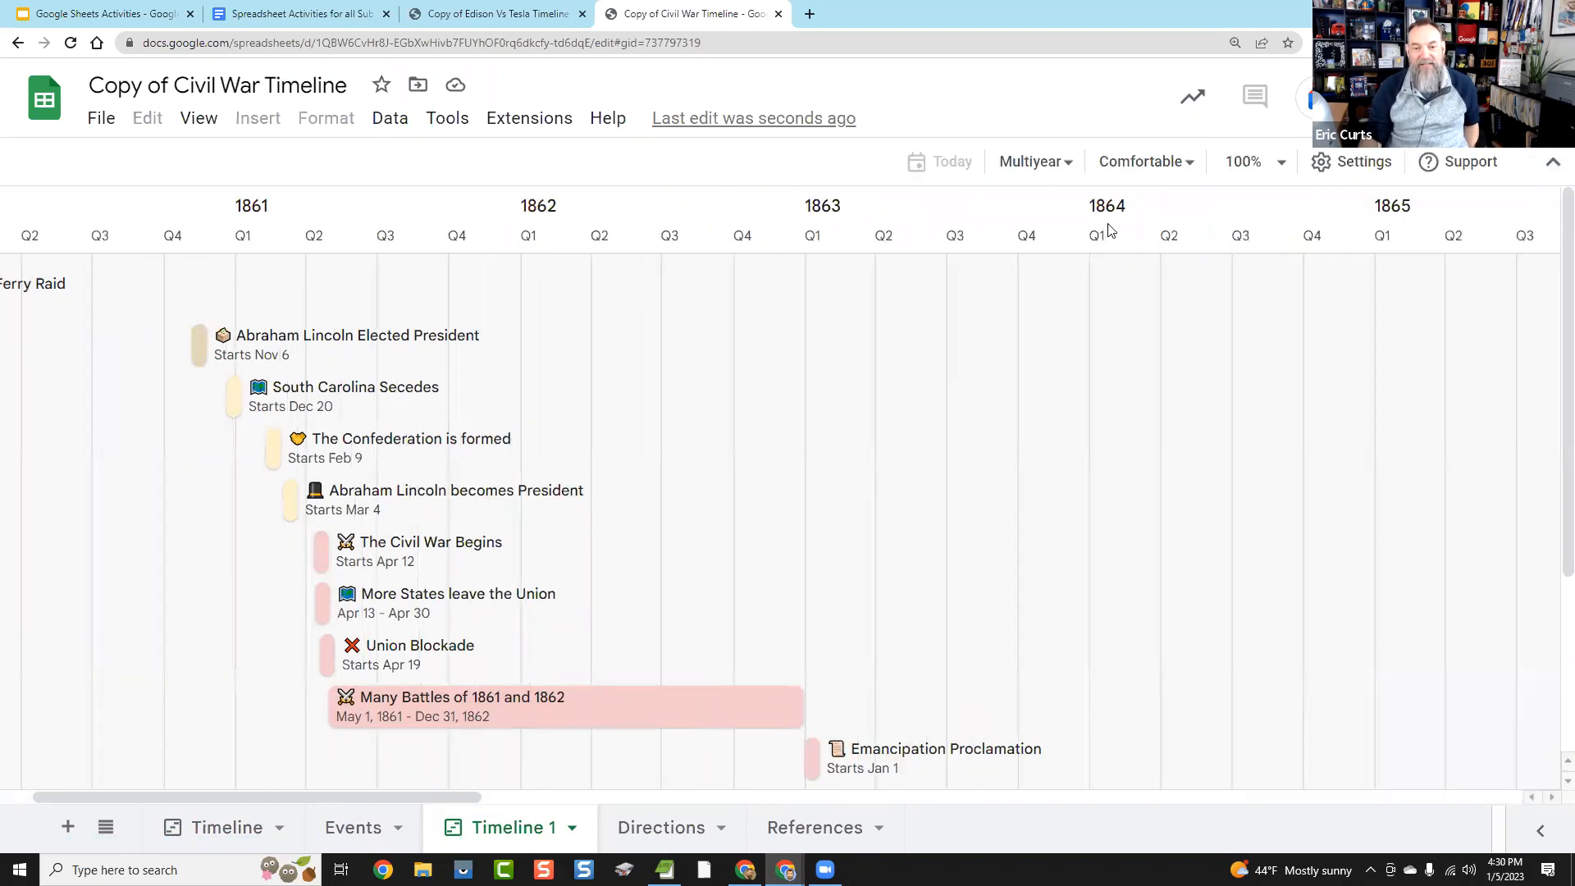
pyautogui.click(1067, 171)
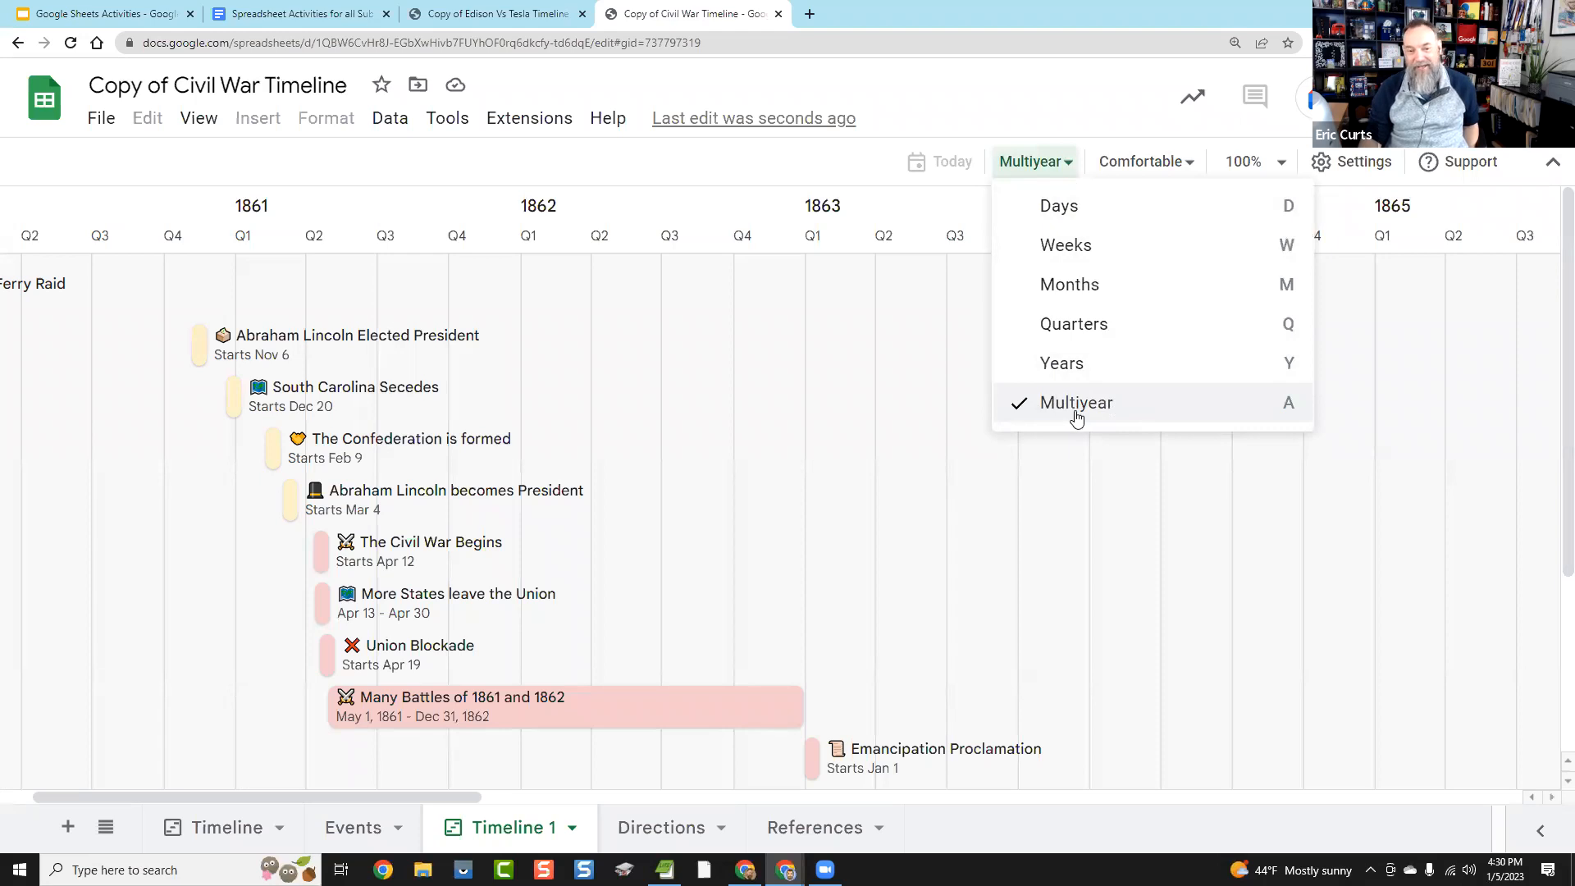
pyautogui.click(1055, 103)
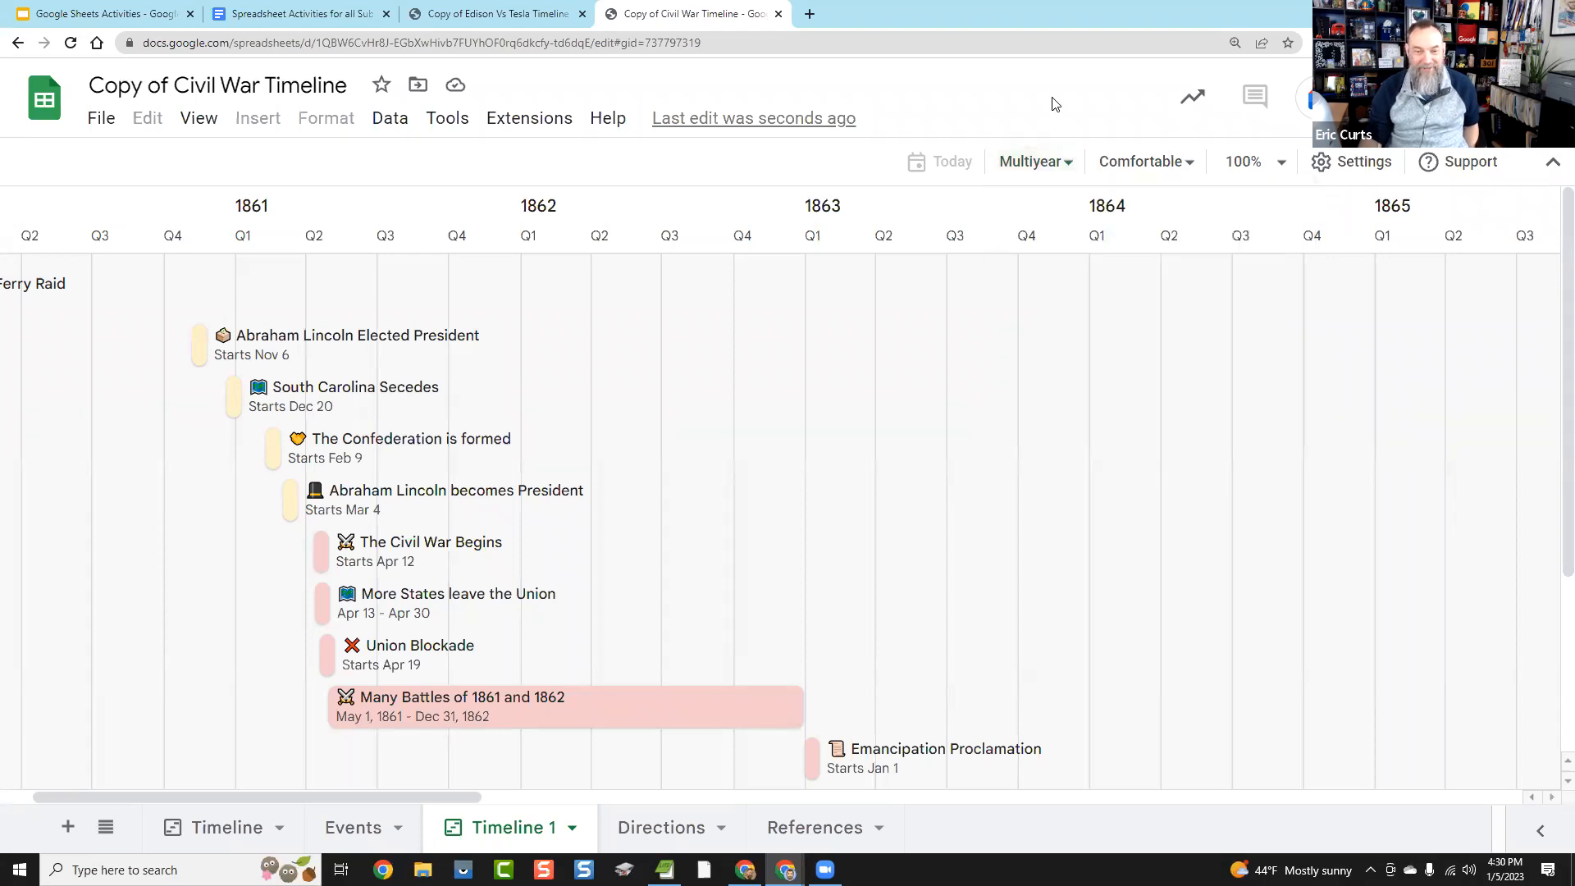
pyautogui.click(1176, 166)
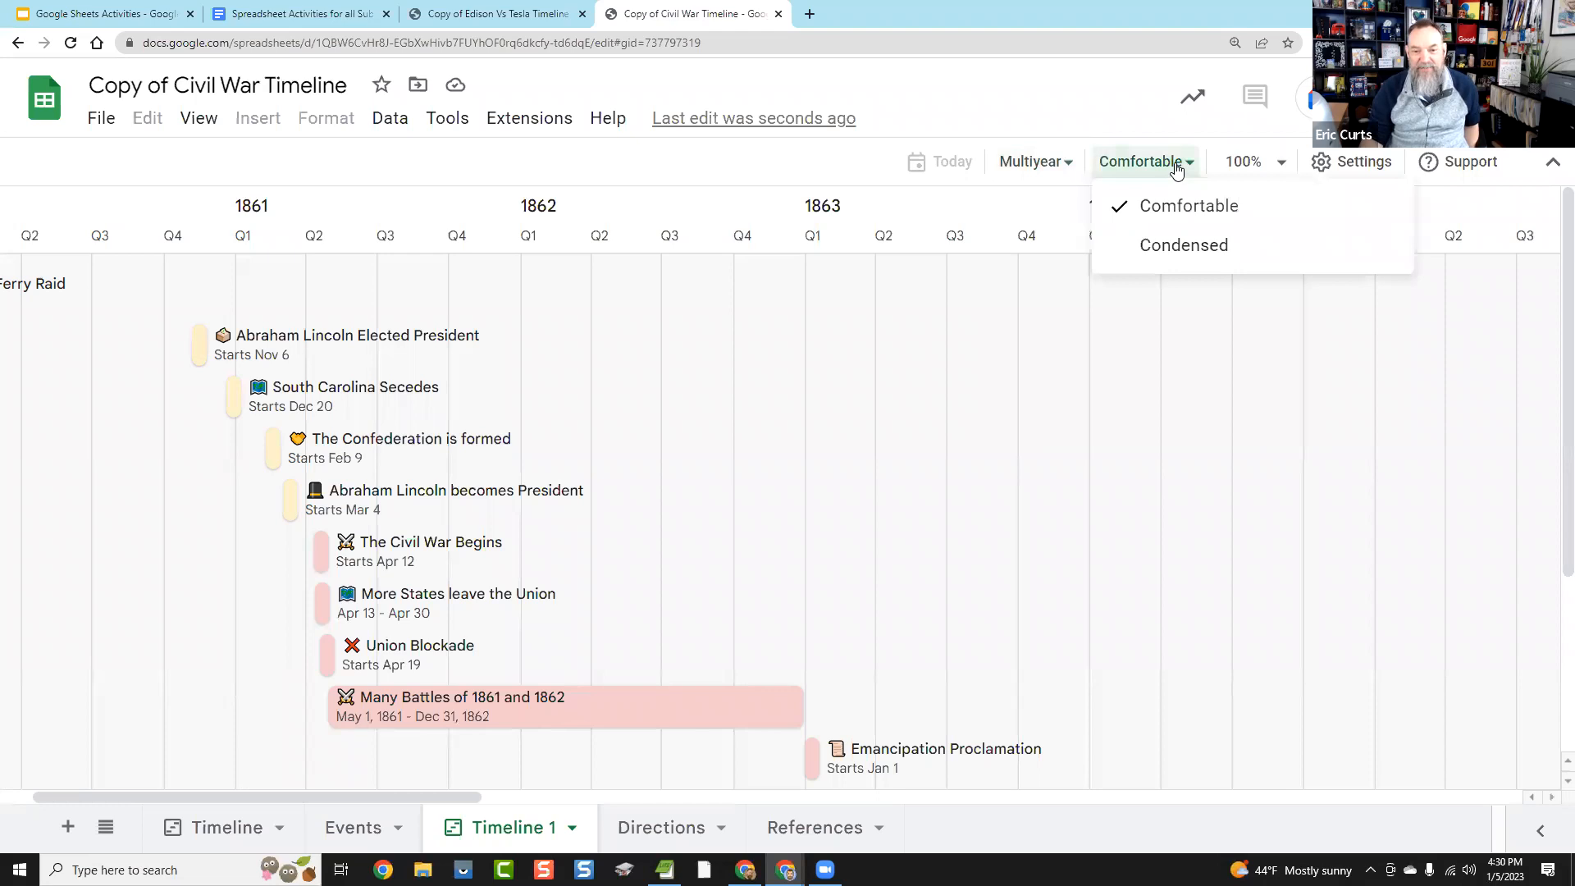
pyautogui.click(1197, 254)
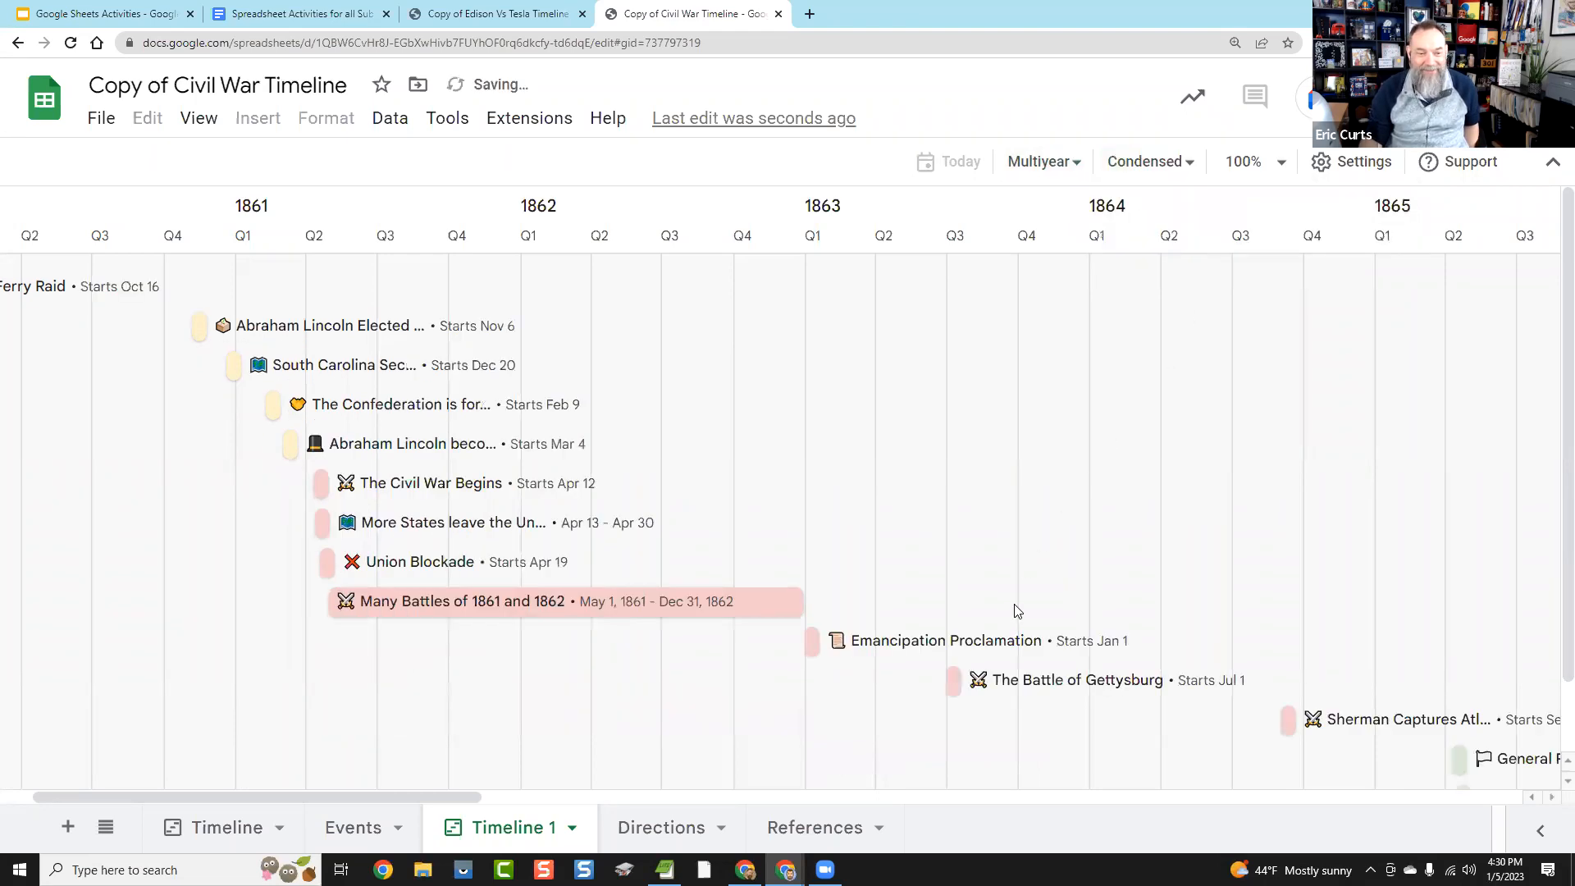
pyautogui.moveTo(514, 797); pyautogui.dragTo(312, 819)
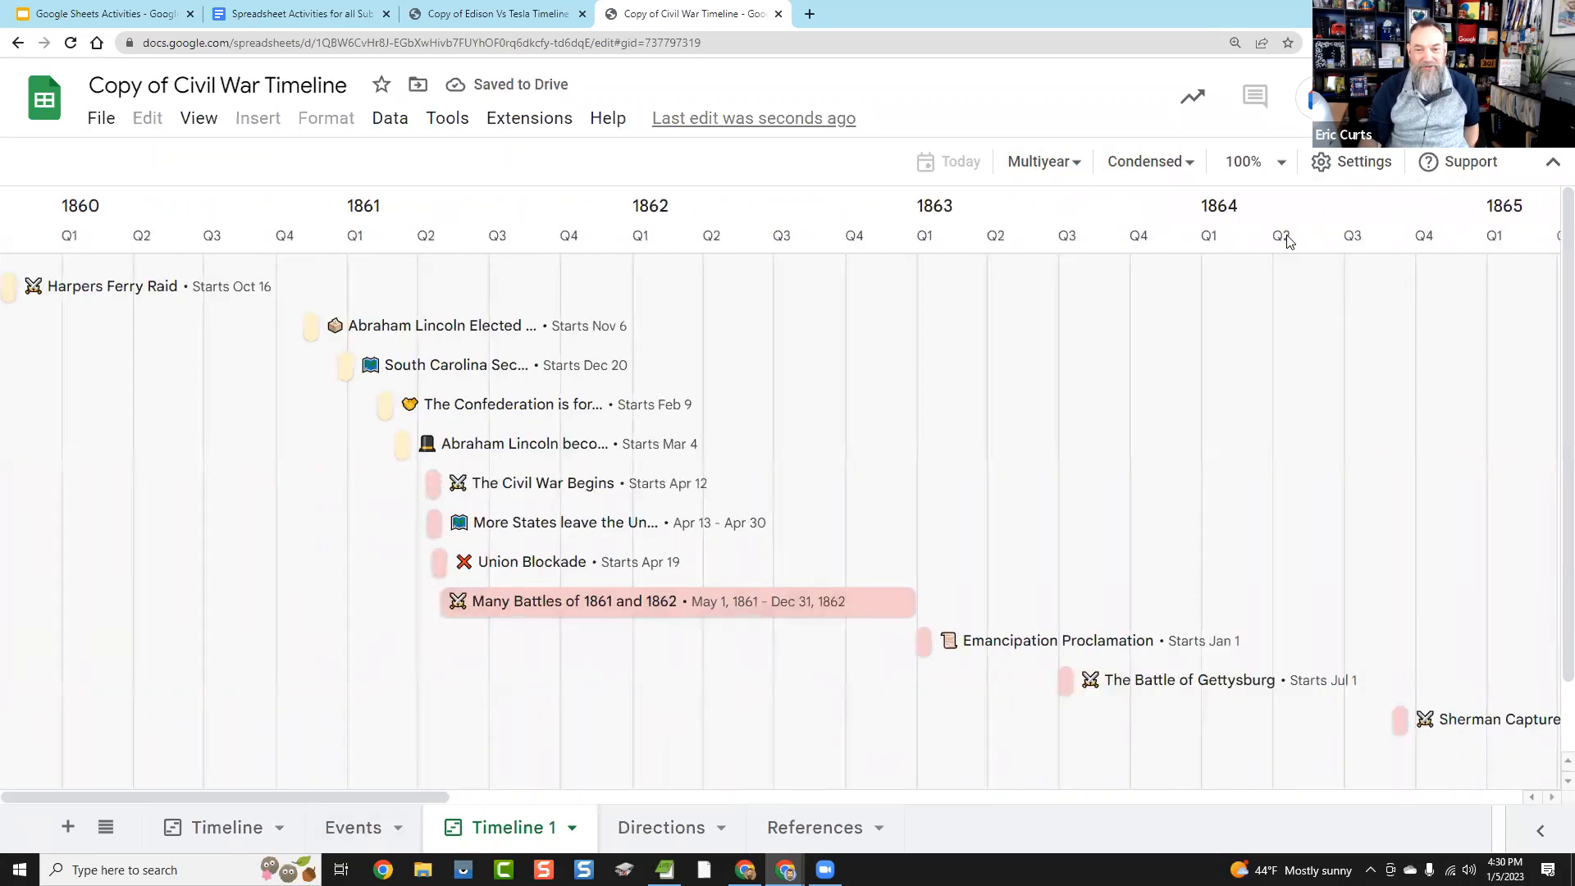
pyautogui.click(1181, 164)
pyautogui.click(1173, 209)
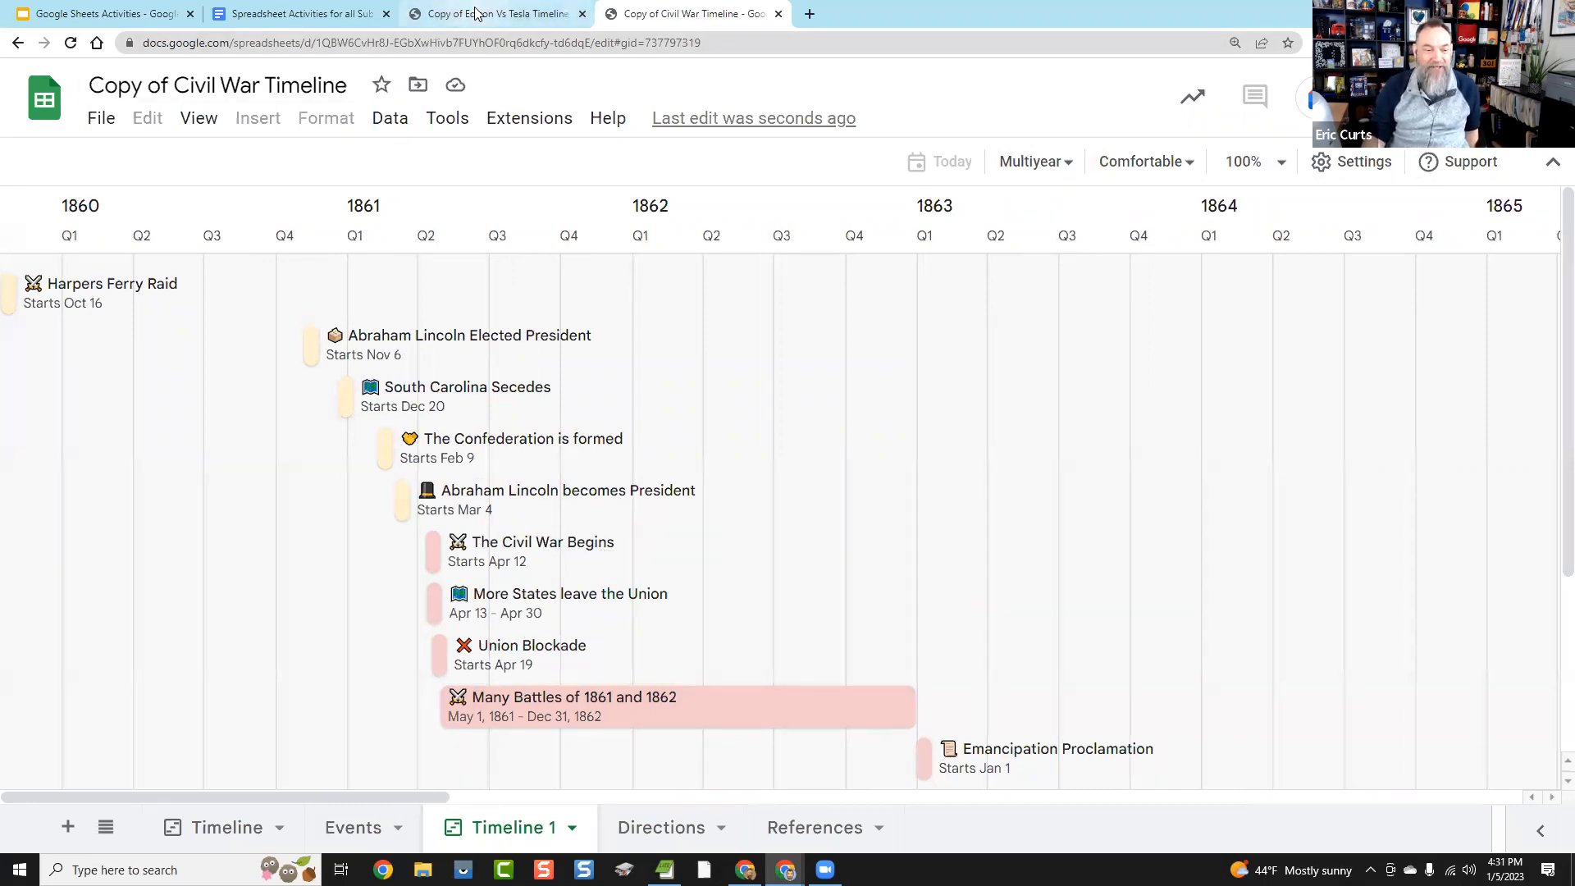
# Step: Return to the Spreadsheet Activities for all Subjects doc and bring up the Timeline template link preview
pyautogui.click(307, 12)
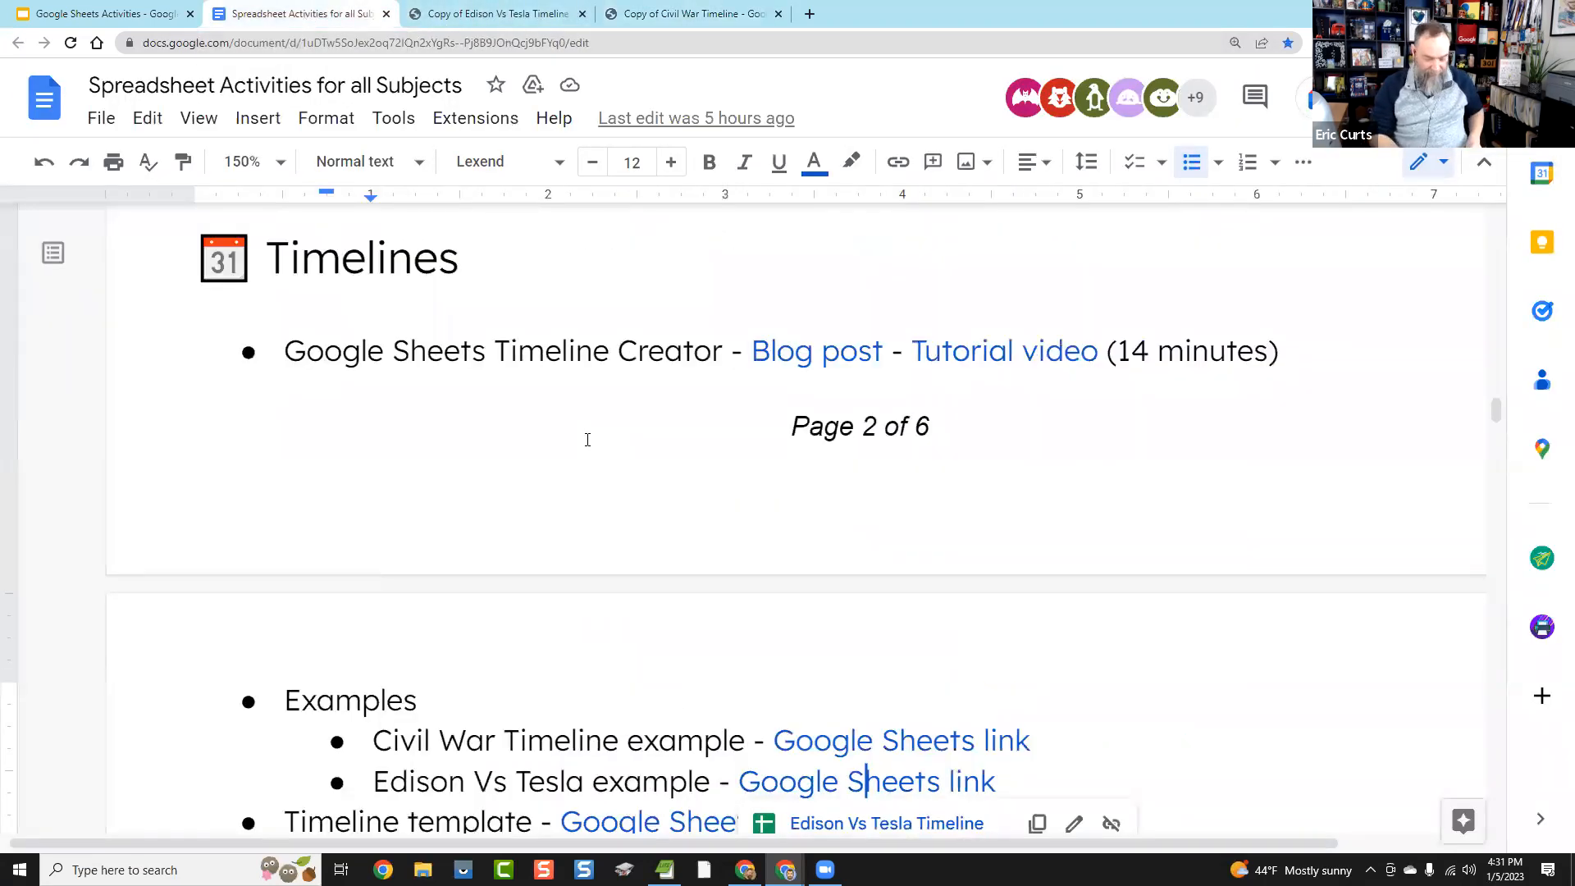
pyautogui.scroll(1, 587, 440)
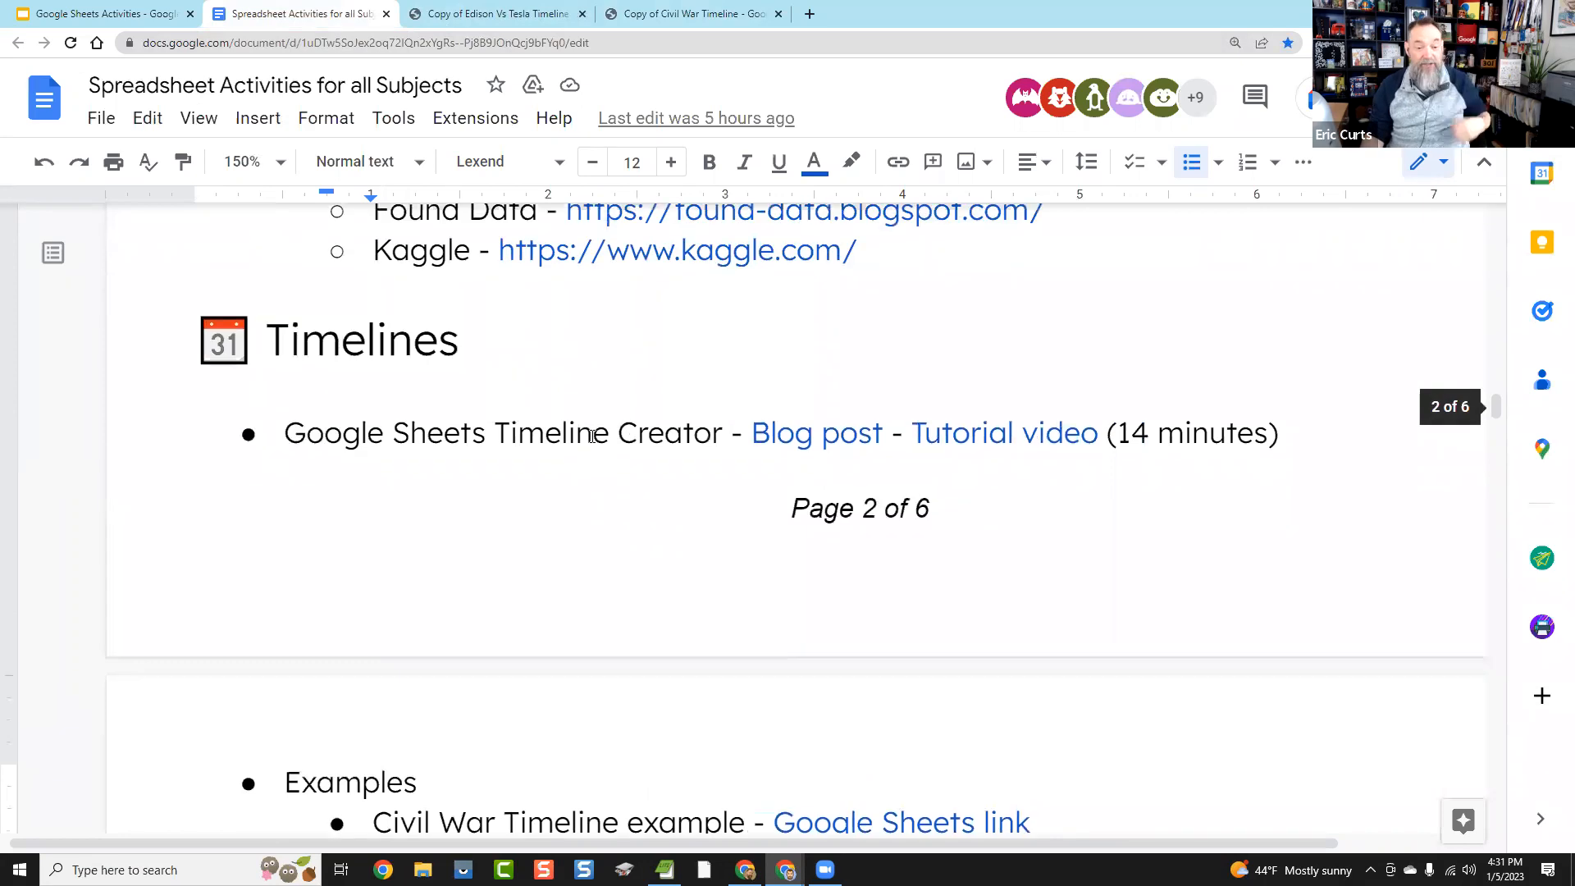
pyautogui.scroll(-4, 587, 439)
pyautogui.click(413, 587)
pyautogui.click(716, 575)
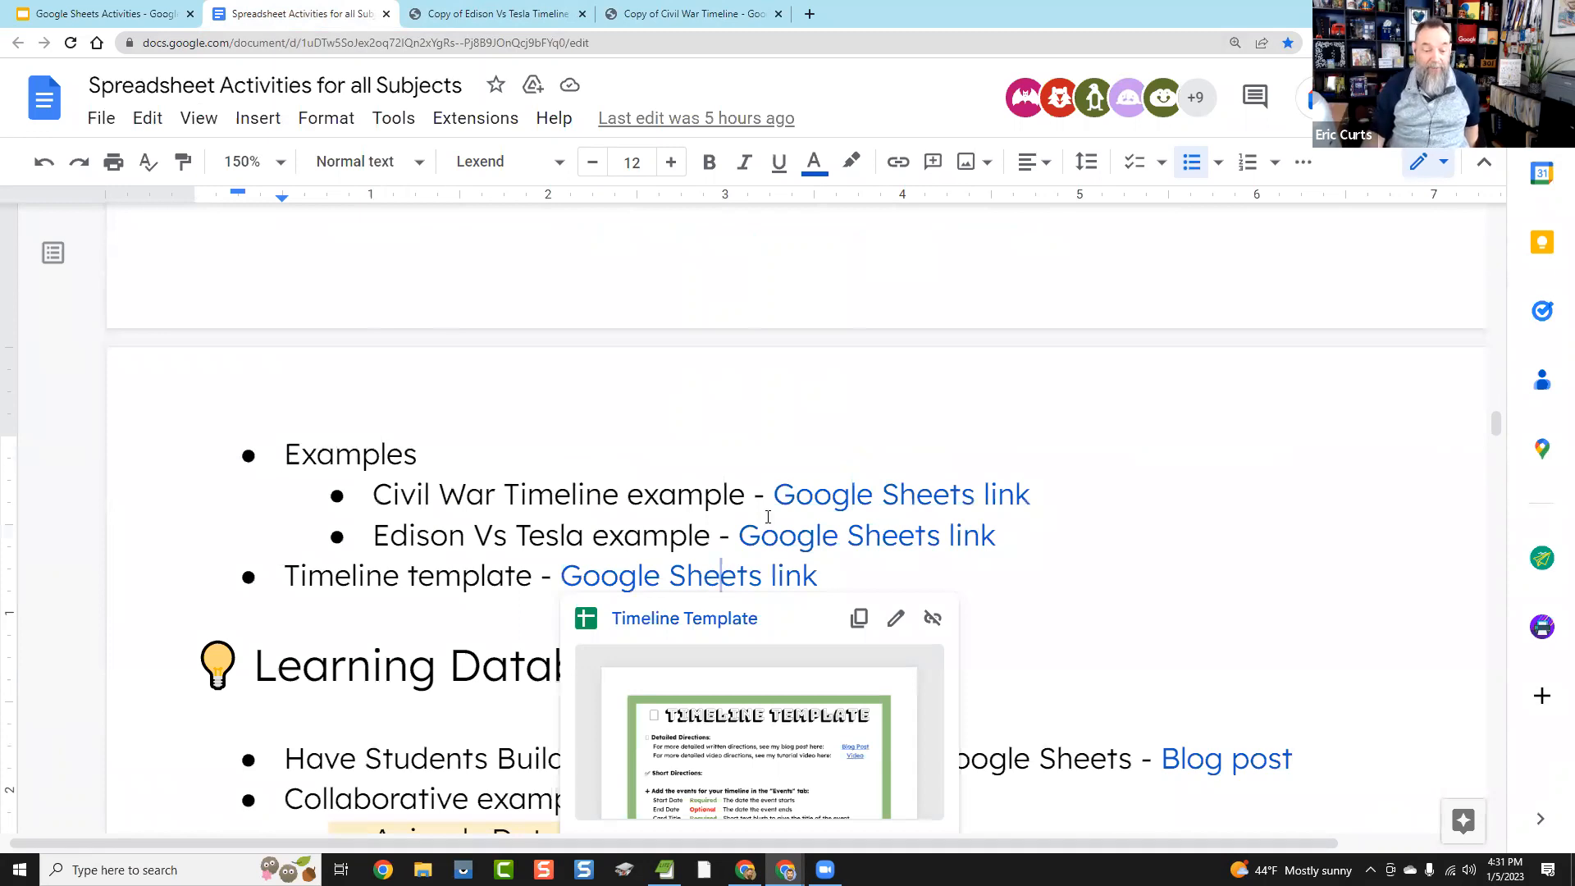
# Step: Make a copy of the Timeline Template and compare its Events sheet with the empty timeline
pyautogui.click(648, 620)
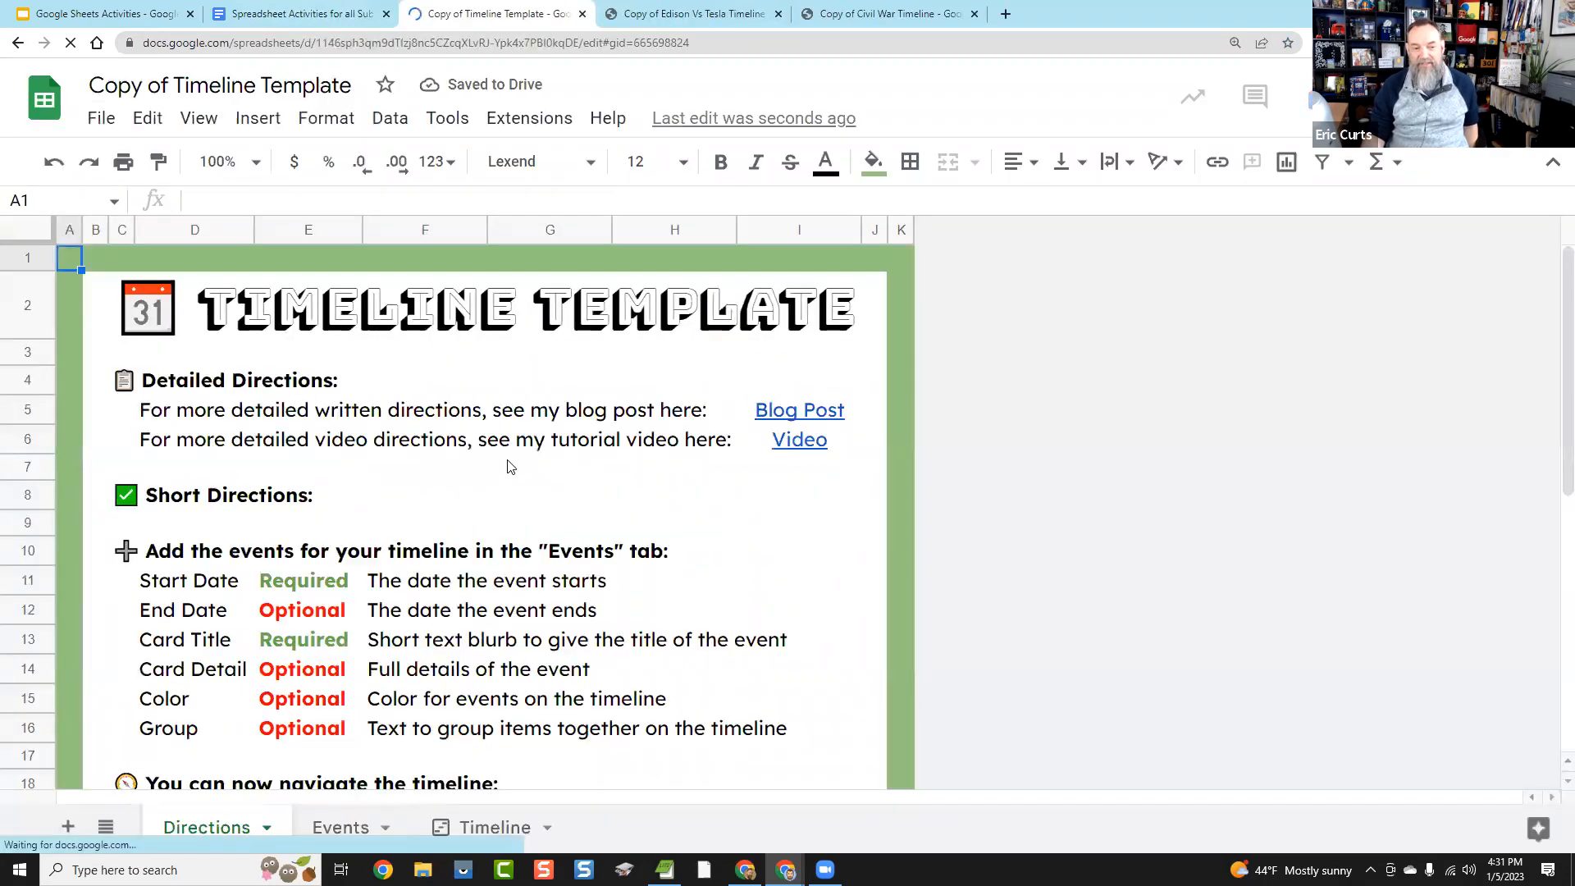
pyautogui.click(347, 827)
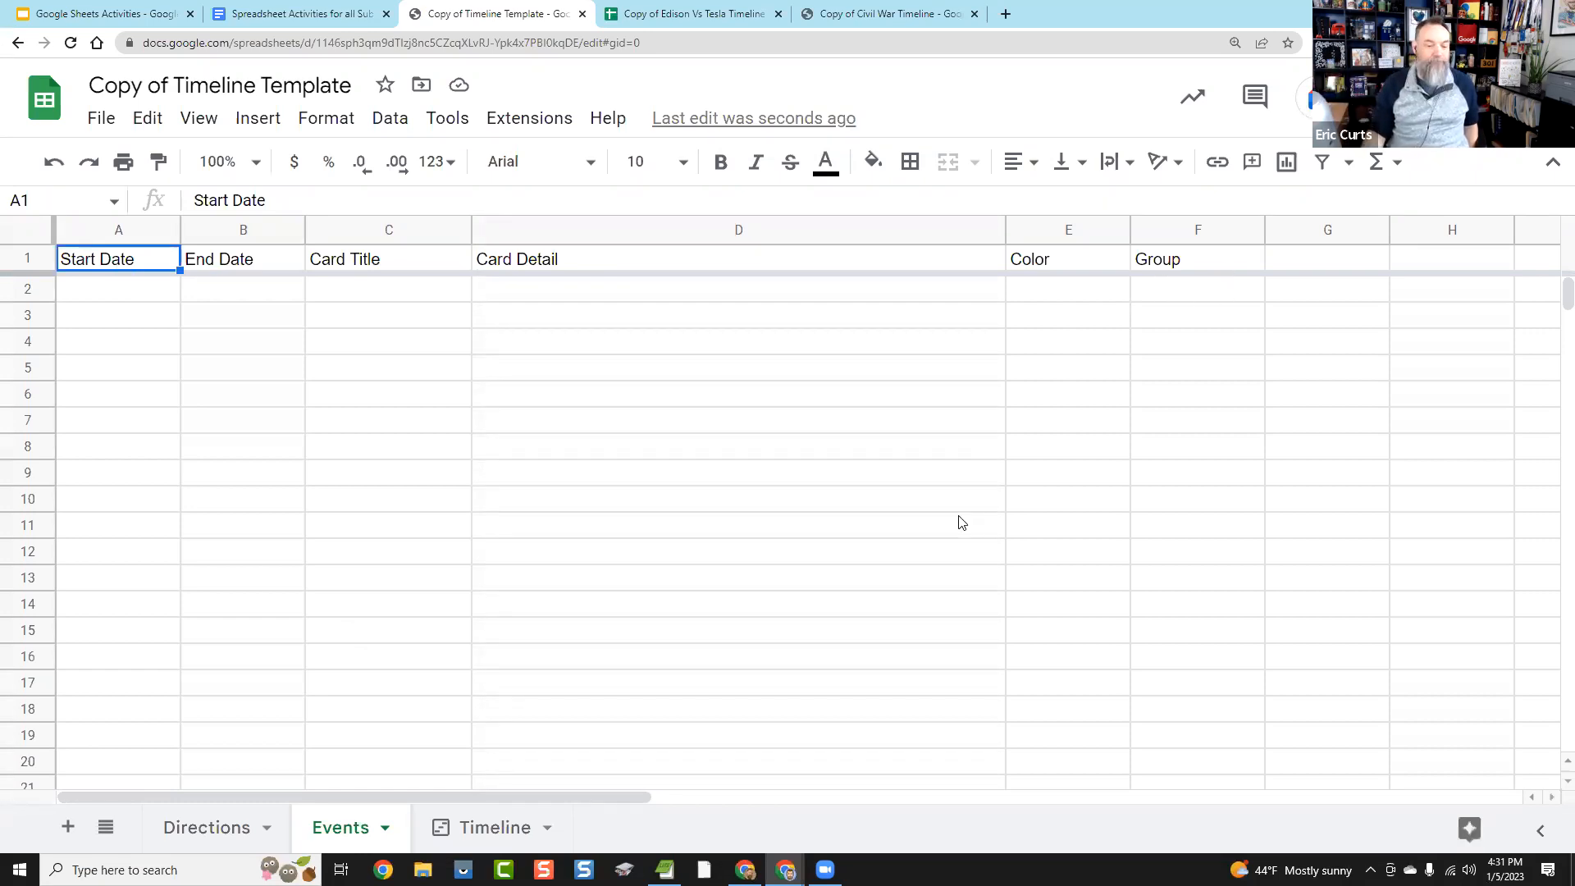
pyautogui.click(502, 829)
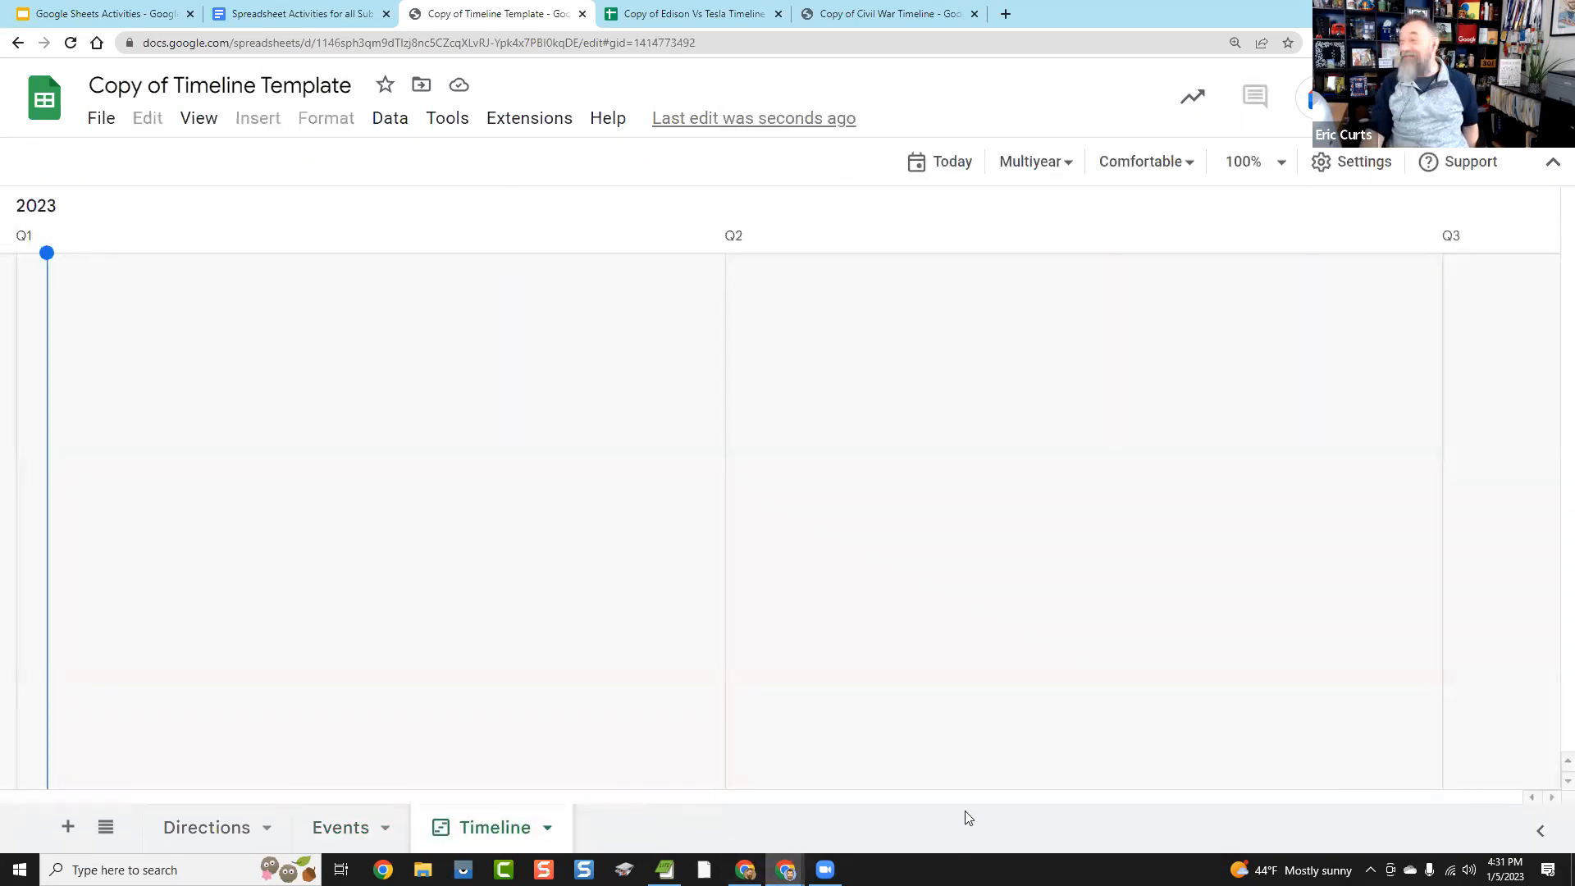
pyautogui.click(331, 830)
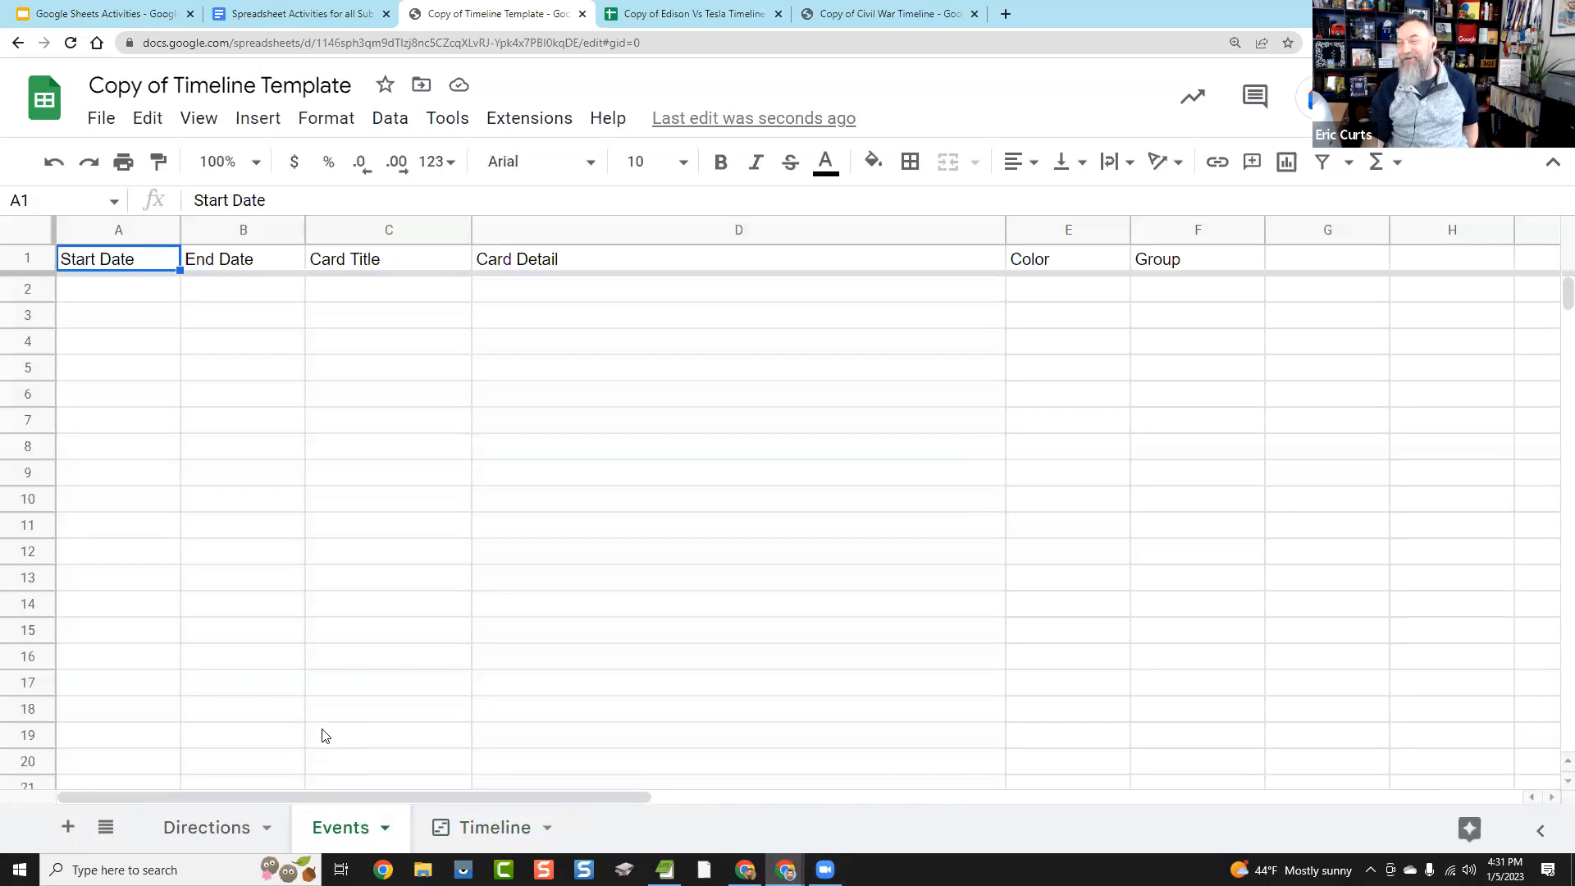
# Step: Enter a birthday event starting 6/25/1969 in row 2 and check it on the Timeline tab
pyautogui.click(129, 293)
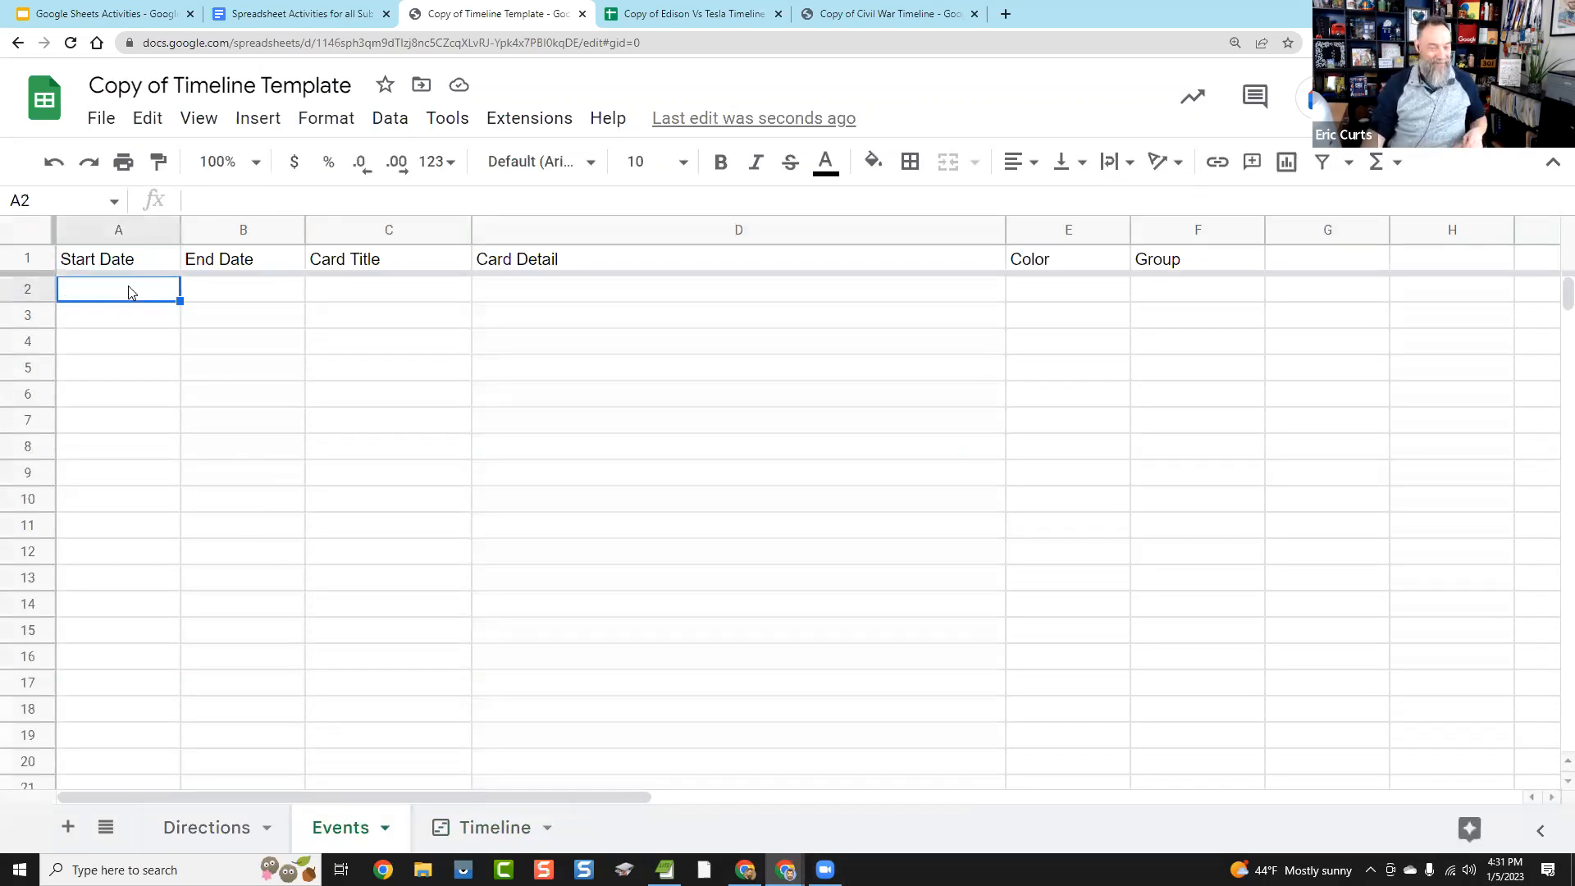
pyautogui.write('6/2')
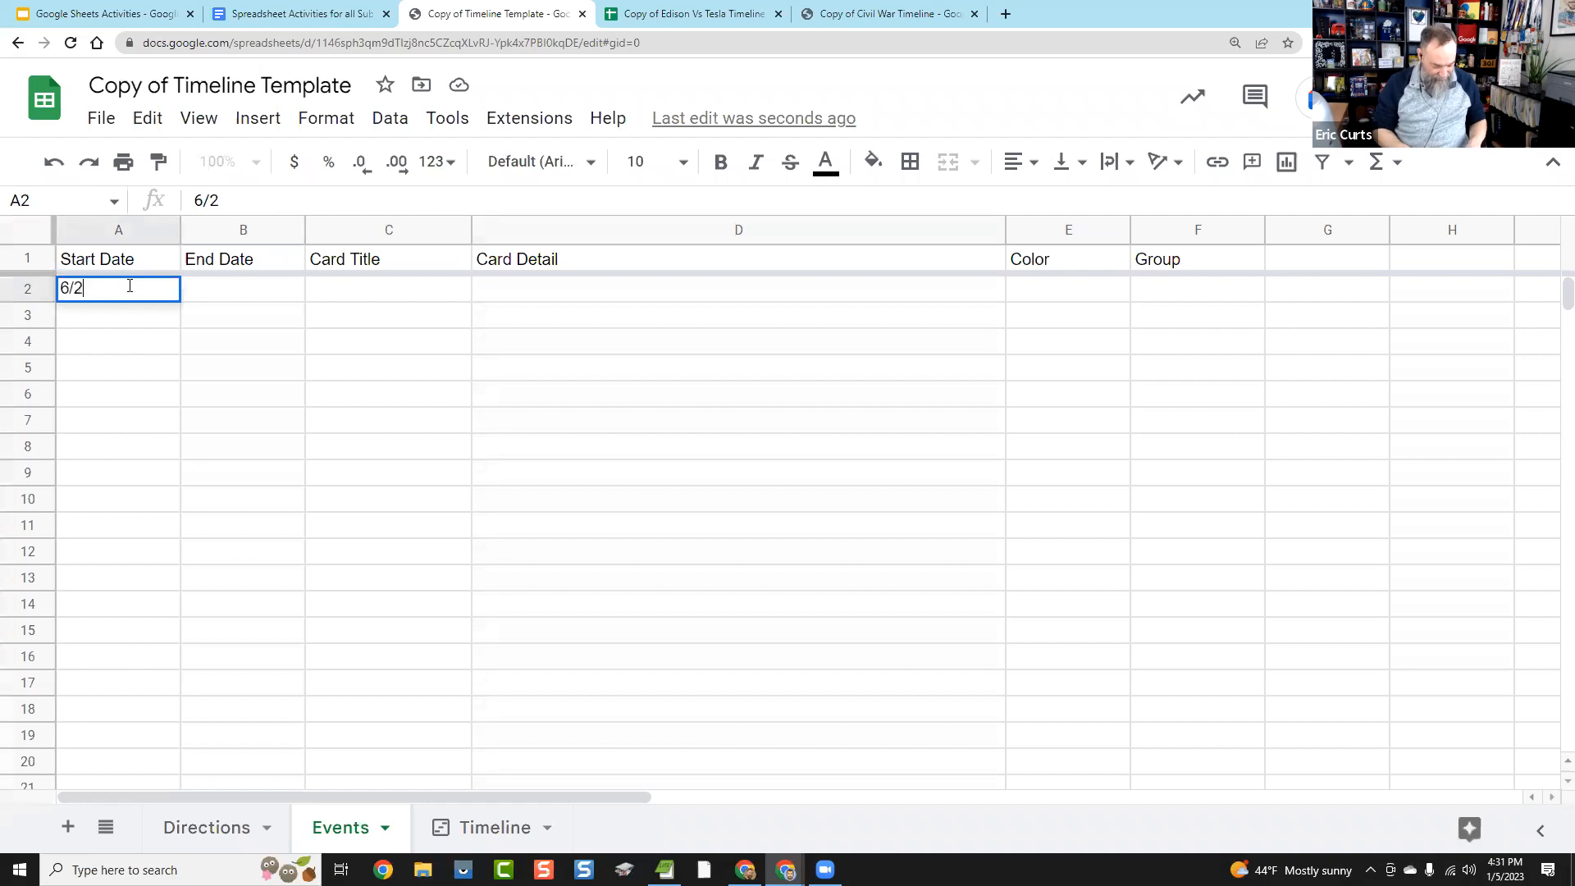
pyautogui.write('5/1969')
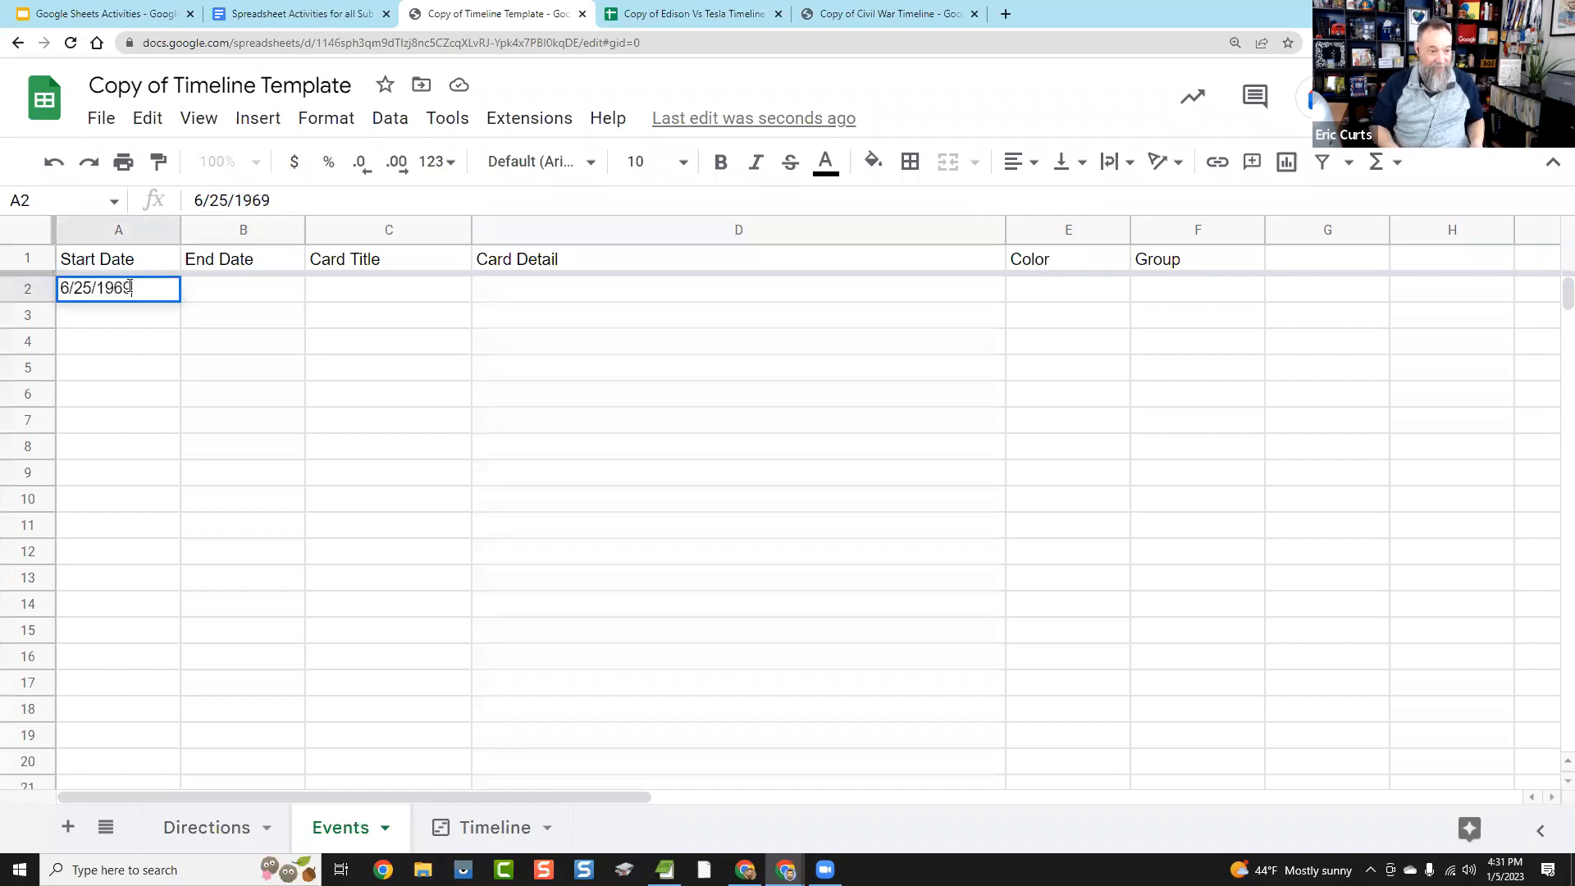
pyautogui.press('Tab')
pyautogui.press('Tab')
pyautogui.write('E')
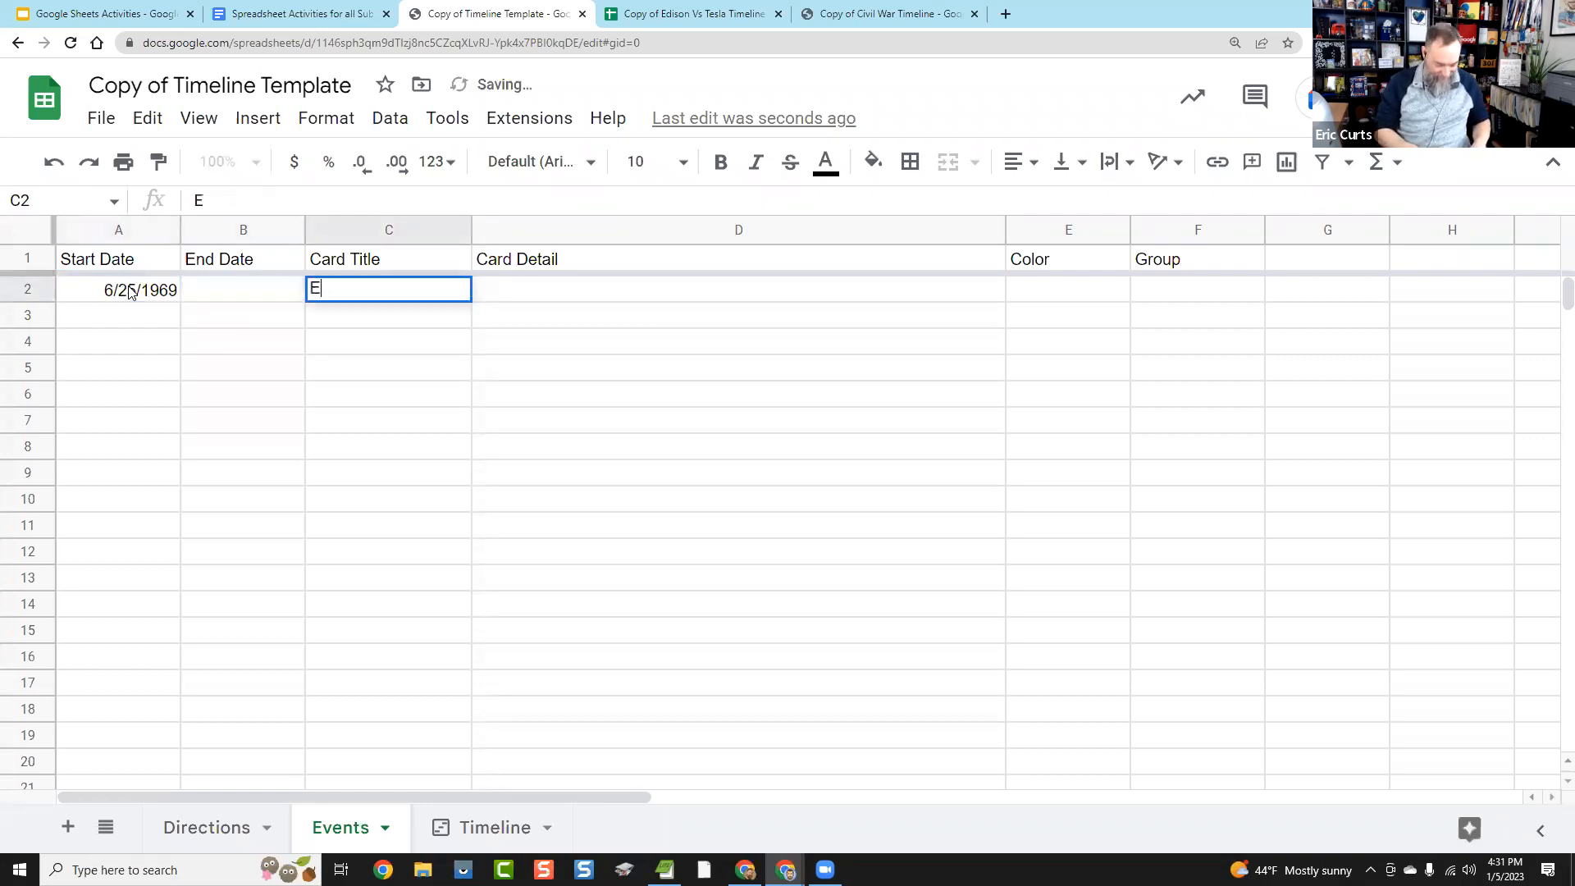
pyautogui.write("ric's Birthday")
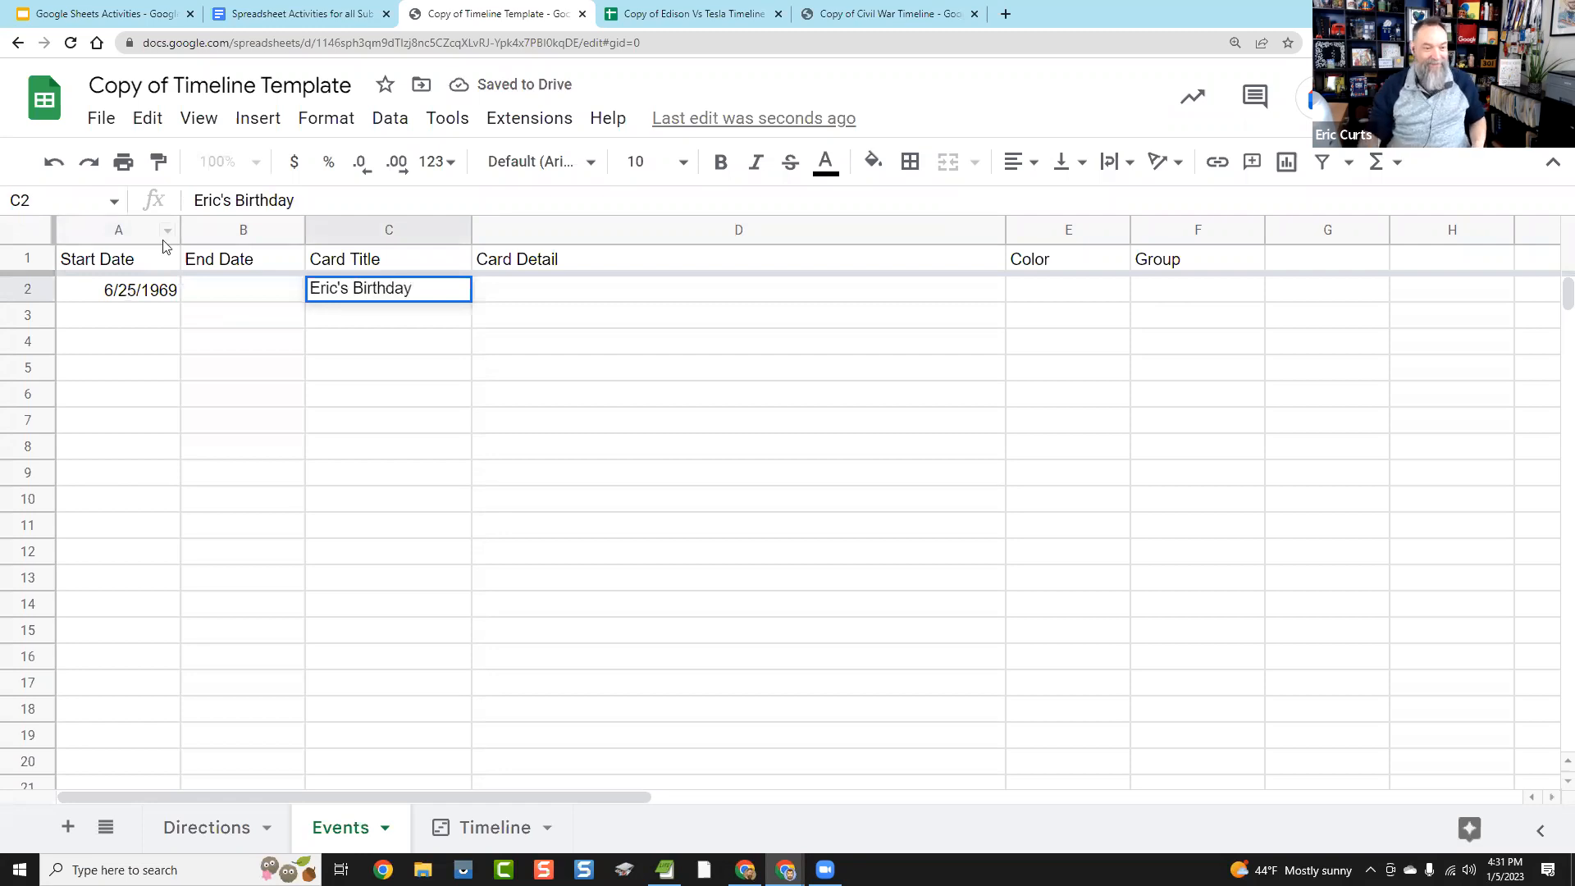
pyautogui.click(437, 474)
pyautogui.click(486, 828)
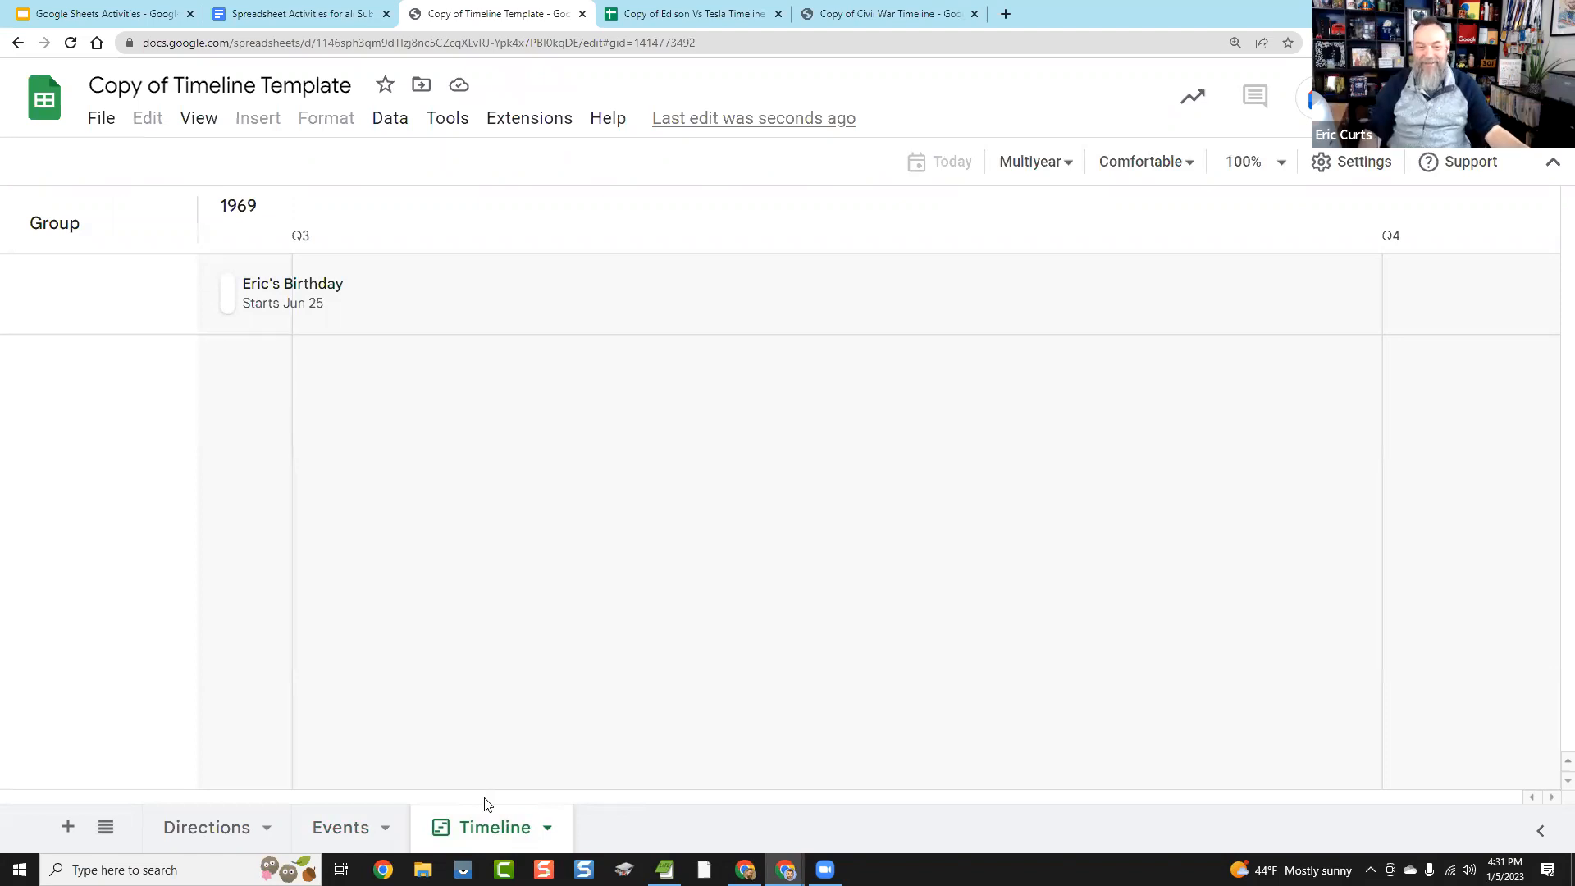
pyautogui.click(348, 830)
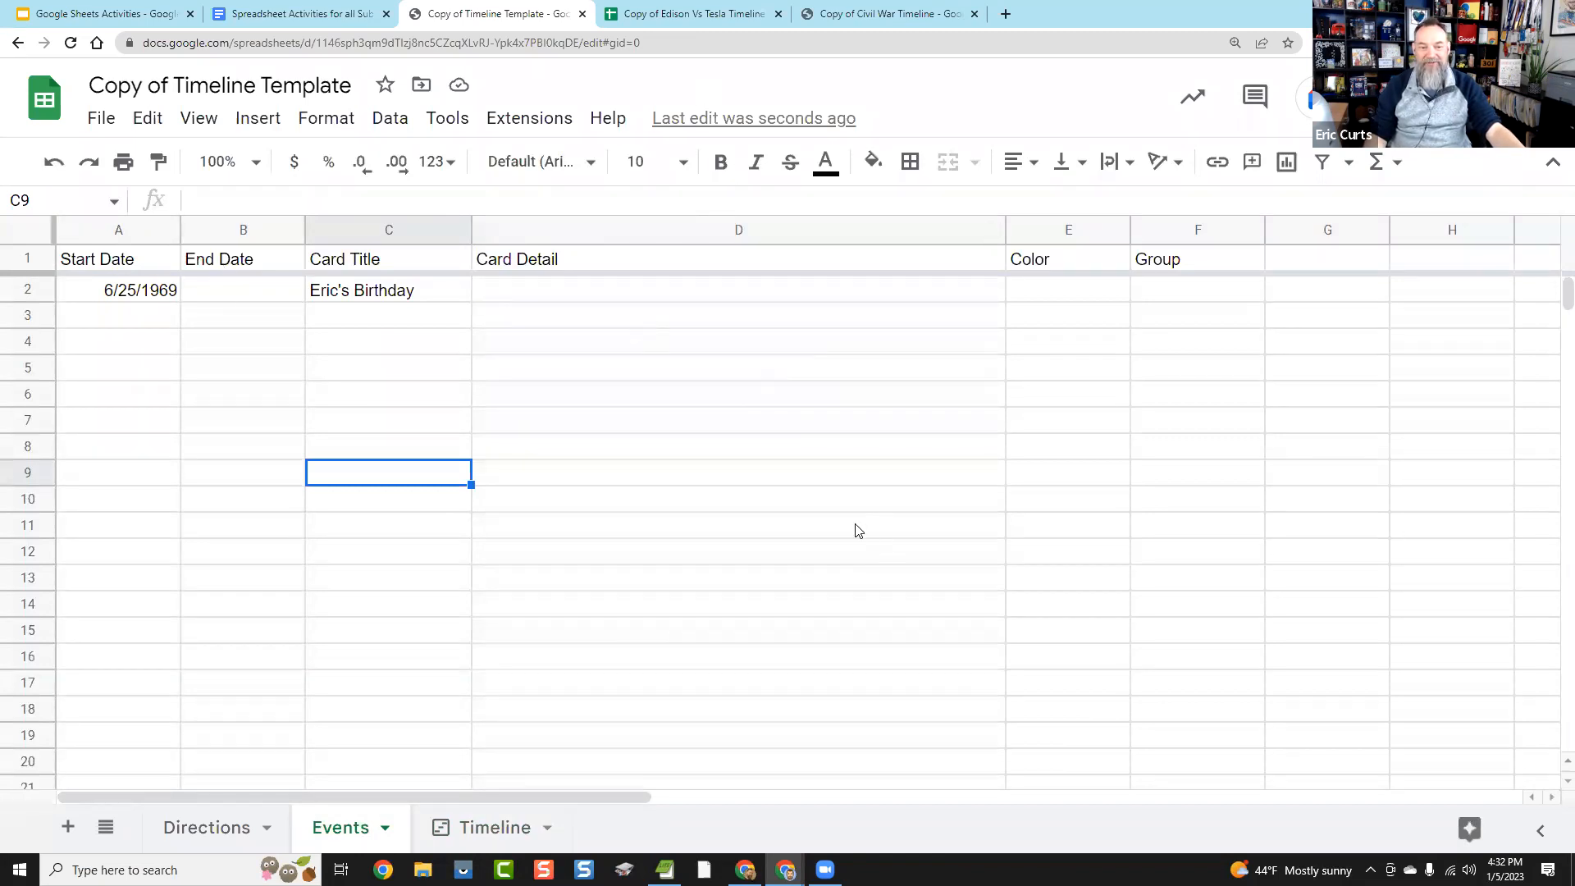
# Step: Browse the Civil War timeline copy's events
pyautogui.click(883, 14)
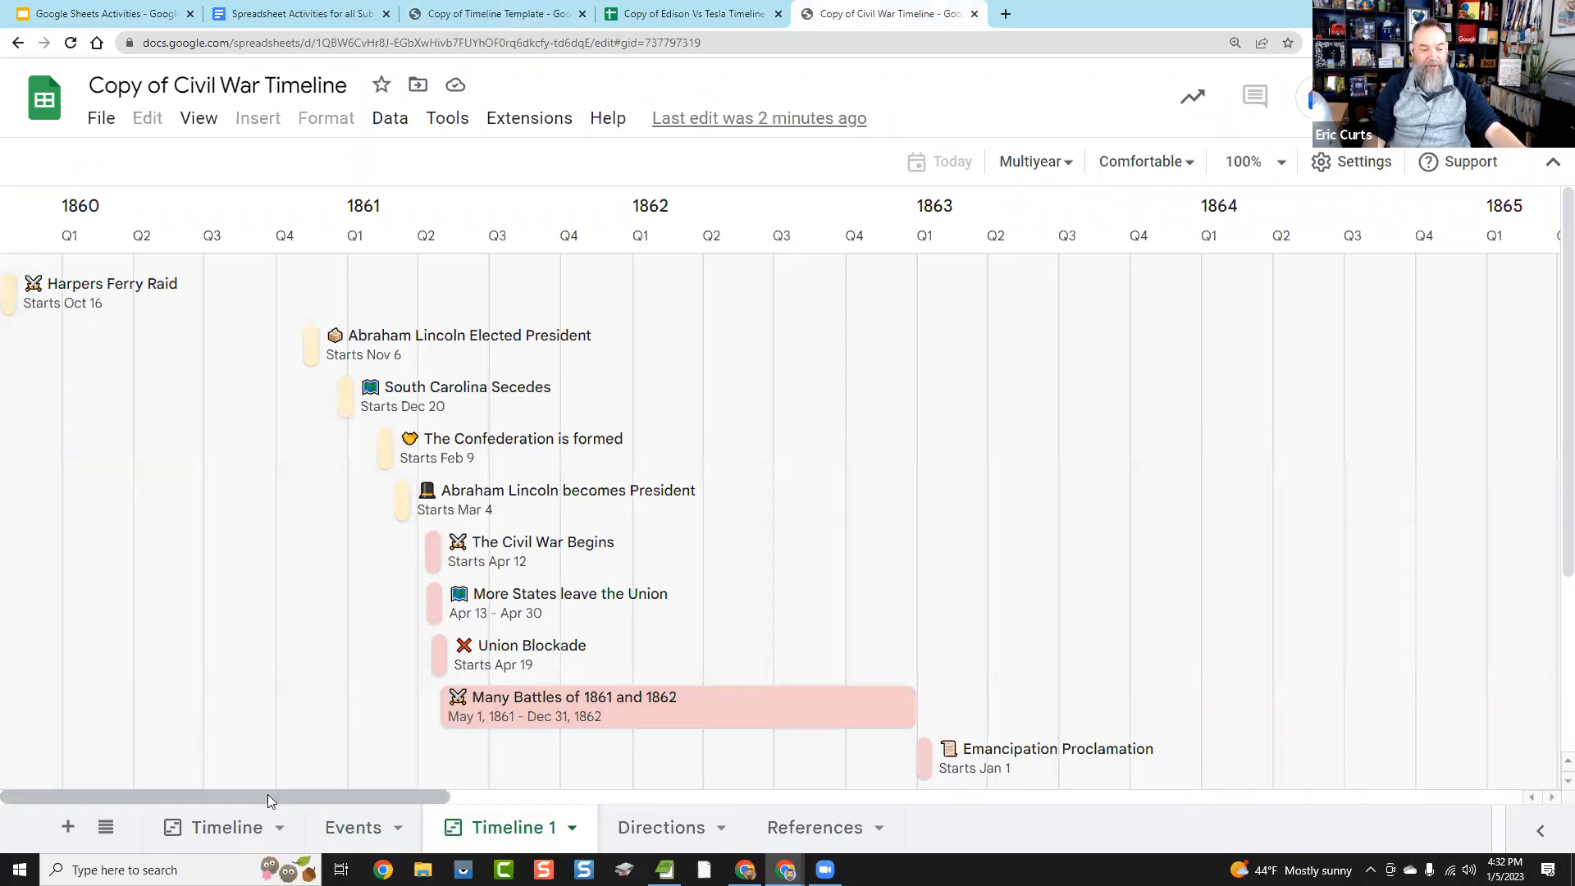
pyautogui.moveTo(269, 795); pyautogui.dragTo(378, 810)
pyautogui.scroll(-4, 628, 749)
pyautogui.moveTo(525, 799); pyautogui.dragTo(54, 719)
pyautogui.scroll(4, 393, 399)
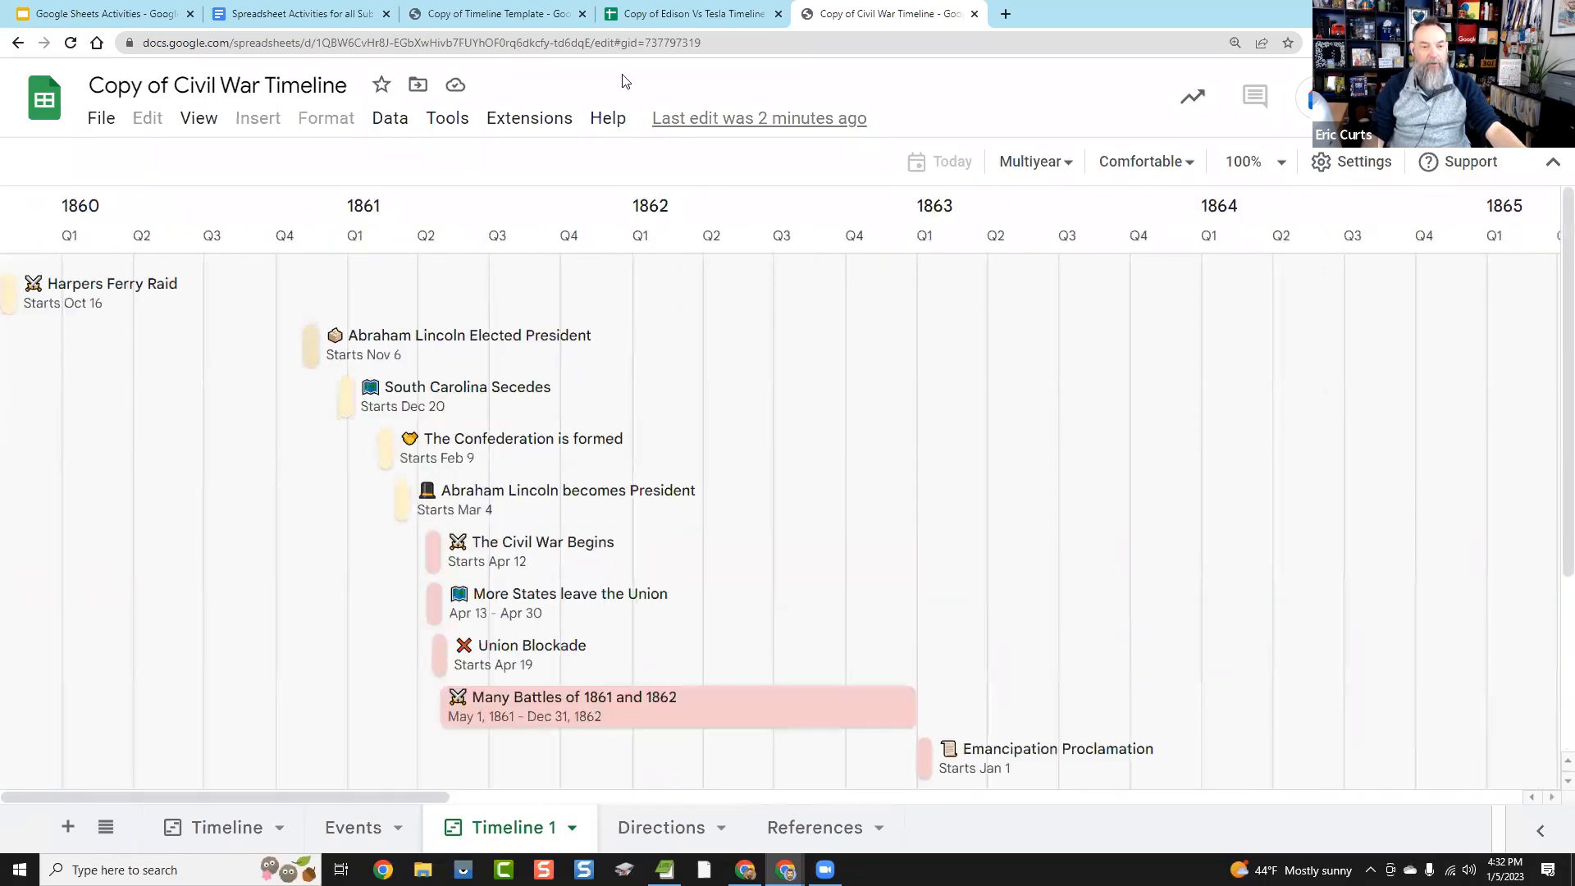
# Step: In the Edison Vs Tesla copy, check the Events sheet's Group column for Tesla and Edison values
pyautogui.click(686, 14)
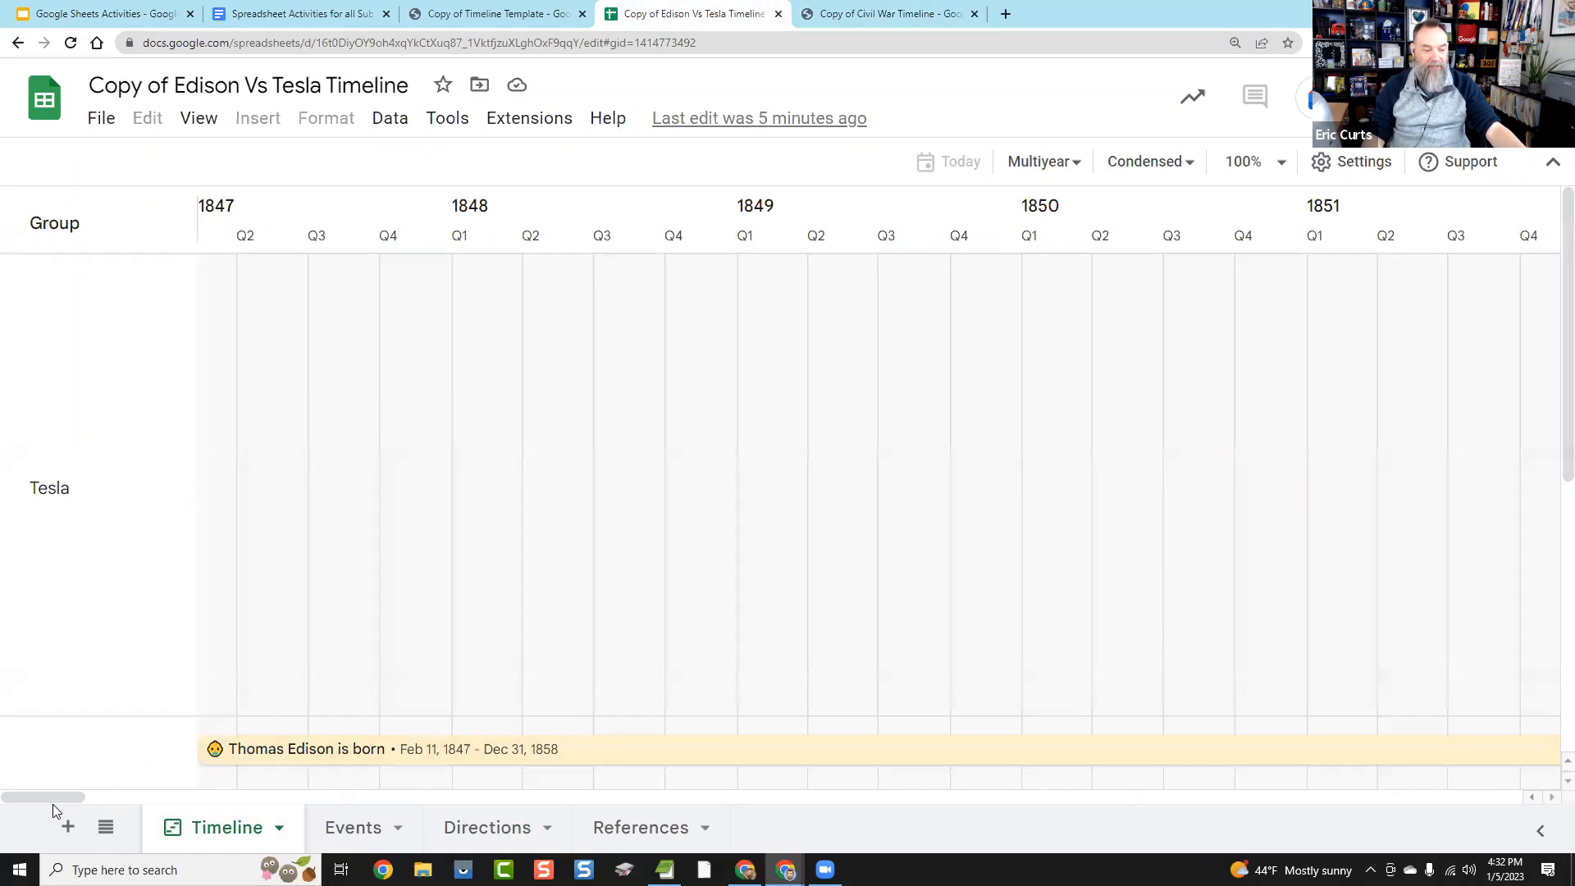
pyautogui.scroll(-5, 45, 492)
pyautogui.scroll(5, 45, 485)
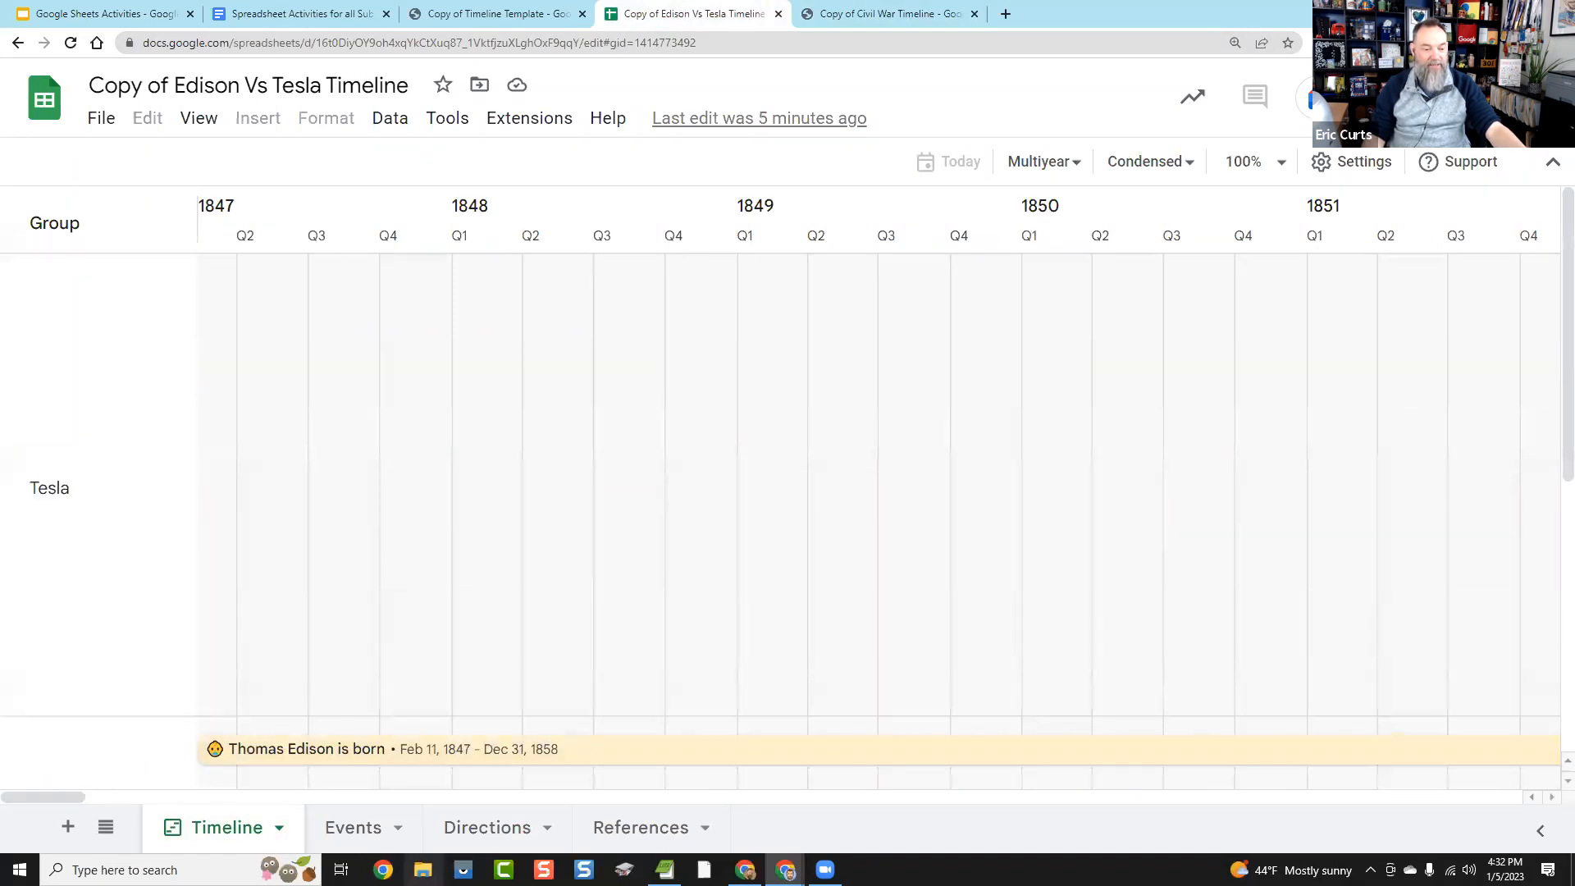
pyautogui.click(352, 828)
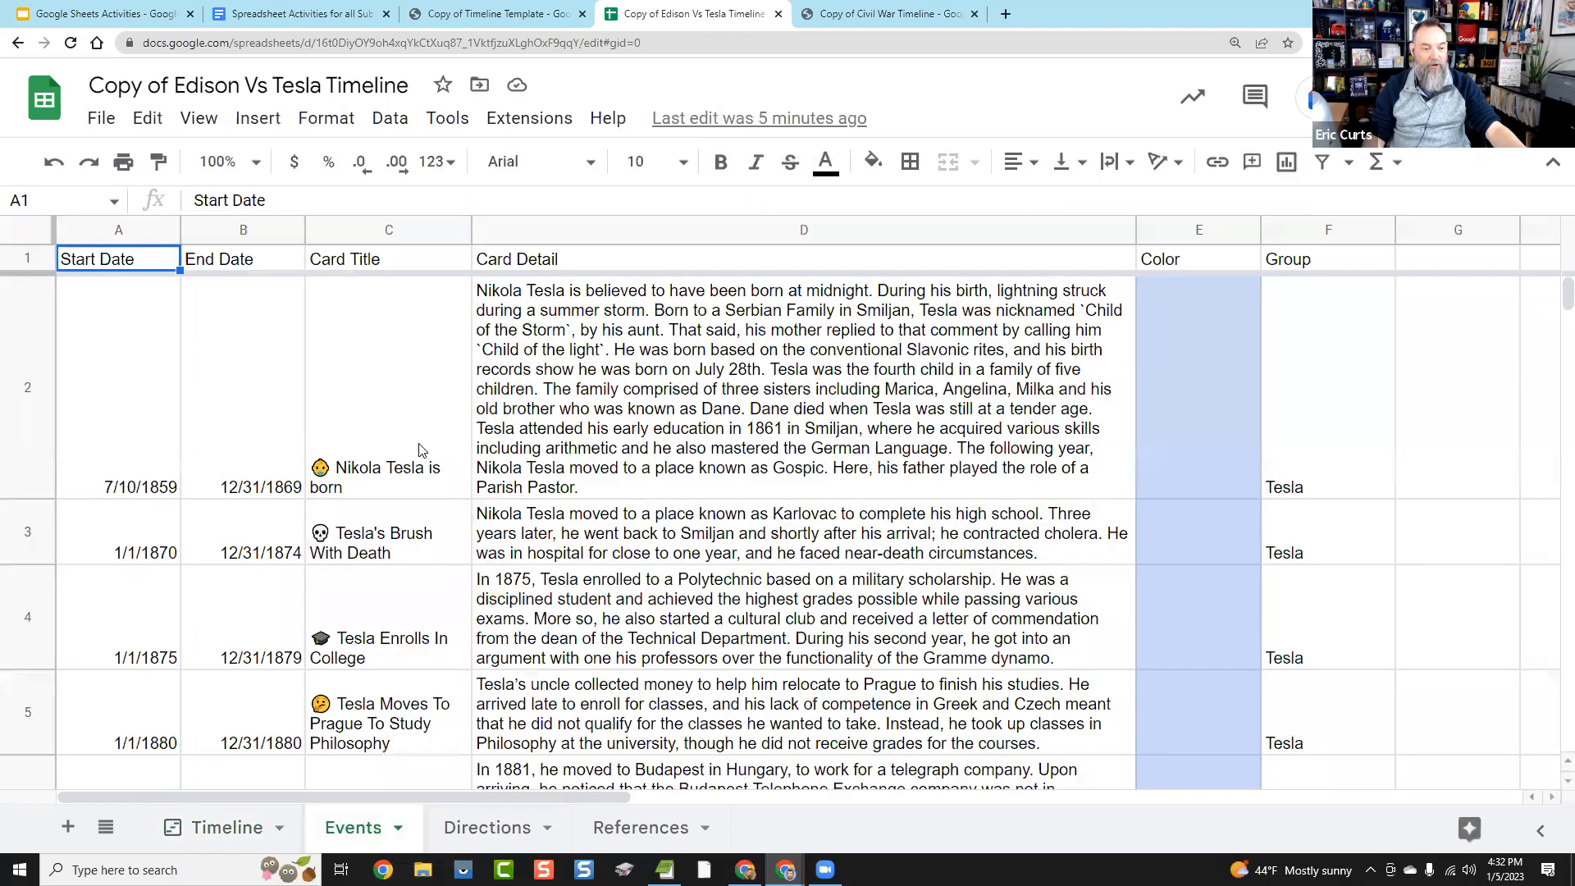
pyautogui.scroll(-10, 1077, 366)
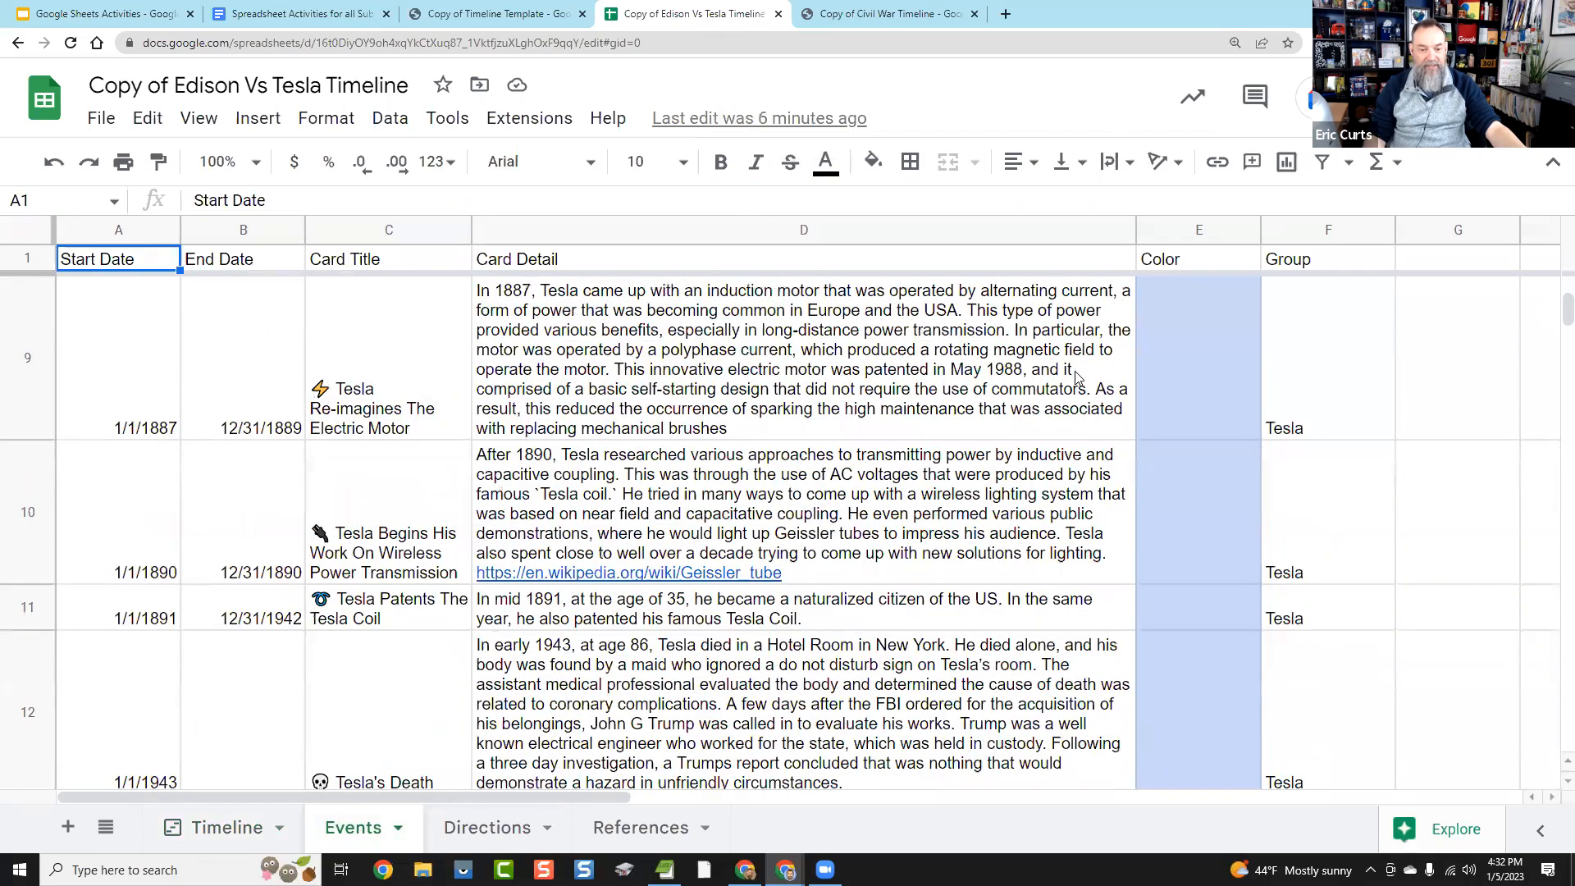
pyautogui.scroll(10, 1140, 594)
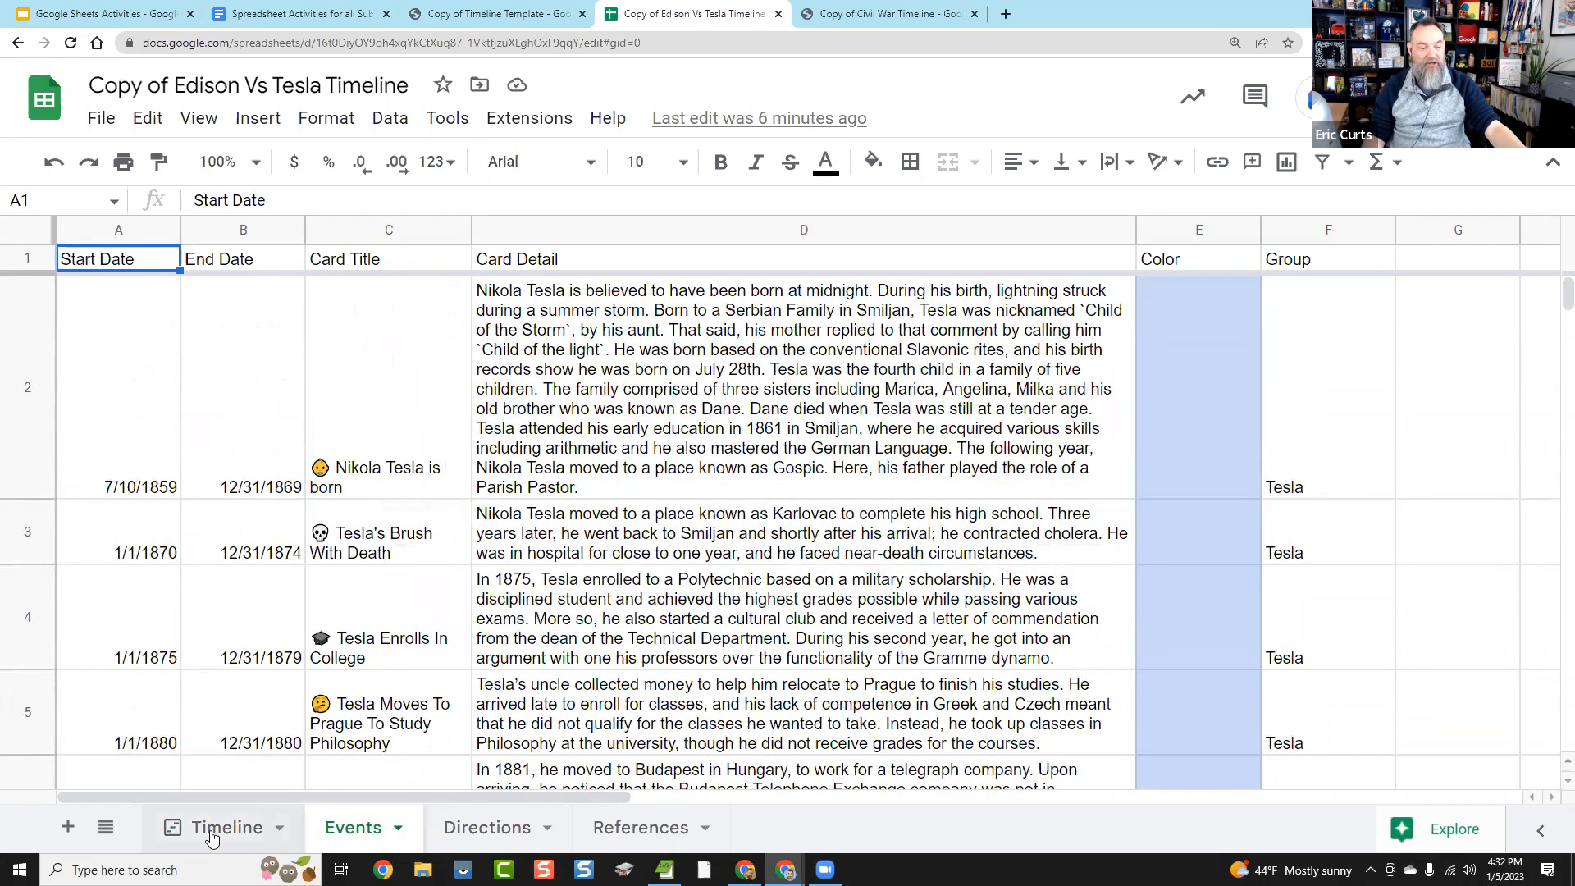
pyautogui.click(1327, 458)
pyautogui.scroll(-8, 1327, 457)
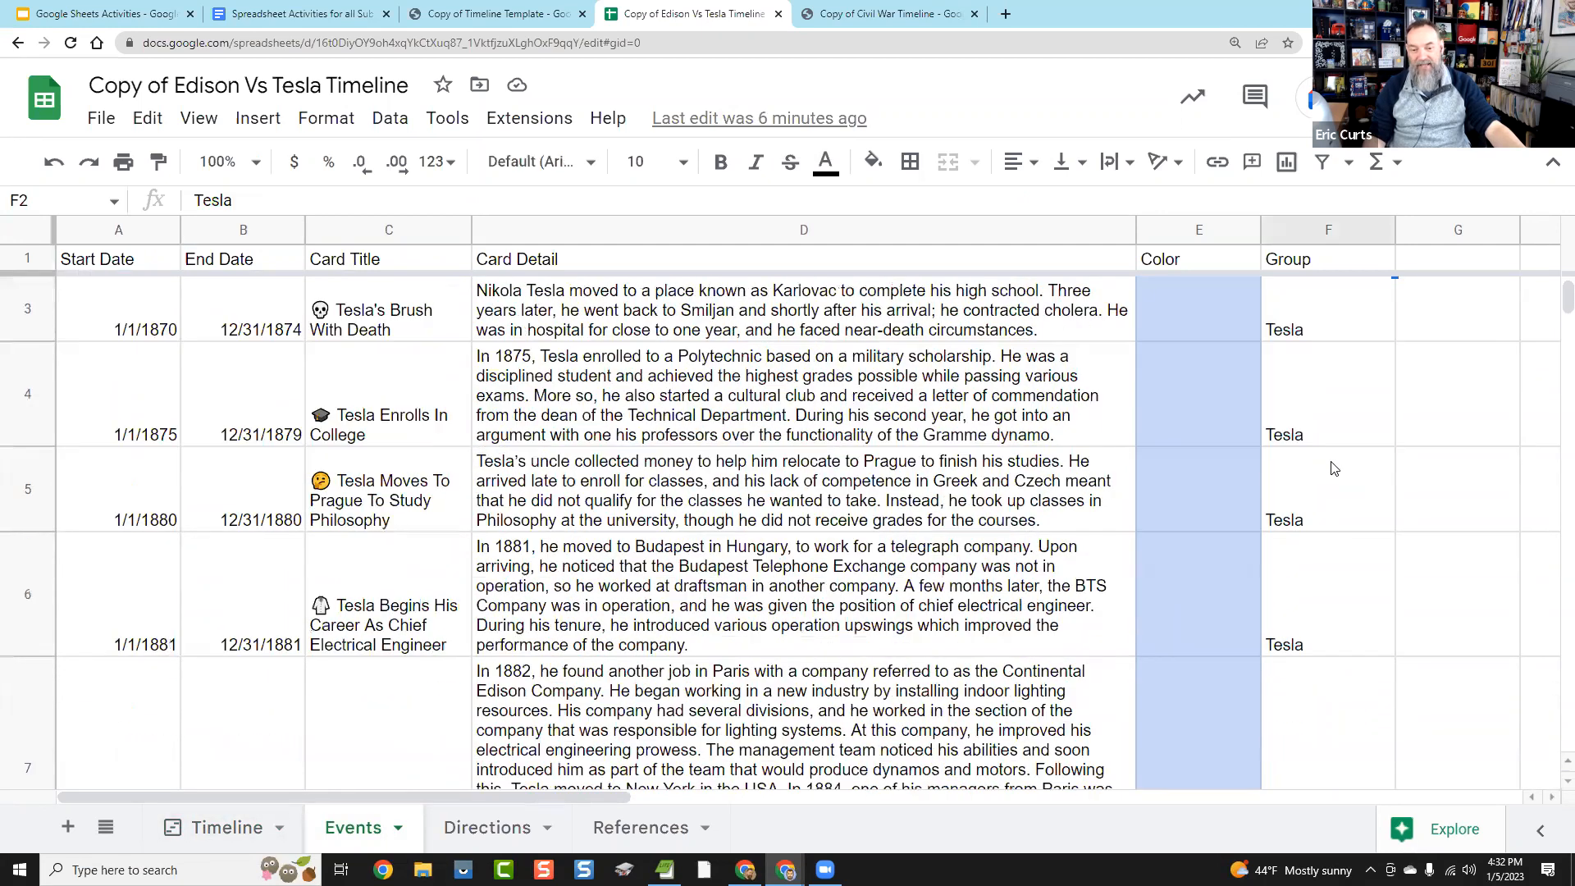
pyautogui.click(1312, 563)
pyautogui.scroll(3, 742, 548)
pyautogui.scroll(5, 742, 547)
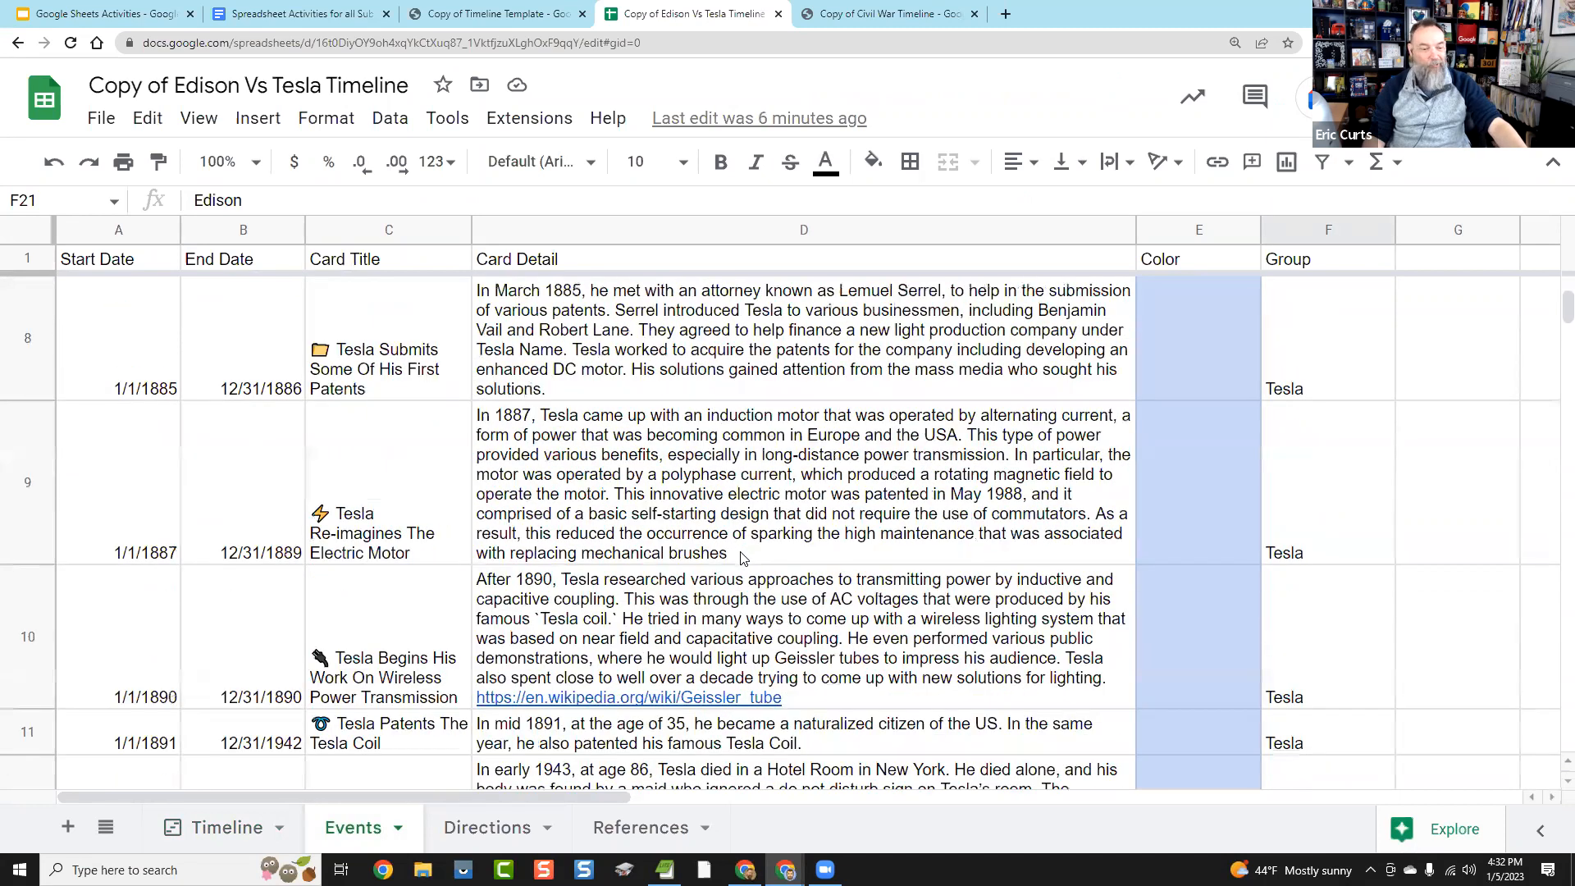
# Step: Return to the Edison Vs Tesla Timeline tab showing Tesla and Edison groups
pyautogui.click(221, 829)
pyautogui.moveTo(73, 795); pyautogui.dragTo(275, 787)
pyautogui.scroll(-5, 495, 637)
pyautogui.scroll(5, 714, 436)
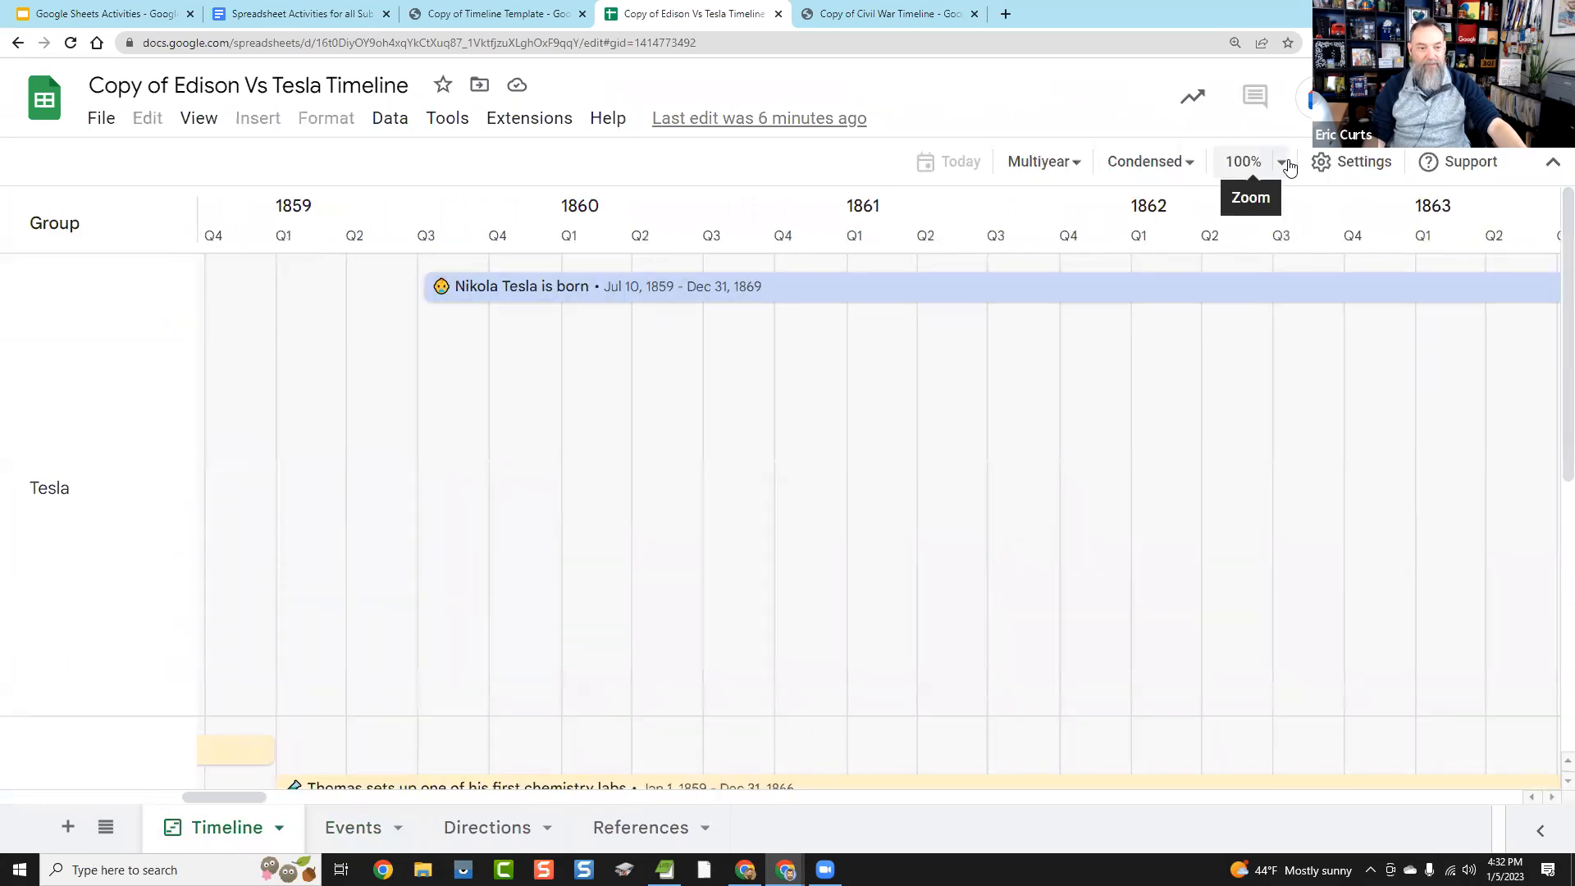
# Step: Zoom out the page and scroll the Edison Vs Tesla timeline across its years, from Tesla's 1859 birth onward
pyautogui.hotkey('ctrl', '0')
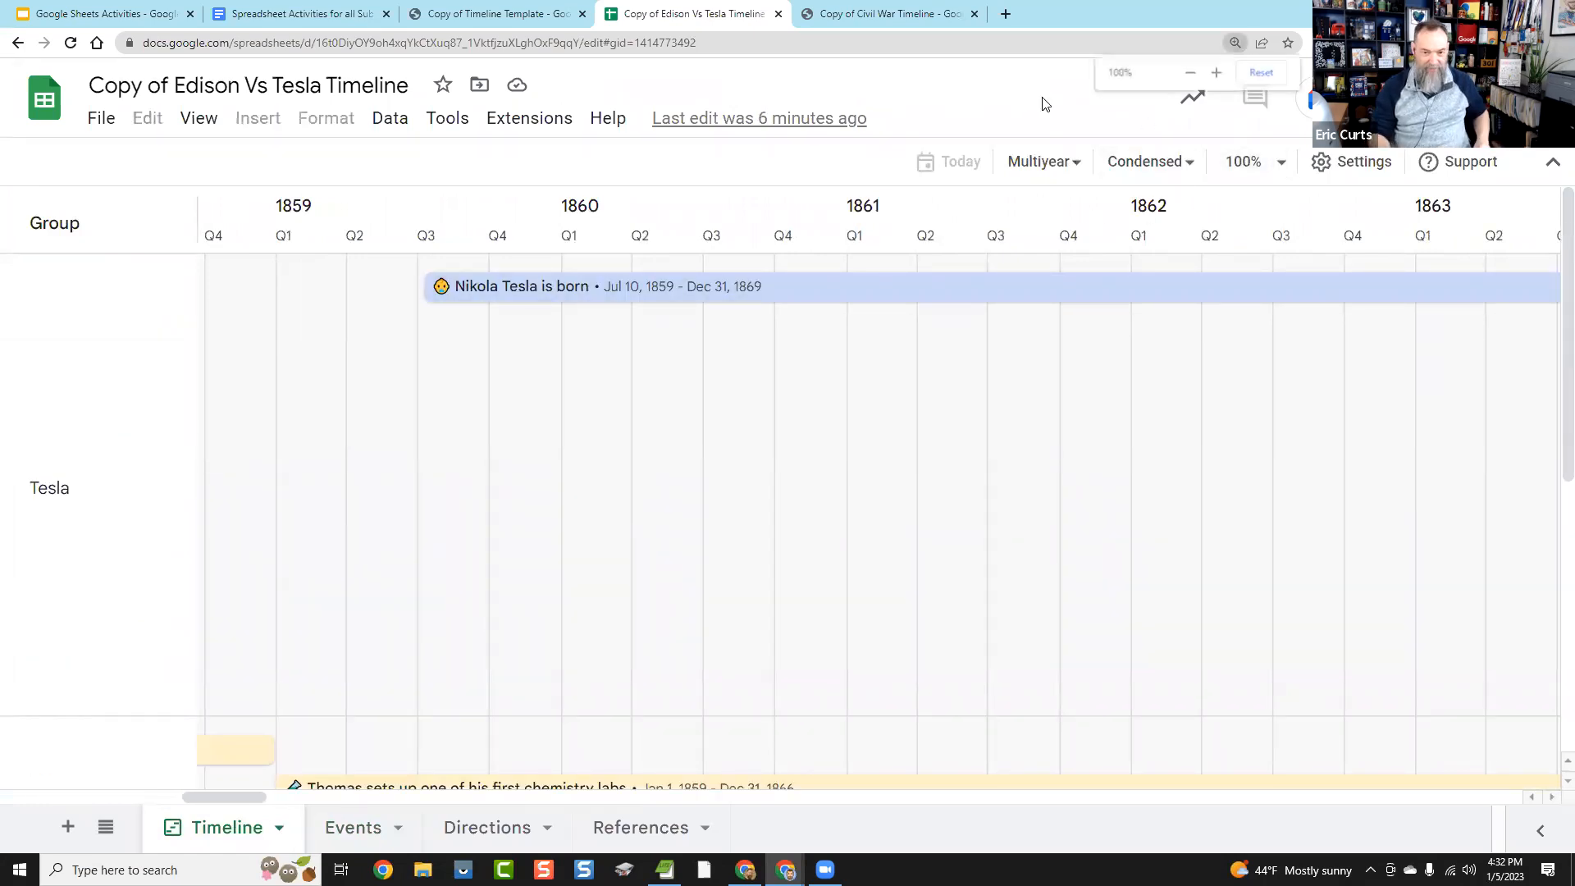
pyautogui.moveTo(210, 819); pyautogui.dragTo(420, 827)
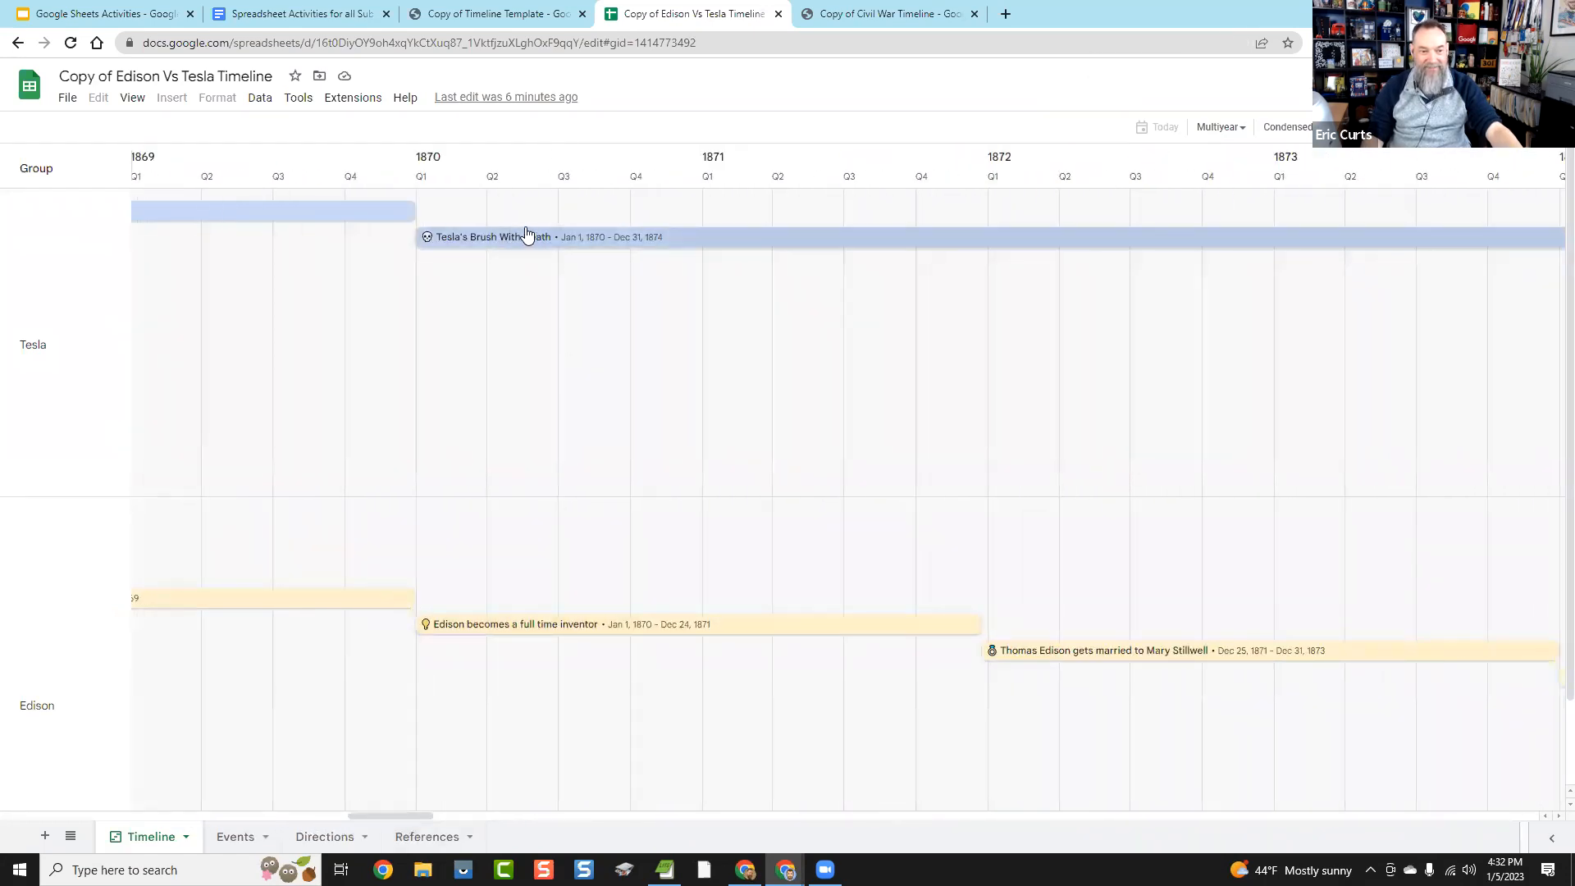
pyautogui.moveTo(382, 817); pyautogui.dragTo(712, 857)
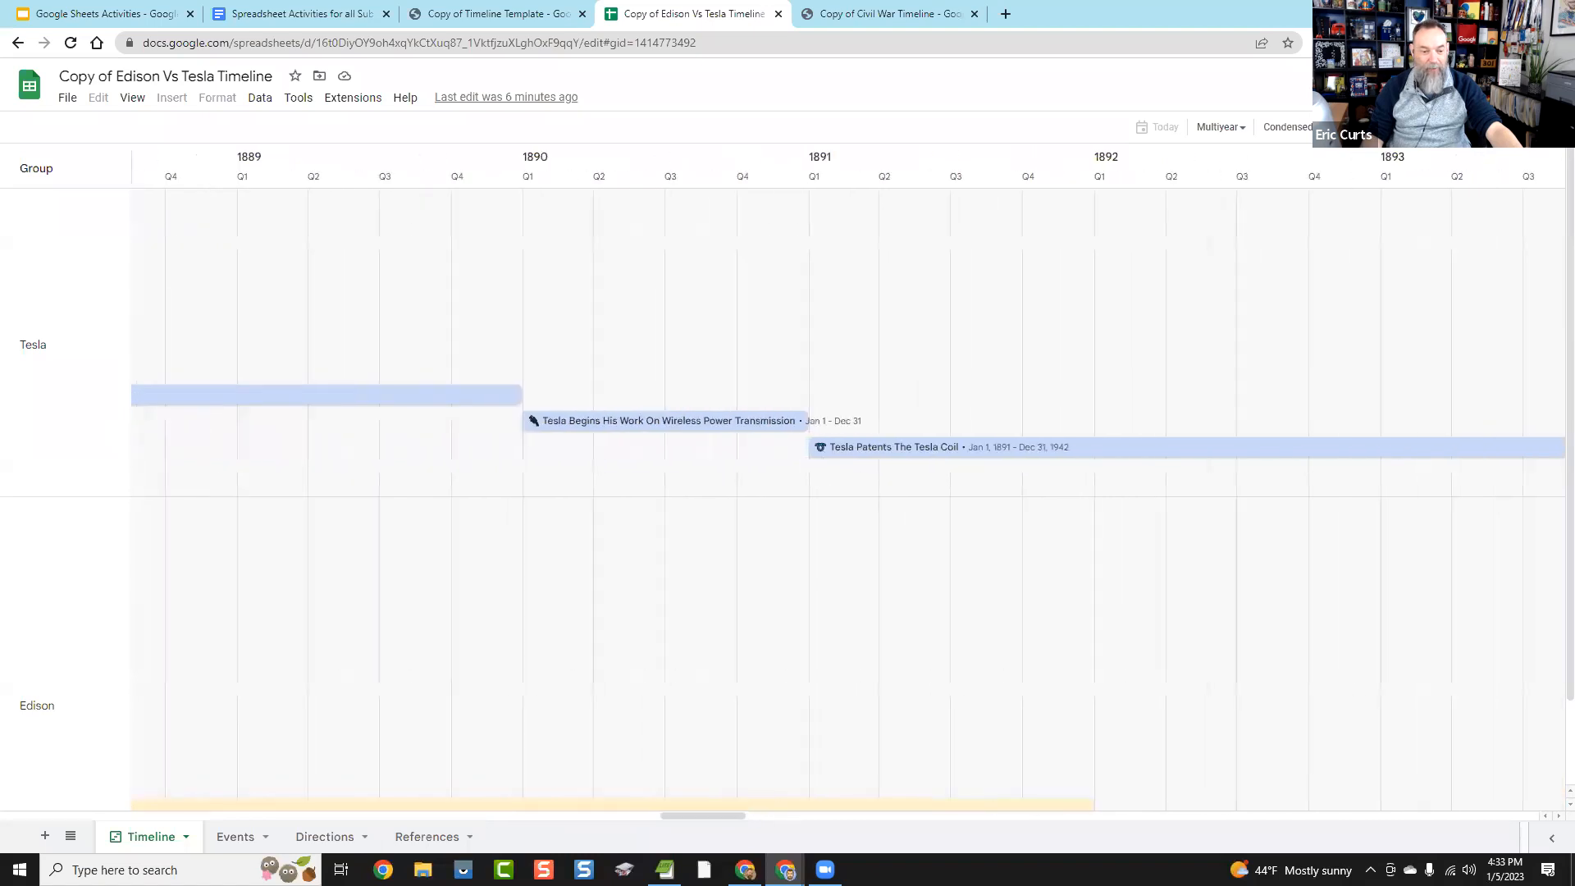
pyautogui.moveTo(700, 816); pyautogui.dragTo(1358, 817)
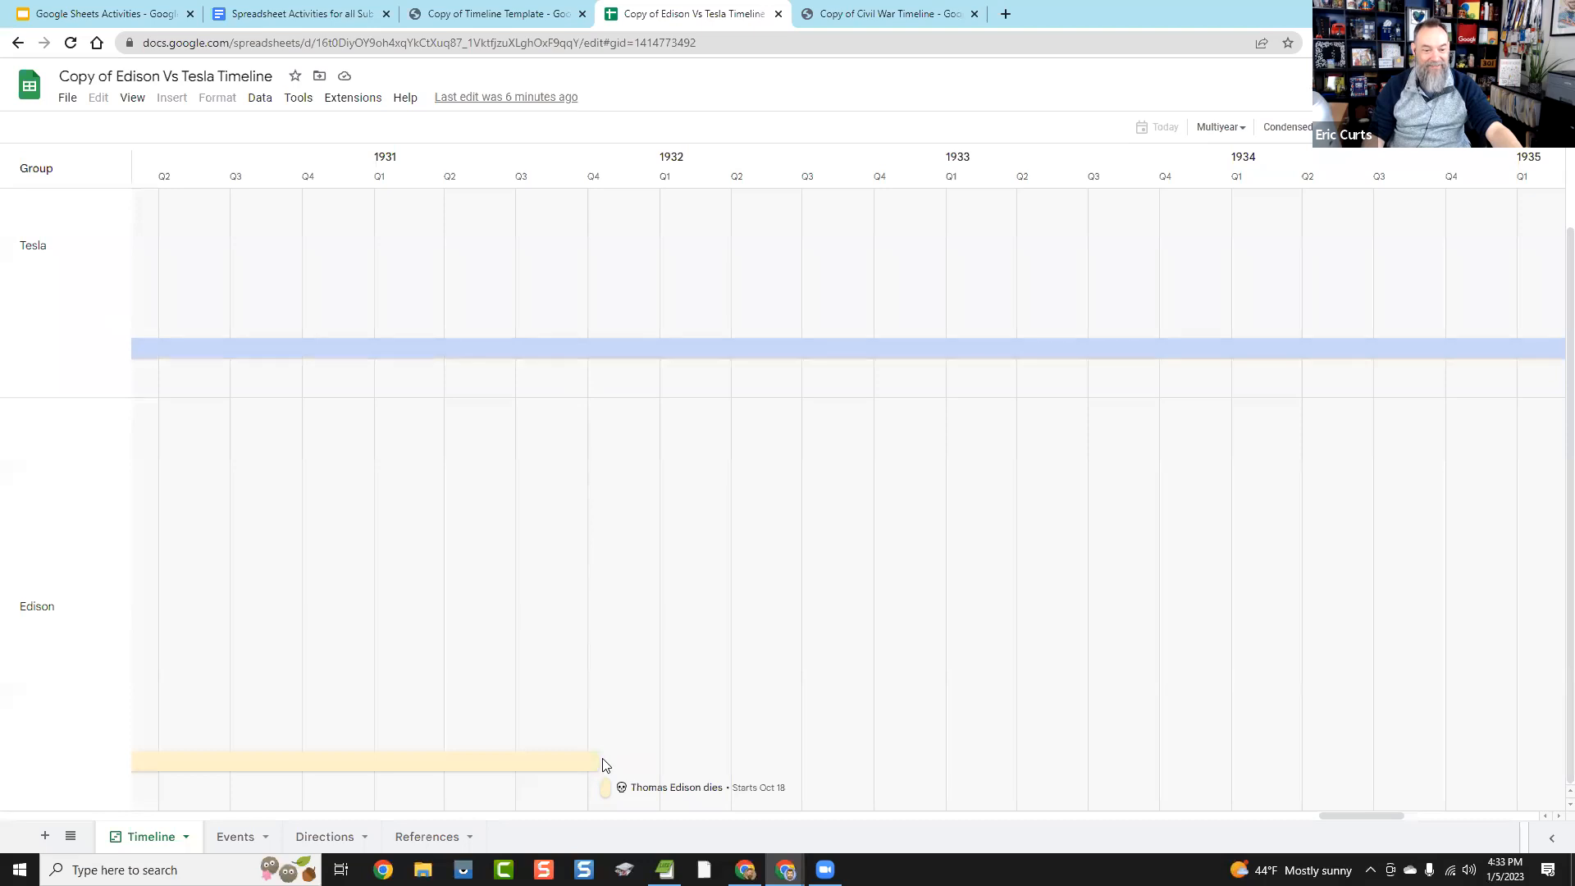
pyautogui.moveTo(1346, 816); pyautogui.dragTo(207, 815)
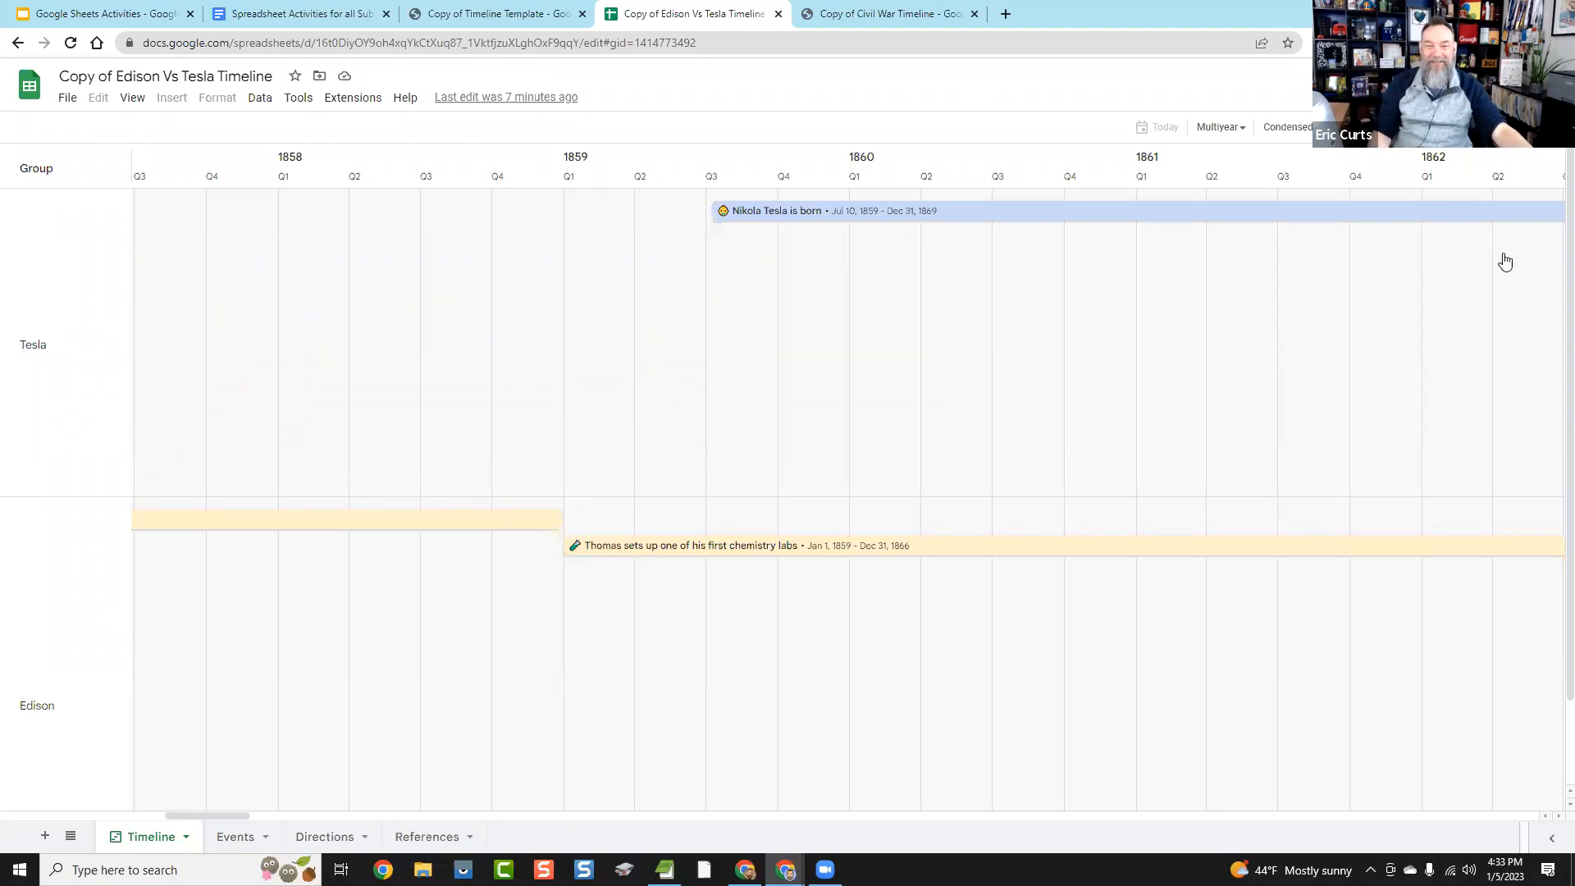
# Step: Preview the Edison Vs Tesla timeline's two-page landscape printout, cancel, and return to the Civil War copy
pyautogui.click(66, 101)
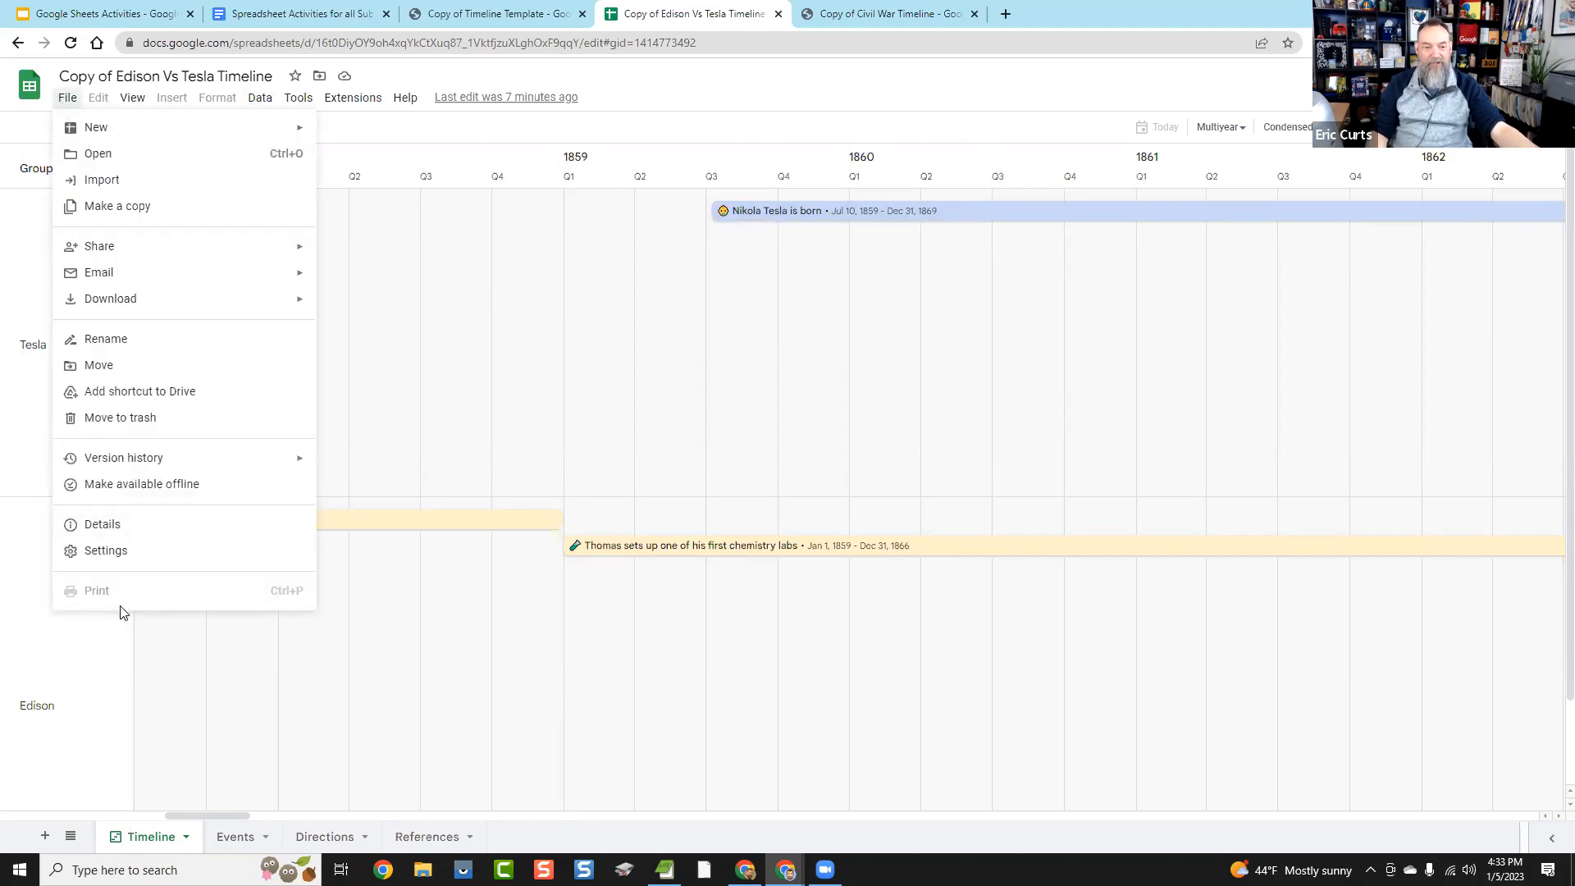
pyautogui.click(830, 106)
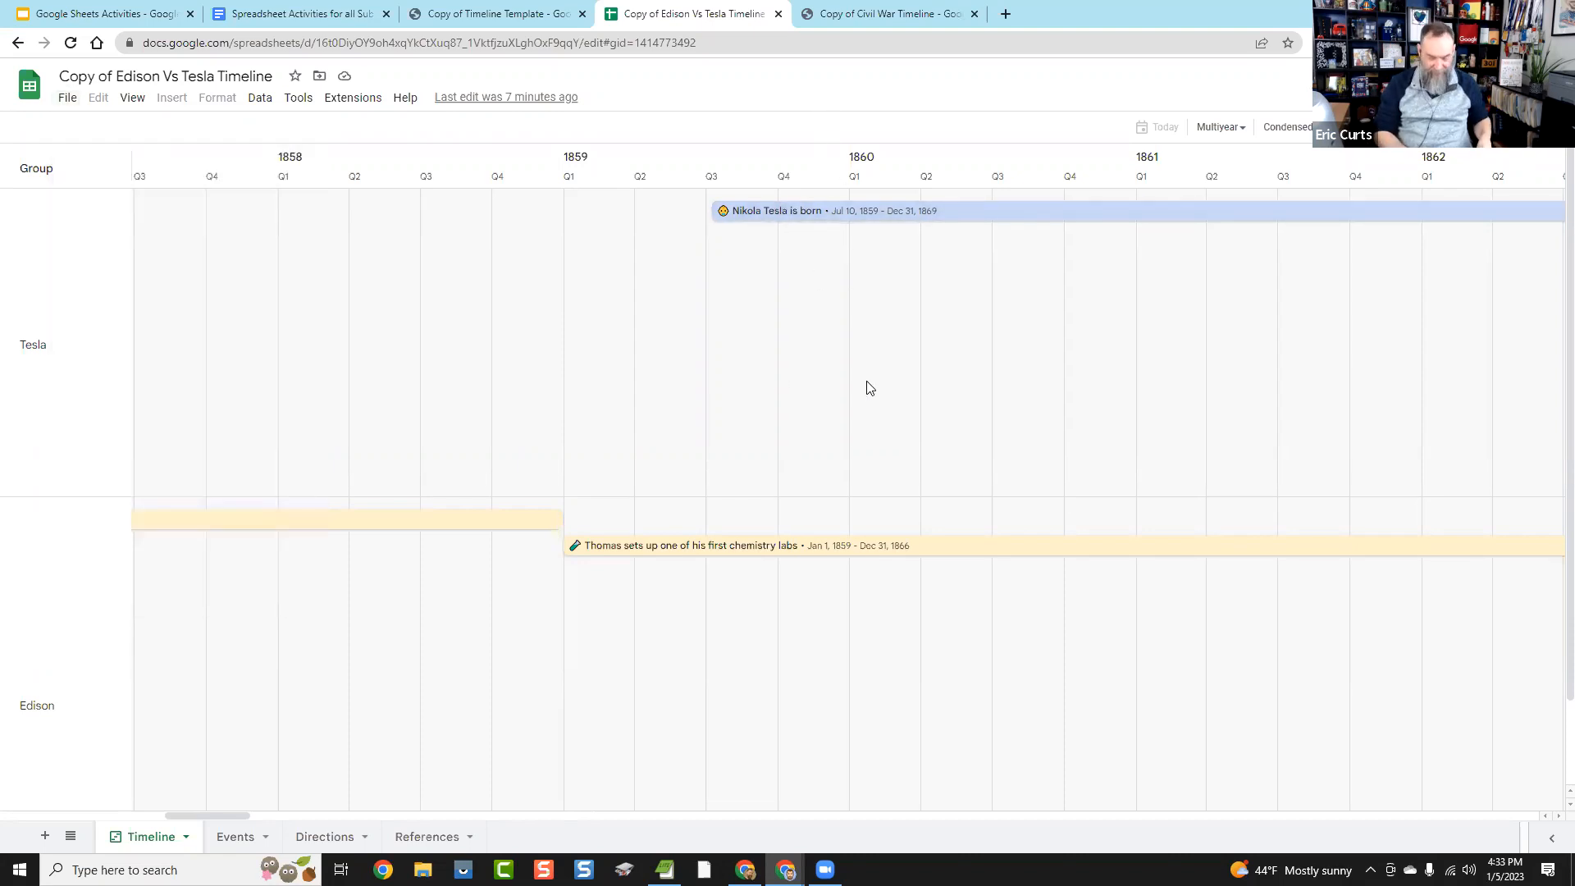
pyautogui.hotkey('ctrl', 'p')
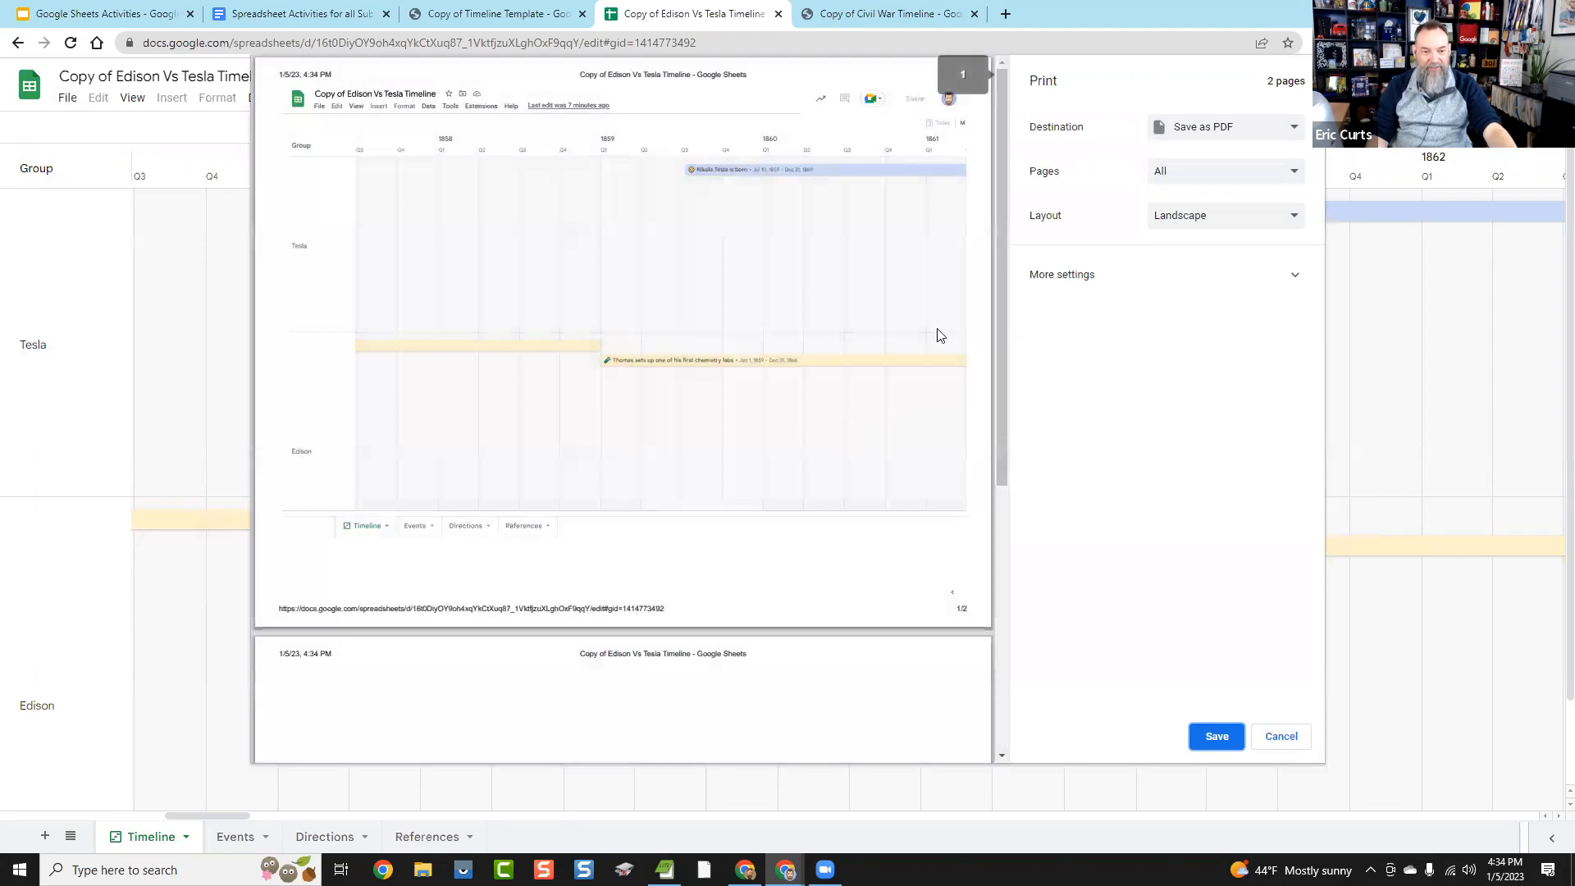
pyautogui.scroll(-5, 863, 451)
pyautogui.scroll(5, 889, 377)
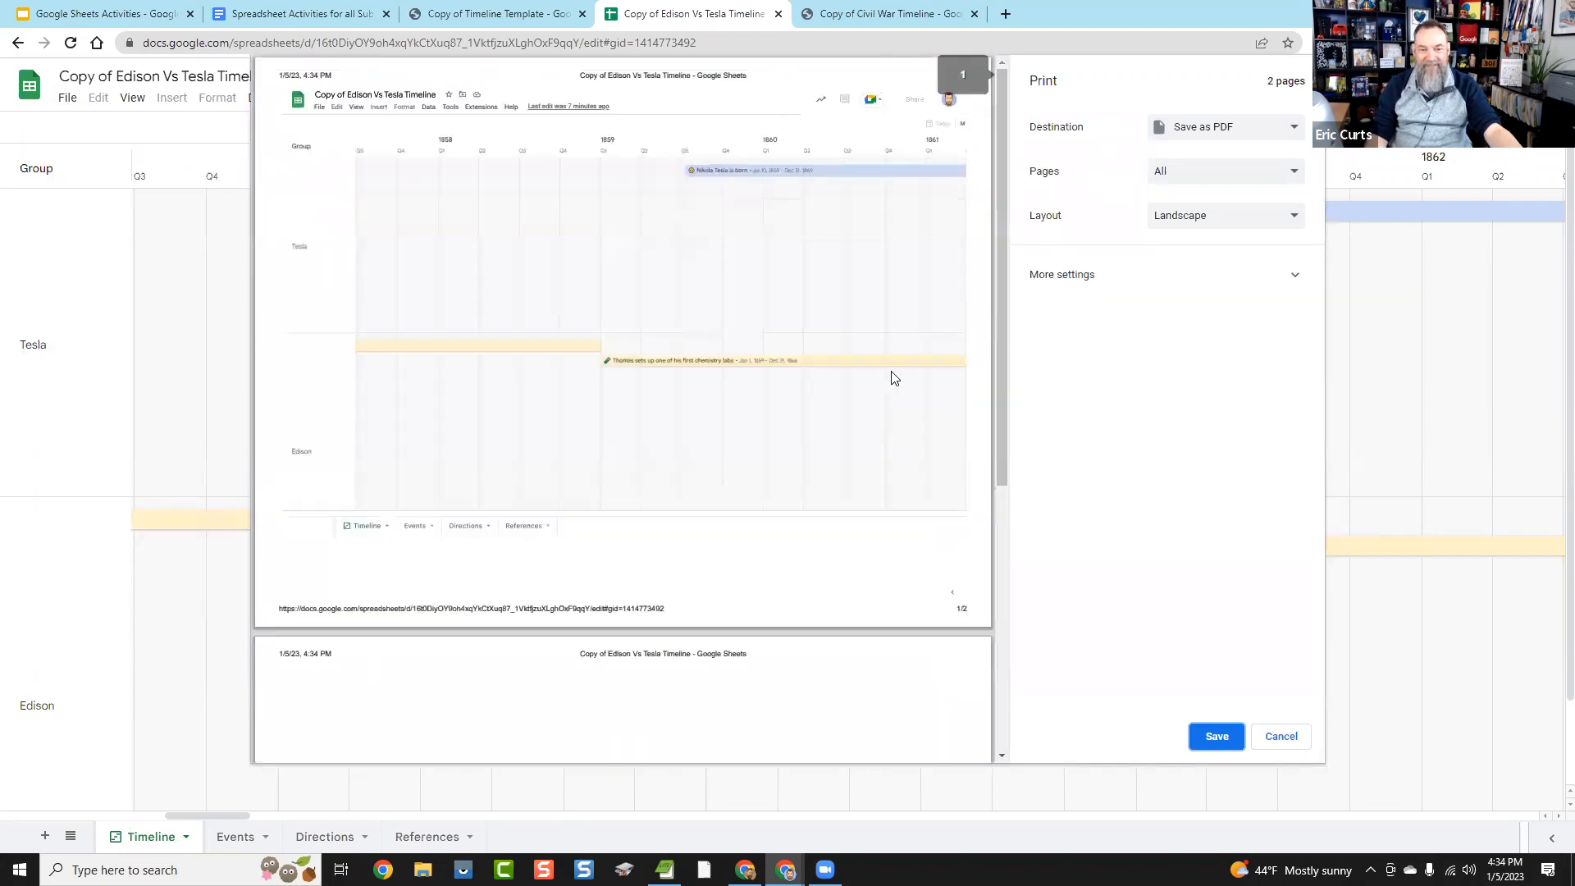
pyautogui.click(1282, 738)
pyautogui.click(880, 14)
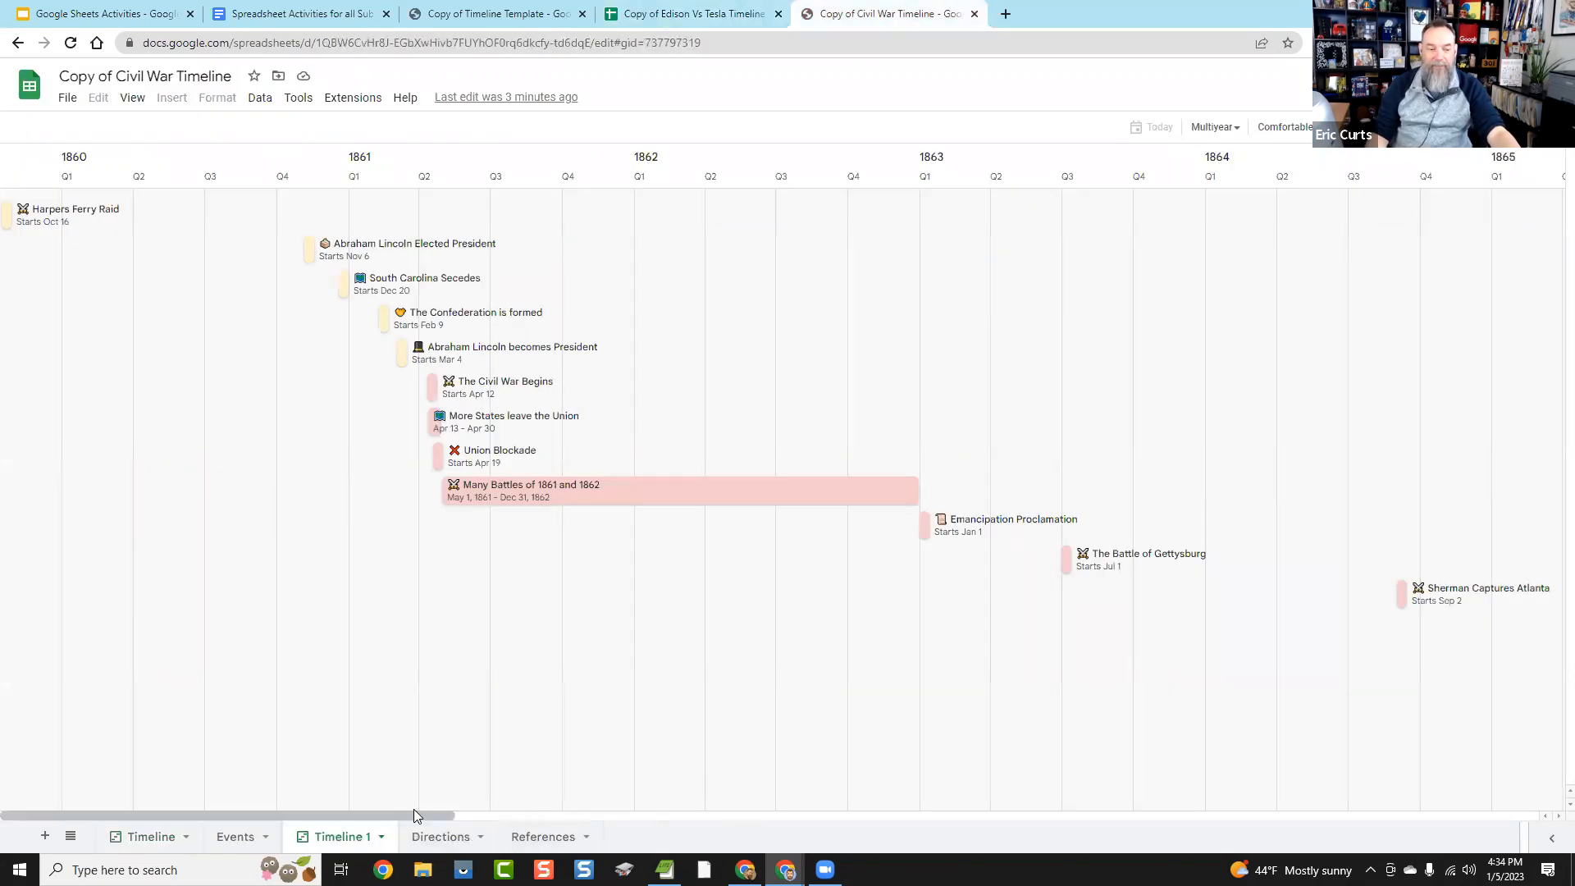
# Step: View the Many Battles of 1861 and 1862 card details (5/1/1861–12/31/1862), then close the Civil War tab
pyautogui.moveTo(407, 813); pyautogui.dragTo(827, 814)
pyautogui.moveTo(555, 800); pyautogui.dragTo(102, 749)
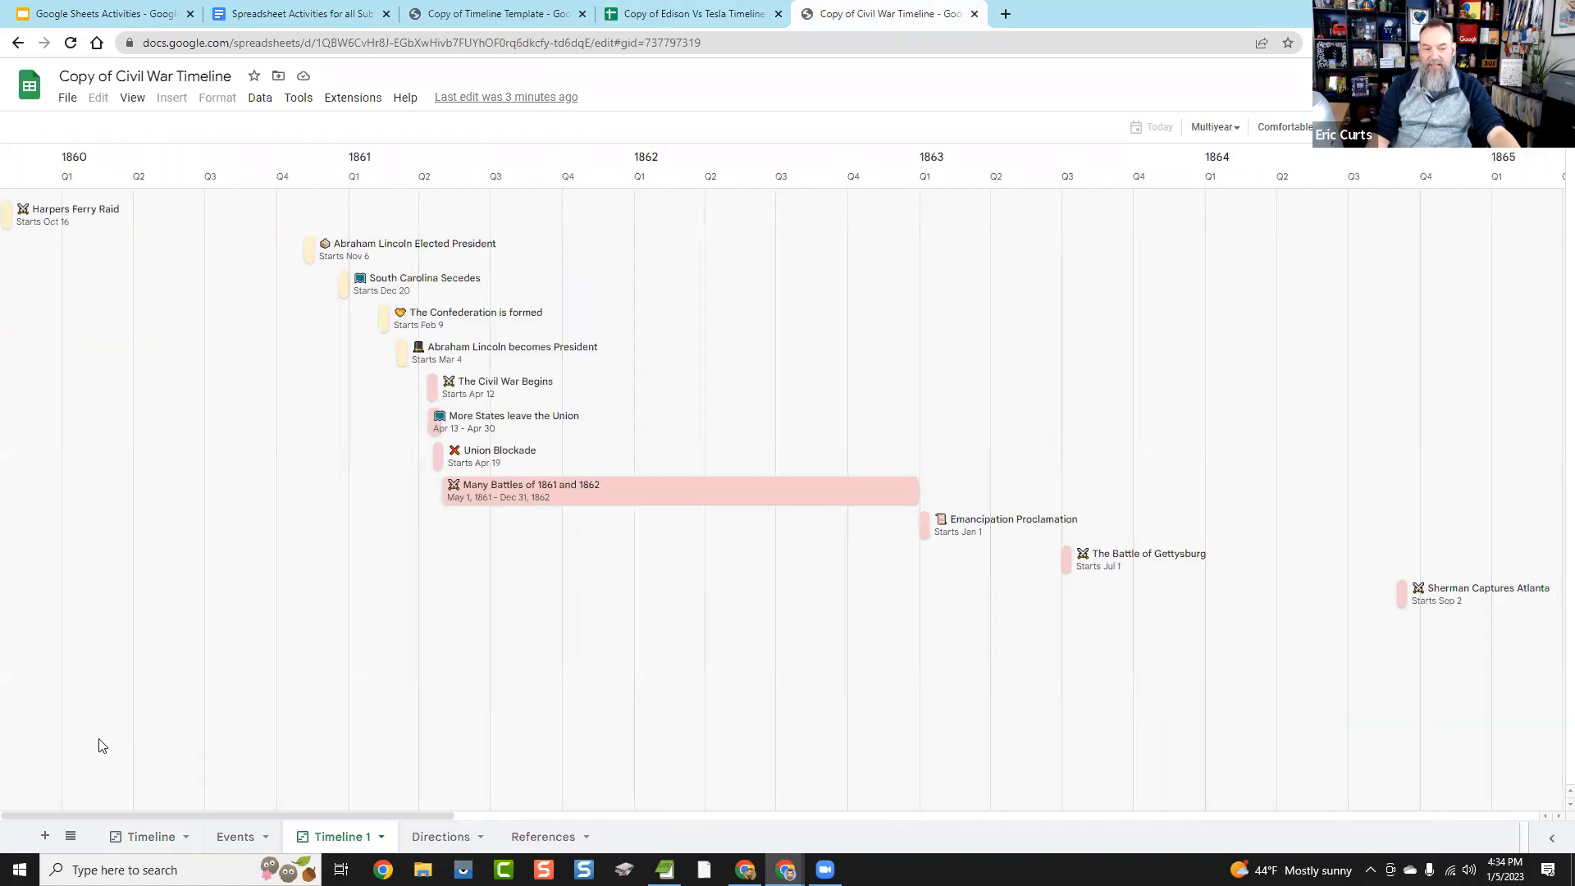
pyautogui.click(517, 493)
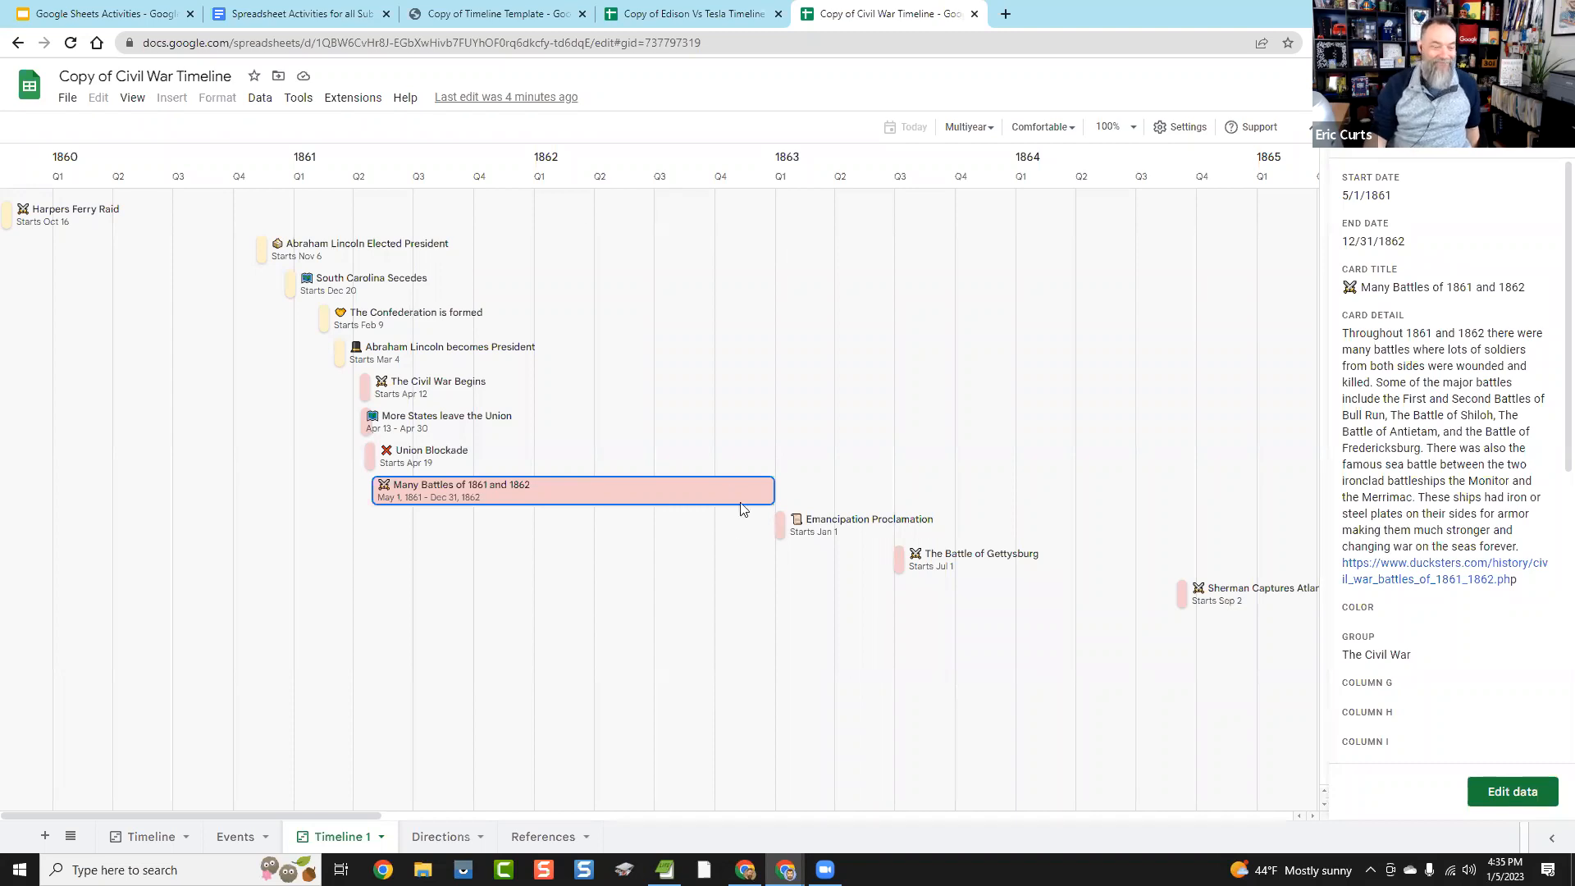
pyautogui.click(974, 14)
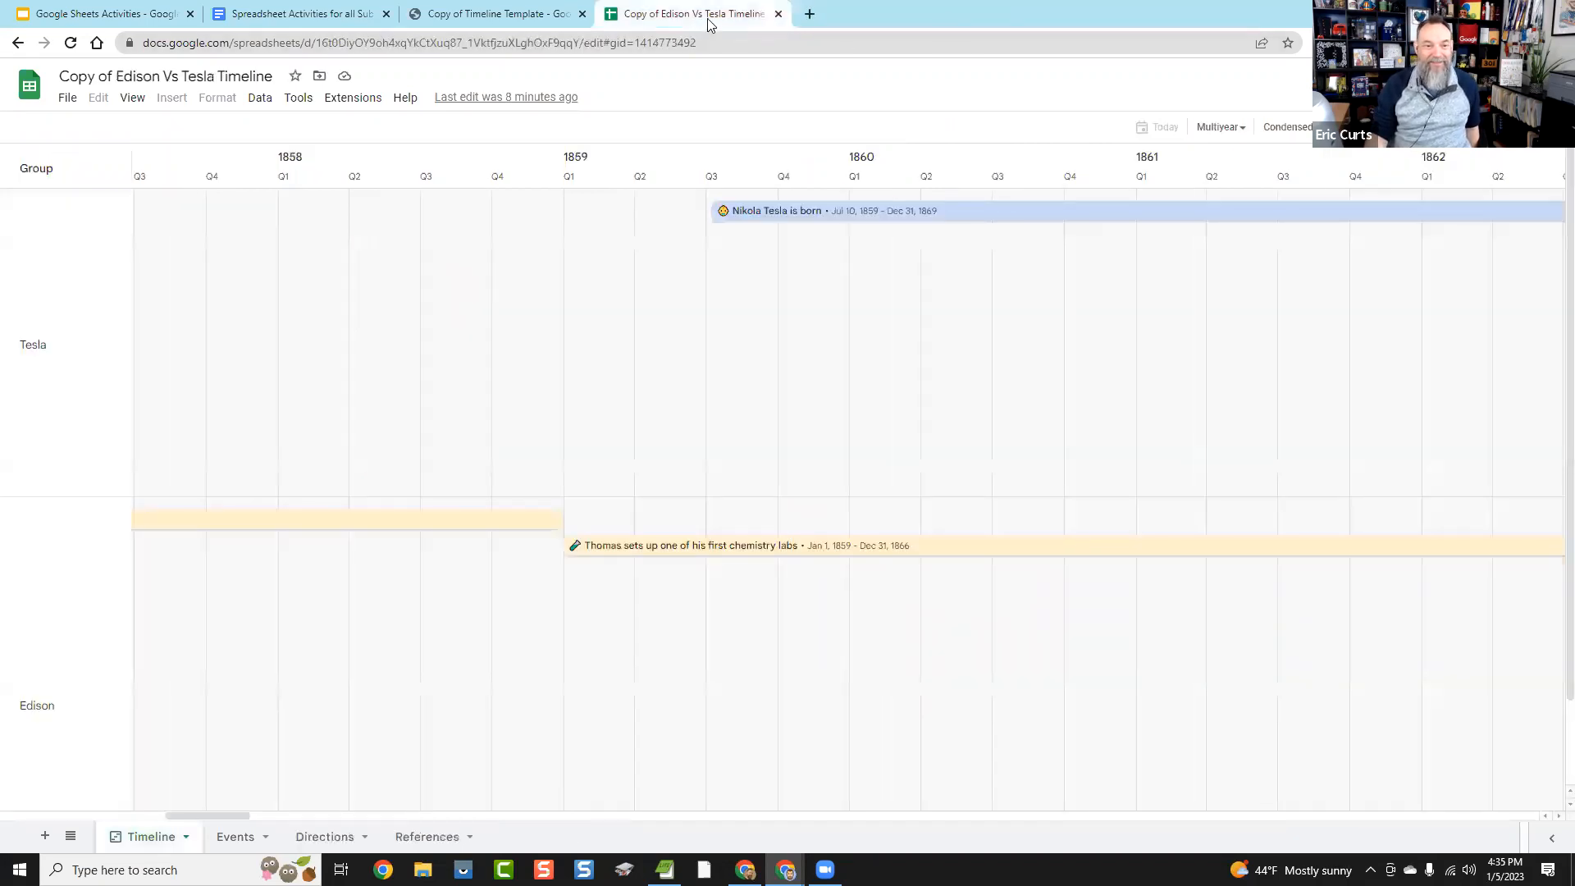
# Step: Close the Edison Vs Tesla and Timeline Template tabs, then advance the presentation to the Learning Databases slide
pyautogui.click(779, 14)
pyautogui.click(583, 14)
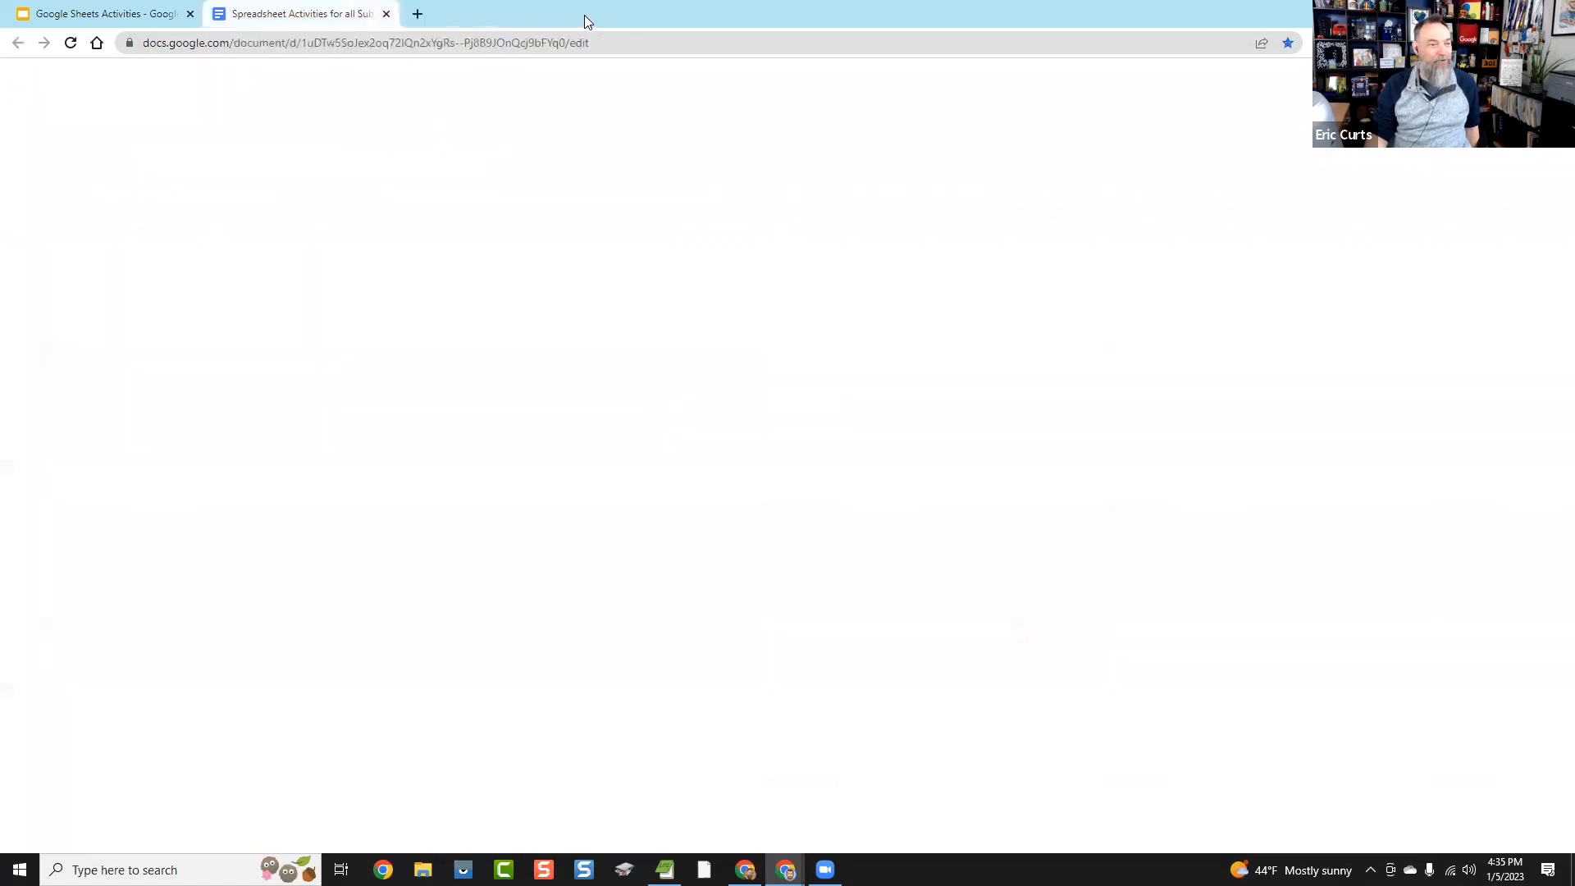
pyautogui.scroll(10, 430, 424)
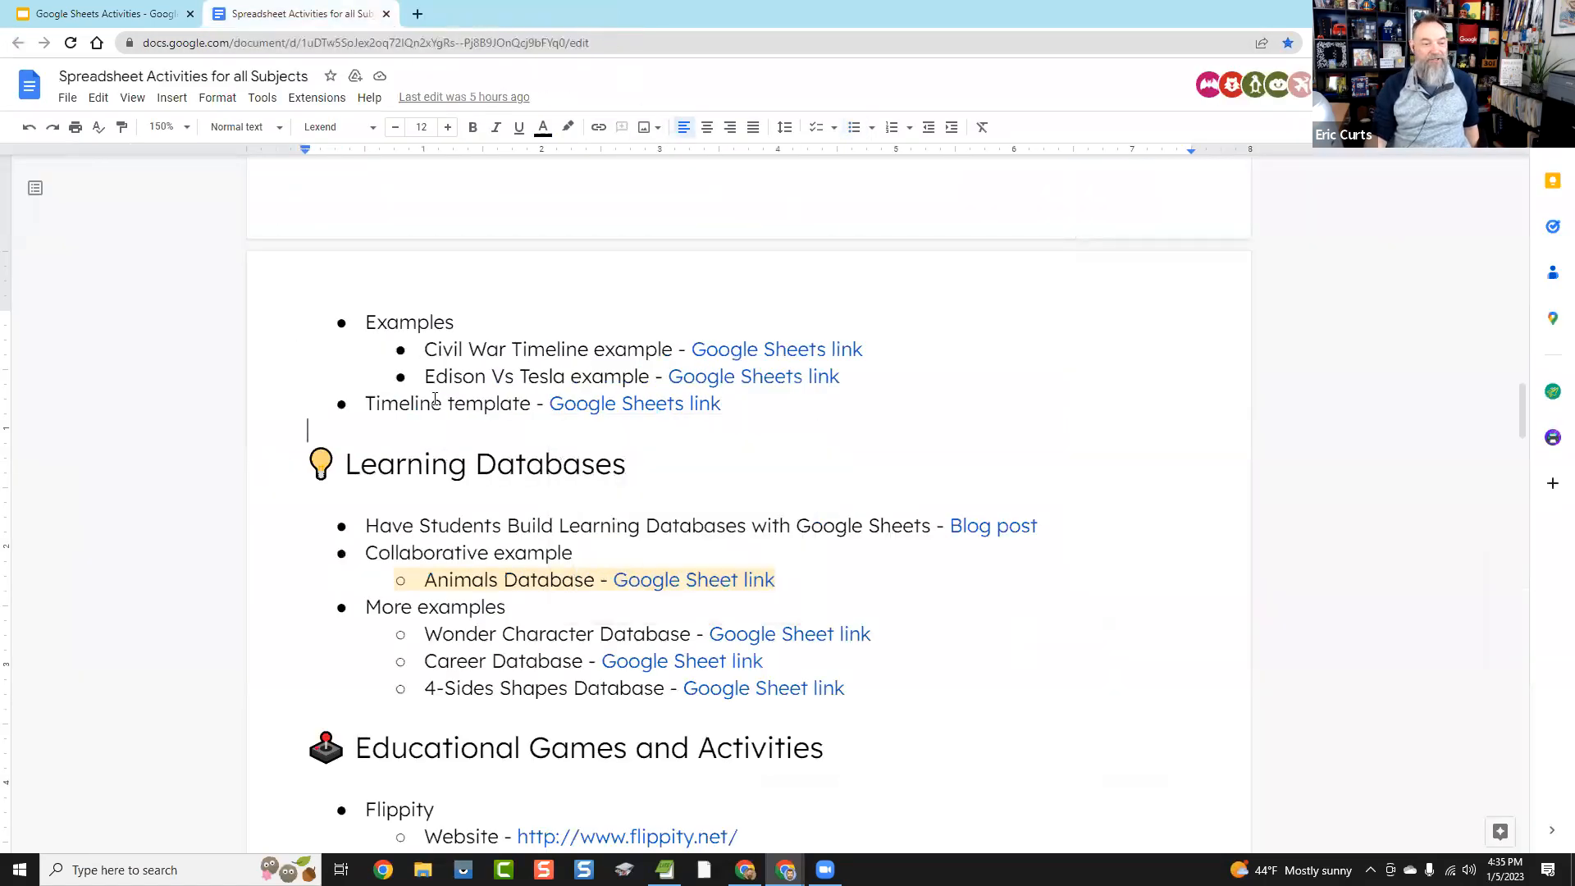
pyautogui.scroll(-7, 433, 396)
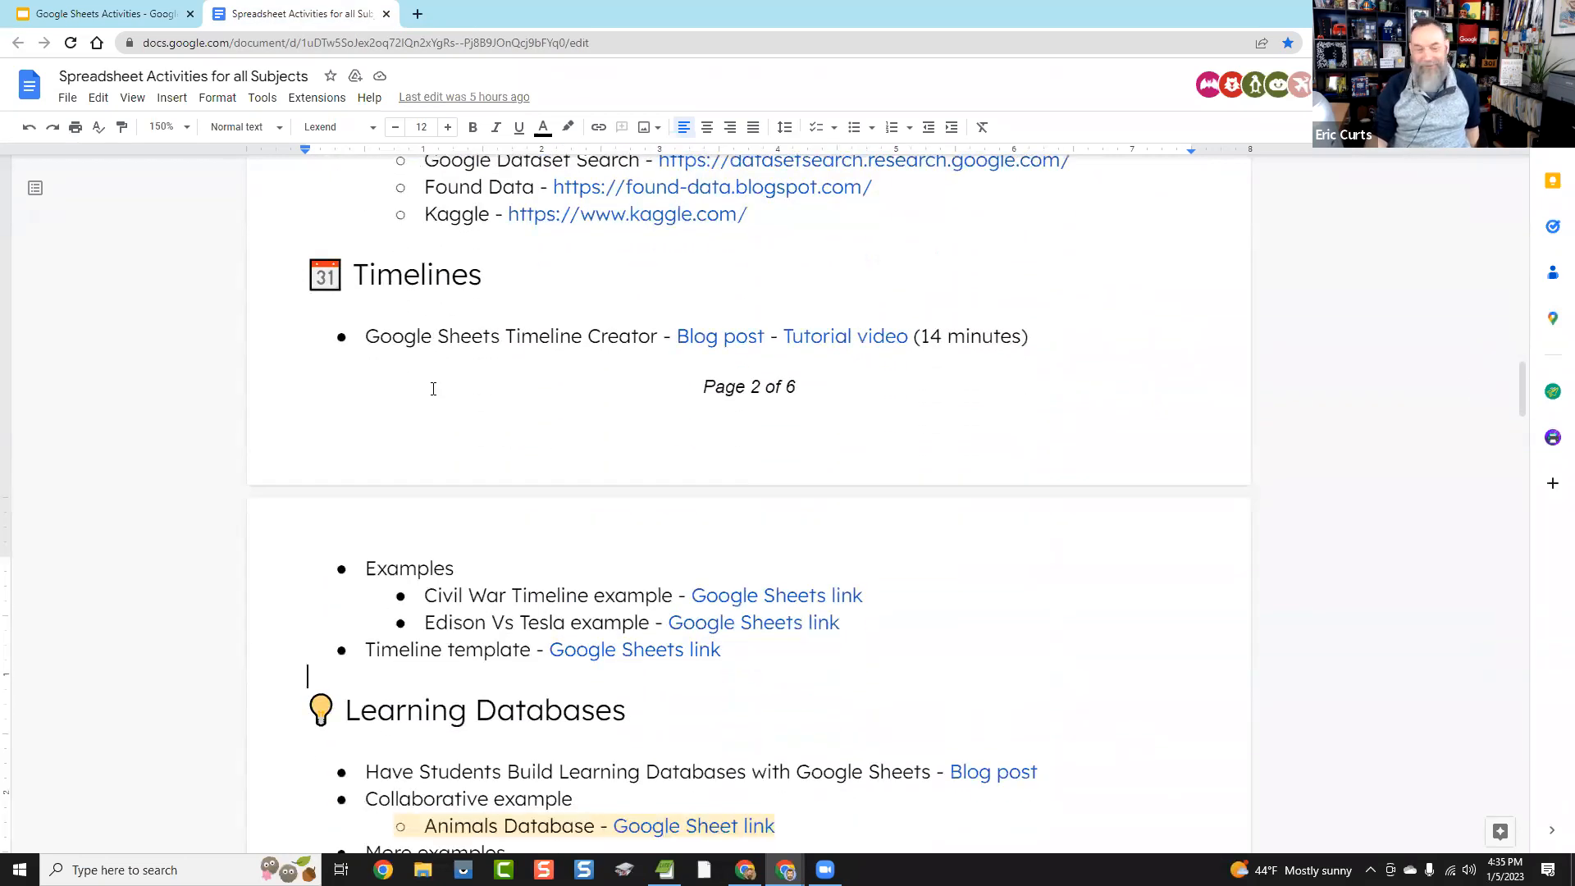
pyautogui.scroll(-3, 433, 397)
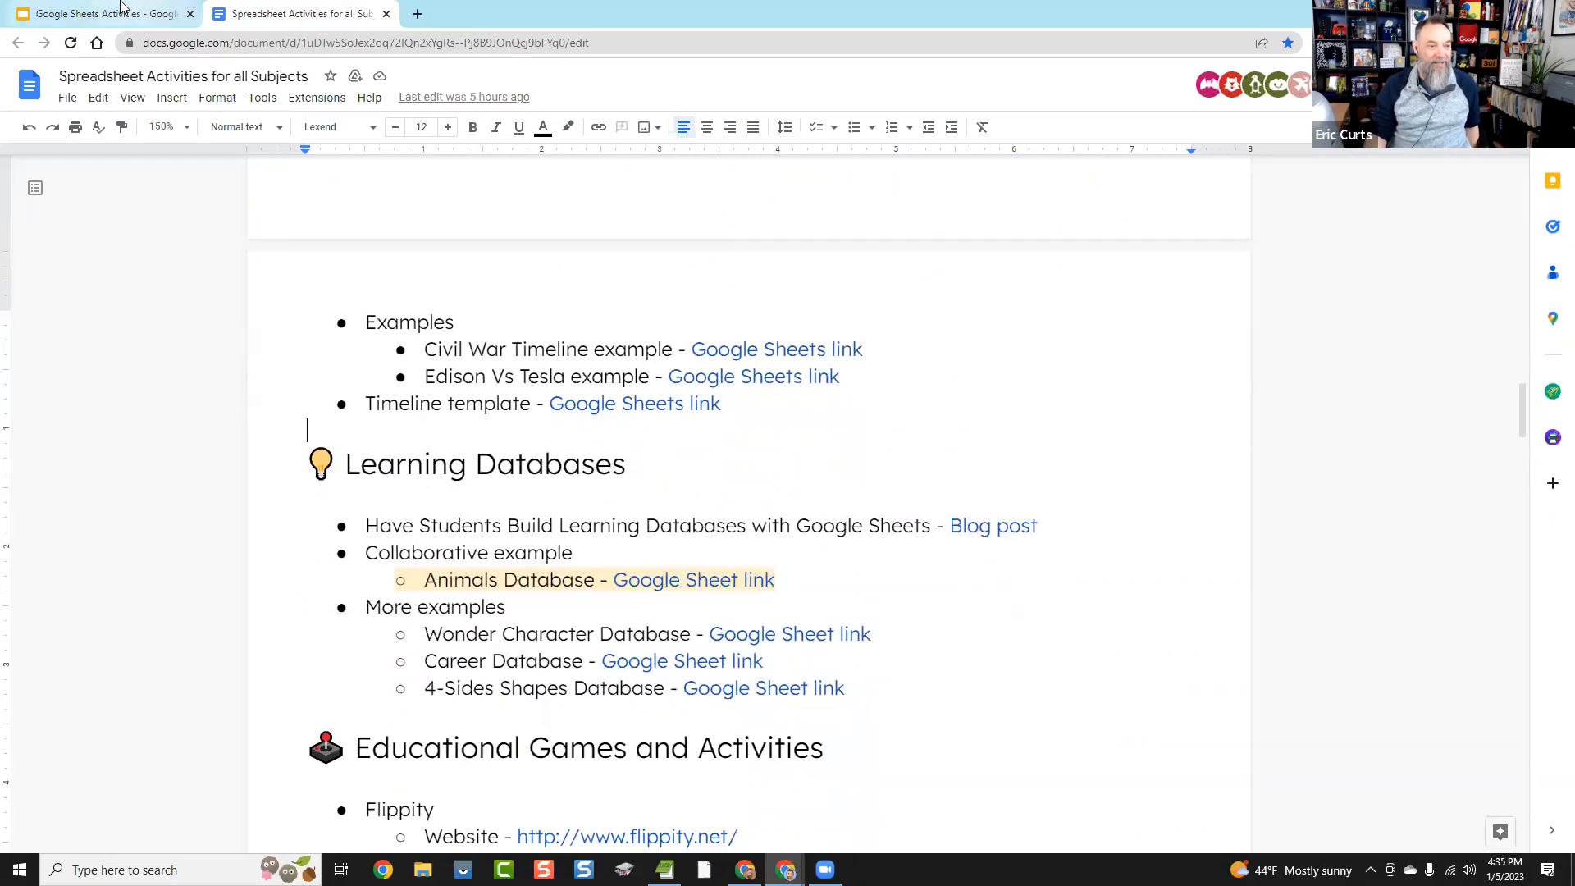
pyautogui.click(121, 10)
pyautogui.press('Right')
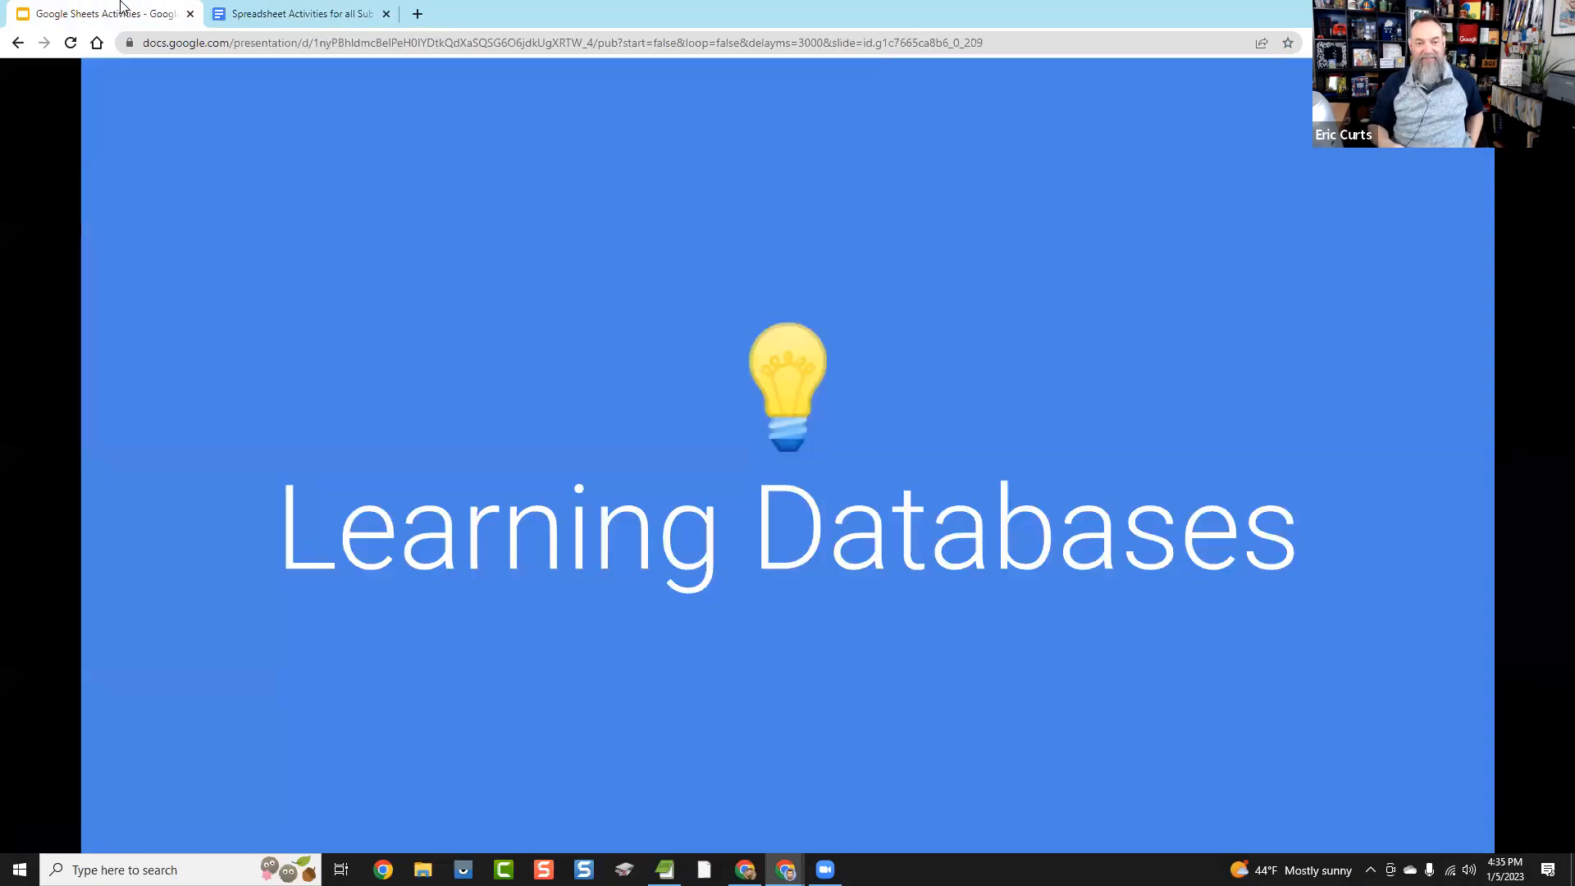
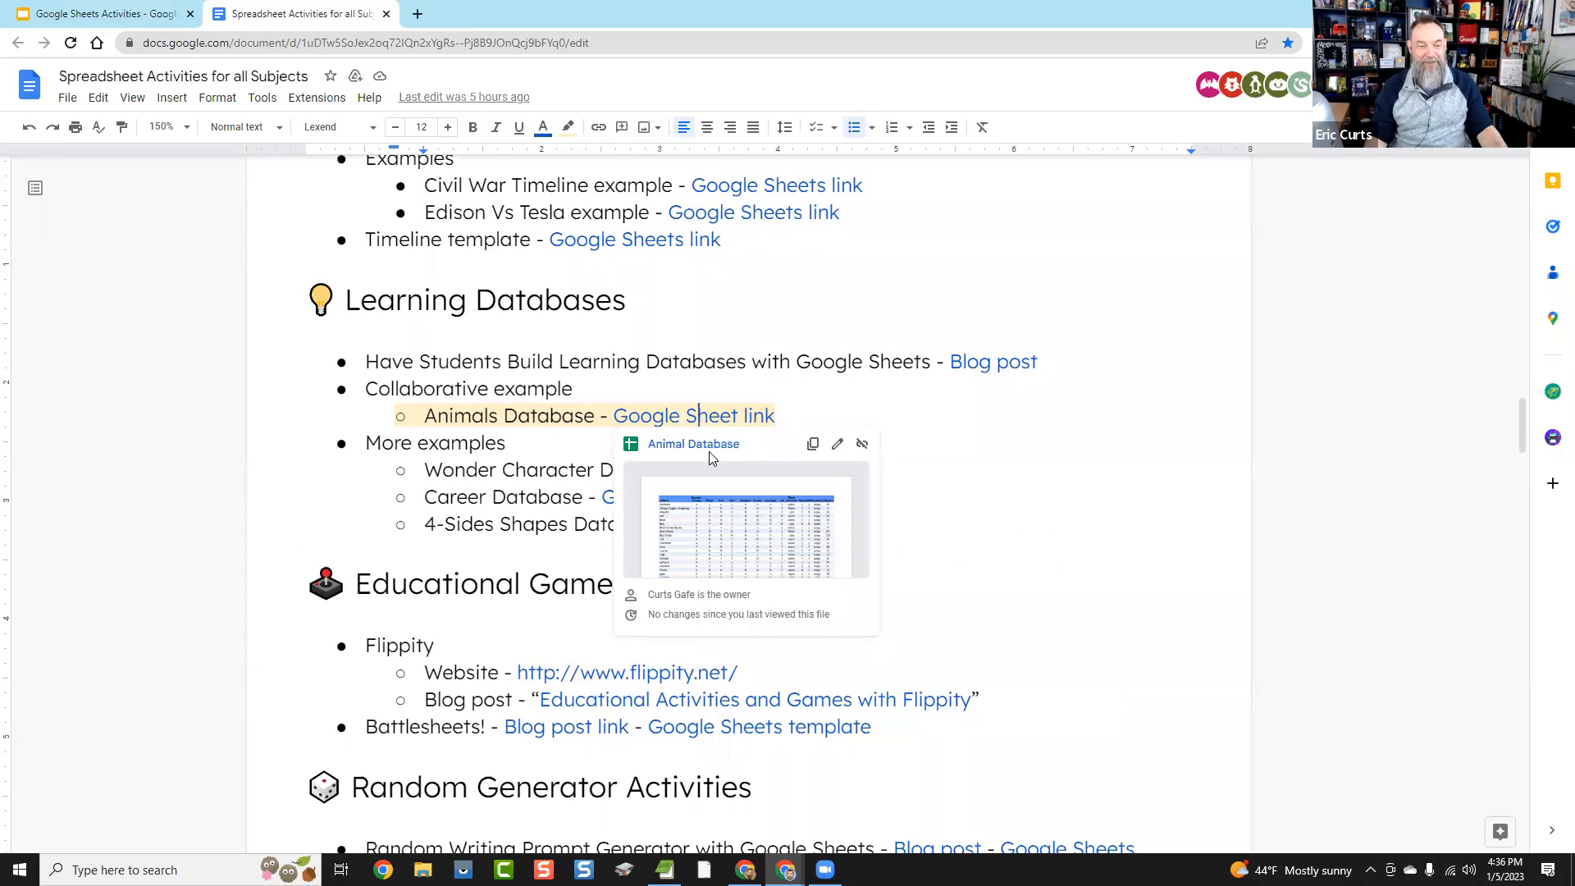
# Step: Open the Animal Database spreadsheet from its link preview card in a new tab
pyautogui.click(707, 447)
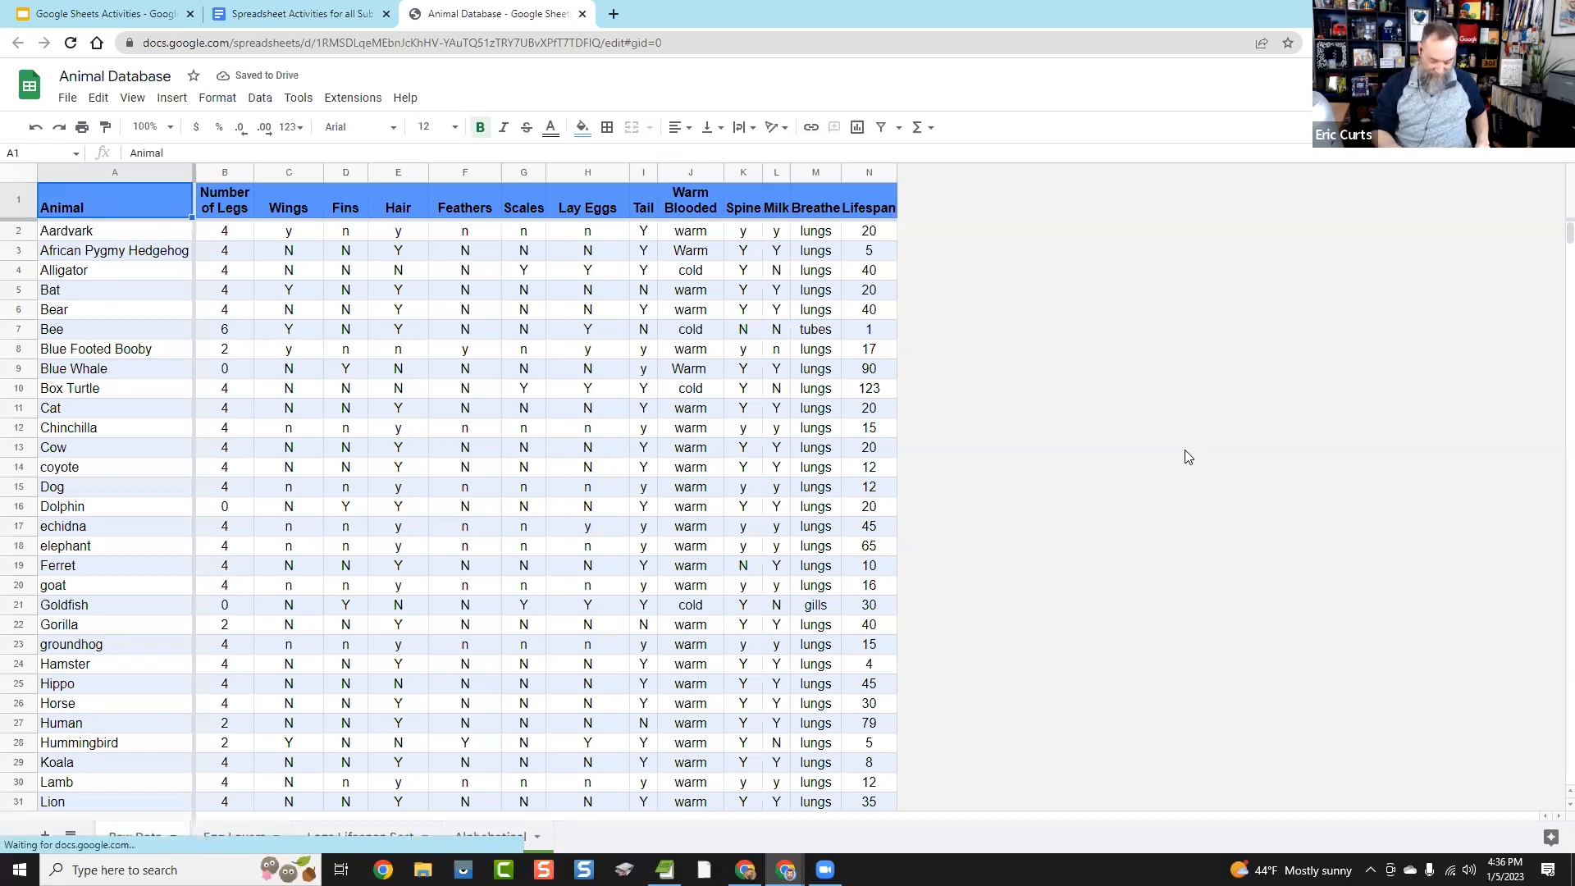
pyautogui.hotkey('ctrl', '+')
pyautogui.hotkey('ctrl', '+')
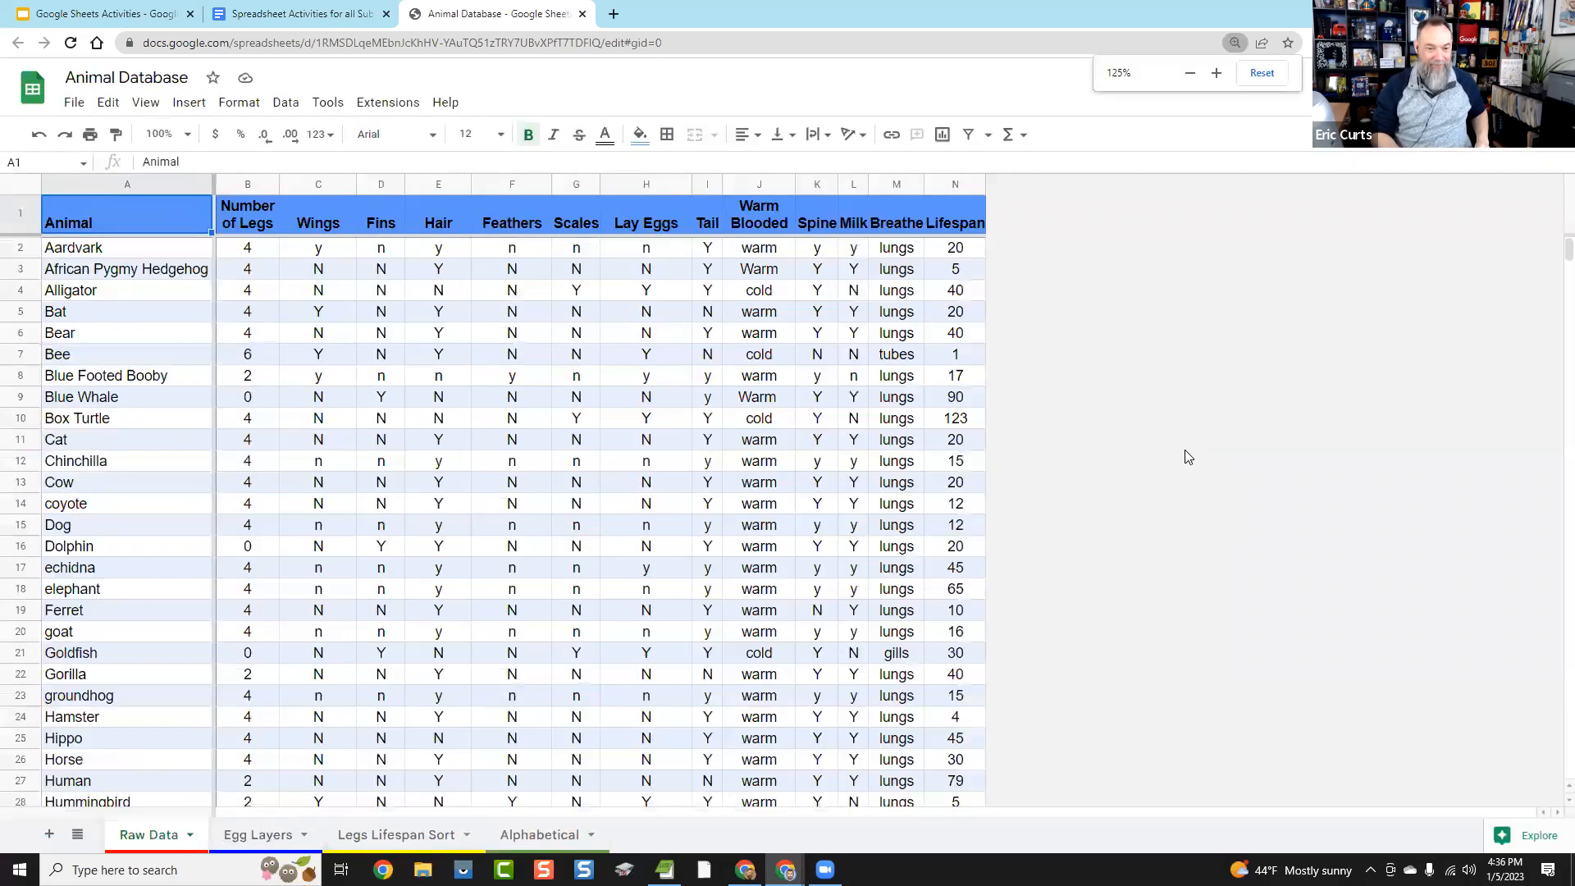
pyautogui.hotkey('ctrl', '+')
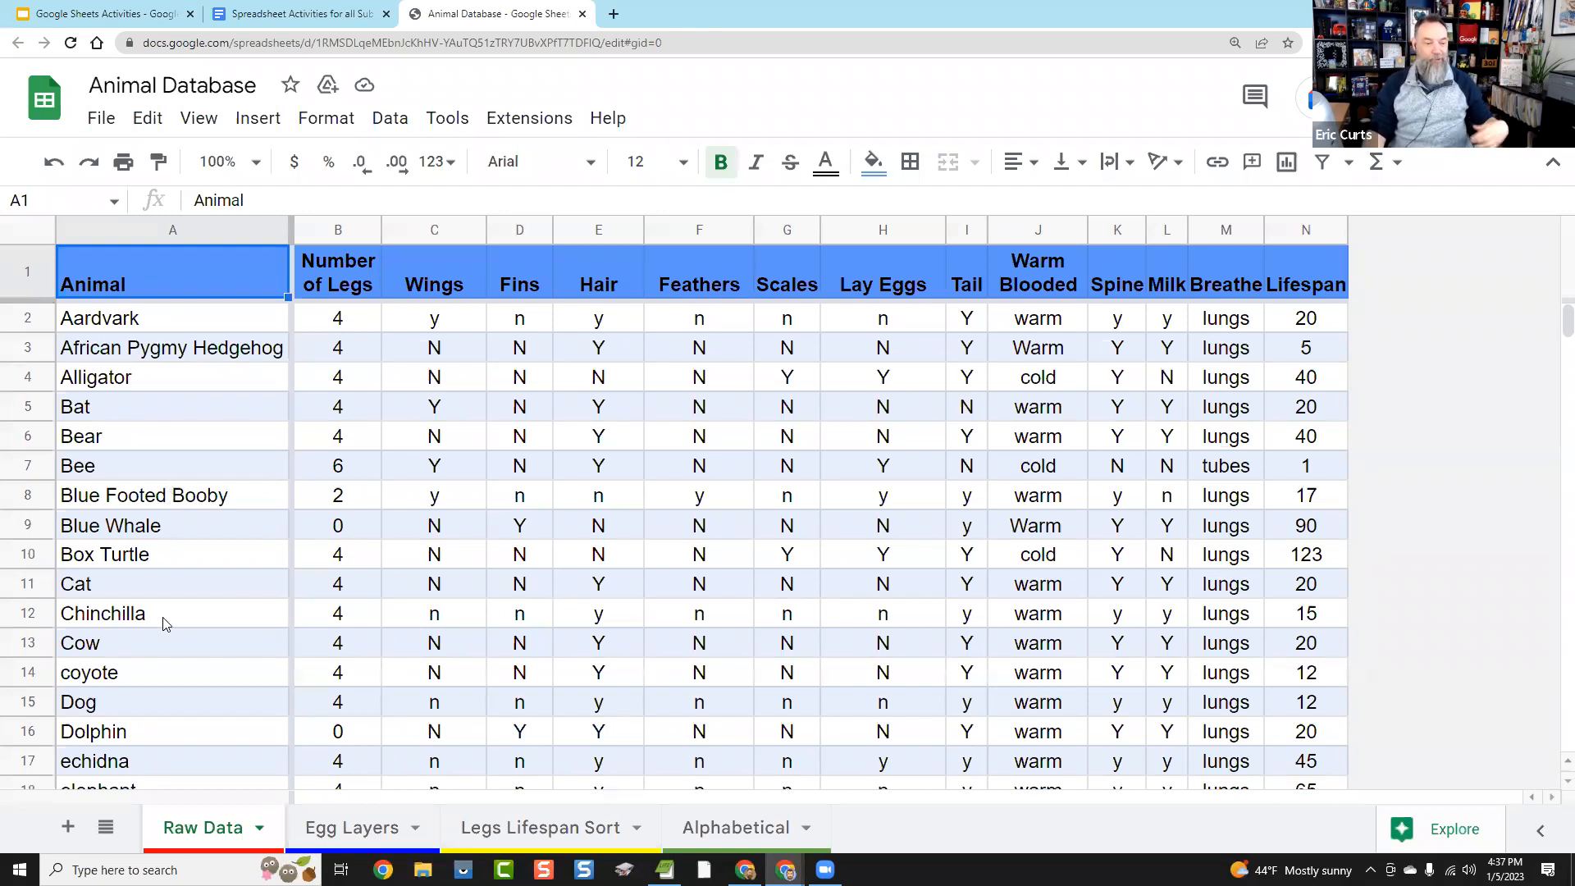
pyautogui.scroll(-2, 167, 620)
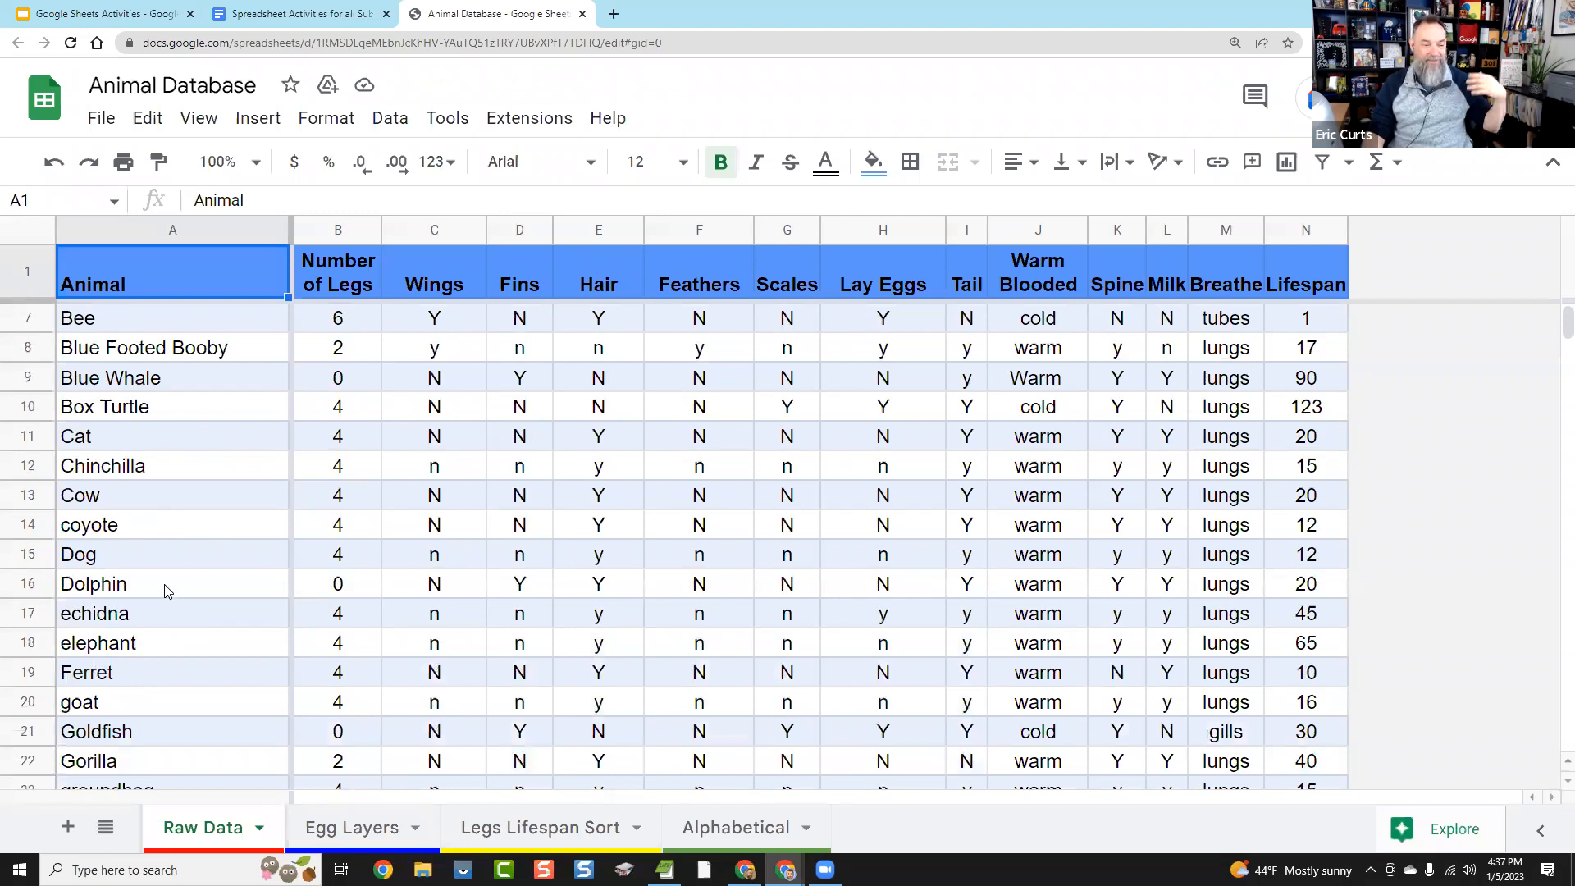
pyautogui.click(167, 592)
pyautogui.click(188, 478)
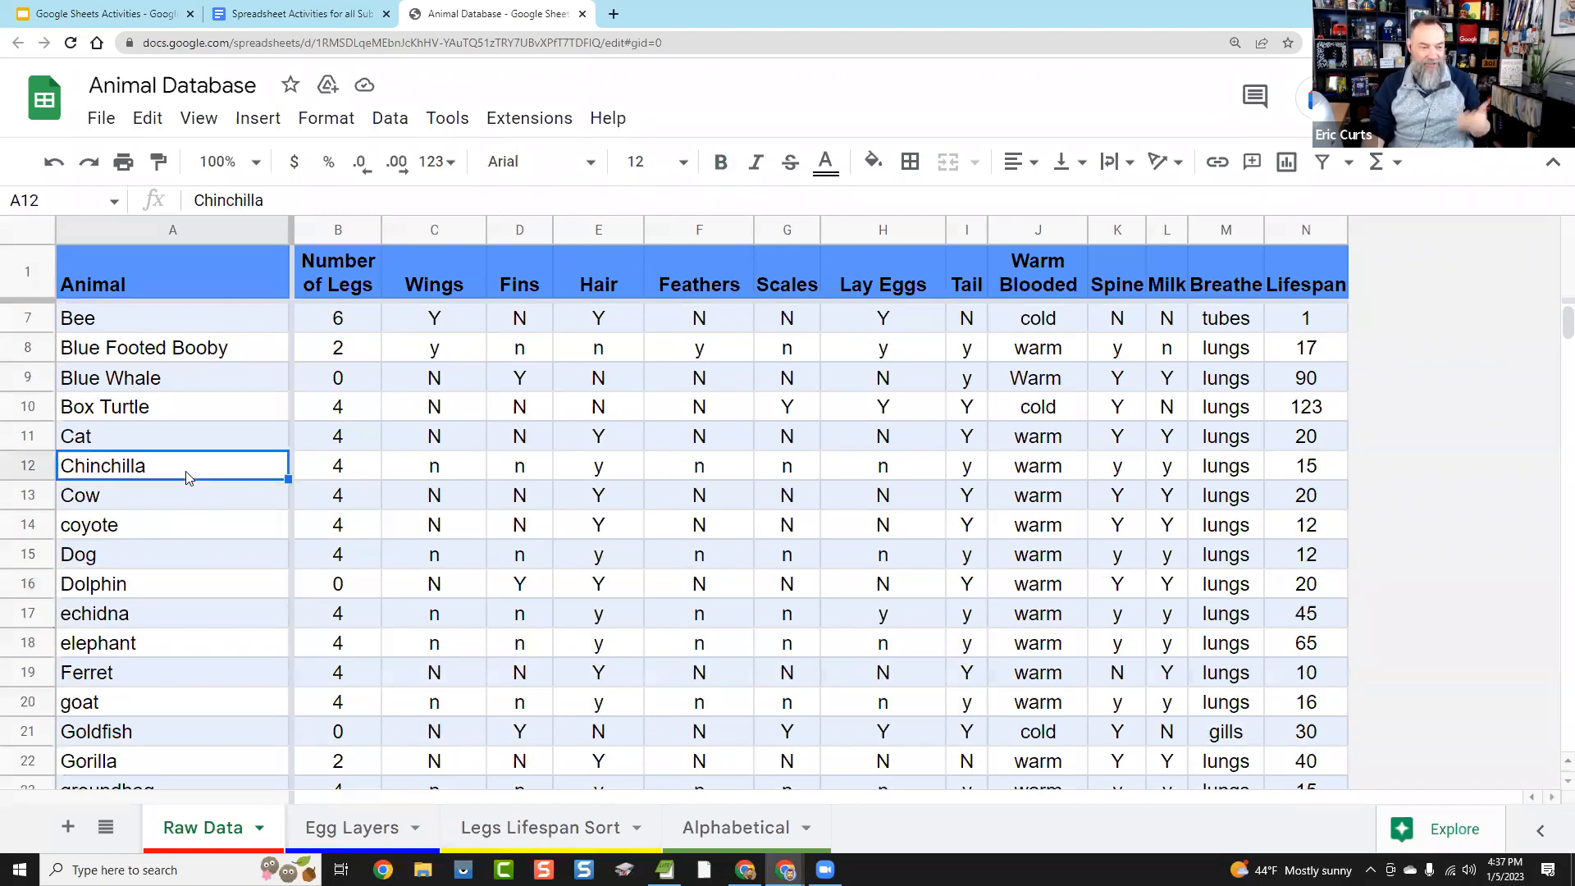
pyautogui.scroll(-4, 188, 478)
pyautogui.click(187, 533)
pyautogui.scroll(-2, 186, 534)
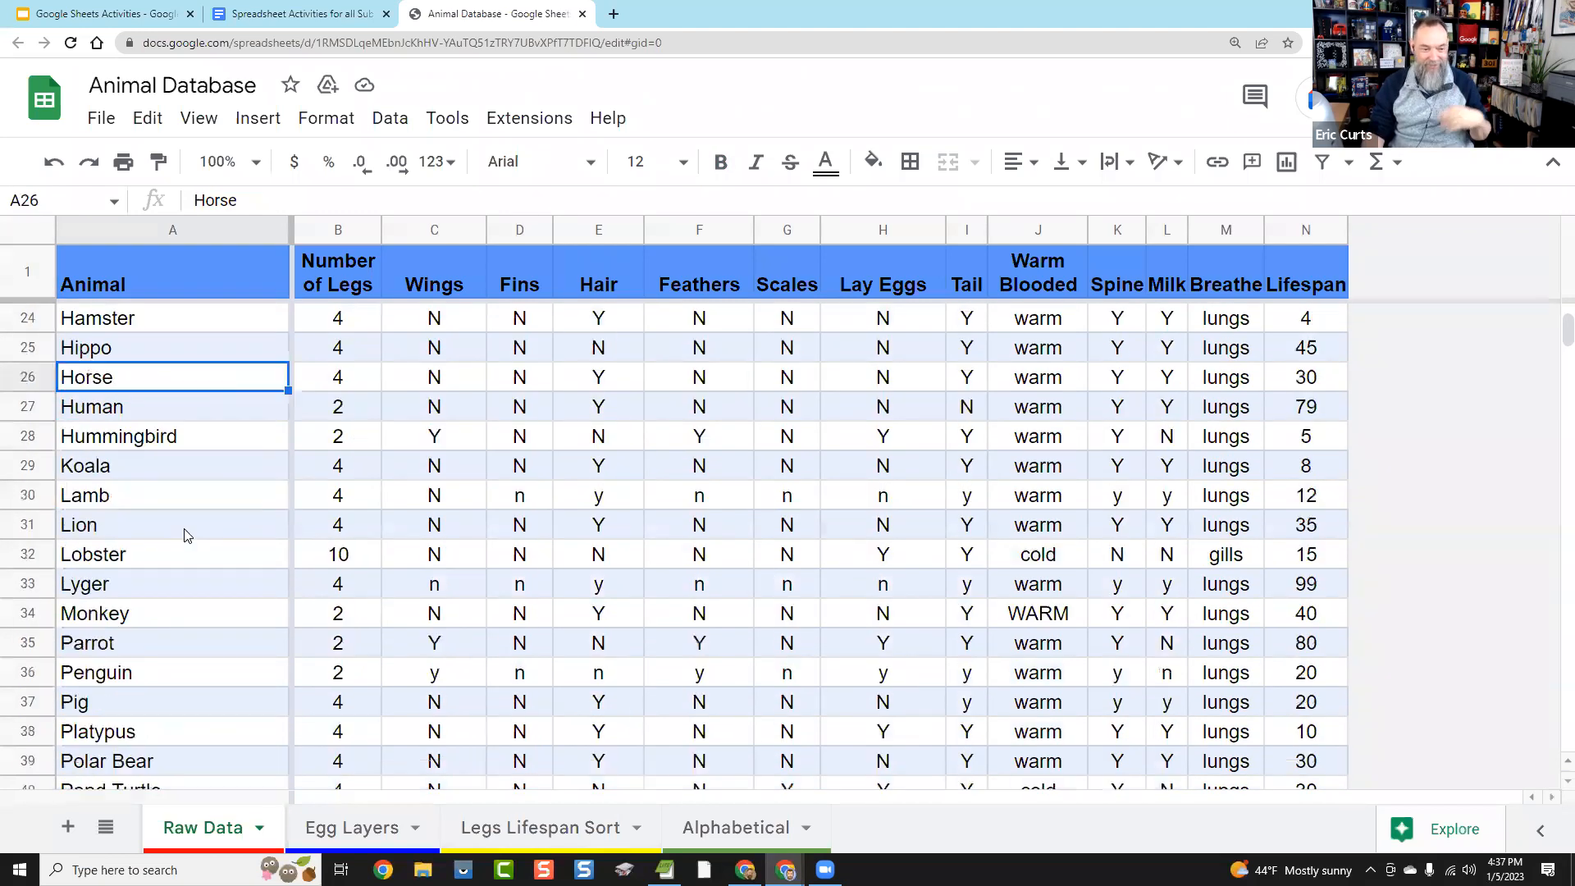
pyautogui.scroll(7, 182, 534)
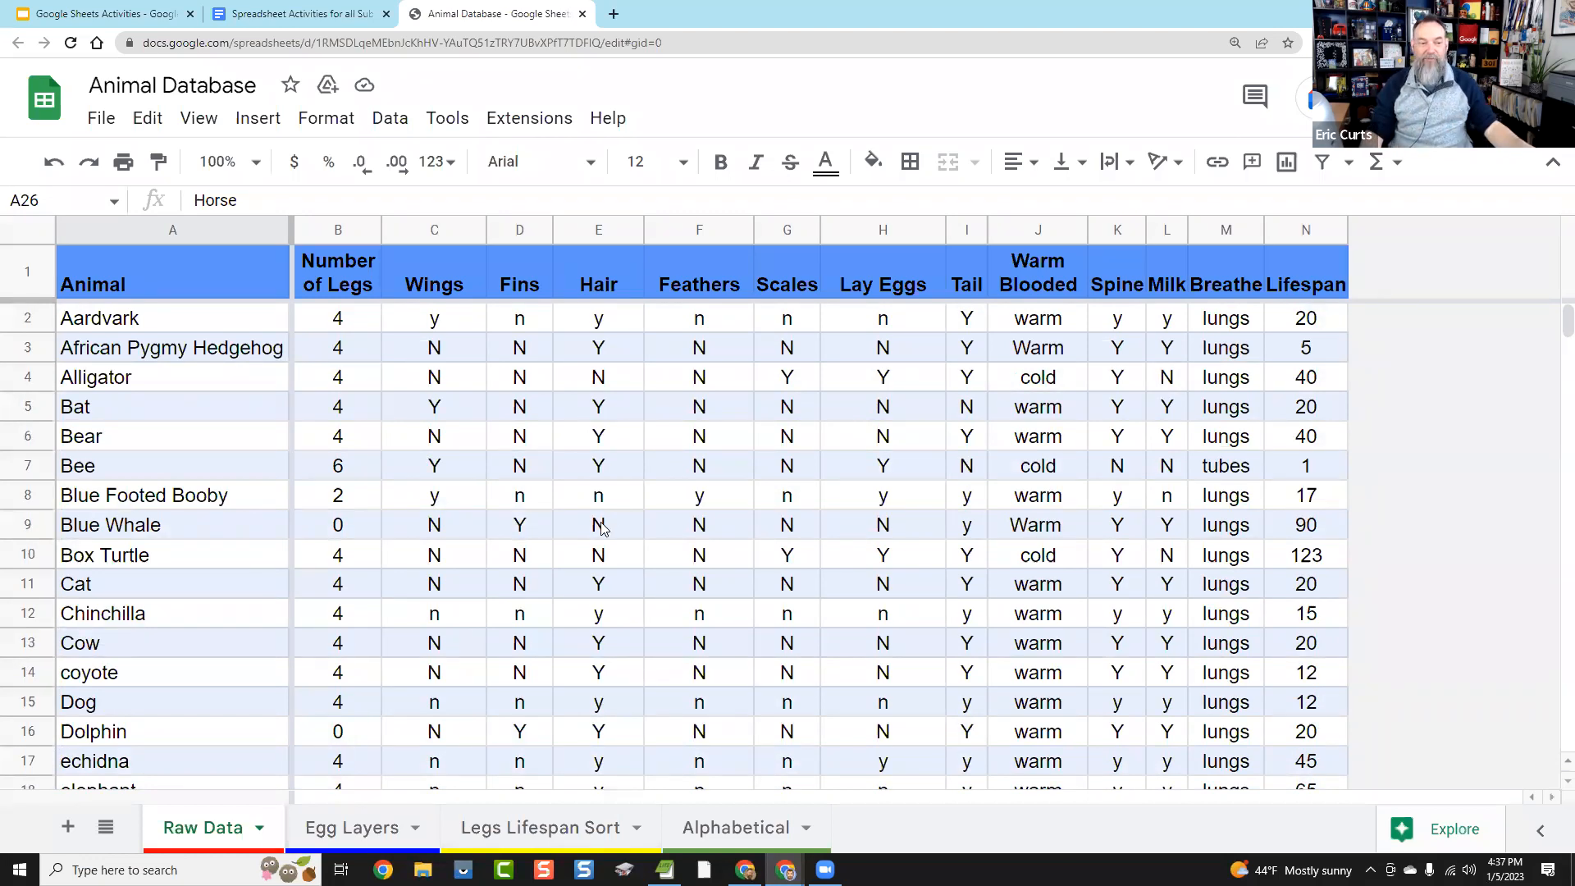
pyautogui.moveTo(180, 499); pyautogui.dragTo(1115, 529)
pyautogui.click(704, 601)
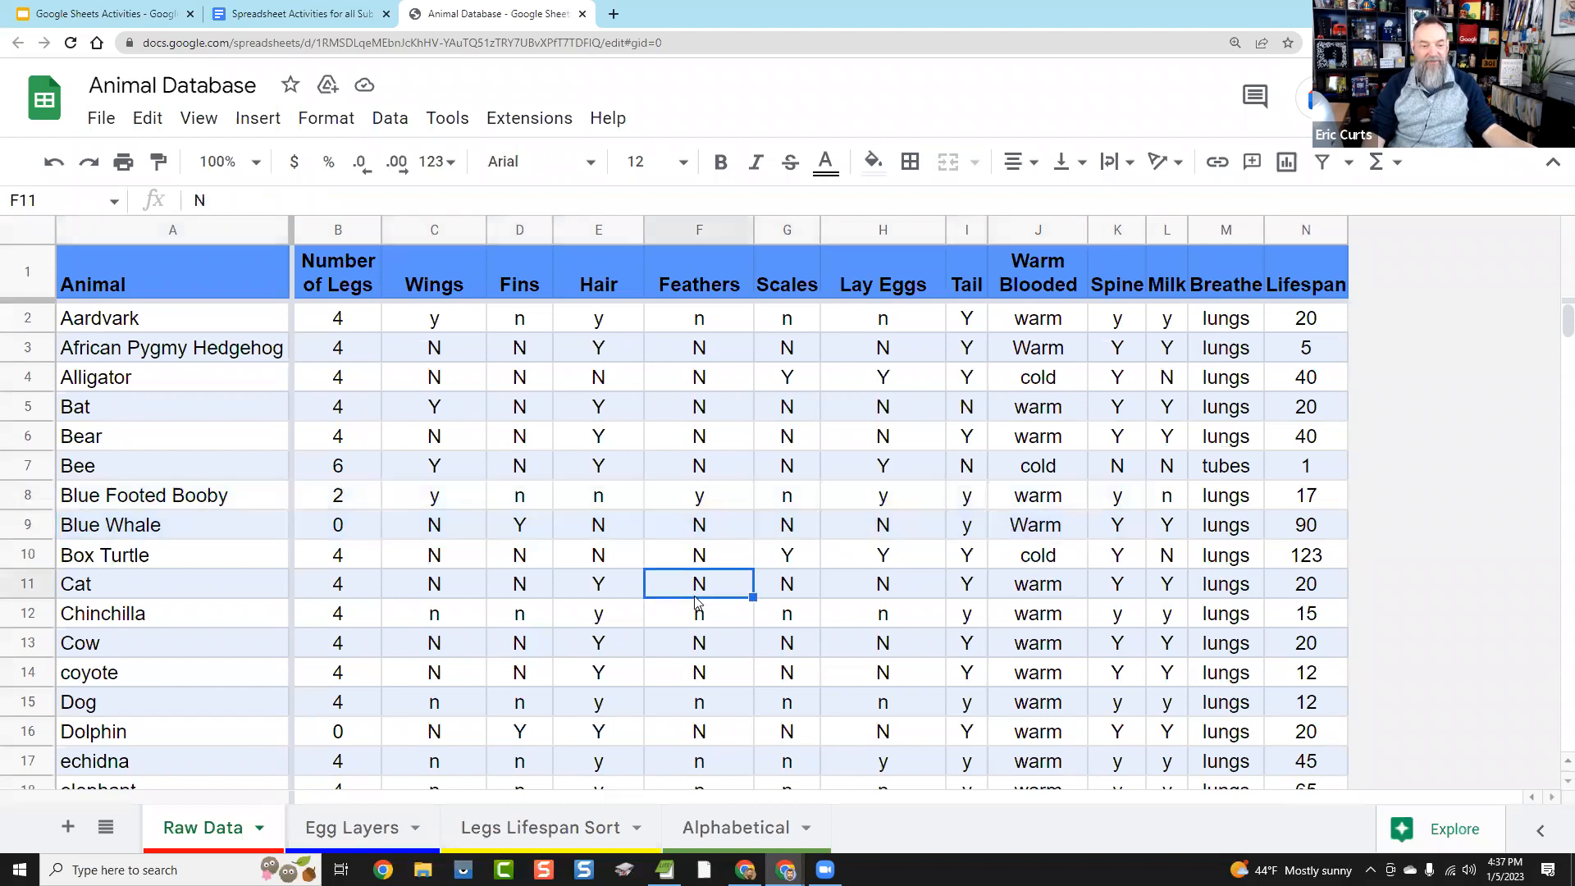
pyautogui.click(1312, 495)
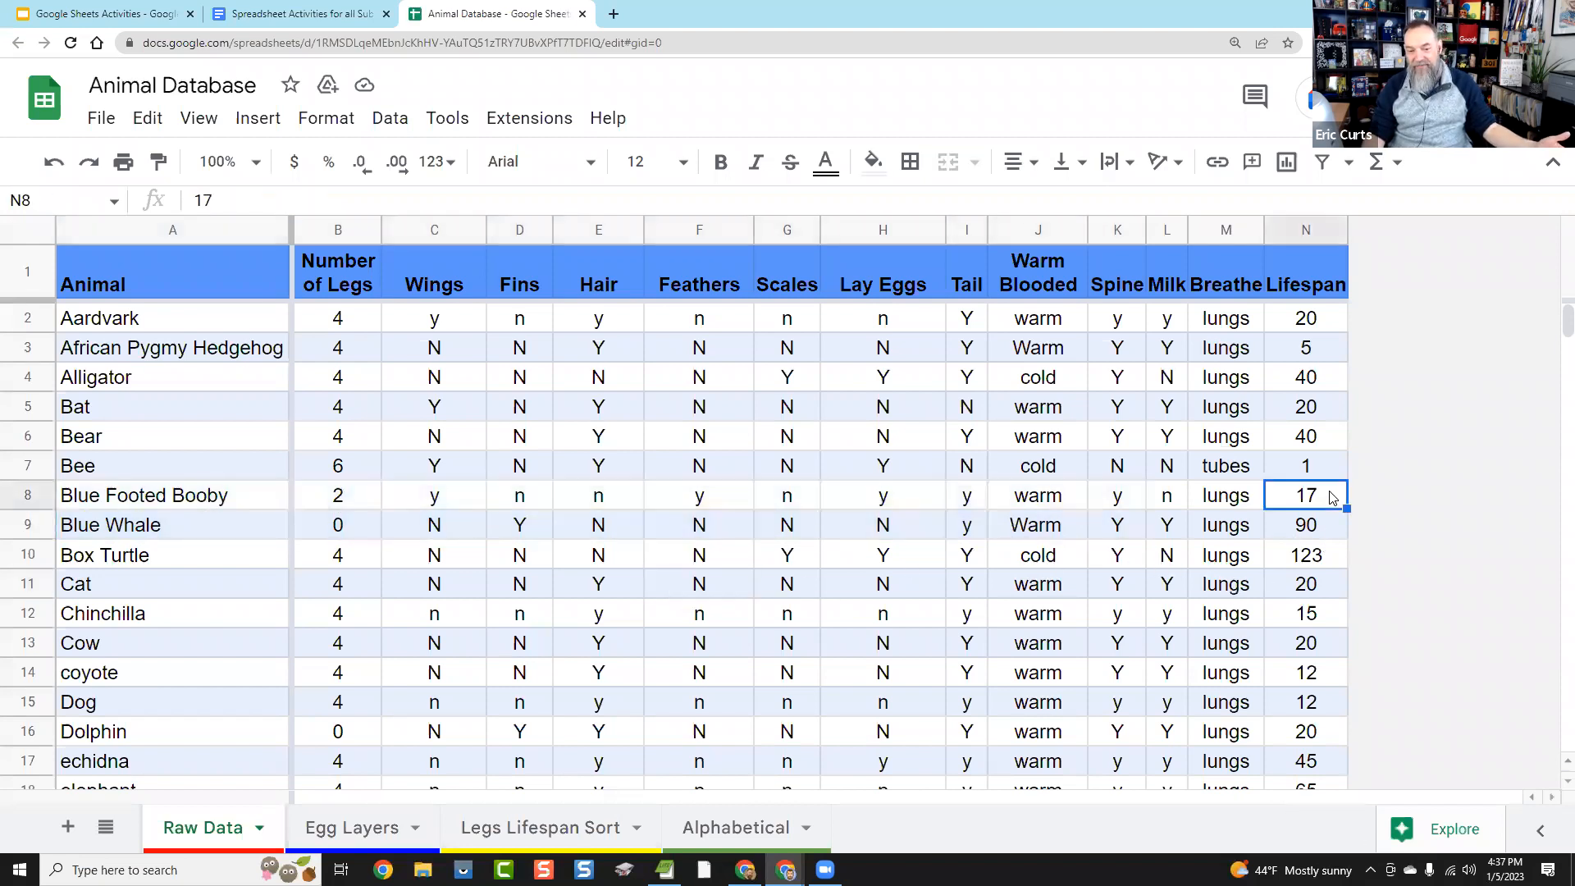
pyautogui.click(350, 527)
pyautogui.moveTo(499, 595); pyautogui.dragTo(1169, 615)
pyautogui.click(786, 651)
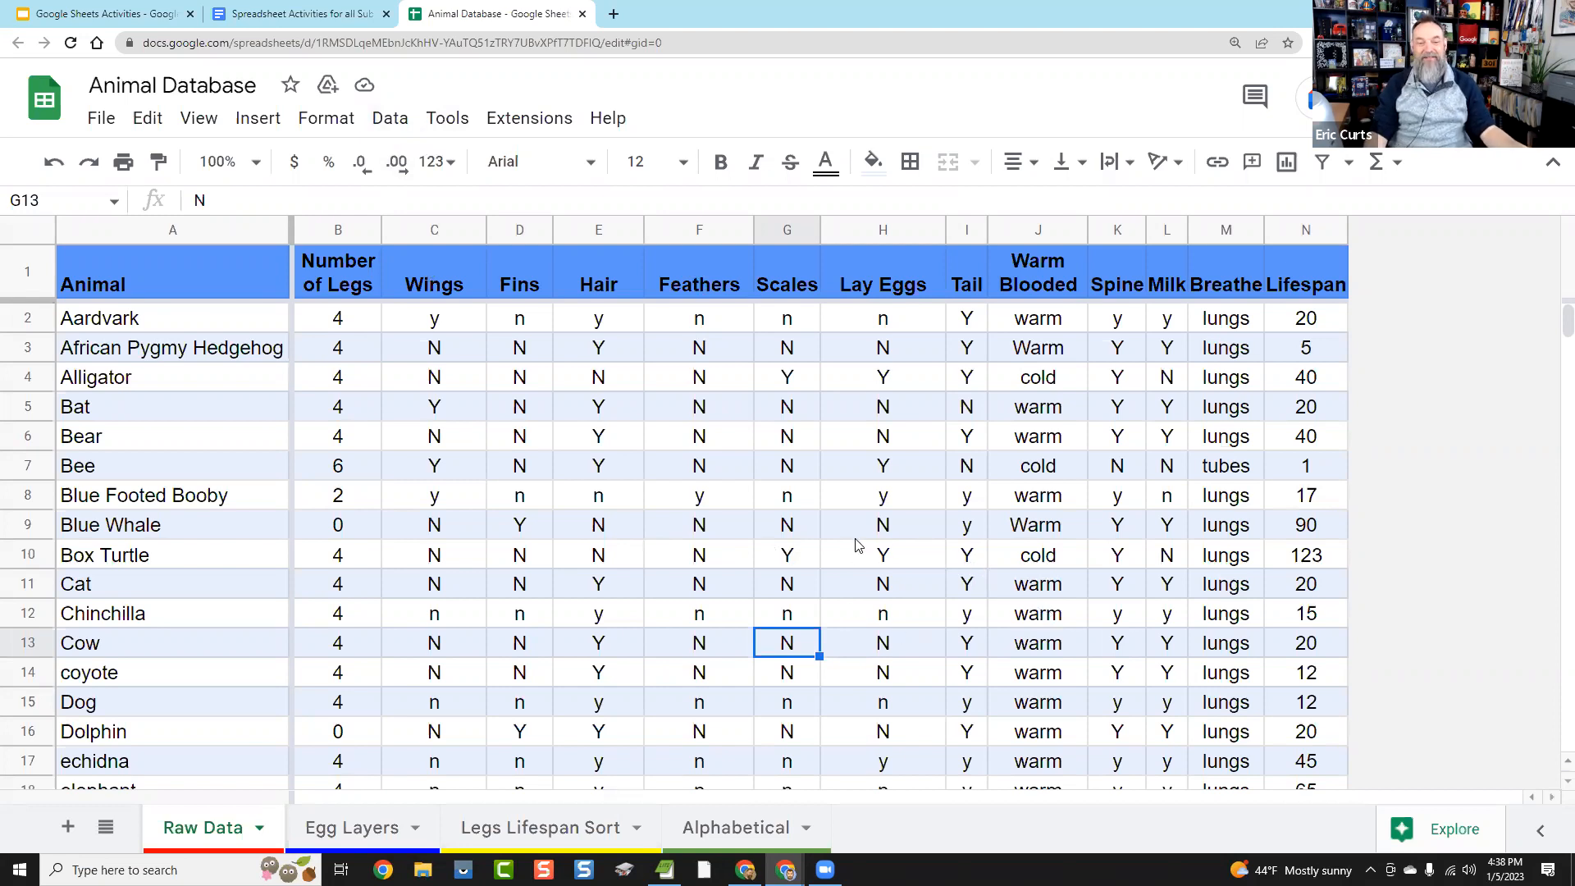
pyautogui.click(657, 535)
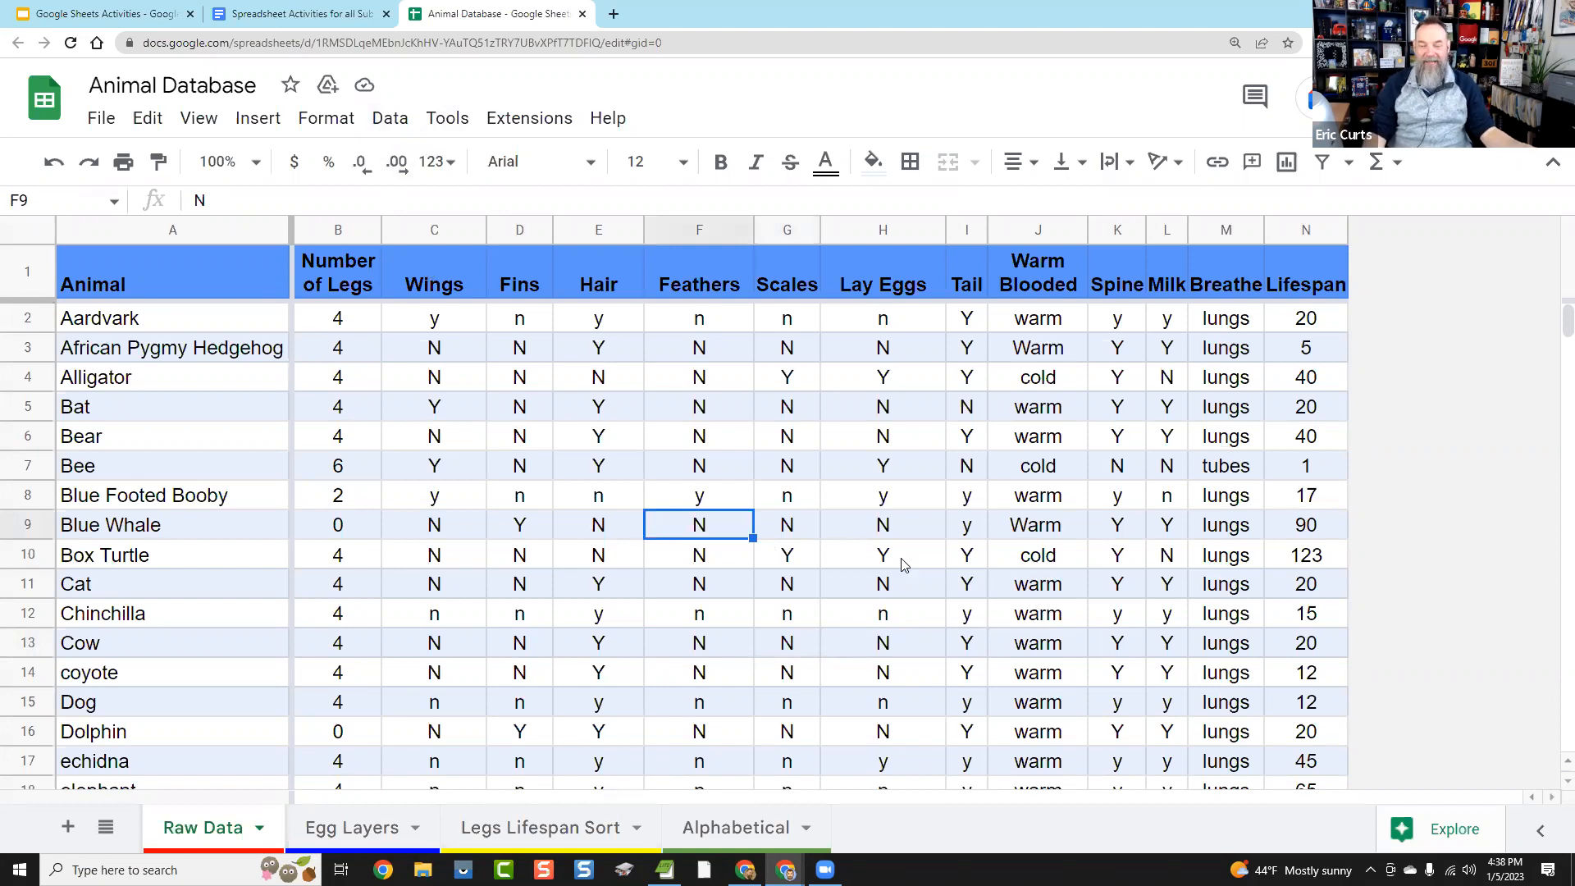
pyautogui.click(893, 497)
pyautogui.click(907, 611)
pyautogui.click(878, 268)
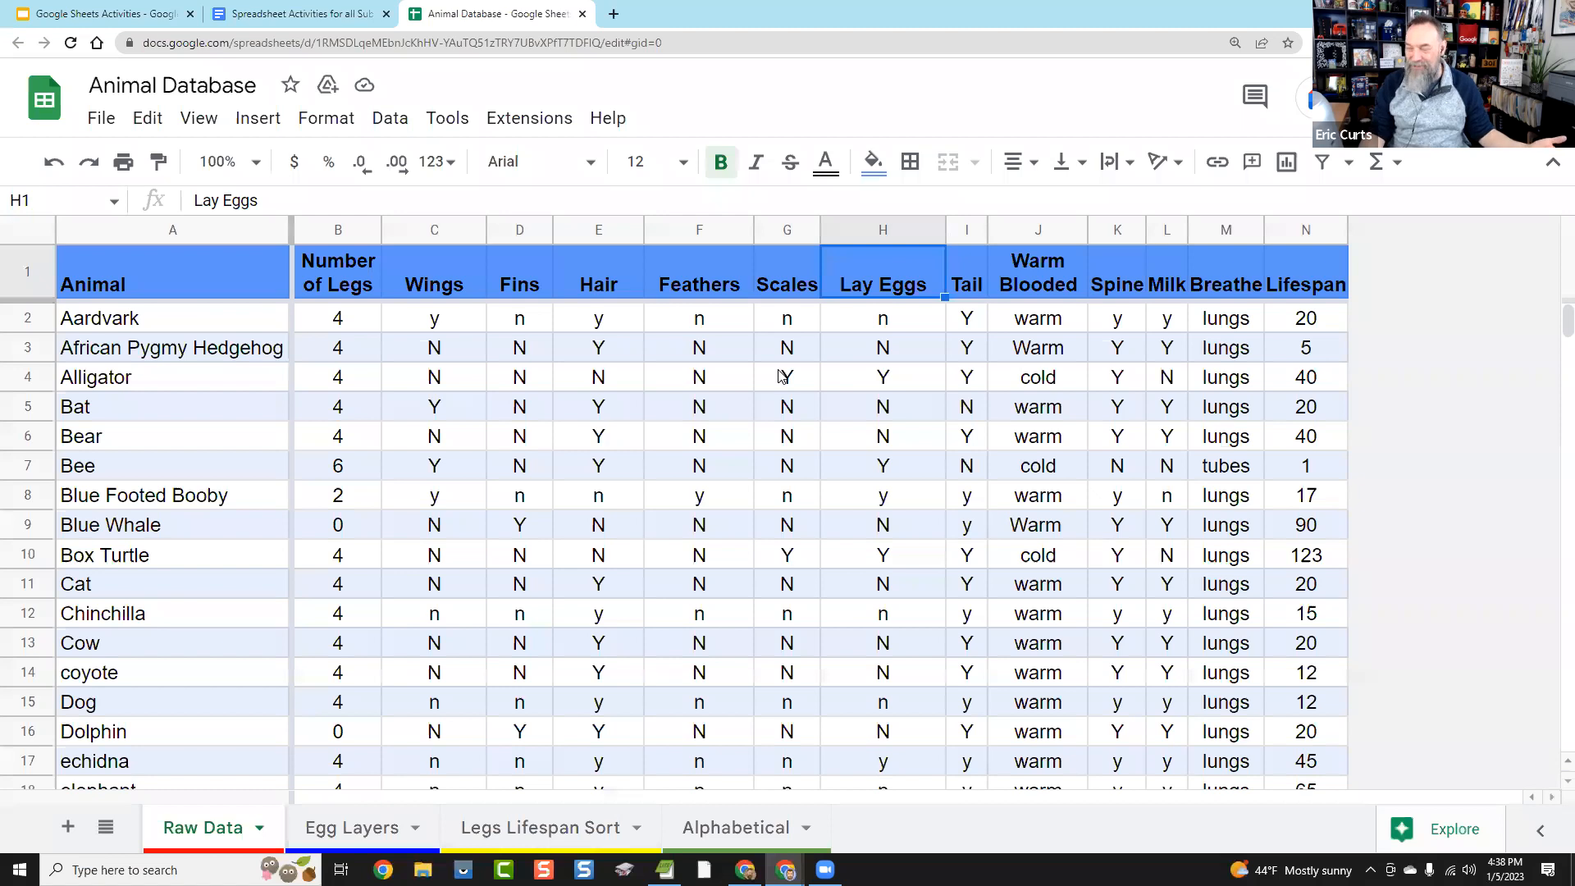
pyautogui.click(628, 464)
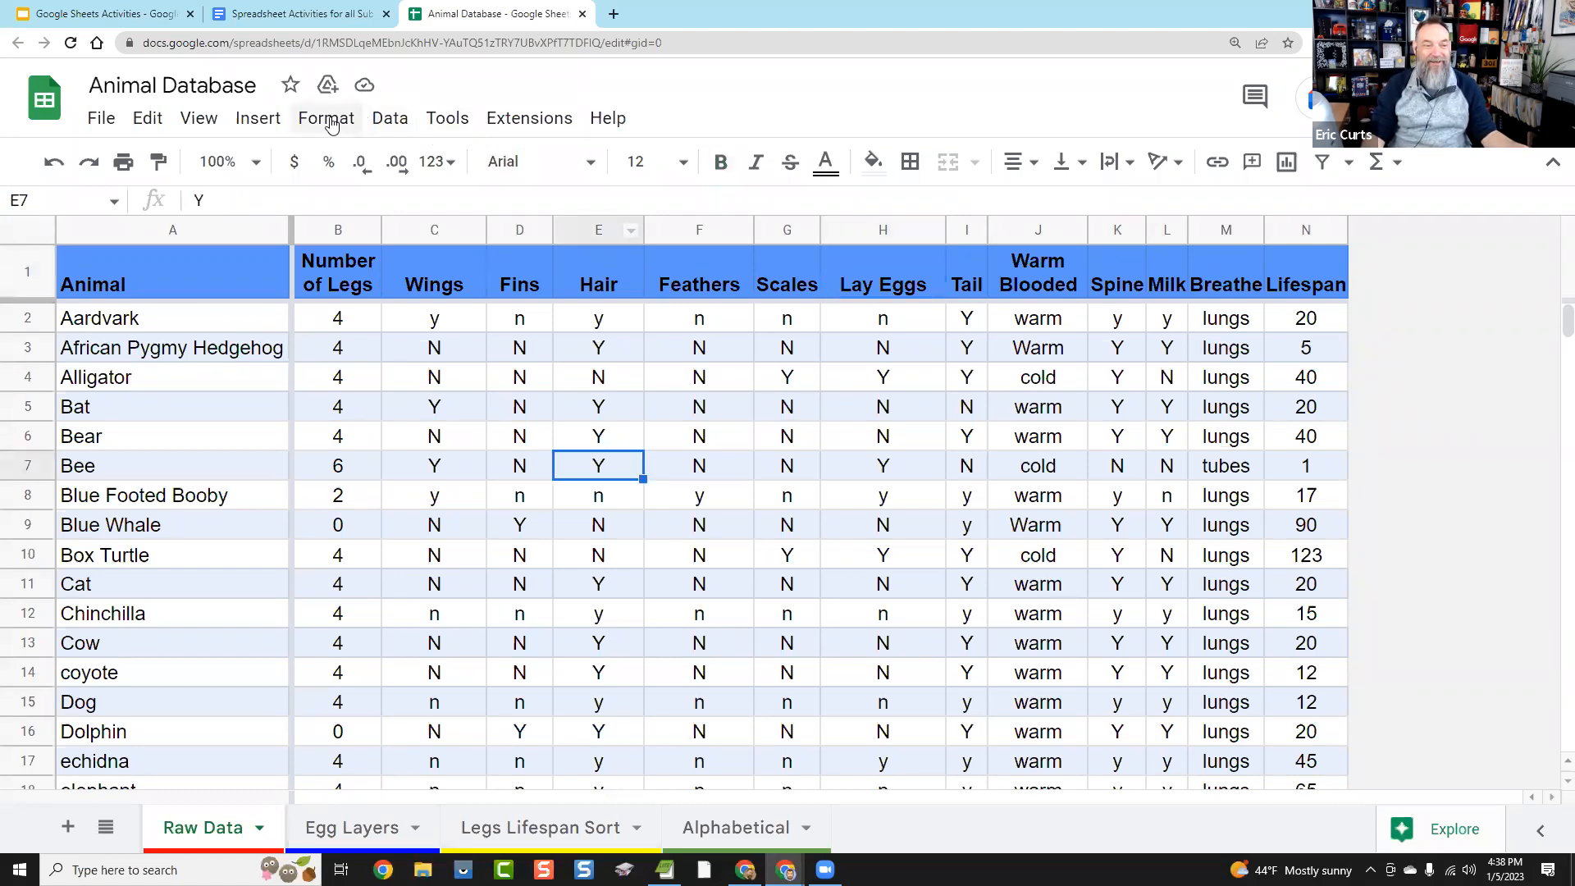
pyautogui.click(428, 120)
# Step: Filter the animal table so Lay Eggs shows only Y, highlighting Tarantula, Box Turtle and Bee
pyautogui.moveTo(392, 123)
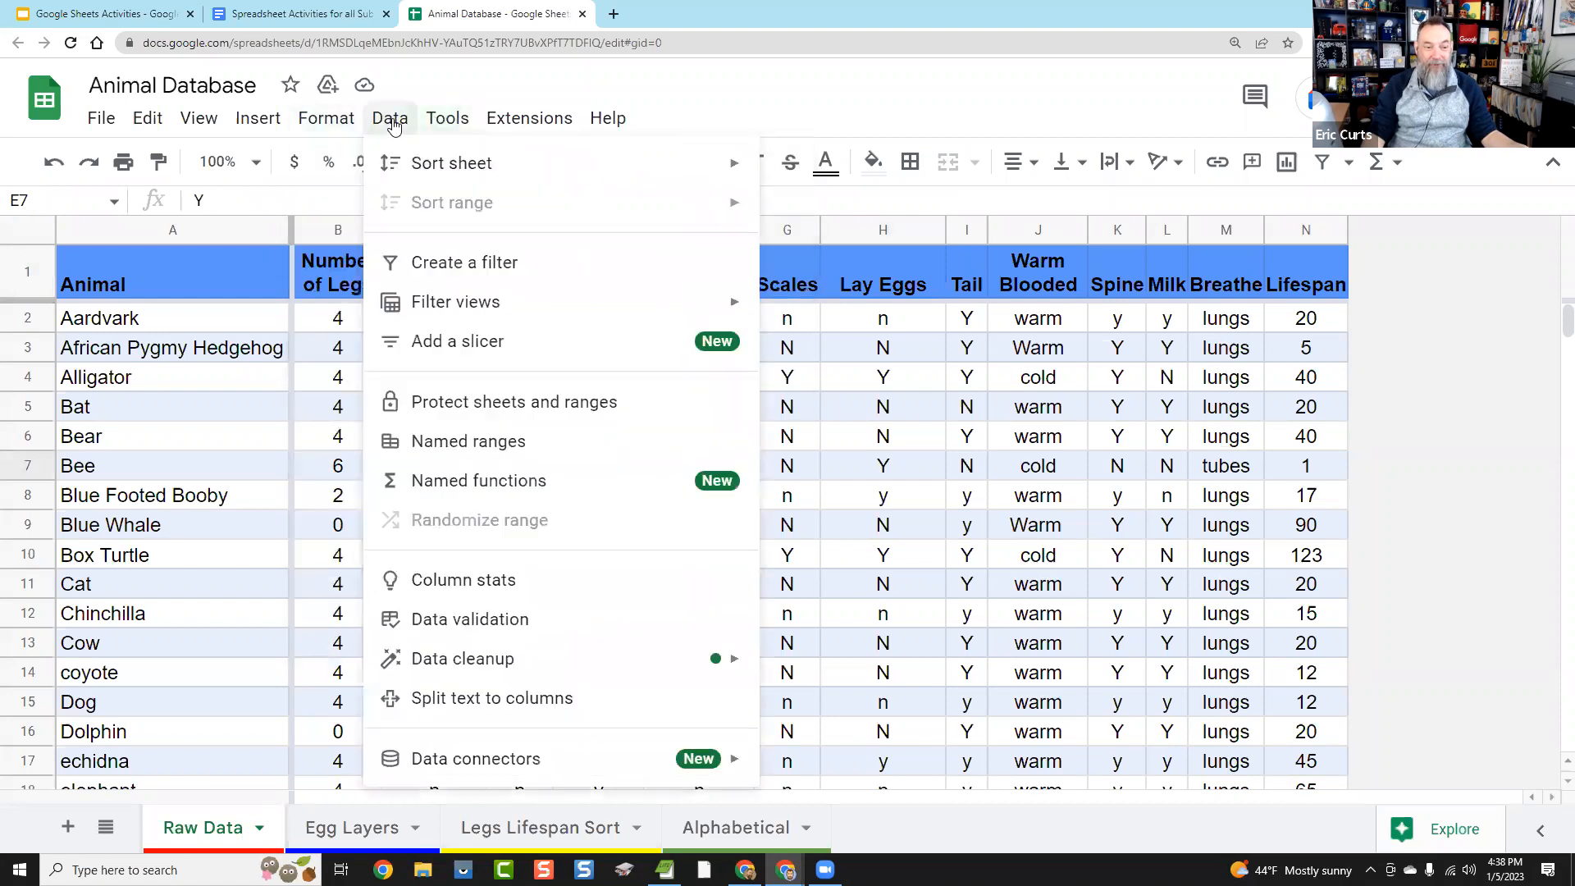
pyautogui.click(433, 263)
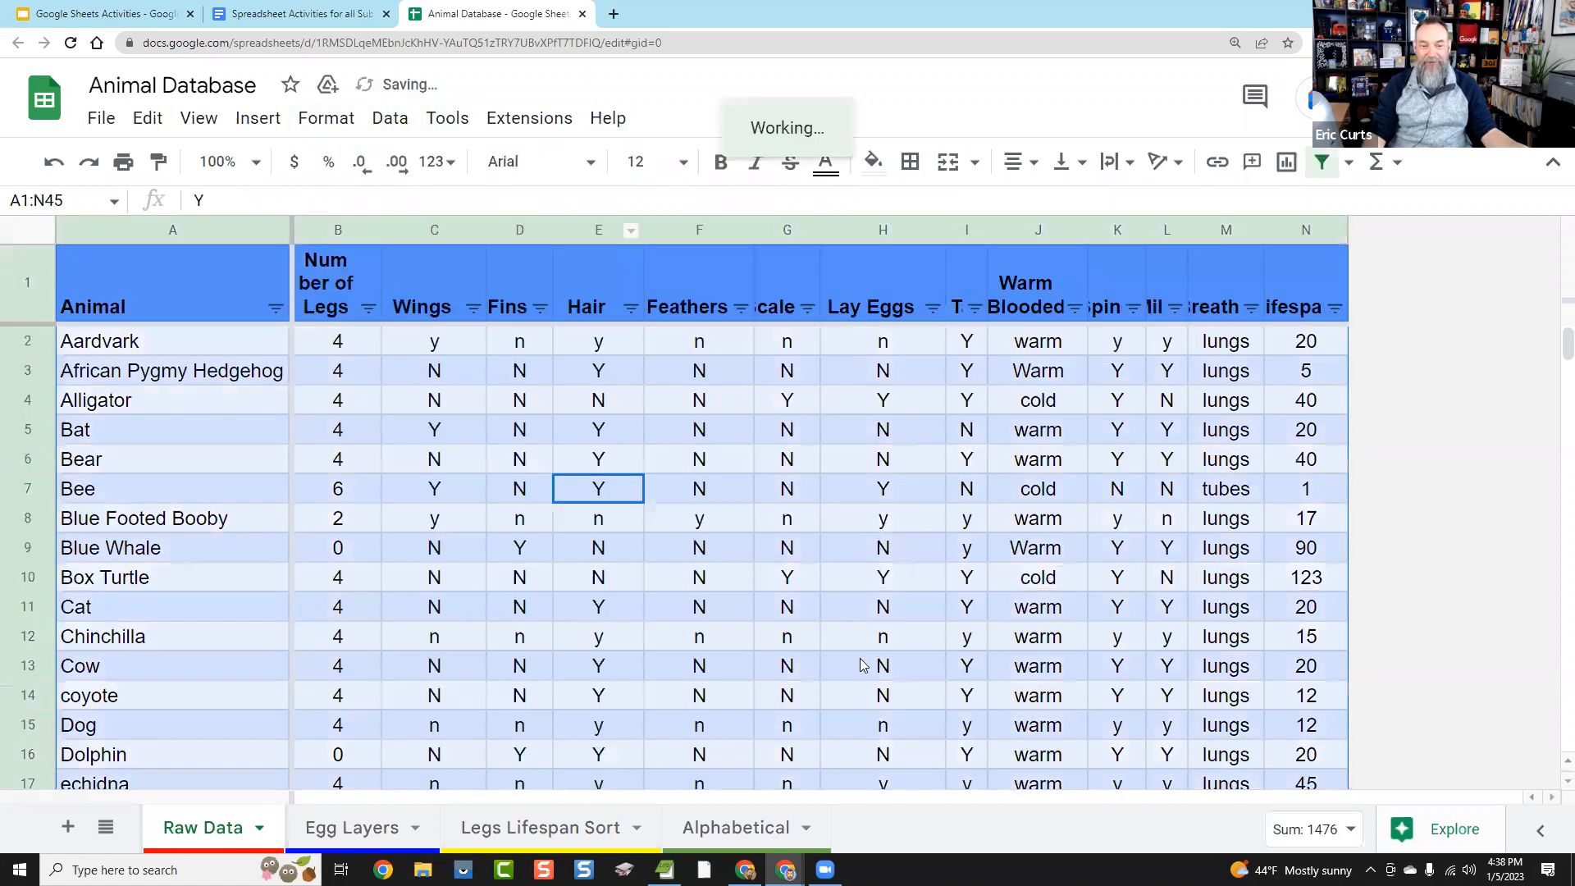
pyautogui.click(933, 315)
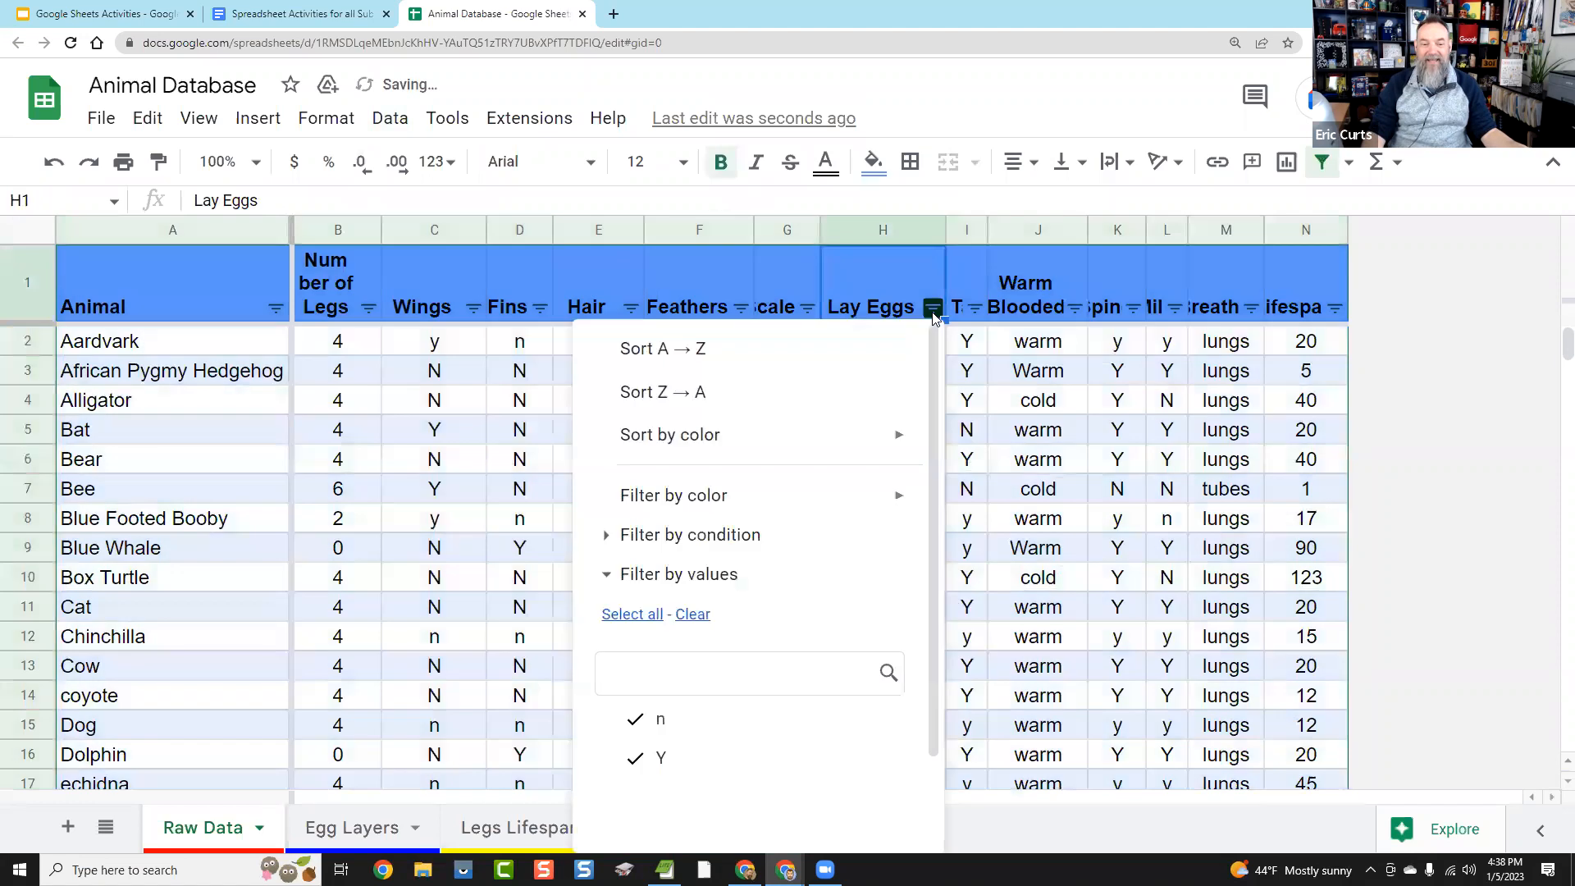
pyautogui.scroll(-1, 882, 594)
pyautogui.scroll(-1, 882, 593)
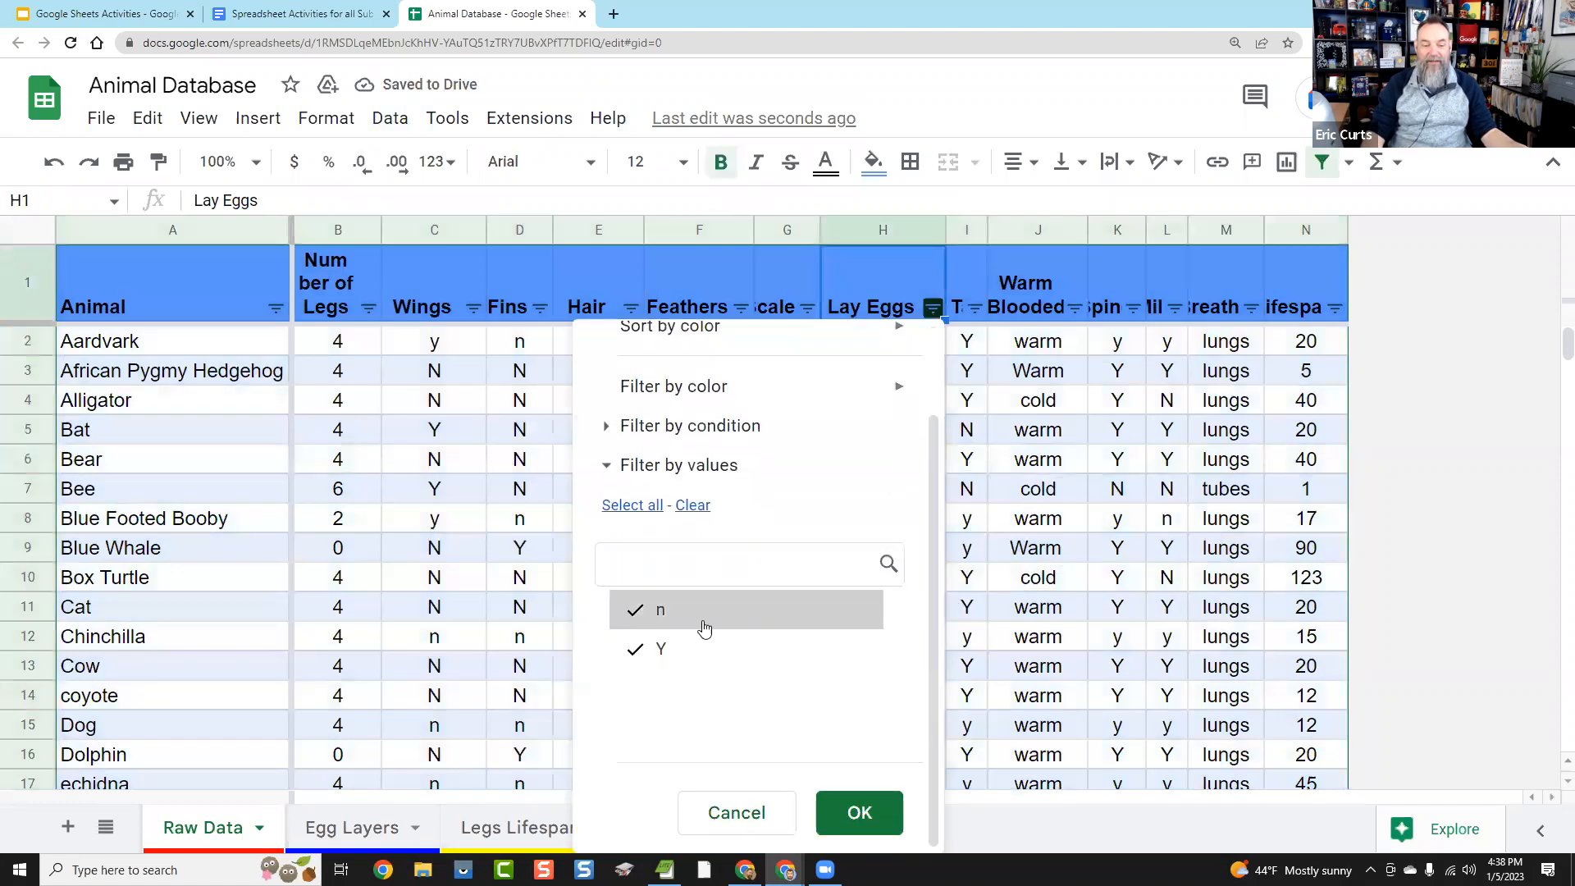
pyautogui.click(686, 614)
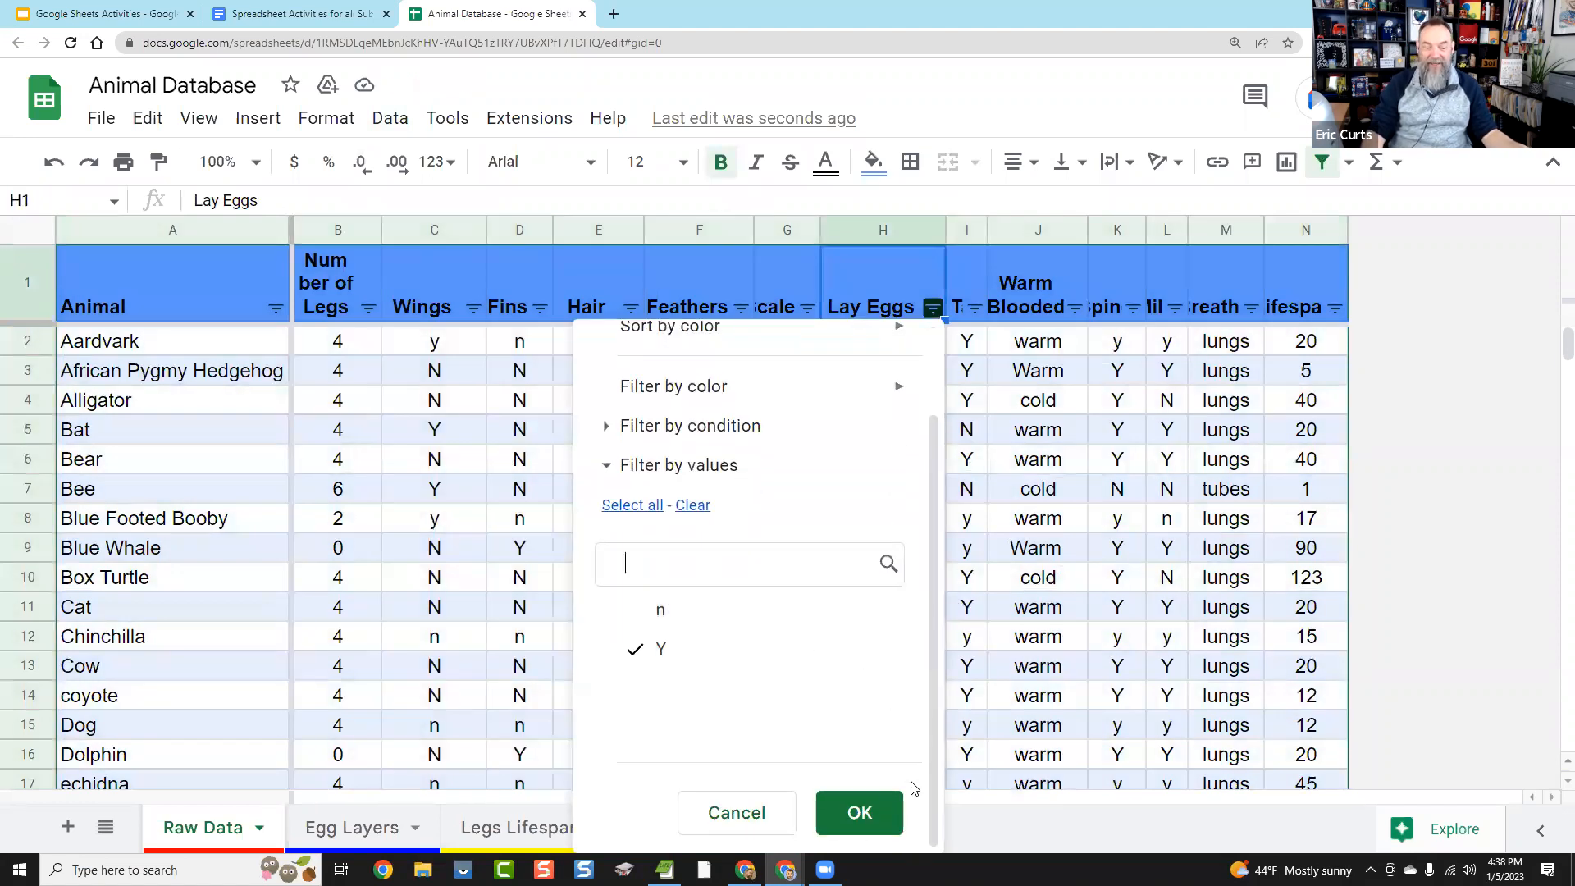
pyautogui.click(858, 812)
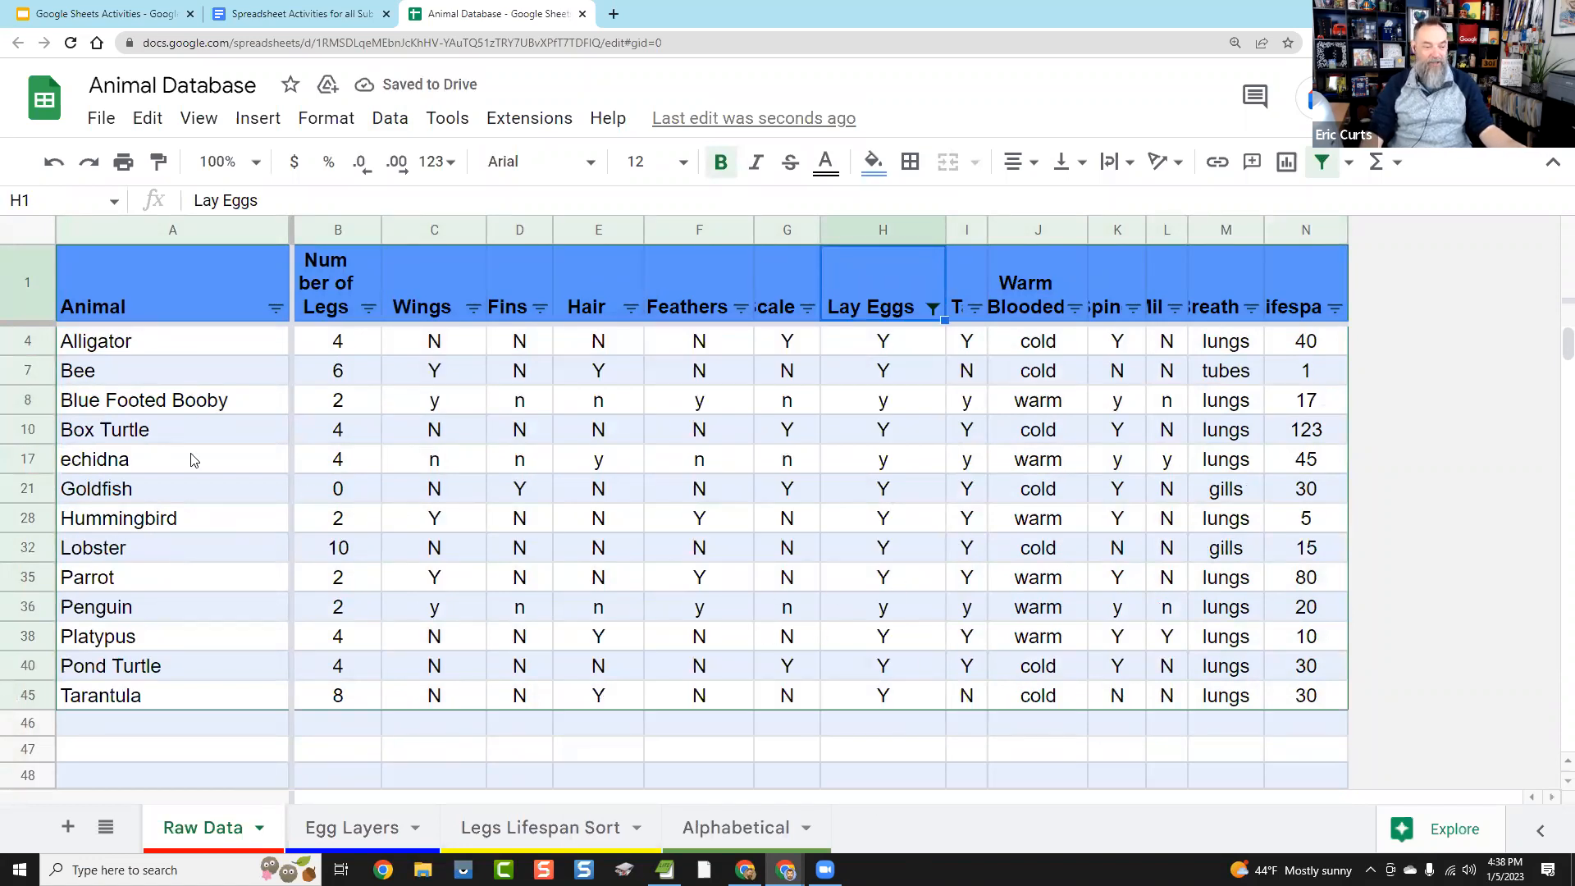
pyautogui.click(222, 707)
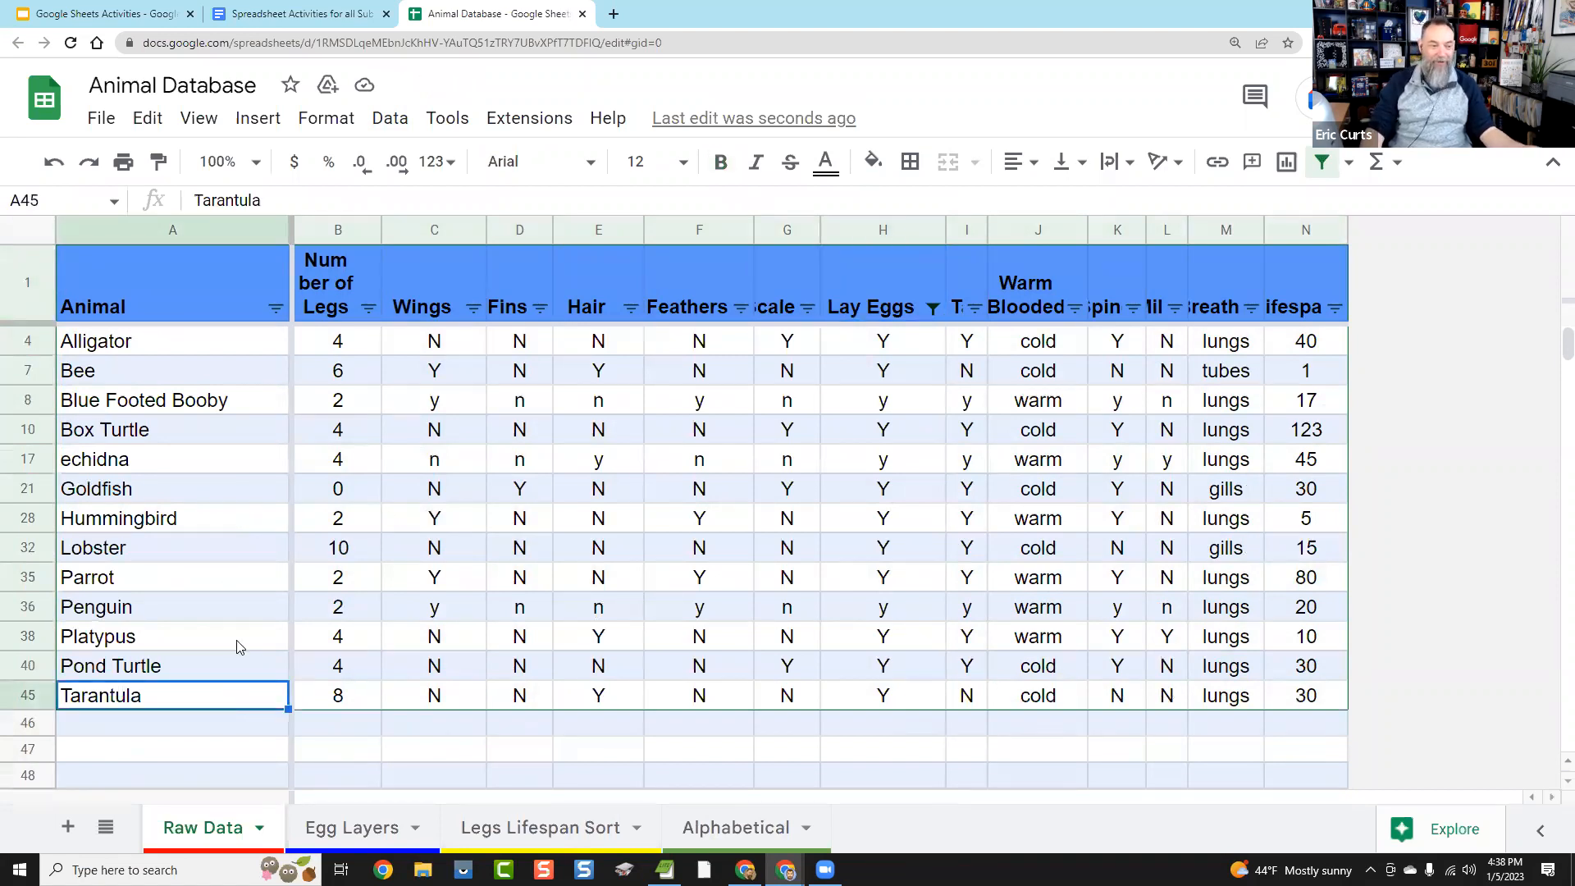
pyautogui.click(252, 438)
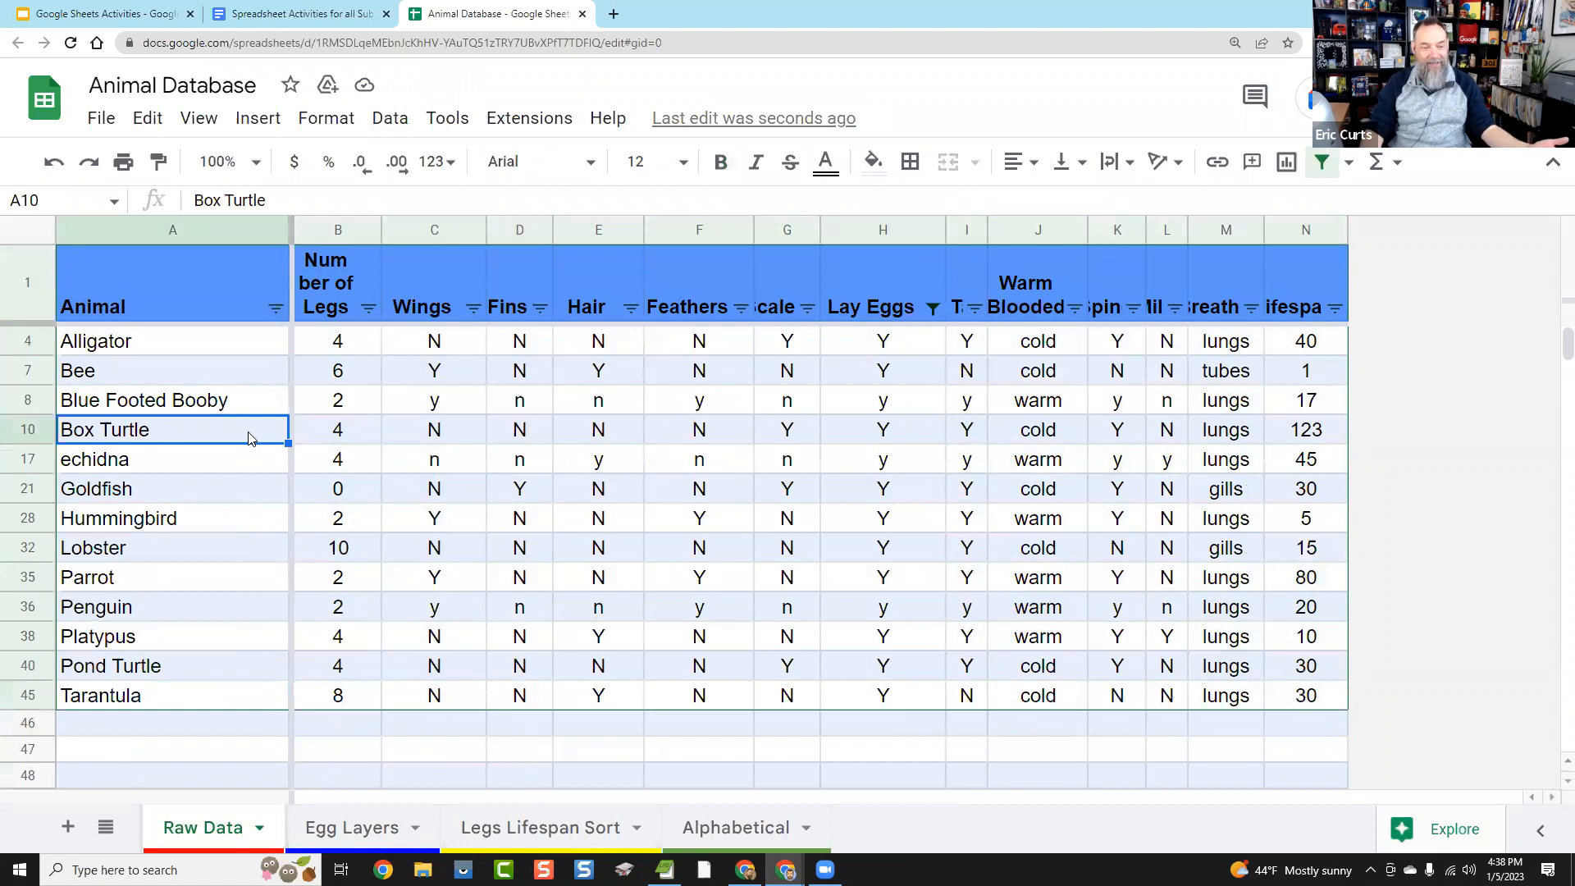
pyautogui.click(178, 381)
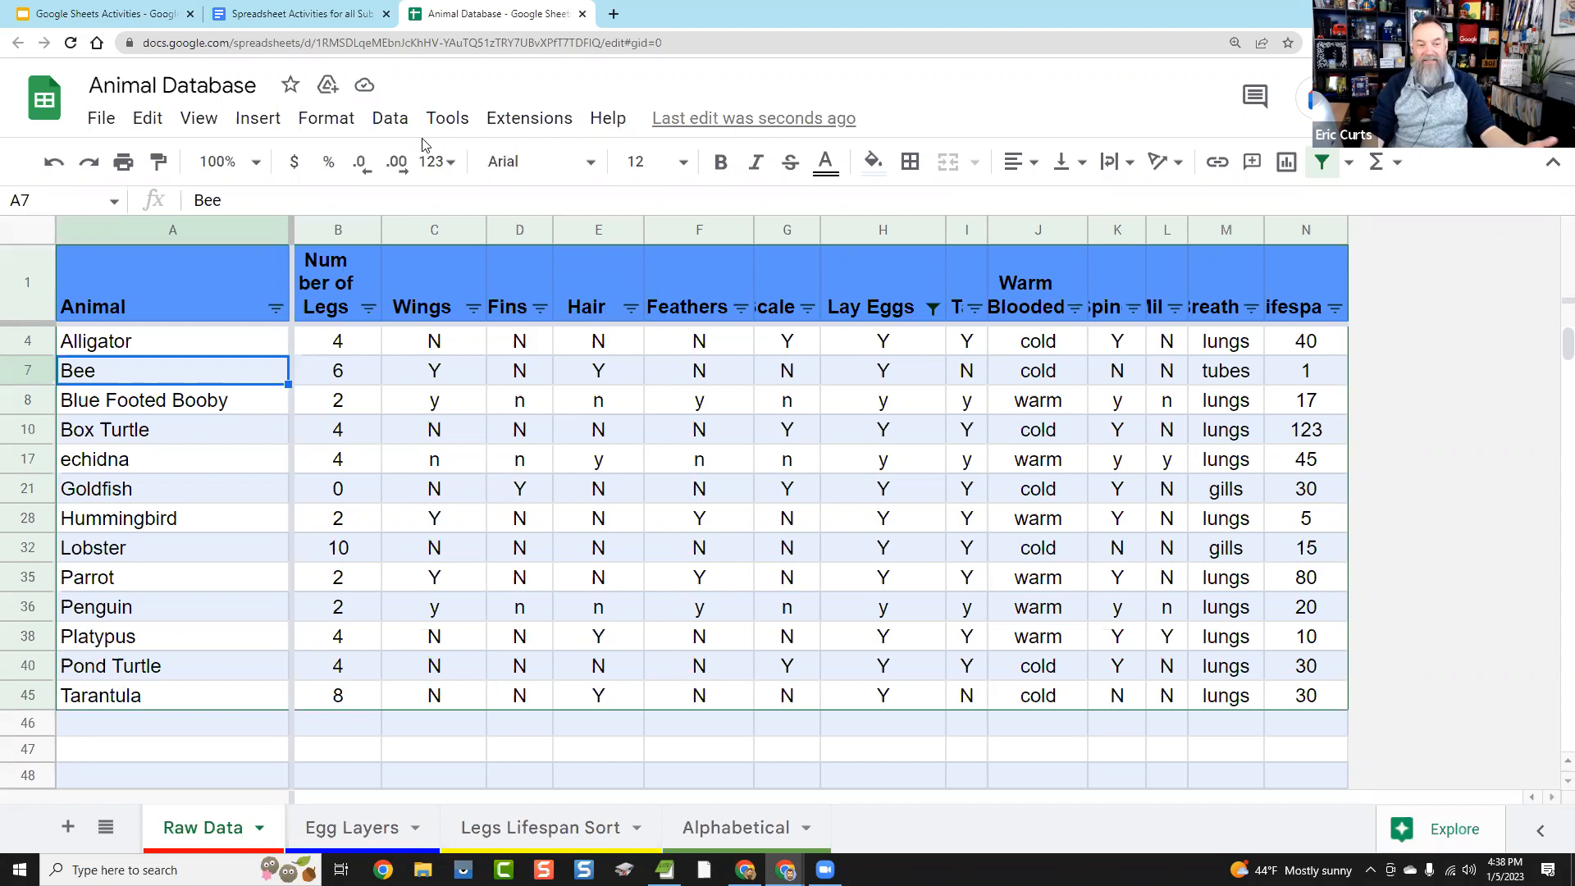
# Step: Remove the filter and sort the sheet by the Lifespan column, A to Z
pyautogui.click(391, 118)
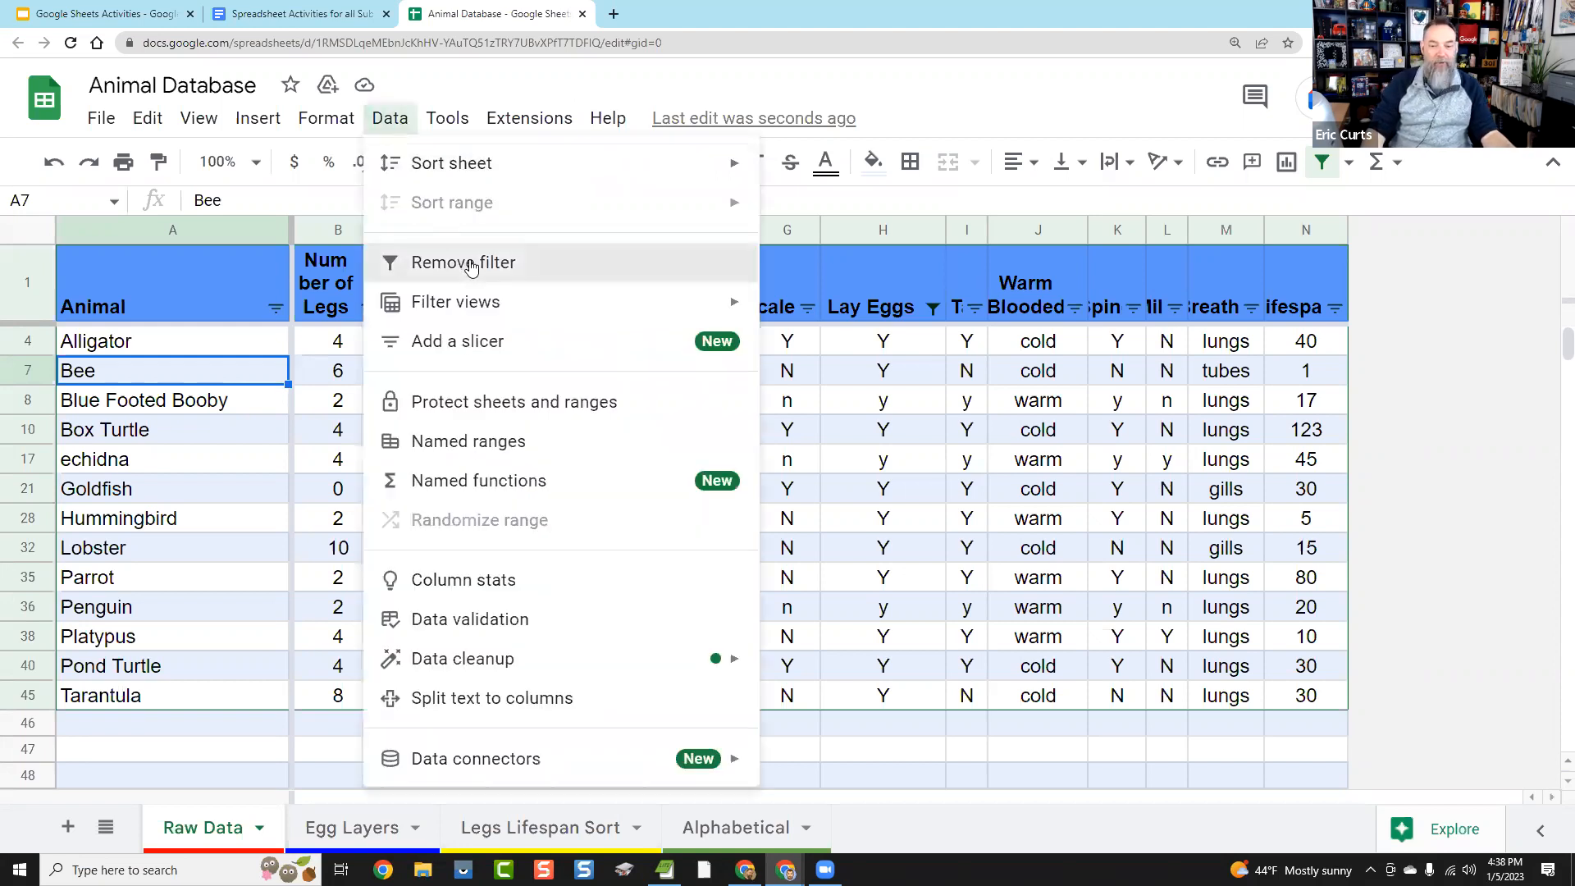
pyautogui.click(405, 260)
pyautogui.click(1335, 357)
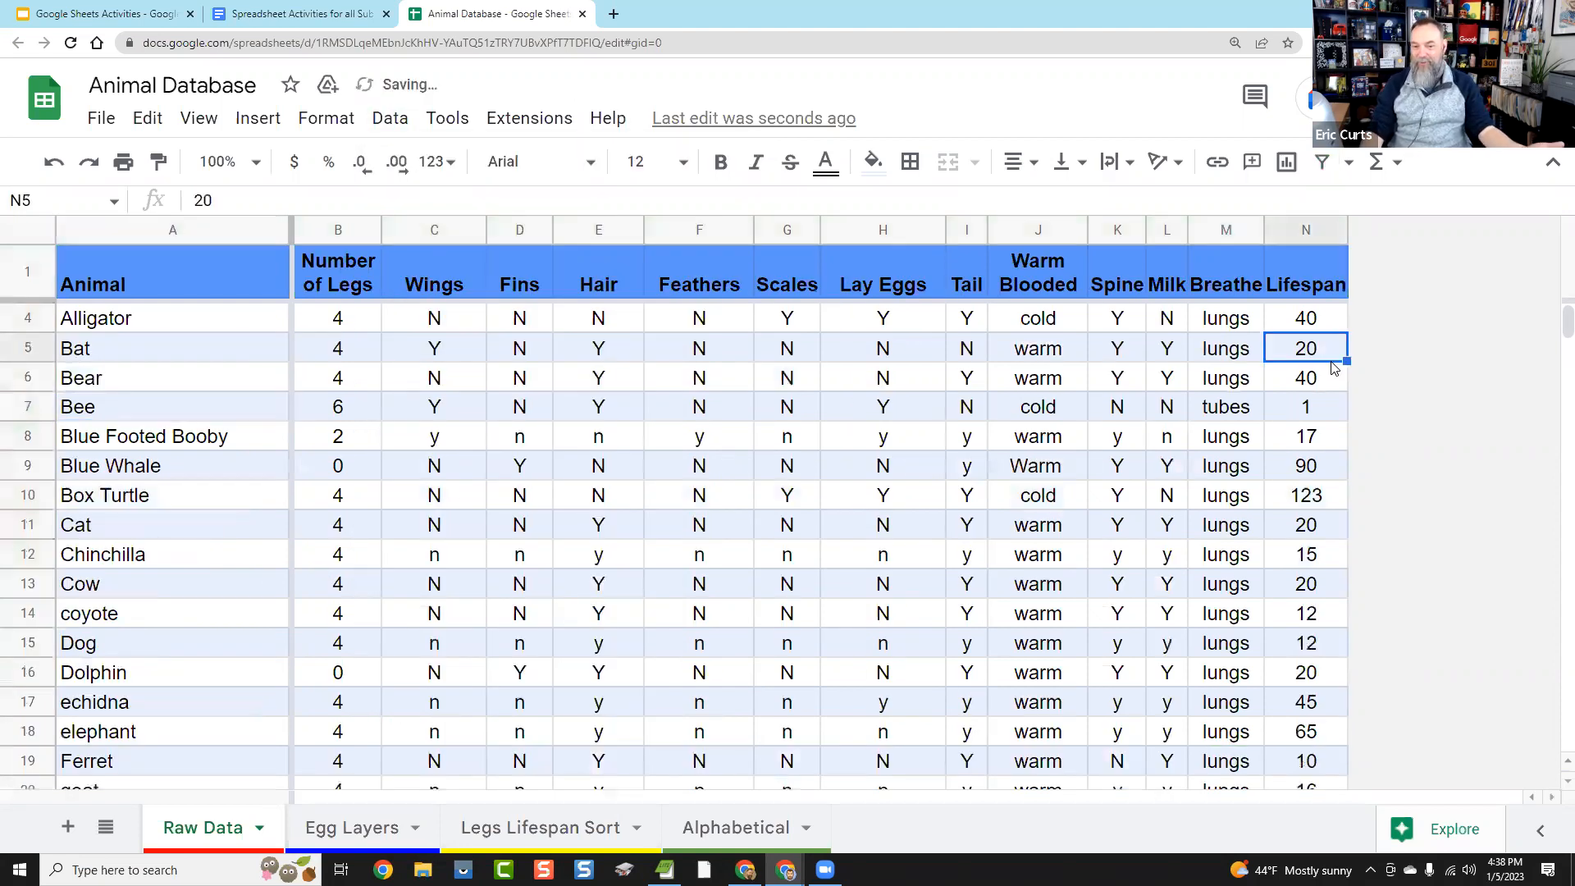
pyautogui.click(397, 125)
pyautogui.moveTo(399, 163)
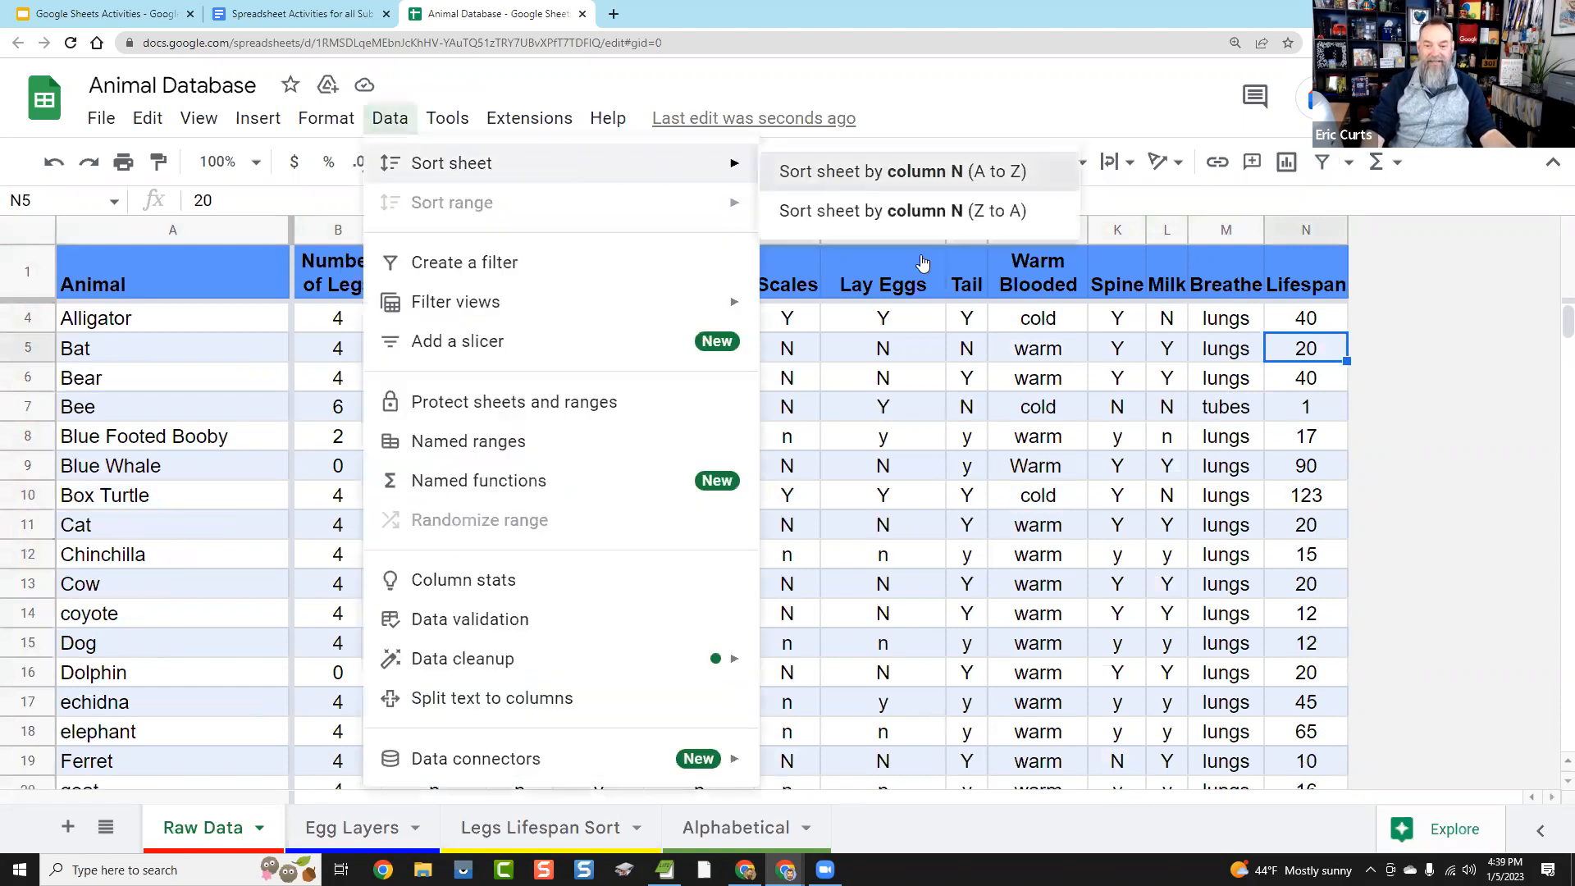
pyautogui.click(902, 171)
pyautogui.scroll(-10, 1312, 381)
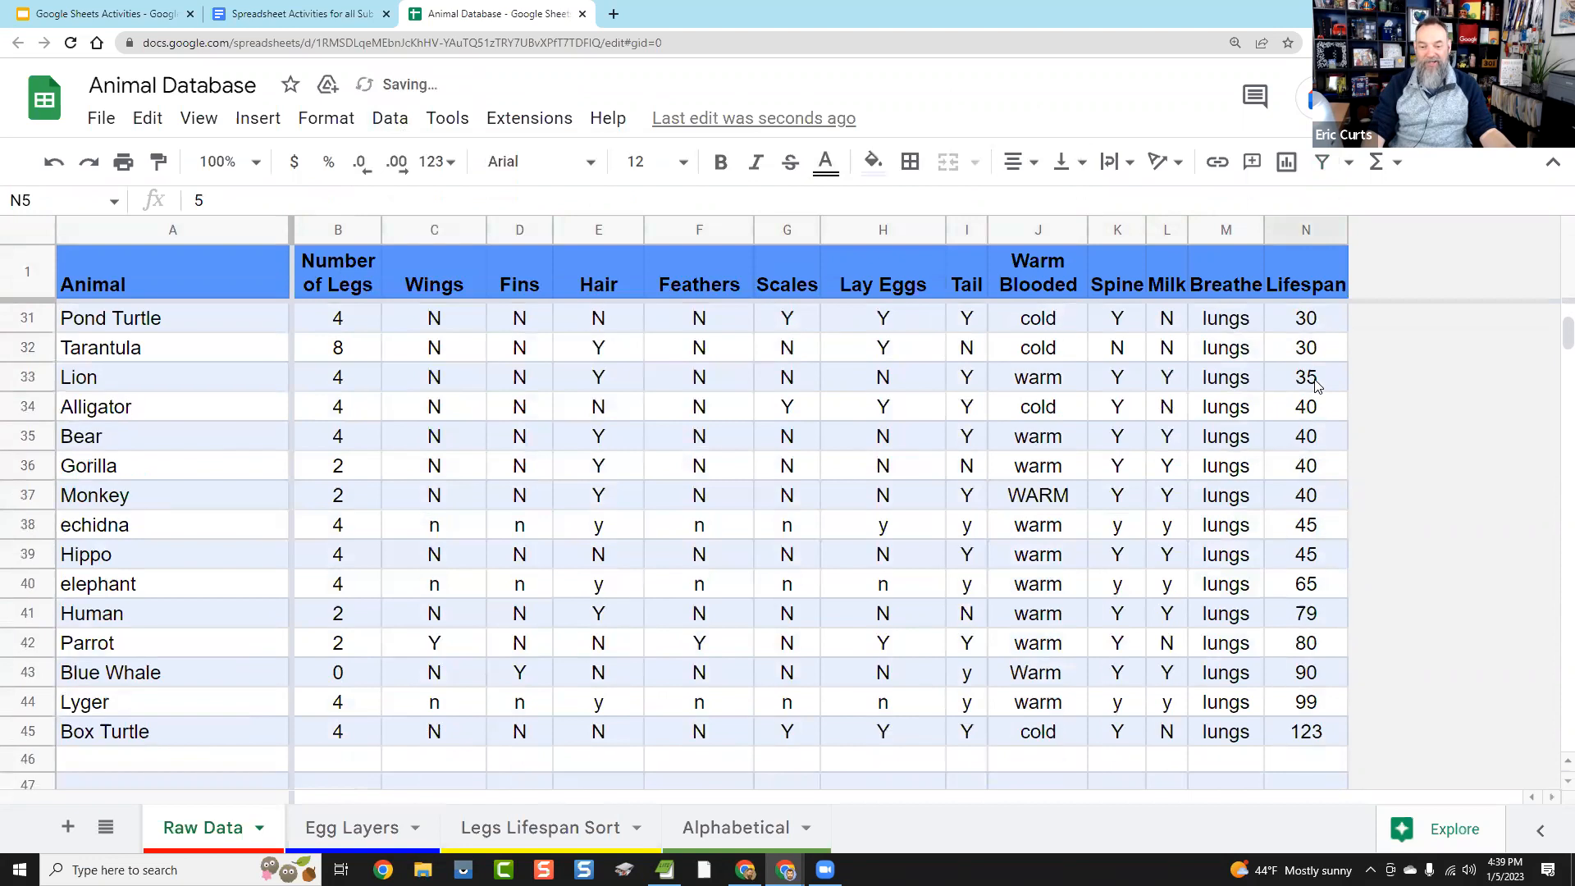
pyautogui.scroll(-2, 1315, 384)
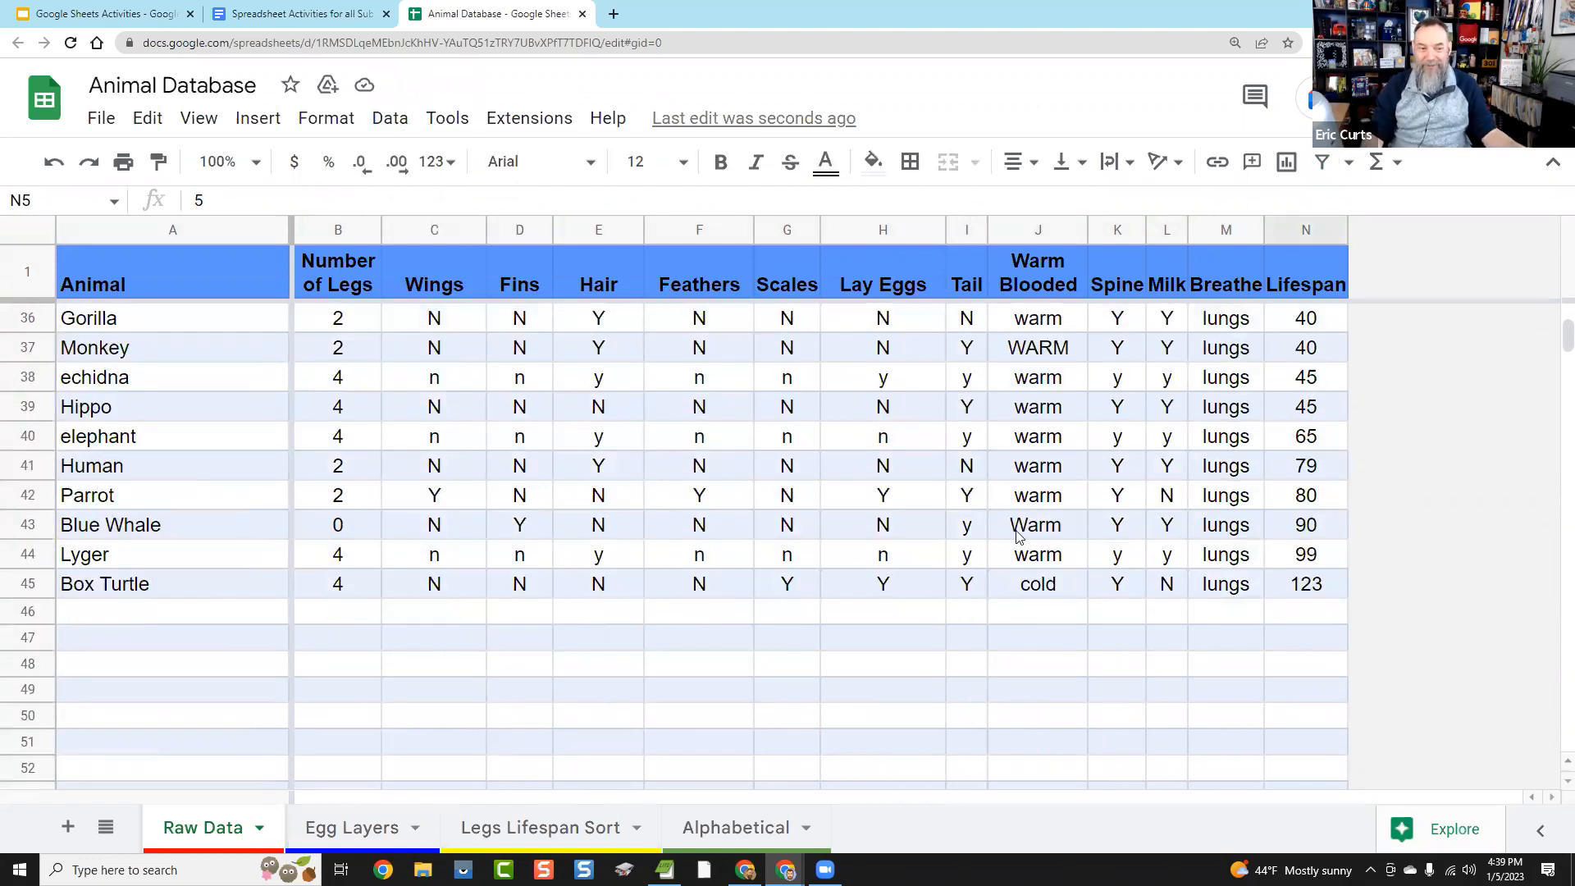
pyautogui.scroll(10, 860, 520)
pyautogui.scroll(2, 658, 389)
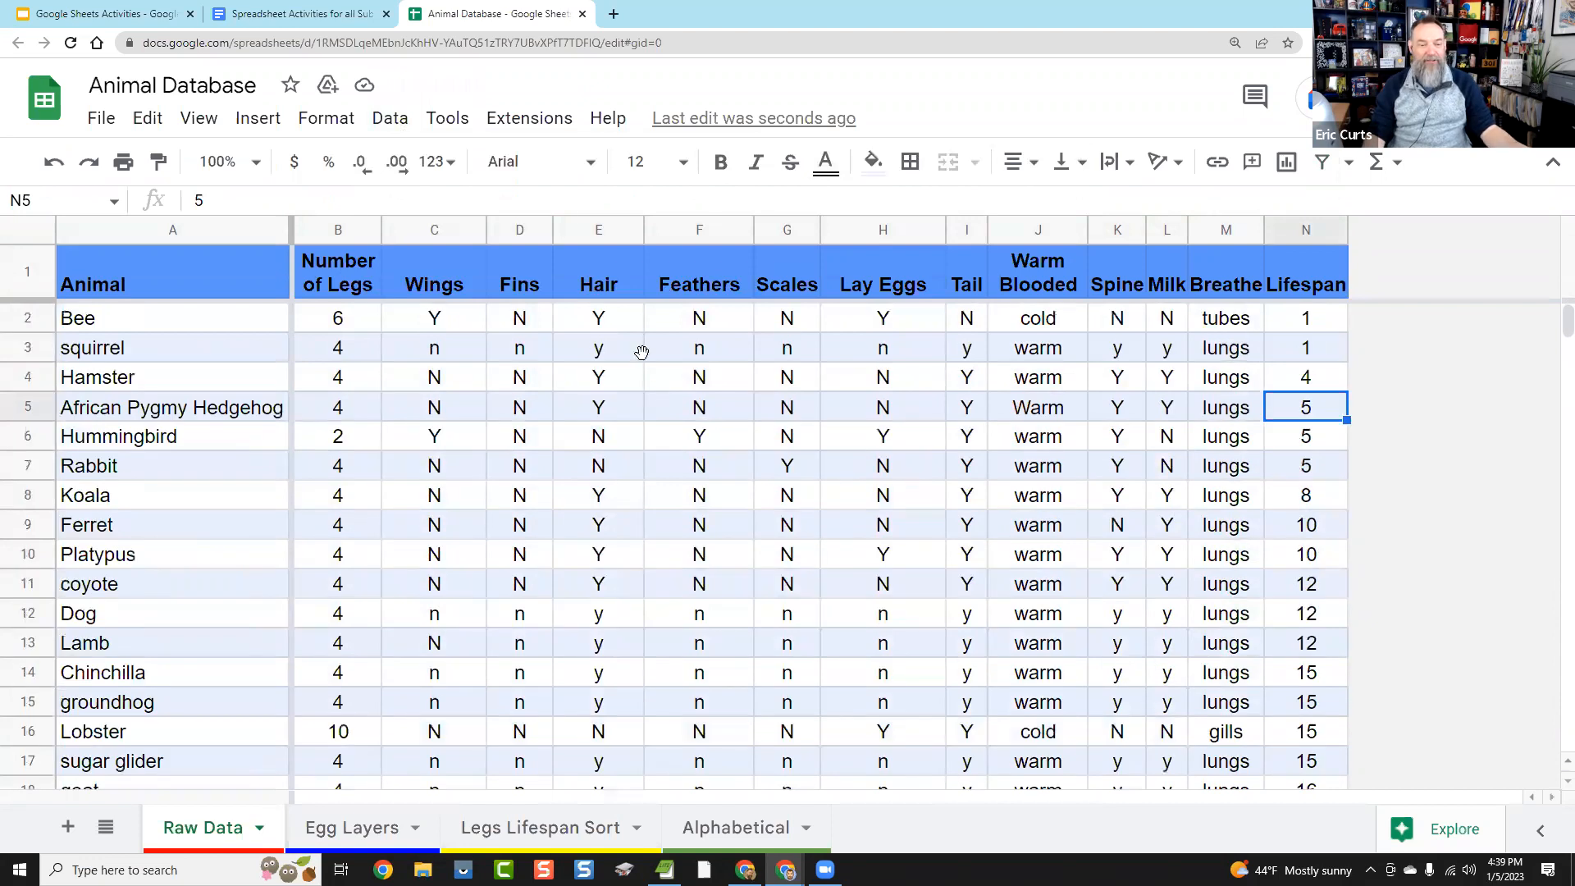
pyautogui.click(295, 14)
# Step: Open the Wonder Character Database sheet from its link preview under More examples
pyautogui.scroll(-3, 548, 441)
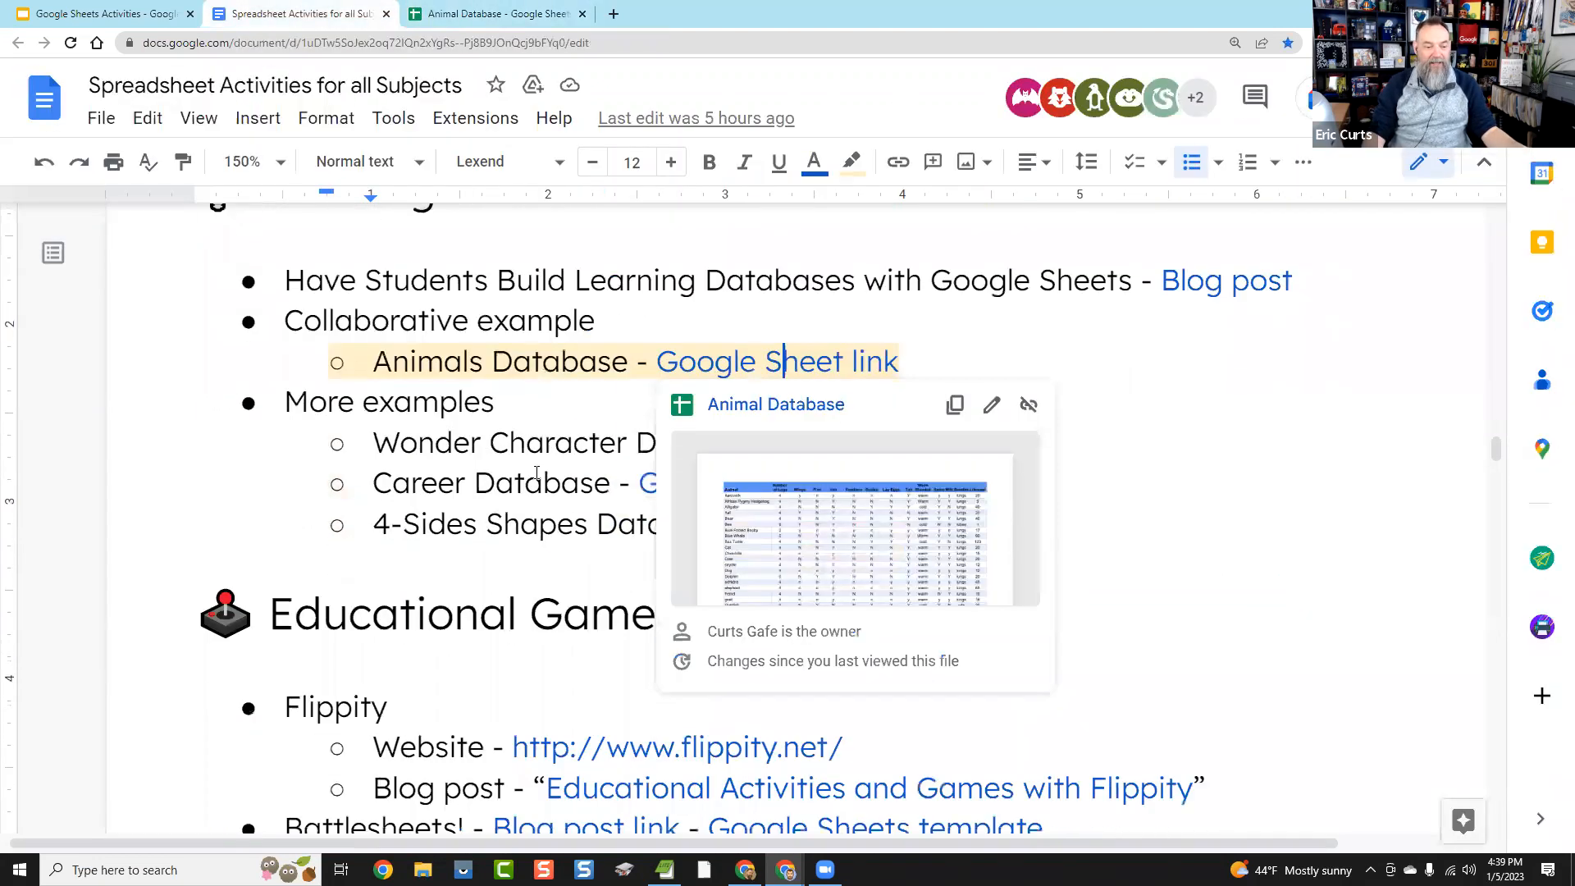
pyautogui.click(537, 480)
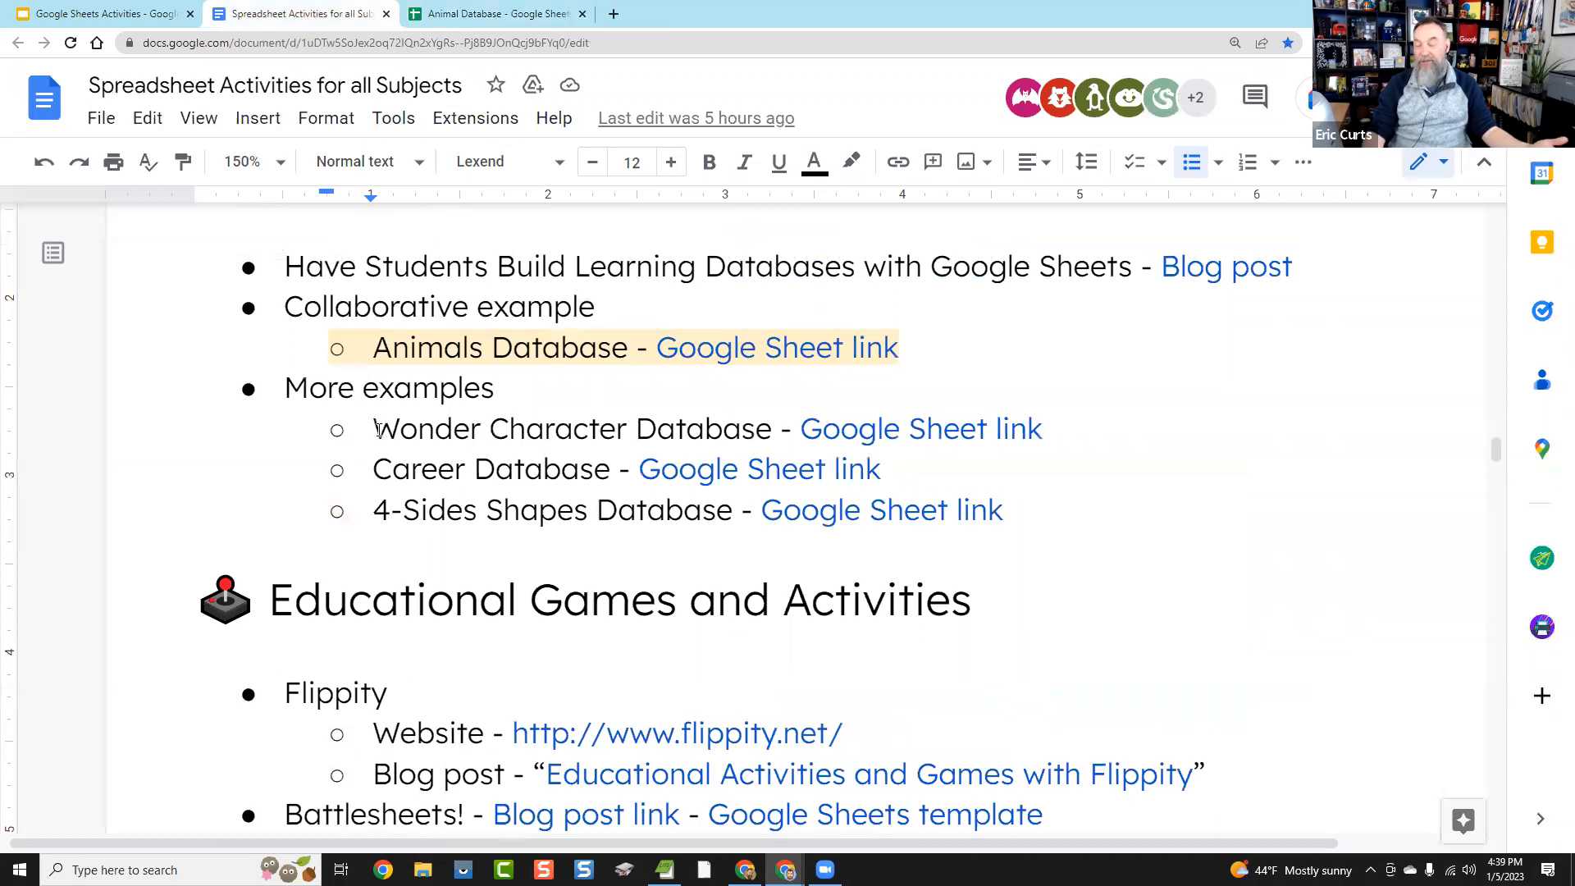
pyautogui.moveTo(376, 428); pyautogui.dragTo(485, 429)
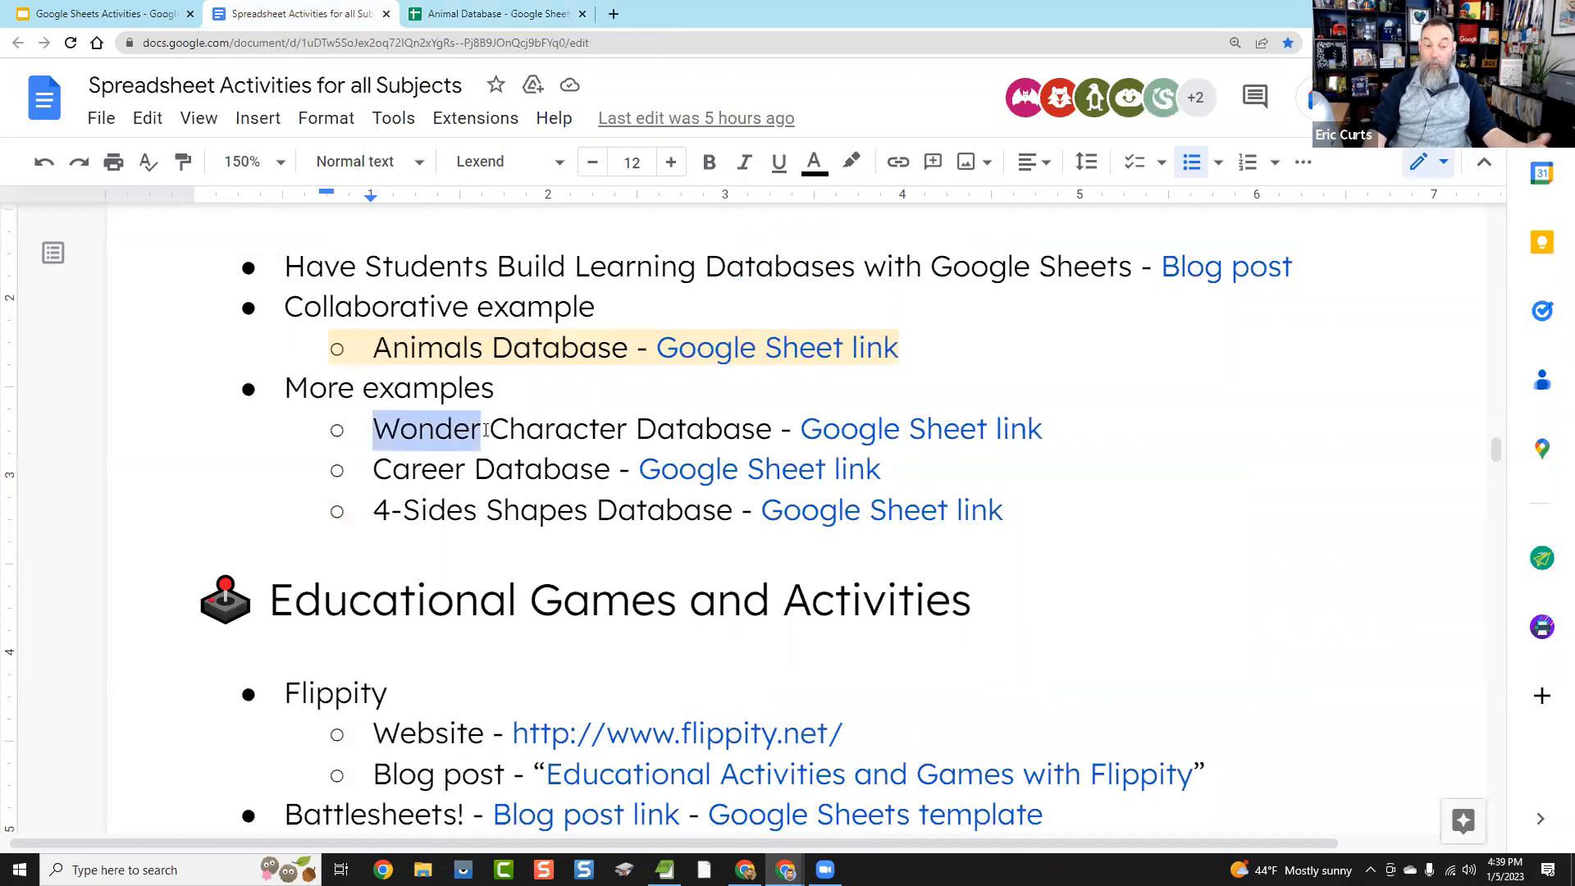
pyautogui.click(527, 426)
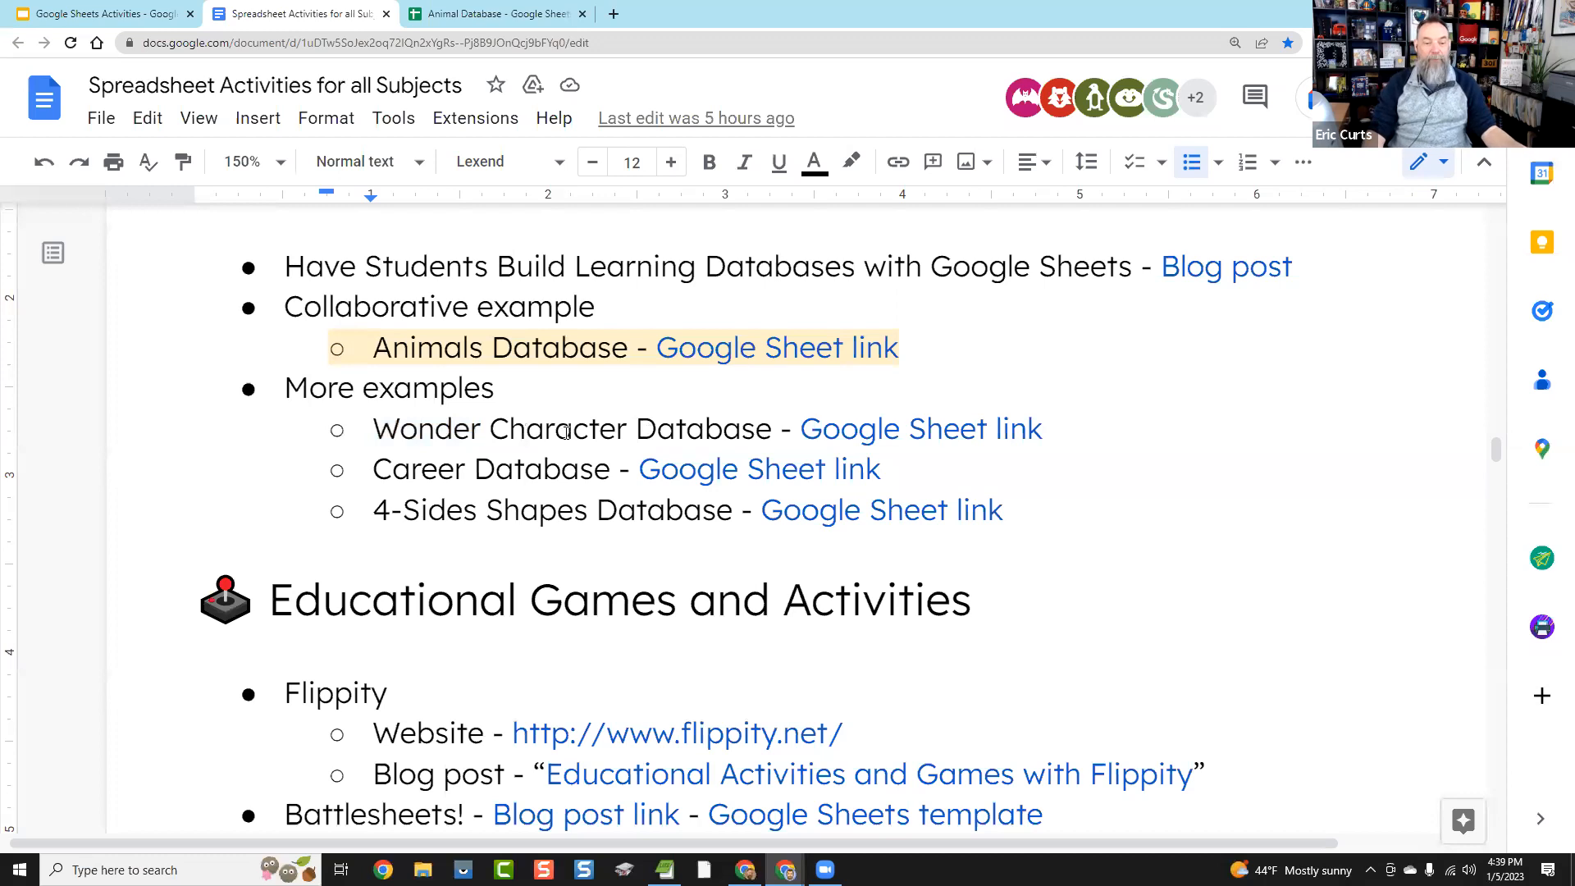
pyautogui.moveTo(484, 426); pyautogui.dragTo(660, 428)
pyautogui.click(707, 428)
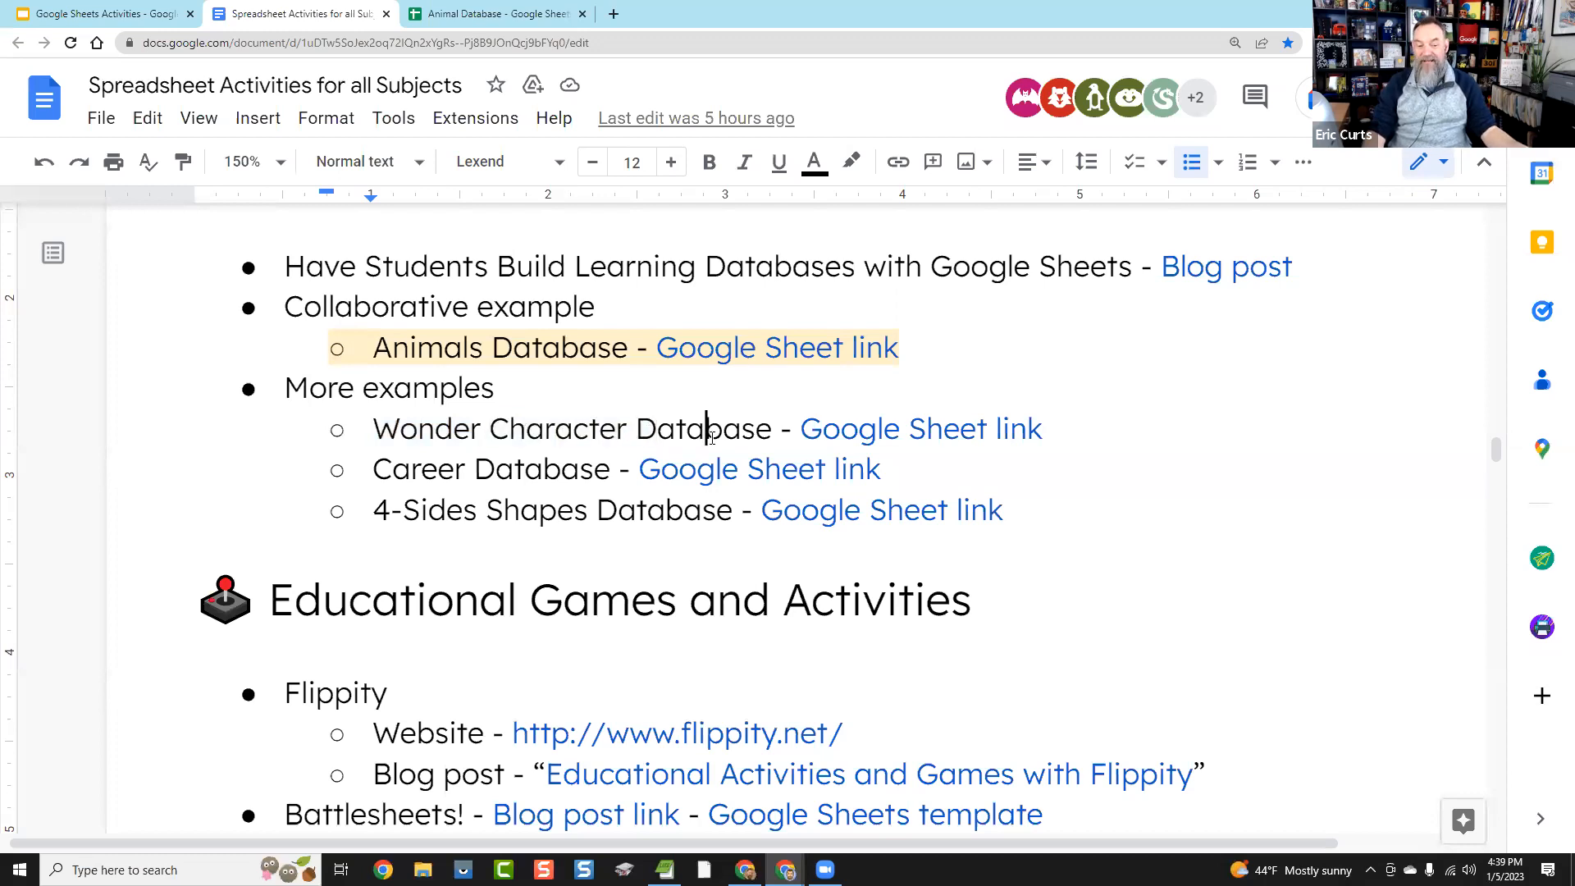
pyautogui.click(940, 432)
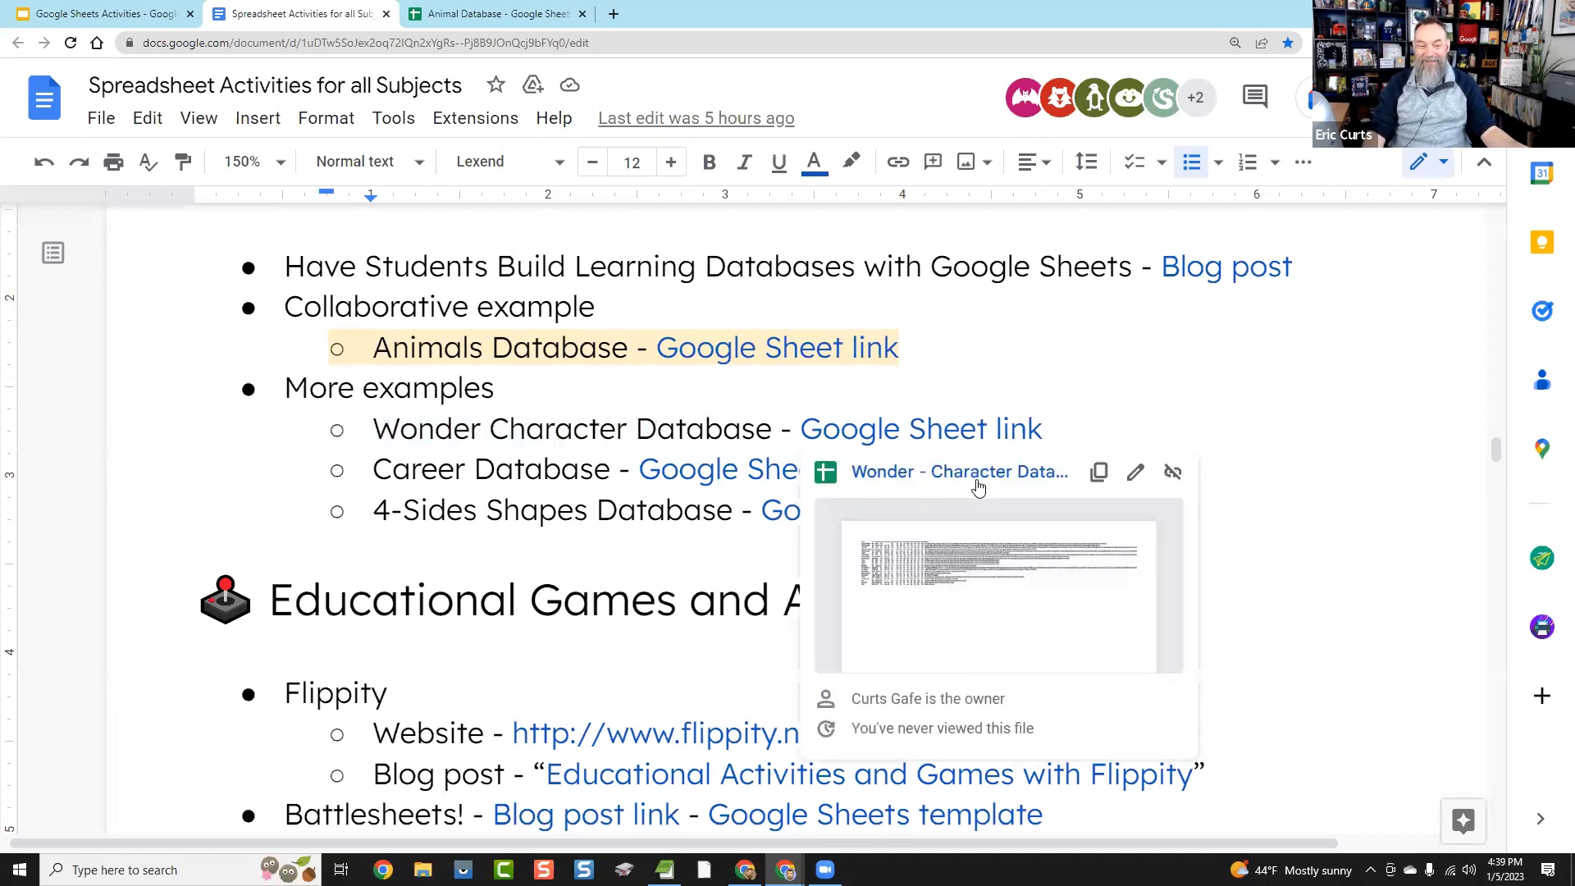
pyautogui.click(976, 483)
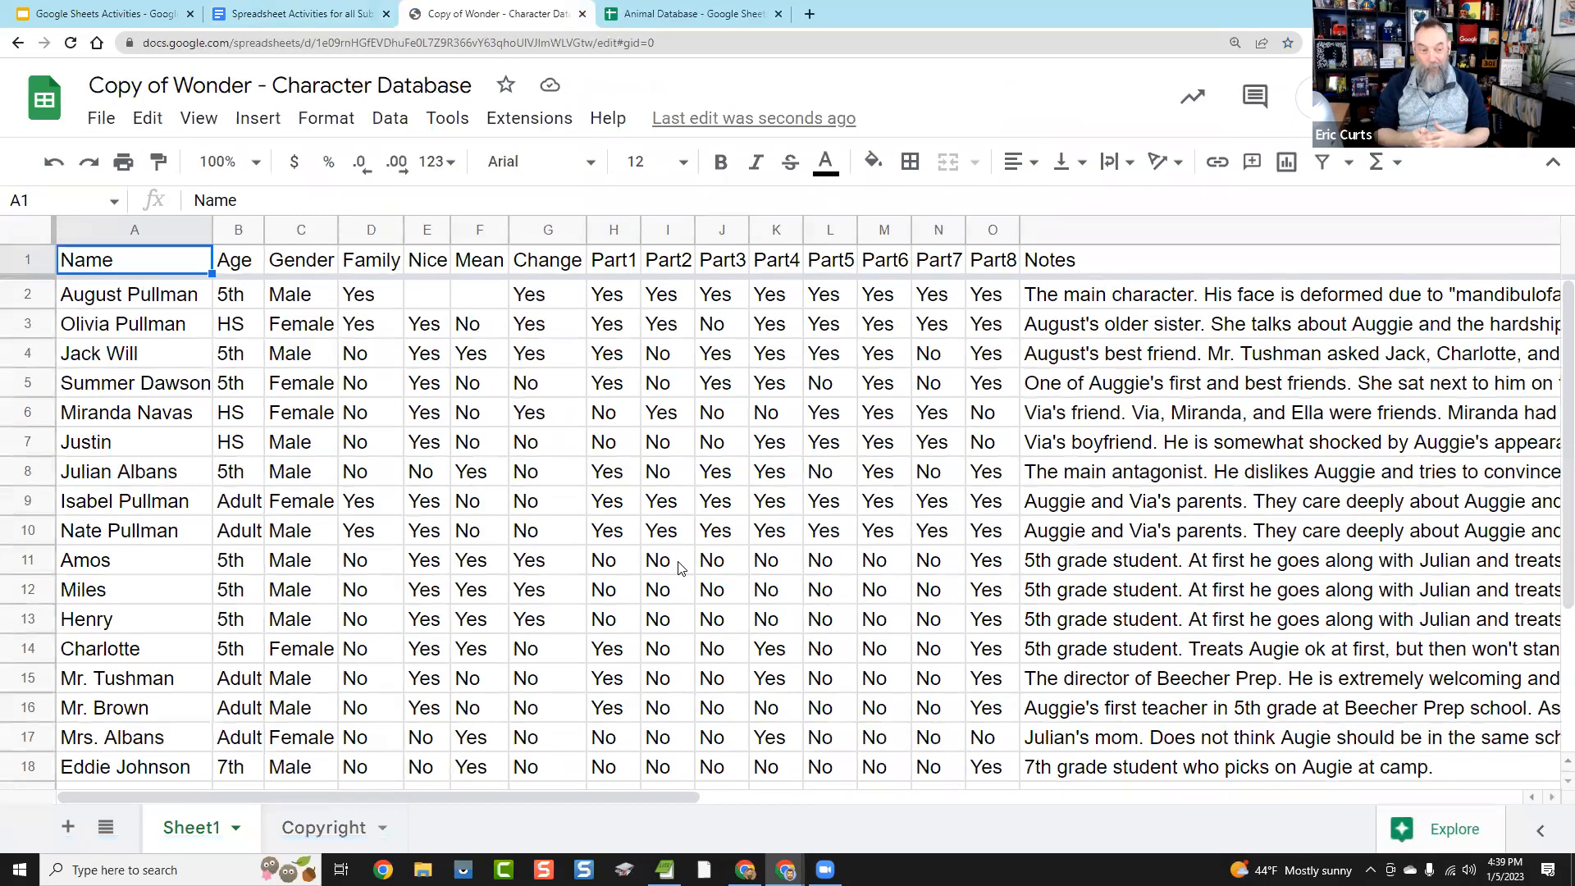
pyautogui.click(104, 393)
pyautogui.click(112, 435)
pyautogui.click(139, 501)
pyautogui.click(143, 560)
pyautogui.click(148, 591)
pyautogui.click(150, 656)
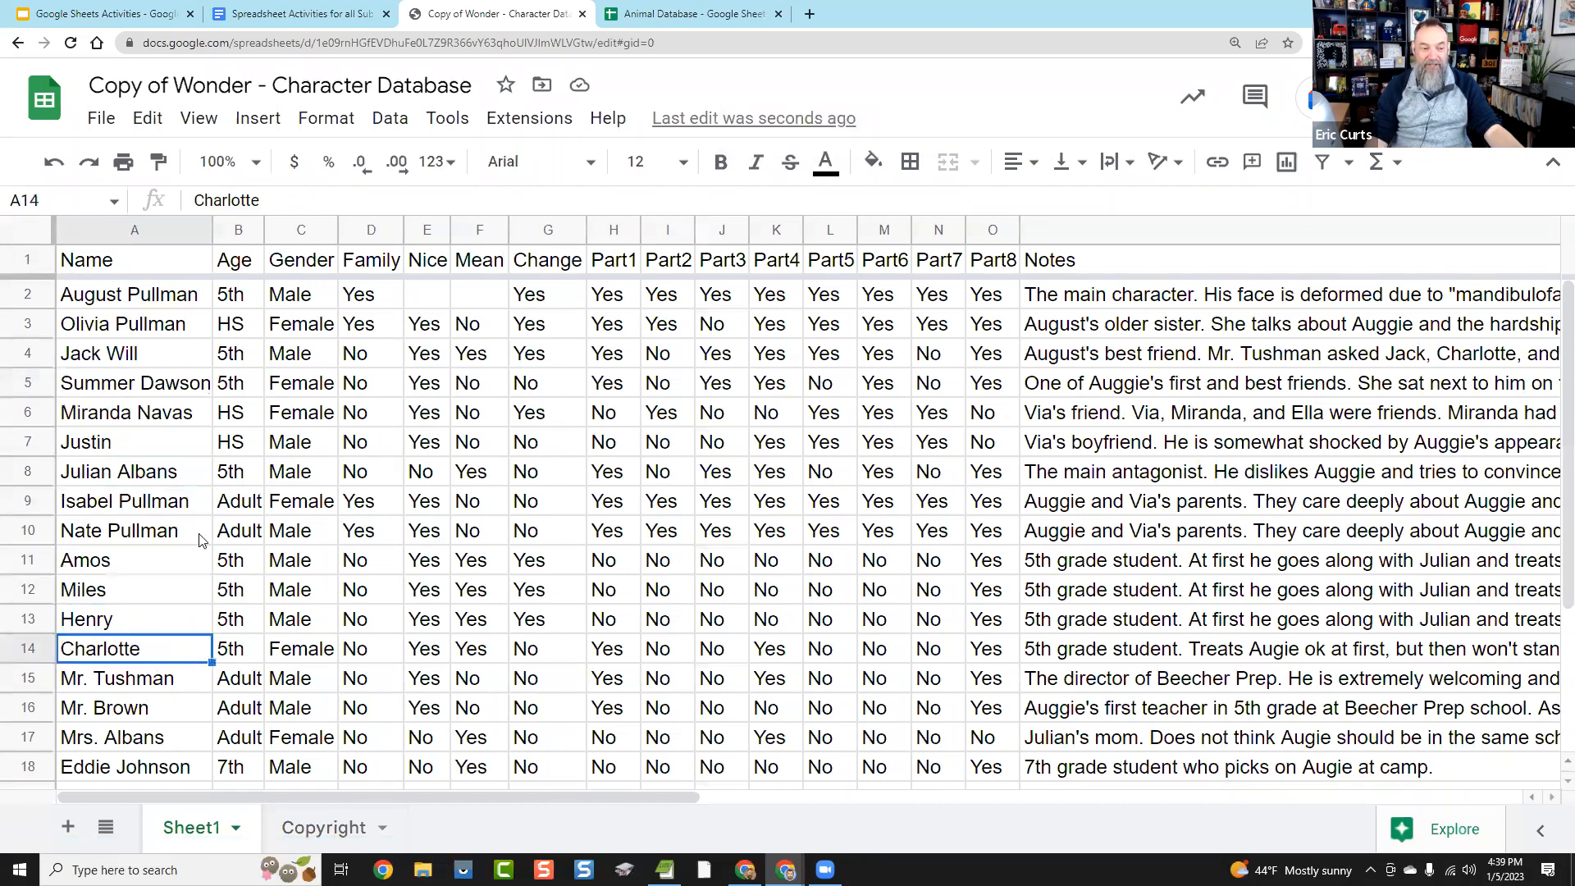
pyautogui.click(230, 229)
pyautogui.click(292, 230)
pyautogui.click(378, 230)
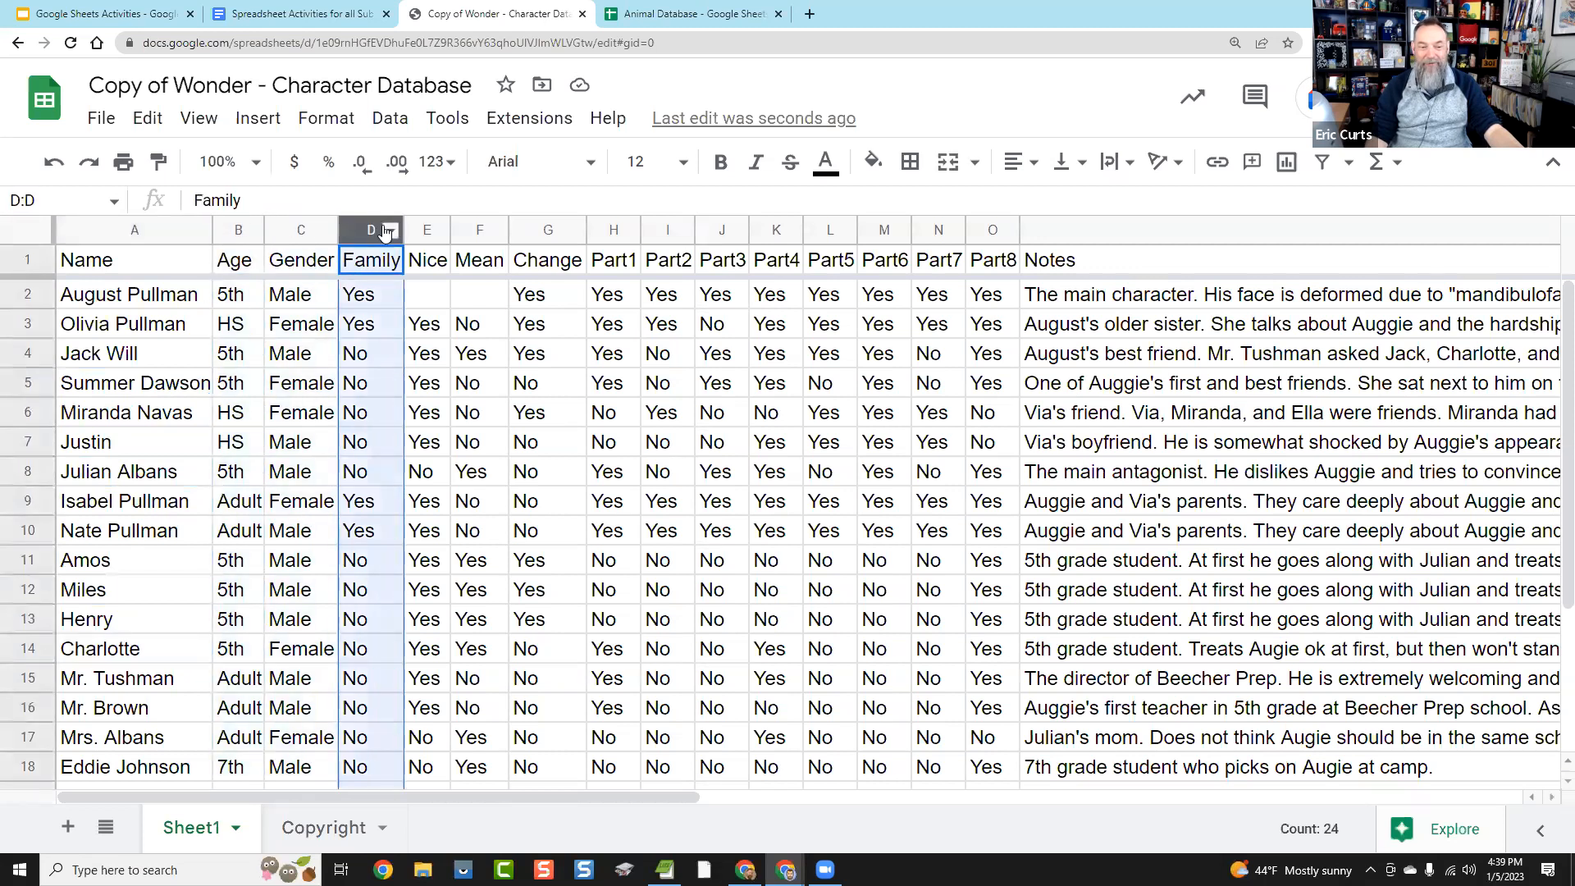
pyautogui.click(654, 572)
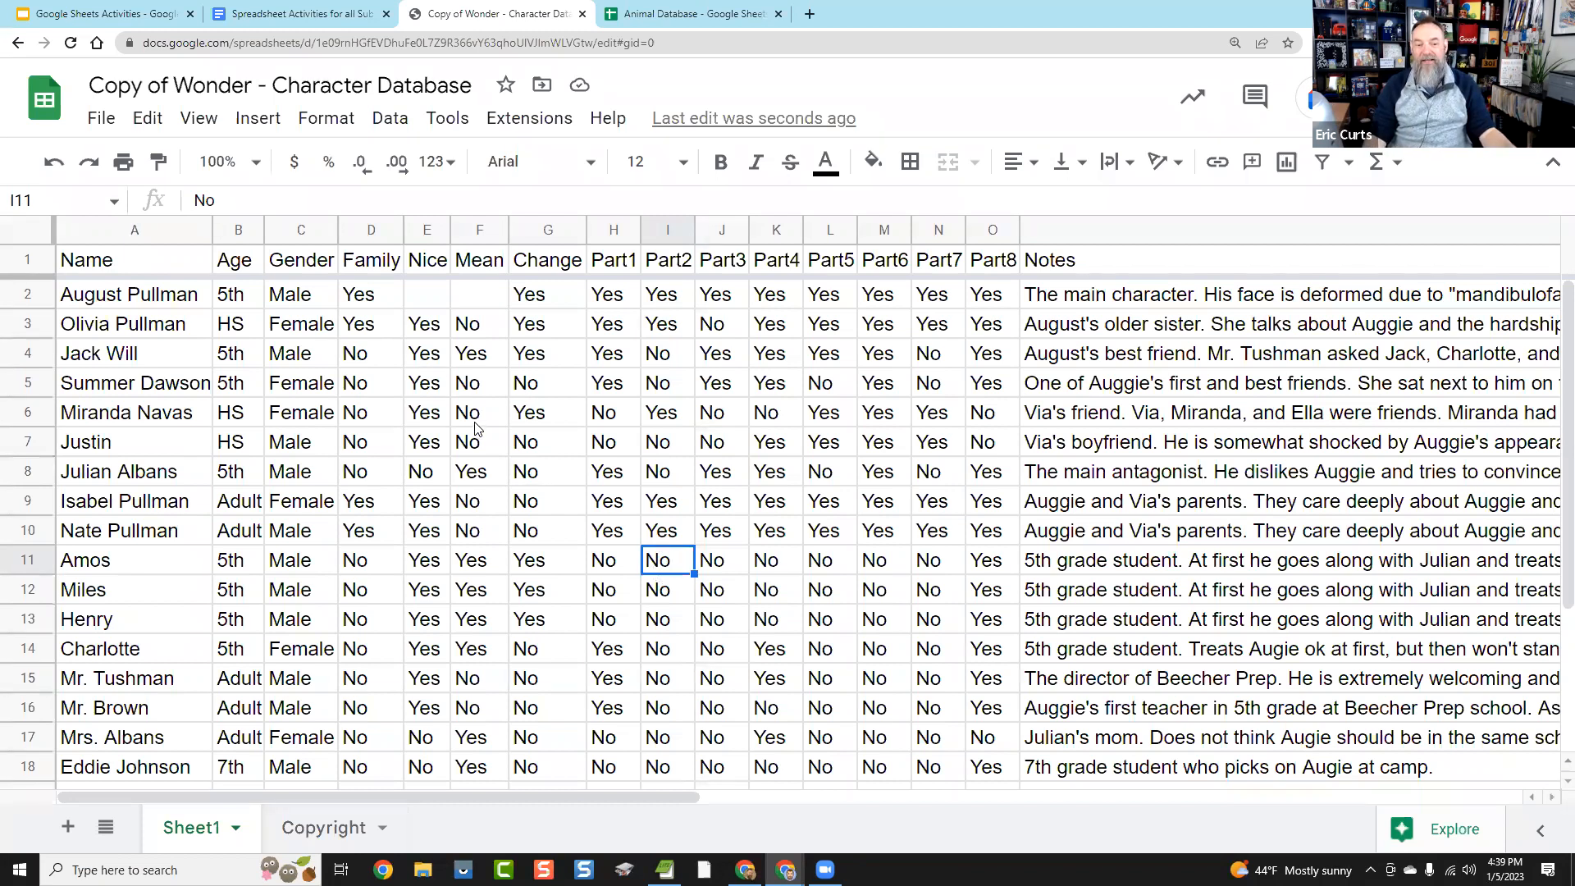
pyautogui.click(113, 302)
pyautogui.click(17, 294)
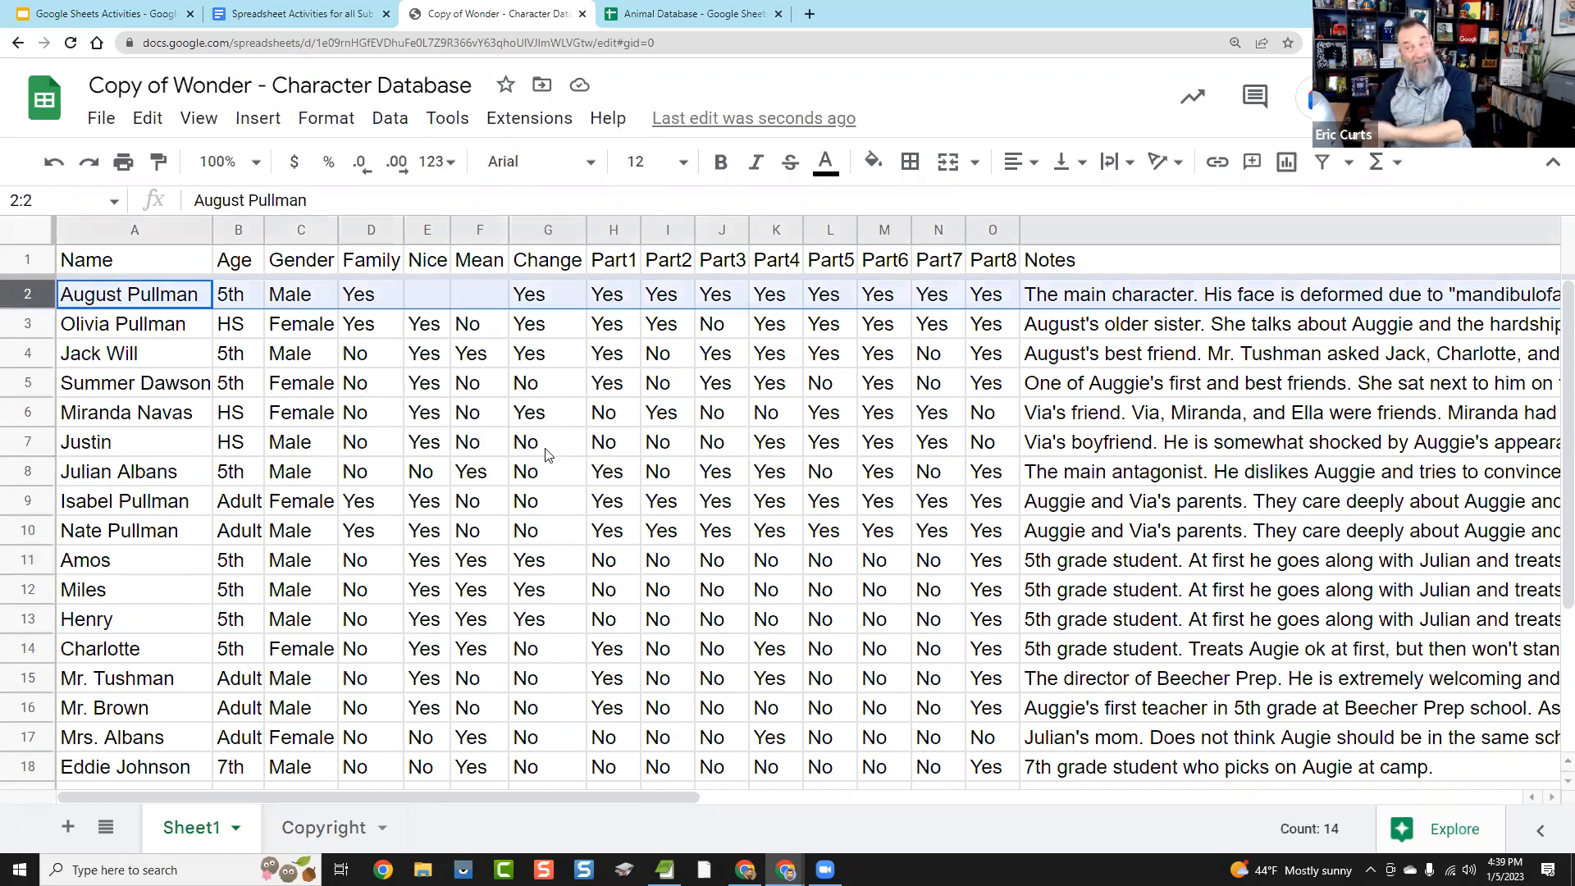
pyautogui.click(586, 473)
pyautogui.moveTo(420, 228); pyautogui.dragTo(466, 224)
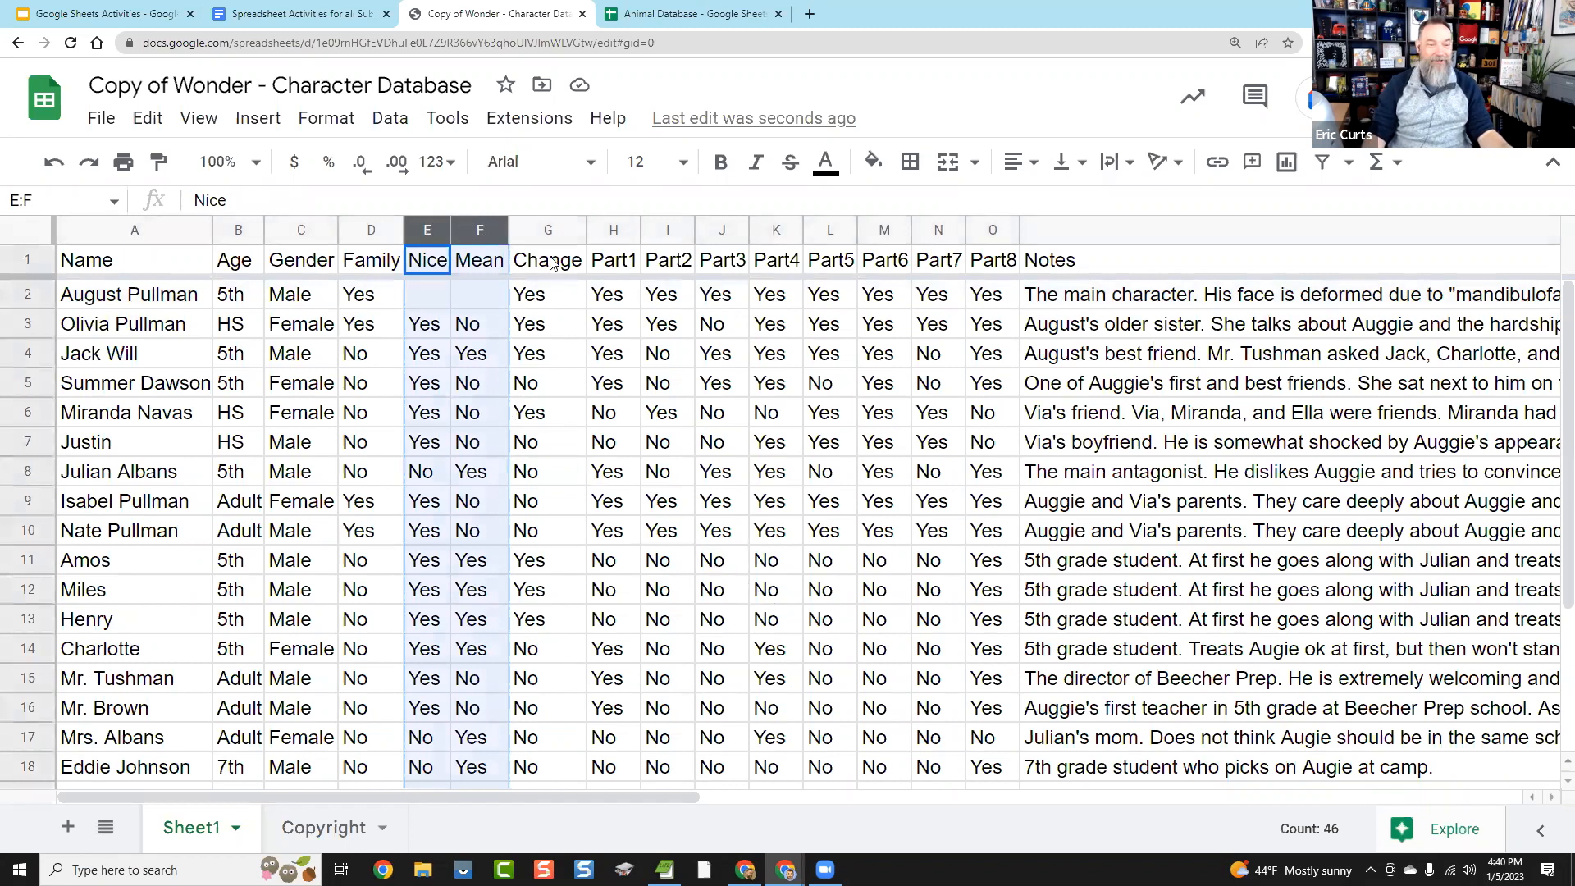
pyautogui.click(546, 229)
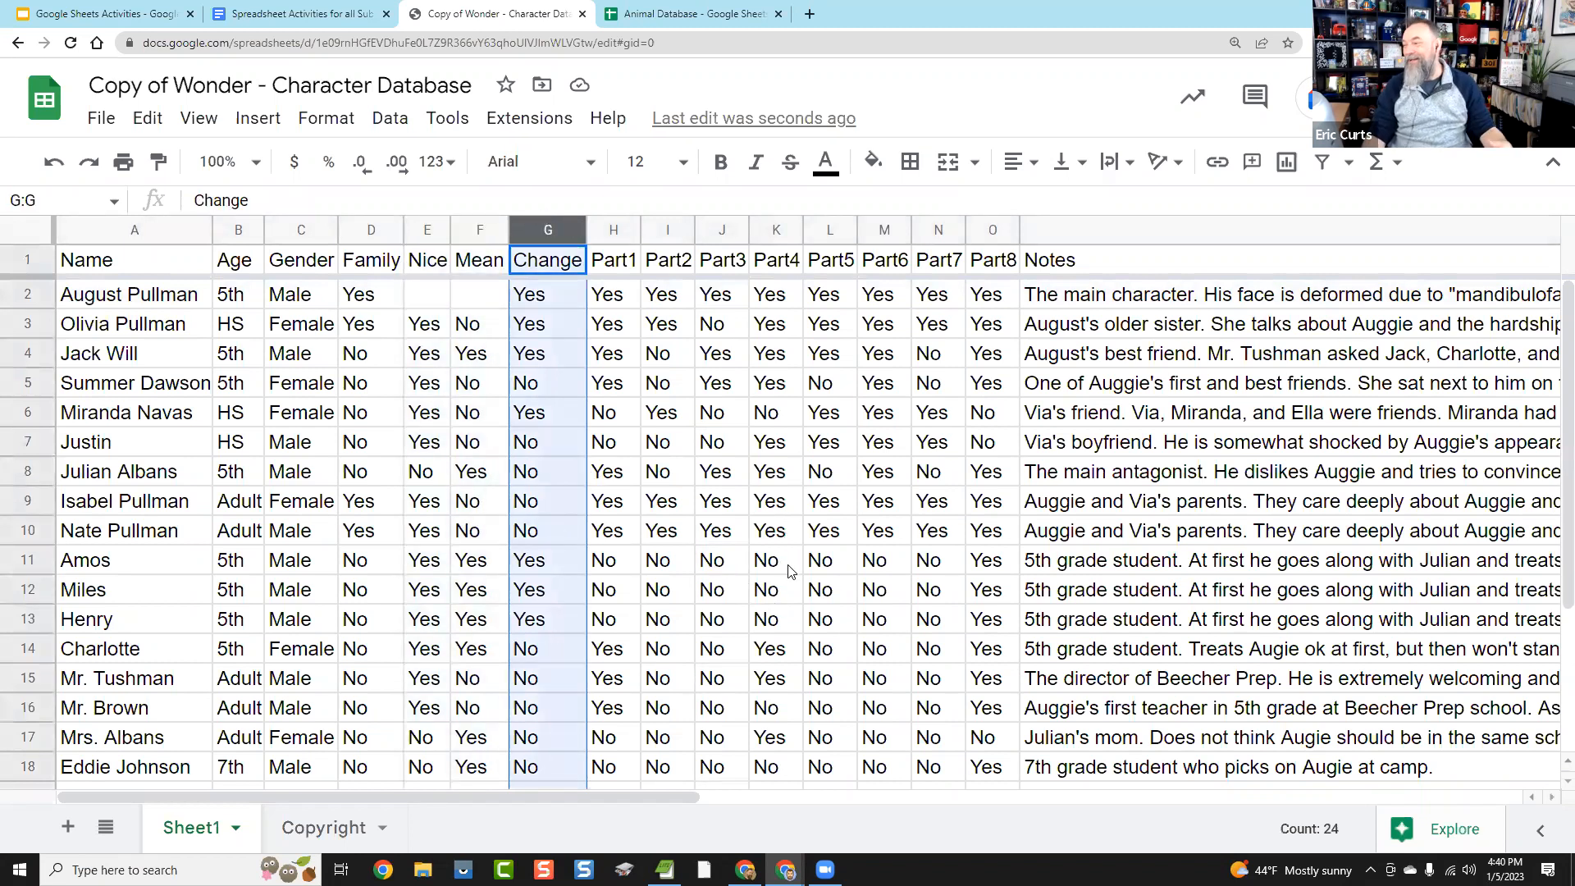
pyautogui.click(792, 601)
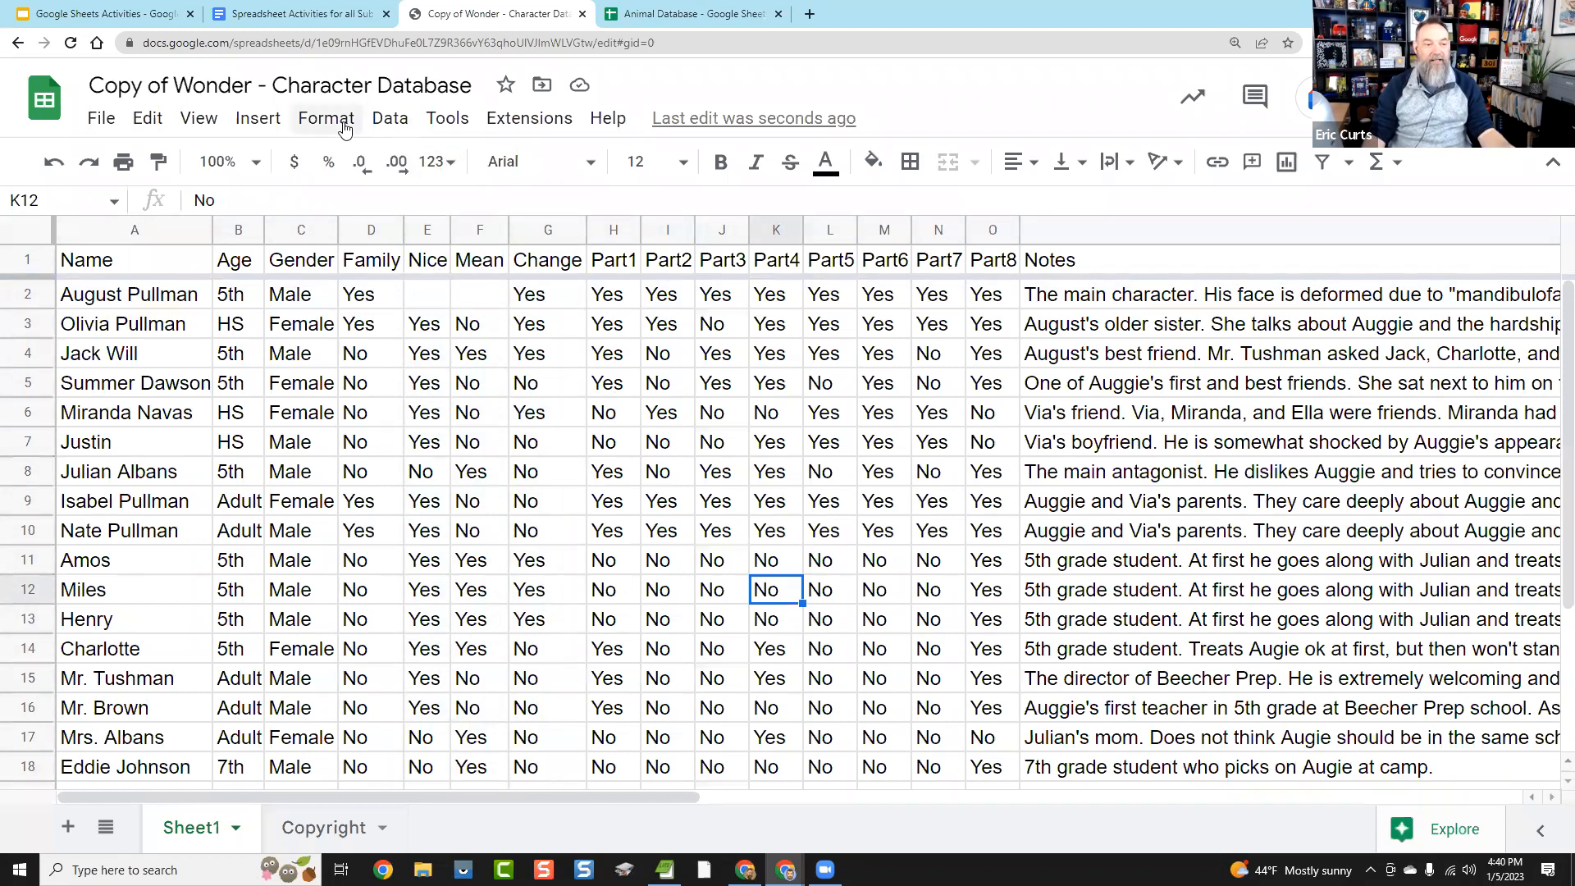
pyautogui.click(393, 128)
# Step: Add a filter to the character table and limit the Nice column to Yes only
pyautogui.click(427, 264)
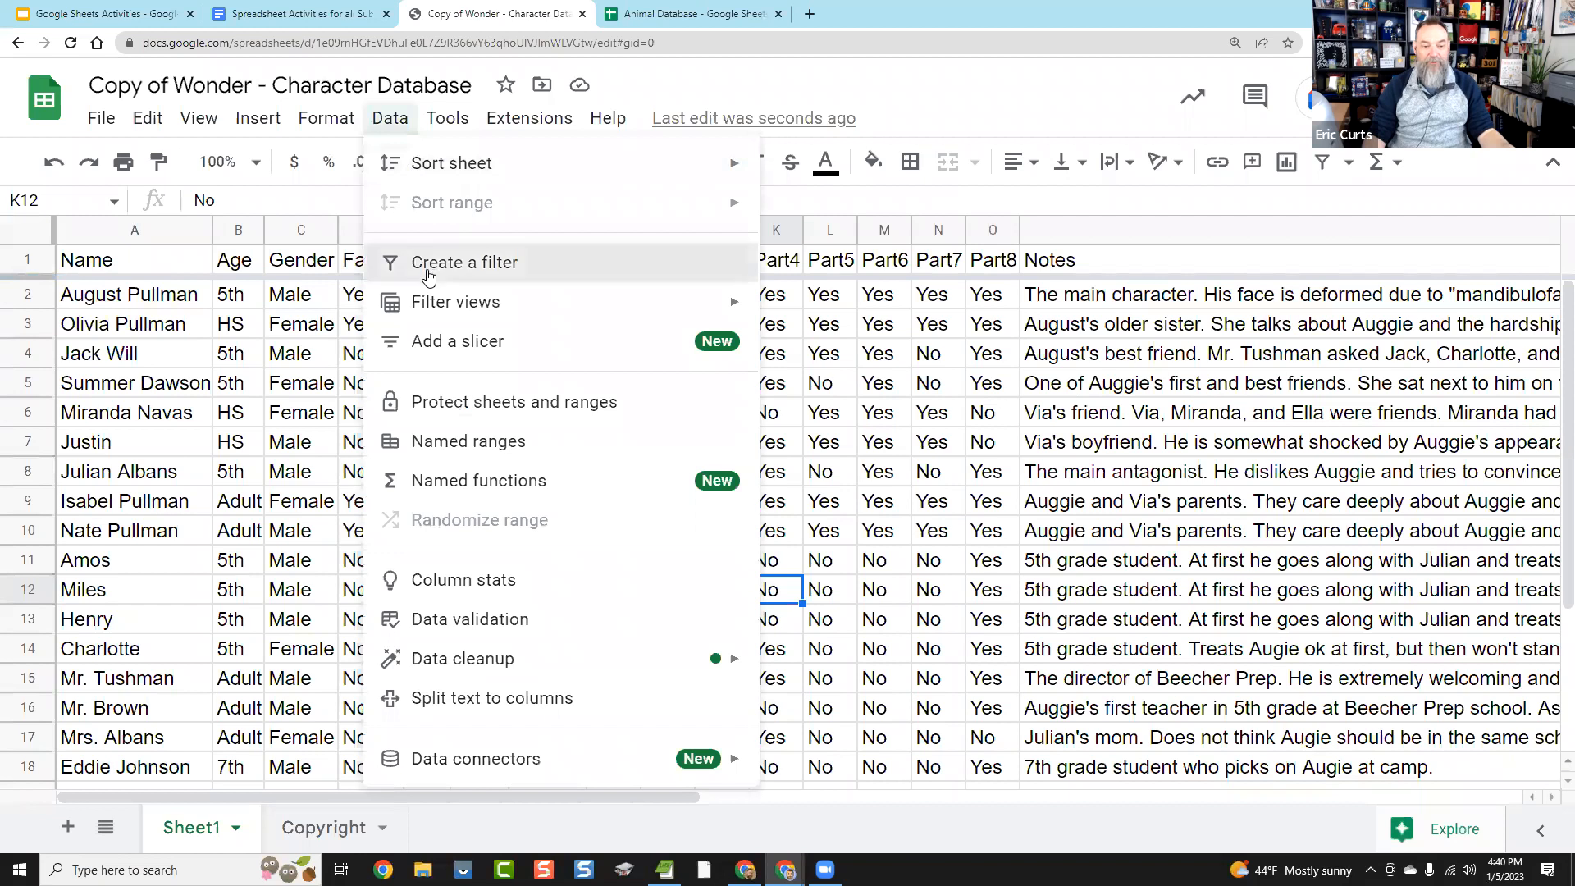
pyautogui.click(923, 538)
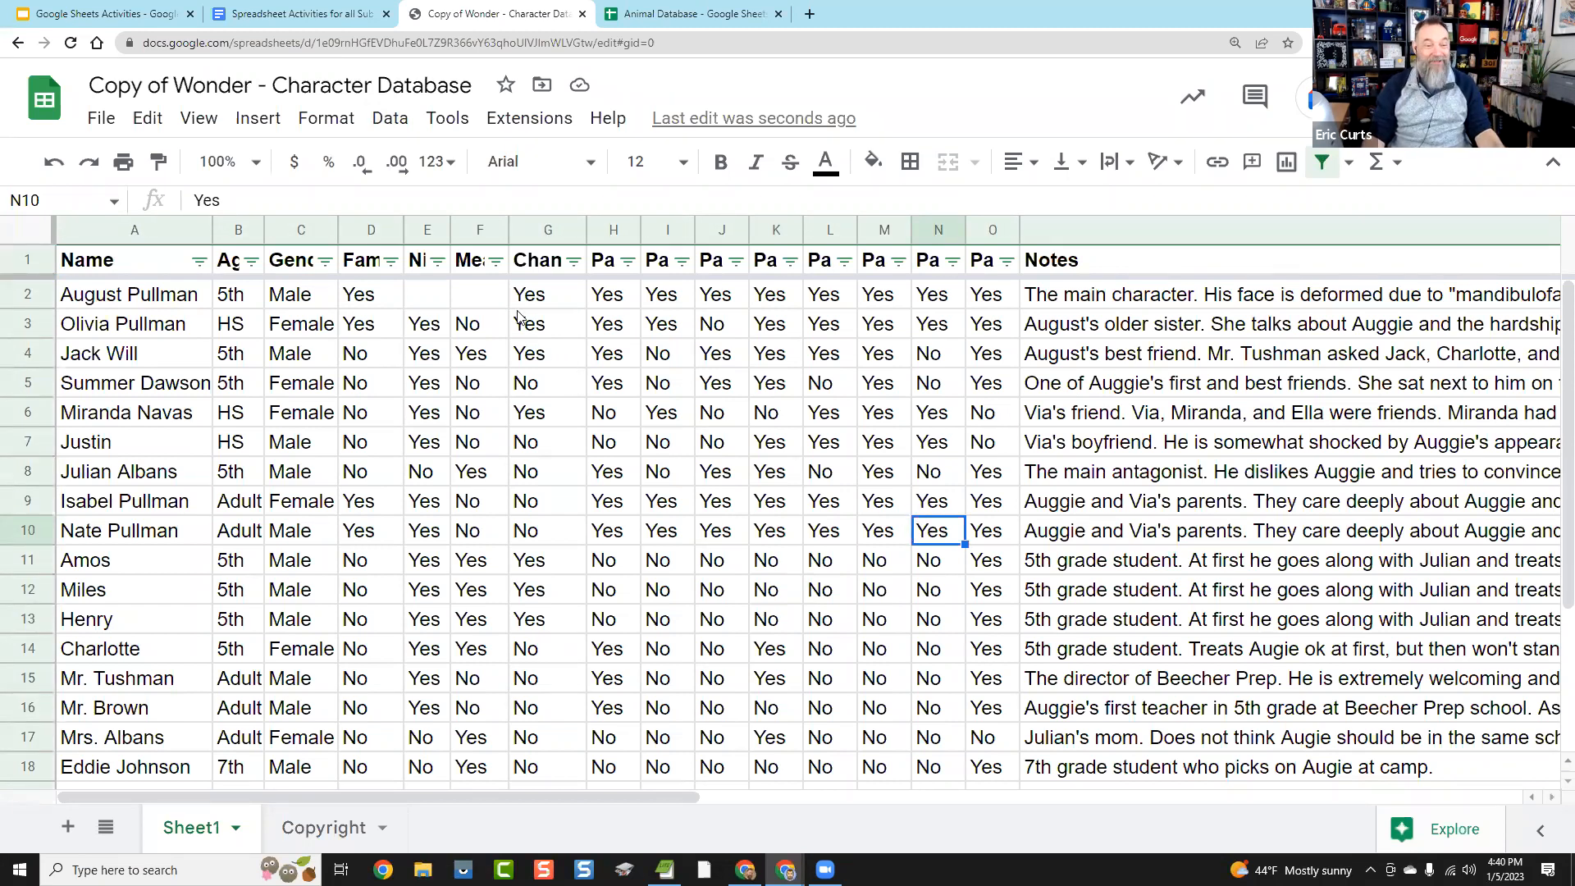
pyautogui.click(437, 261)
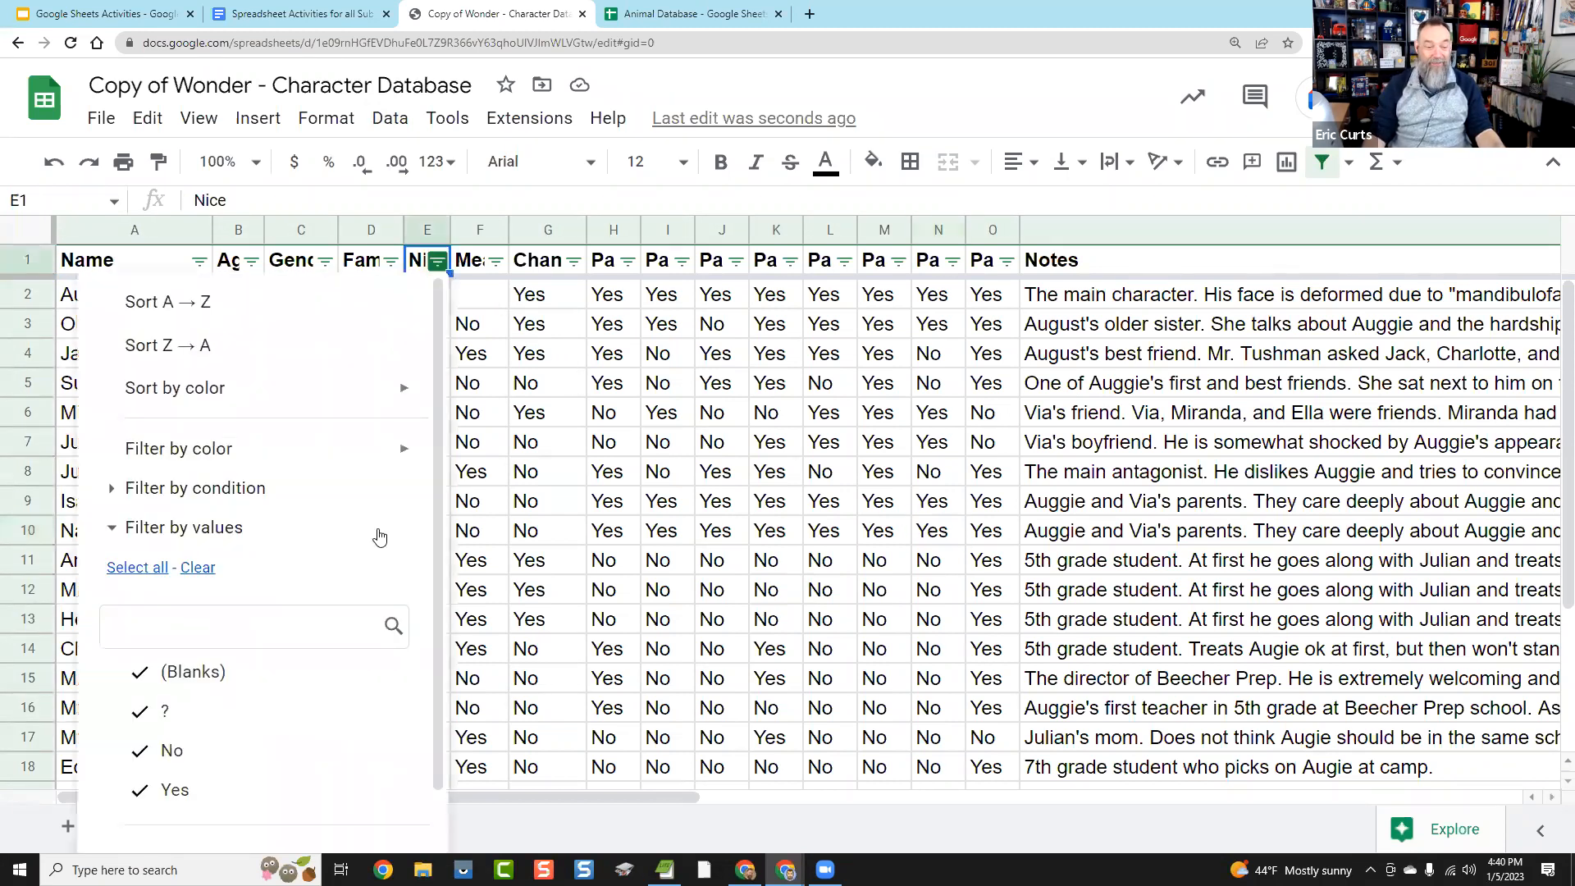
pyautogui.click(189, 677)
pyautogui.click(176, 712)
pyautogui.click(182, 748)
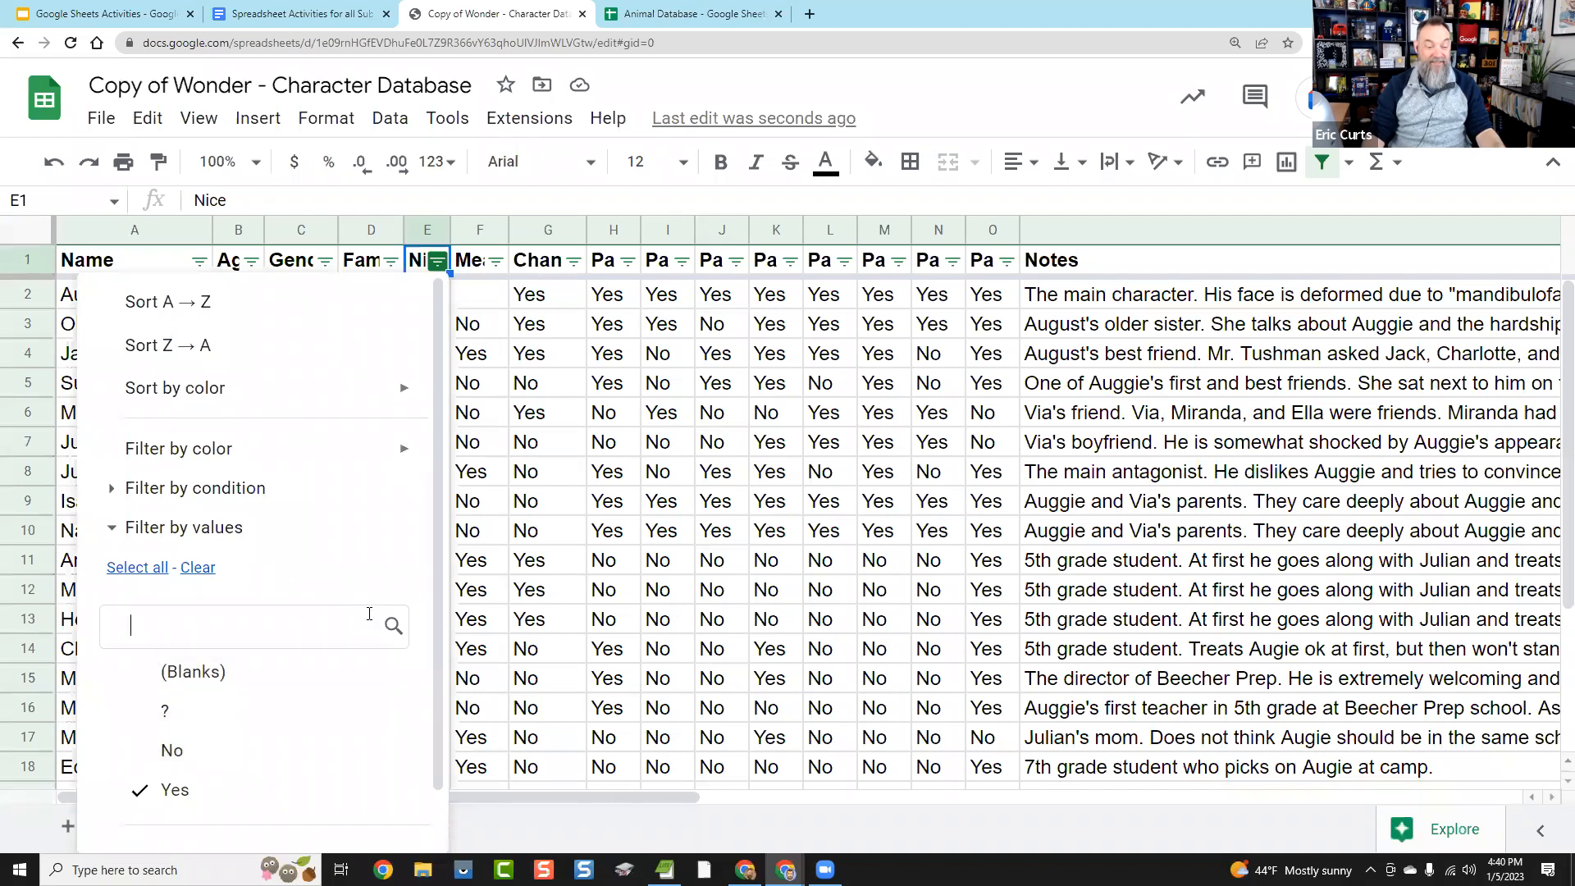
pyautogui.scroll(-1, 361, 808)
pyautogui.click(365, 812)
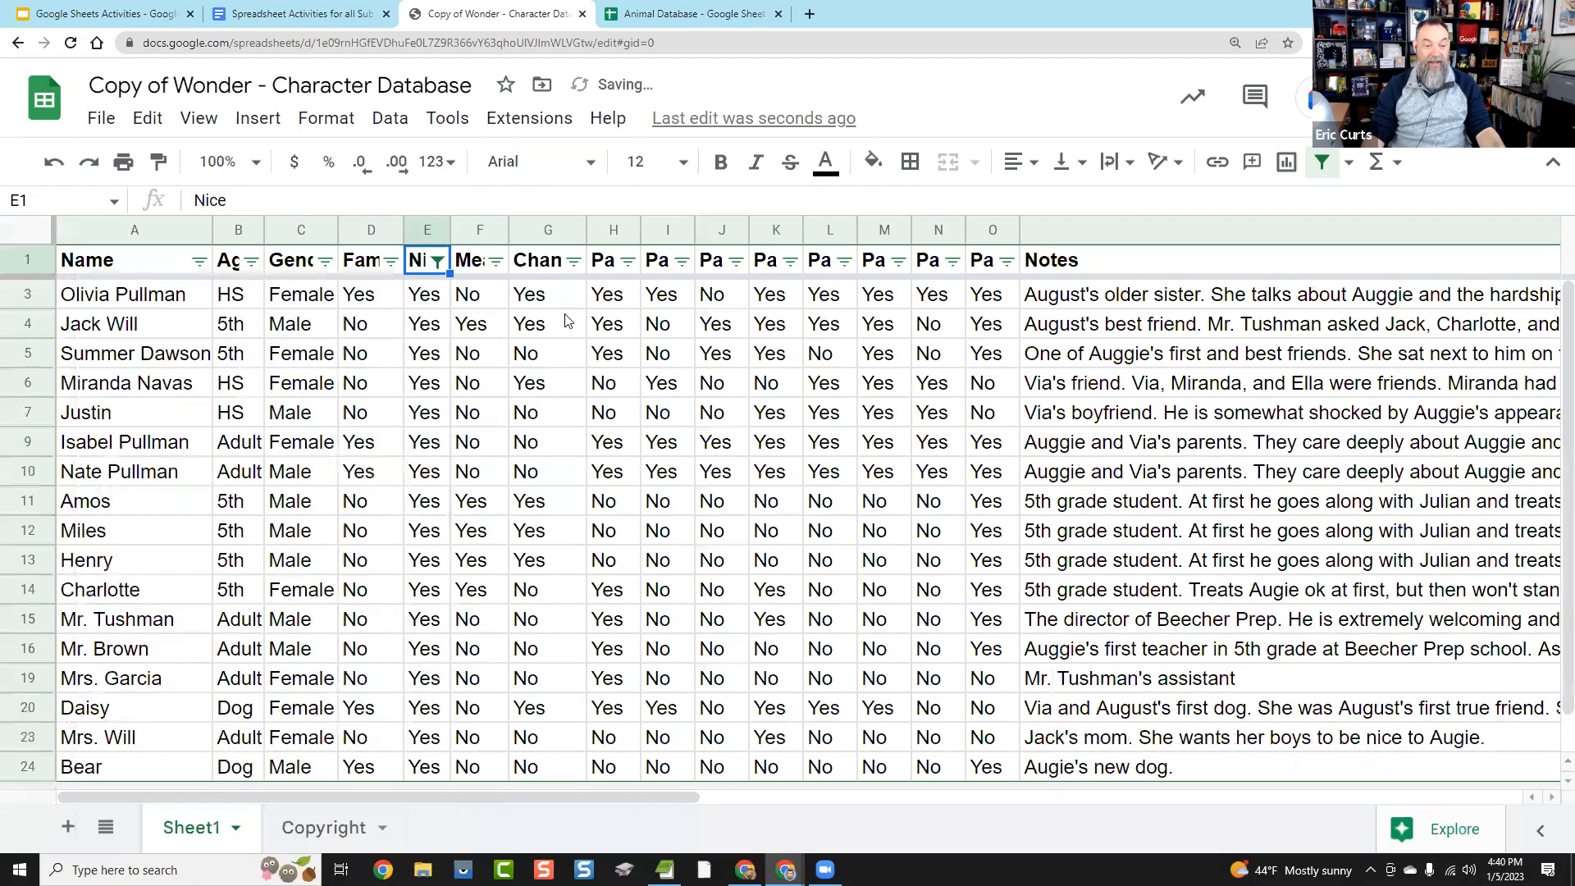
# Step: Also limit the Mean column to Yes, leaving five characters marked both Nice and Mean
pyautogui.click(496, 261)
pyautogui.click(257, 681)
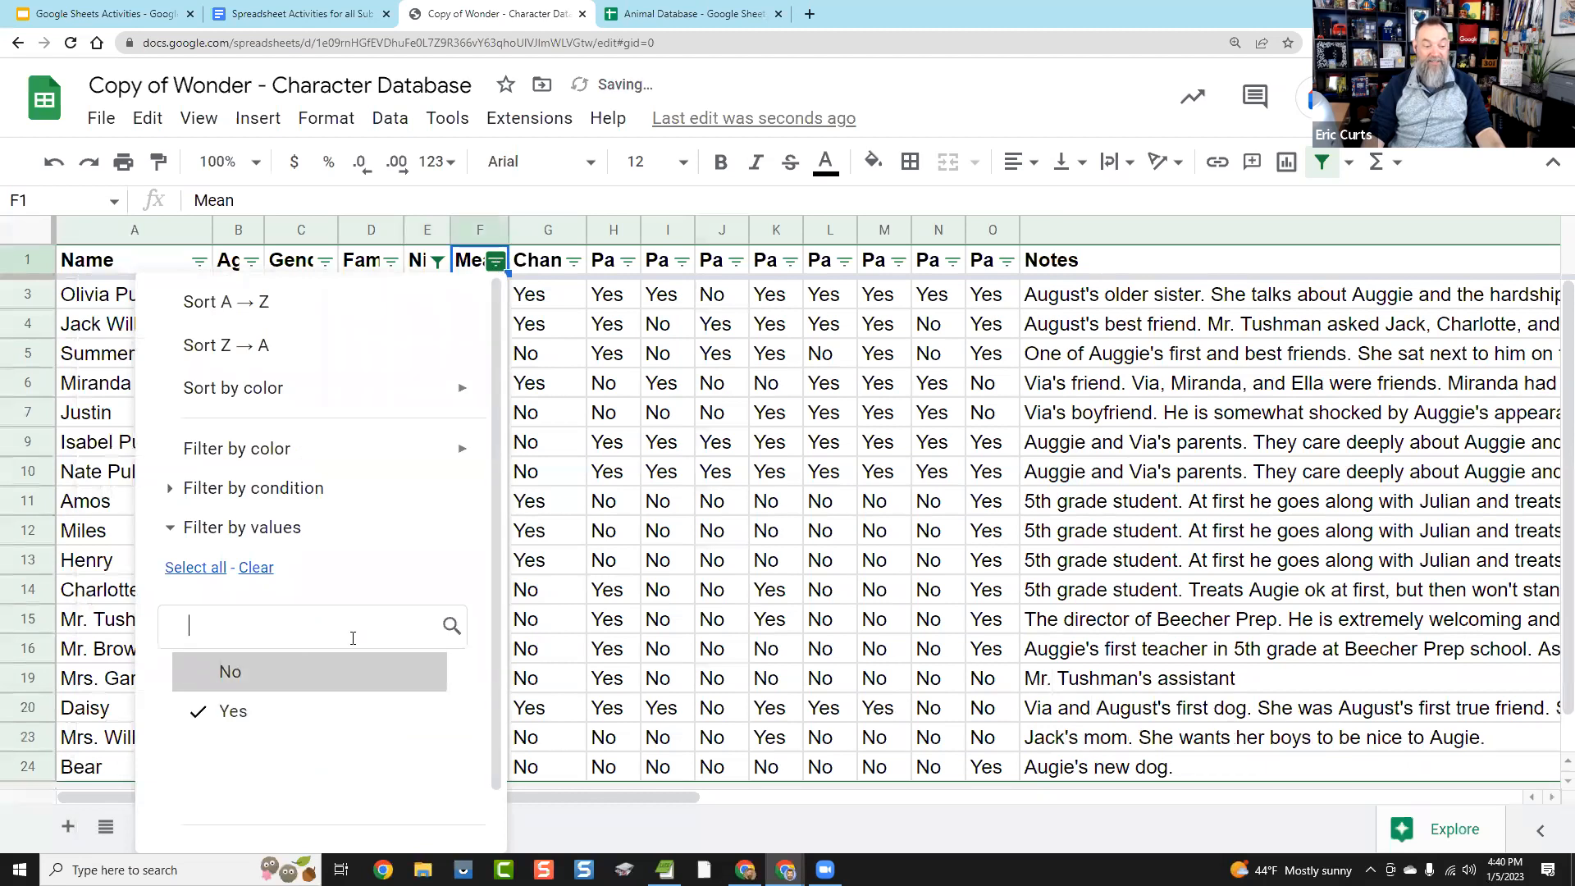
pyautogui.scroll(-1, 366, 619)
pyautogui.click(423, 811)
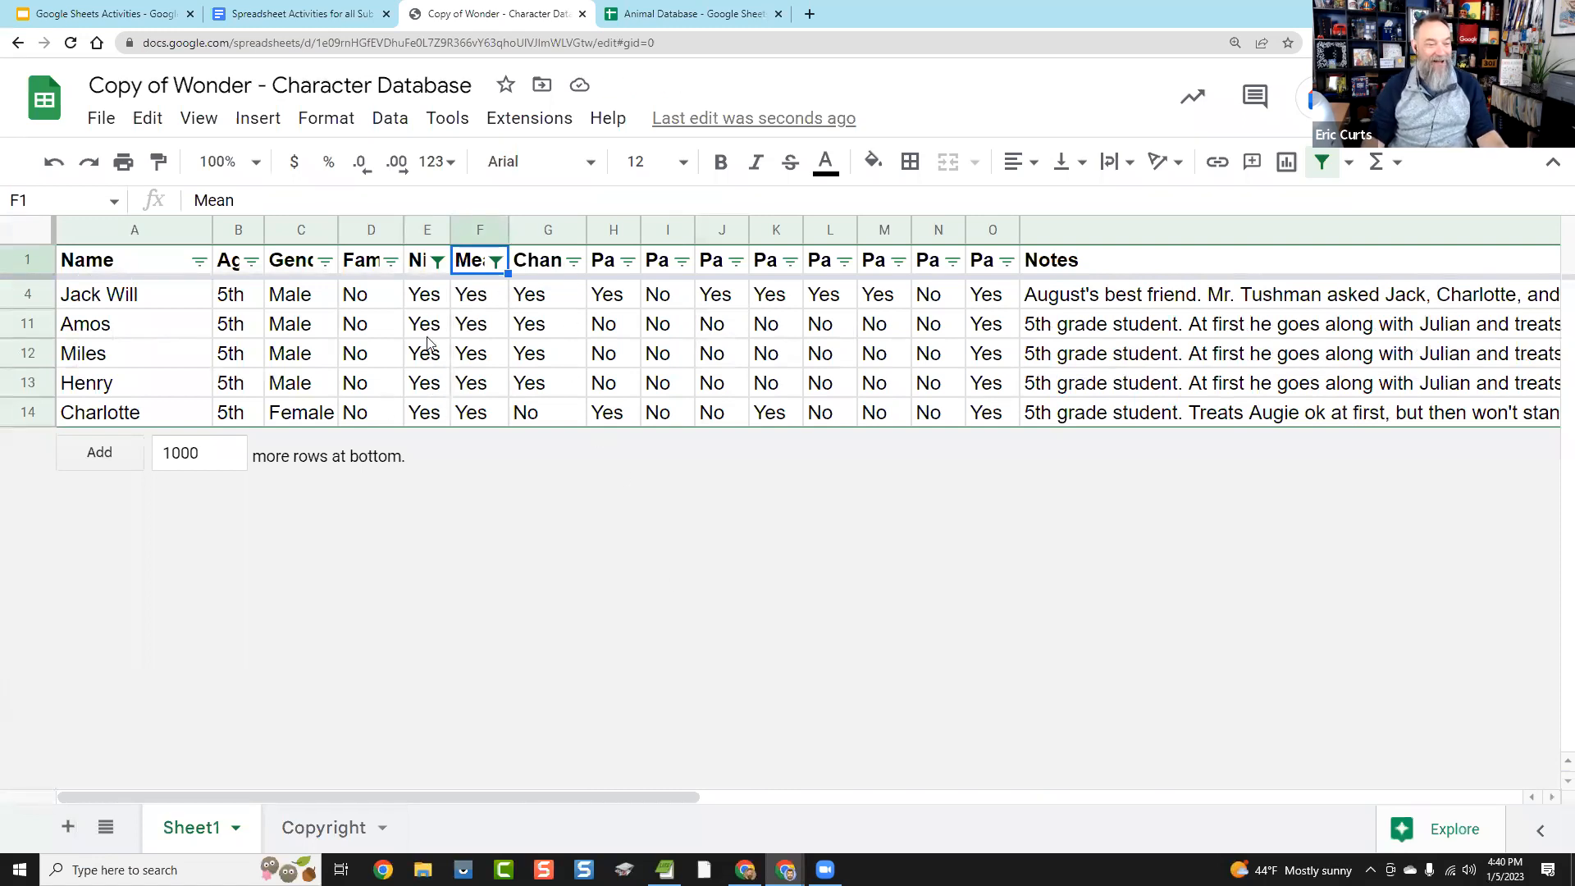
pyautogui.moveTo(428, 297); pyautogui.dragTo(466, 418)
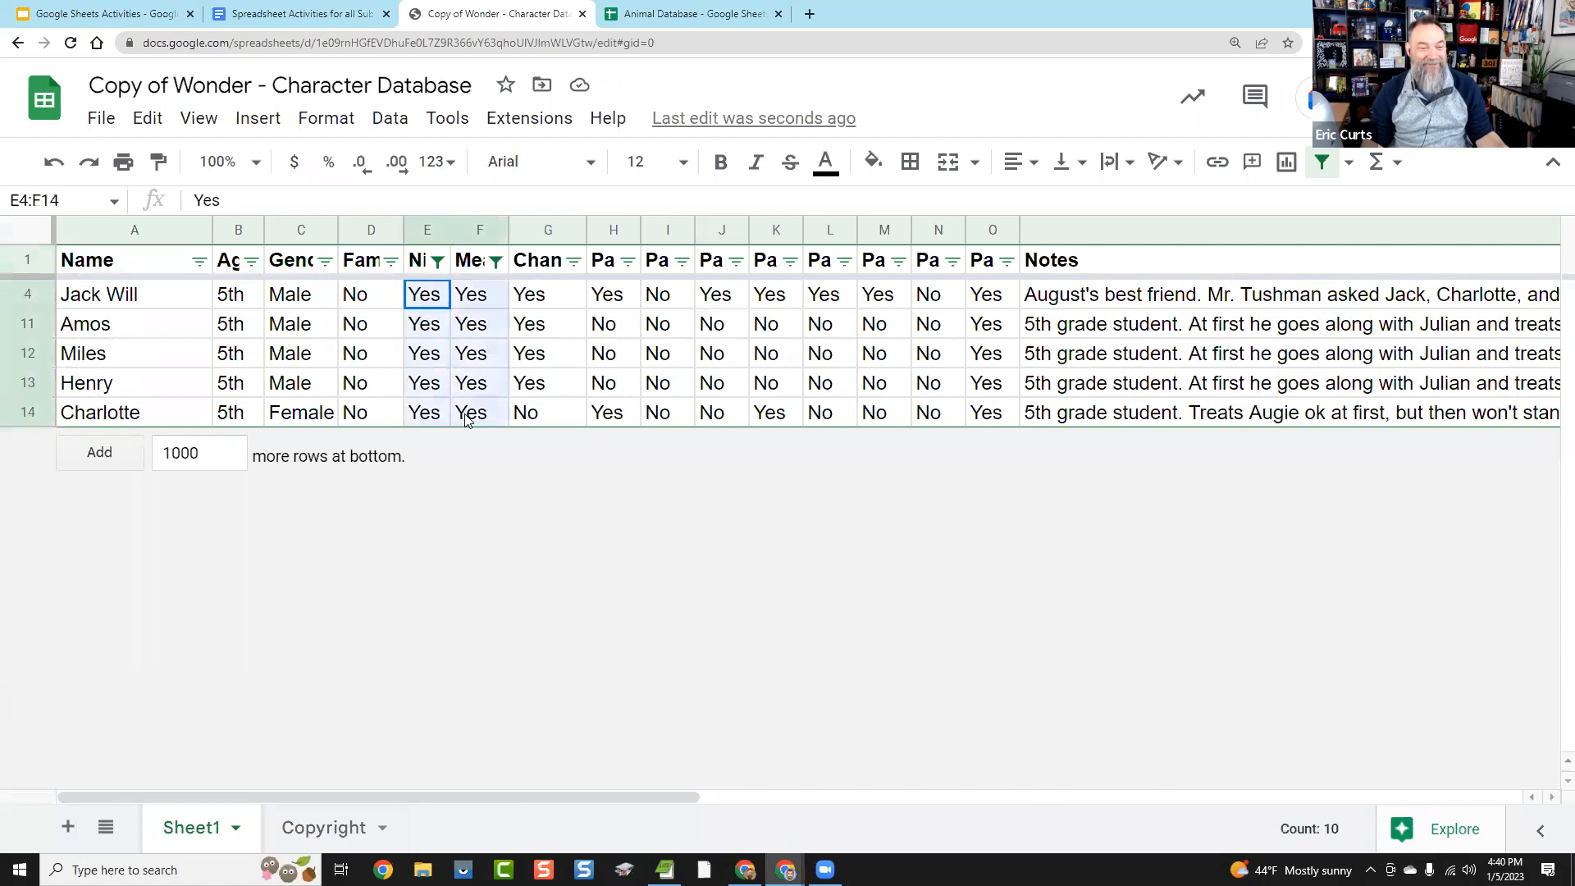
pyautogui.click(577, 577)
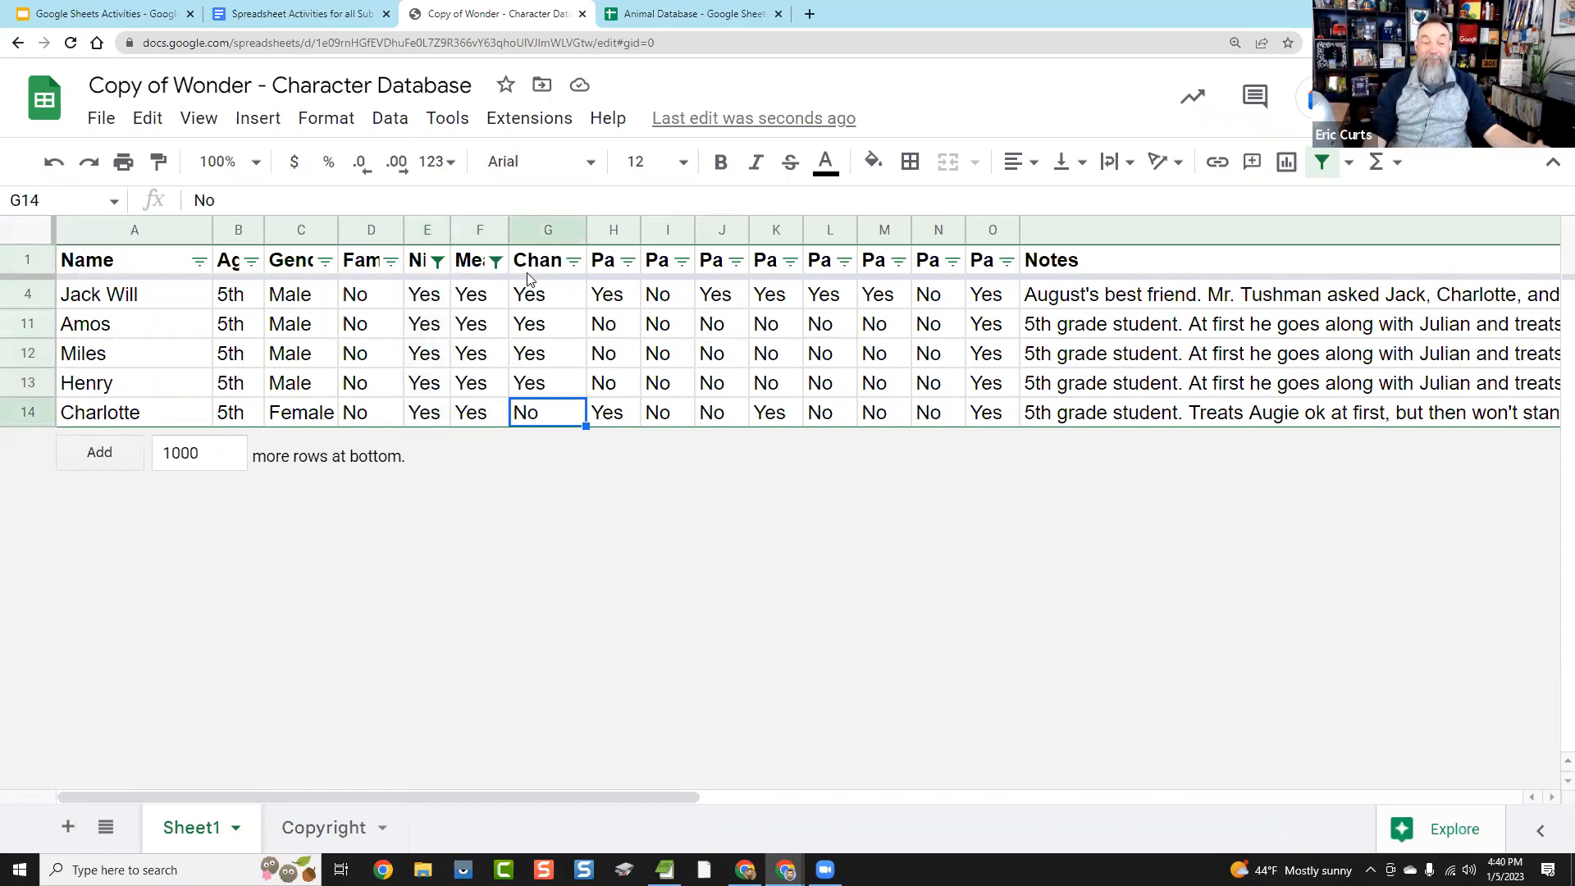
# Step: Reset the Nice filter to Select all, leaving only the Mean Yes filter active
pyautogui.click(438, 260)
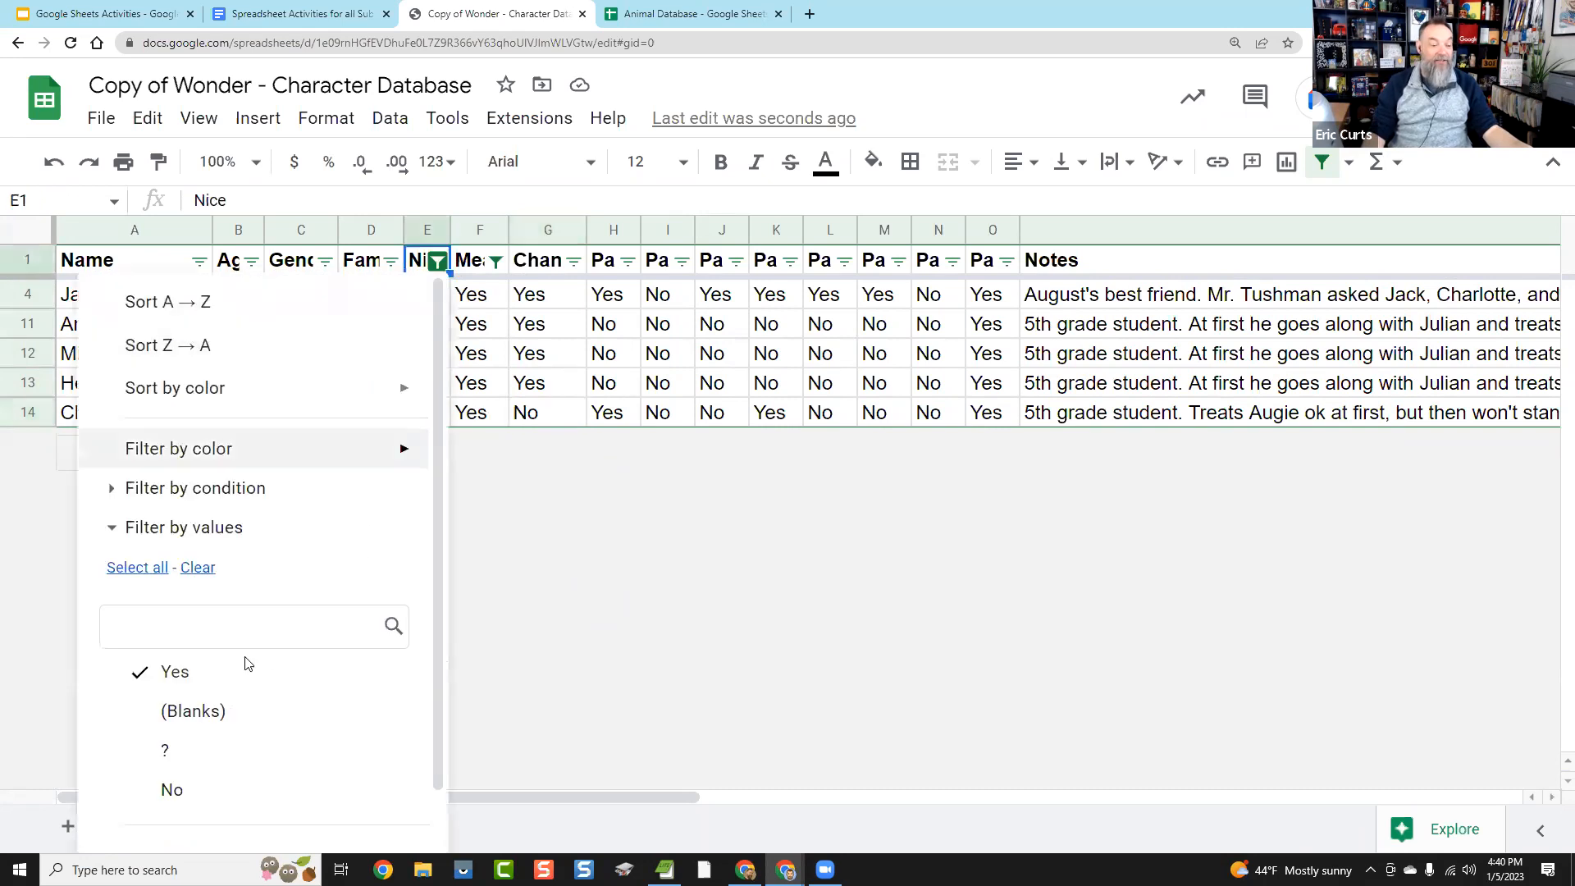
pyautogui.click(161, 578)
pyautogui.scroll(-1, 366, 700)
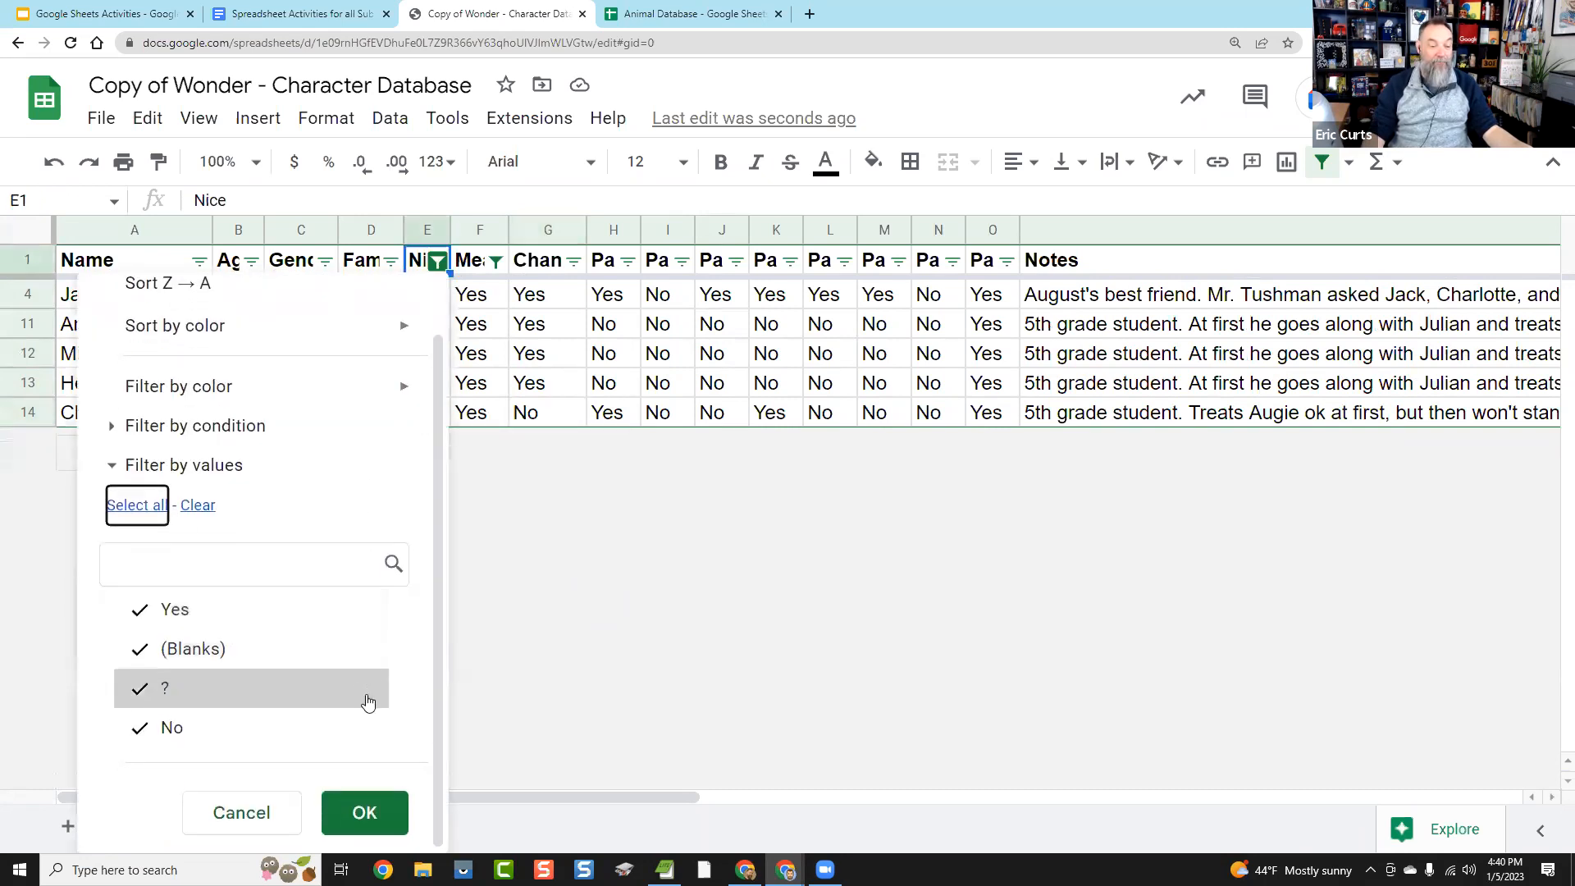
pyautogui.click(384, 818)
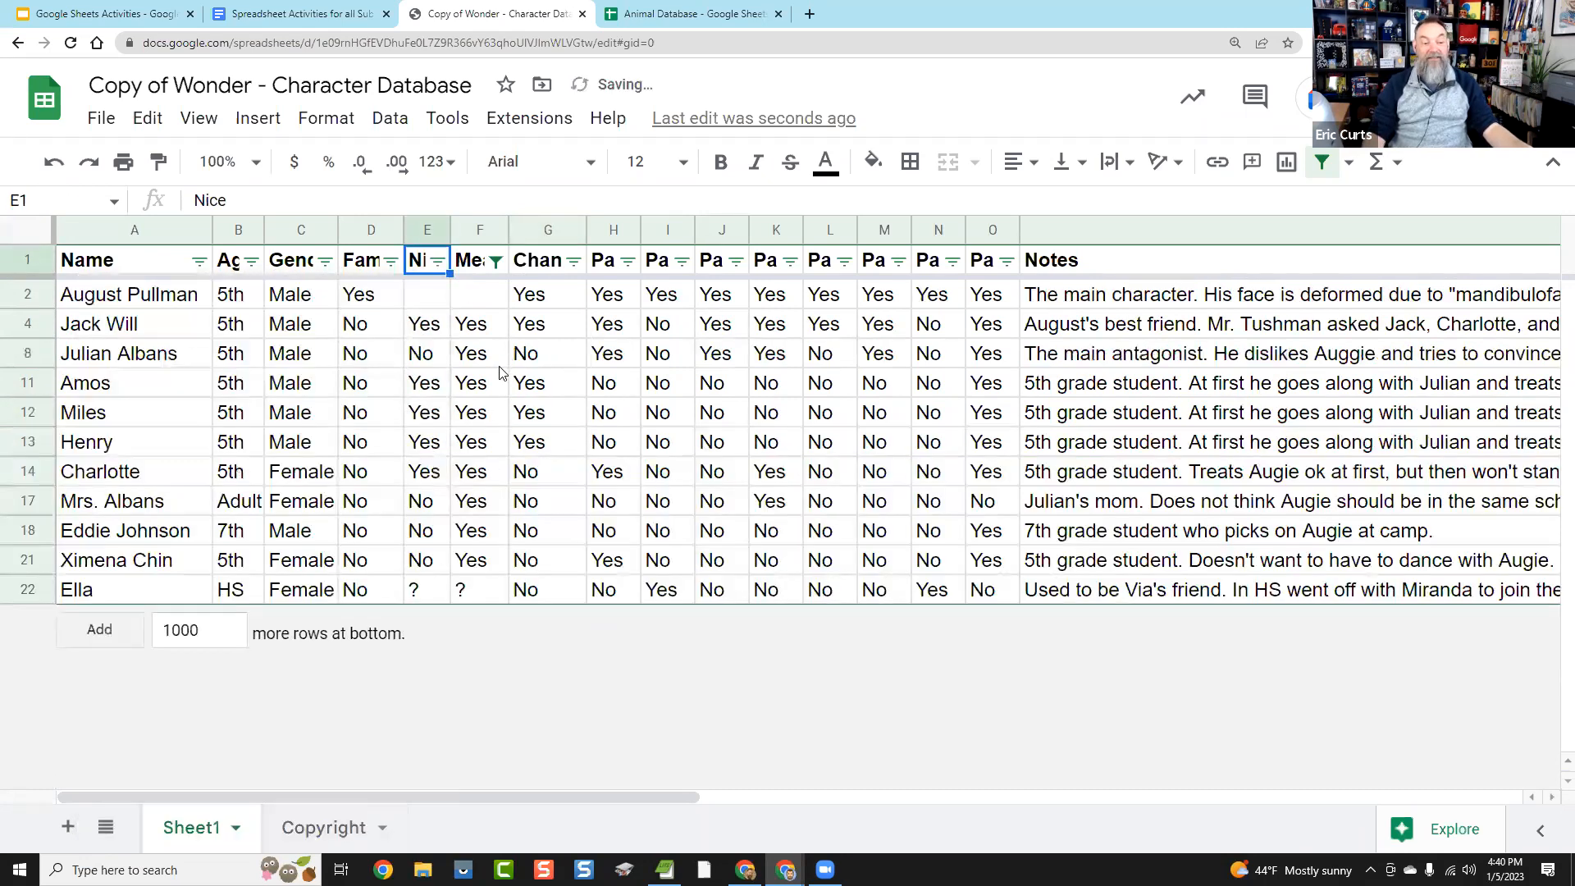
pyautogui.click(251, 260)
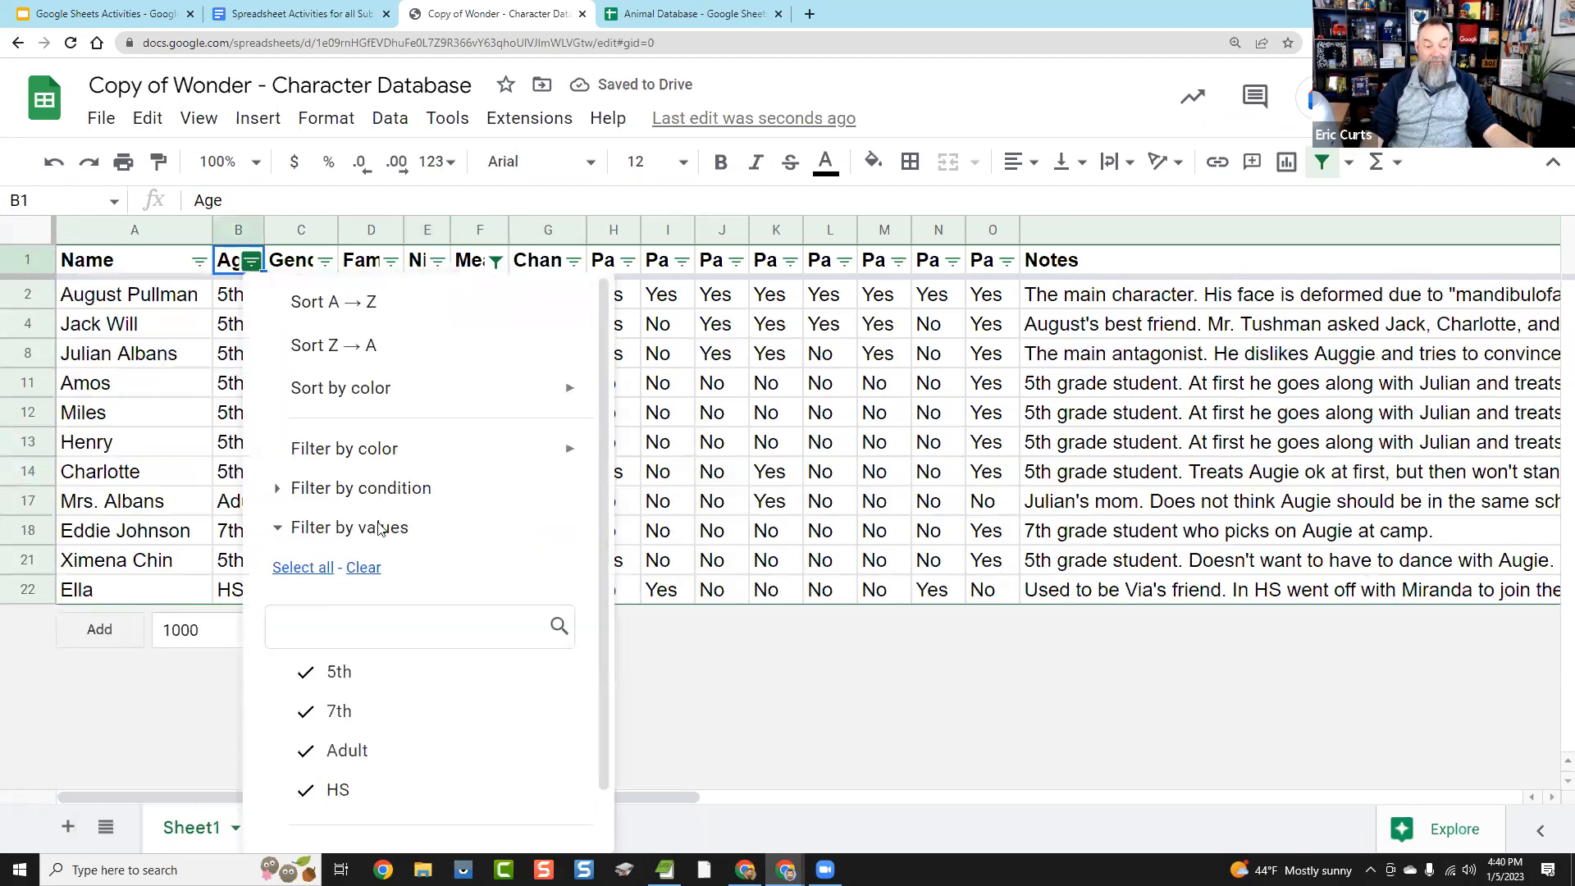
# Step: Exclude 5th and 7th graders from the Age filter, leaving only Mrs. Albans in row 17
pyautogui.scroll(-1, 399, 687)
pyautogui.click(348, 619)
pyautogui.click(349, 646)
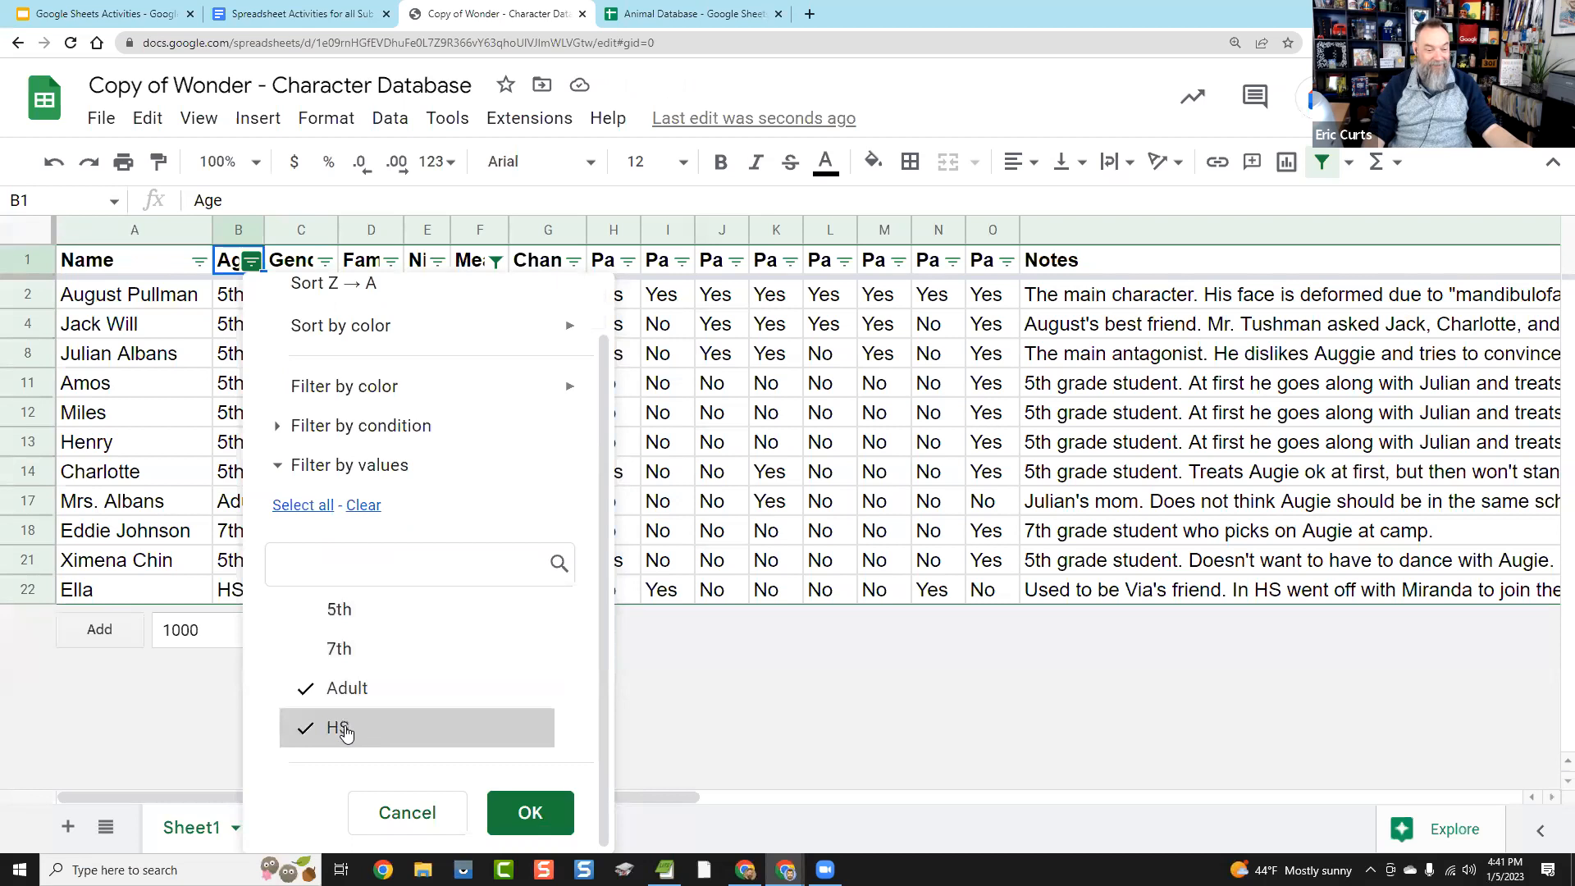
pyautogui.click(553, 815)
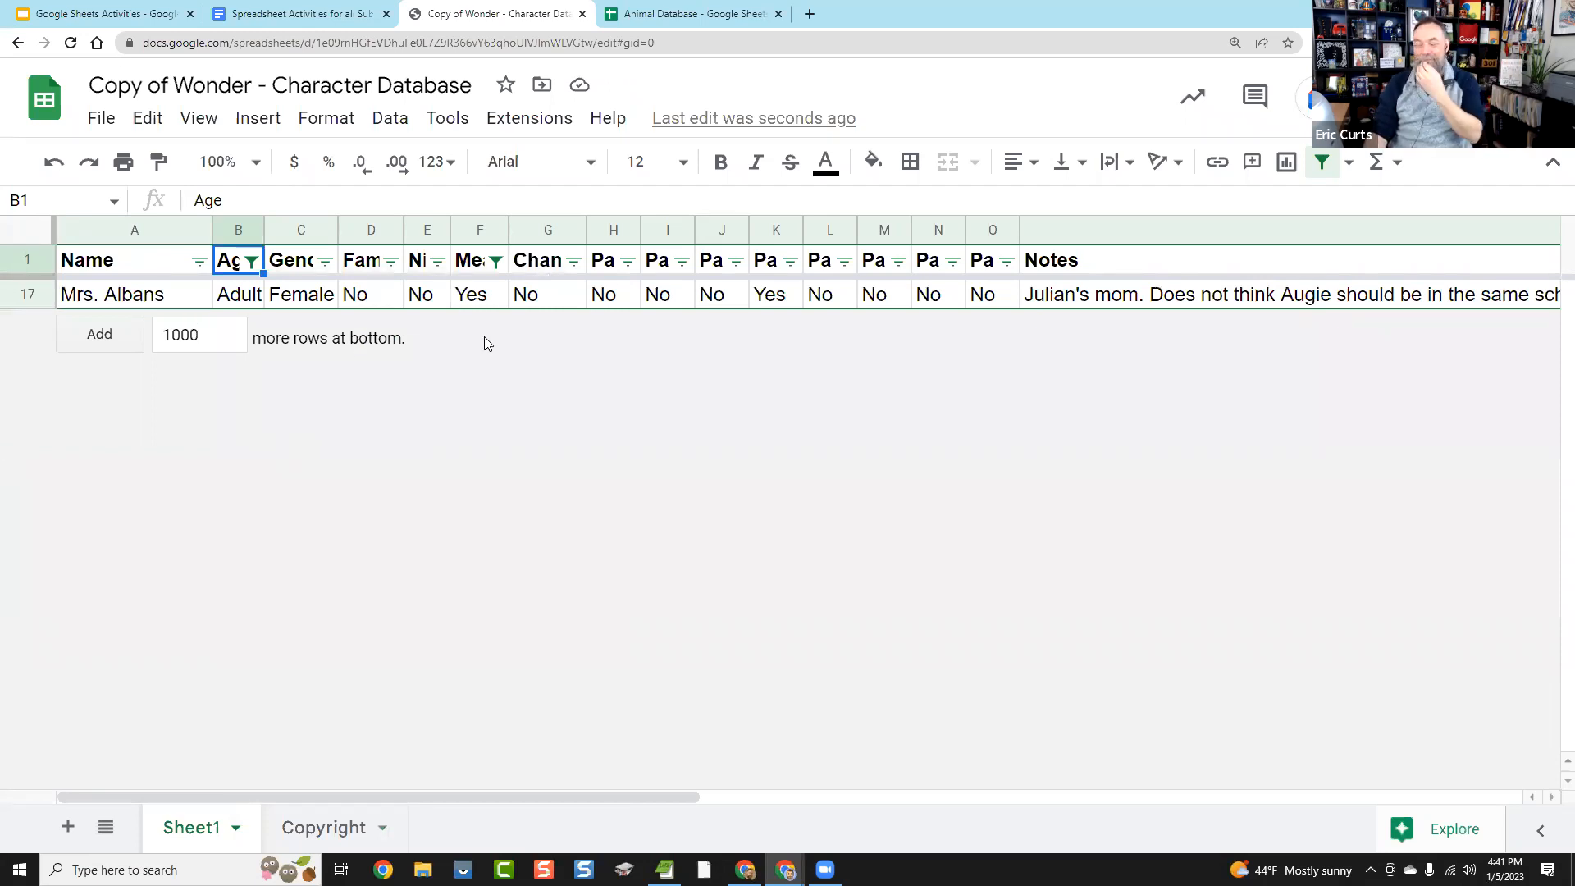
# Step: Remove the filter from the Wonder table and close both database spreadsheet tabs
pyautogui.click(390, 119)
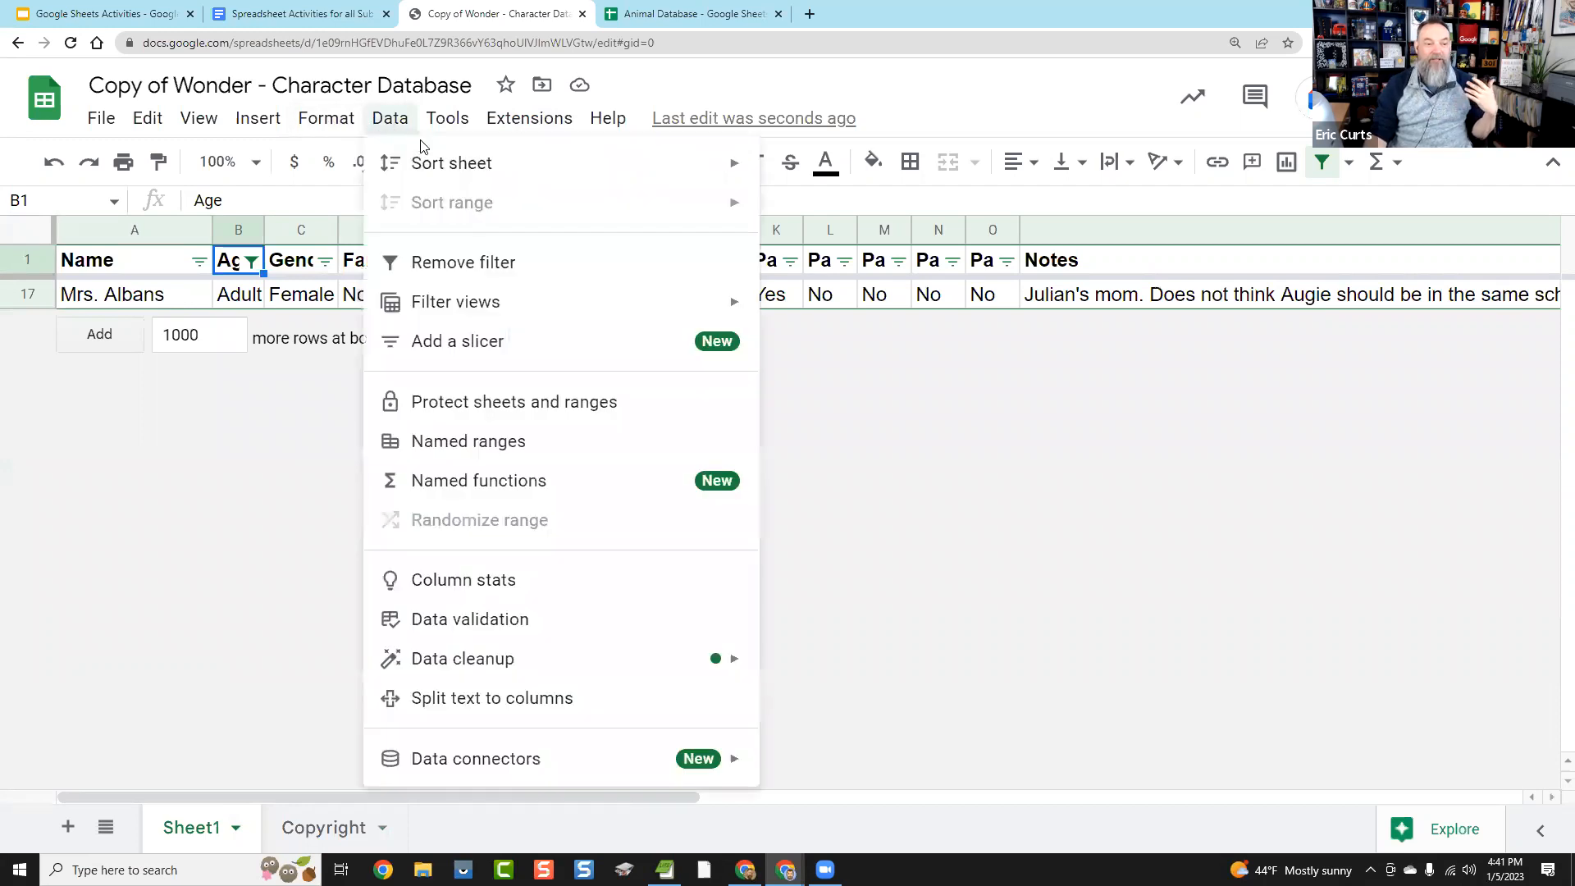
pyautogui.click(464, 262)
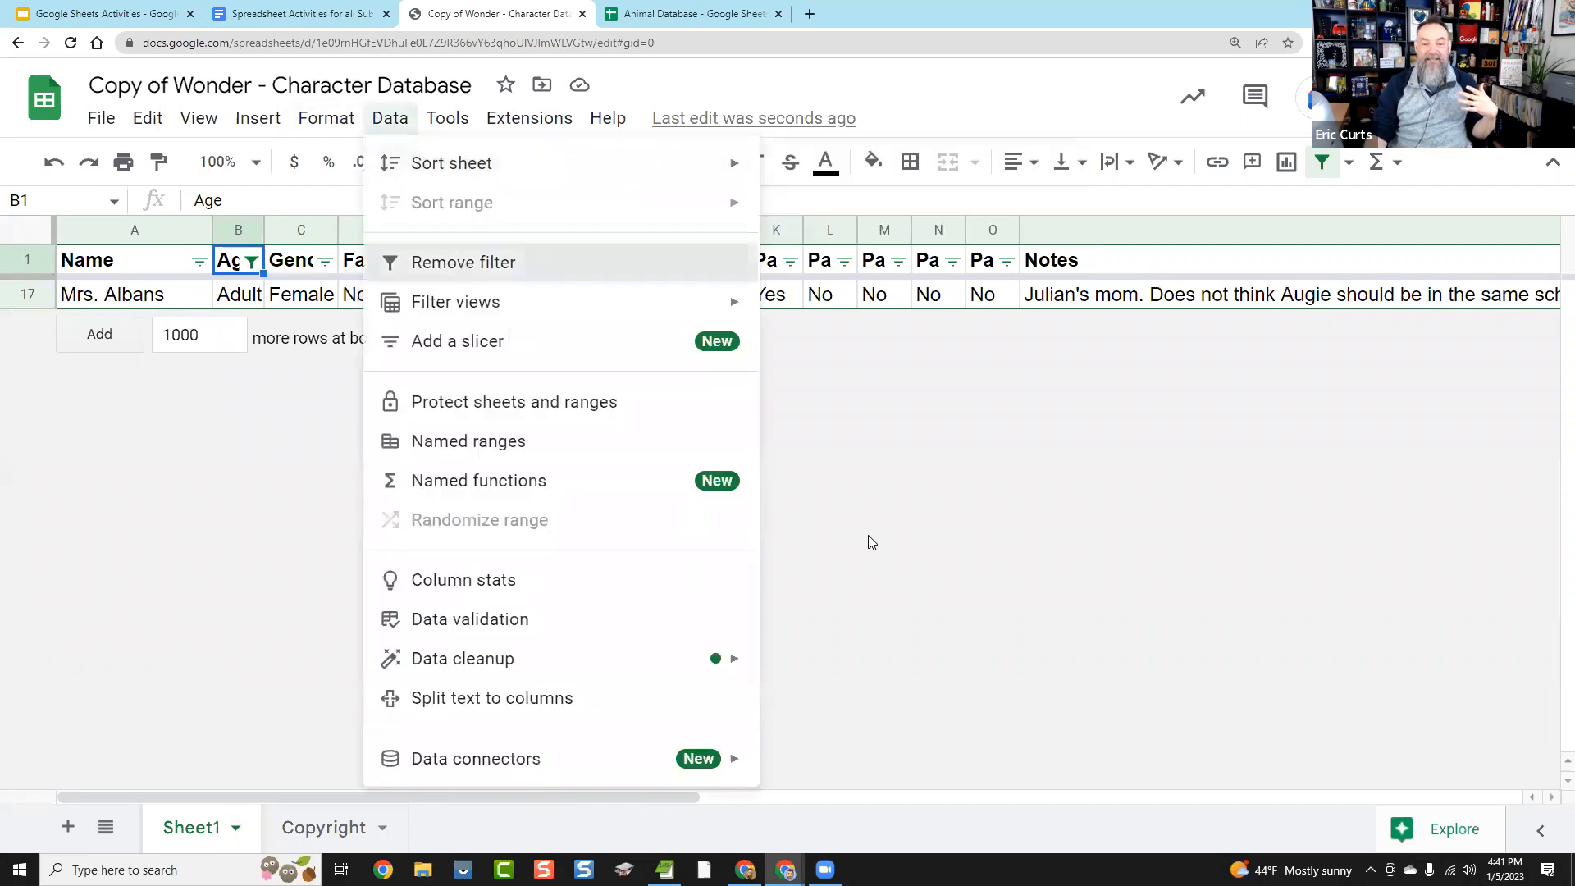
pyautogui.click(849, 541)
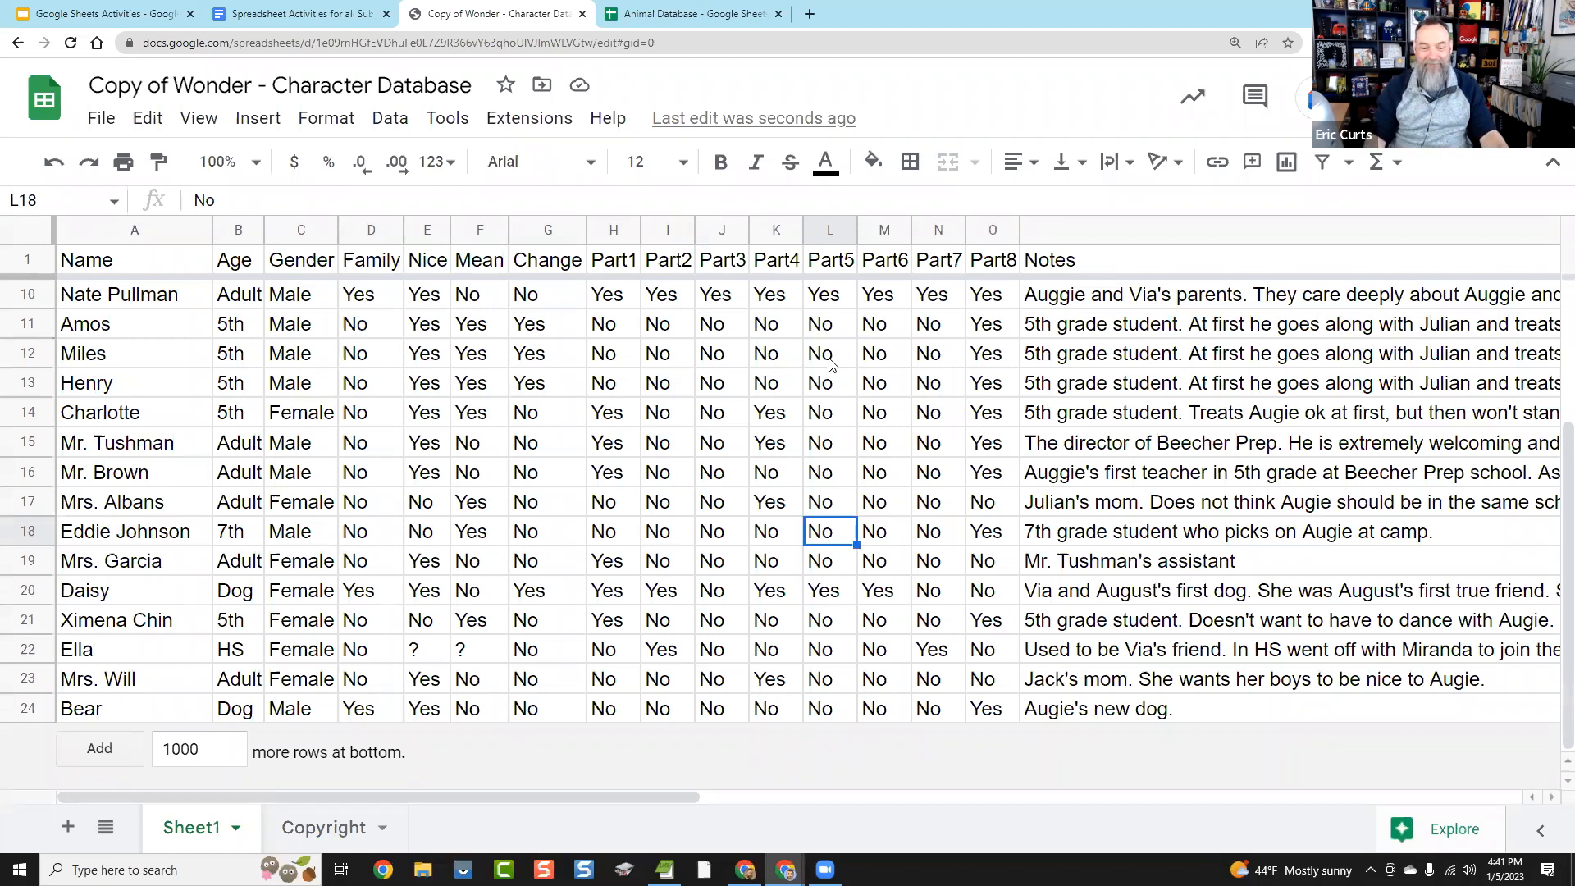
pyautogui.click(582, 14)
pyautogui.click(582, 14)
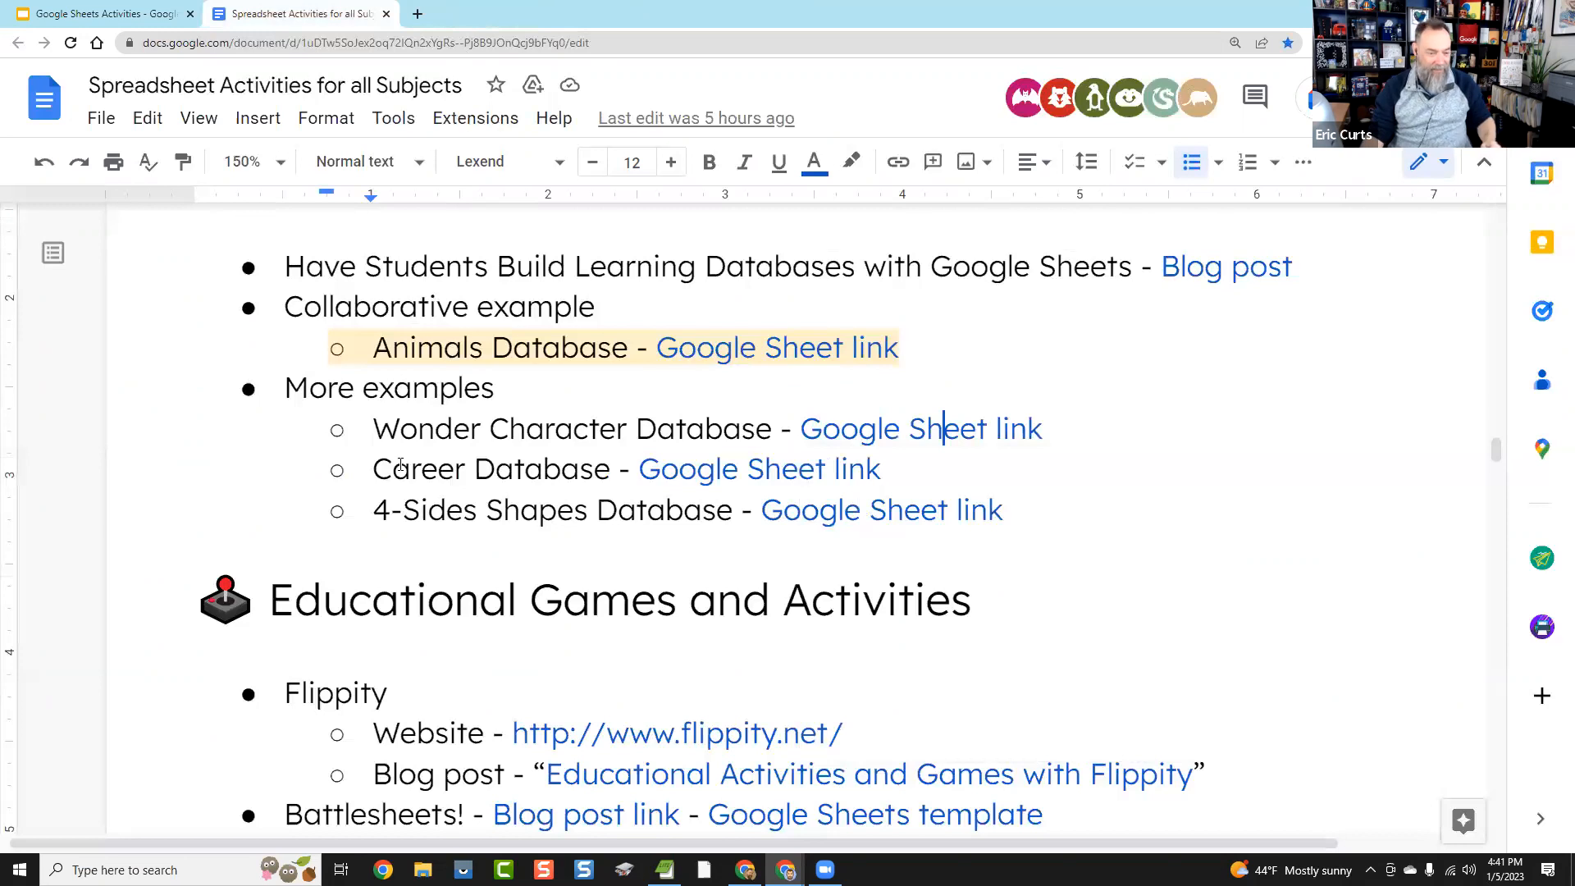
# Step: Reset the document zoom to 100% and advance the slideshow to the Educational Games slide
pyautogui.hotkey('ctrl', '0')
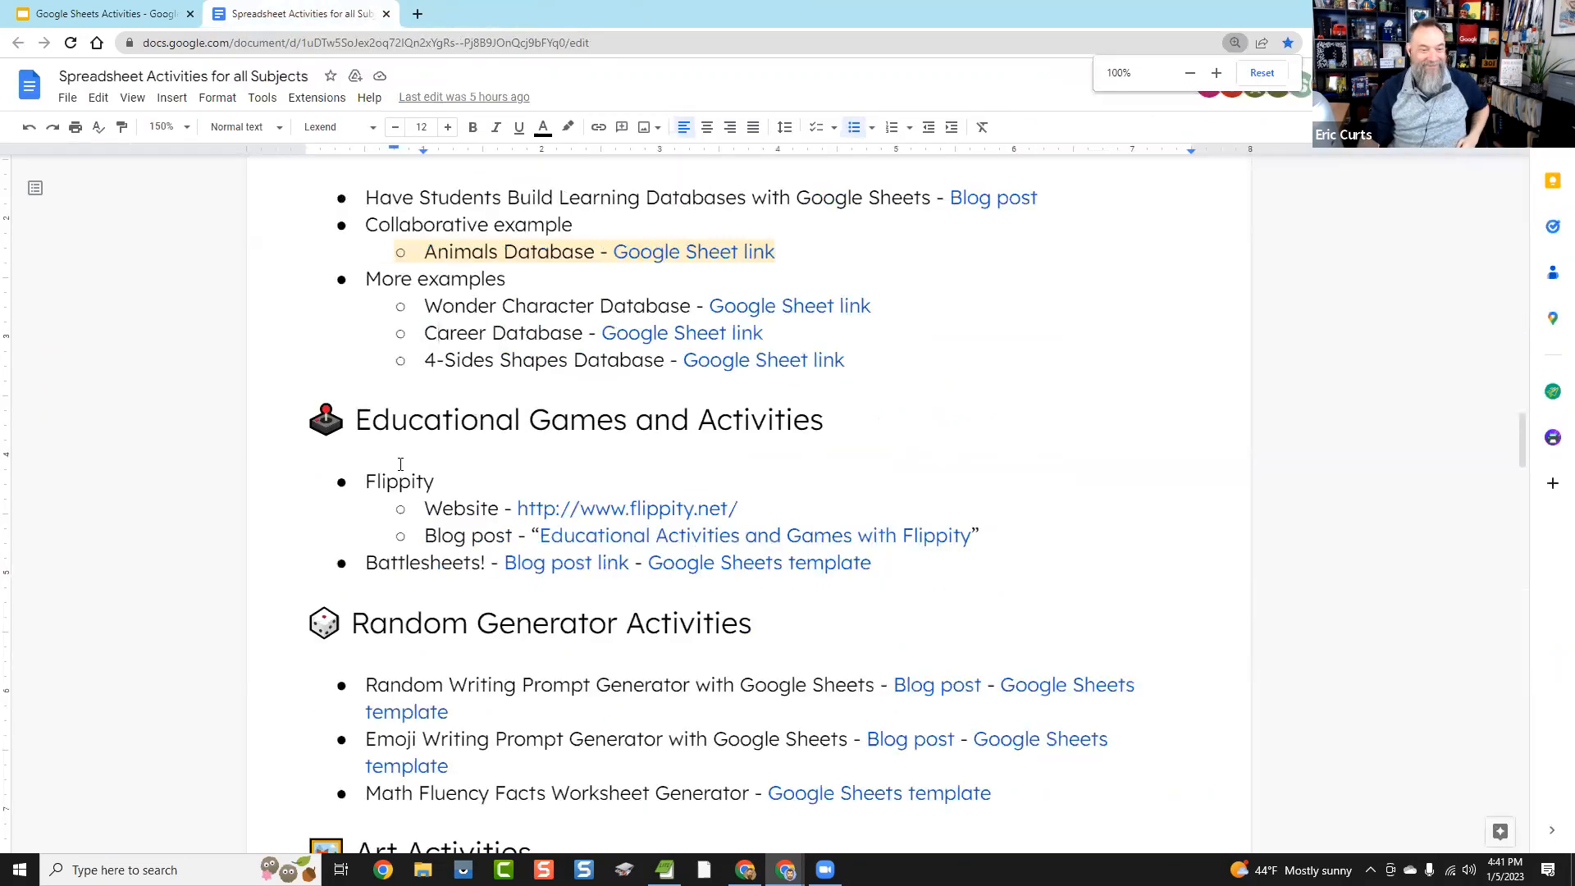
pyautogui.click(136, 14)
pyautogui.press('Right')
pyautogui.press('Right')
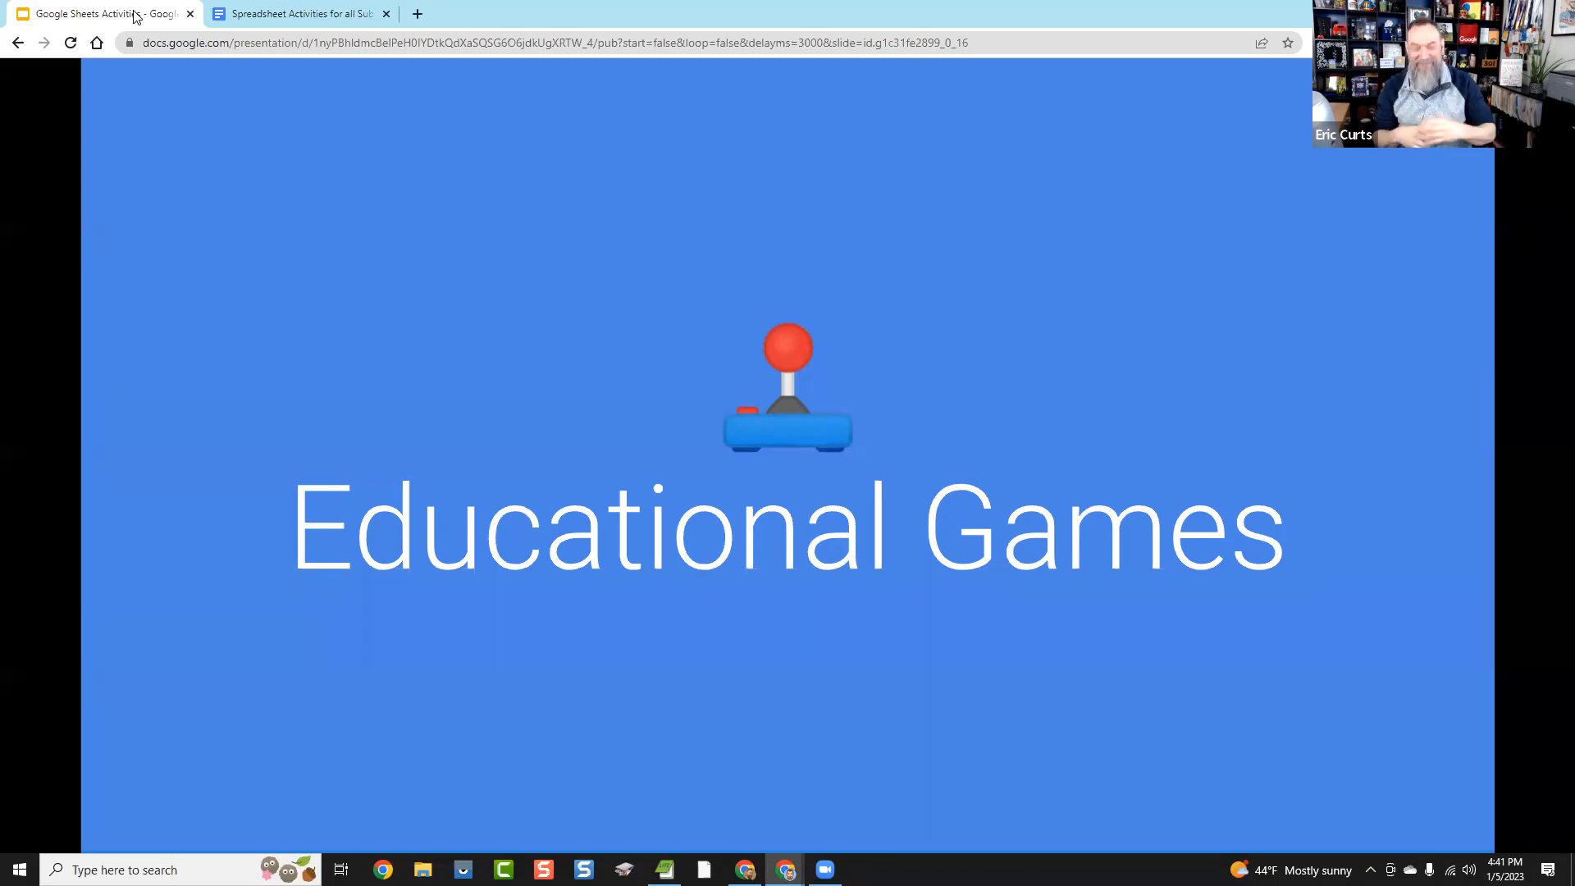
# Step: Advance through the Flippity introduction and templates slides, then return to the Spreadsheet Activities document
pyautogui.press('Right')
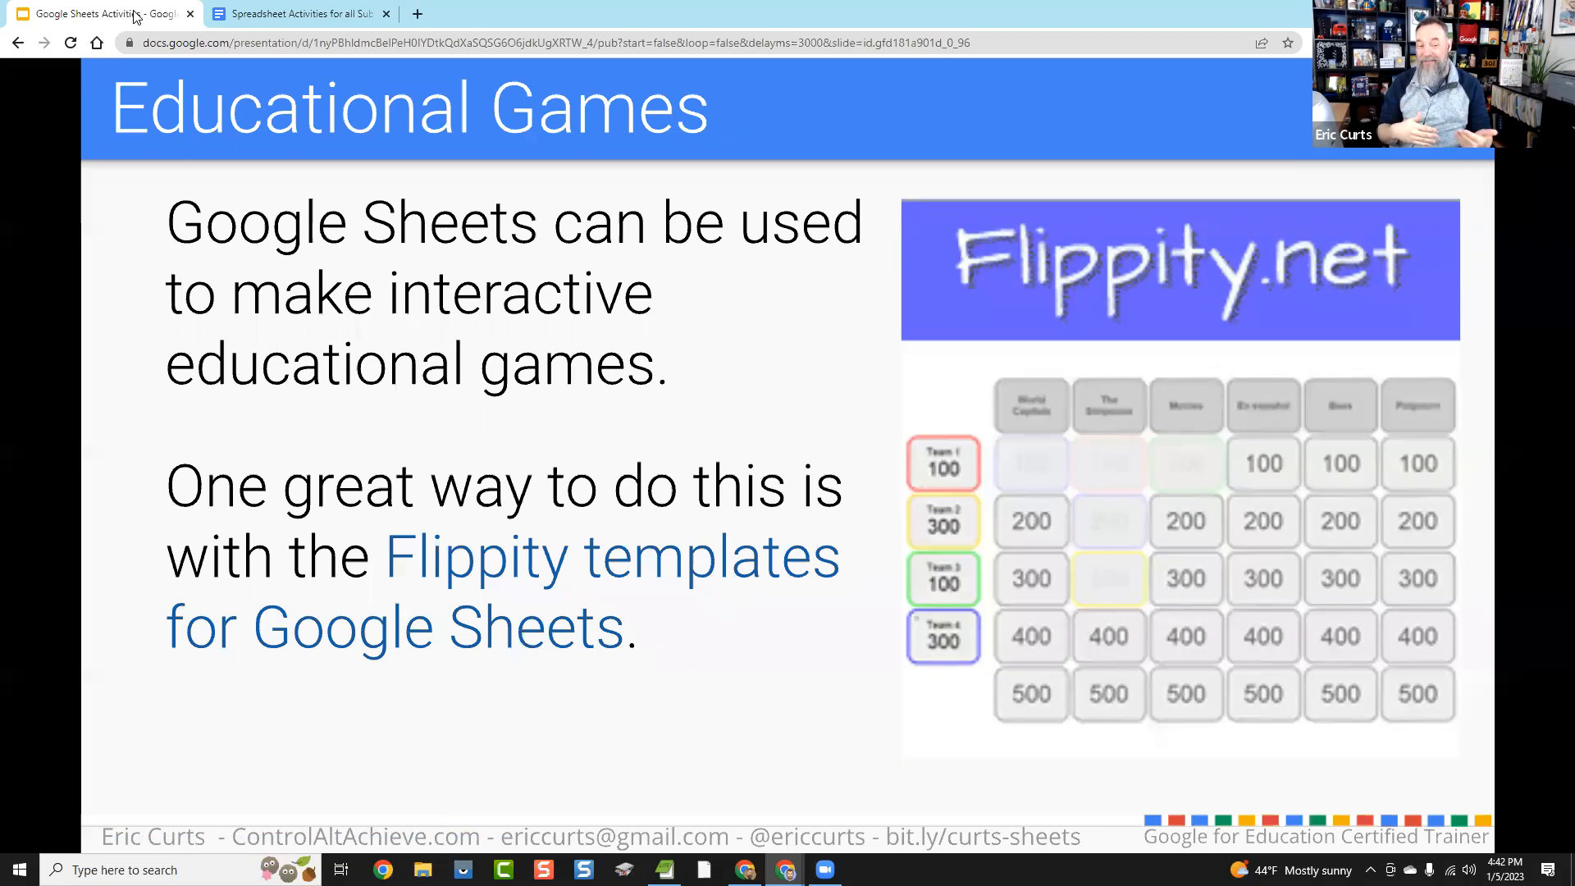
pyautogui.press('Right')
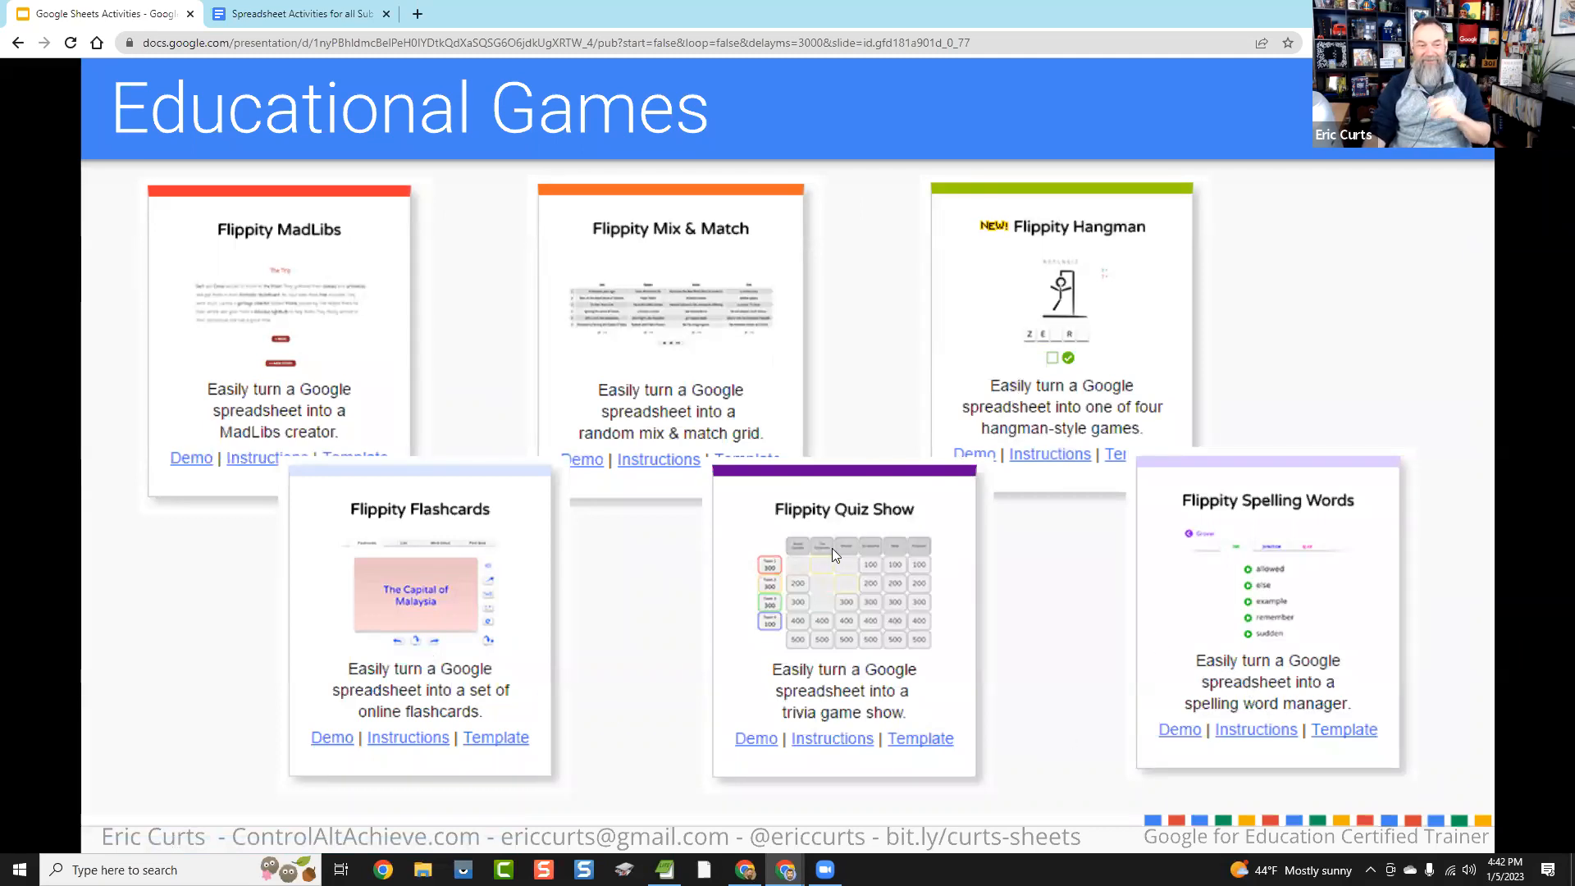
pyautogui.click(260, 18)
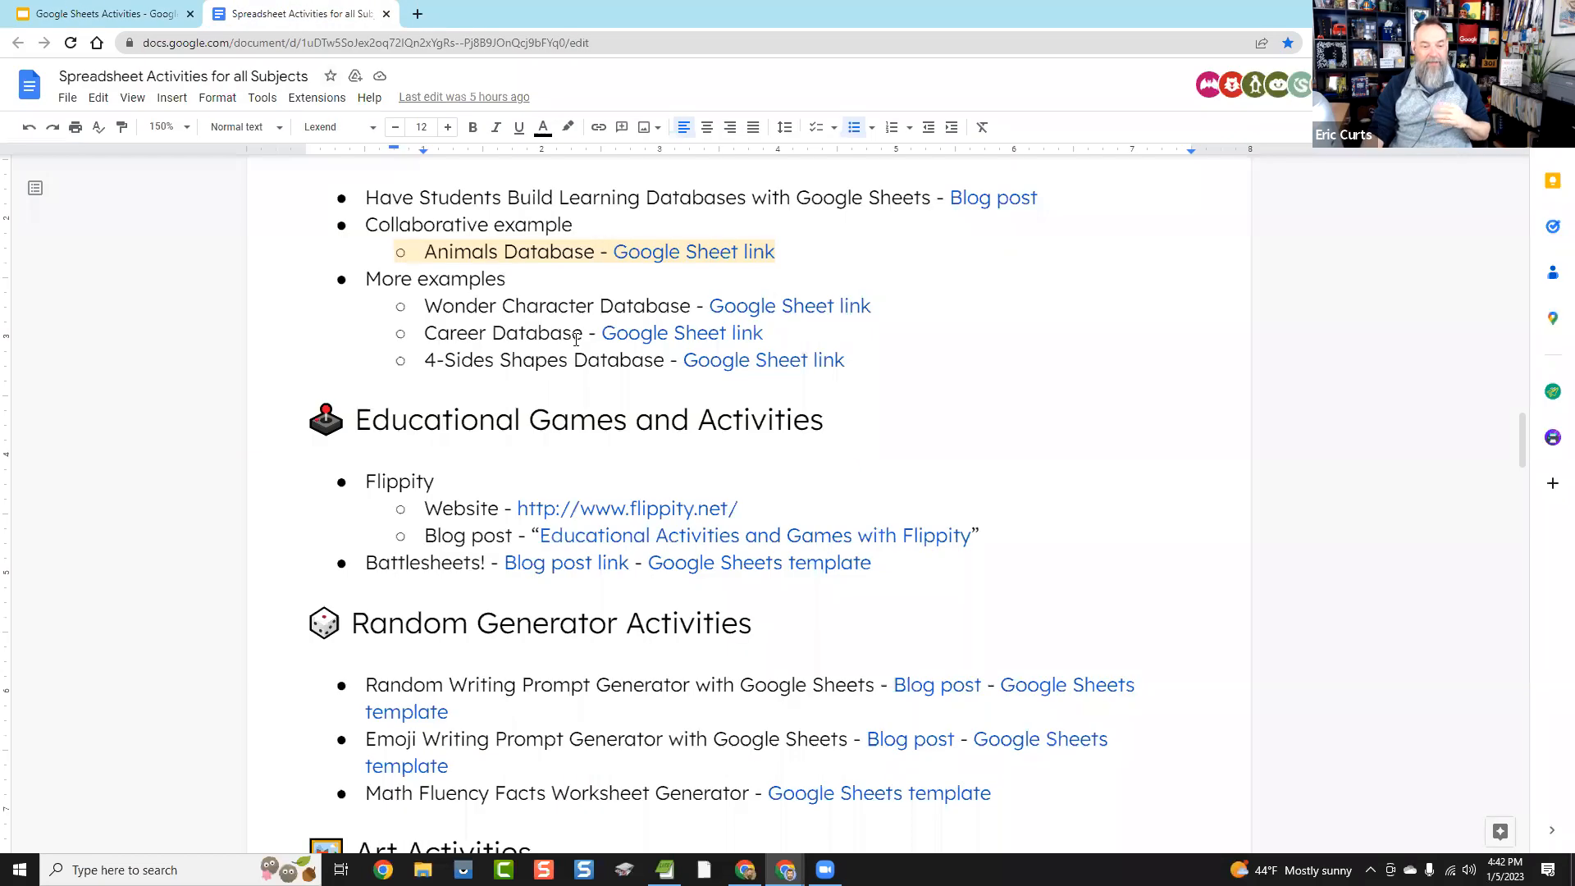
pyautogui.scroll(-1, 625, 369)
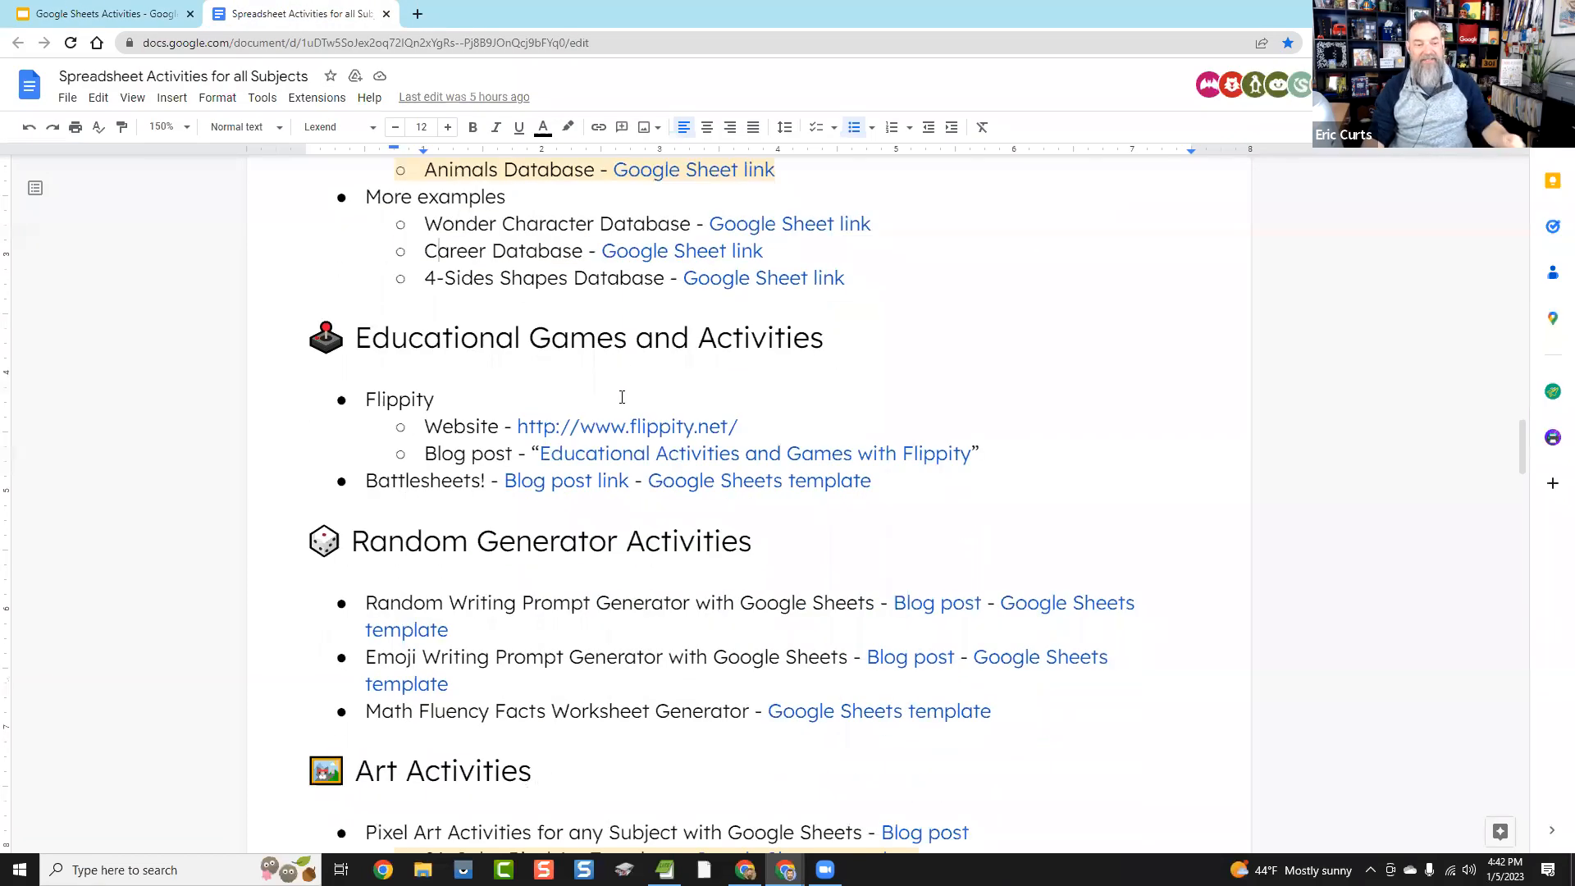
pyautogui.scroll(5, 558, 369)
pyautogui.scroll(-4, 637, 508)
pyautogui.click(657, 508)
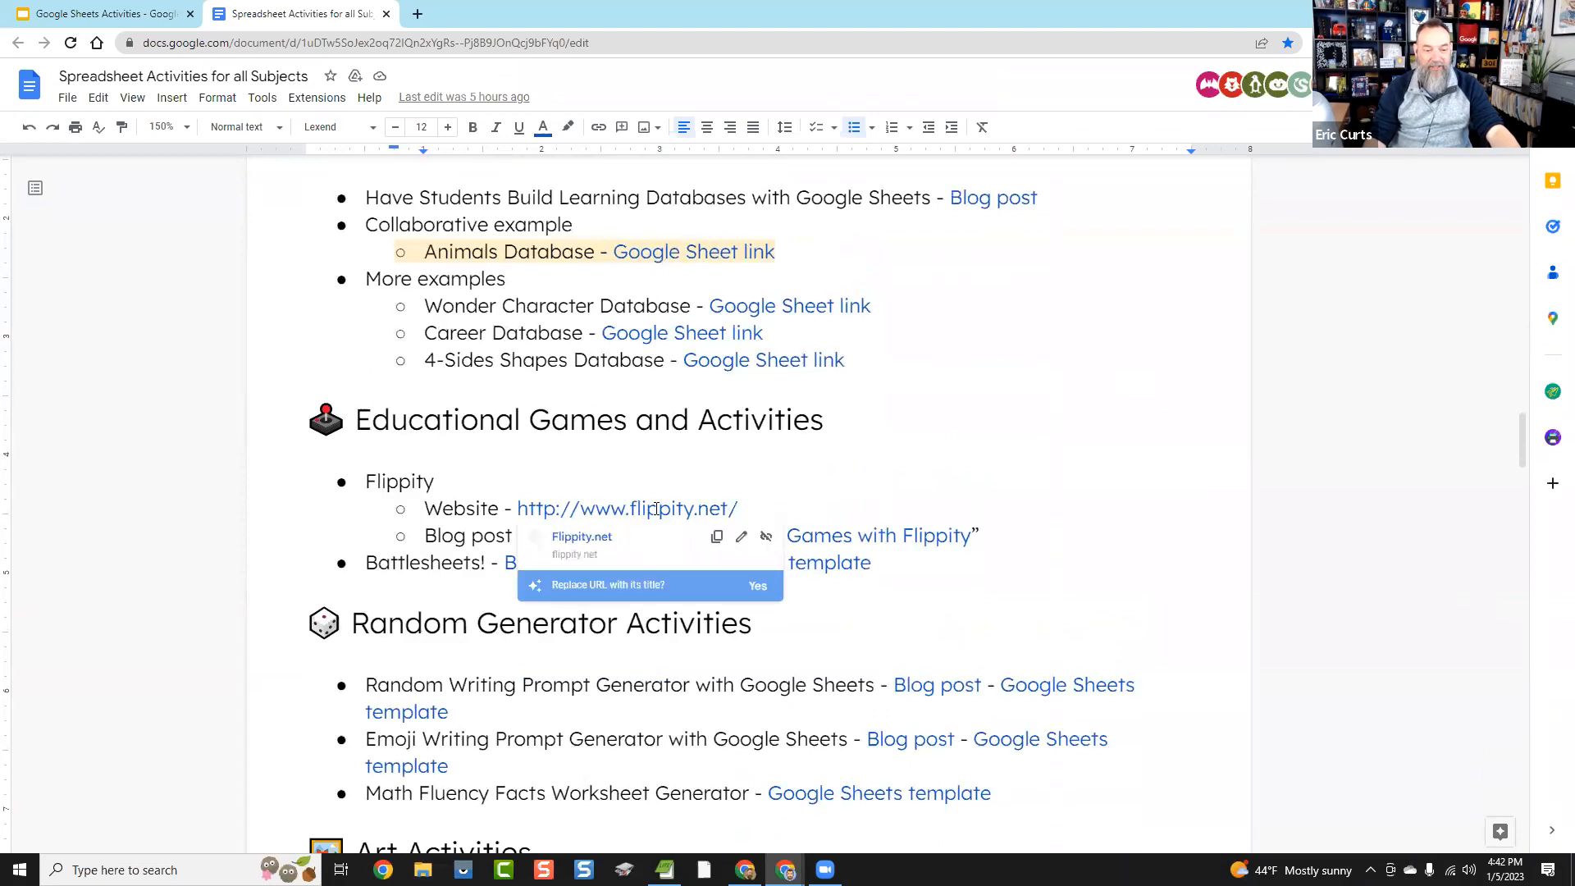
pyautogui.click(584, 537)
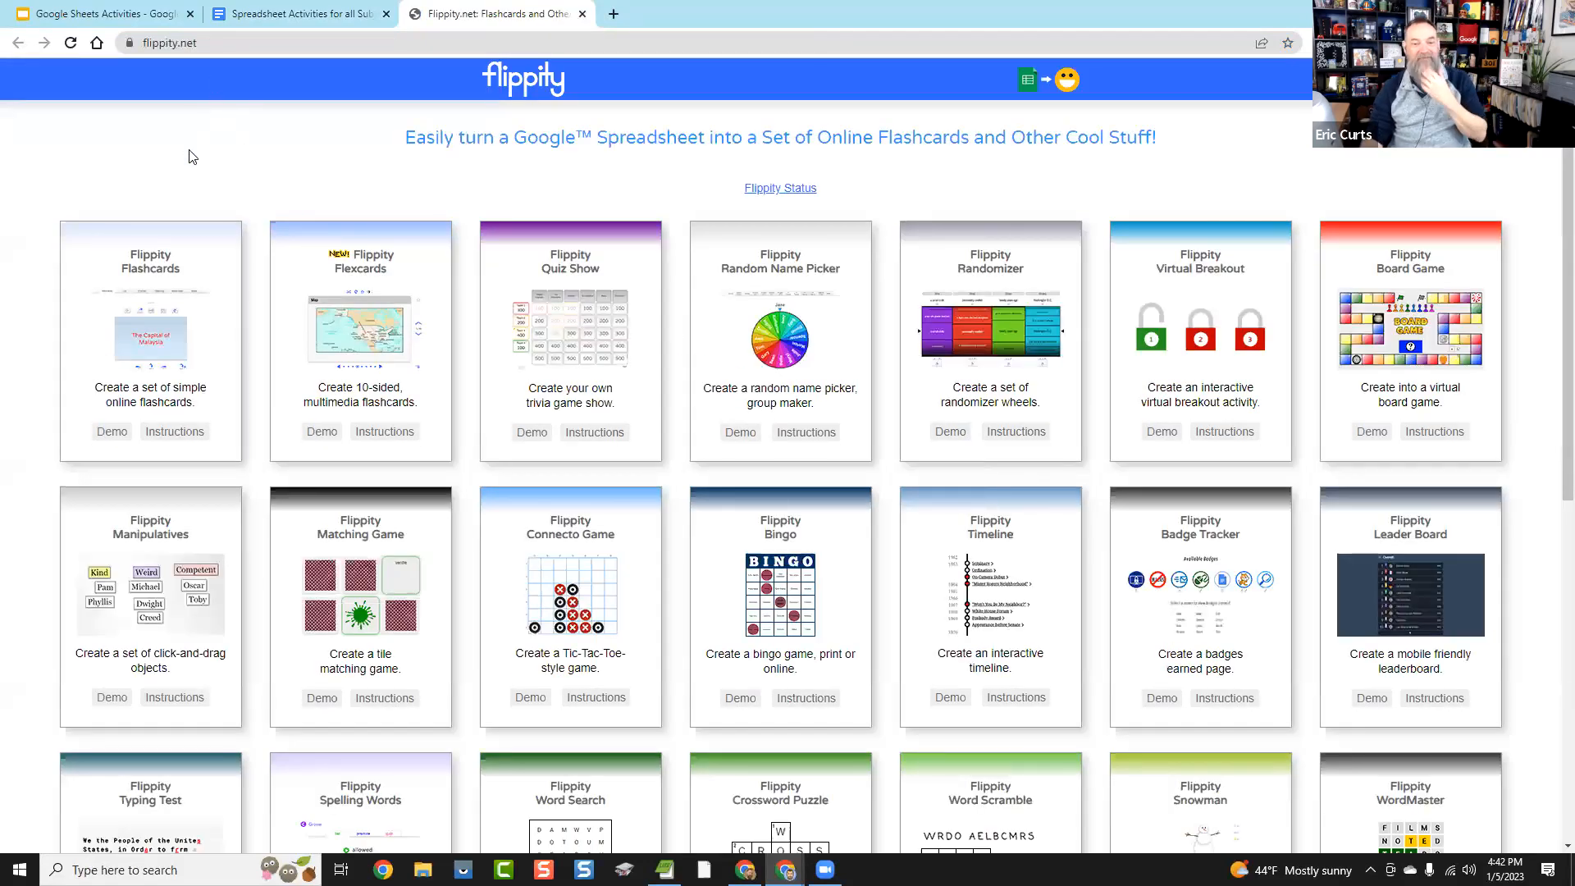
pyautogui.scroll(-7, 574, 402)
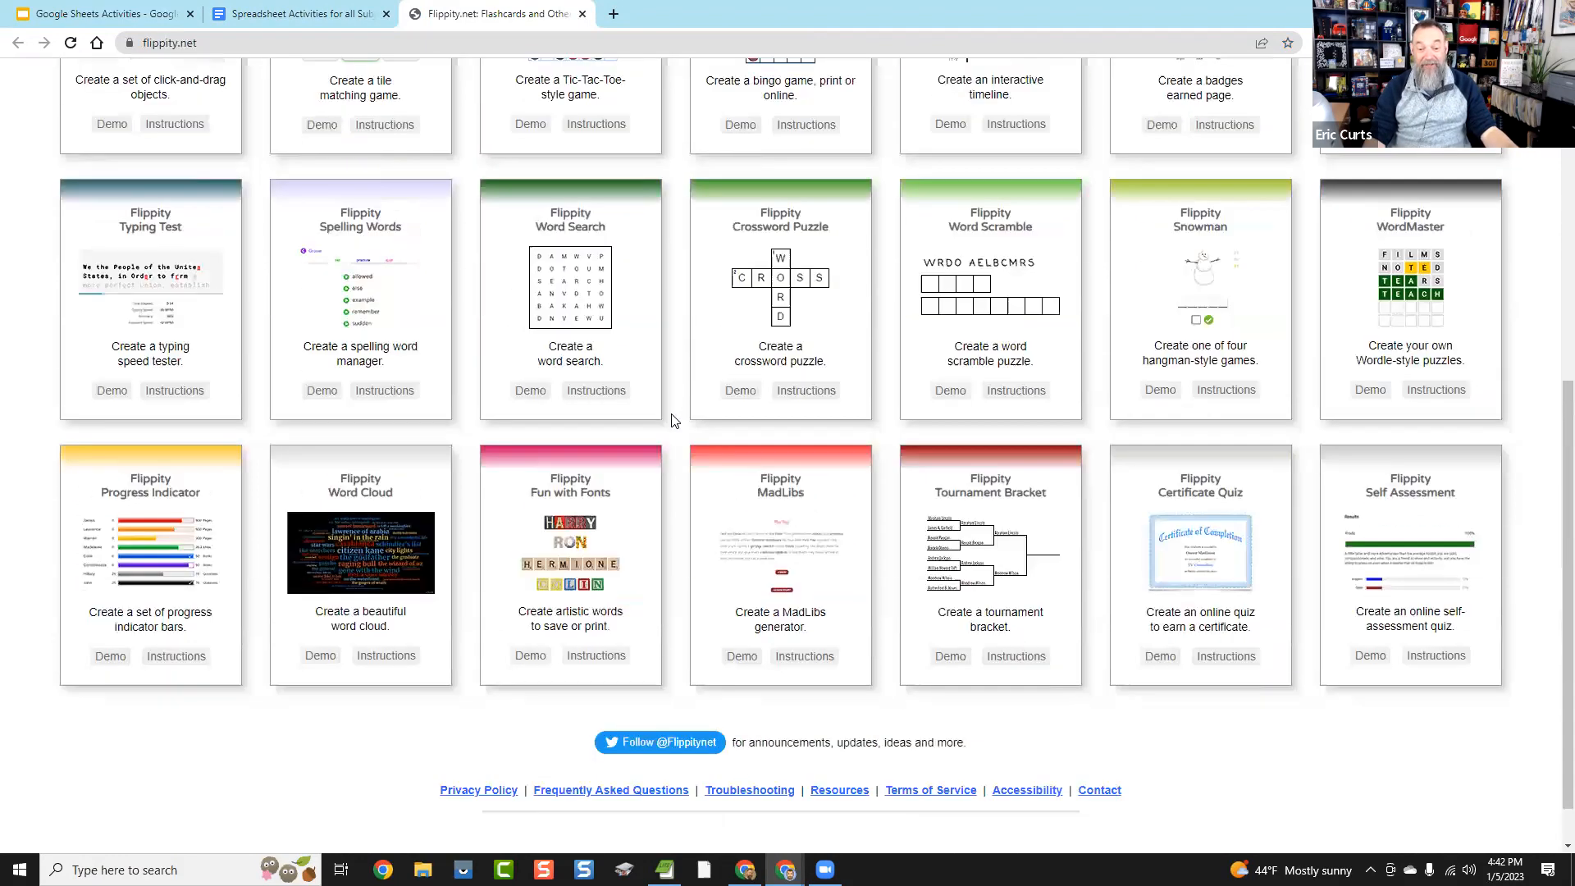
pyautogui.scroll(8, 674, 422)
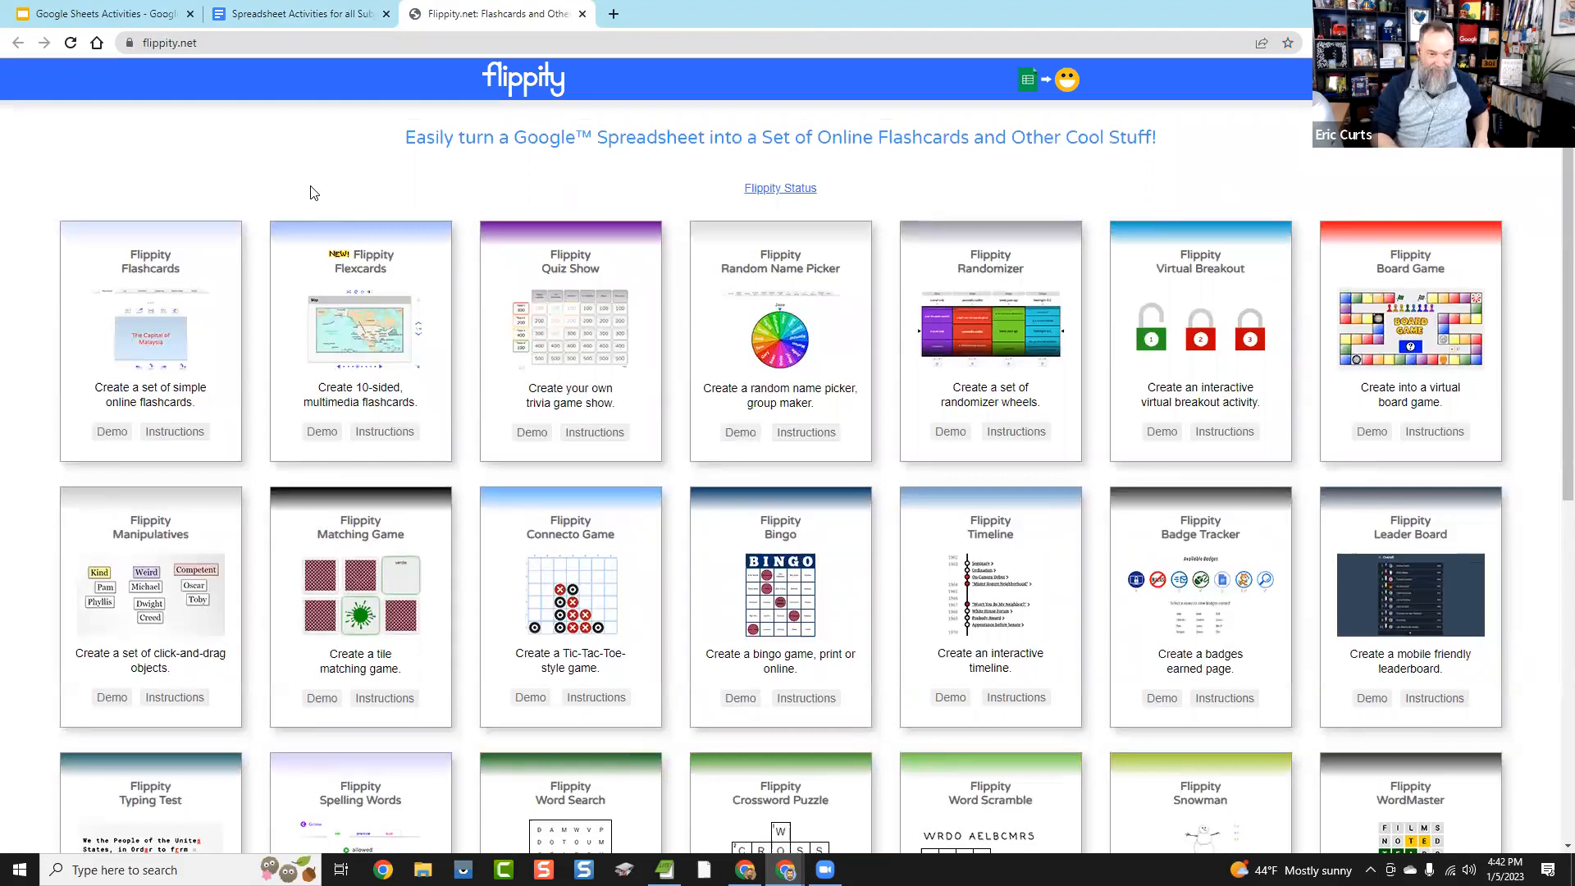
pyautogui.hotkey('ctrl', '+')
pyautogui.hotkey('ctrl', '+')
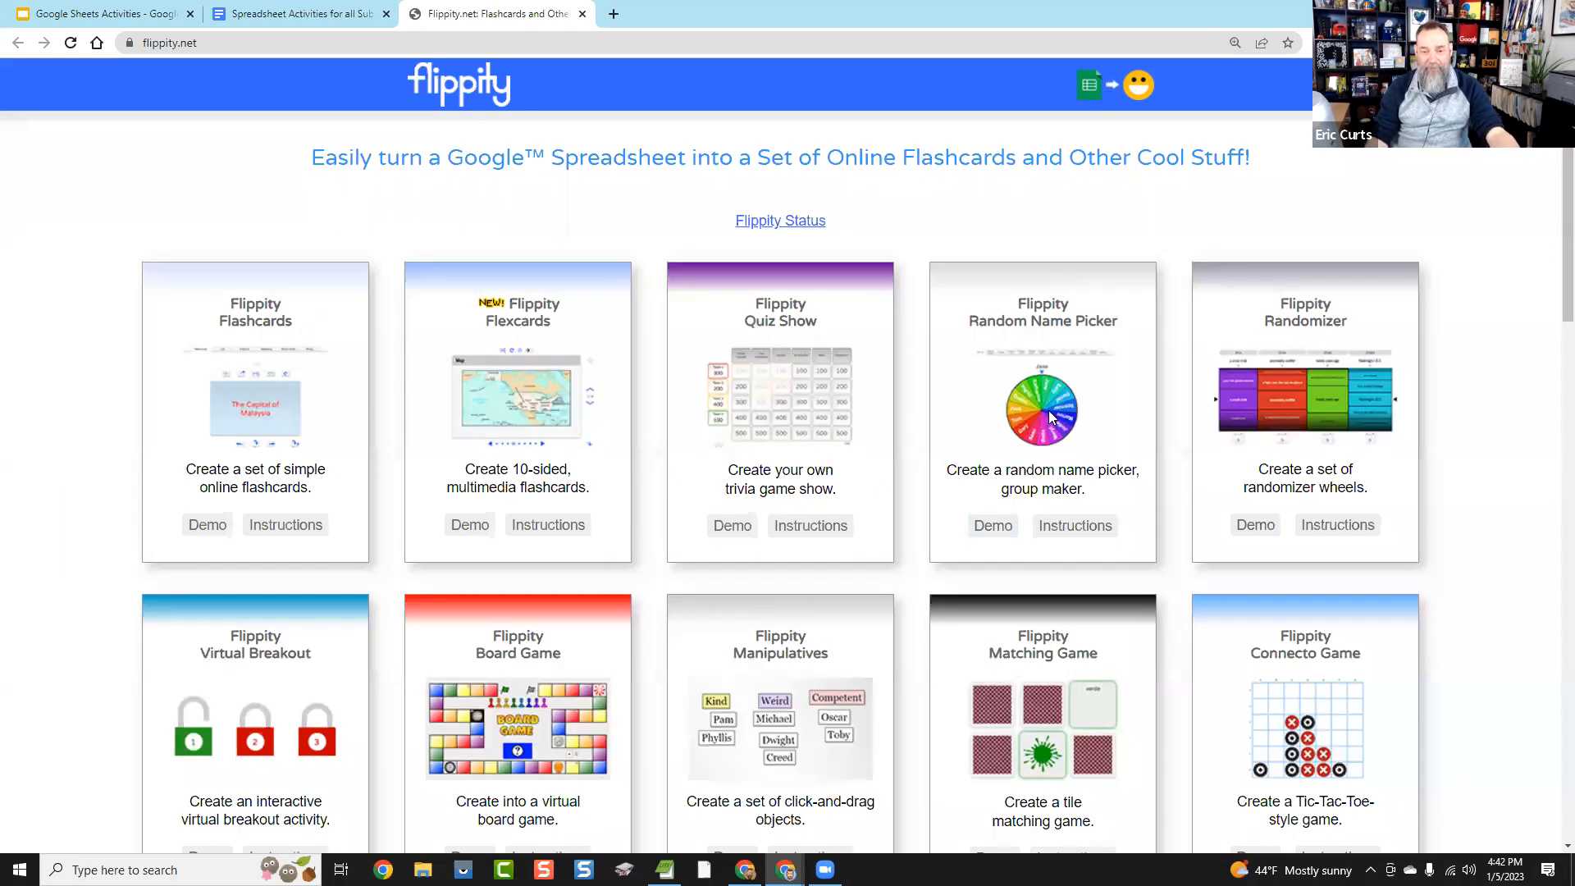
pyautogui.scroll(-3, 1048, 410)
pyautogui.scroll(-1, 1048, 414)
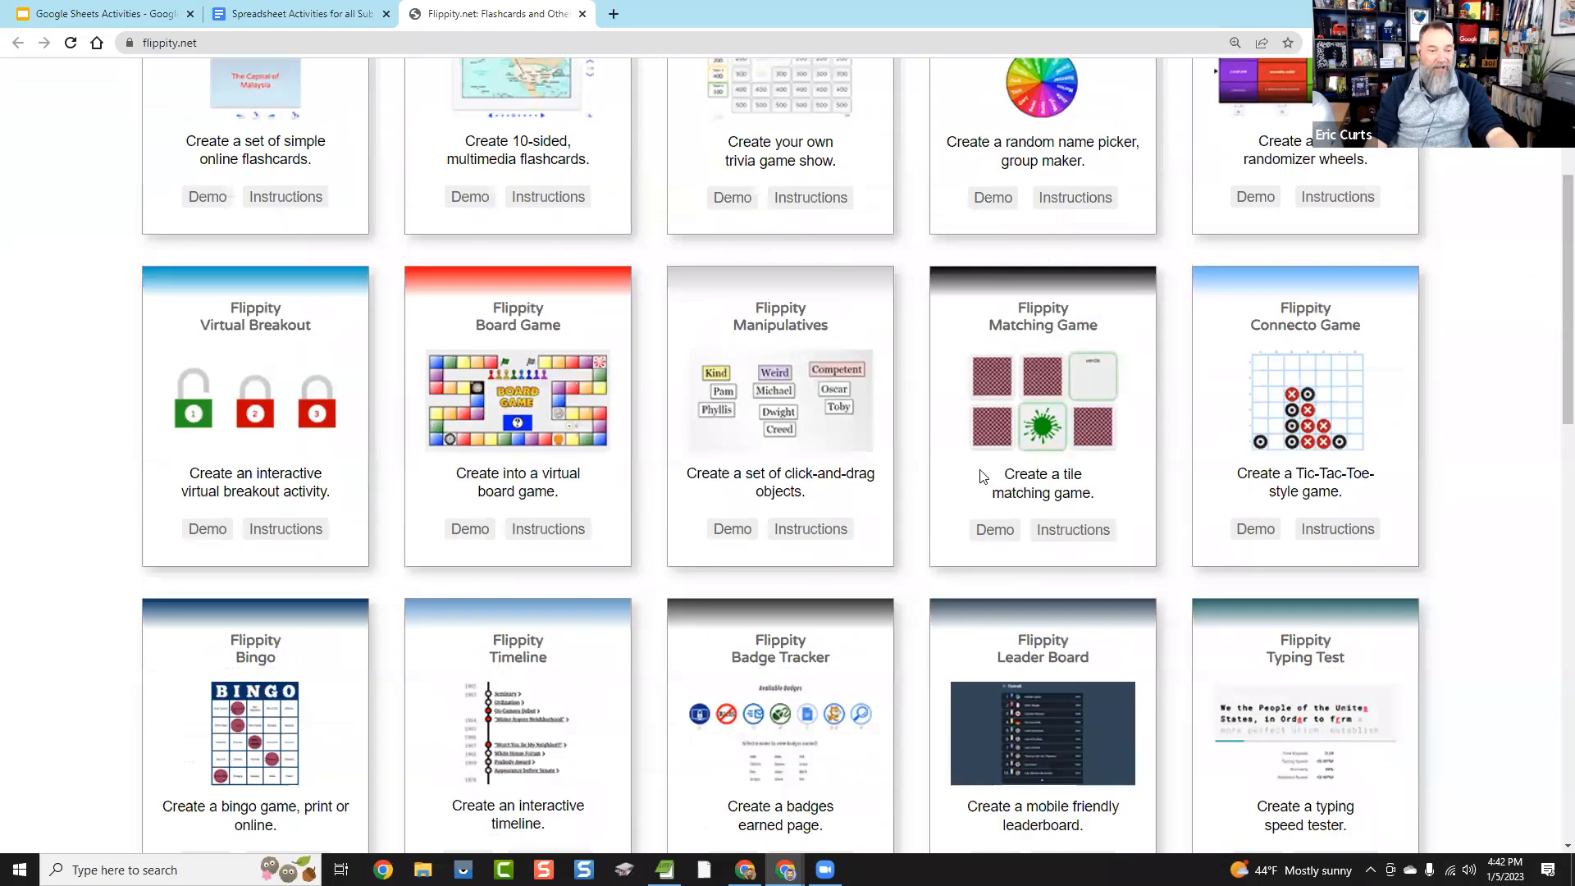
pyautogui.scroll(-2, 320, 418)
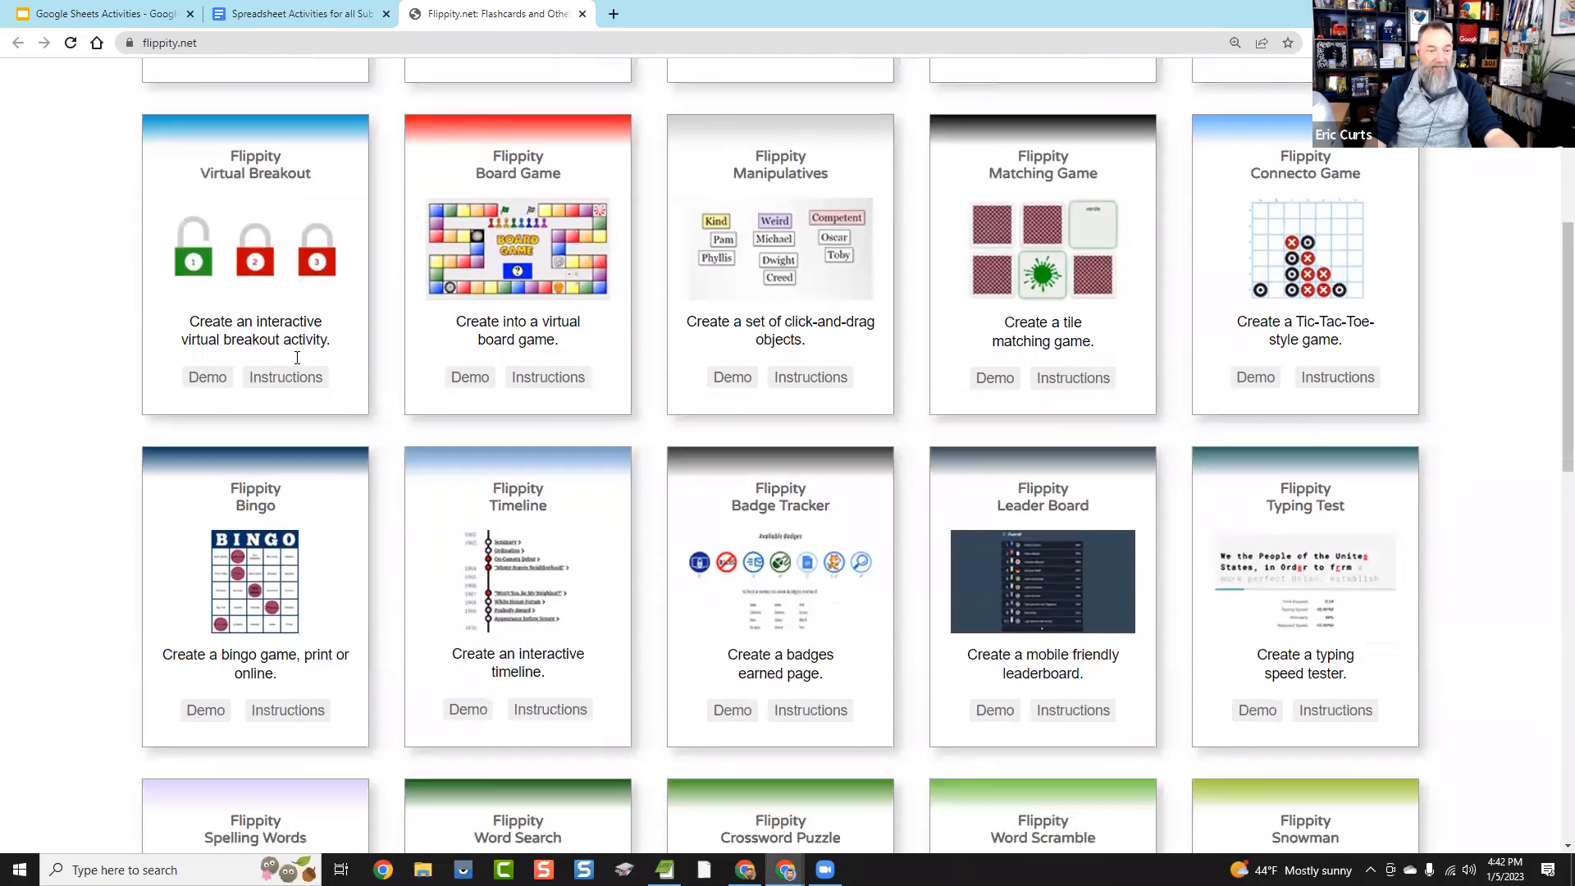
pyautogui.scroll(-2, 443, 328)
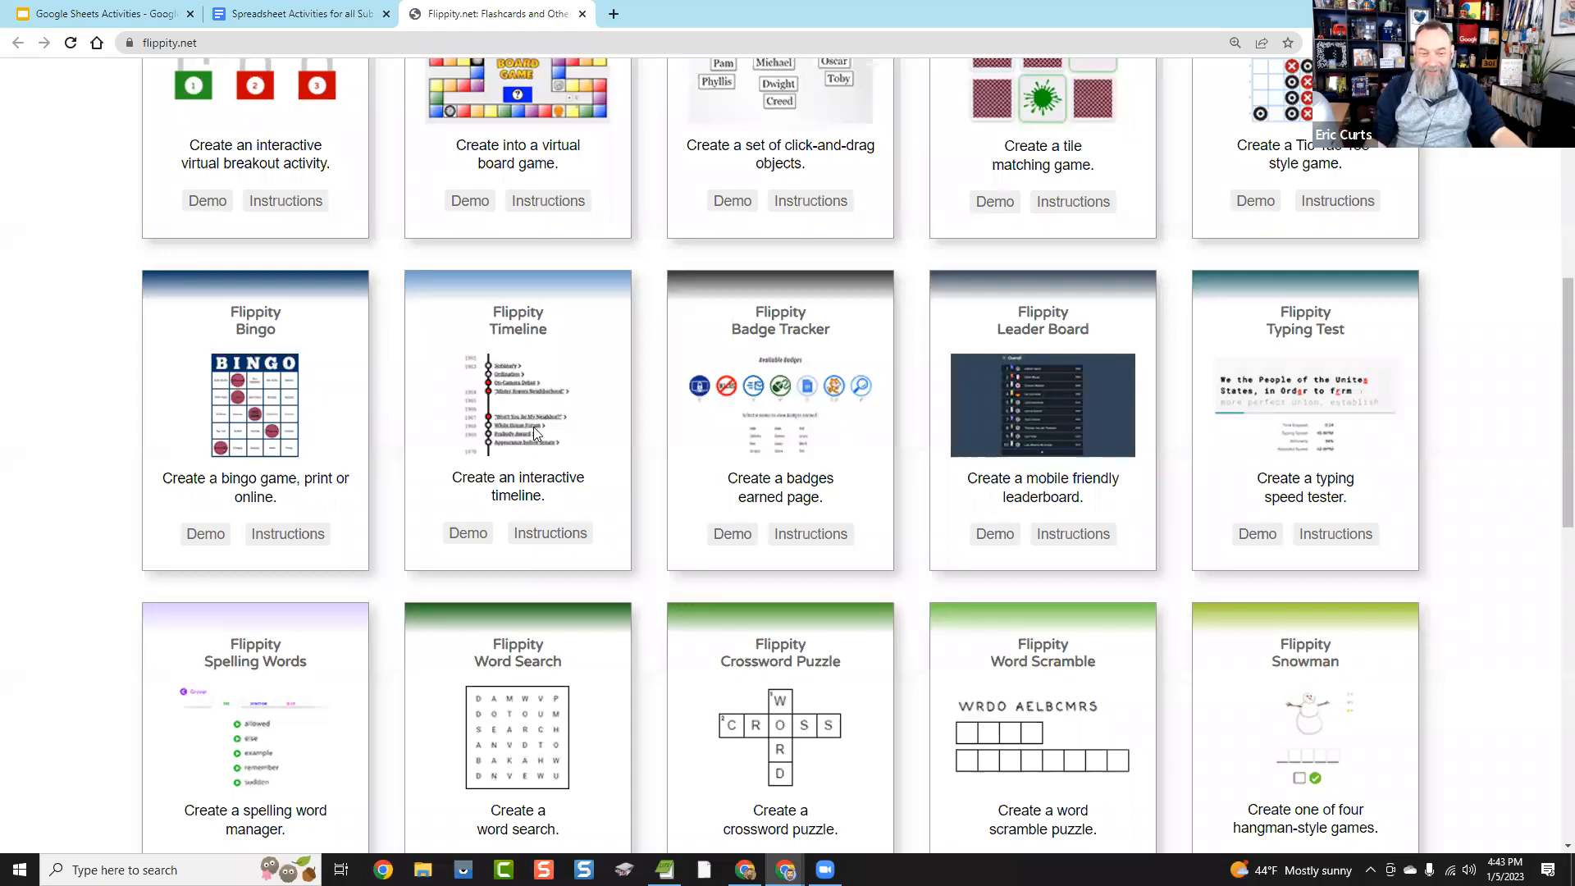
pyautogui.scroll(-1, 753, 384)
pyautogui.scroll(-4, 754, 384)
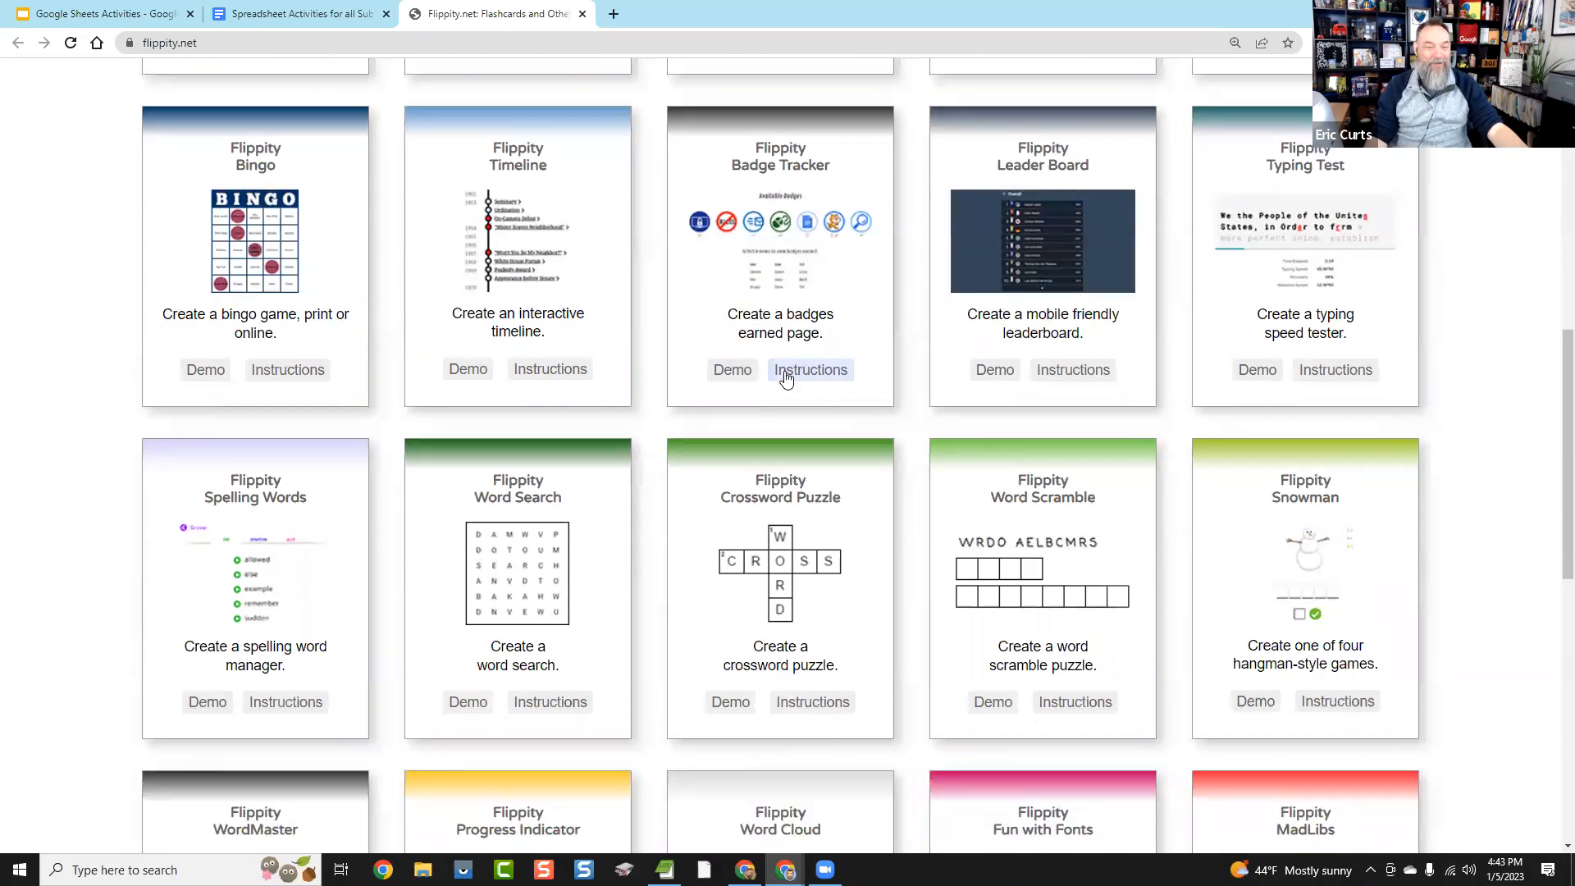
pyautogui.scroll(-4, 748, 463)
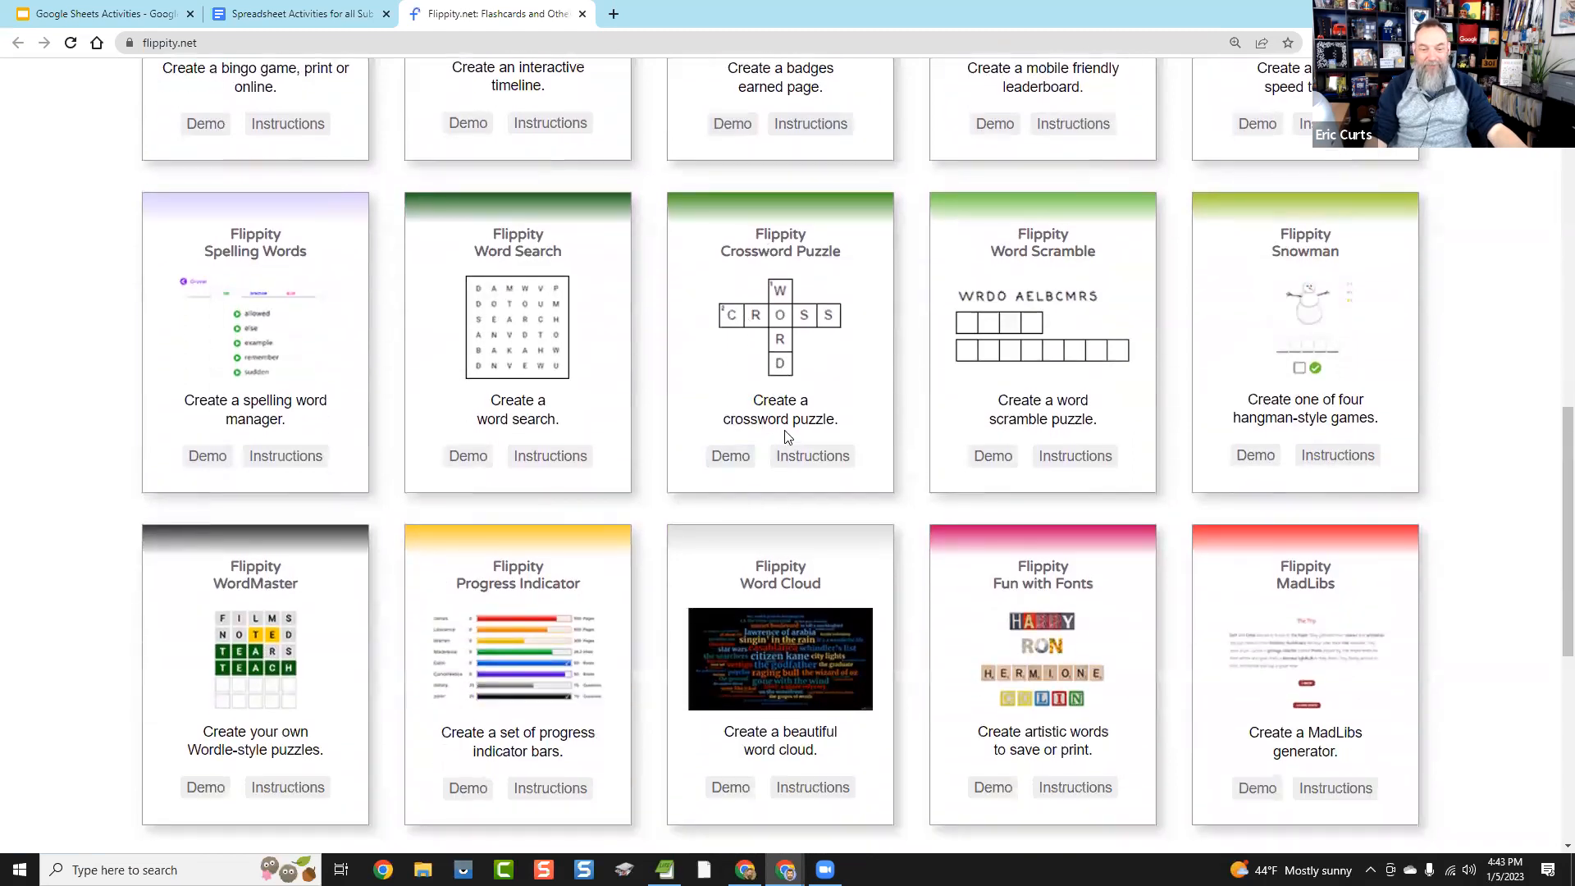
pyautogui.scroll(-2, 598, 679)
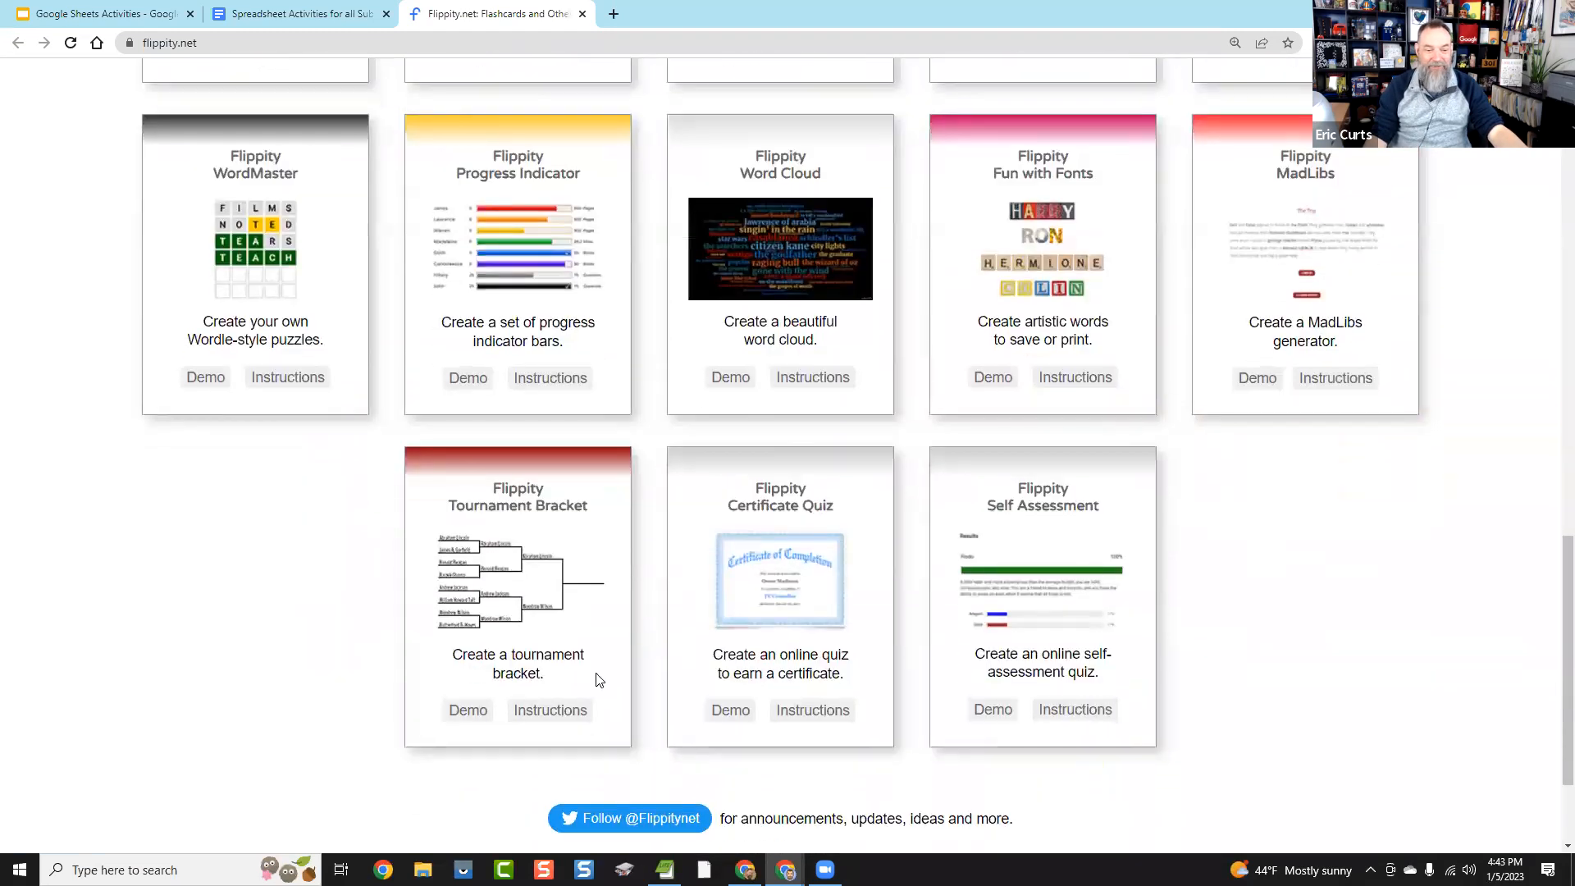
pyautogui.scroll(10, 548, 625)
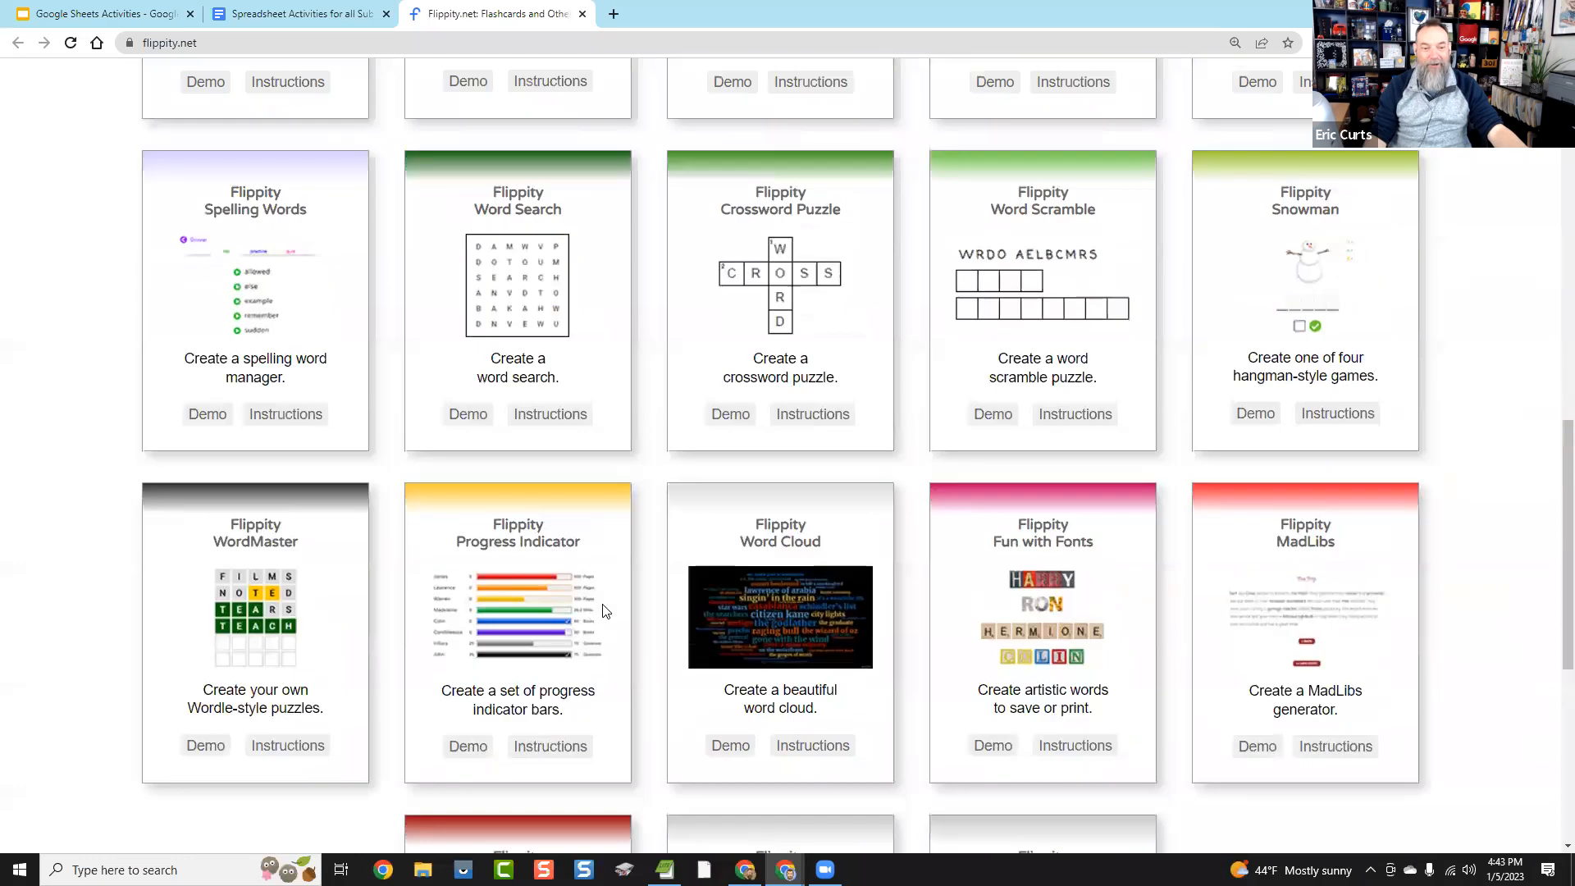
pyautogui.scroll(8, 605, 607)
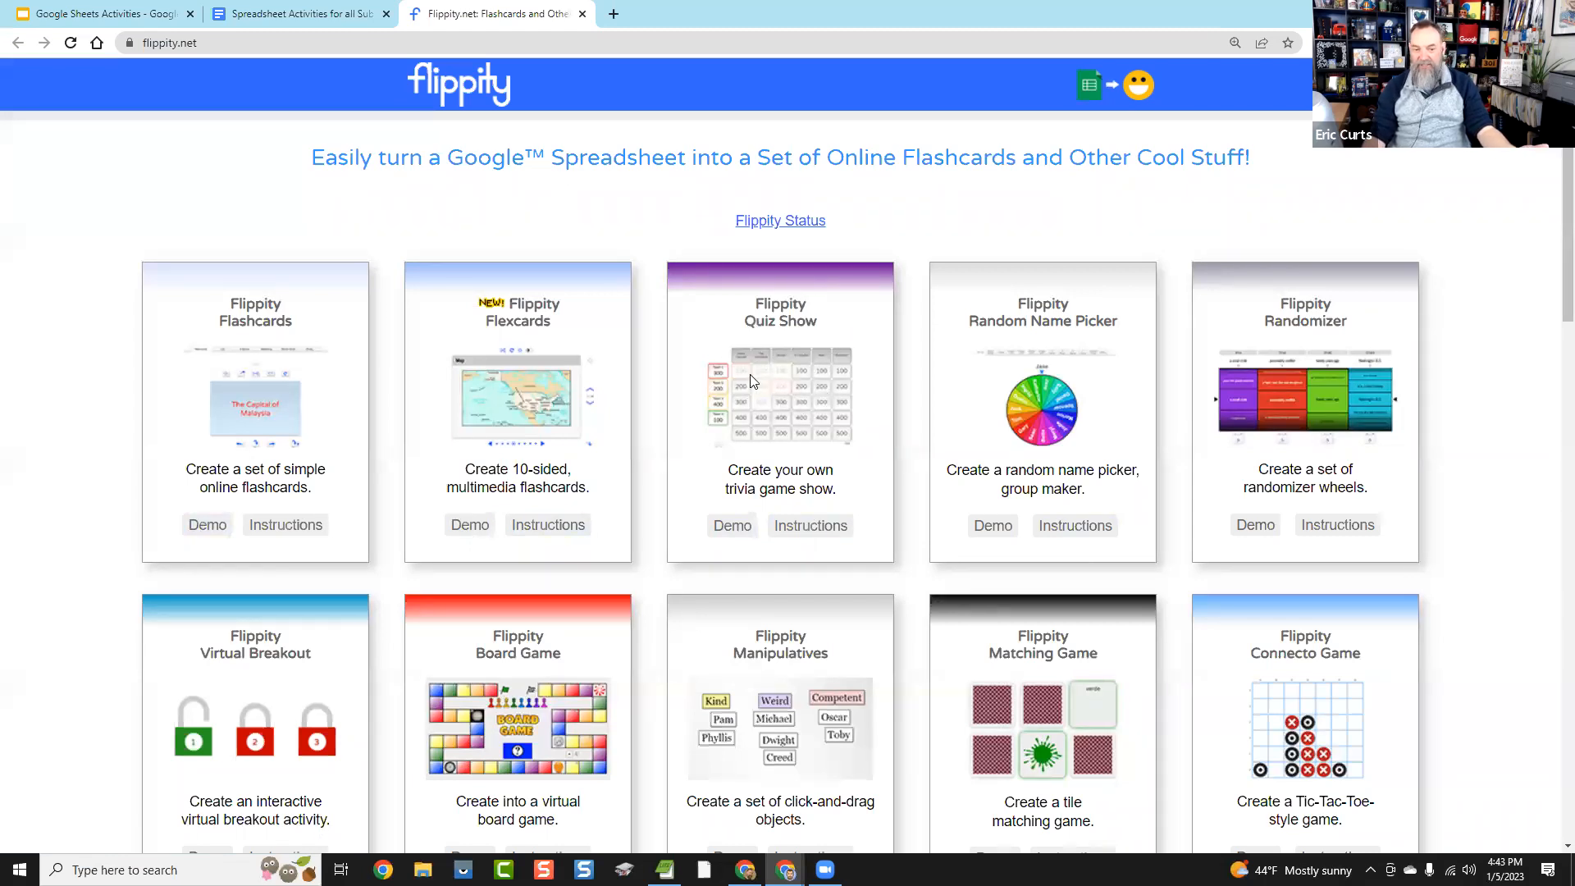
pyautogui.scroll(-1, 806, 382)
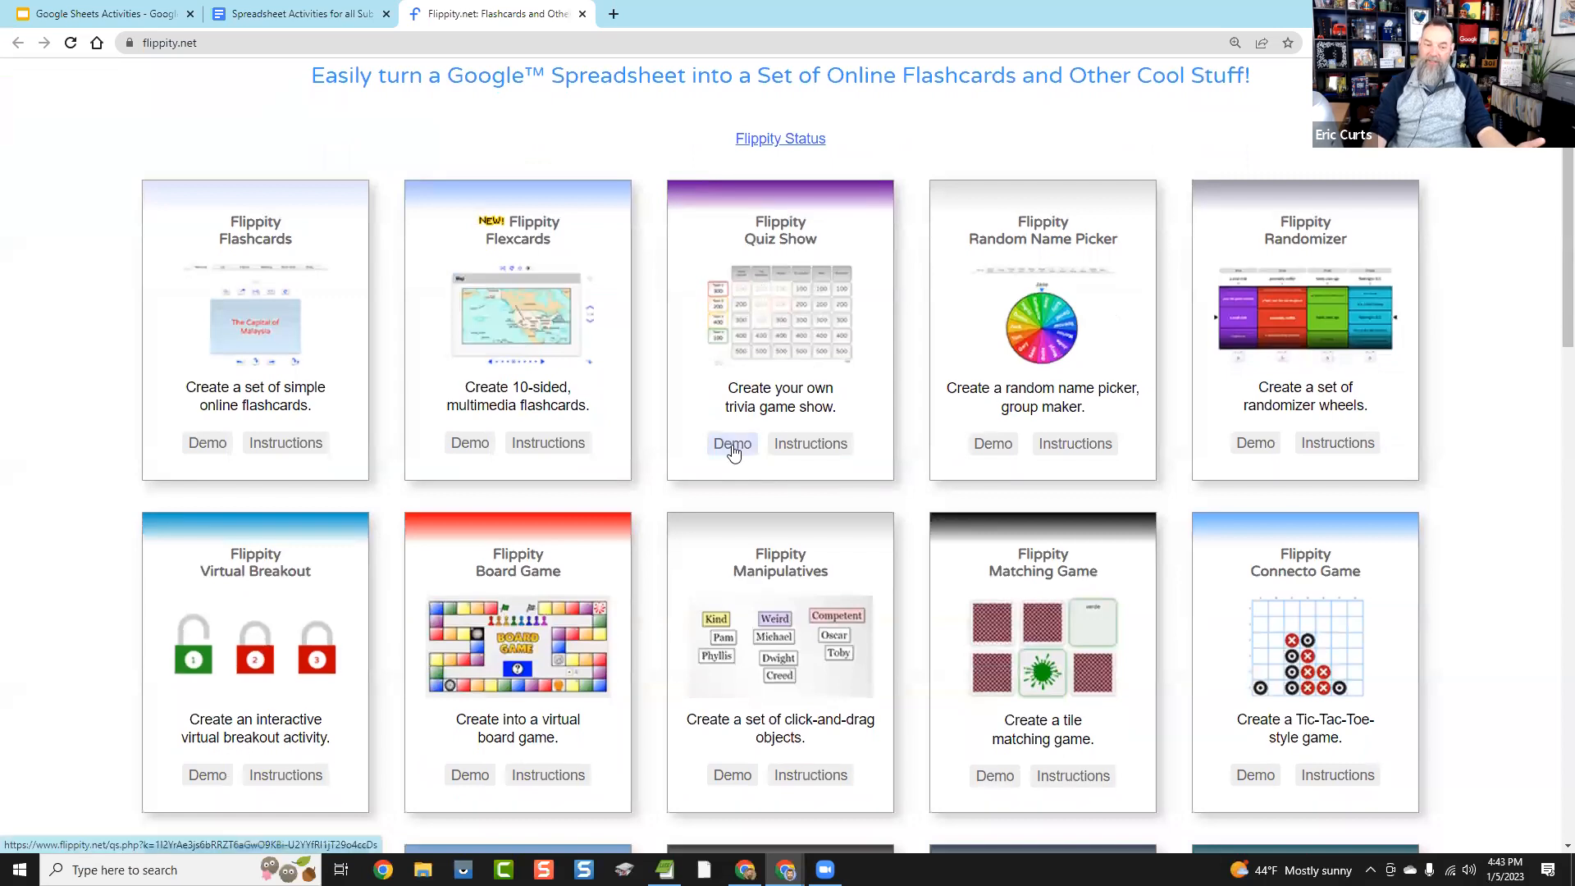
# Step: Open the Quiz Show demo, then remove and restore Teams 3 and 4 on the scoreboard
pyautogui.click(732, 444)
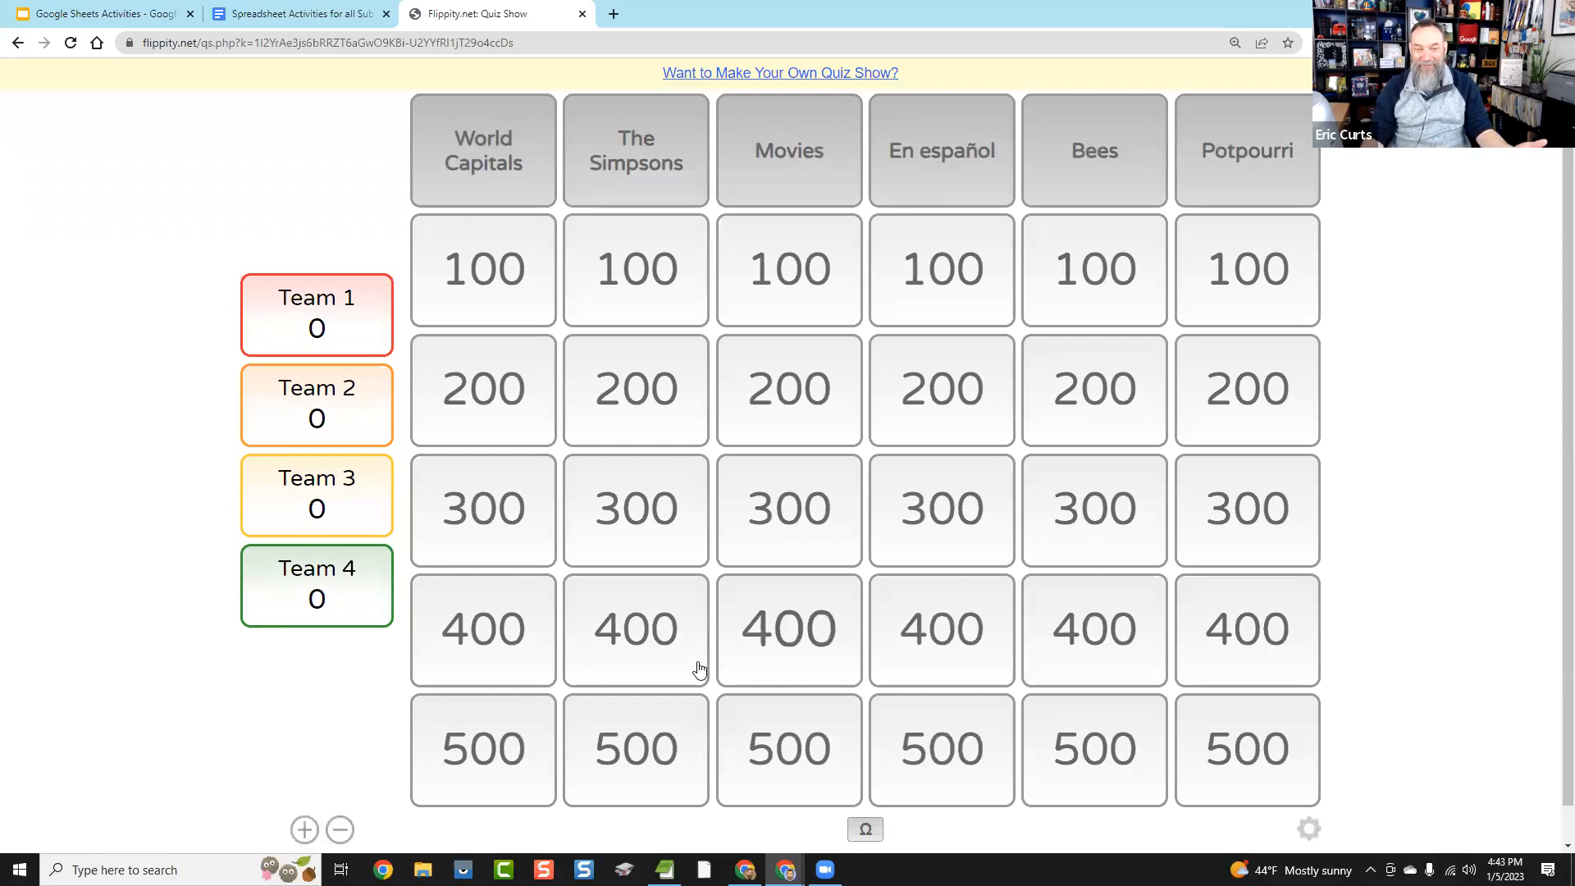
pyautogui.click(339, 830)
pyautogui.click(340, 830)
pyautogui.click(303, 830)
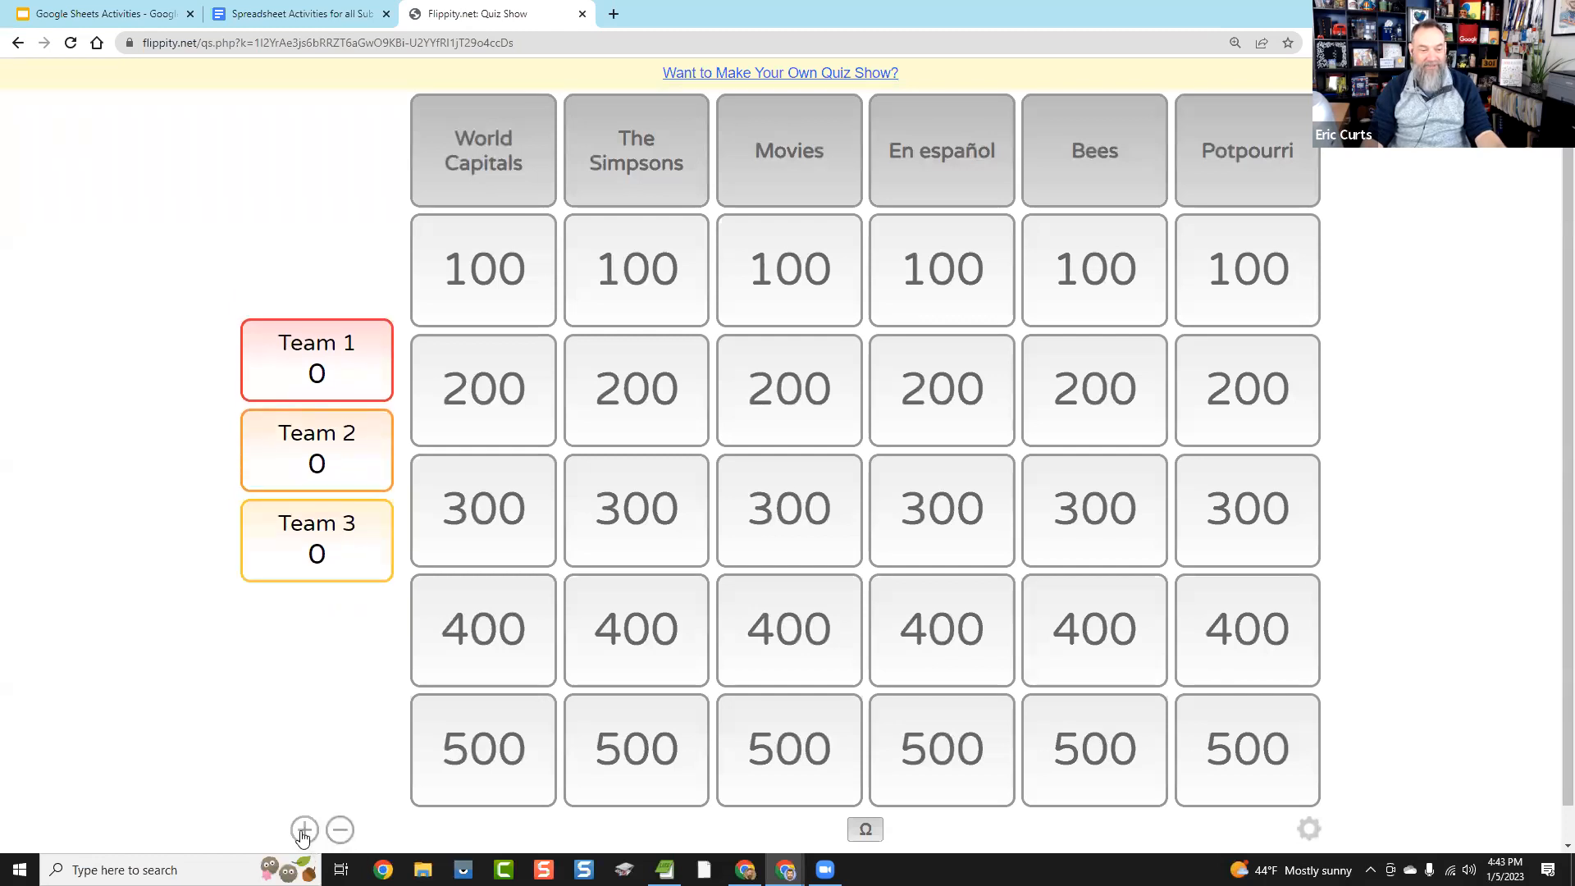
pyautogui.click(304, 830)
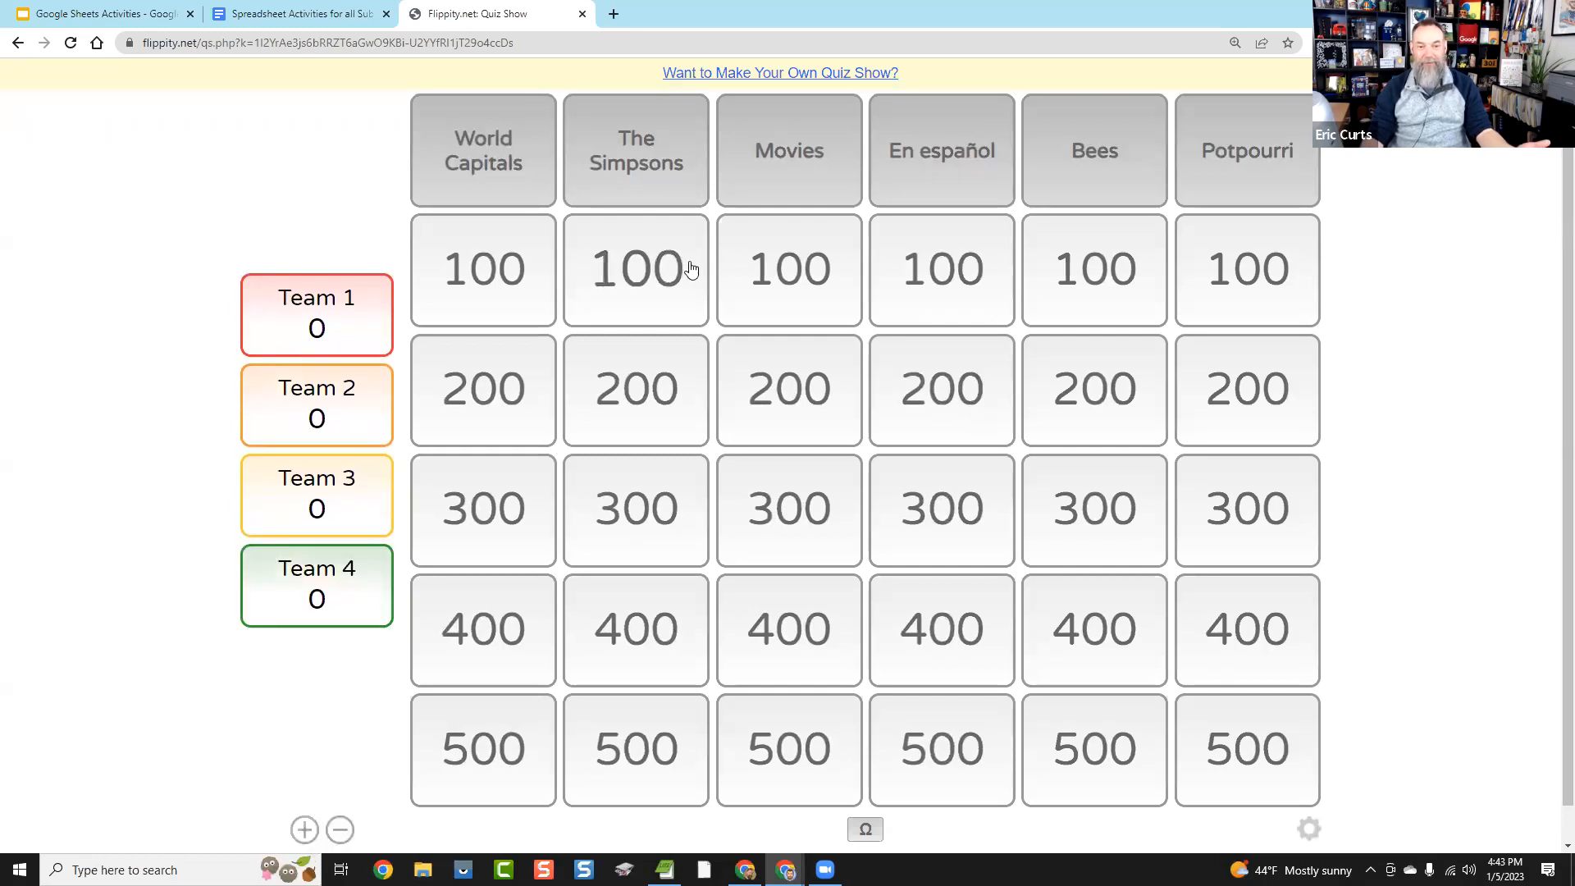
# Step: Reveal the Bees 100 answer and award the points to Team 2
pyautogui.click(1115, 279)
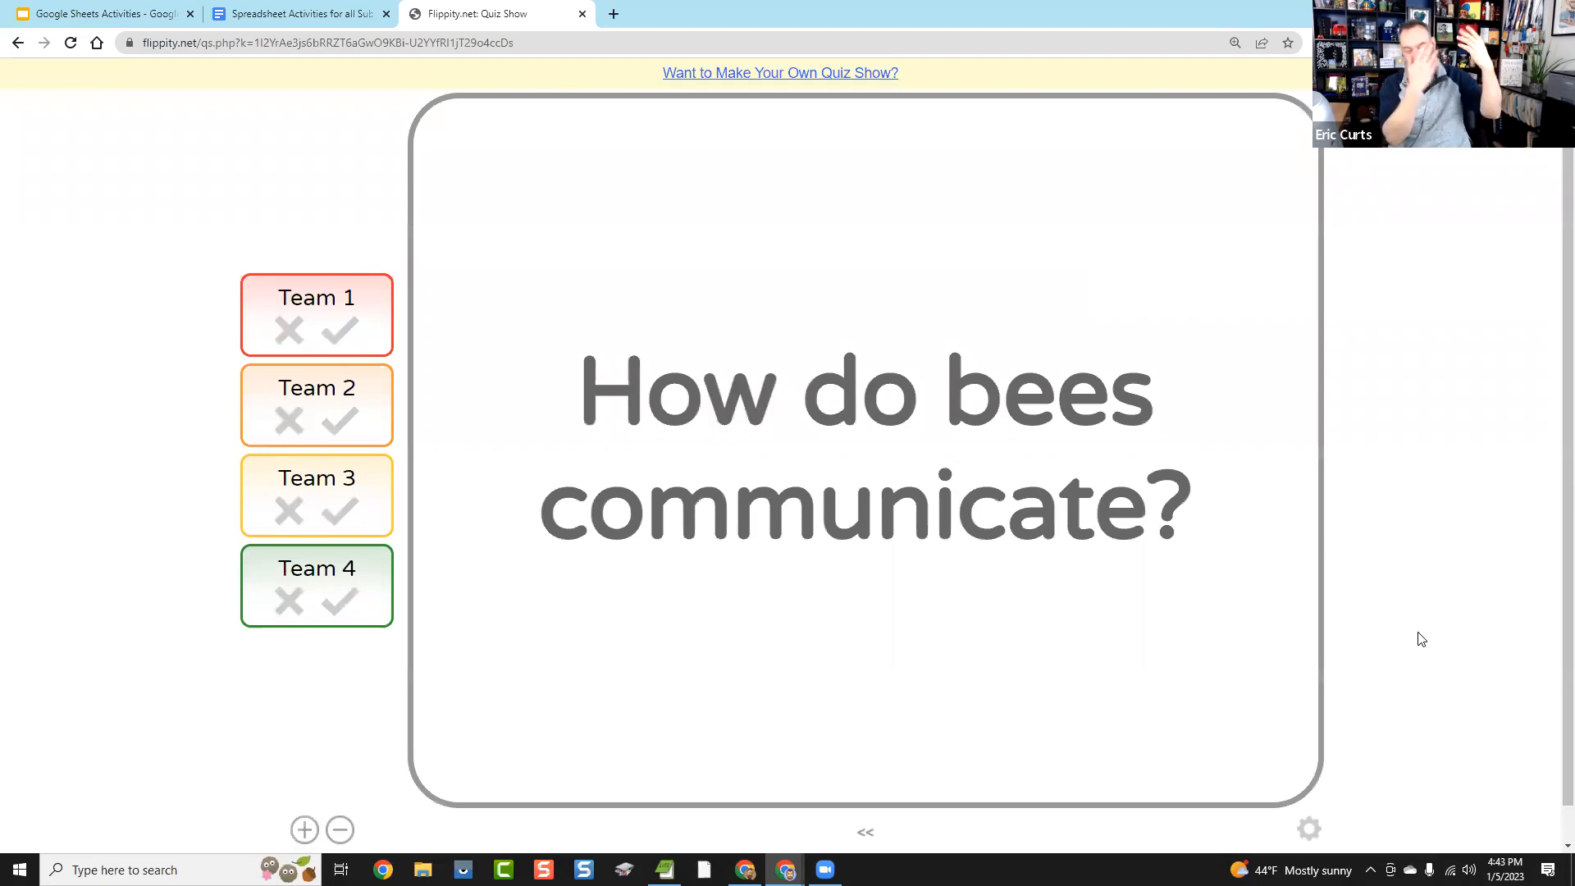
pyautogui.click(1136, 620)
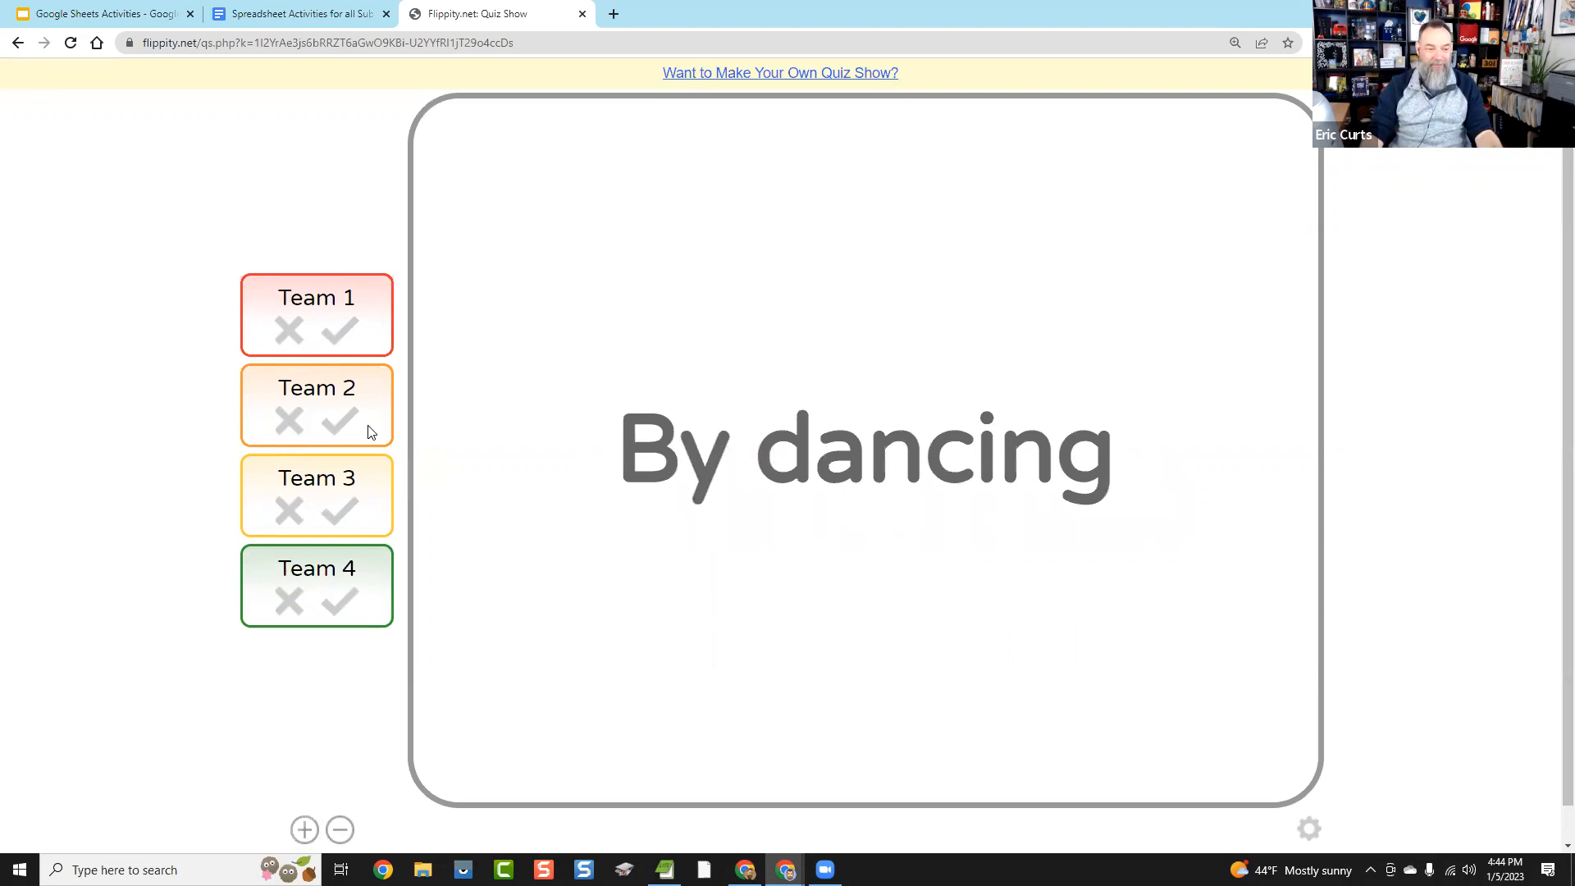
pyautogui.click(341, 421)
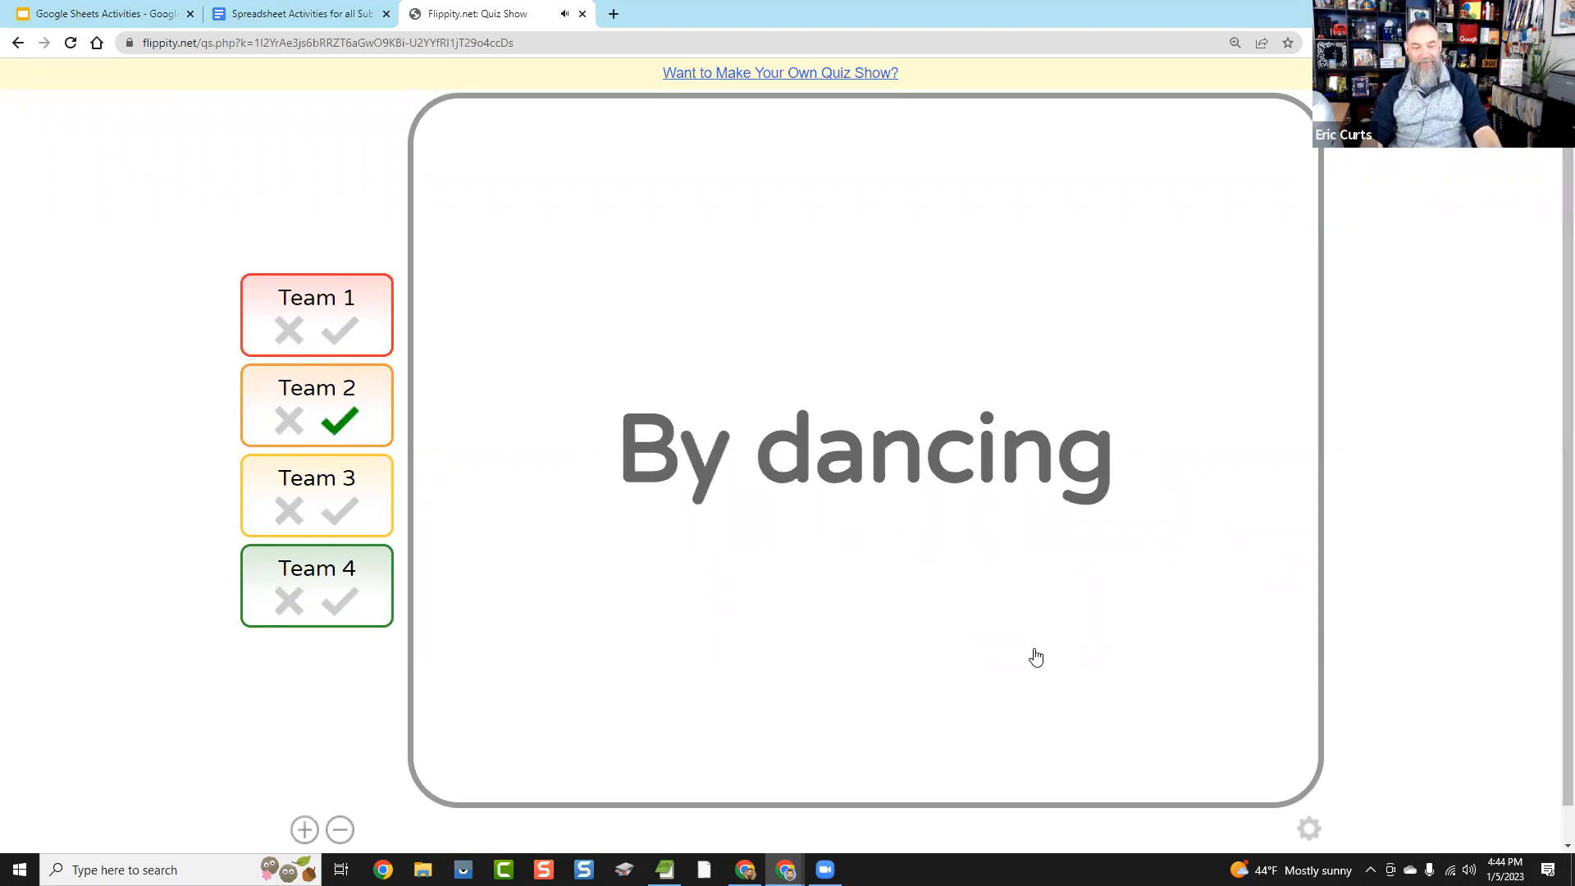
pyautogui.click(1009, 657)
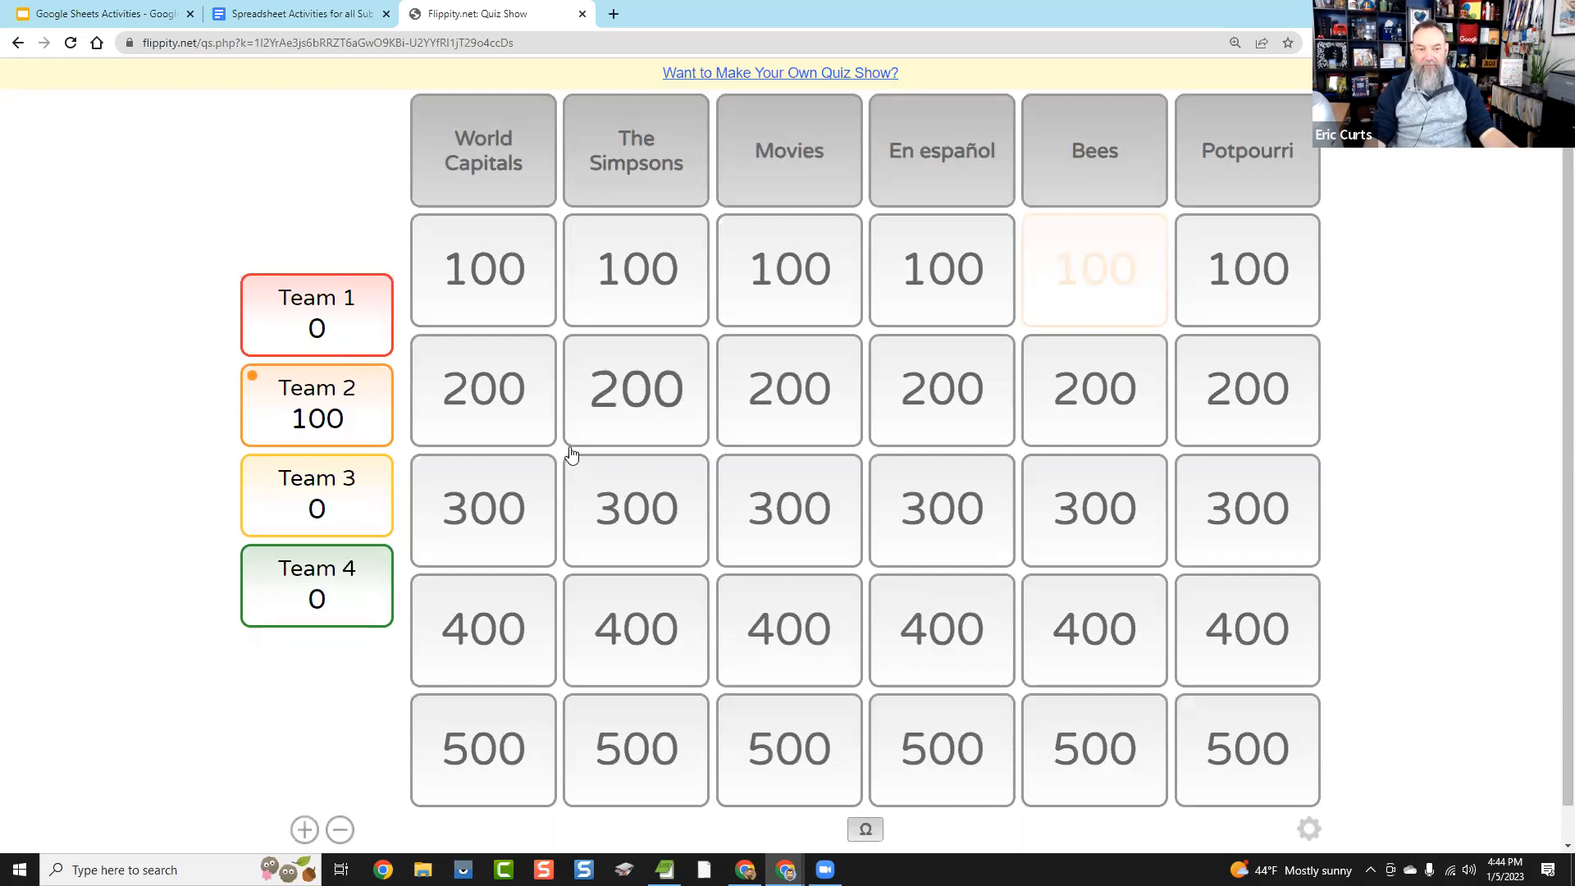
# Step: Return to the Flippity home page and launch the Flippity Timeline demo
pyautogui.scroll(-1, 361, 574)
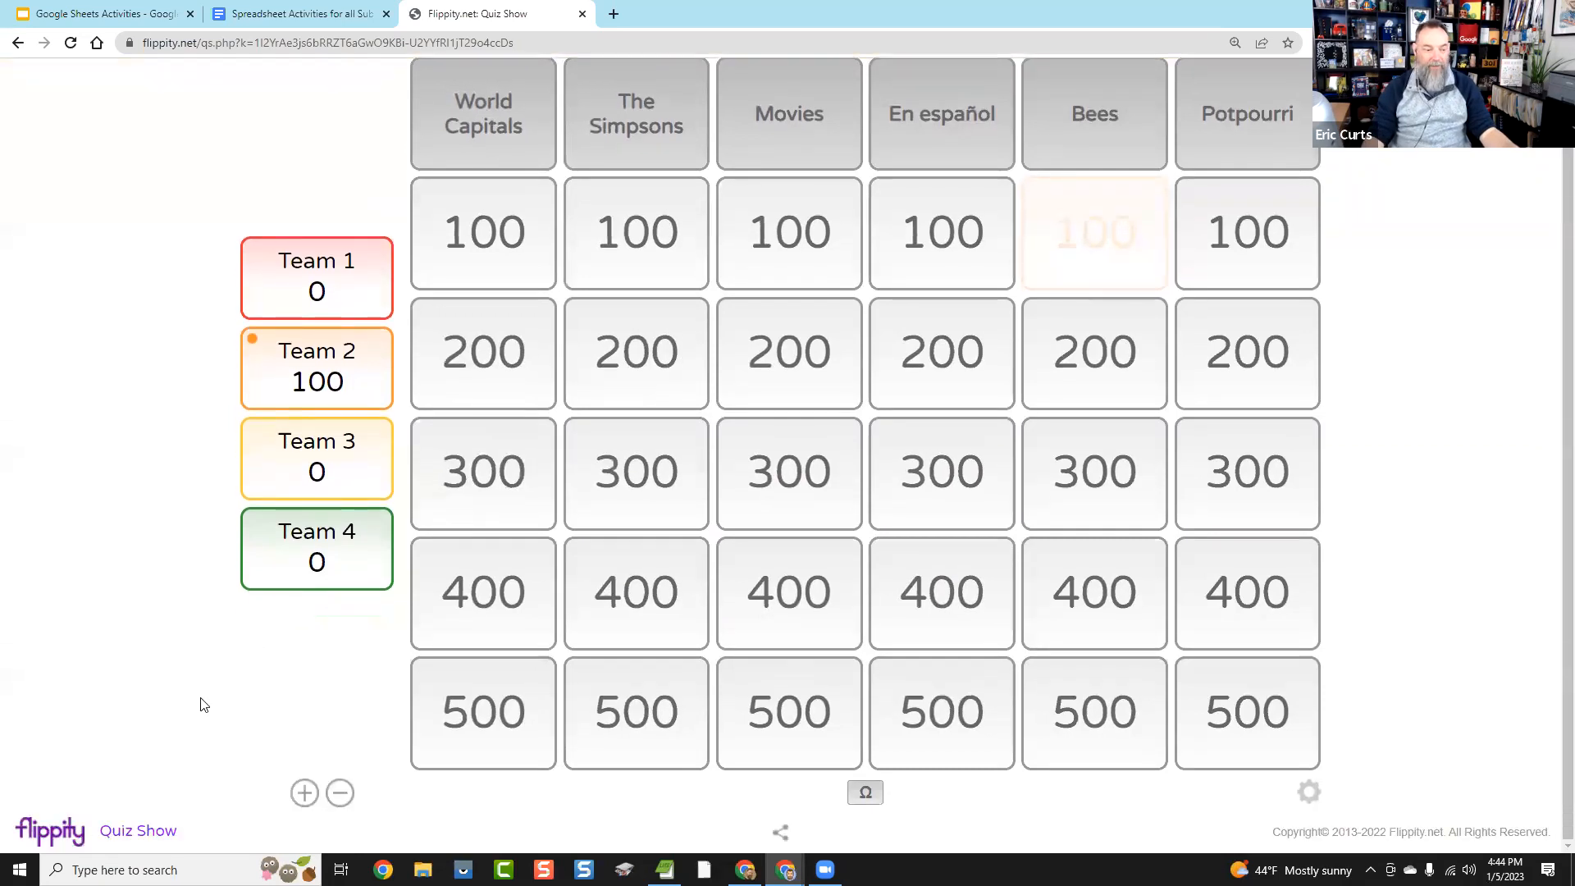
pyautogui.click(52, 834)
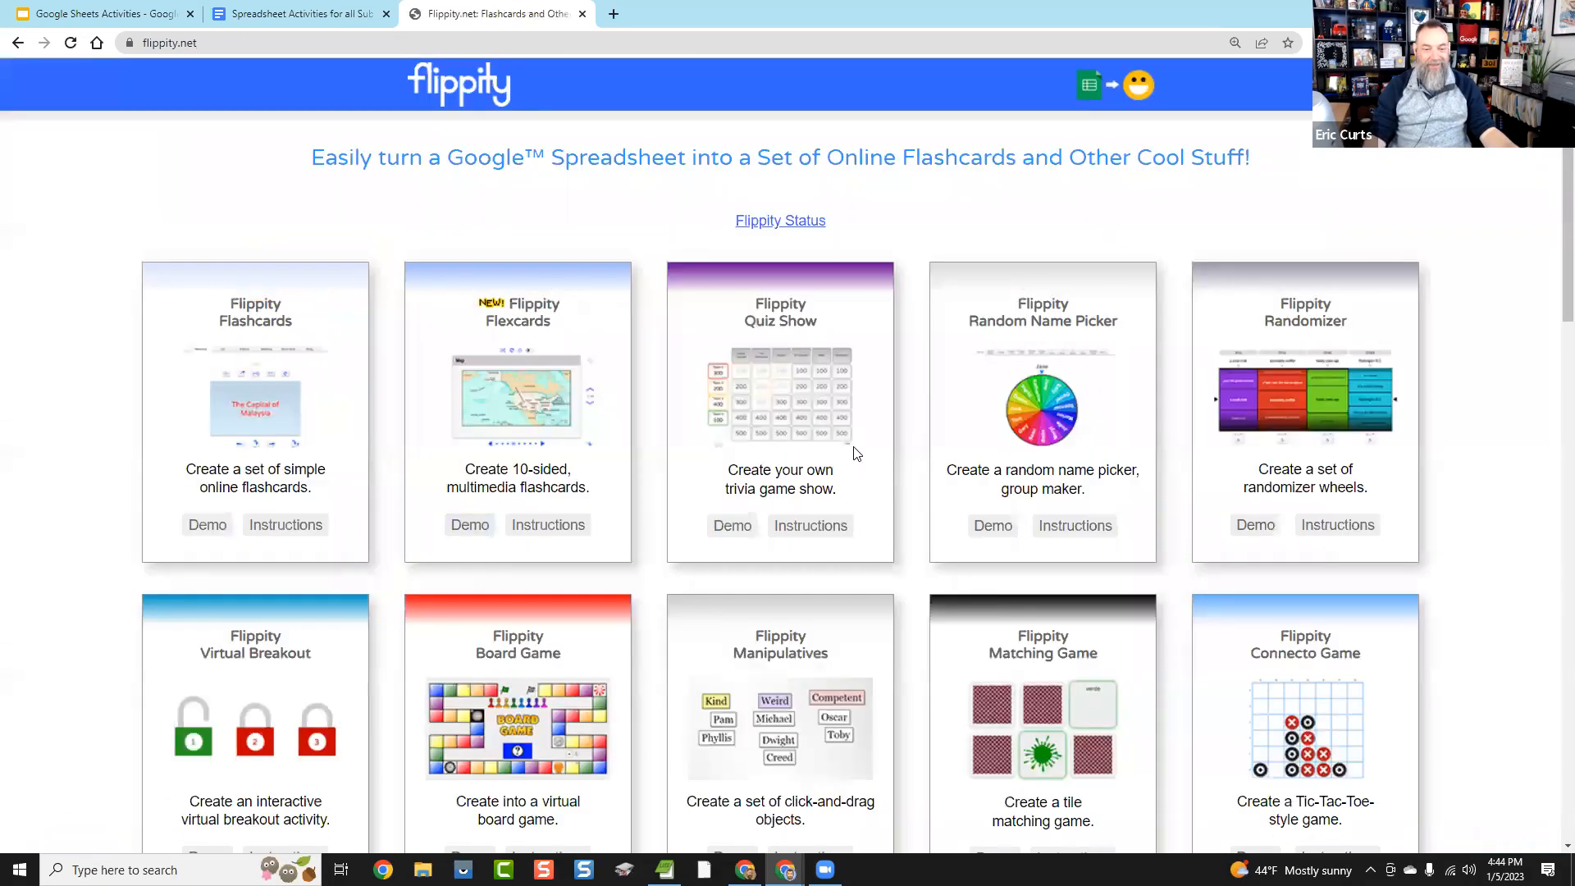
pyautogui.scroll(-8, 855, 454)
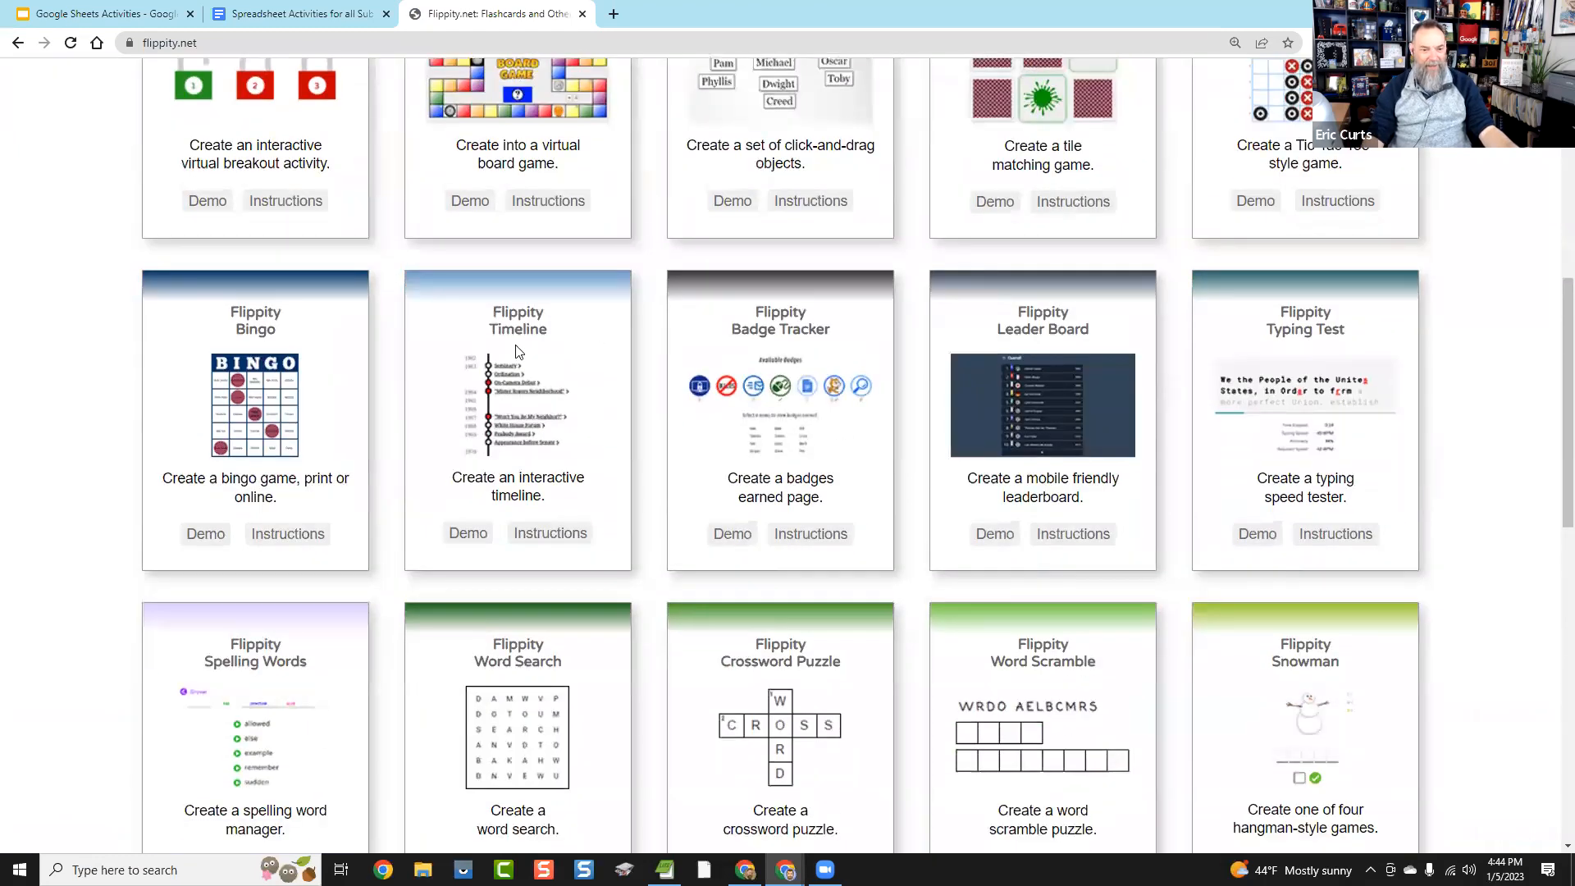
pyautogui.scroll(-2, 511, 392)
pyautogui.click(468, 368)
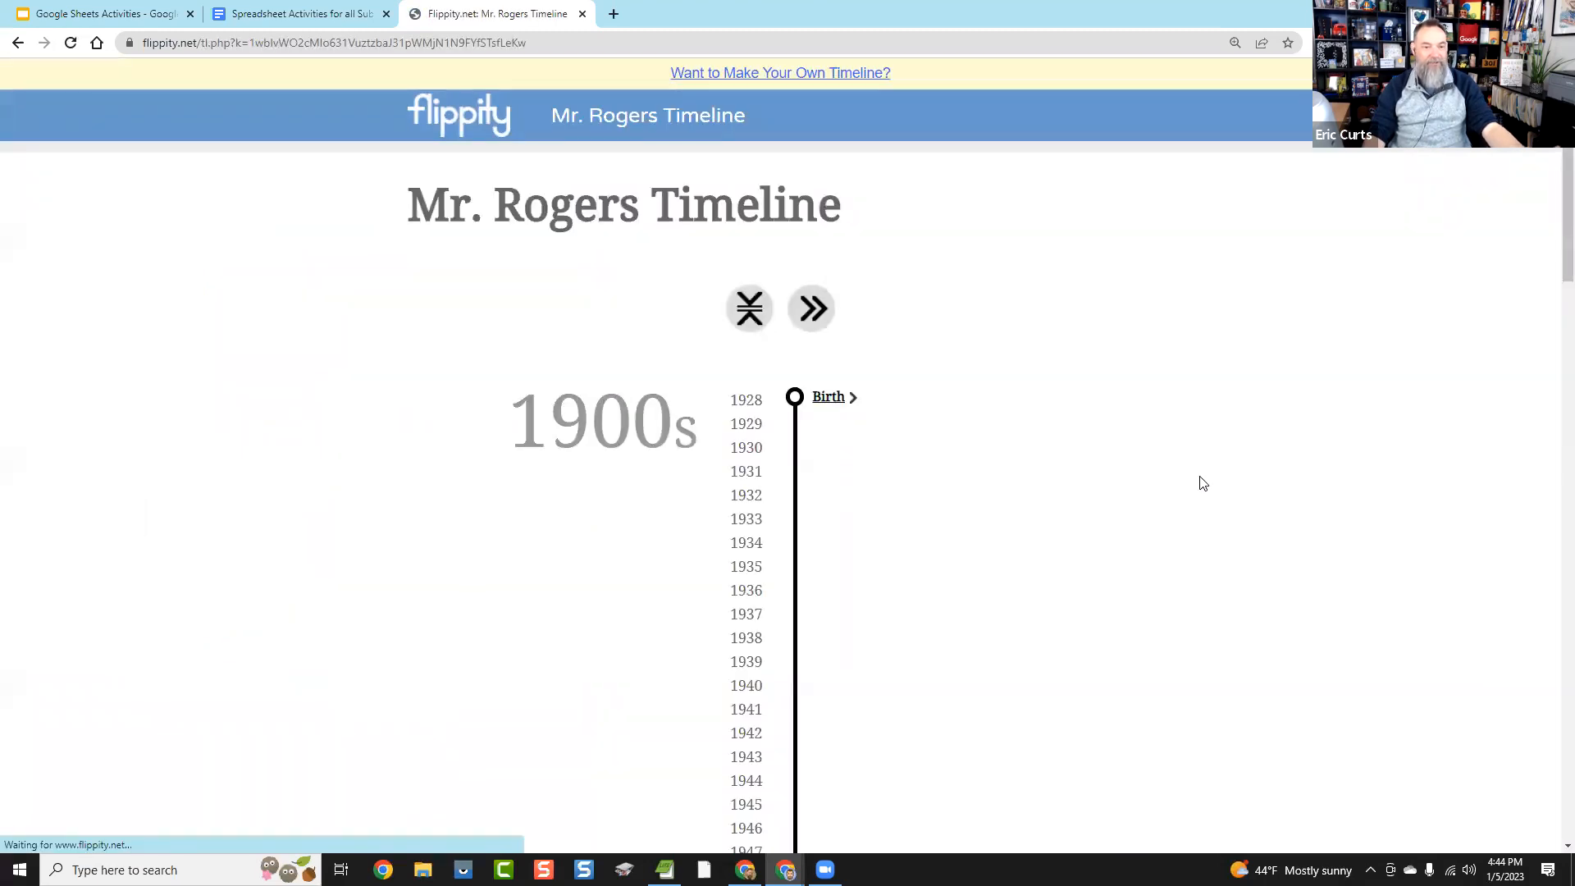
# Step: Expand the Graduation, Marriage, The Children's Corner and WQED timeline entries
pyautogui.scroll(-4, 1140, 510)
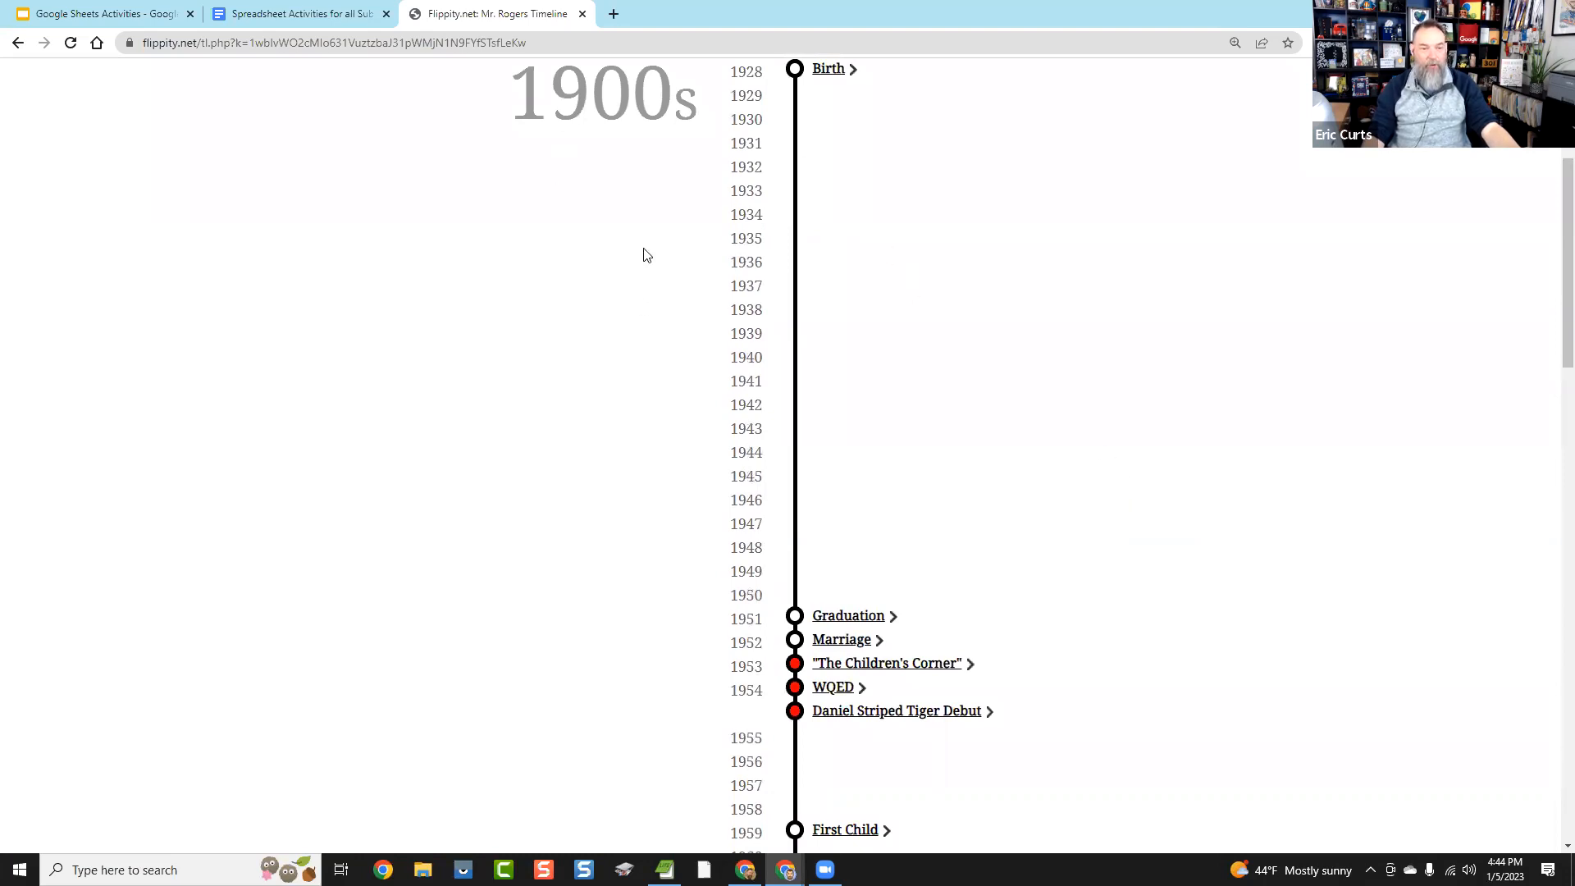
pyautogui.scroll(-12, 829, 178)
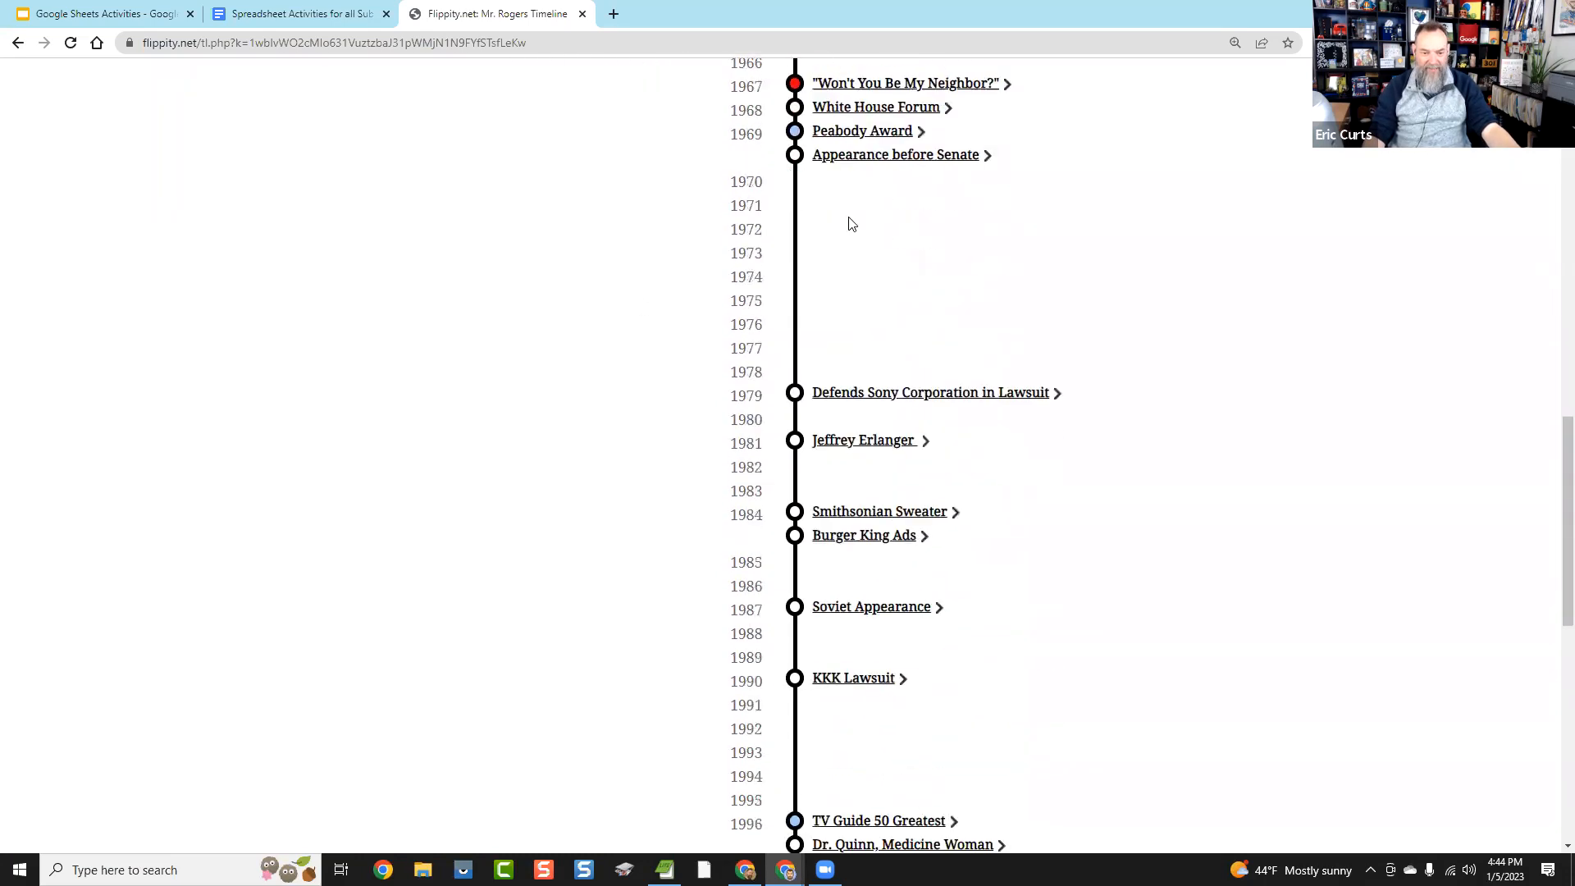
pyautogui.scroll(-9, 851, 223)
pyautogui.scroll(12, 857, 230)
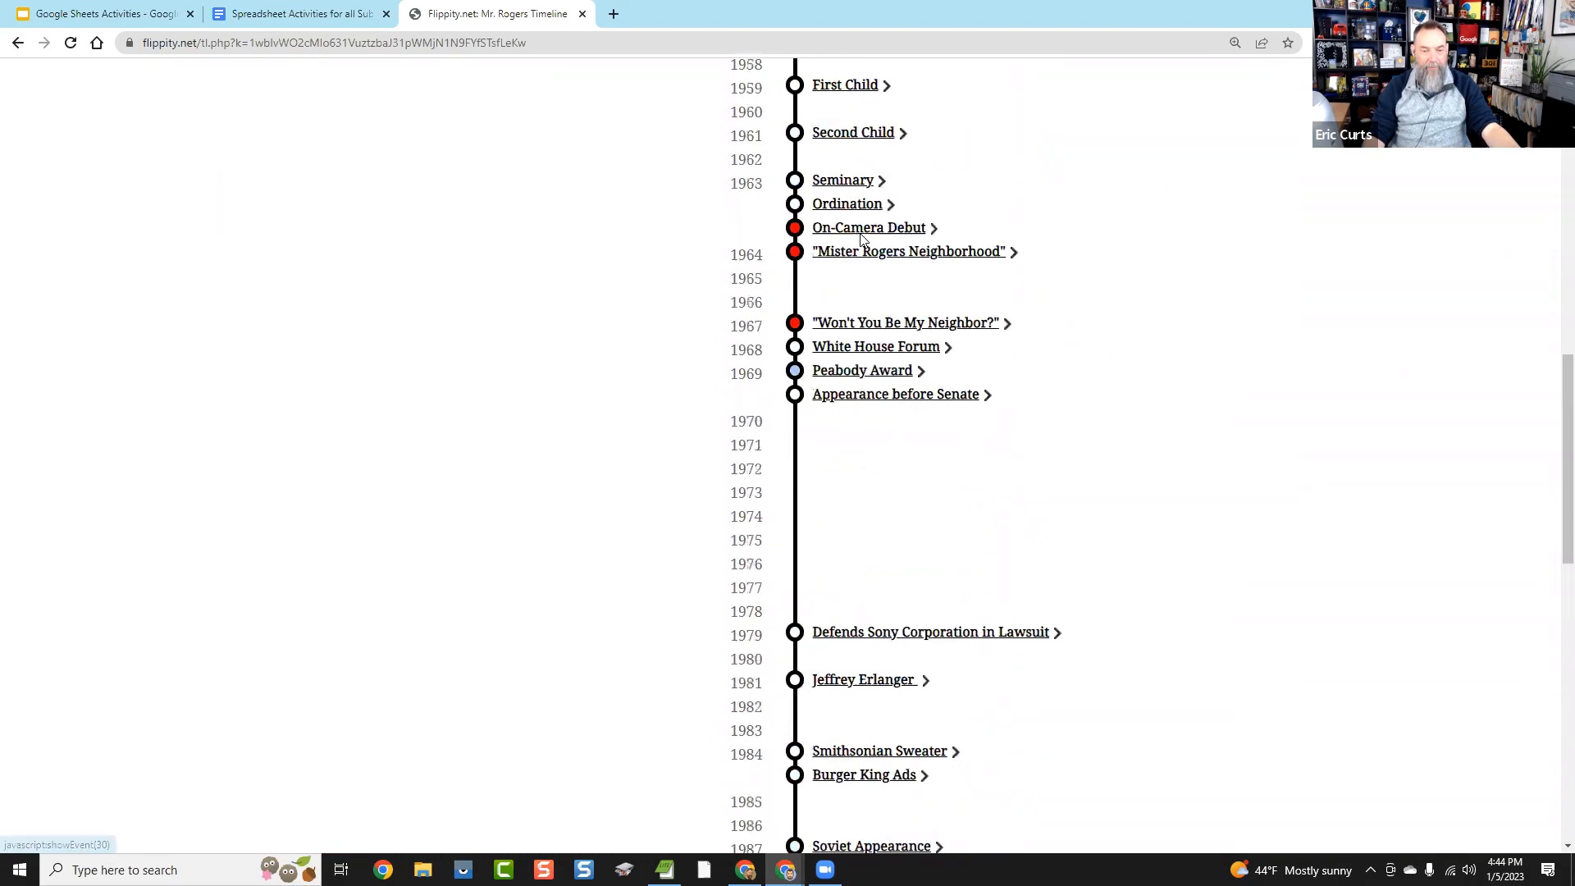
pyautogui.scroll(4, 861, 238)
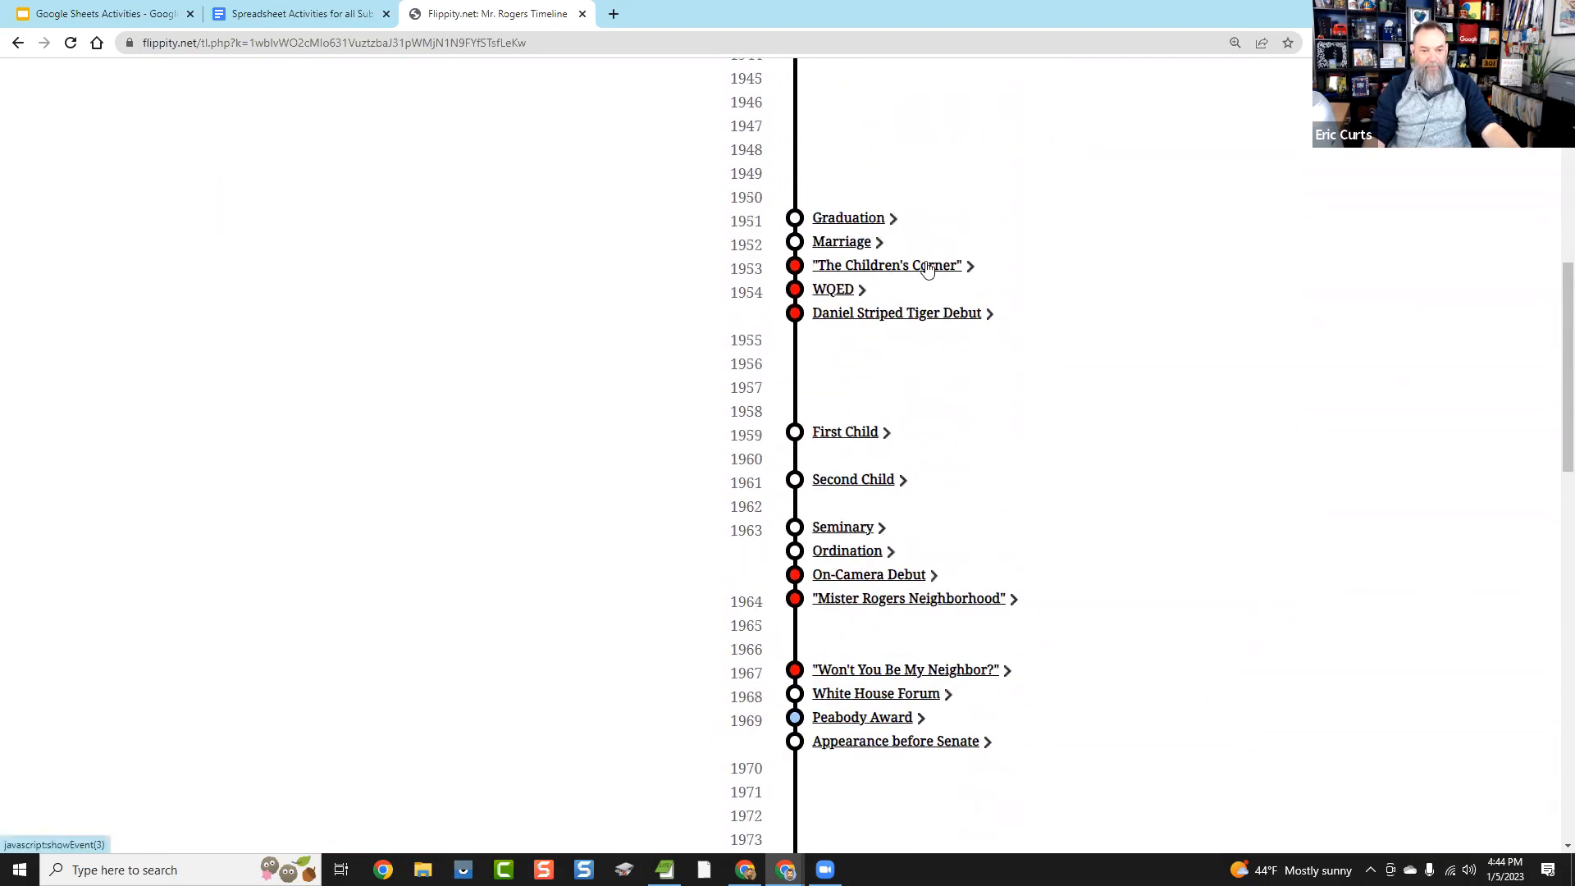
pyautogui.click(861, 218)
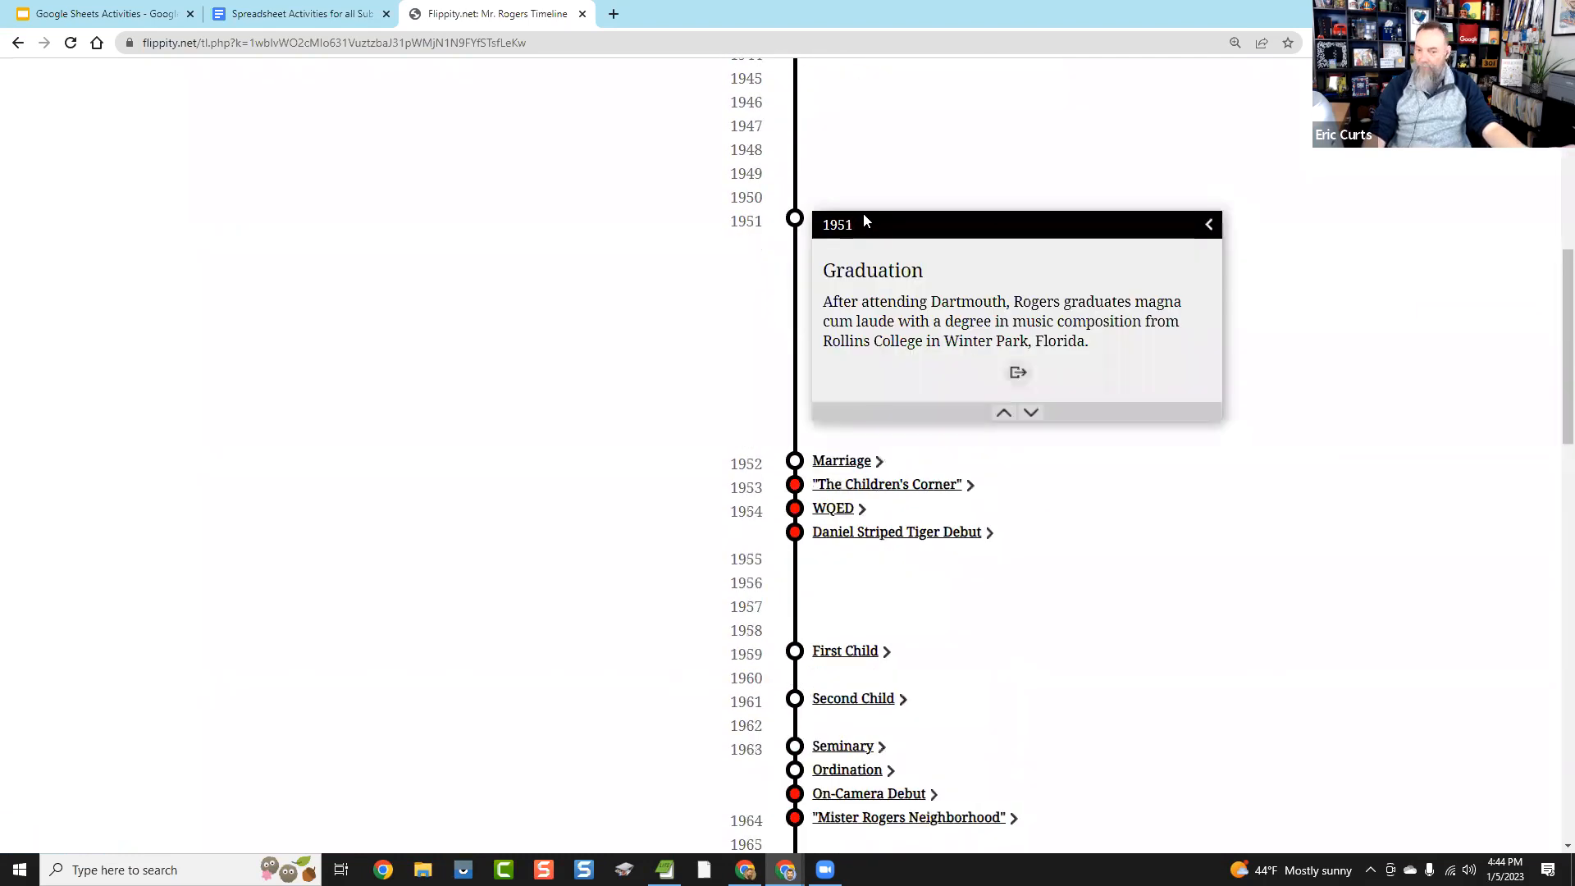
pyautogui.click(870, 461)
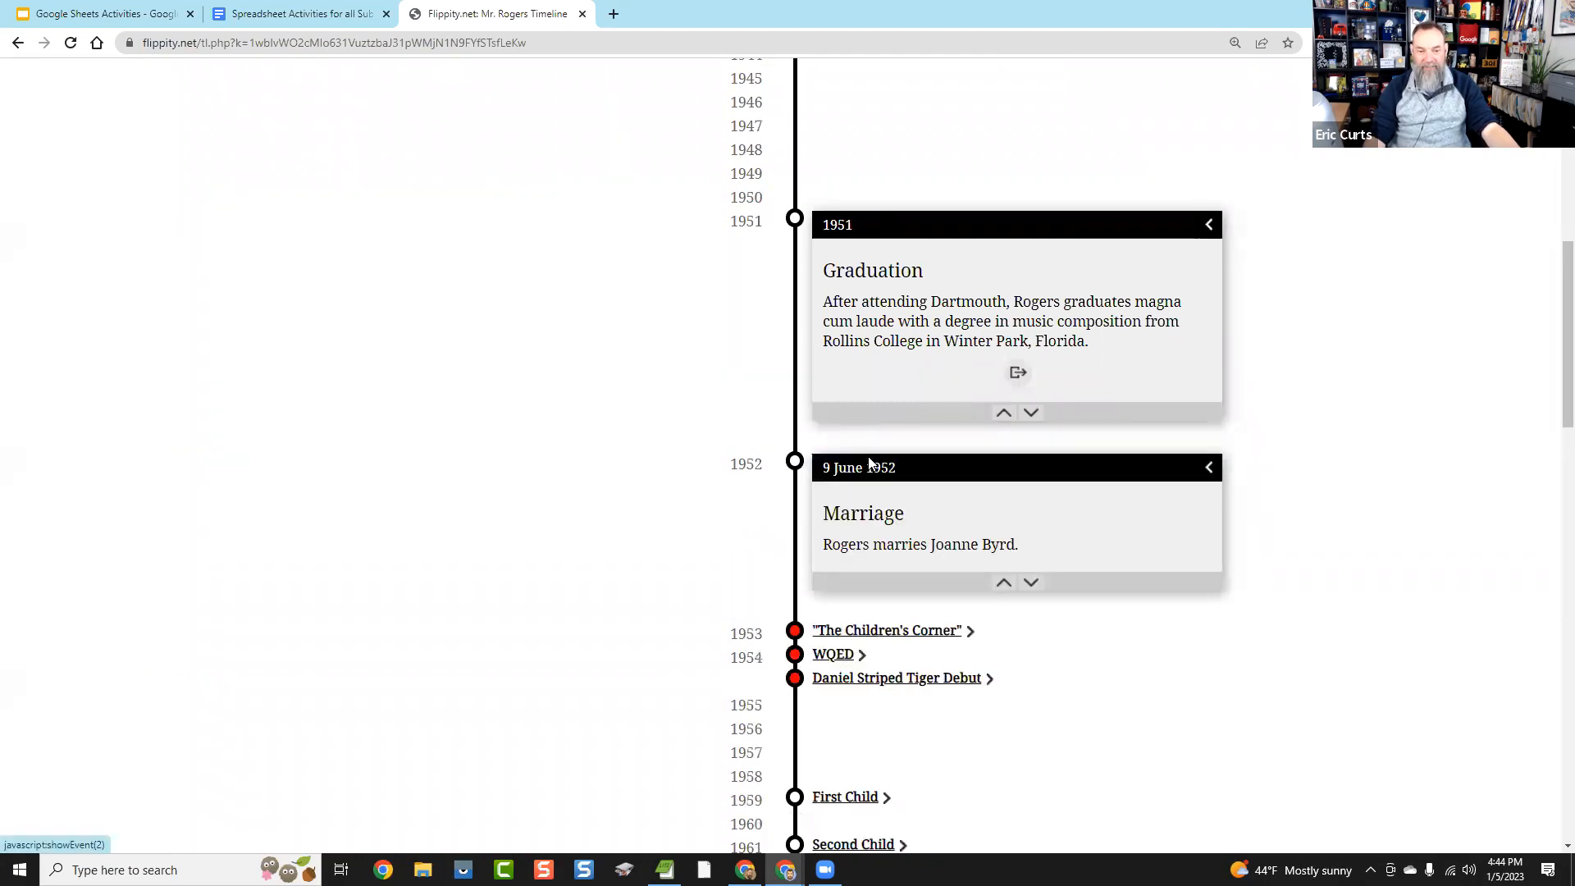
pyautogui.scroll(-2, 886, 458)
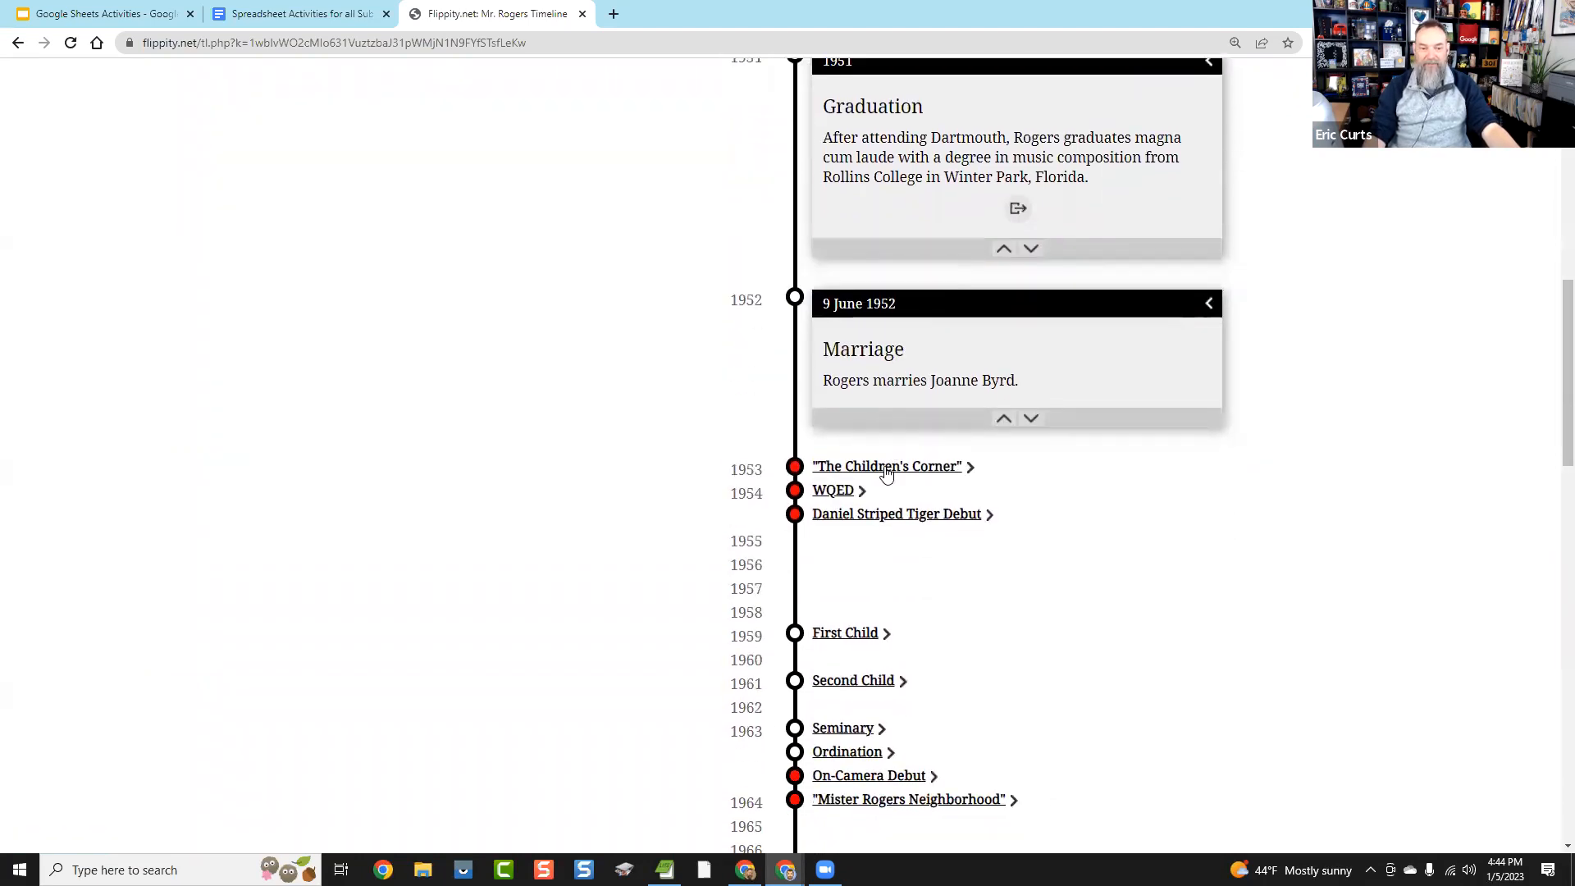
pyautogui.click(884, 466)
pyautogui.scroll(-4, 897, 459)
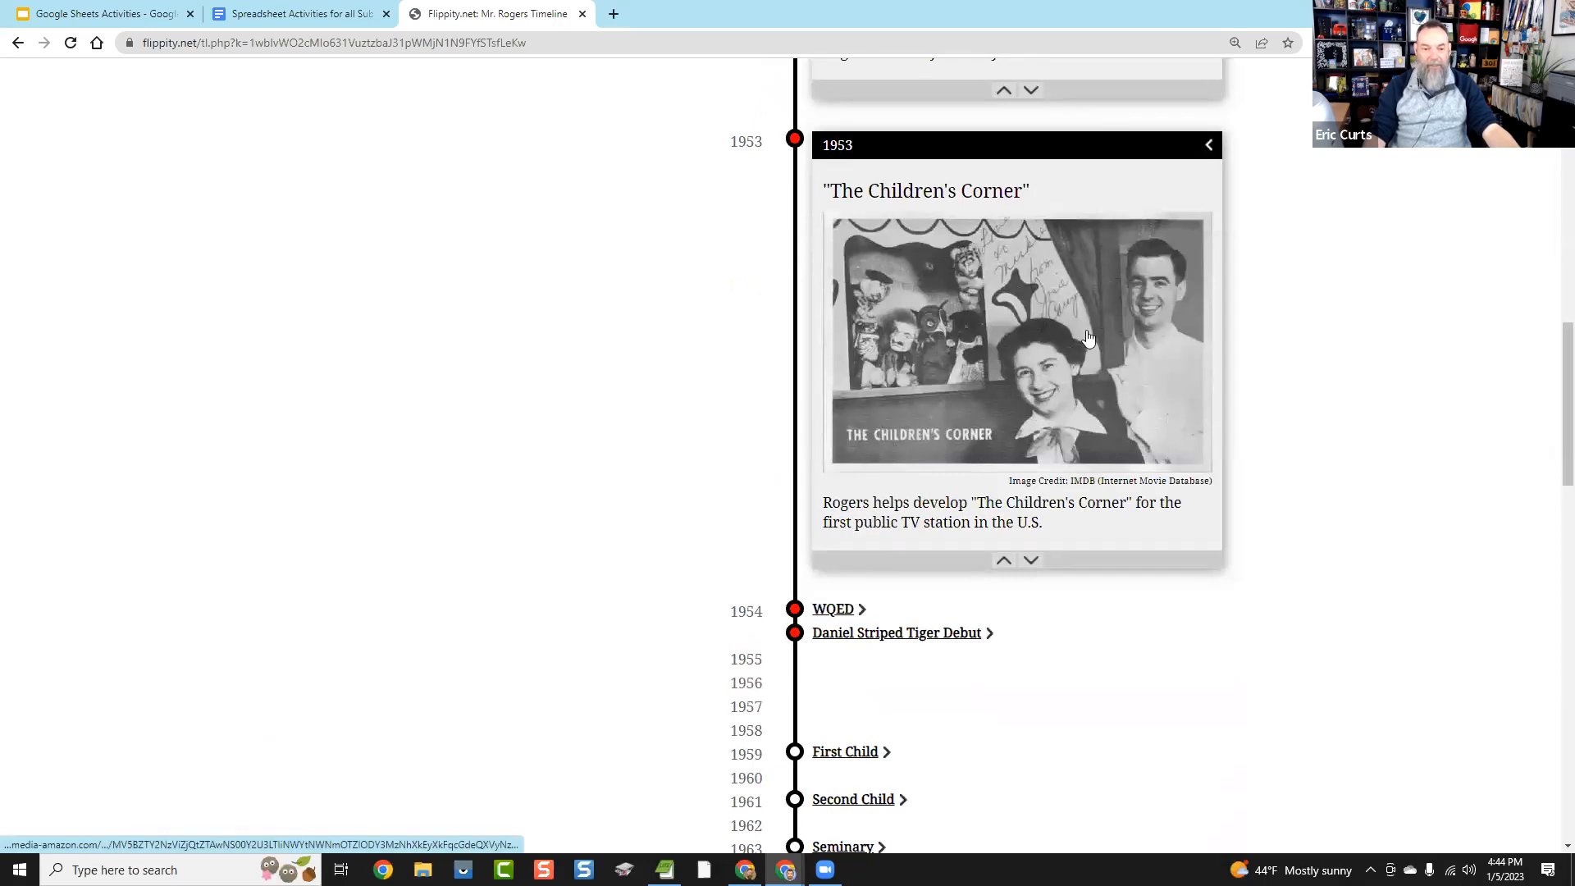
pyautogui.click(836, 608)
# Step: Expand Daniel Striped Tiger Debut, First Child, Second Child and Peabody Award, then go back home
pyautogui.scroll(-4, 903, 525)
pyautogui.click(903, 484)
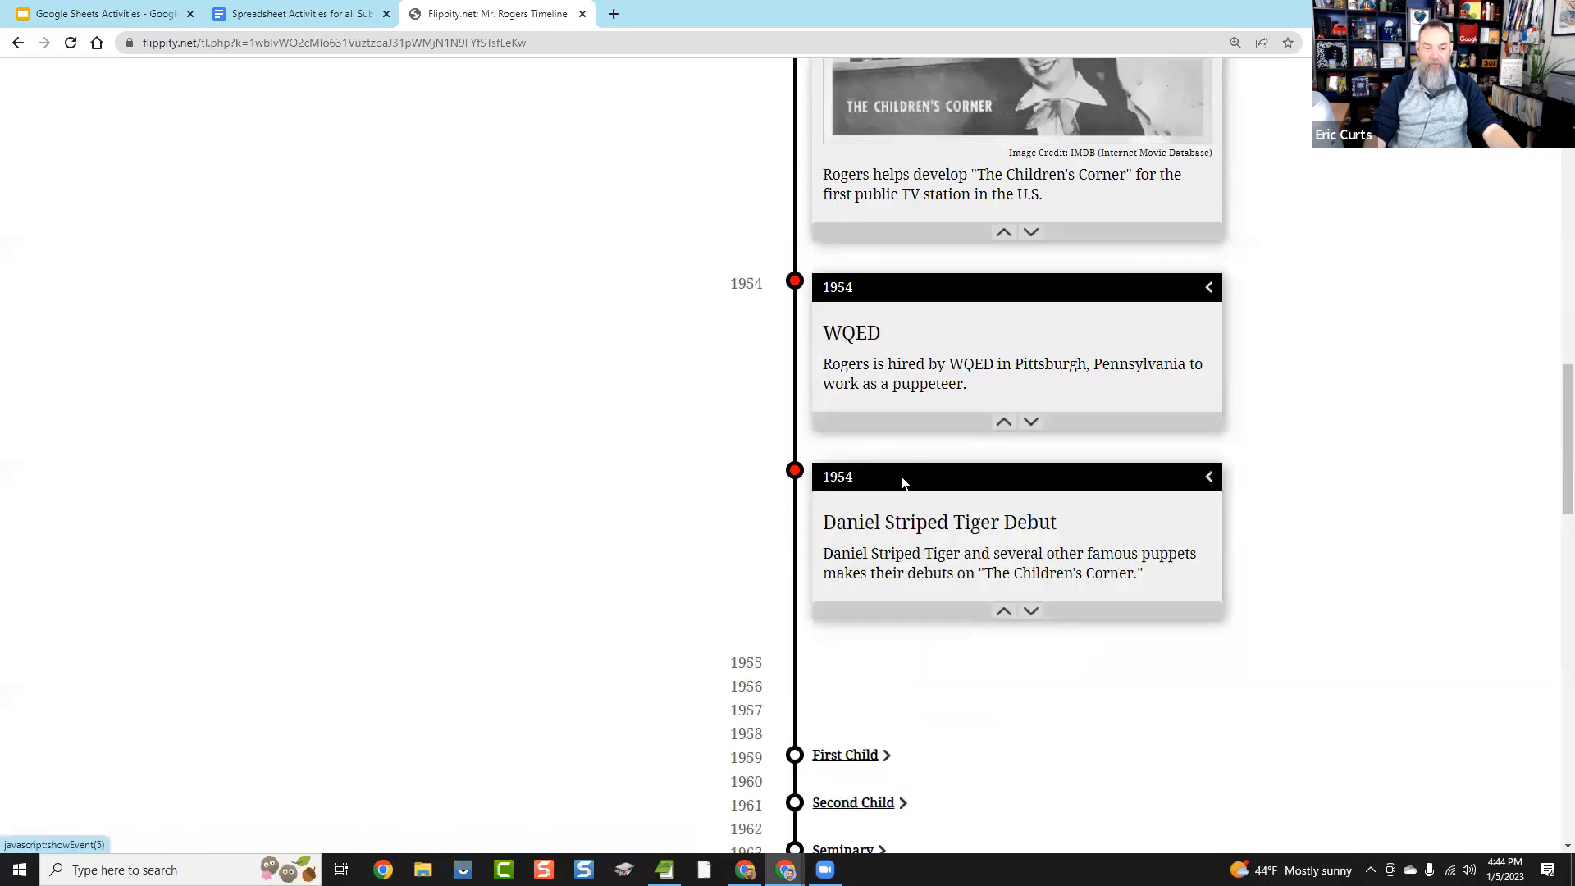
pyautogui.scroll(-5, 900, 485)
pyautogui.click(862, 347)
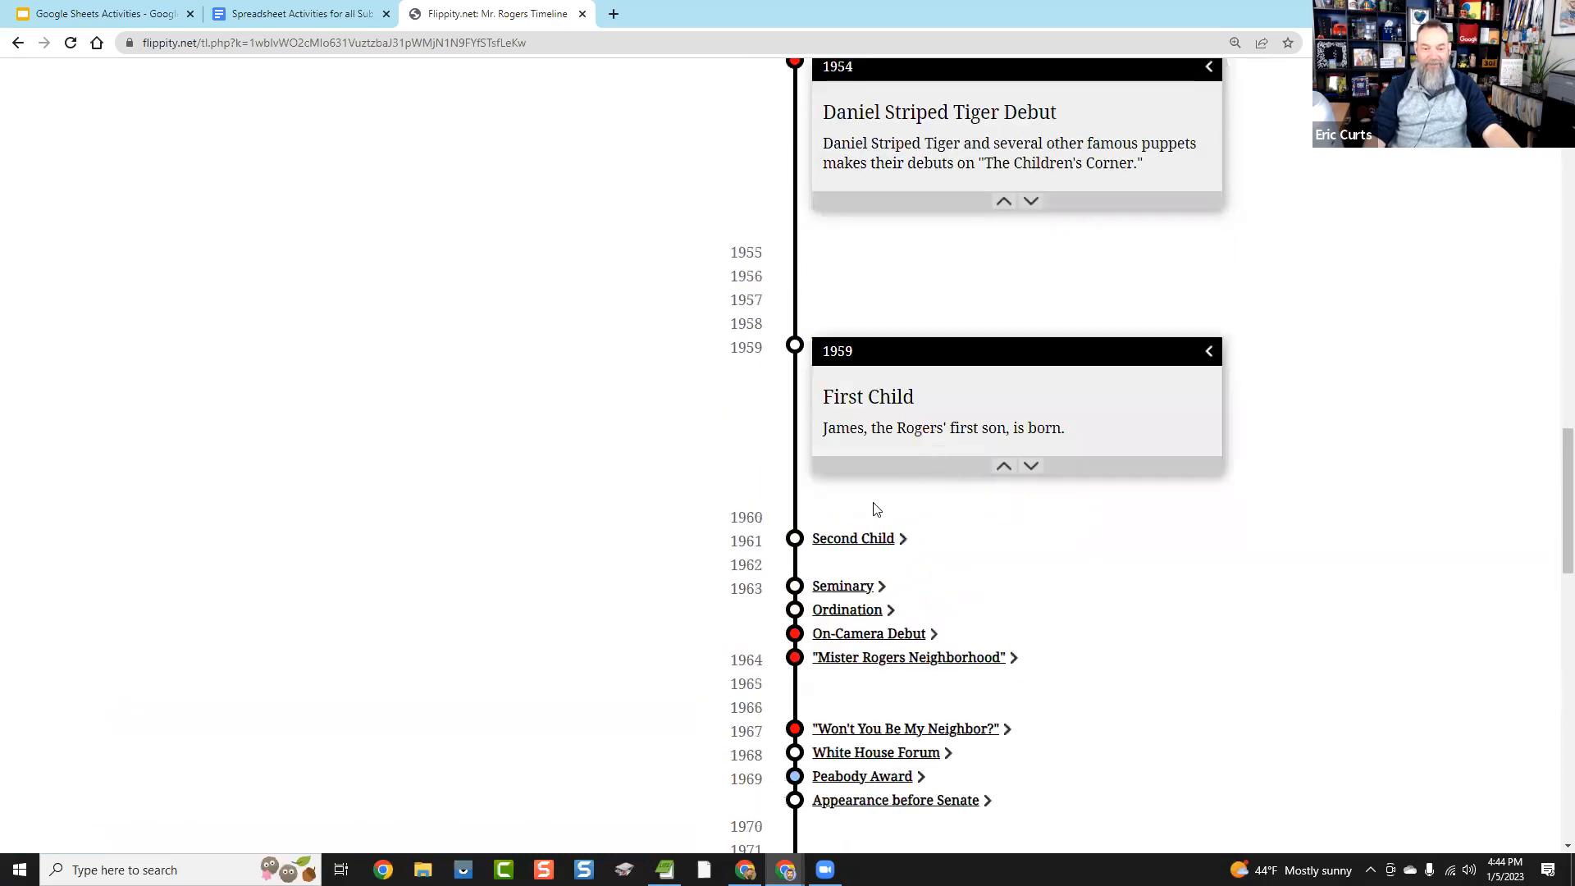
pyautogui.click(866, 541)
pyautogui.scroll(-5, 936, 563)
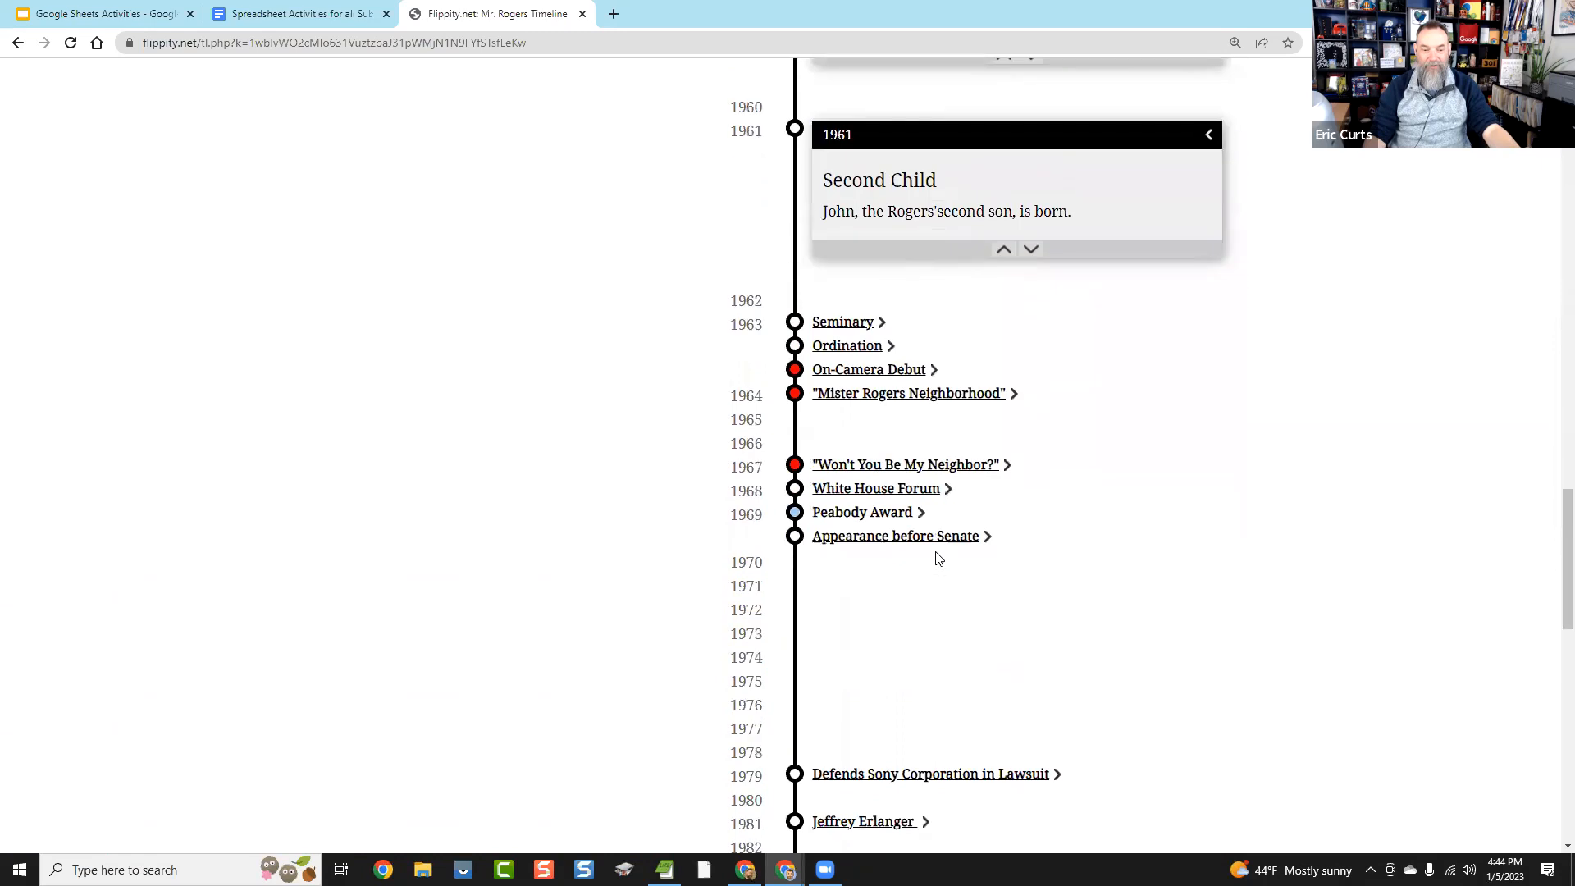
pyautogui.click(896, 513)
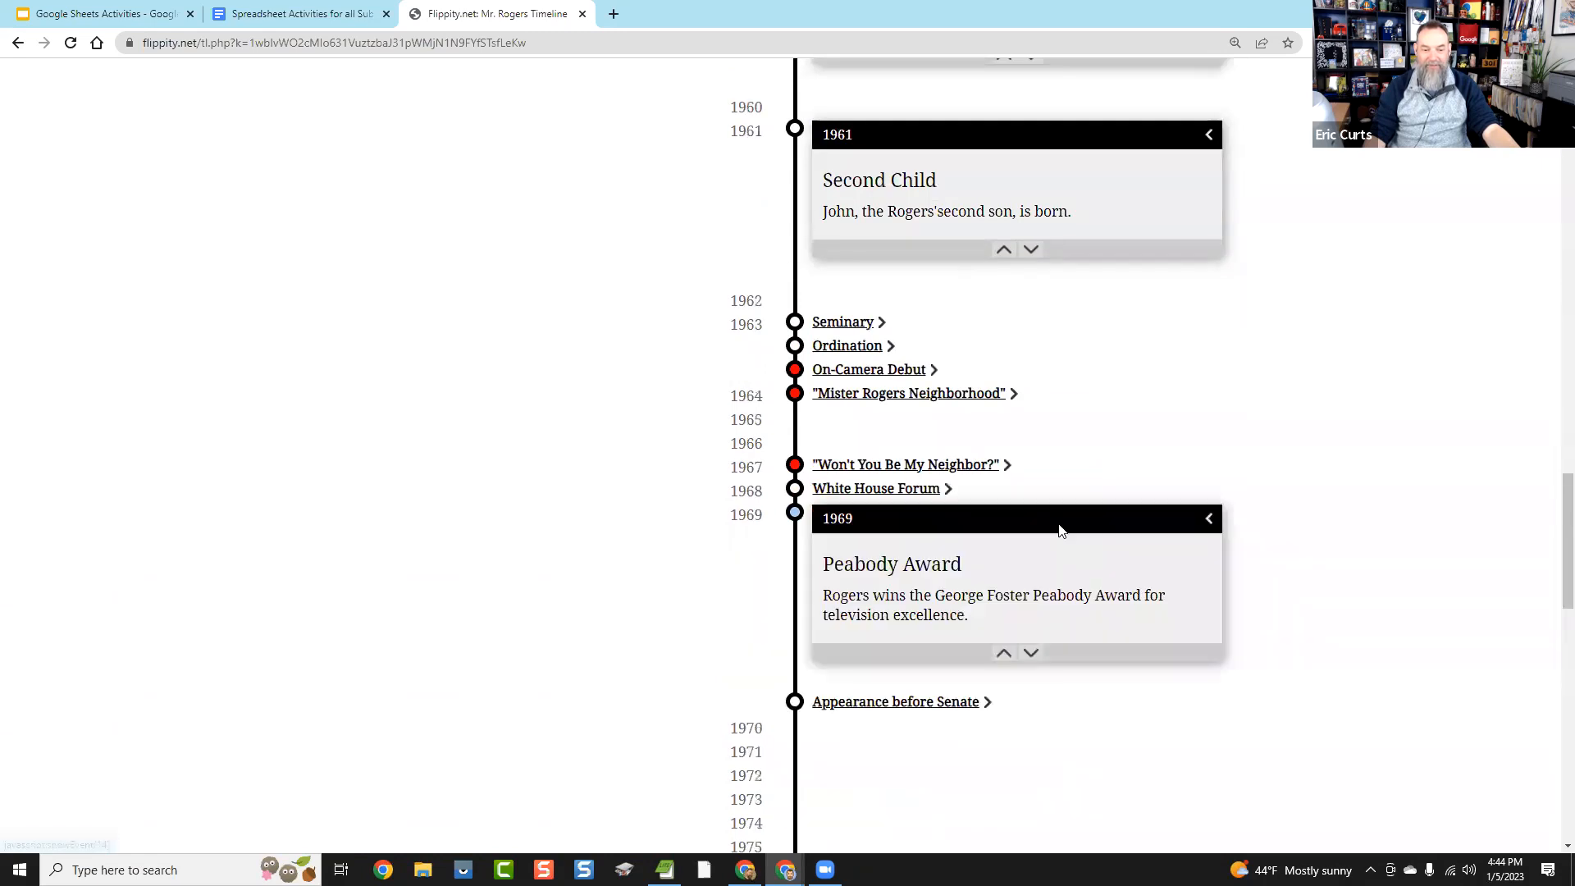
pyautogui.scroll(10, 1023, 464)
pyautogui.scroll(15, 1023, 445)
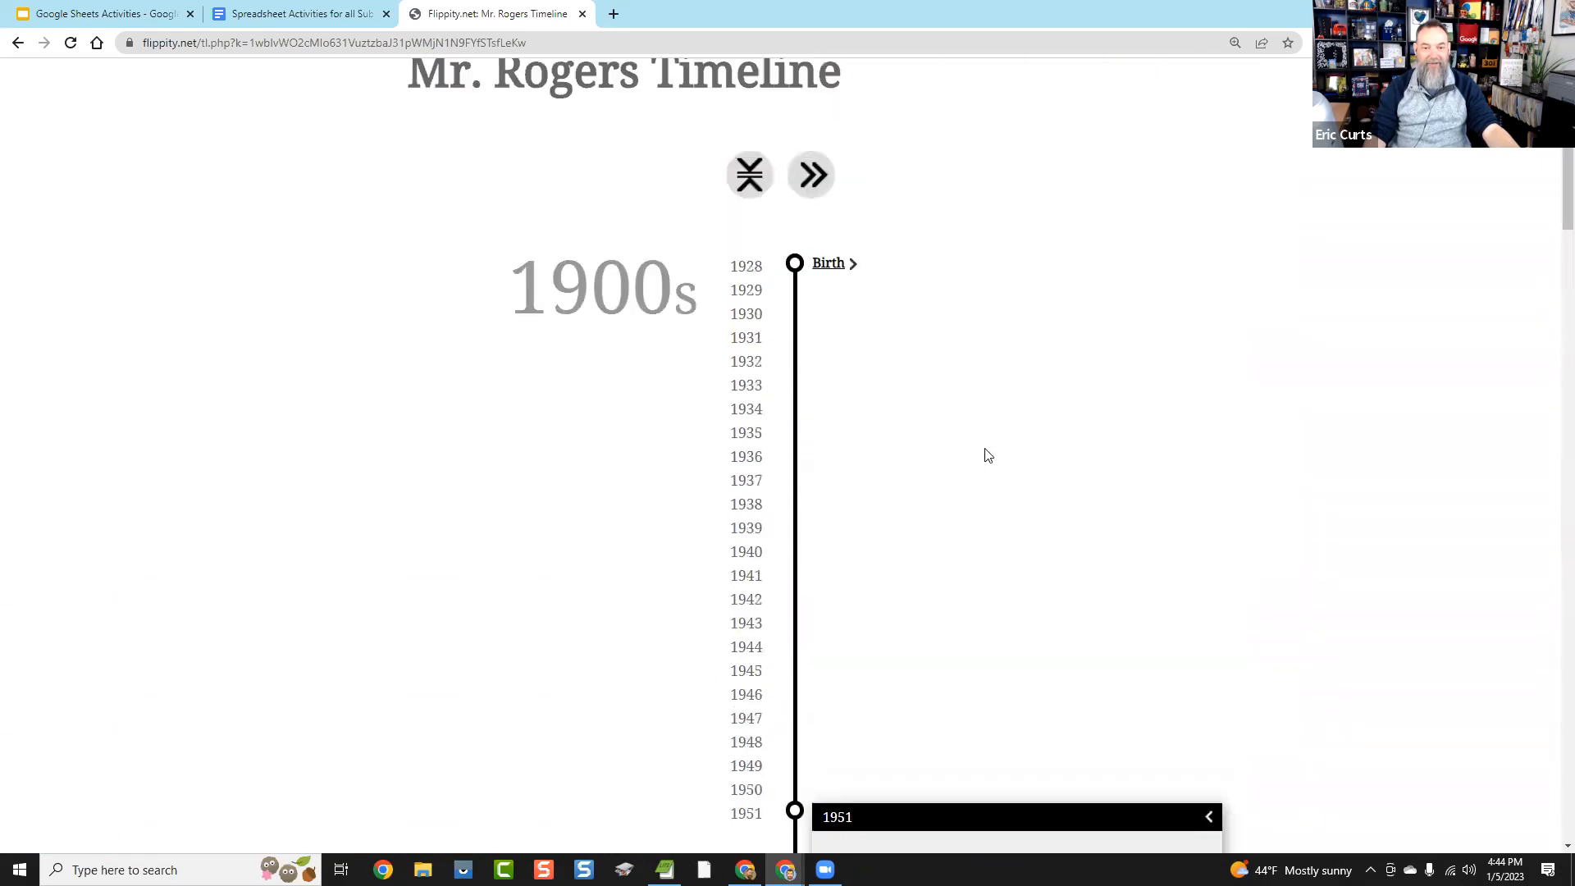
pyautogui.scroll(-13, 341, 440)
pyautogui.scroll(7, 369, 446)
pyautogui.scroll(-9, 291, 573)
pyautogui.scroll(-10, 283, 591)
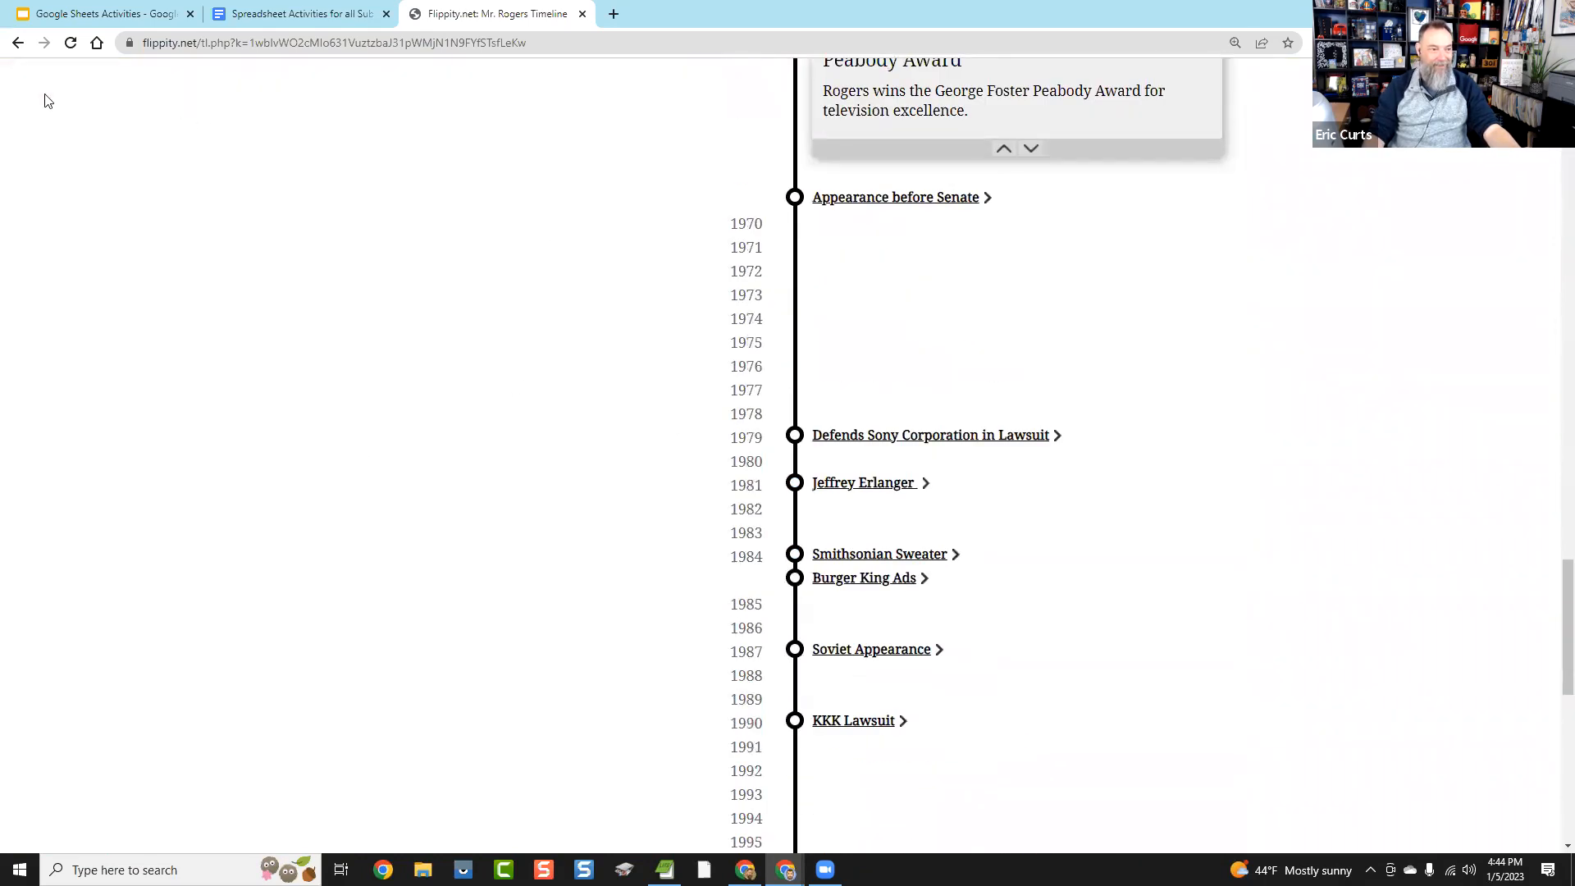
pyautogui.click(13, 45)
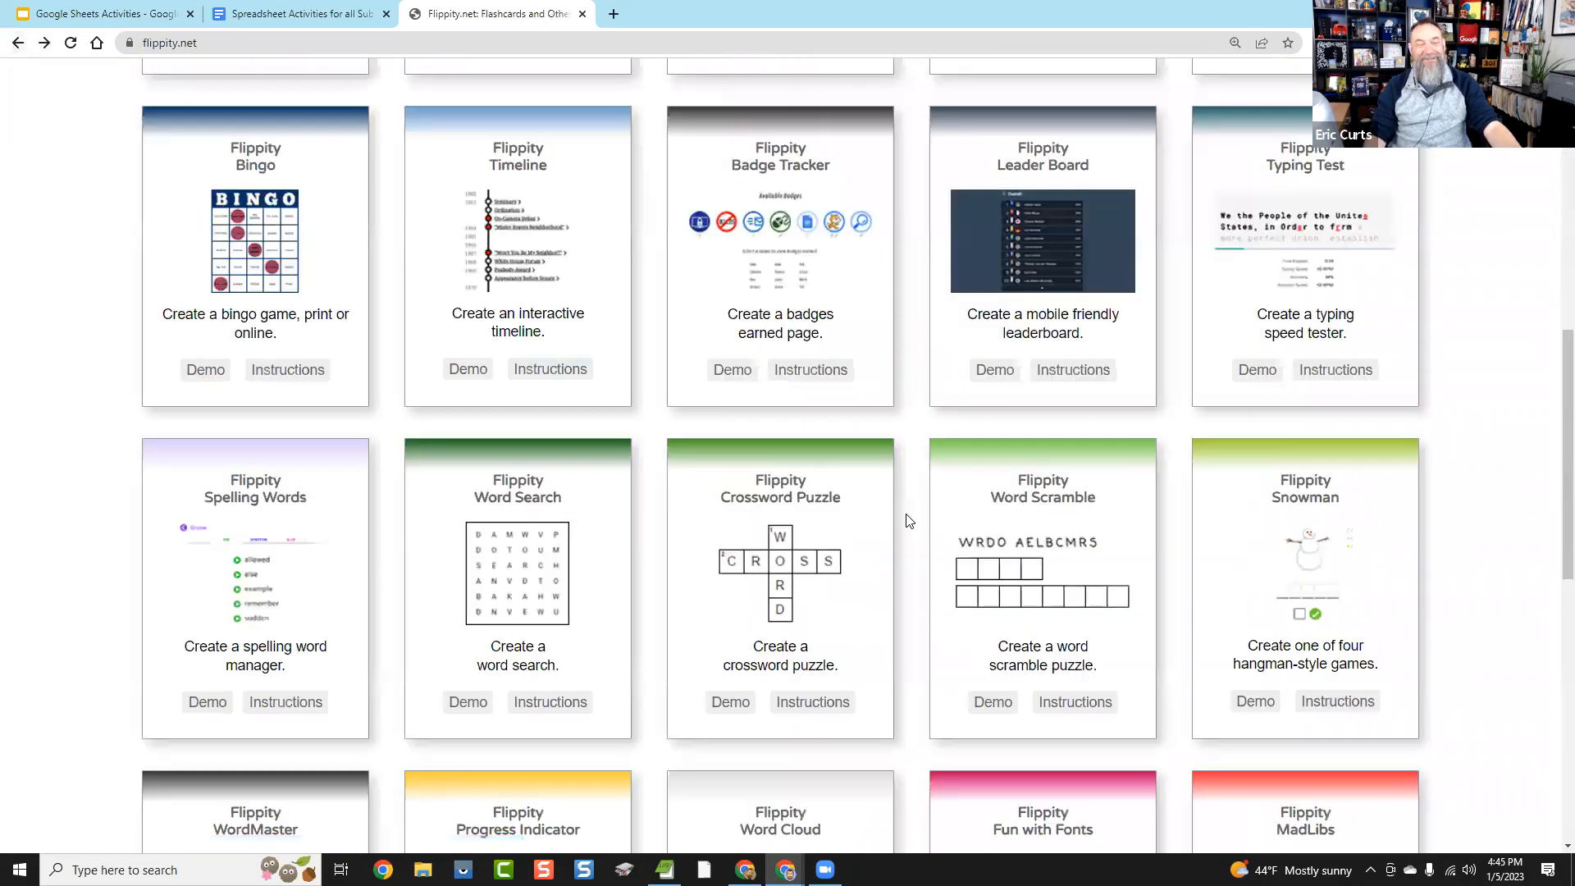
# Step: Open the Instructions page of the Flippity Flashcards template on flippity.net
pyautogui.scroll(10, 910, 516)
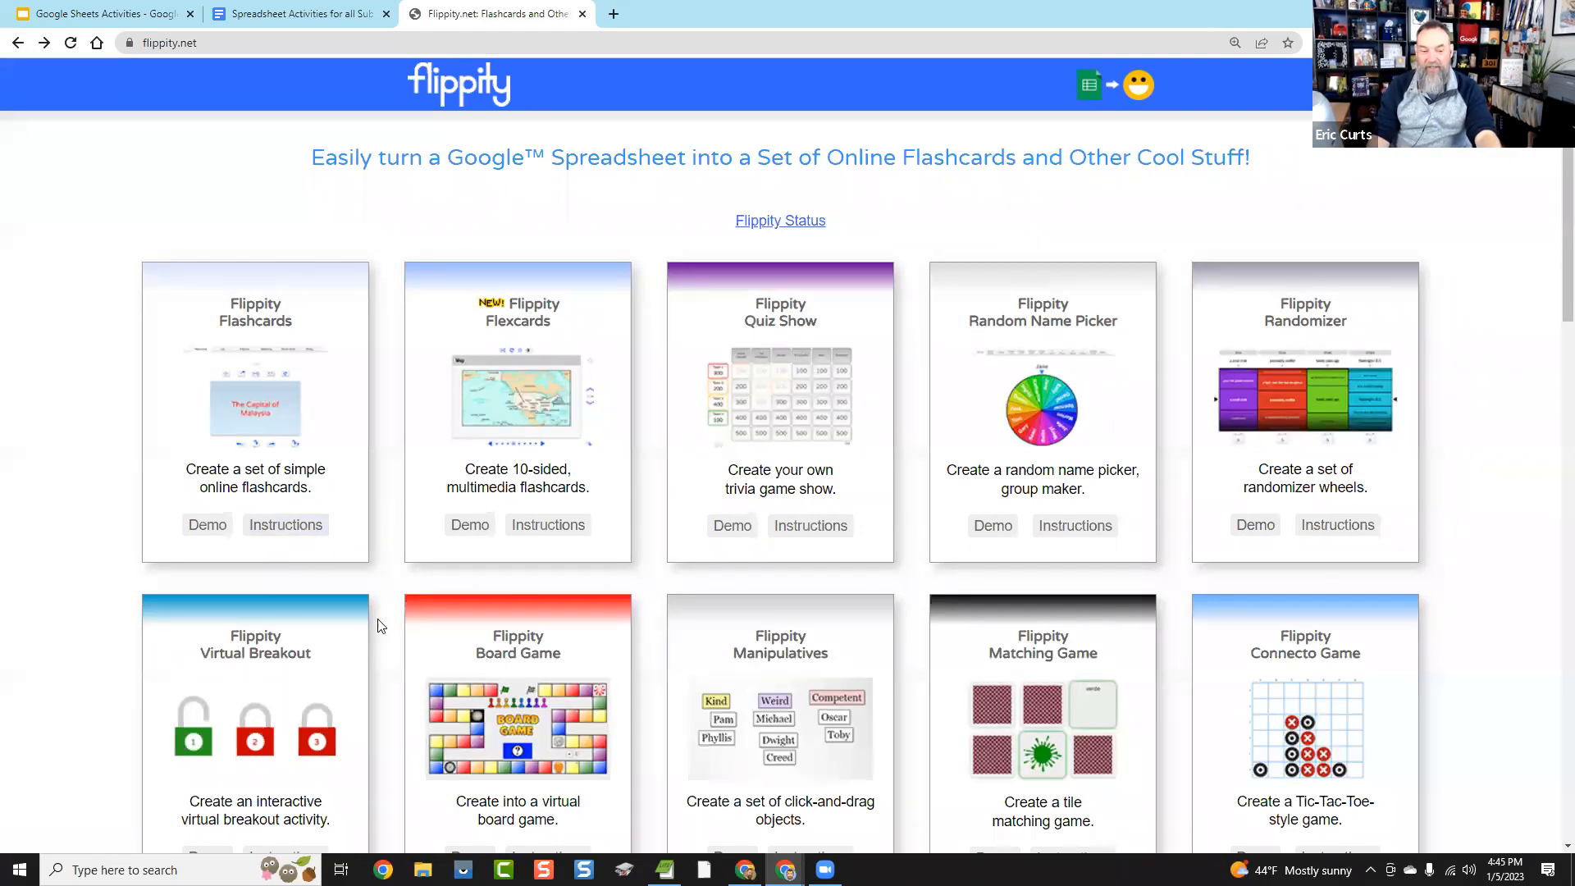
pyautogui.scroll(-2, 264, 542)
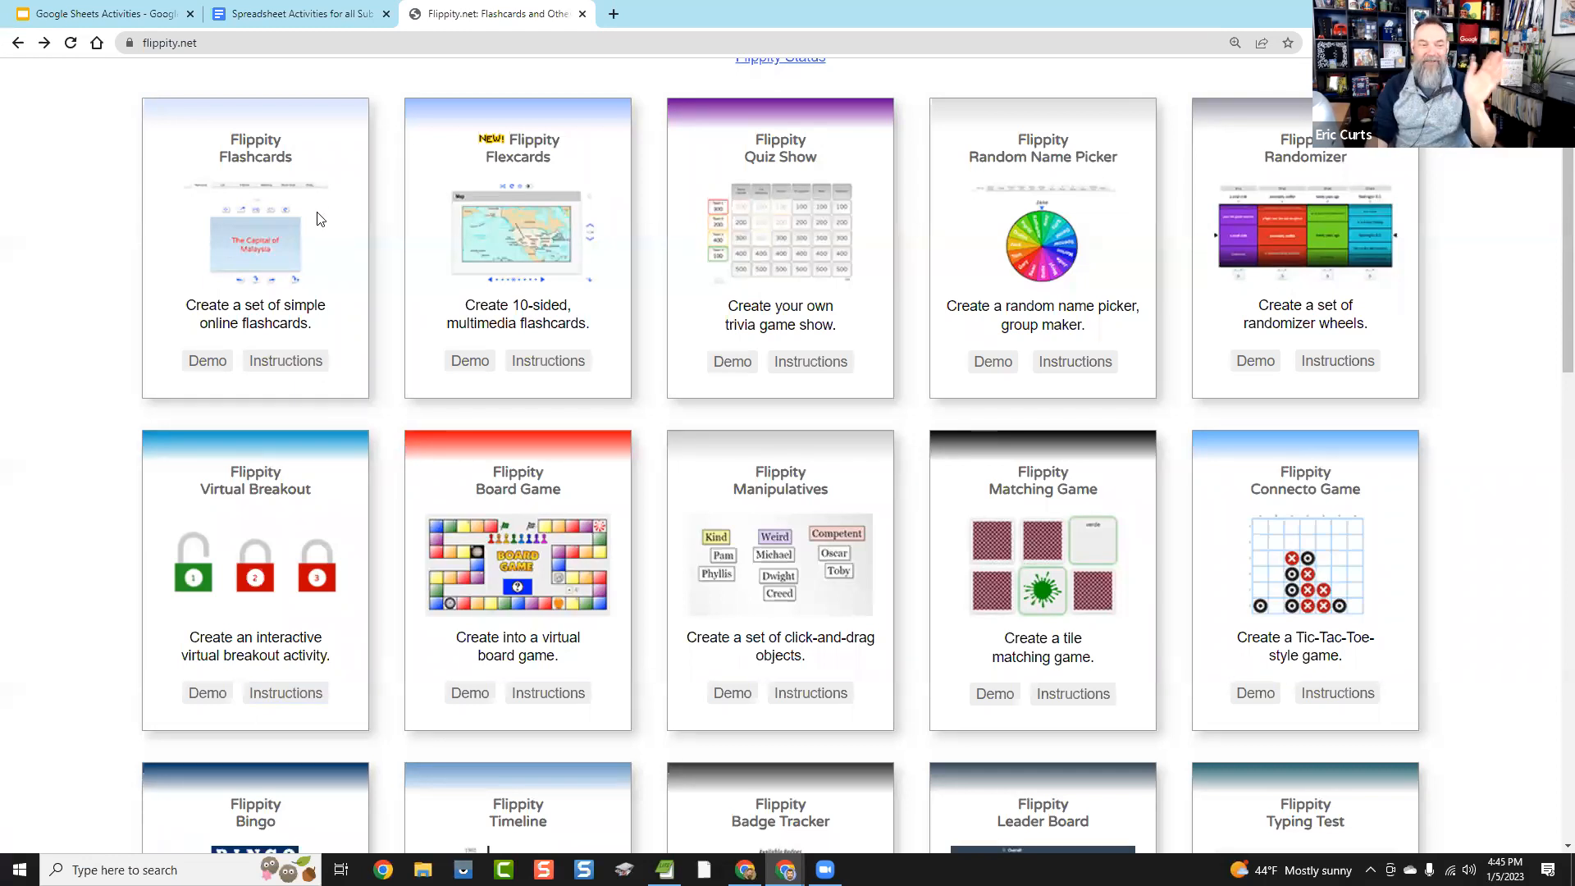
pyautogui.scroll(2, 318, 221)
pyautogui.scroll(-1, 271, 335)
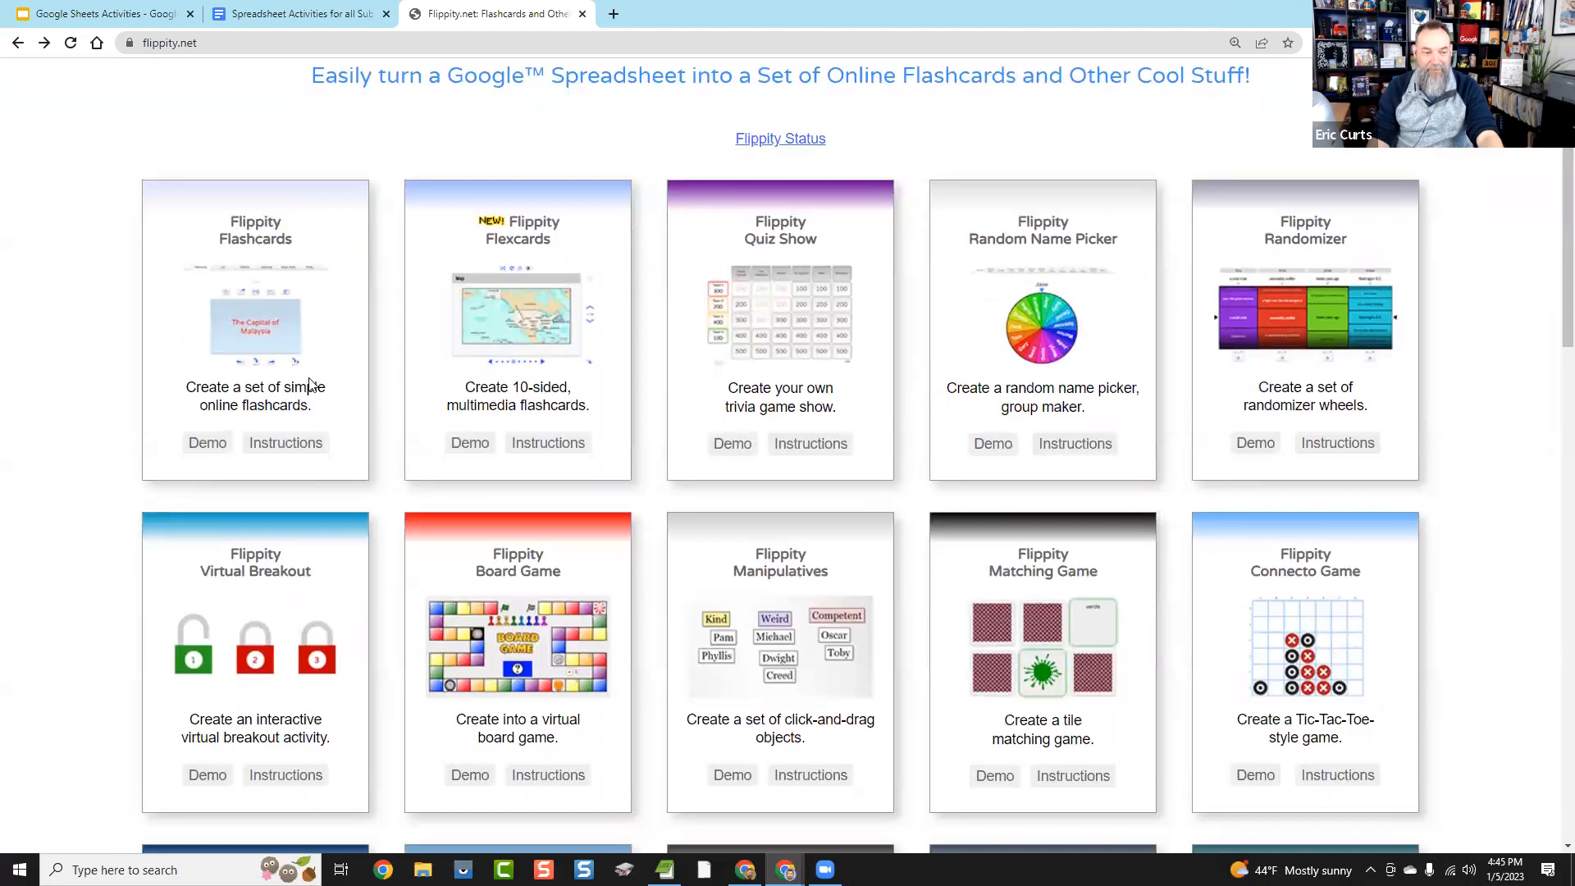
pyautogui.click(301, 452)
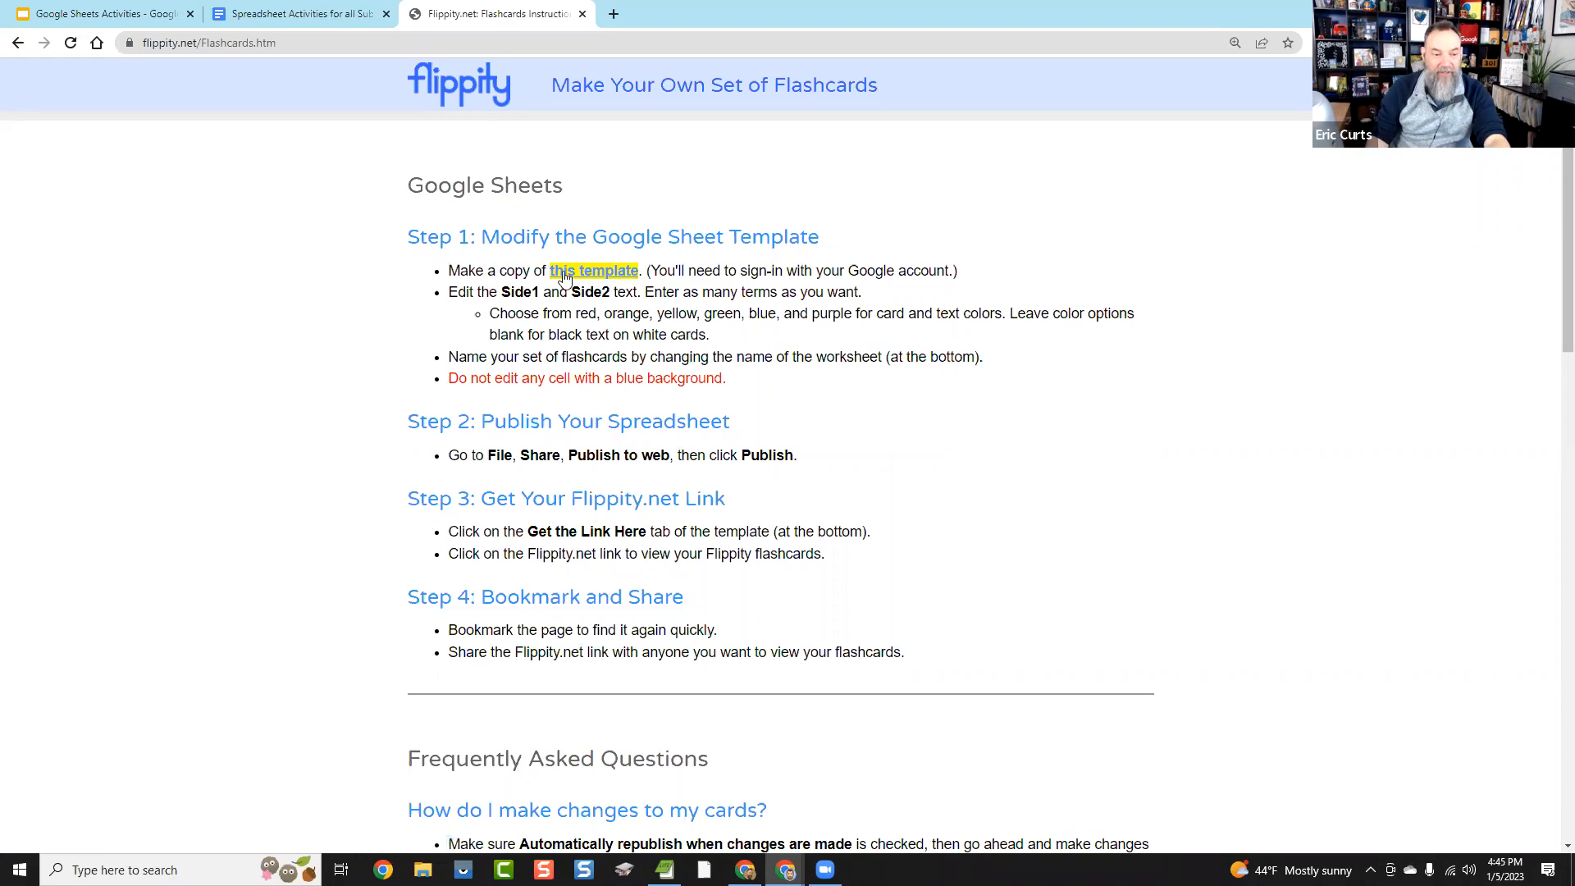
# Step: Follow Step 1's template link and make a copy of the Flippity.net Flashcards Template
pyautogui.click(612, 272)
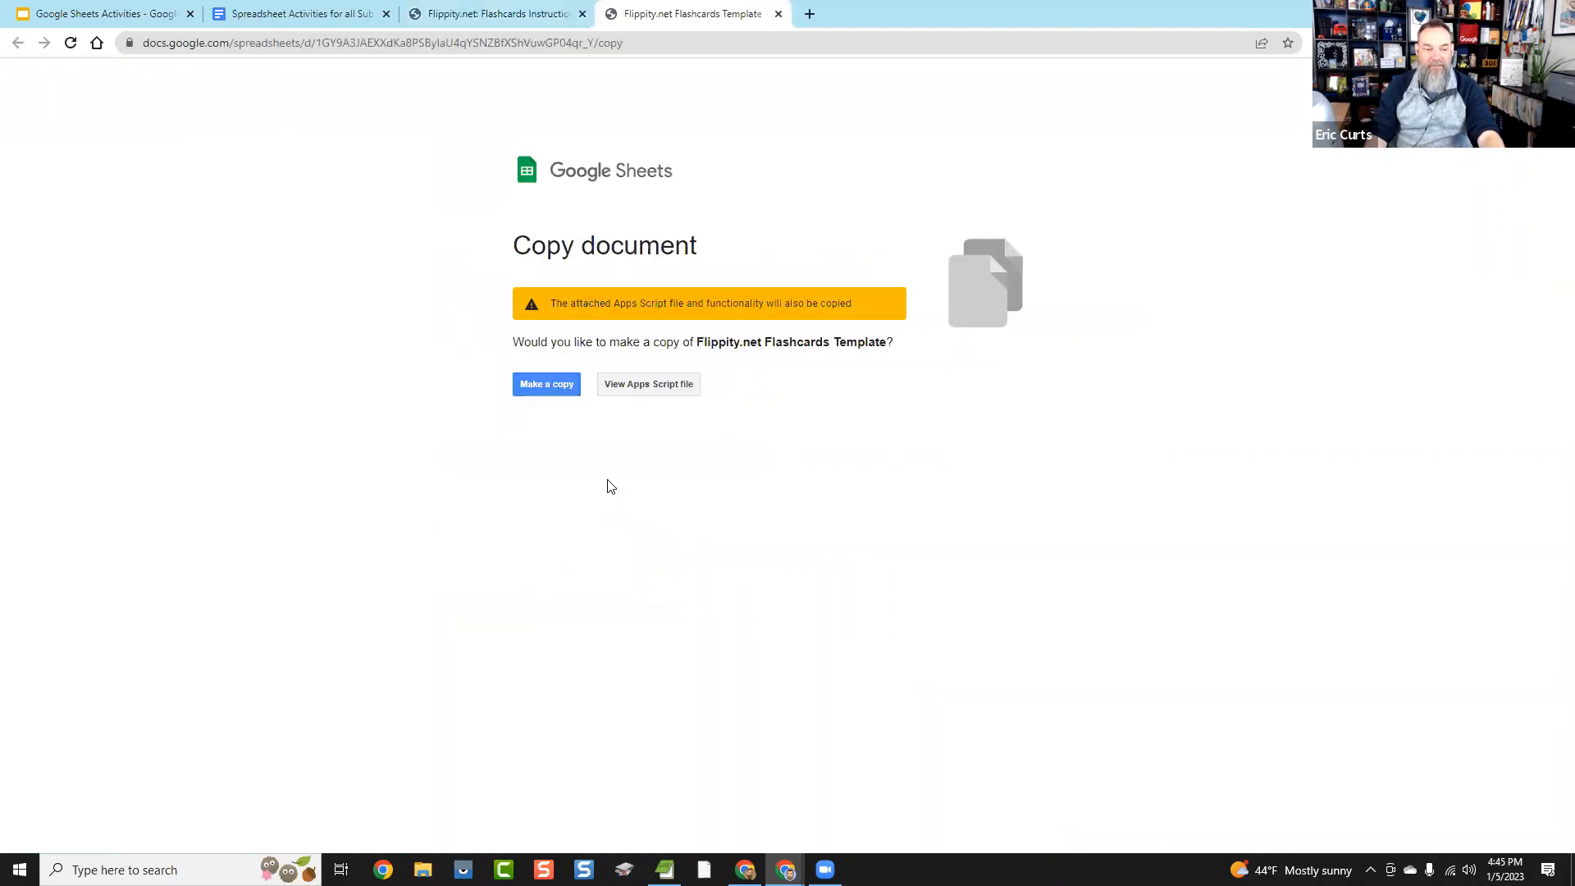
pyautogui.click(541, 386)
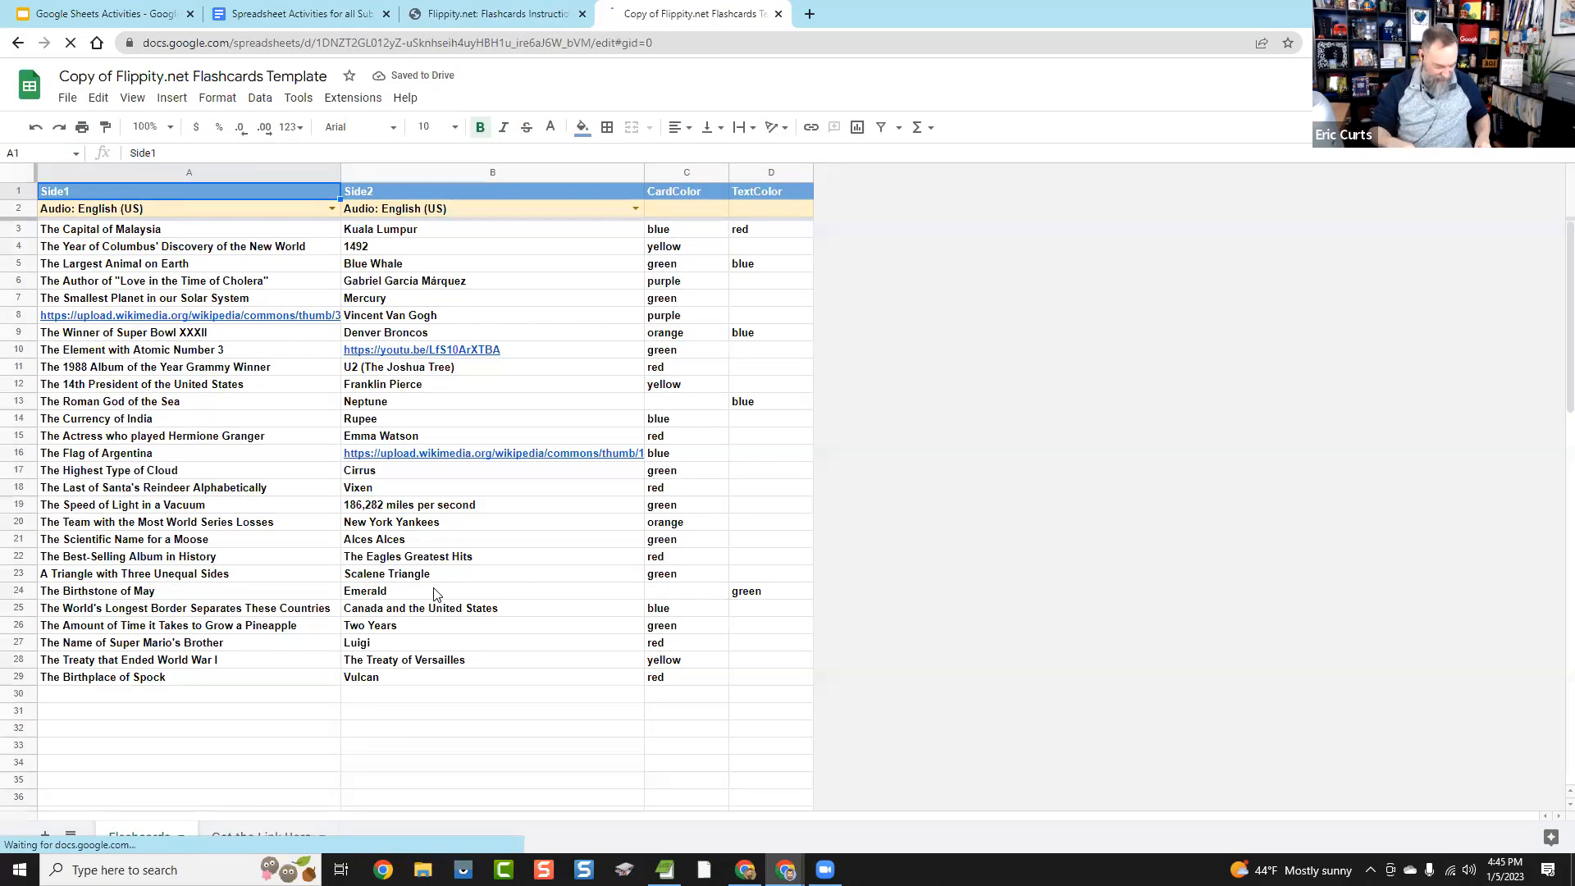
pyautogui.hotkey('ctrl', '+')
pyautogui.hotkey('ctrl', '+')
pyautogui.hotkey('ctrl', '+')
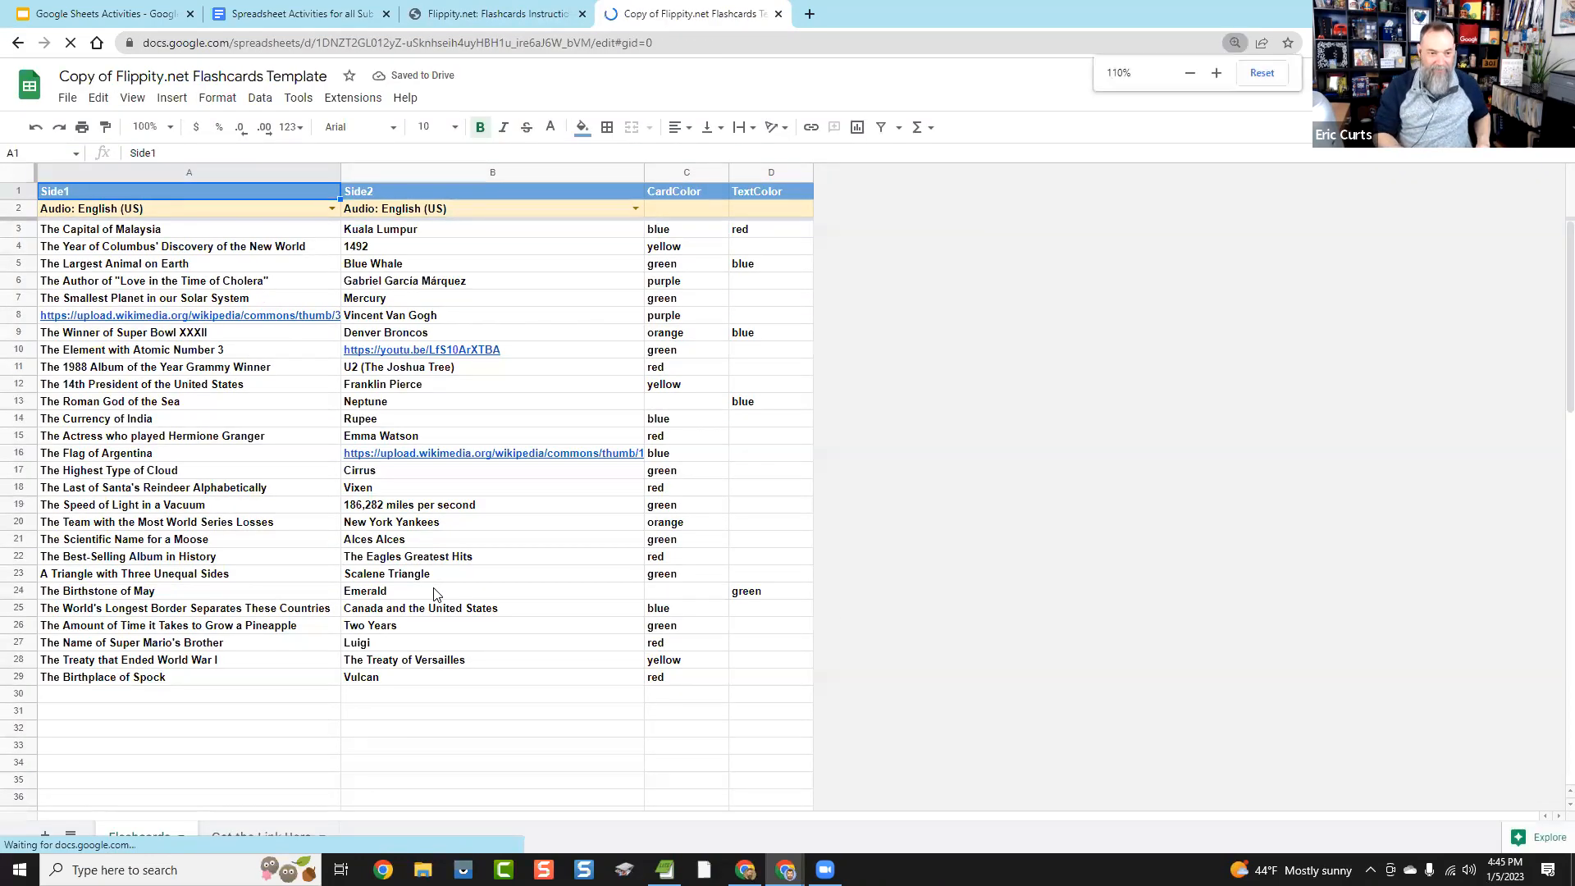
pyautogui.hotkey('ctrl', '+')
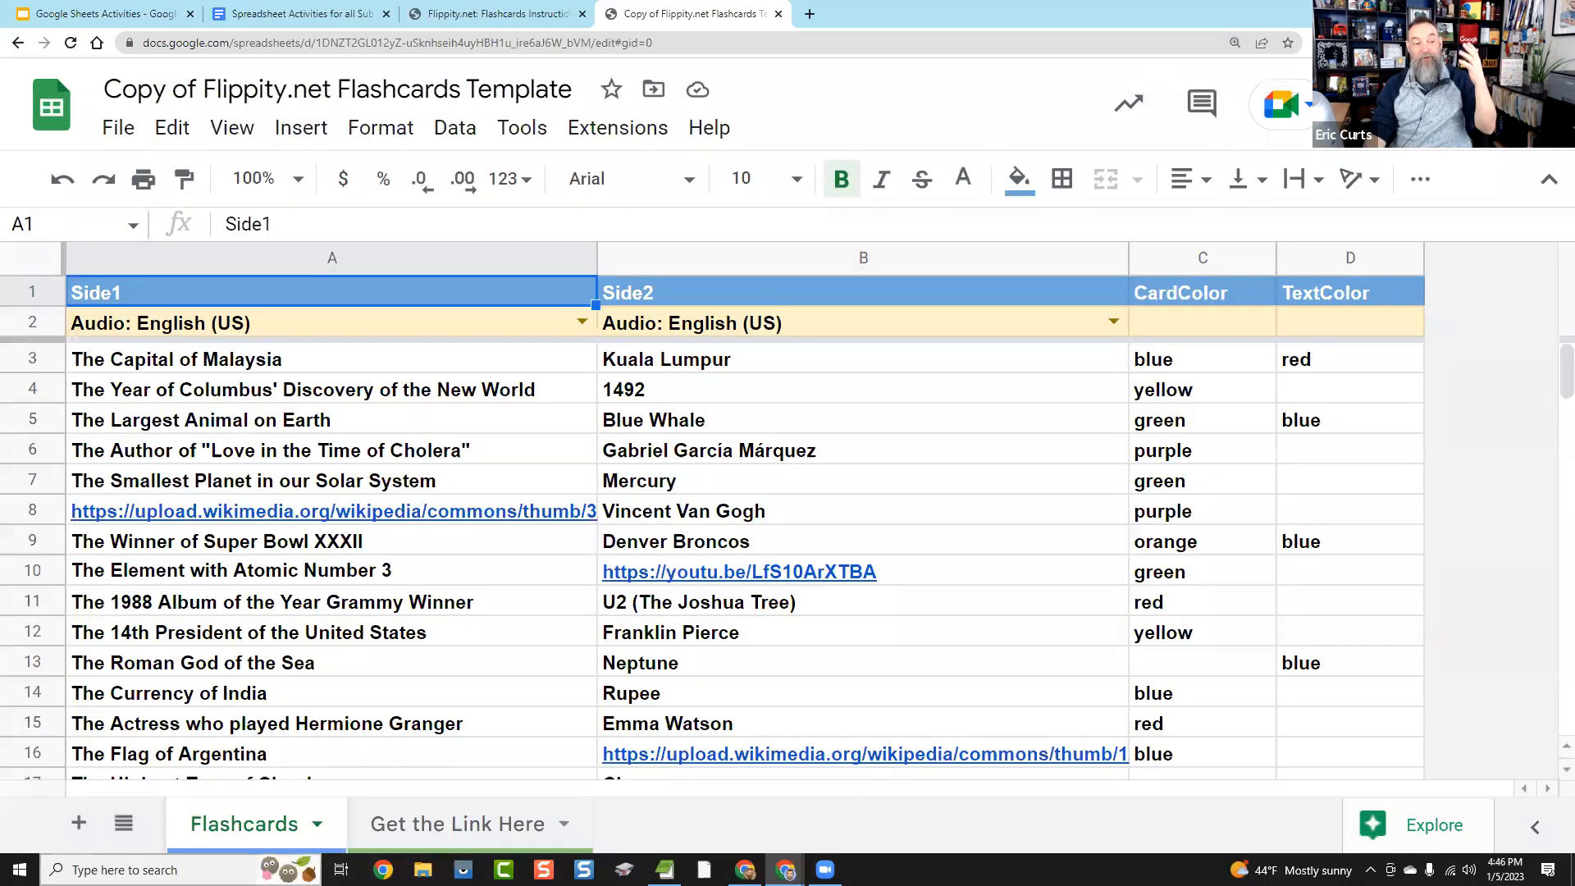
pyautogui.click(1001, 511)
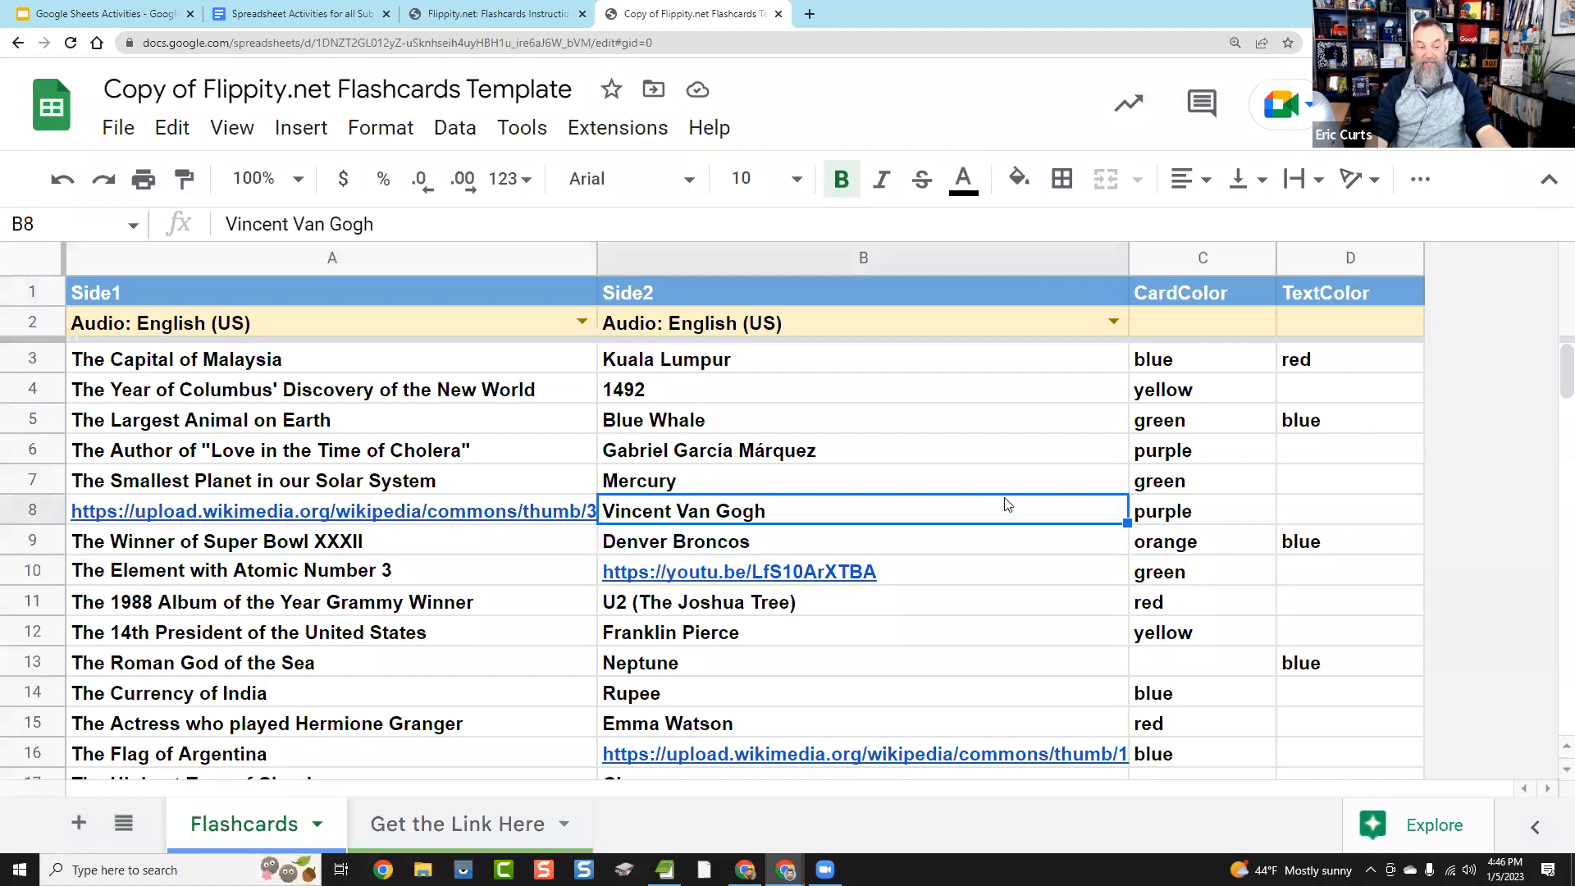
pyautogui.scroll(-8, 1005, 505)
pyautogui.scroll(5, 1007, 512)
pyautogui.scroll(3, 1010, 522)
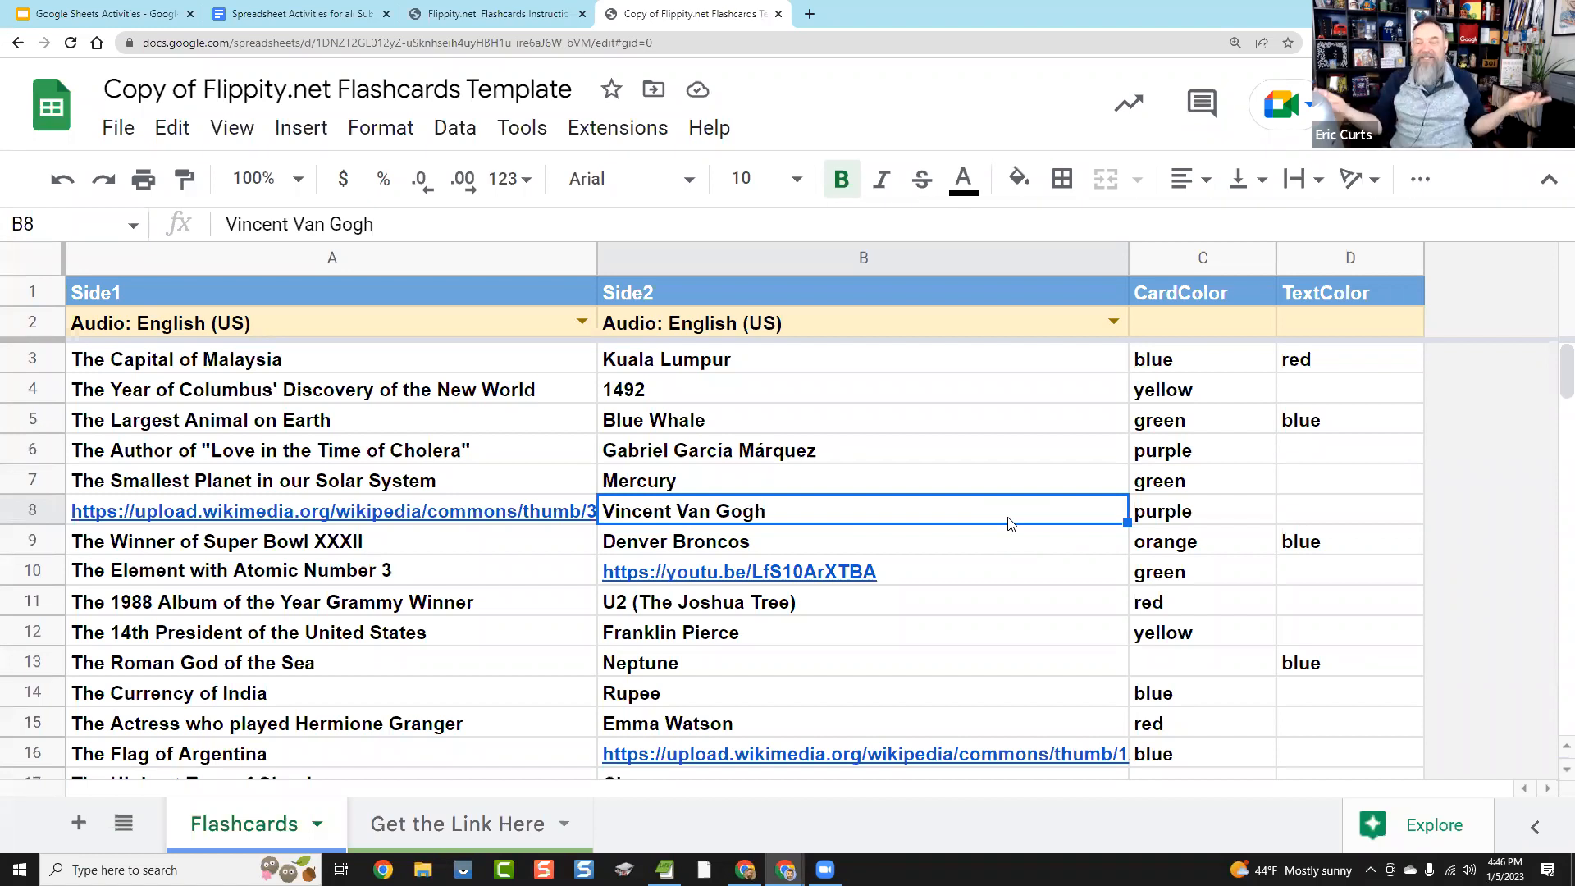
pyautogui.click(444, 261)
pyautogui.click(784, 254)
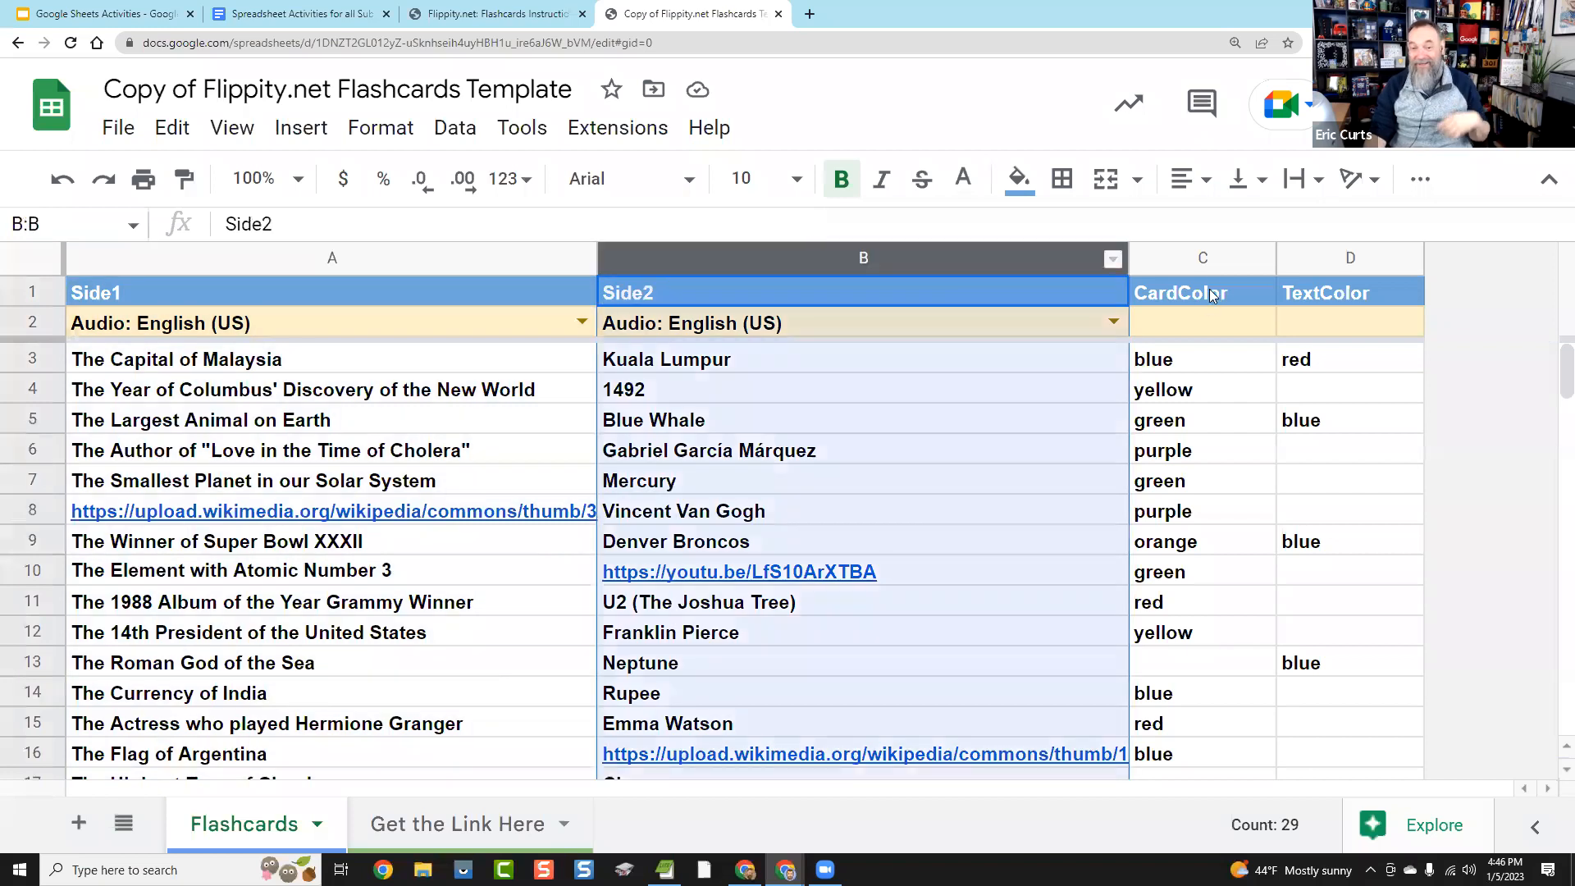
pyautogui.click(1215, 253)
pyautogui.click(1329, 258)
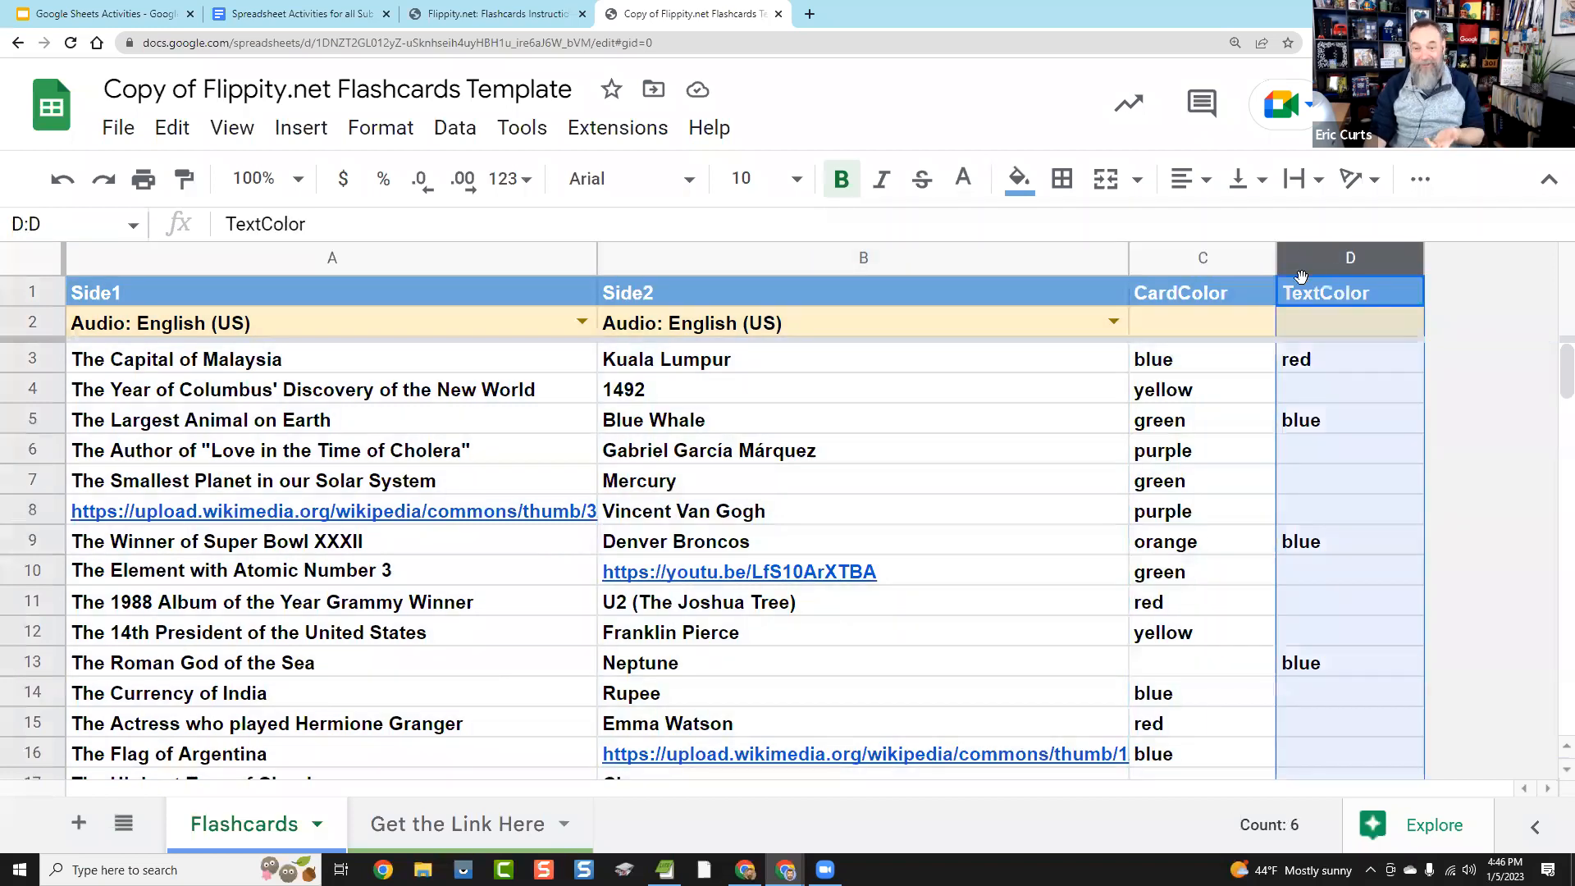
pyautogui.click(924, 469)
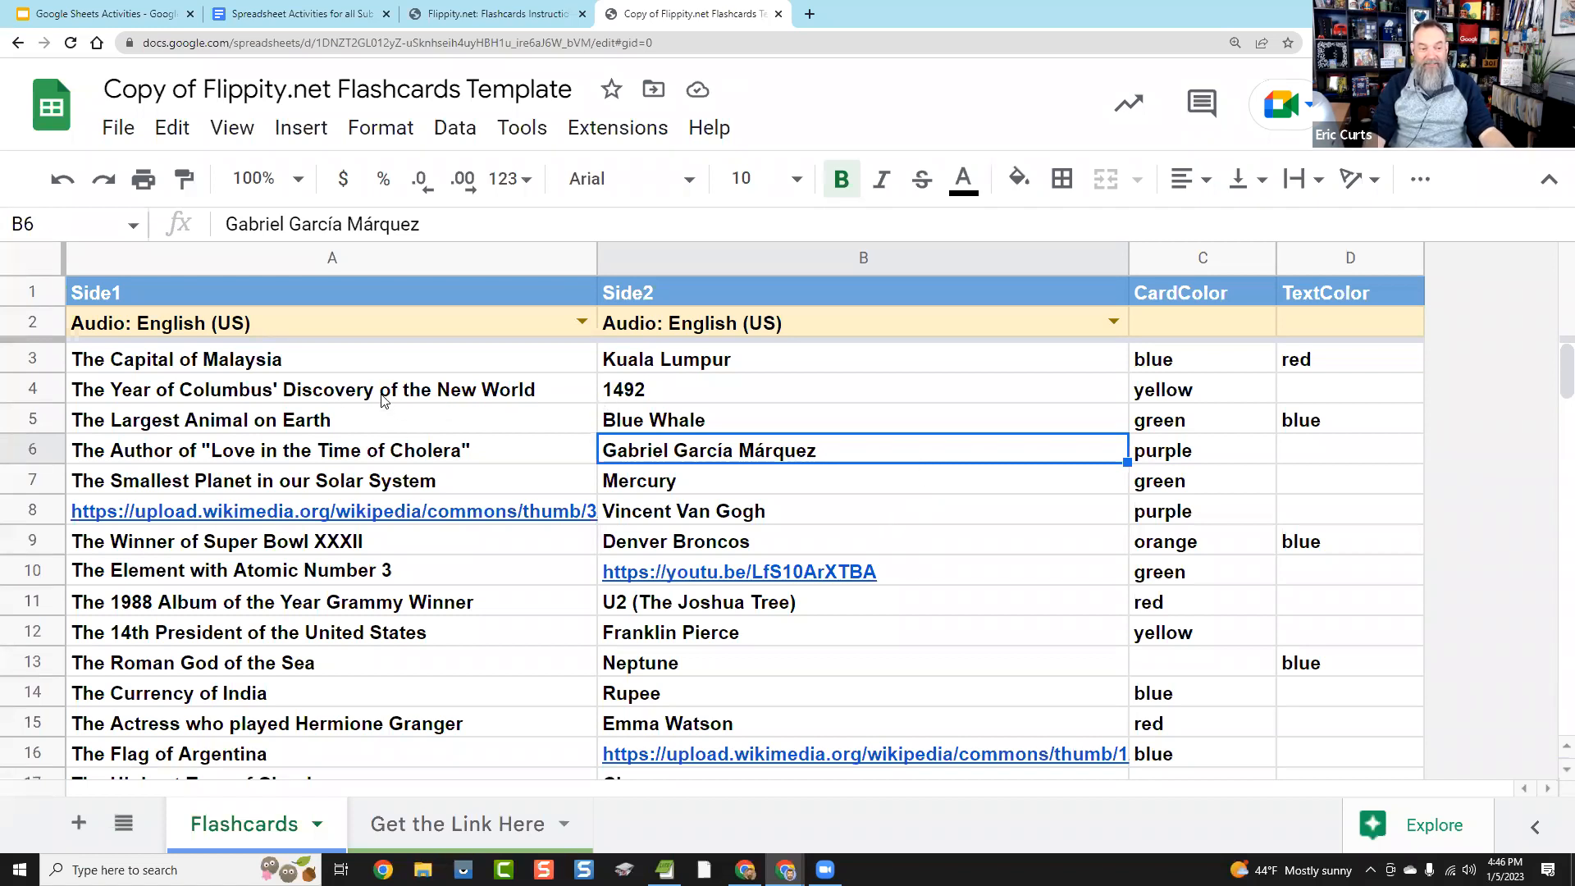
pyautogui.scroll(-8, 386, 402)
pyautogui.scroll(8, 404, 421)
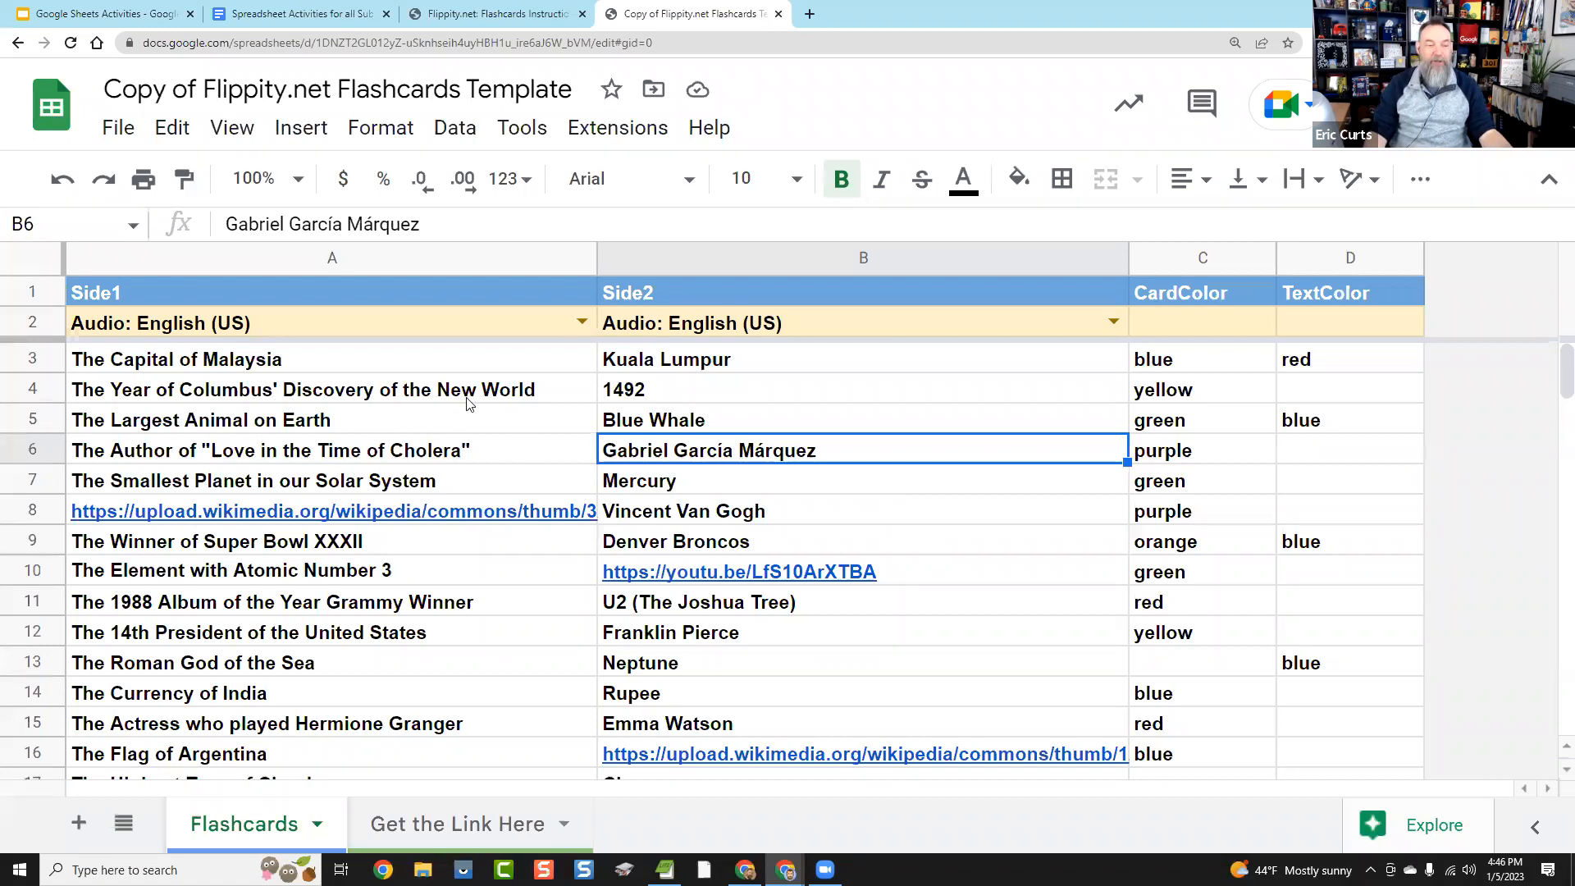
pyautogui.click(363, 362)
# Step: Replace the first card with 'What year did Google begin?' in A3 and '1998' in B3
pyautogui.press('Delete')
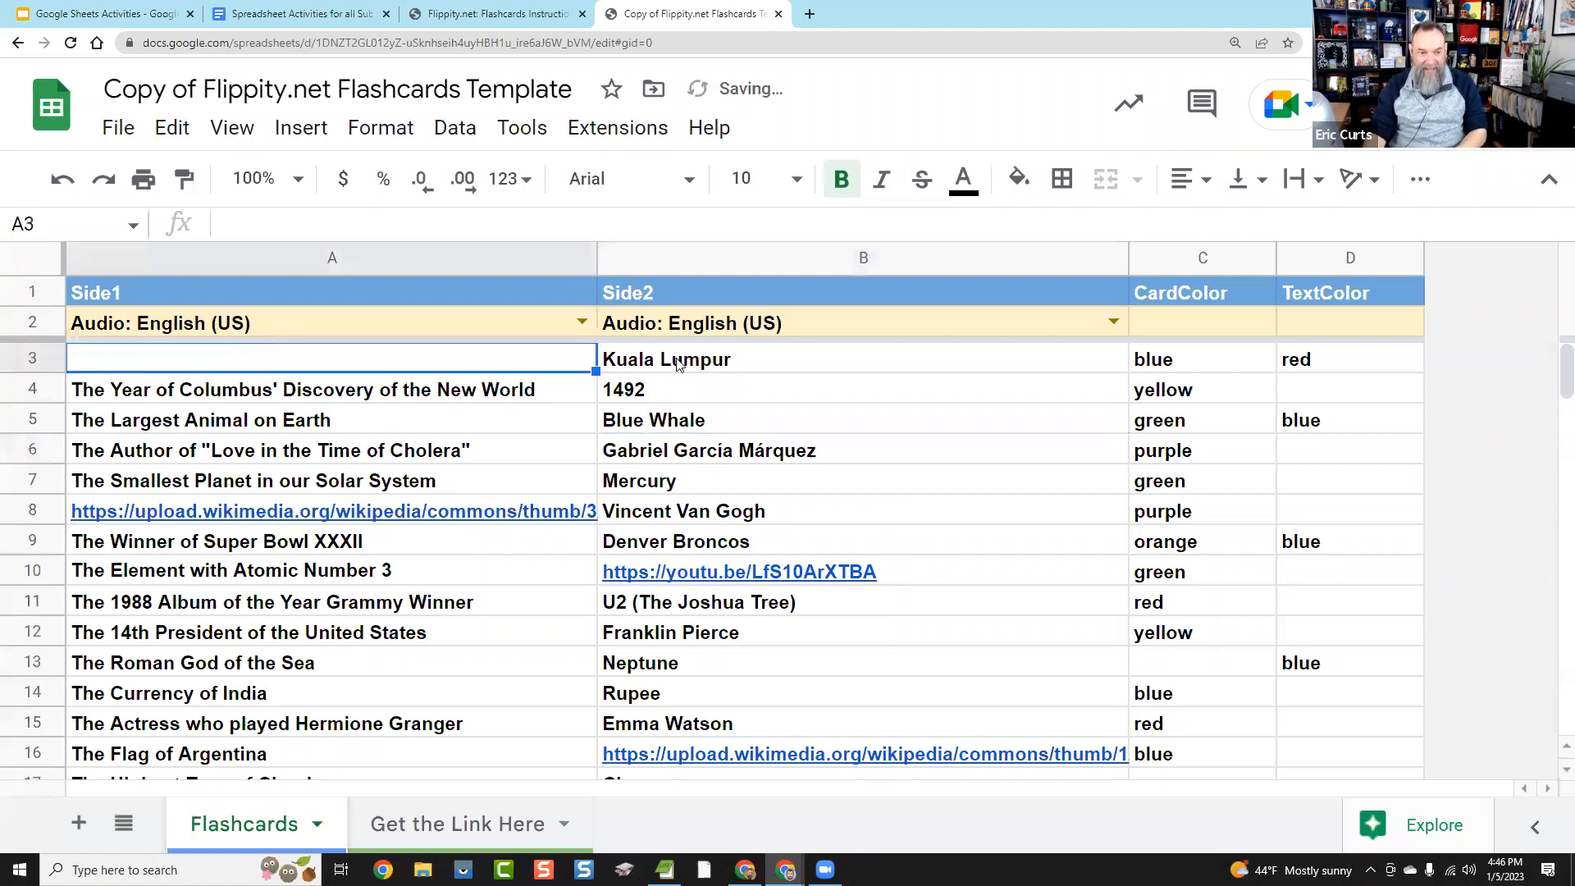
pyautogui.click(952, 366)
pyautogui.press('Delete')
pyautogui.click(1054, 485)
pyautogui.click(414, 371)
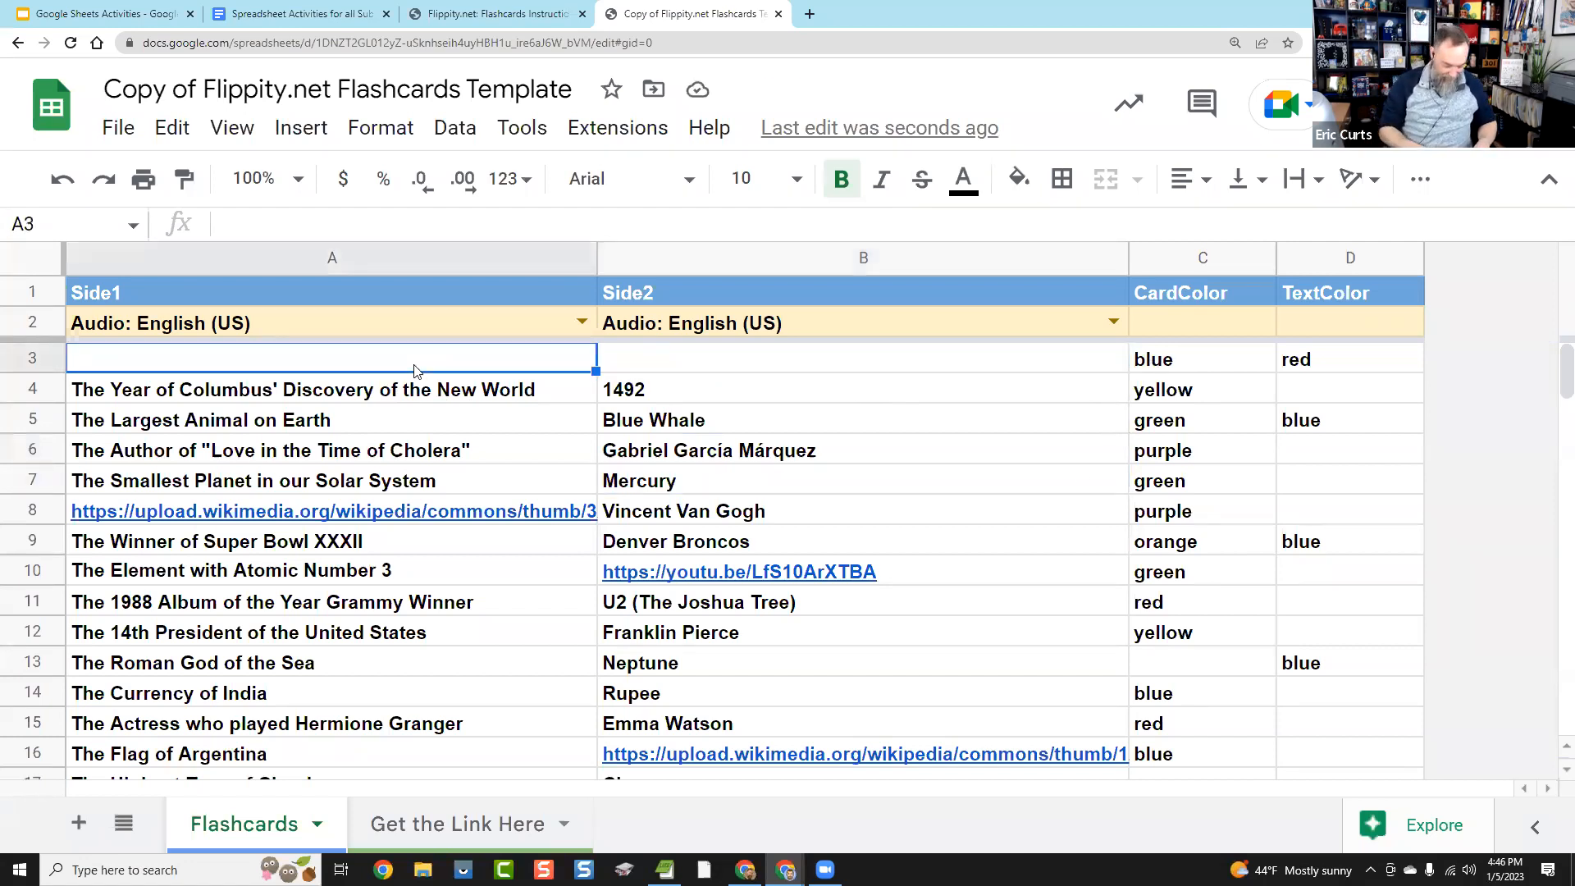
pyautogui.write('What')
pyautogui.write('r d')
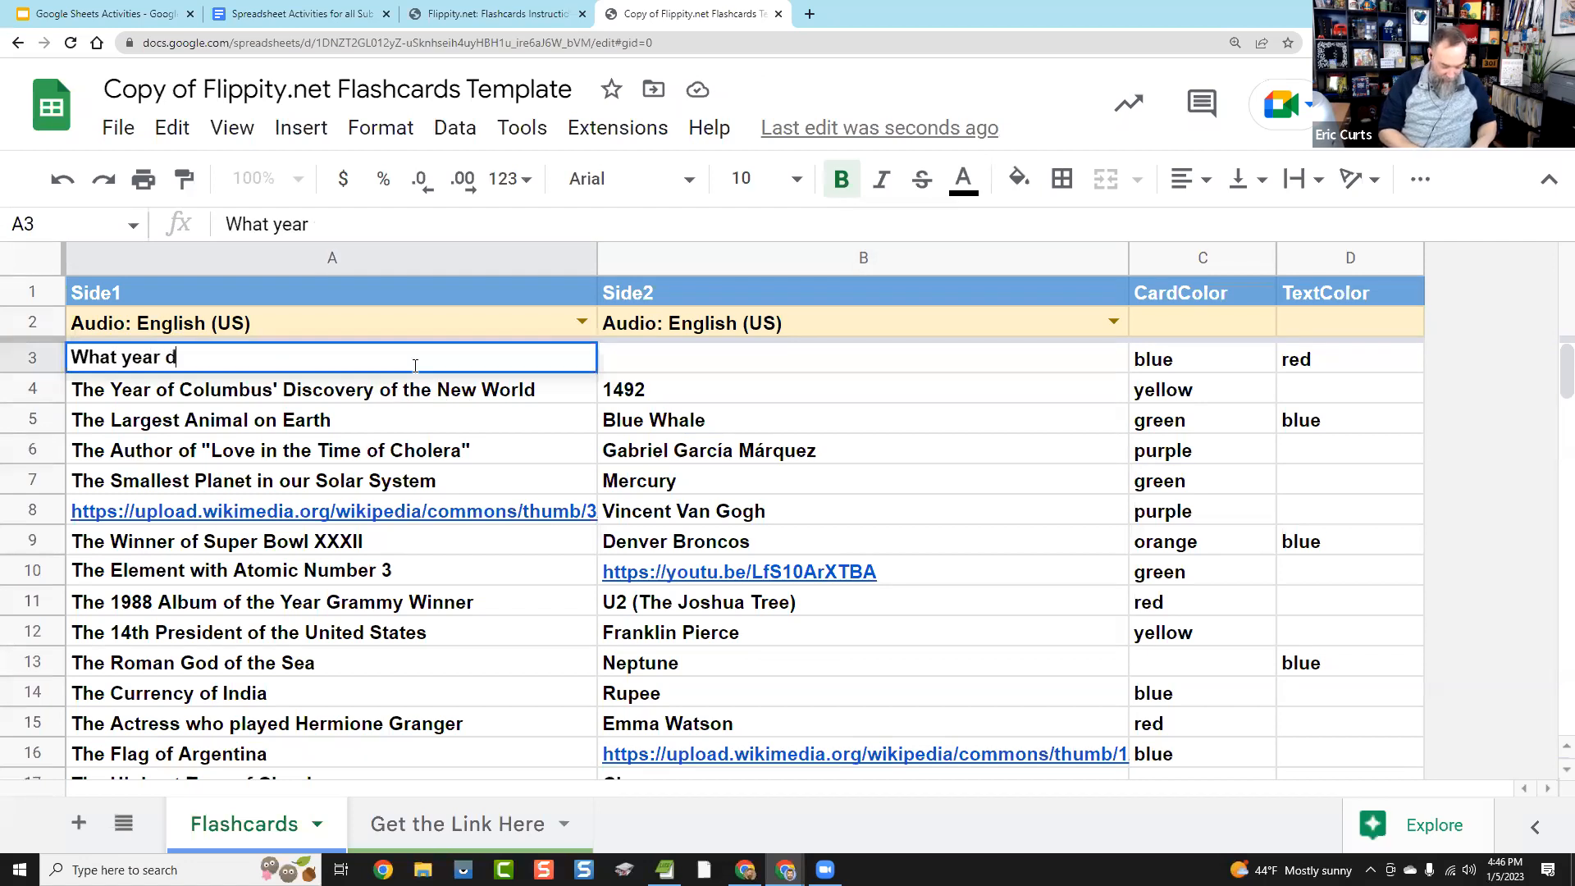
pyautogui.write('id Google begi')
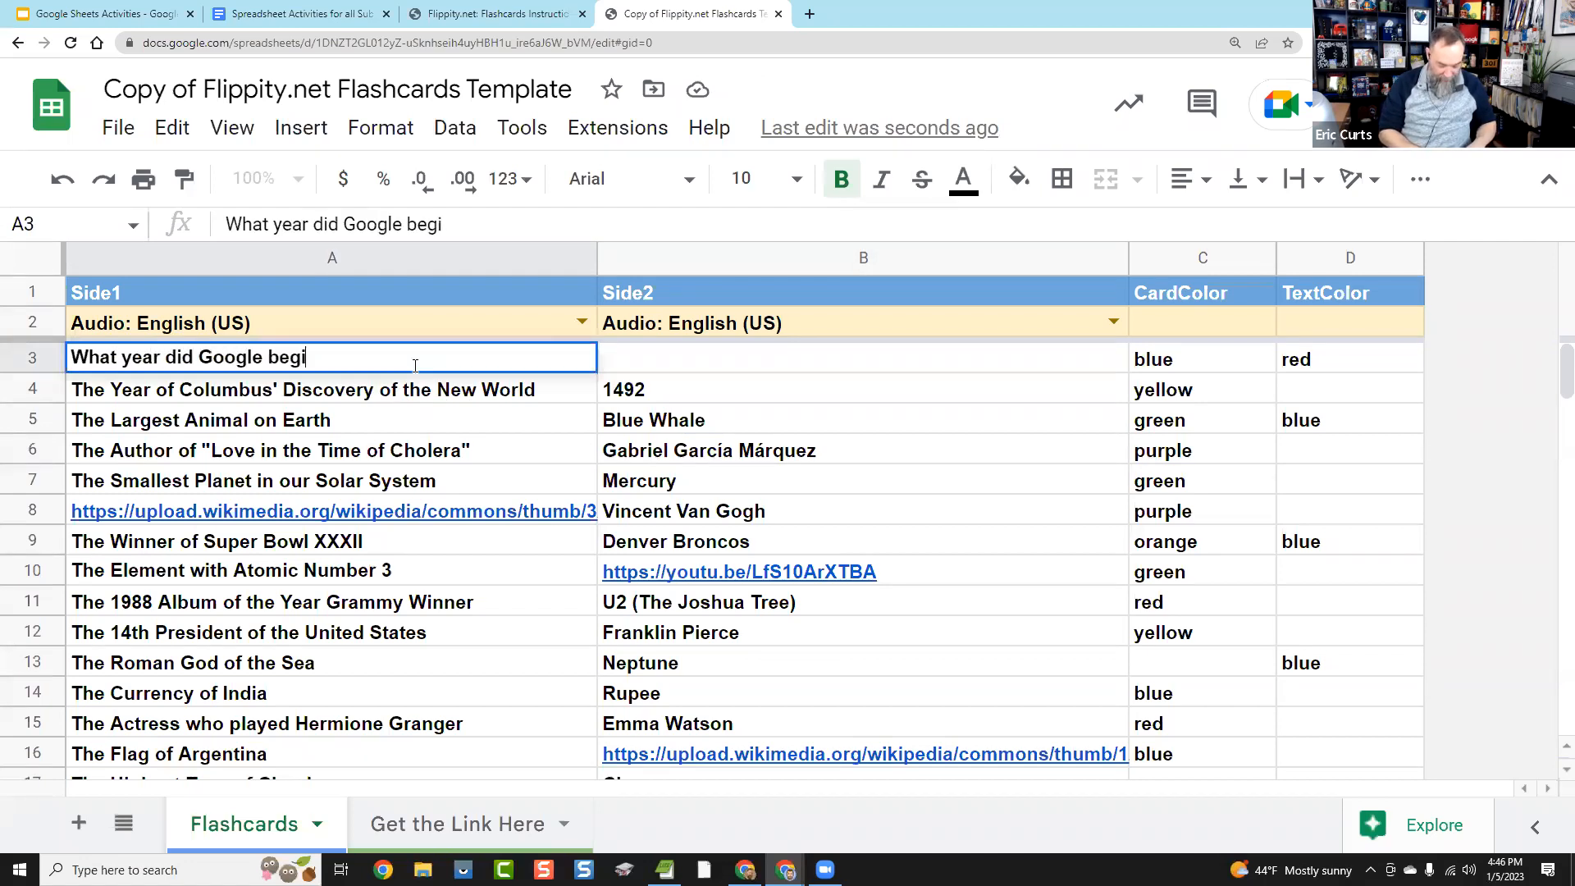
pyautogui.write('n?')
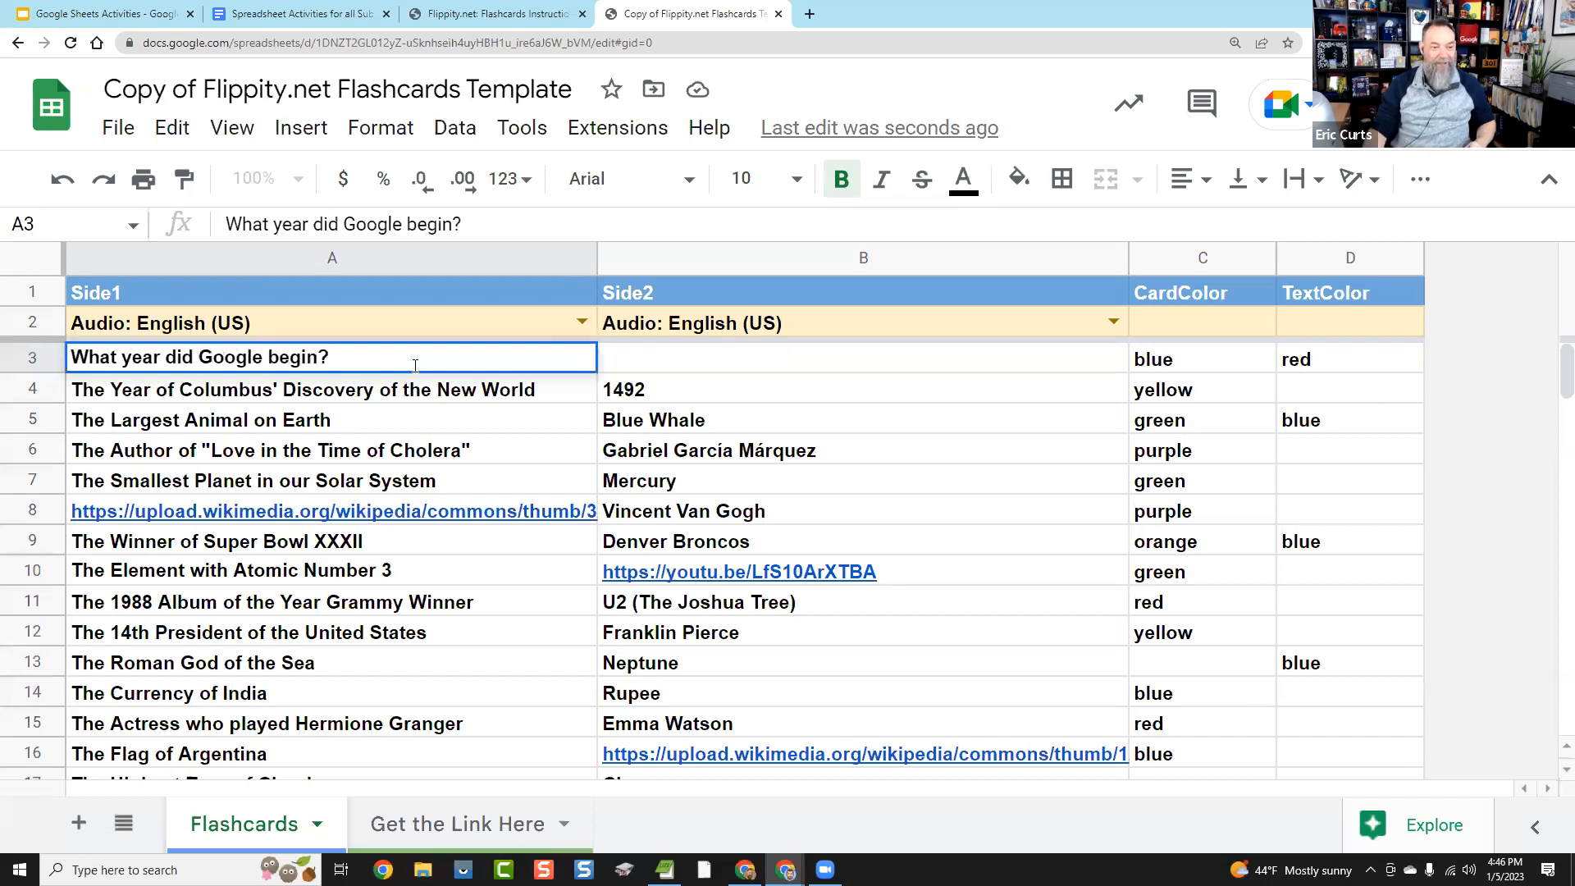
pyautogui.click(732, 364)
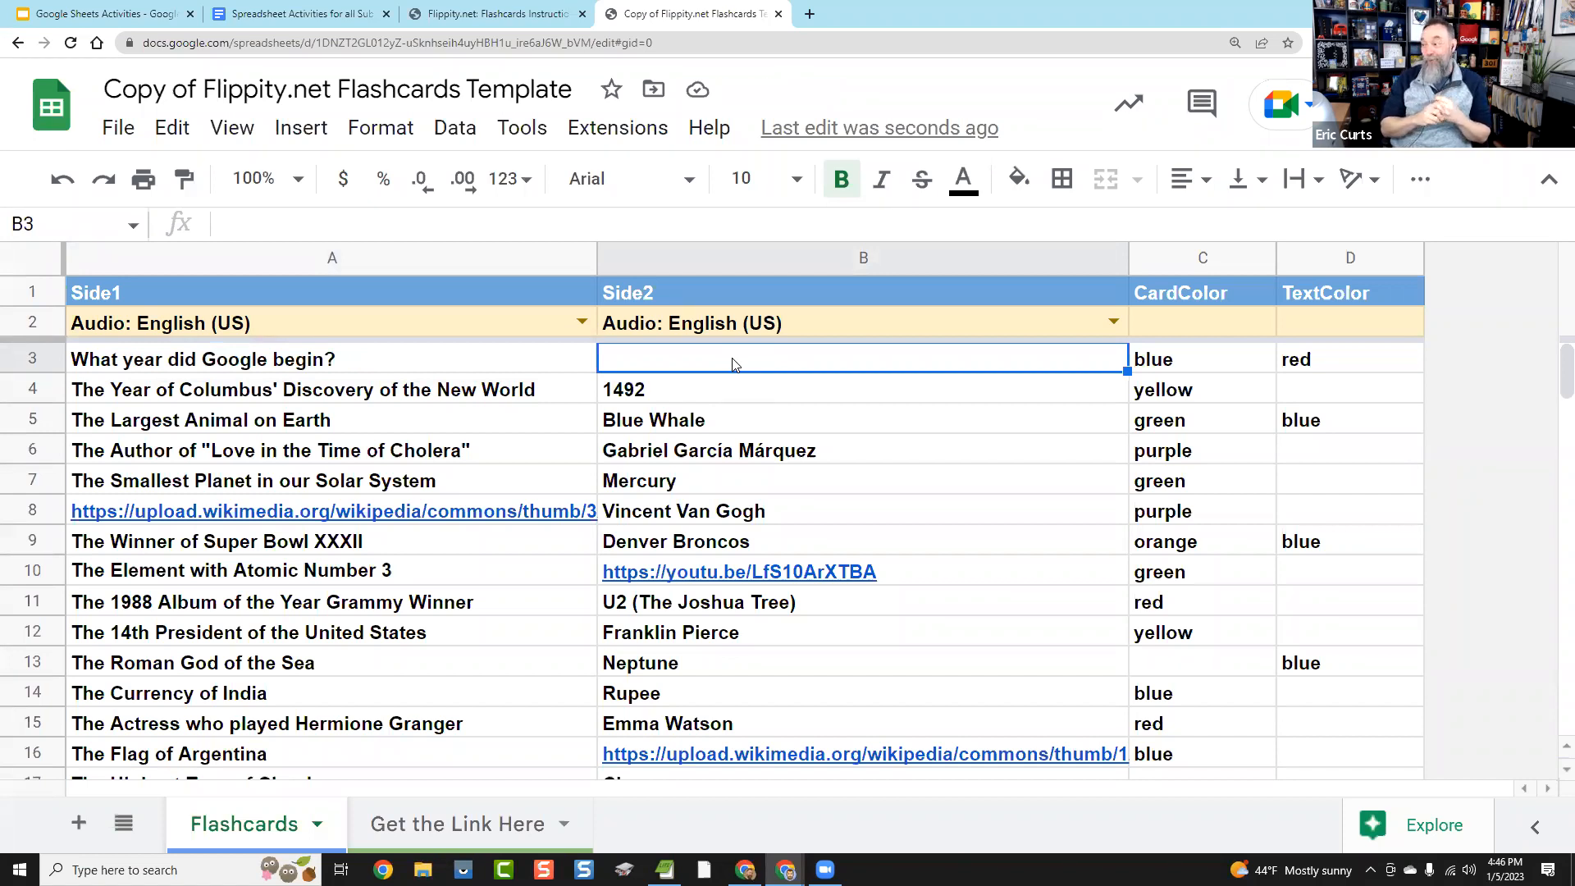
pyautogui.write('1998')
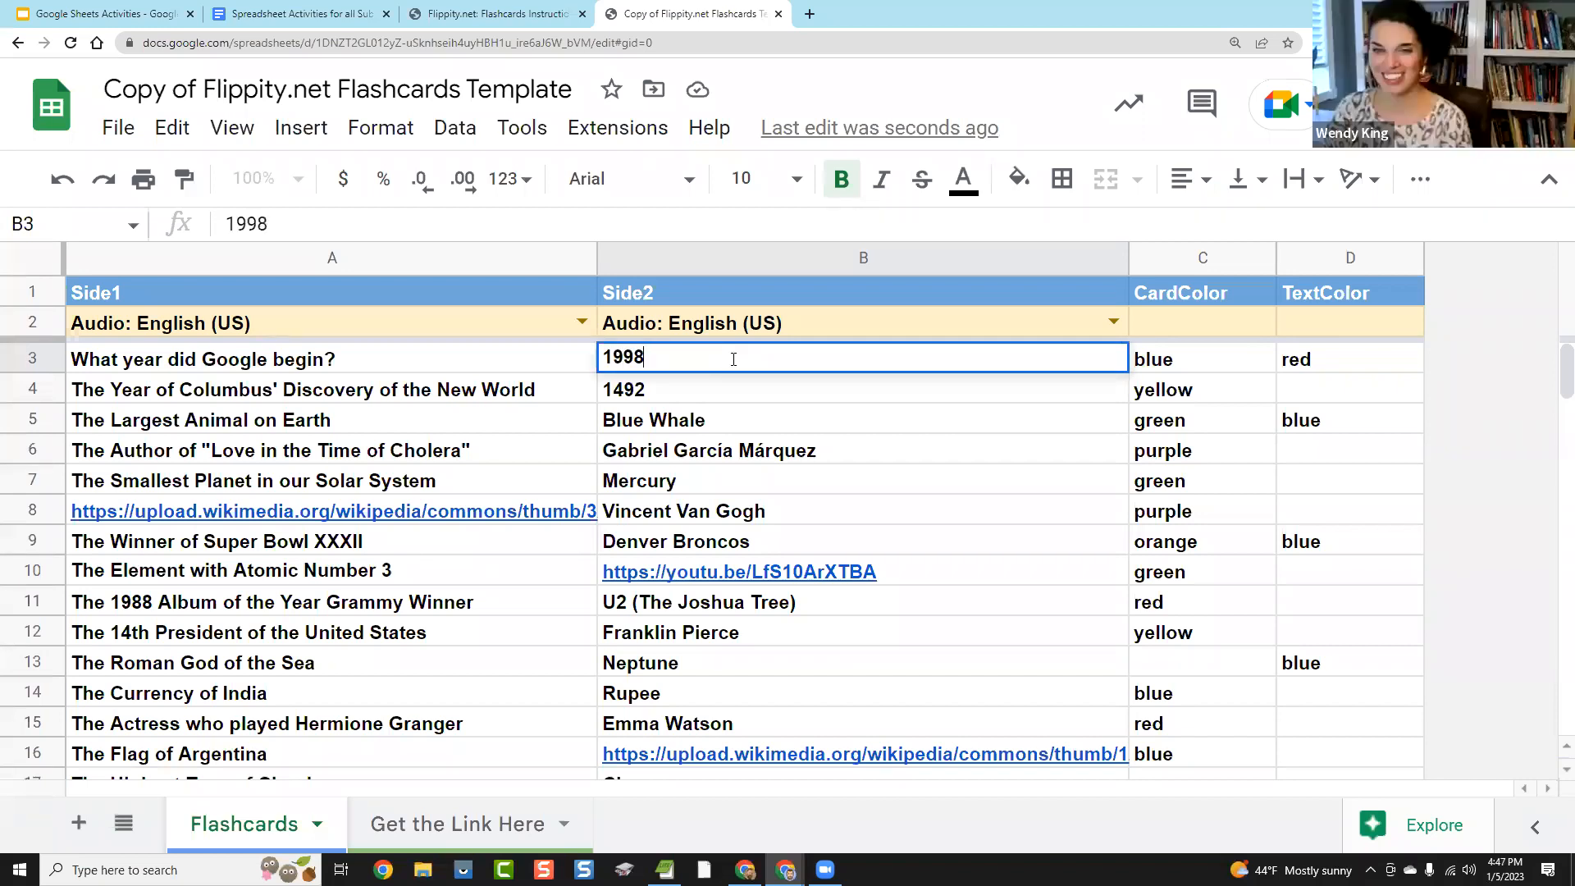
pyautogui.press('Return')
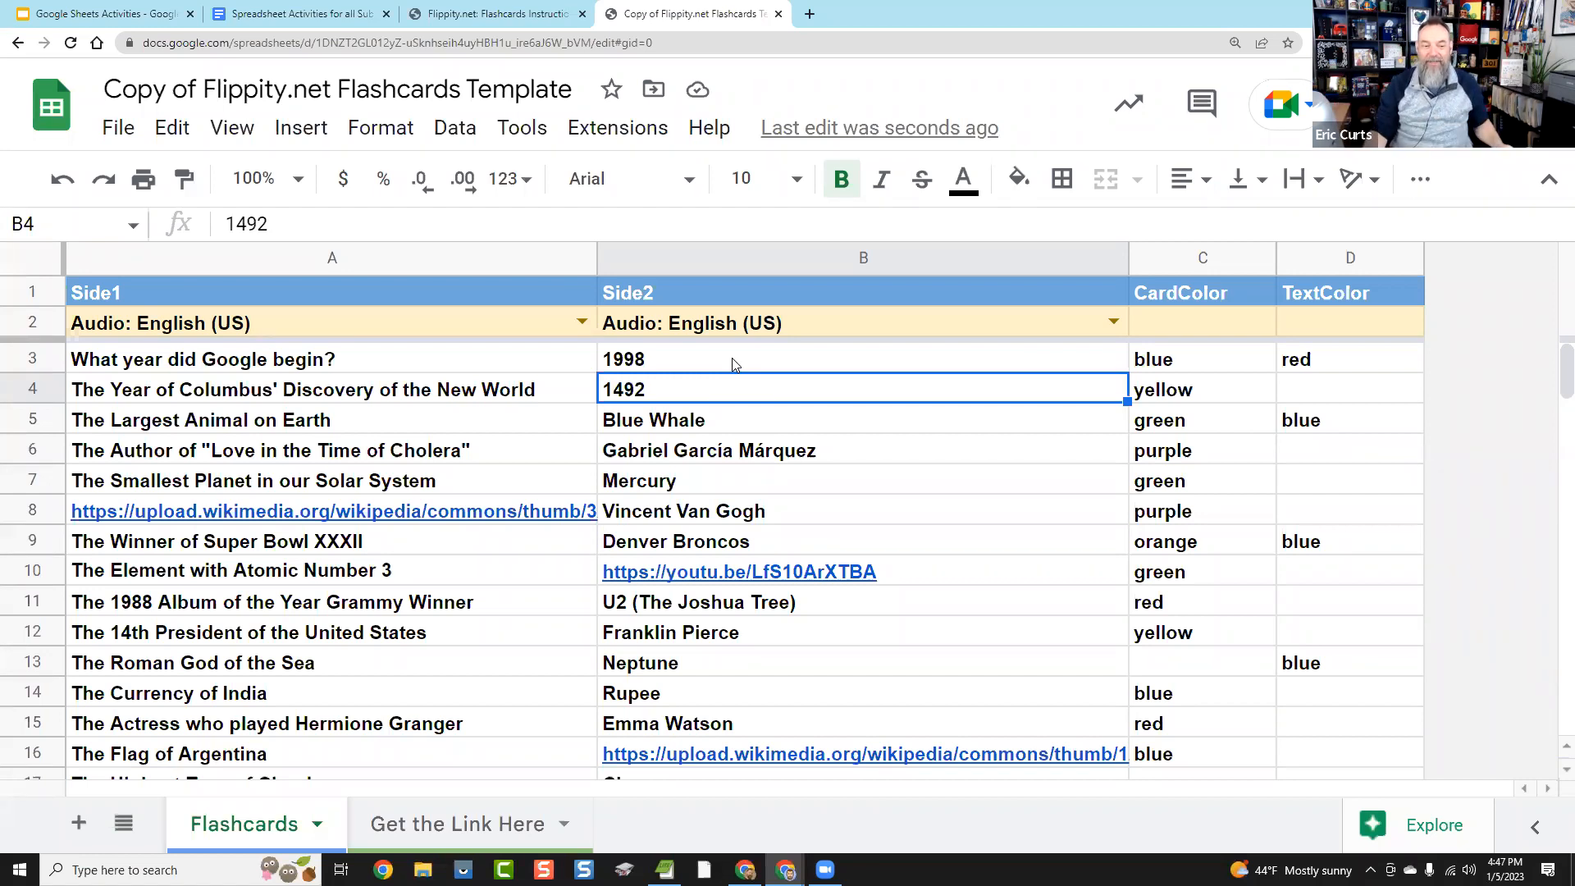
# Step: Enter 'What was the original name for Google?' in A4 and 'Backrub' in B4
pyautogui.click(560, 400)
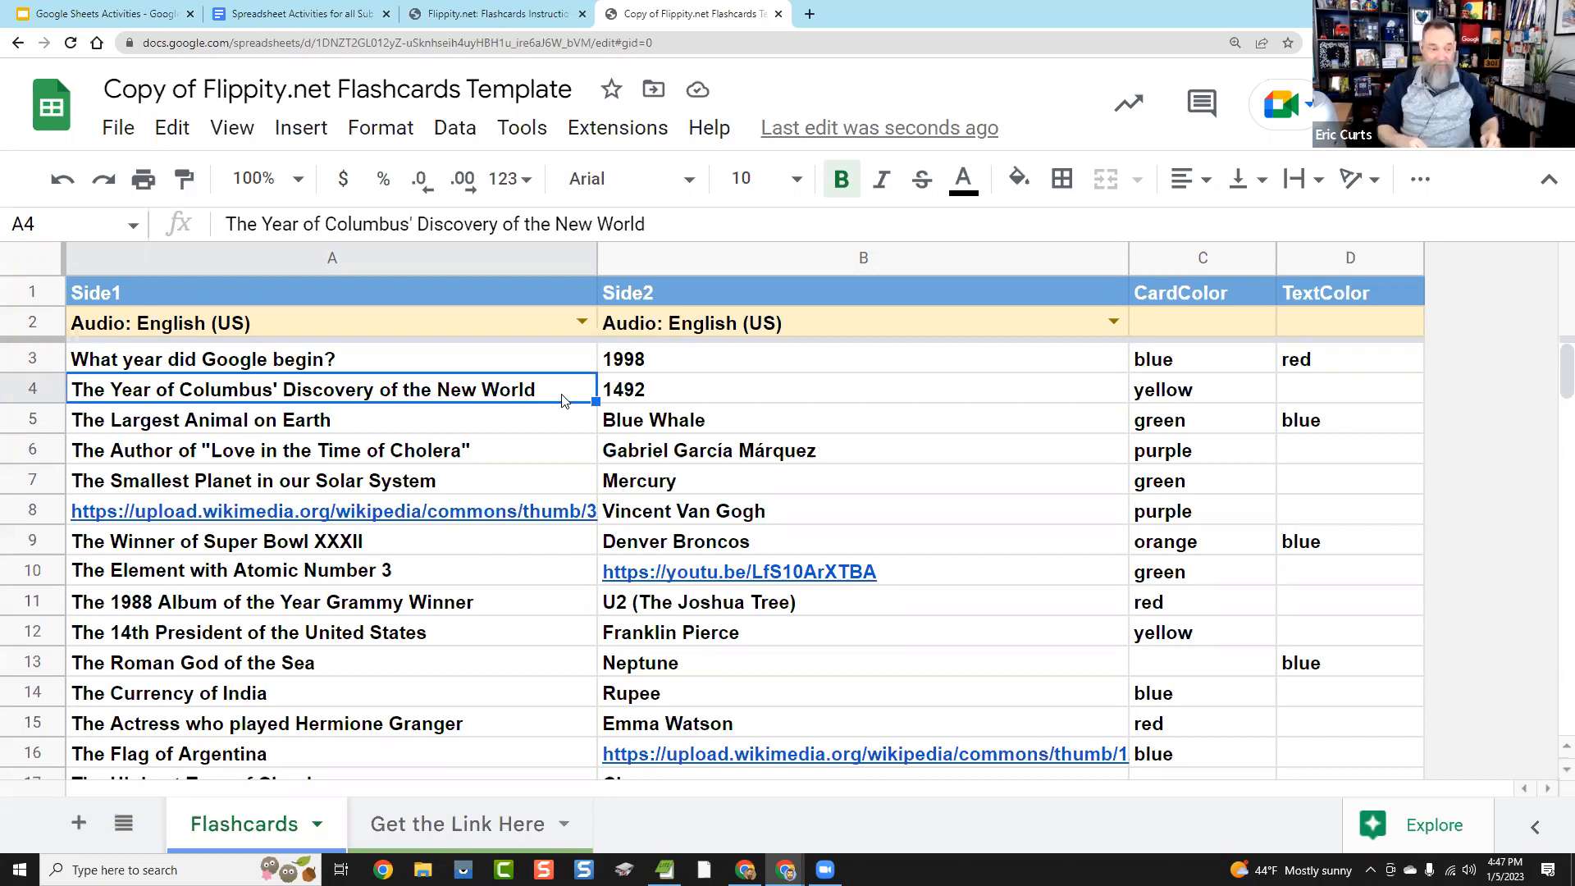
pyautogui.write('What')
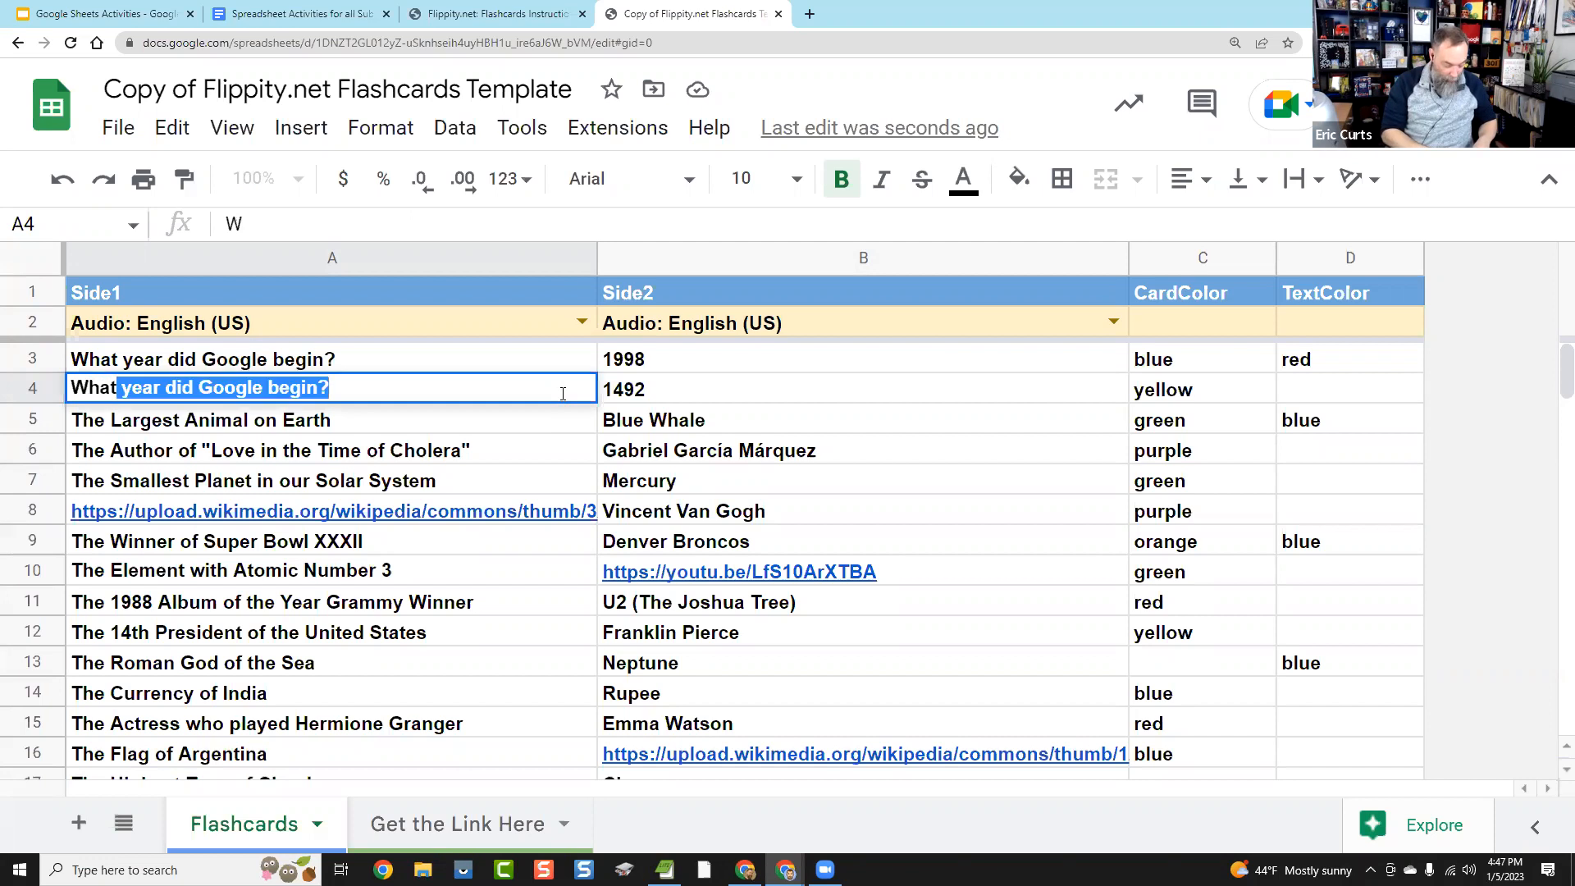
pyautogui.write(' was the ori')
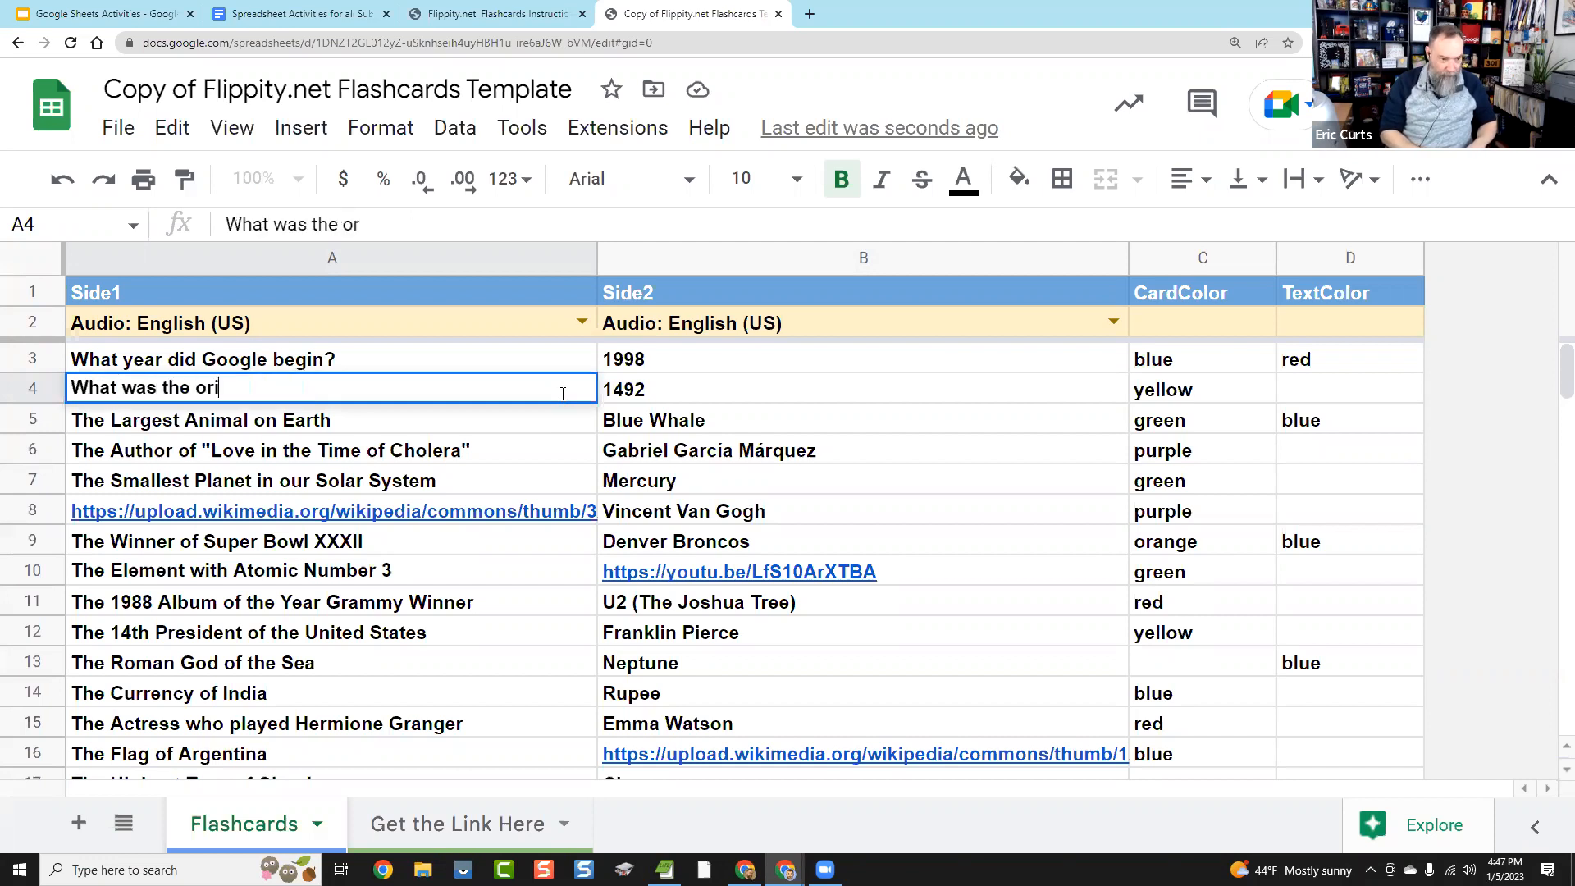
pyautogui.write('ginal na,e for')
pyautogui.press('BackSpace')
pyautogui.press('BackSpace')
pyautogui.press('BackSpace')
pyautogui.press('BackSpace')
pyautogui.press('BackSpace')
pyautogui.press('BackSpace')
pyautogui.write('me f')
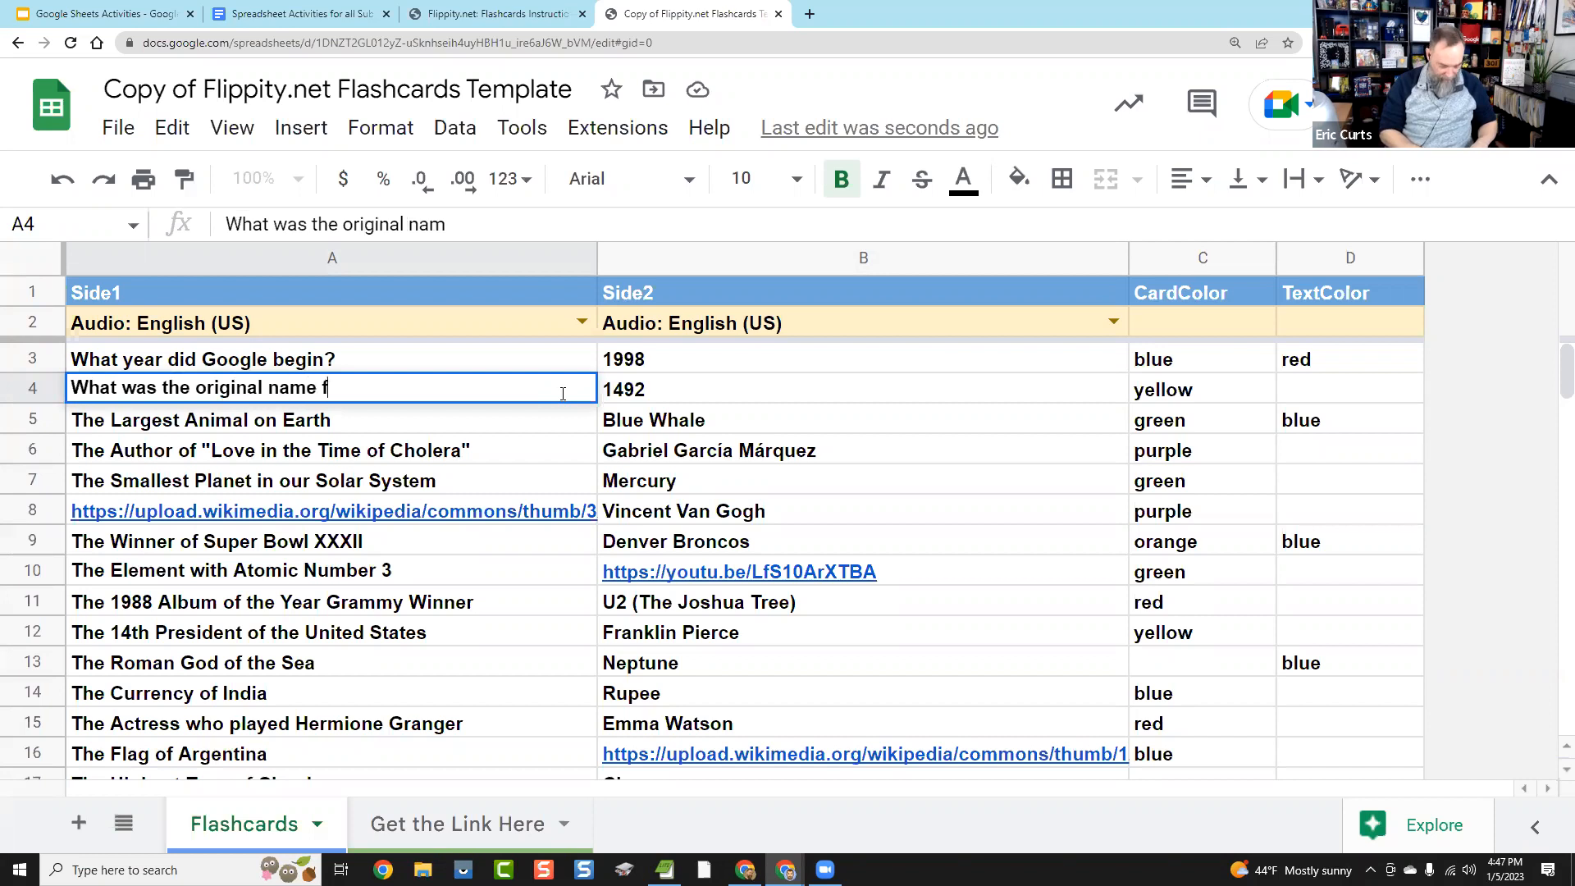
pyautogui.write('or Google?')
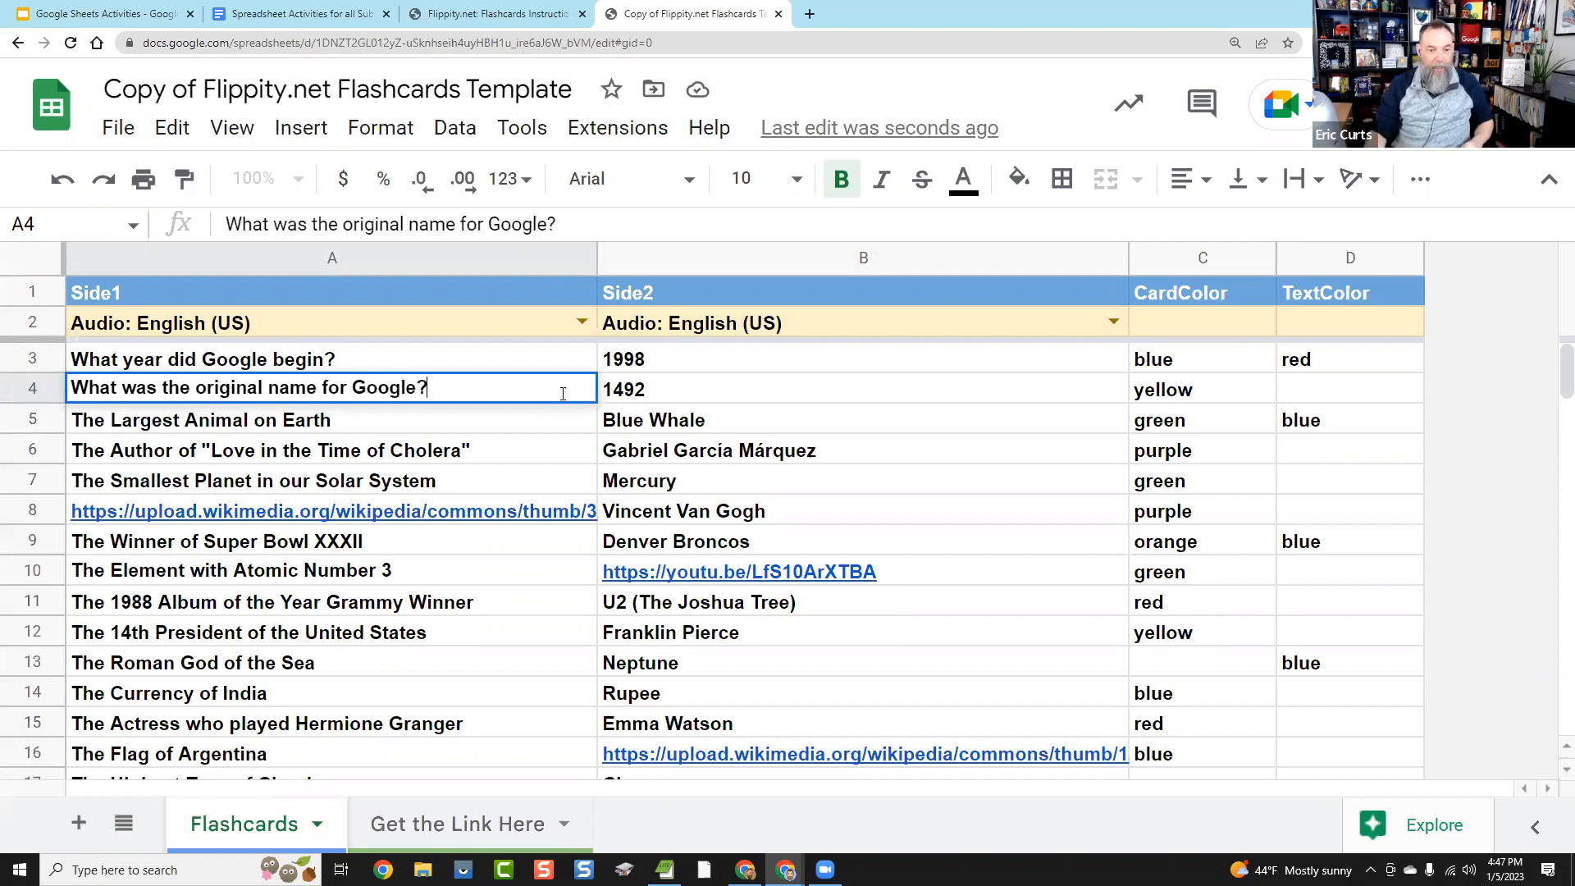
pyautogui.click(645, 401)
pyautogui.press('Delete')
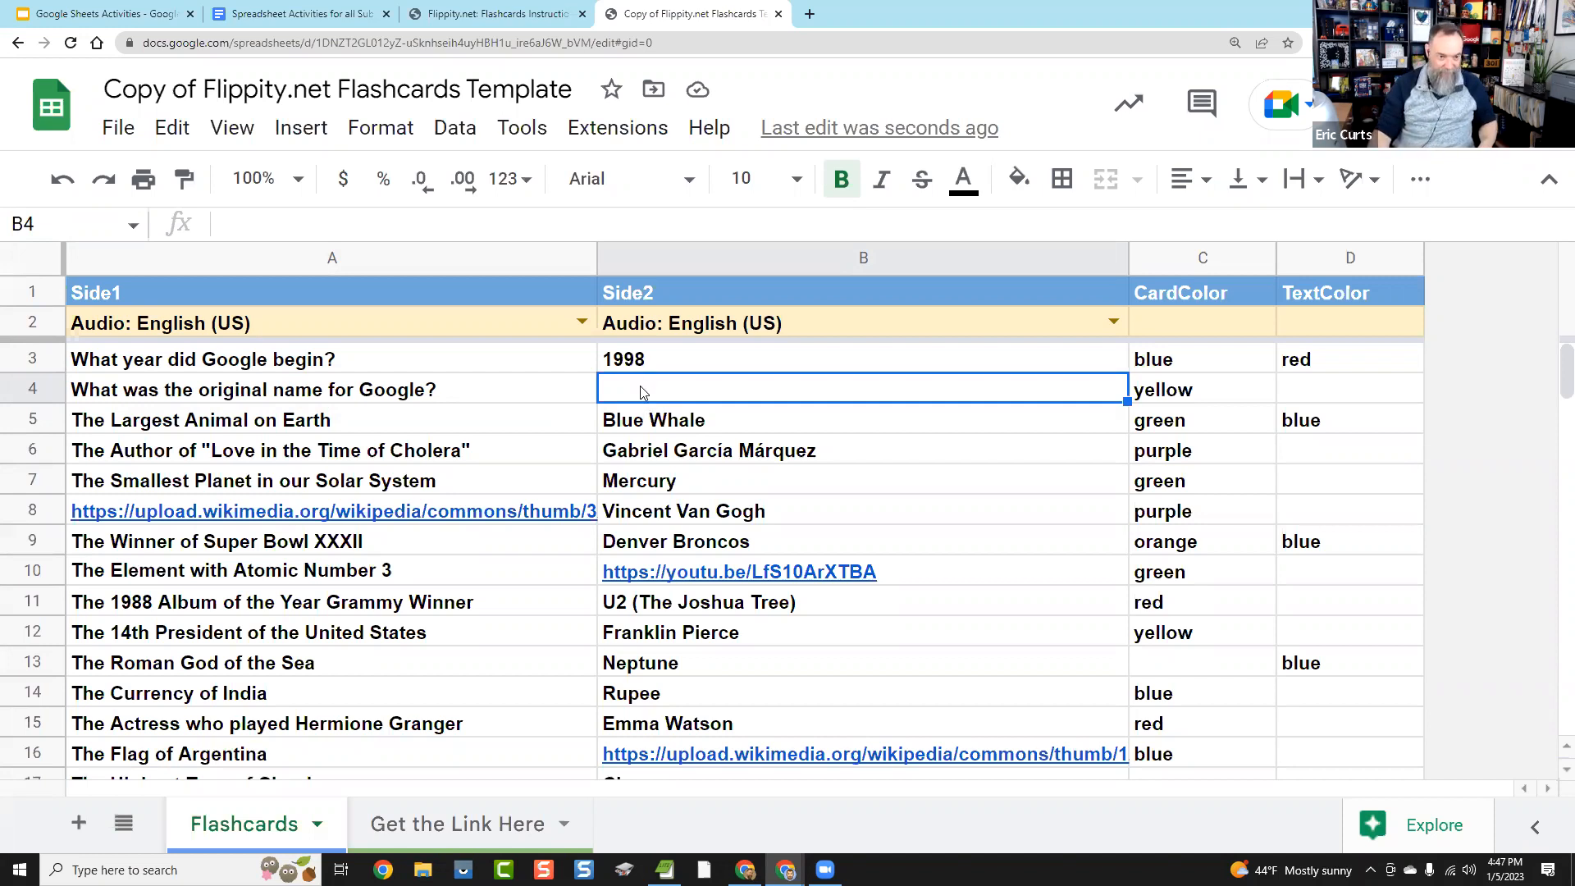
pyautogui.write('Backrub')
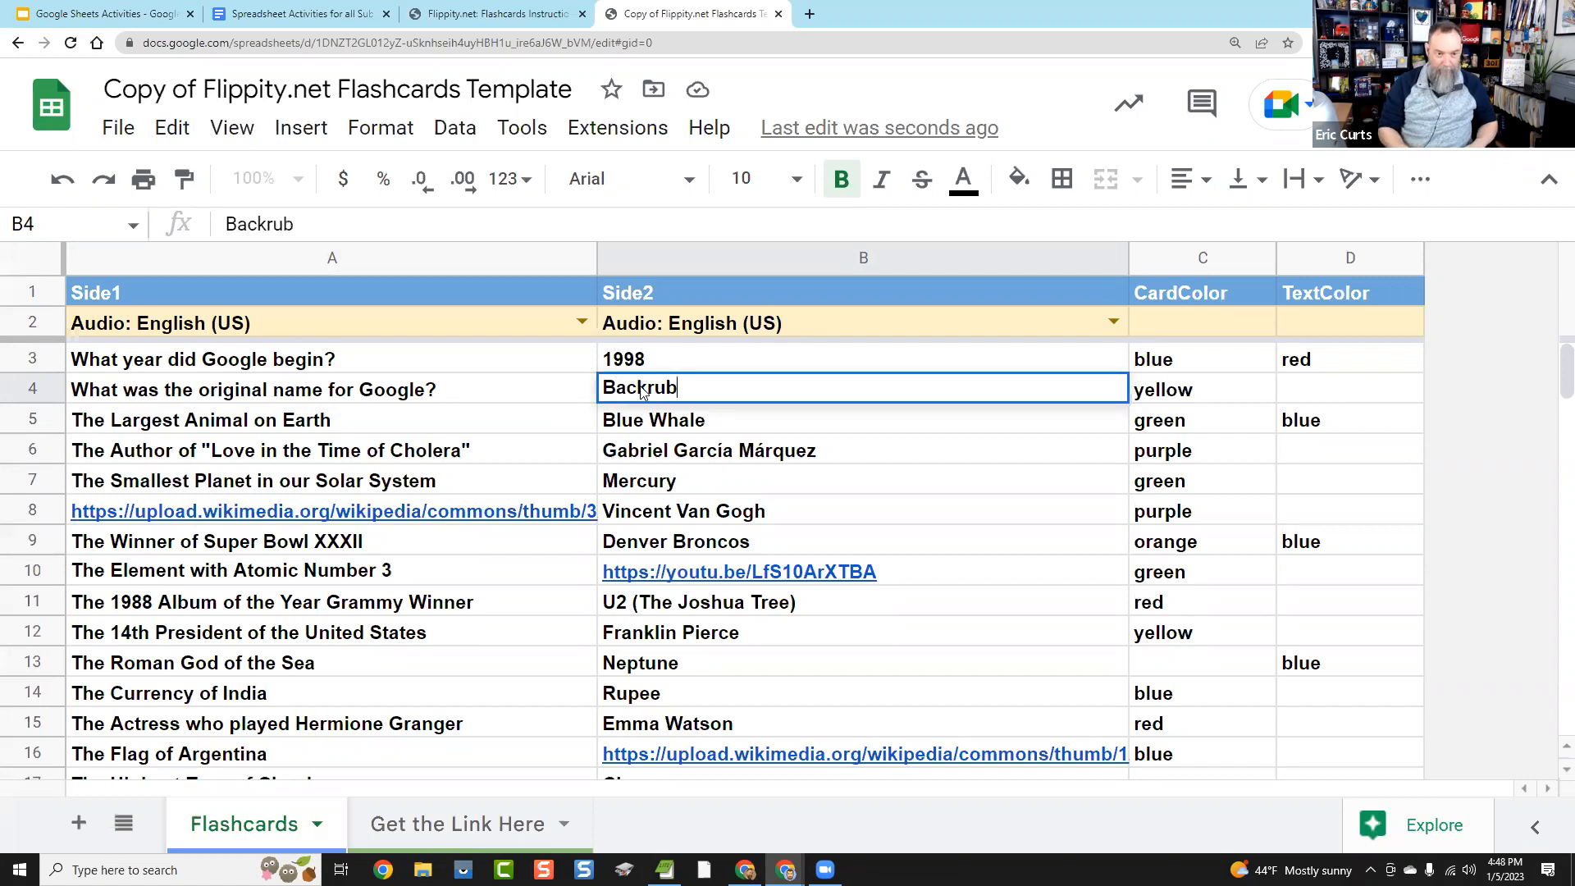
pyautogui.press('Return')
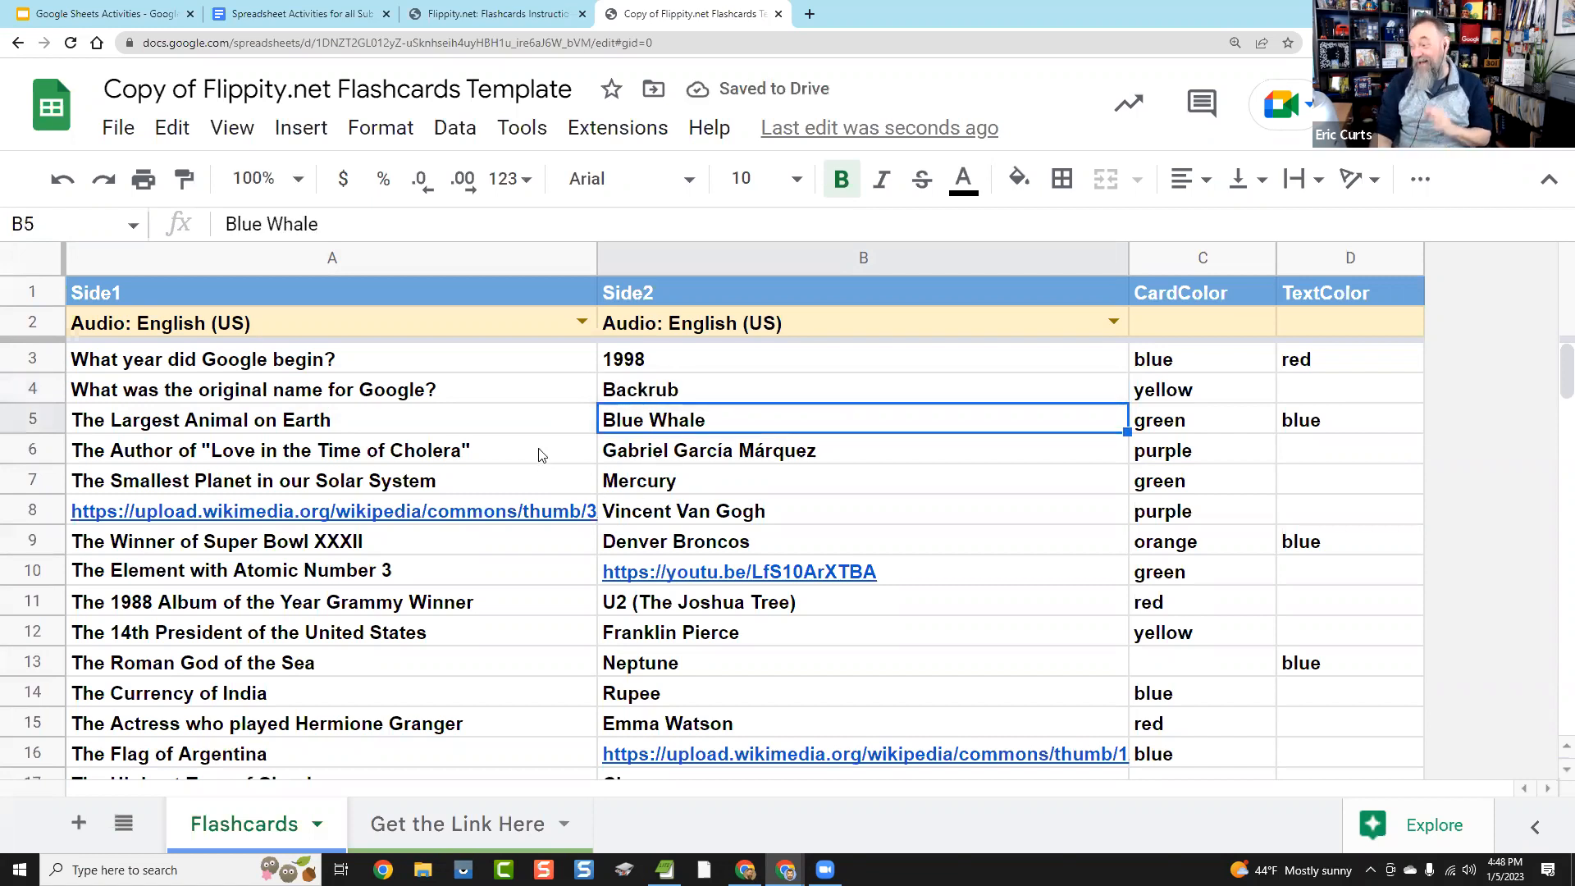
# Step: Check the Backrub and The Largest Animal on Earth / Blue Whale cards, then select the title
pyautogui.click(763, 400)
pyautogui.click(514, 390)
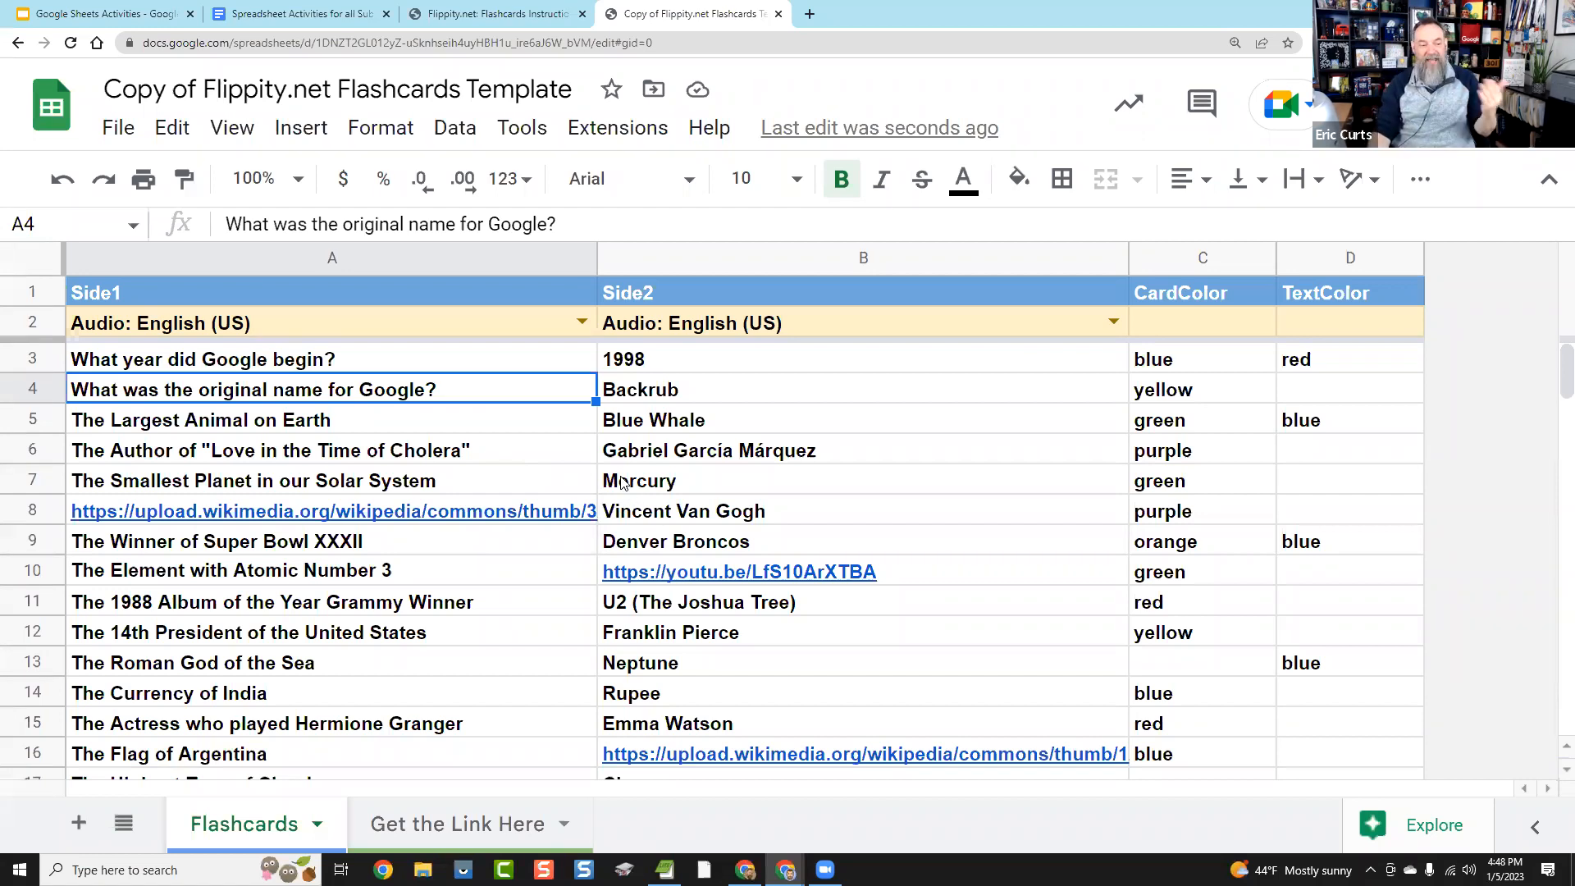
pyautogui.click(396, 410)
pyautogui.click(694, 400)
pyautogui.click(485, 438)
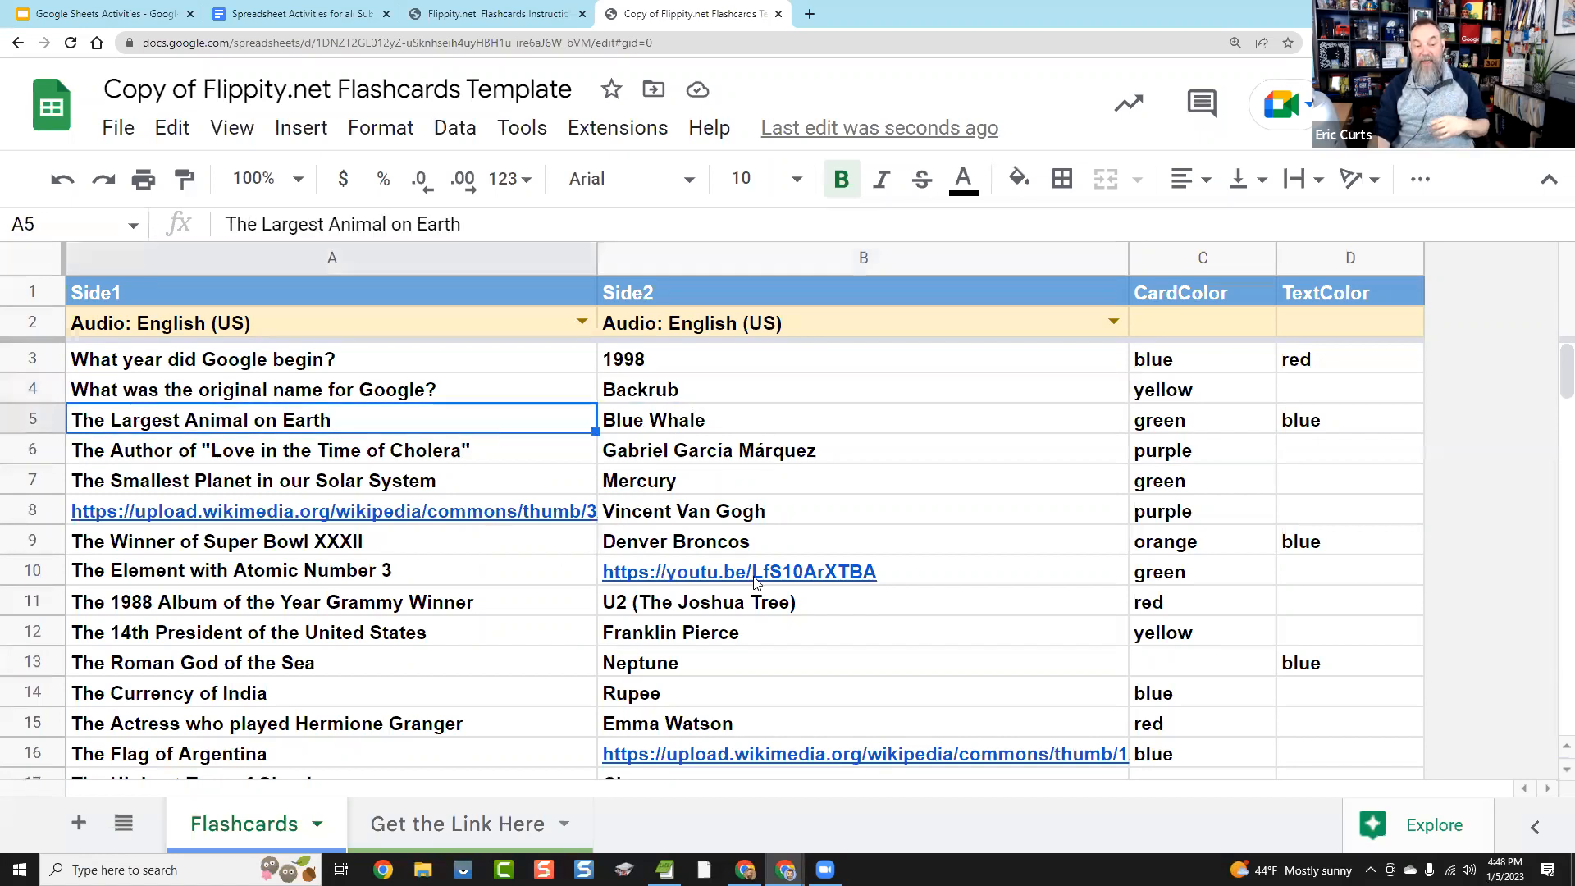
pyautogui.moveTo(786, 577)
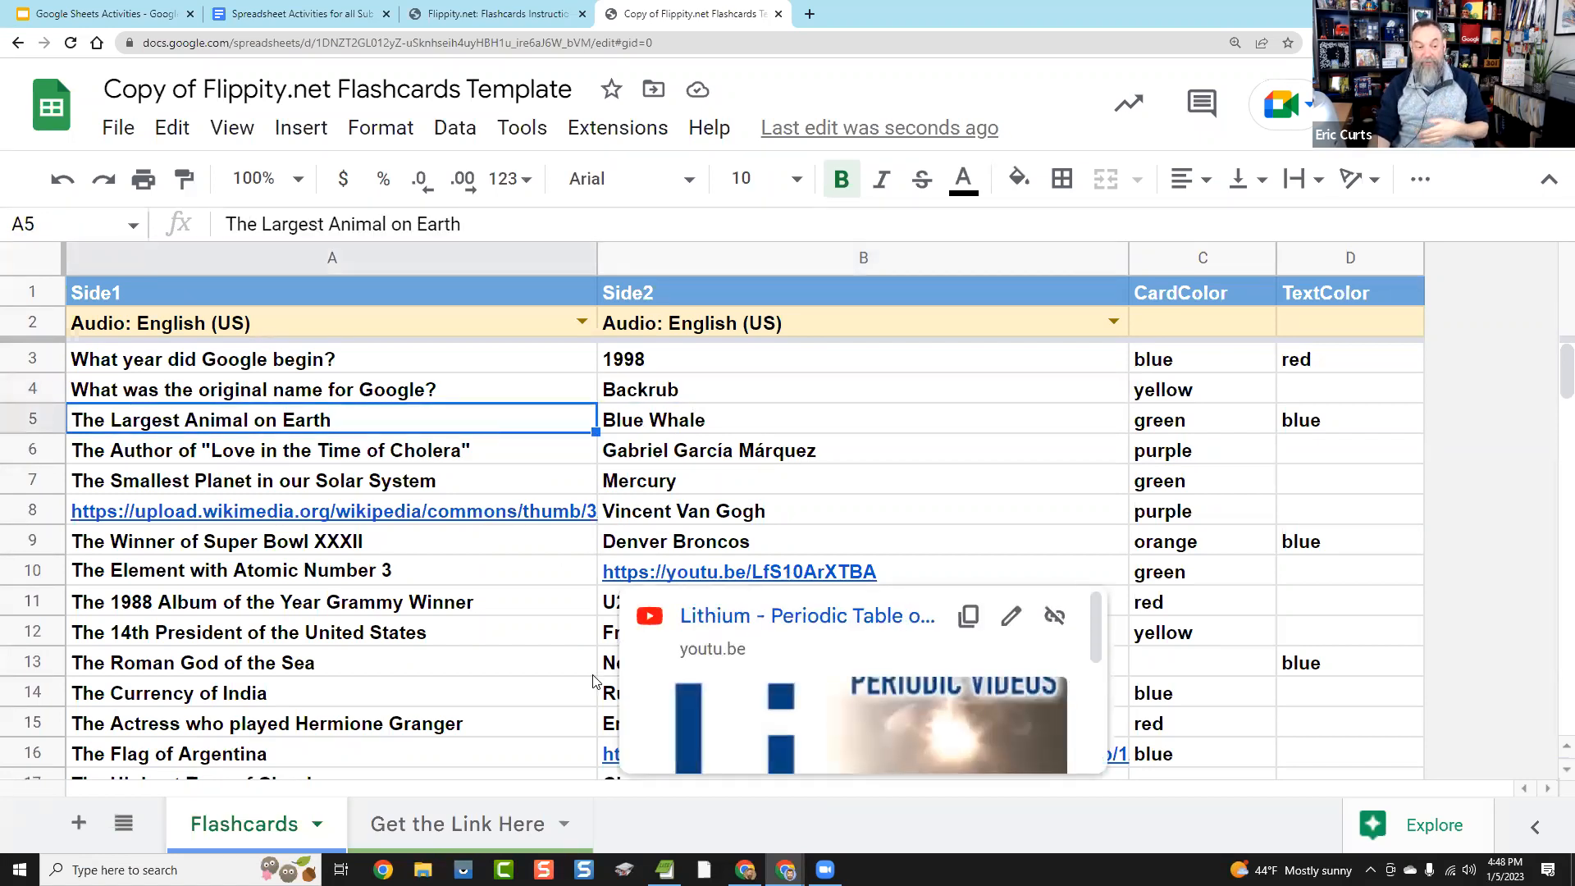
pyautogui.moveTo(295, 519)
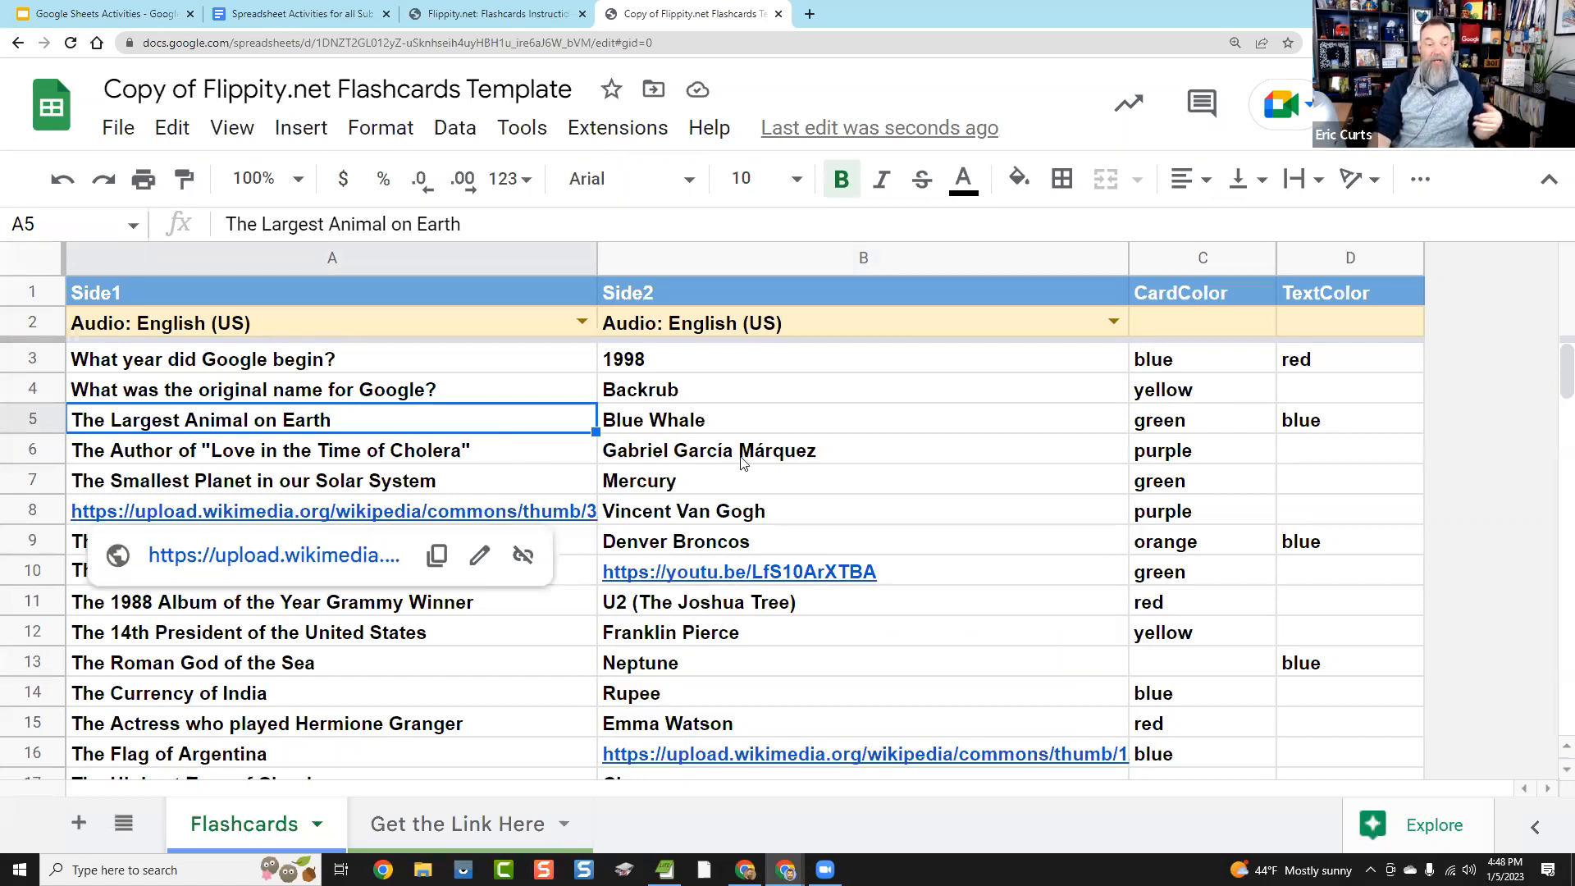
pyautogui.click(806, 416)
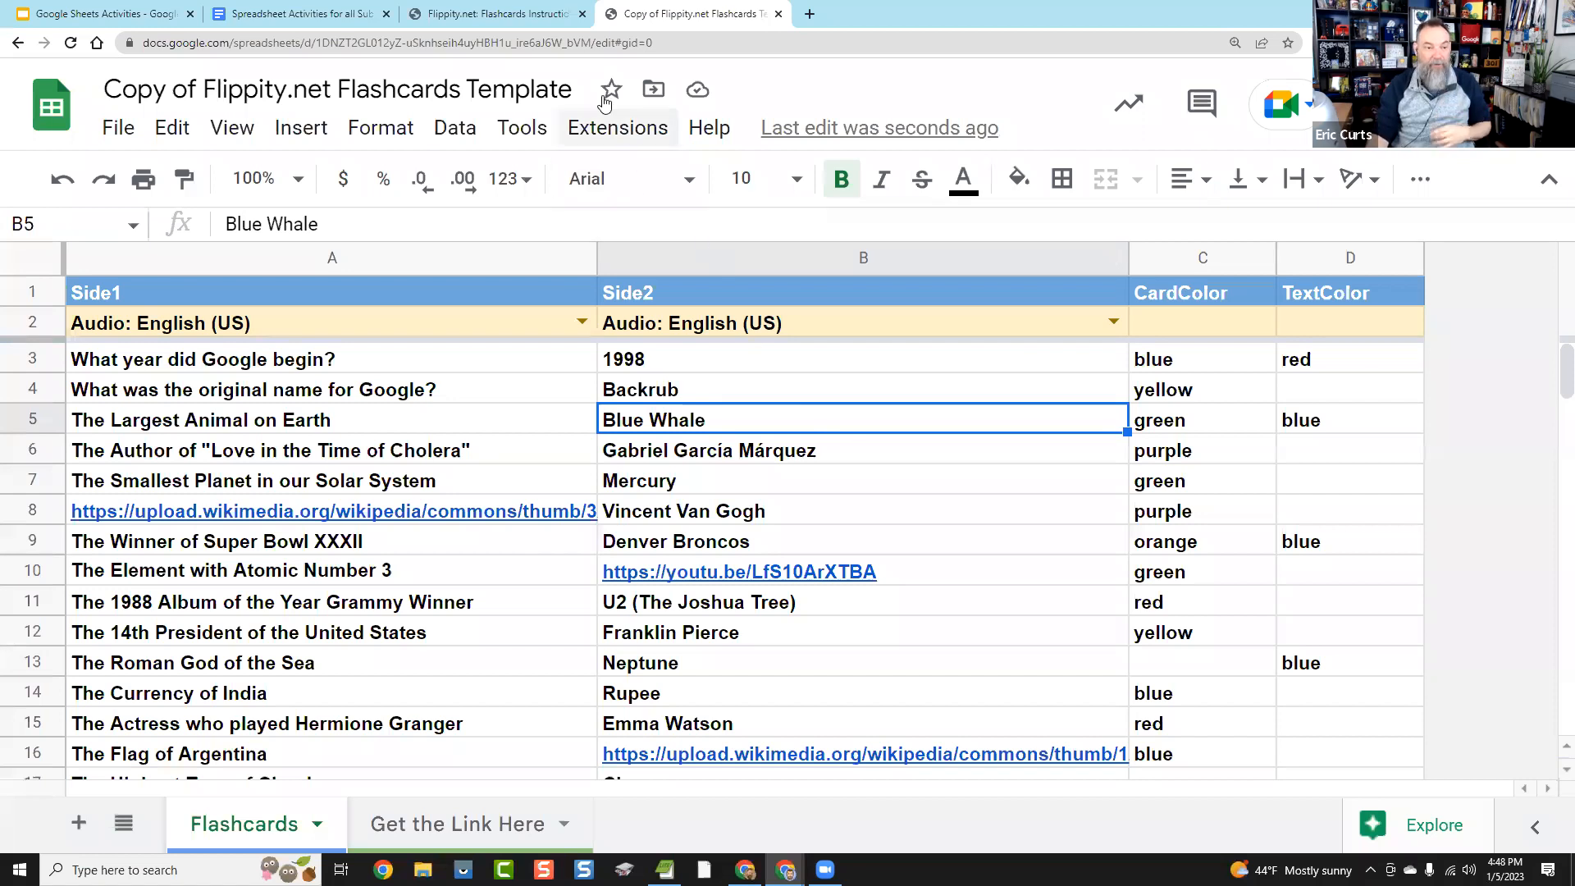
pyautogui.click(572, 89)
# Step: Rename the spreadsheet to 'Google Trivia Flashcards'
pyautogui.moveTo(571, 89); pyautogui.dragTo(51, 82)
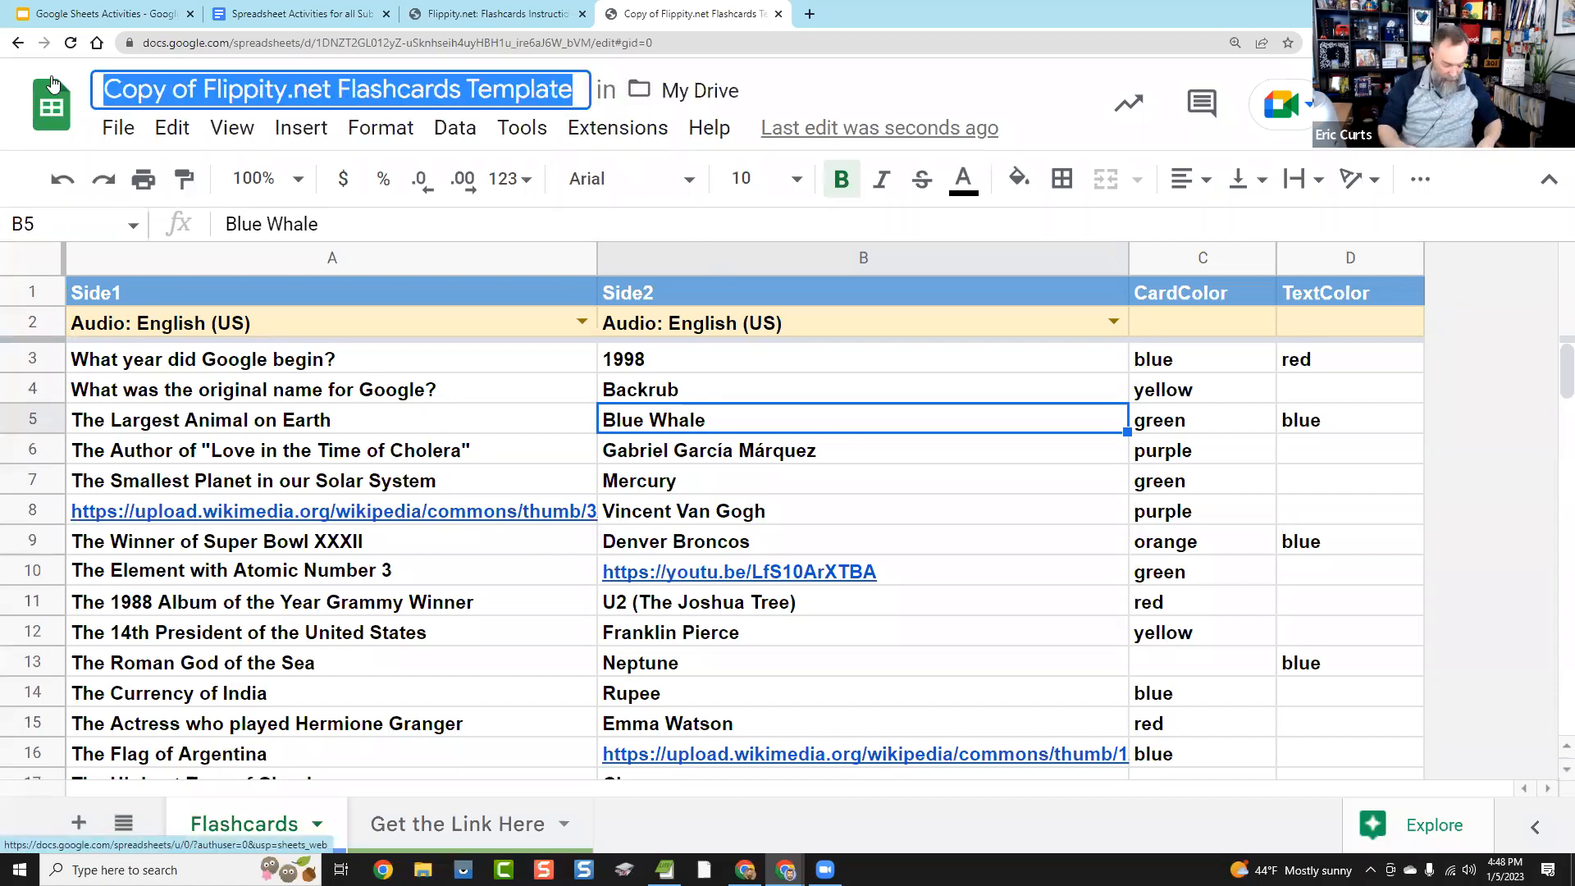
pyautogui.write('Go')
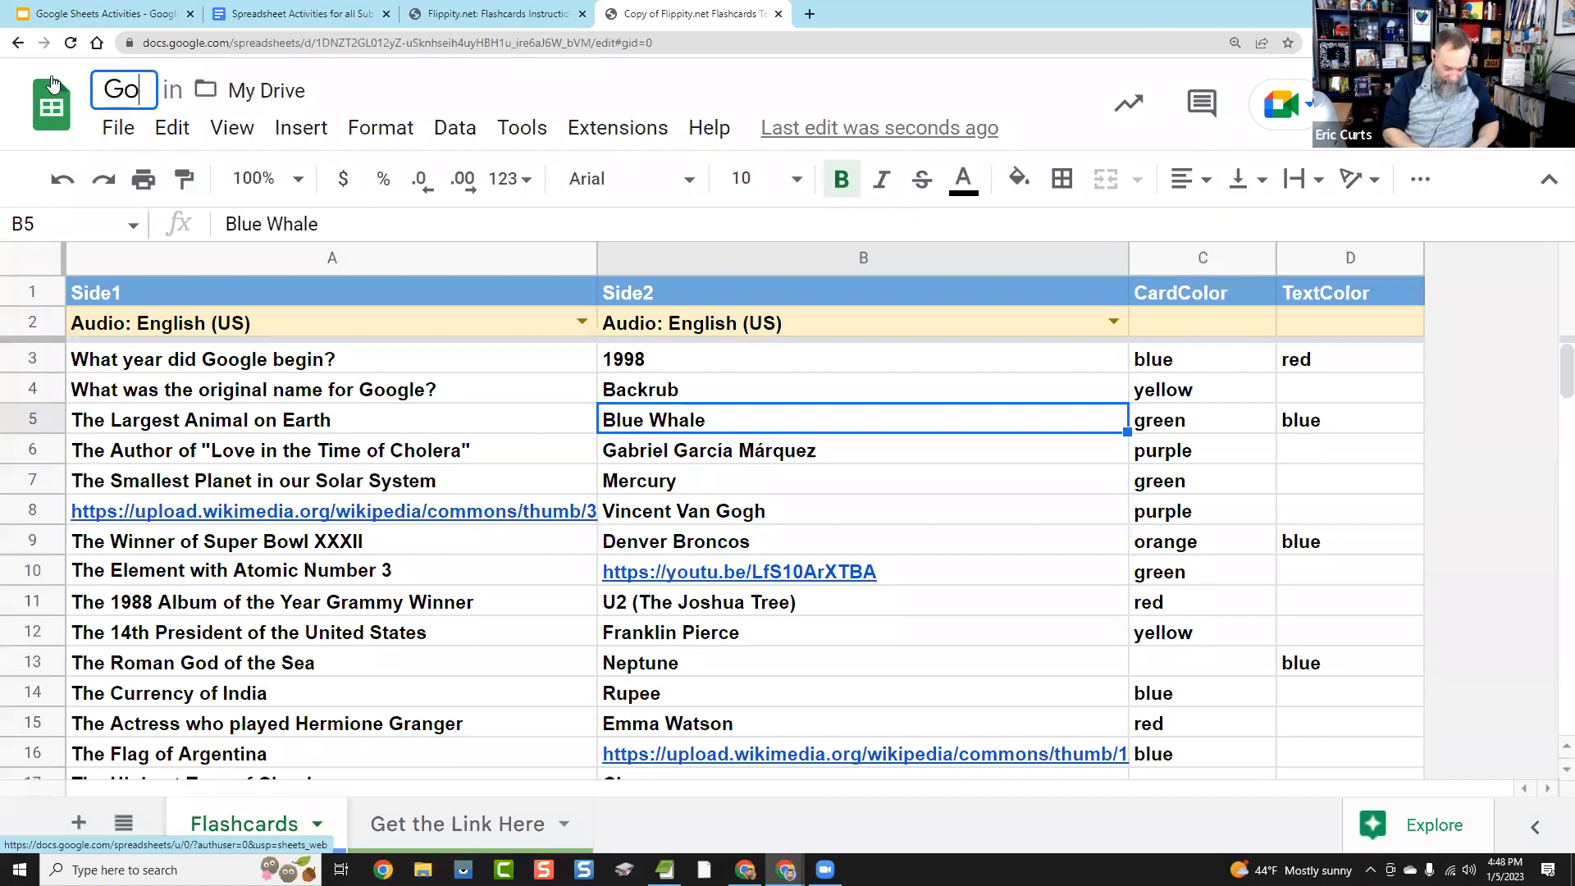
pyautogui.write('ogle Trivia F')
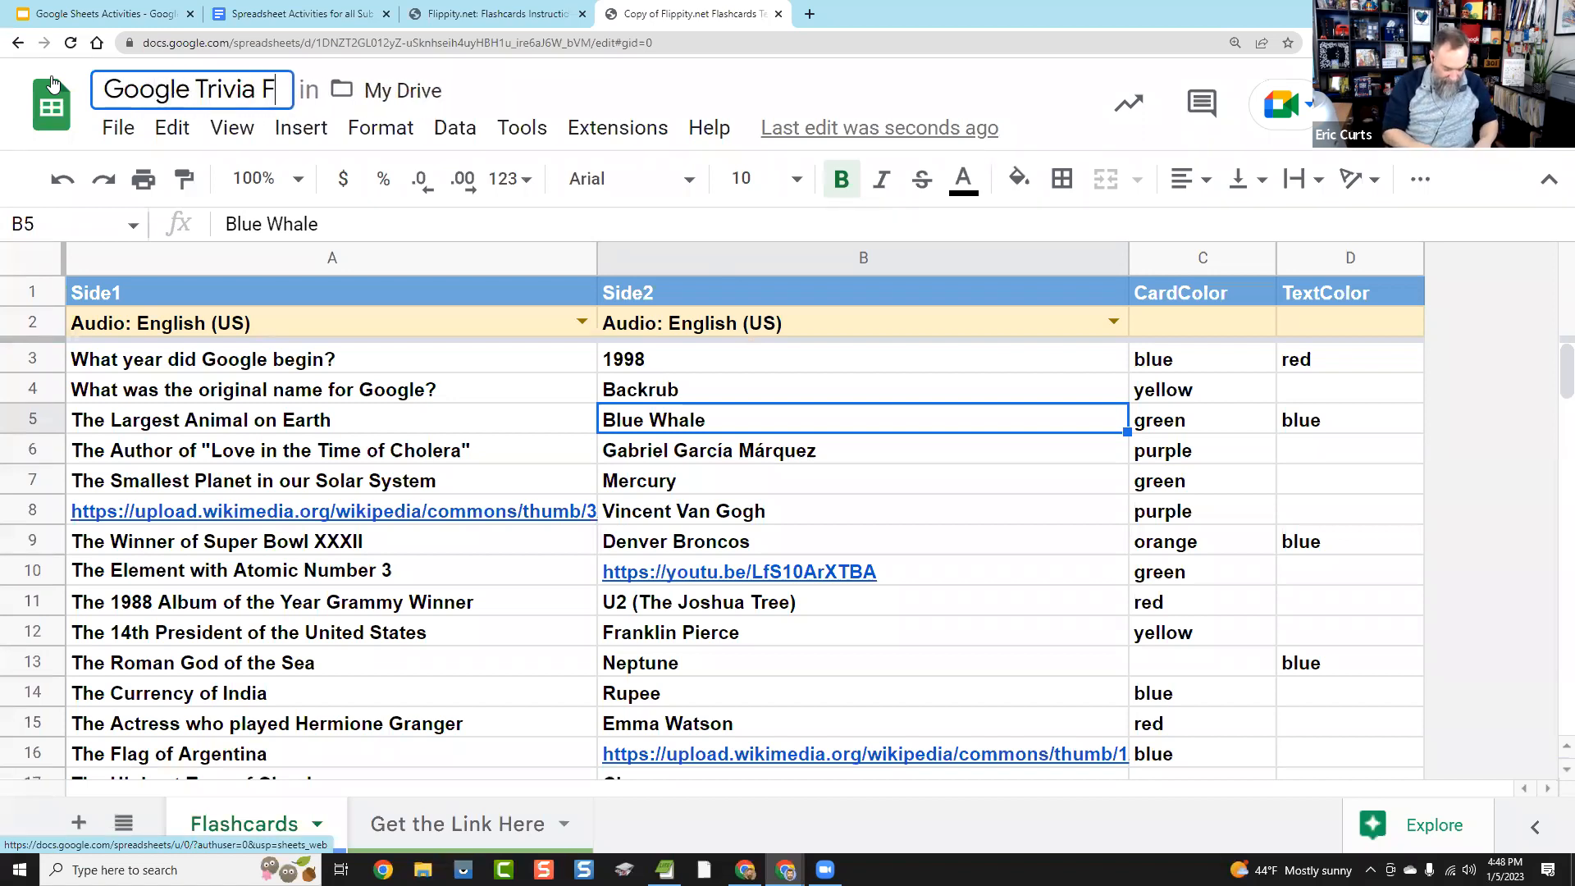
pyautogui.write('lashcards')
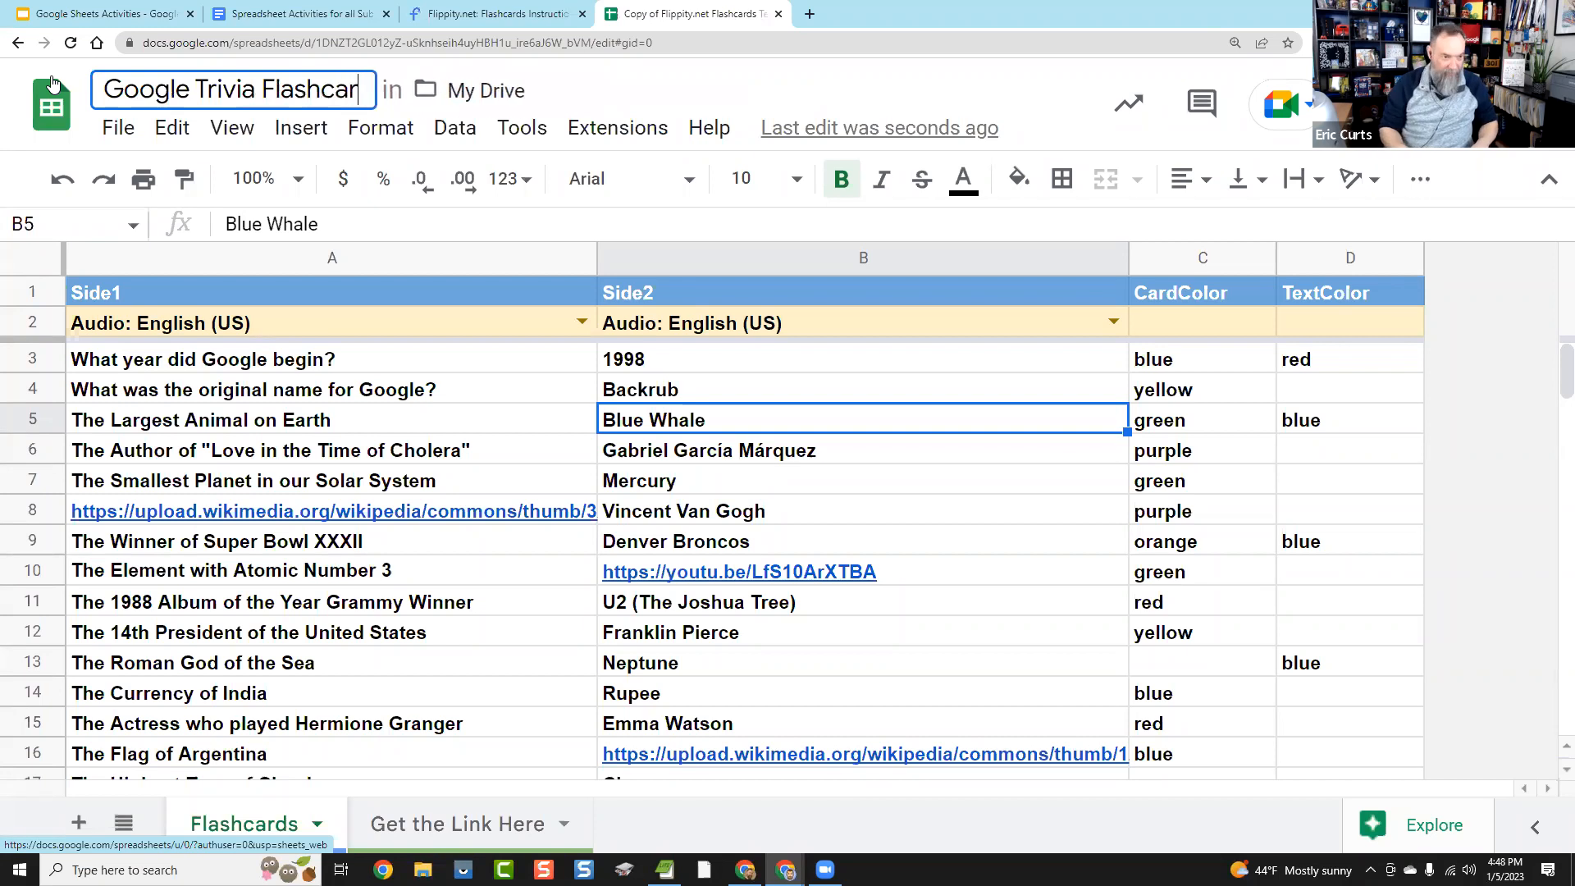
pyautogui.press('Return')
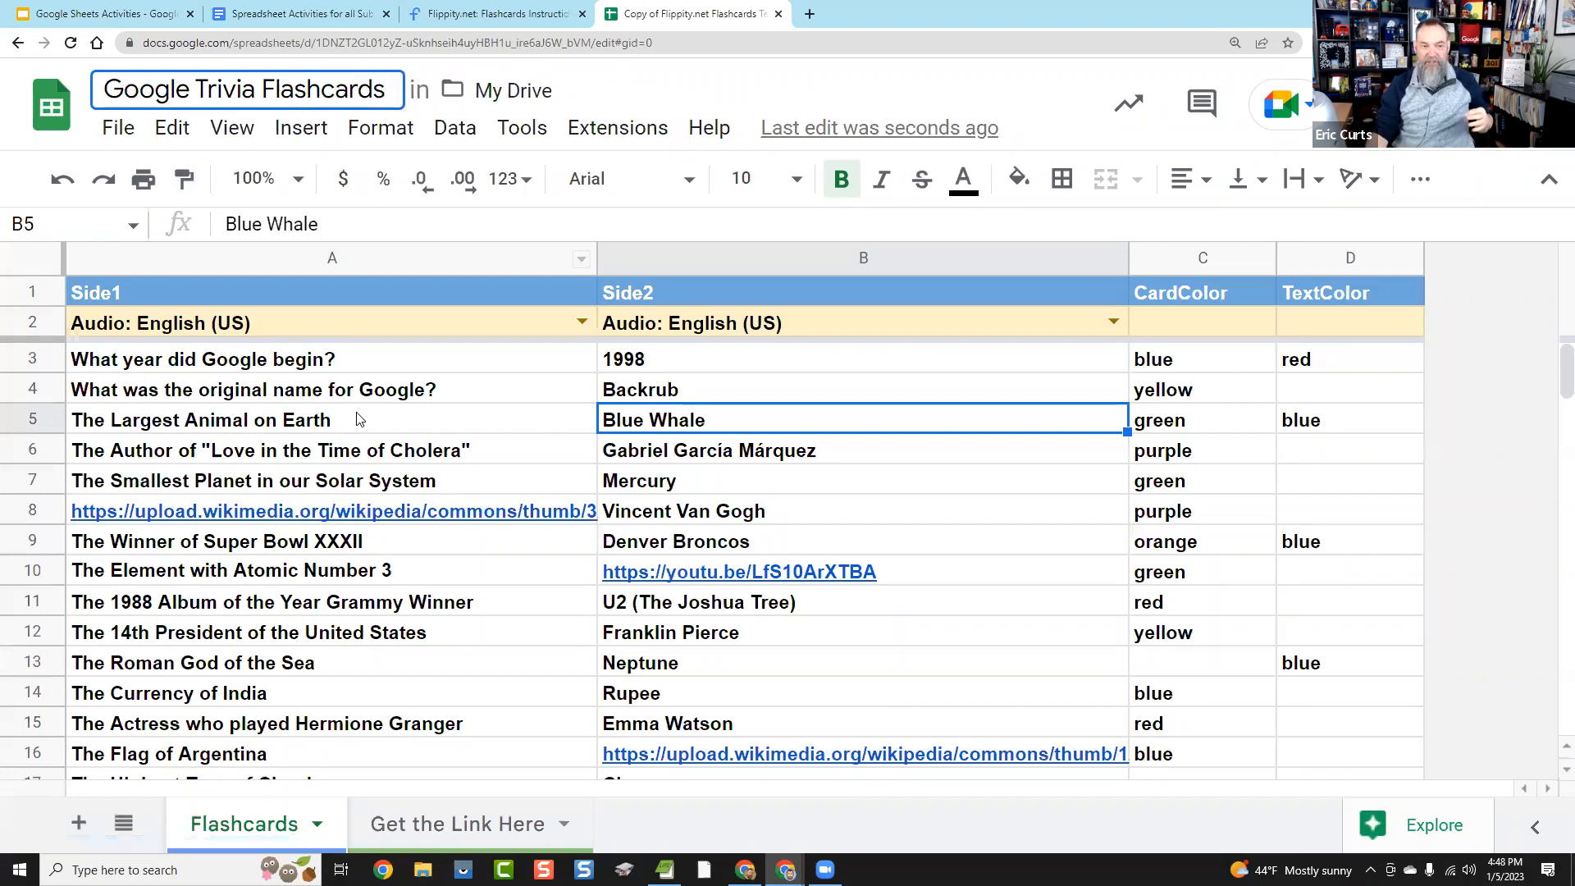
pyautogui.click(358, 419)
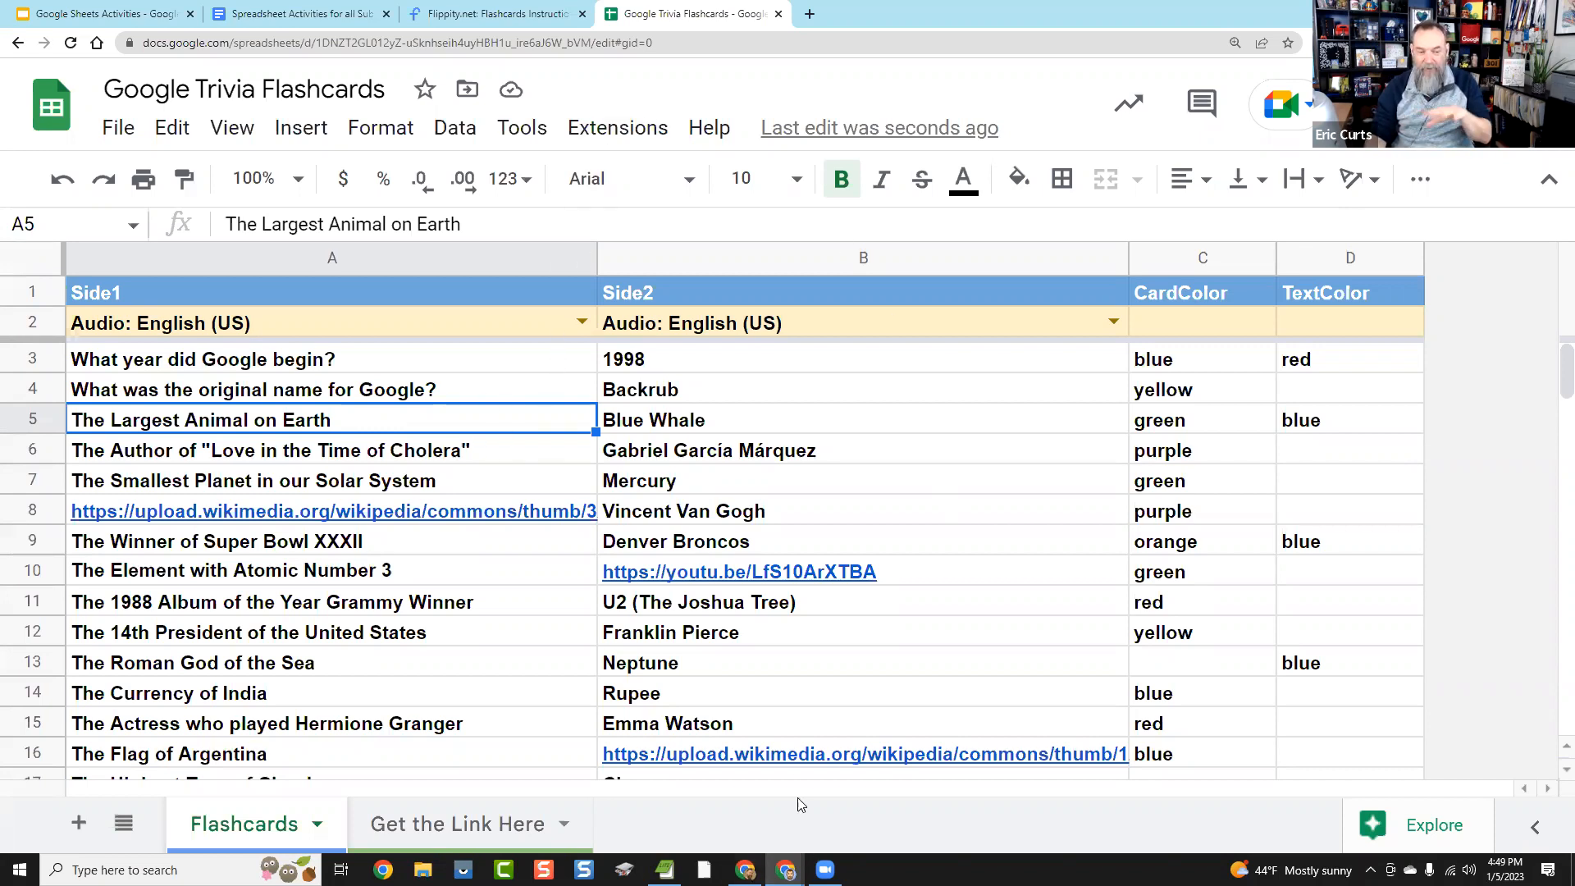
# Step: Scroll through the trivia card list and return to the Flippity instructions page
pyautogui.scroll(-8, 735, 756)
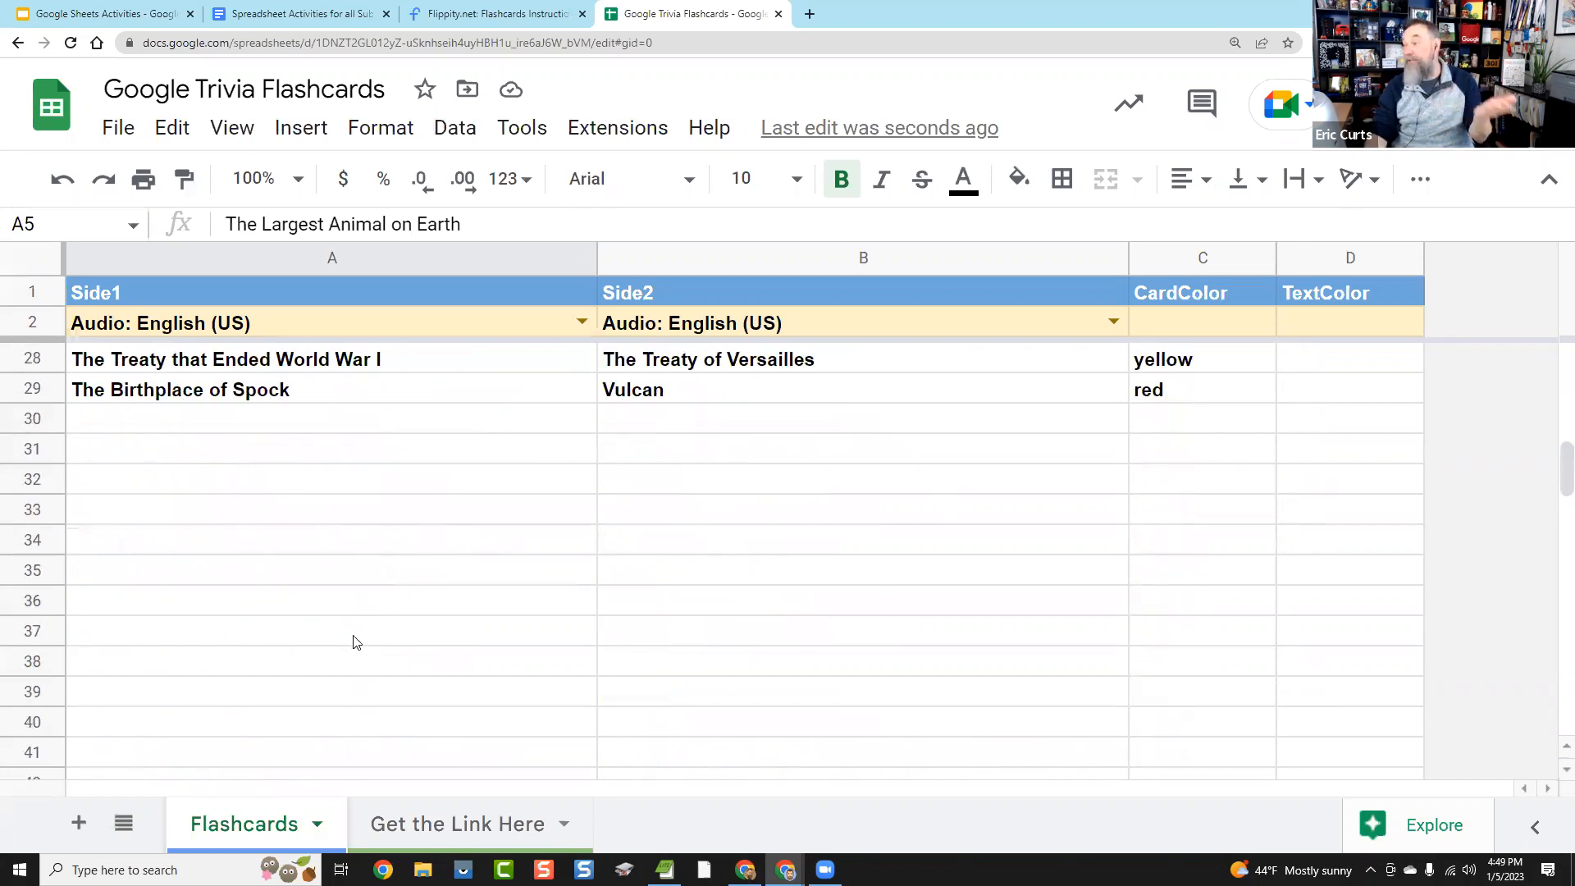
pyautogui.scroll(8, 762, 551)
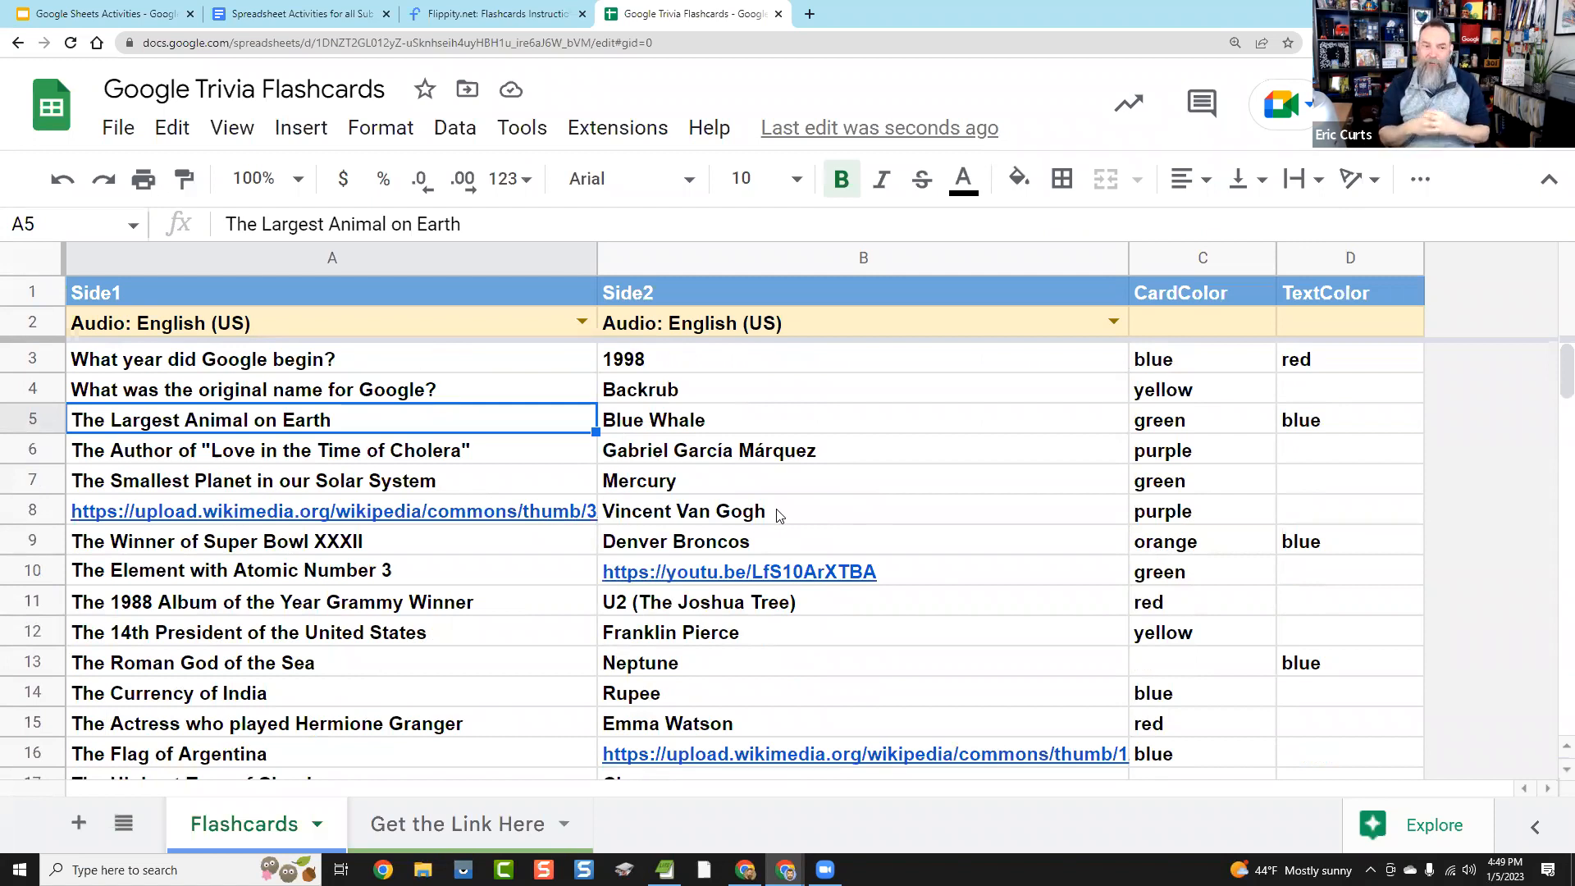
pyautogui.click(502, 15)
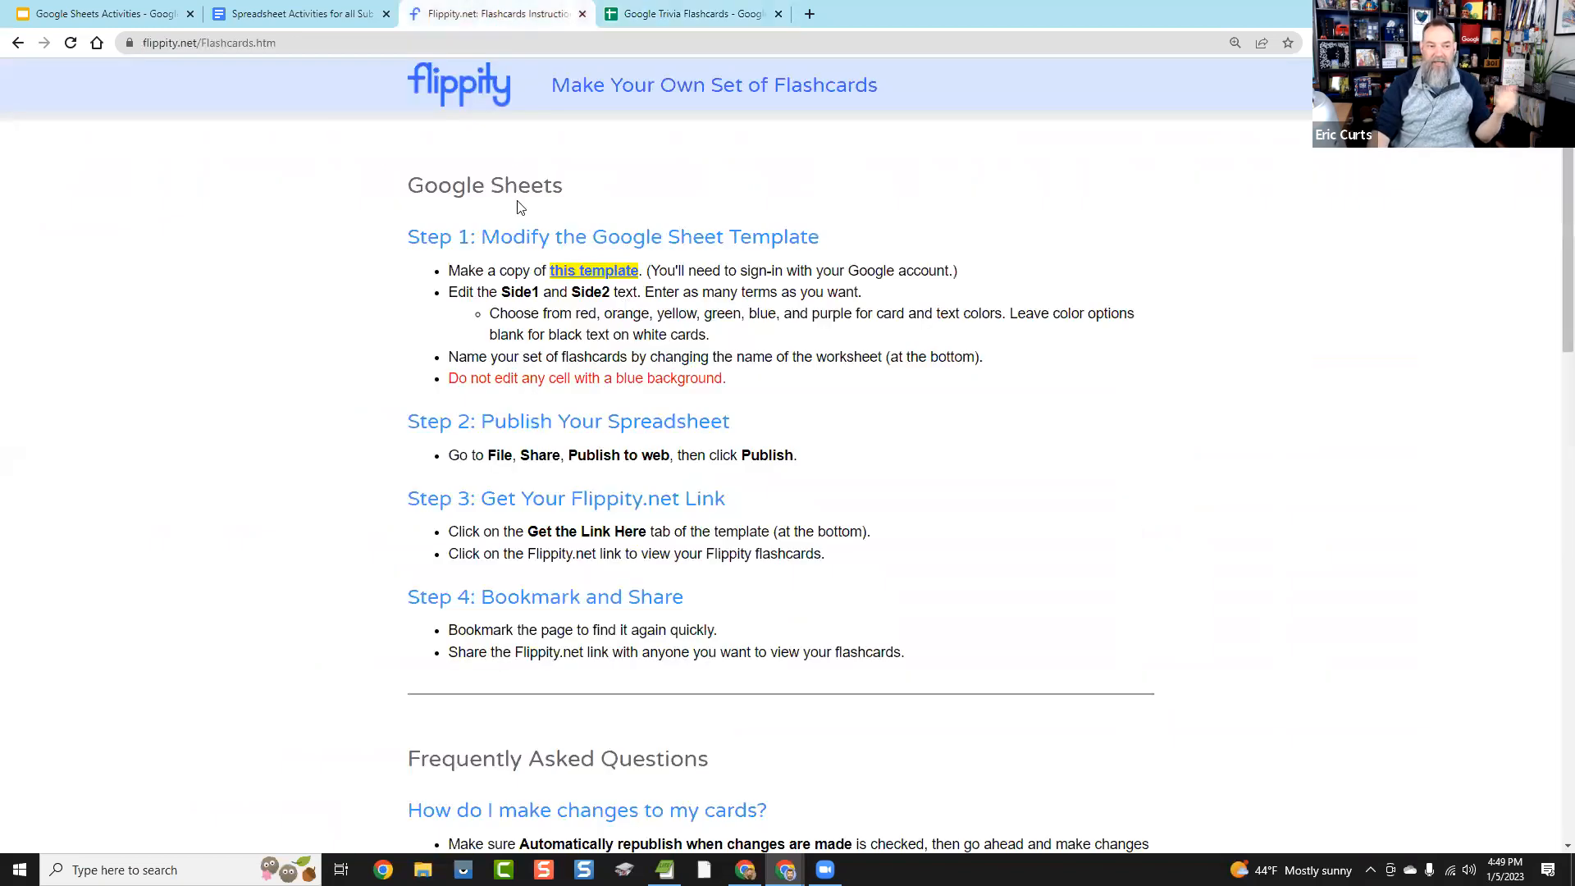
# Step: View the Flippity Flashcards demo from the Flippity home page
pyautogui.click(476, 89)
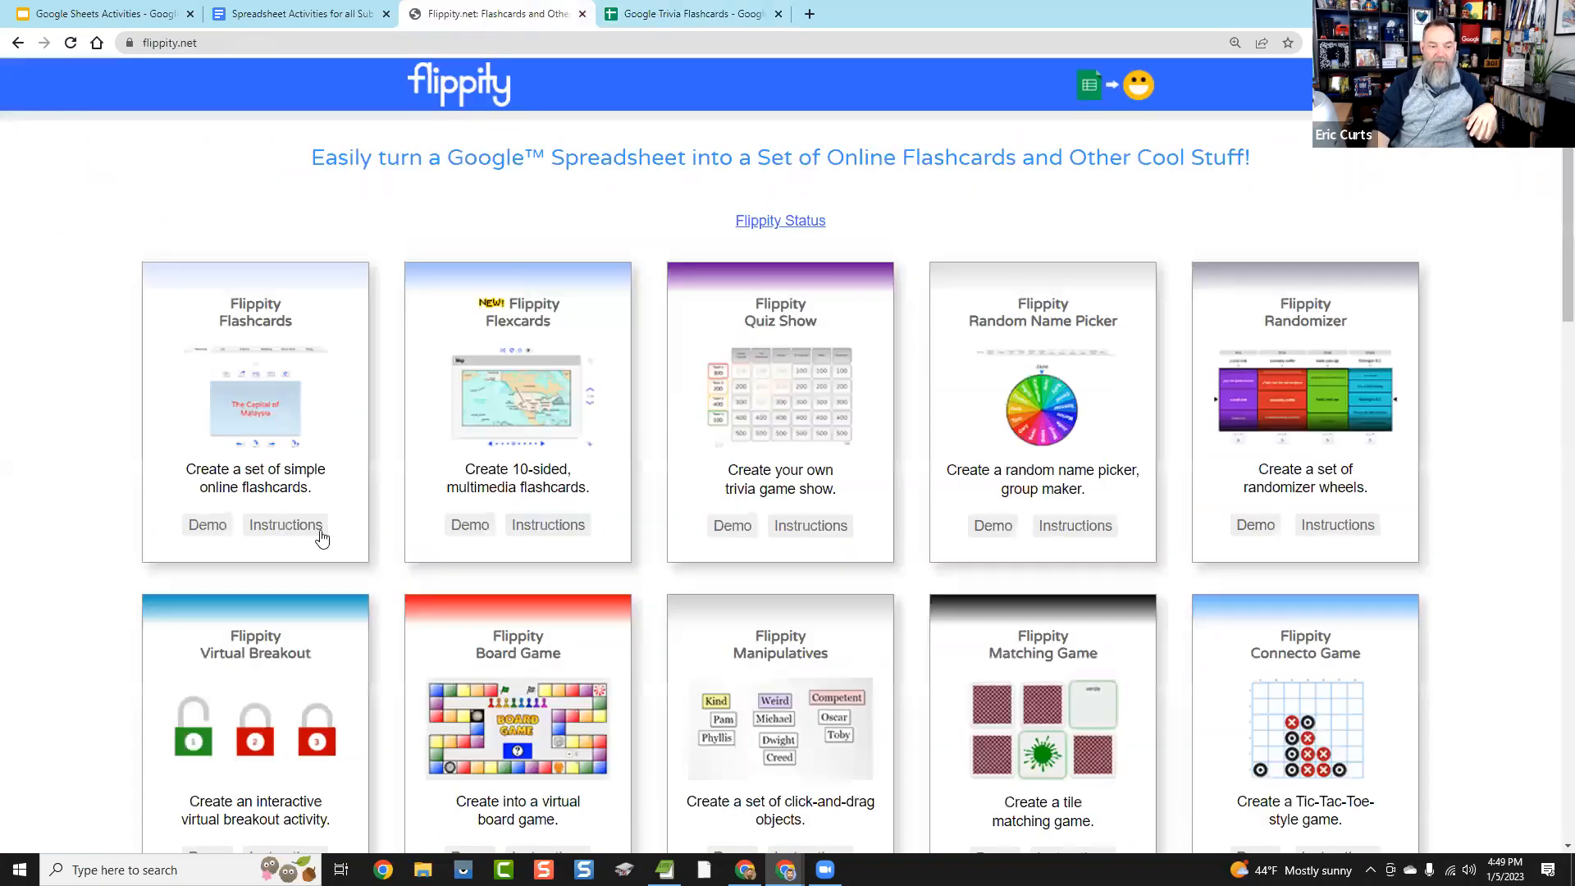
pyautogui.click(207, 528)
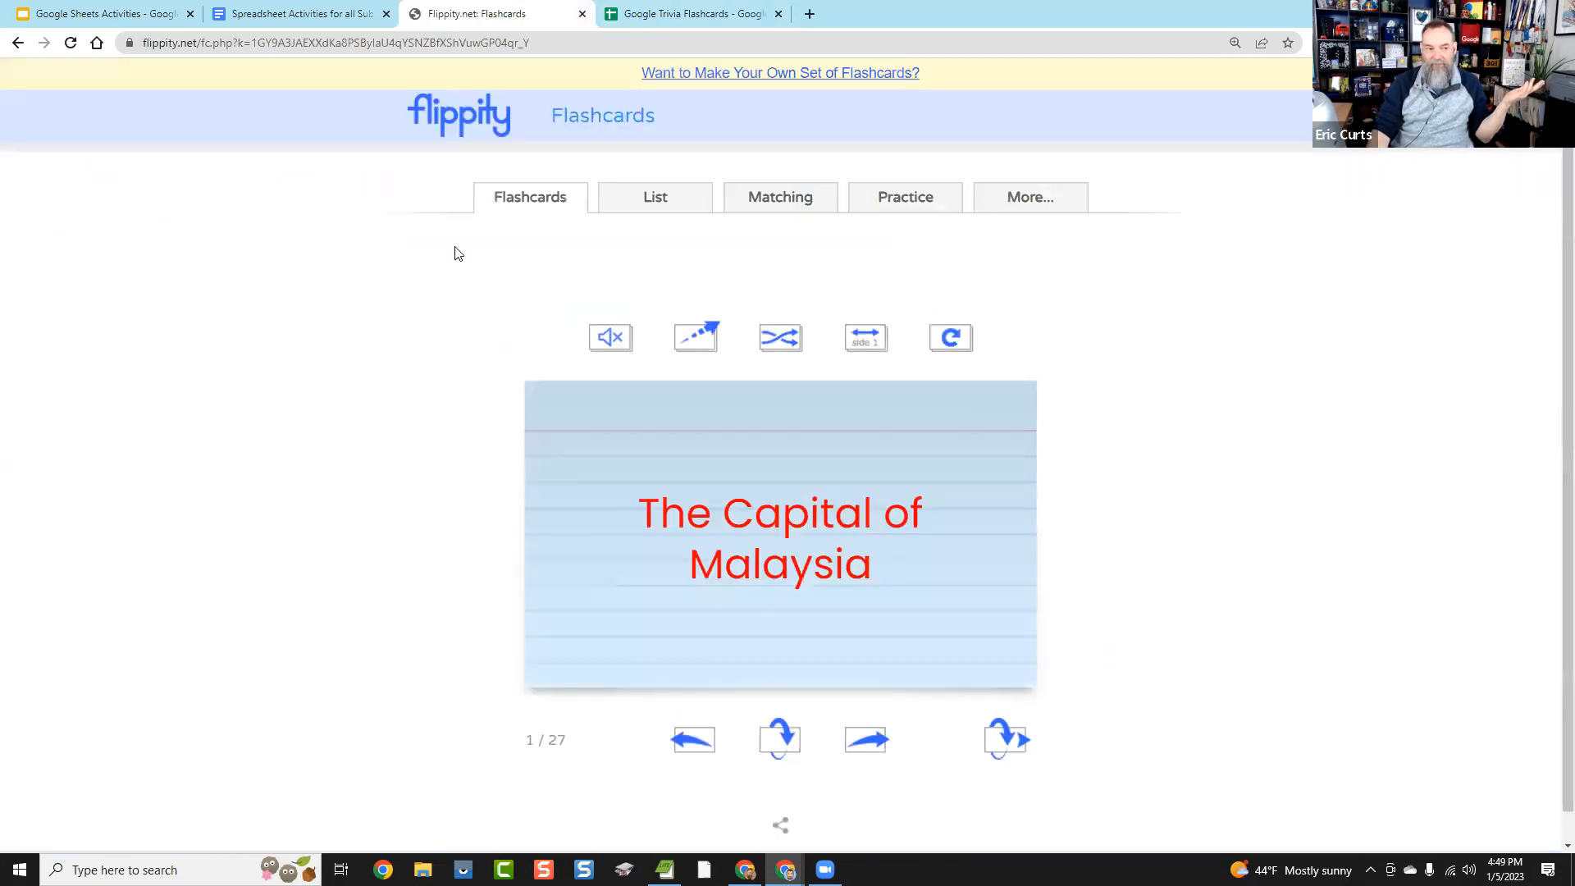
pyautogui.click(18, 42)
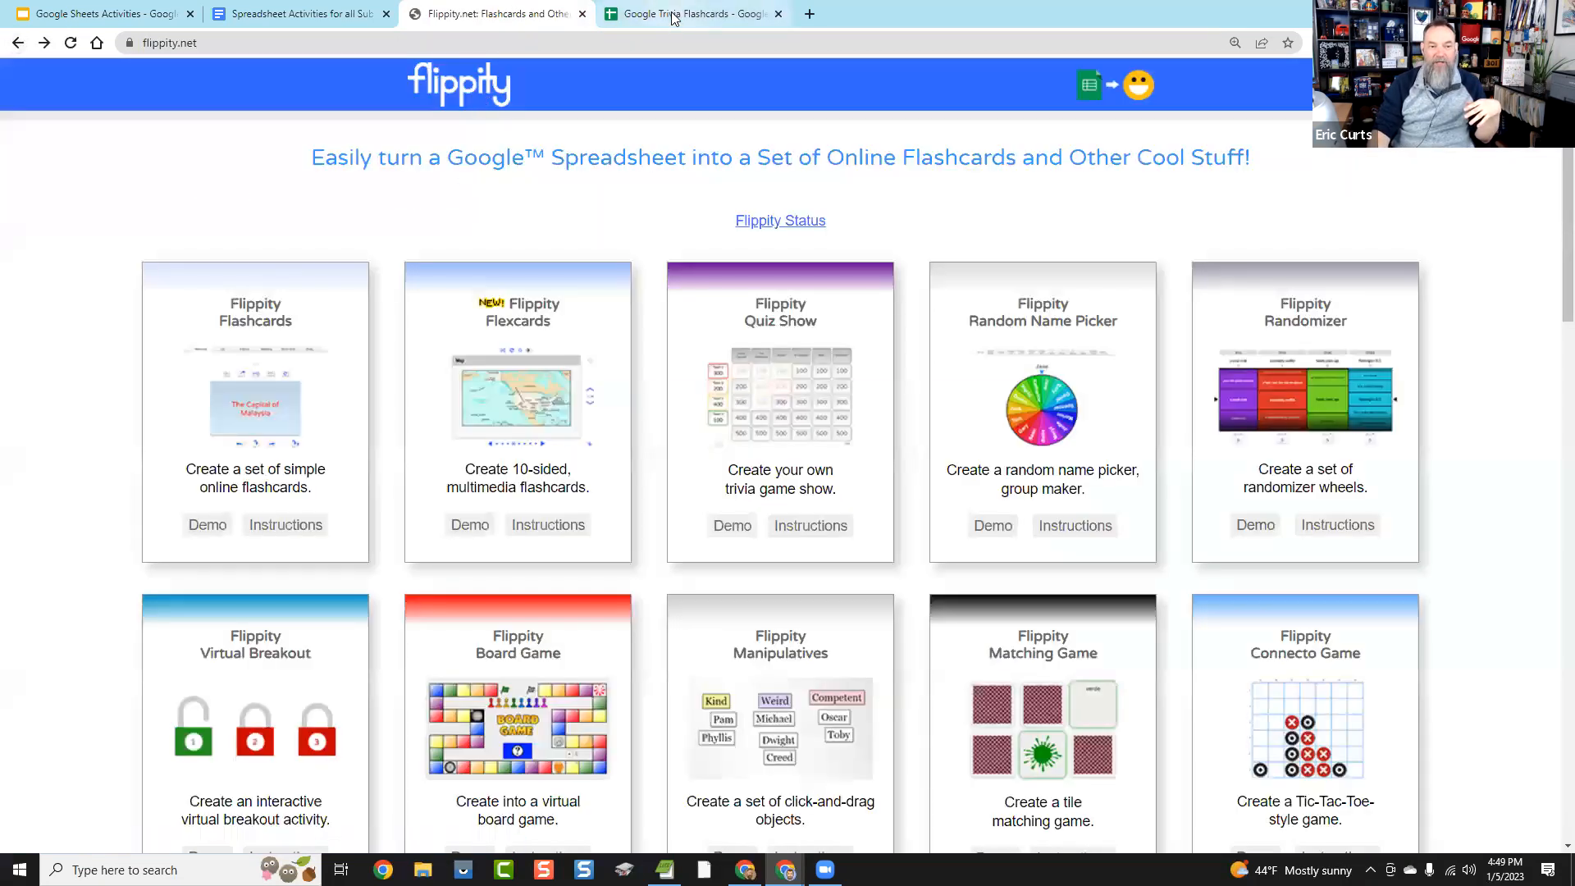
pyautogui.click(689, 13)
# Step: Reopen the Flashcards instructions and highlight the Step 2 publish and Get the Link Here text
pyautogui.click(468, 6)
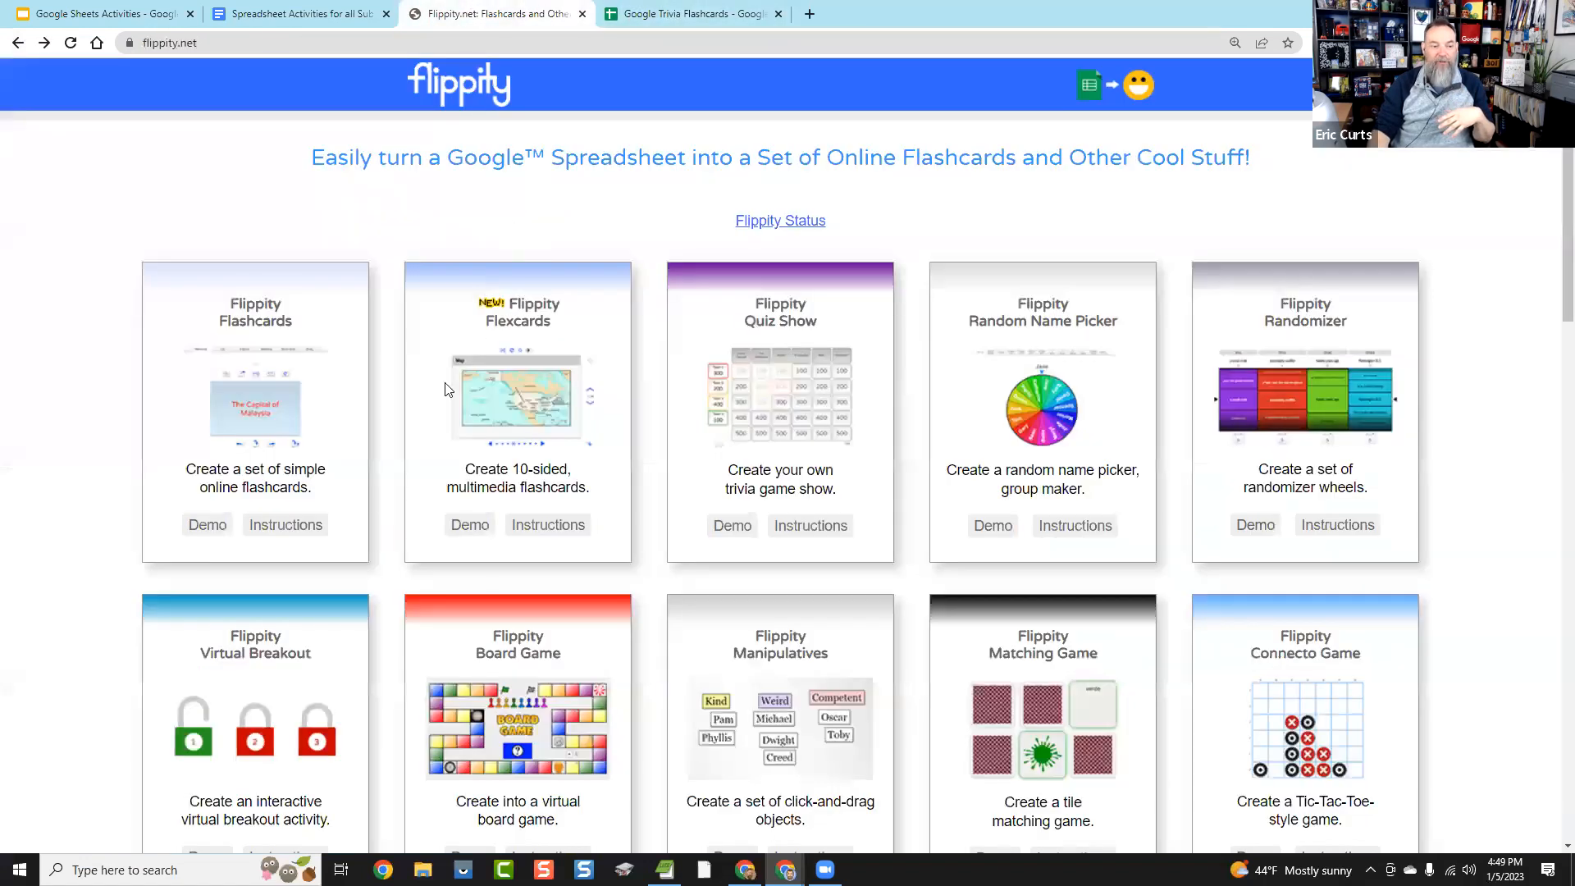
pyautogui.click(297, 532)
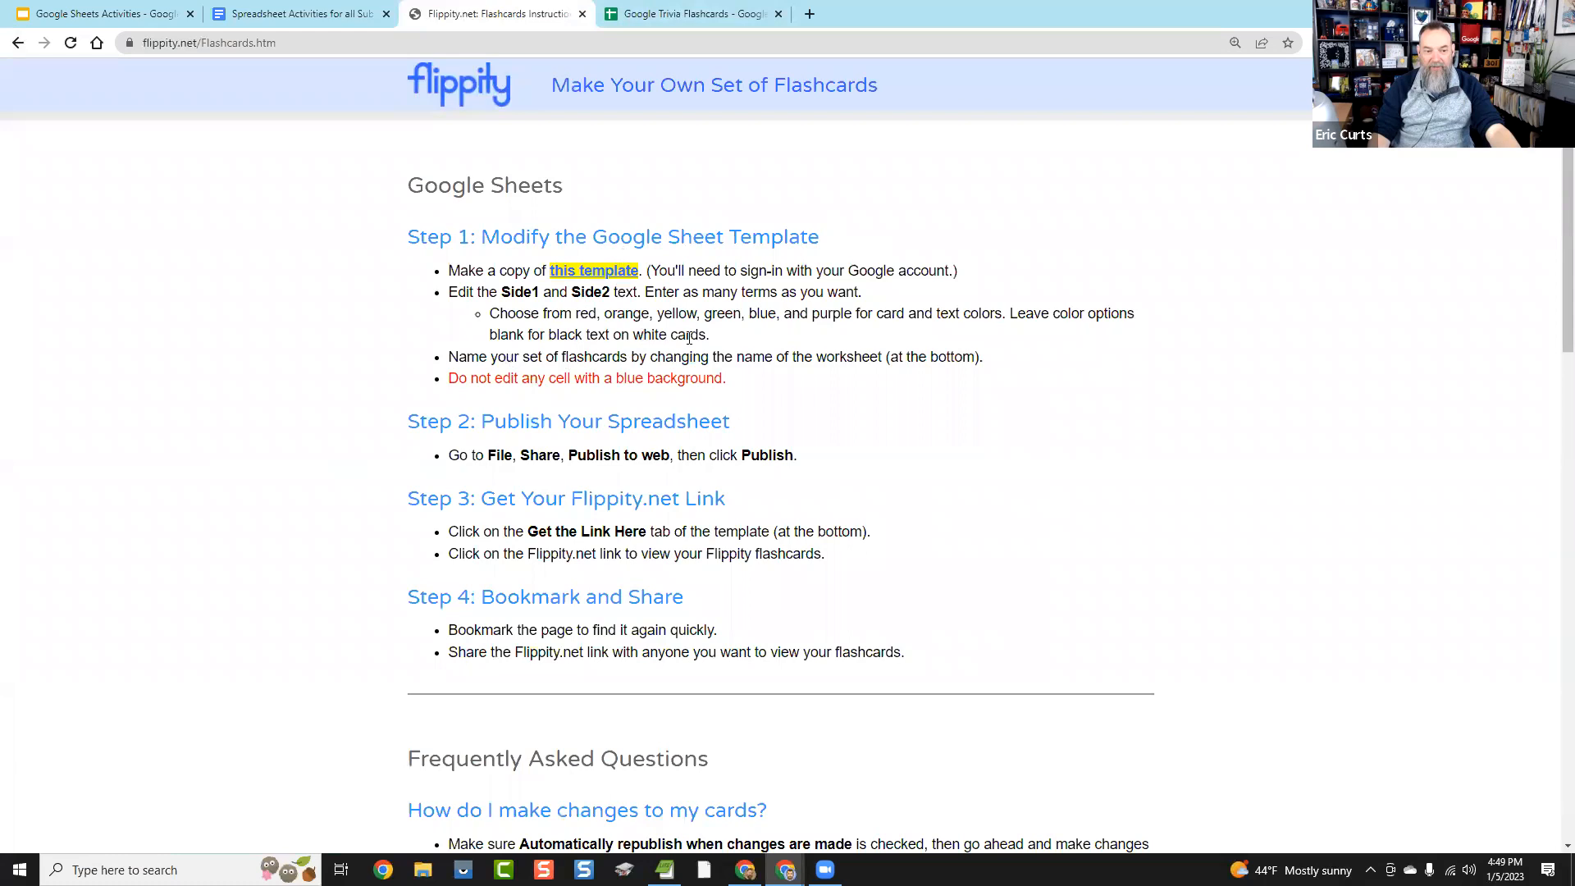
pyautogui.scroll(-2, 788, 361)
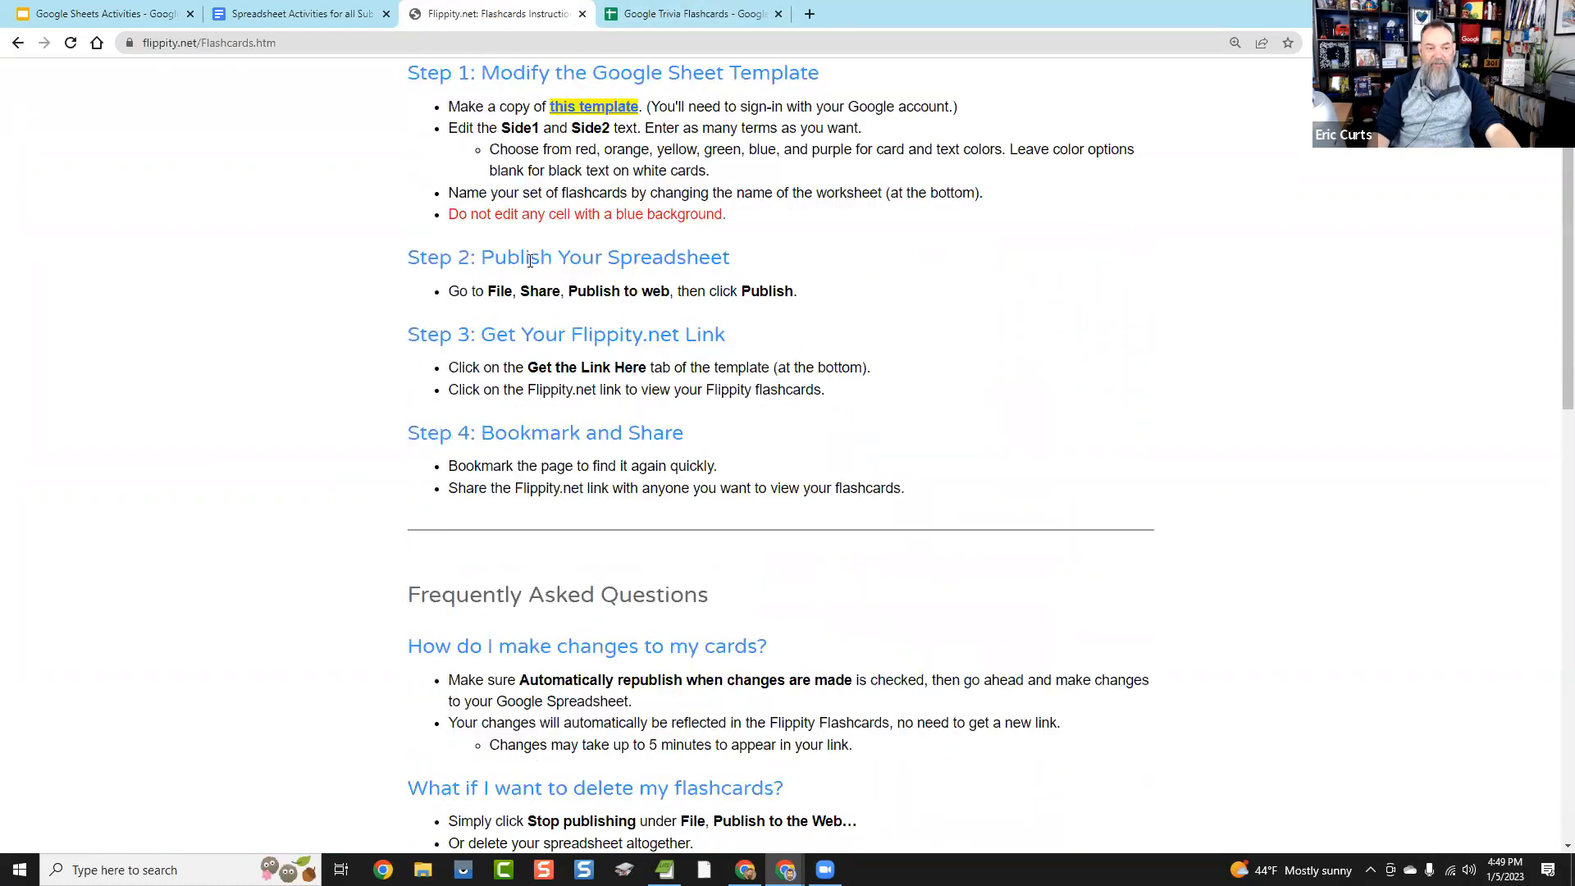
pyautogui.moveTo(531, 257); pyautogui.dragTo(704, 306)
pyautogui.click(704, 306)
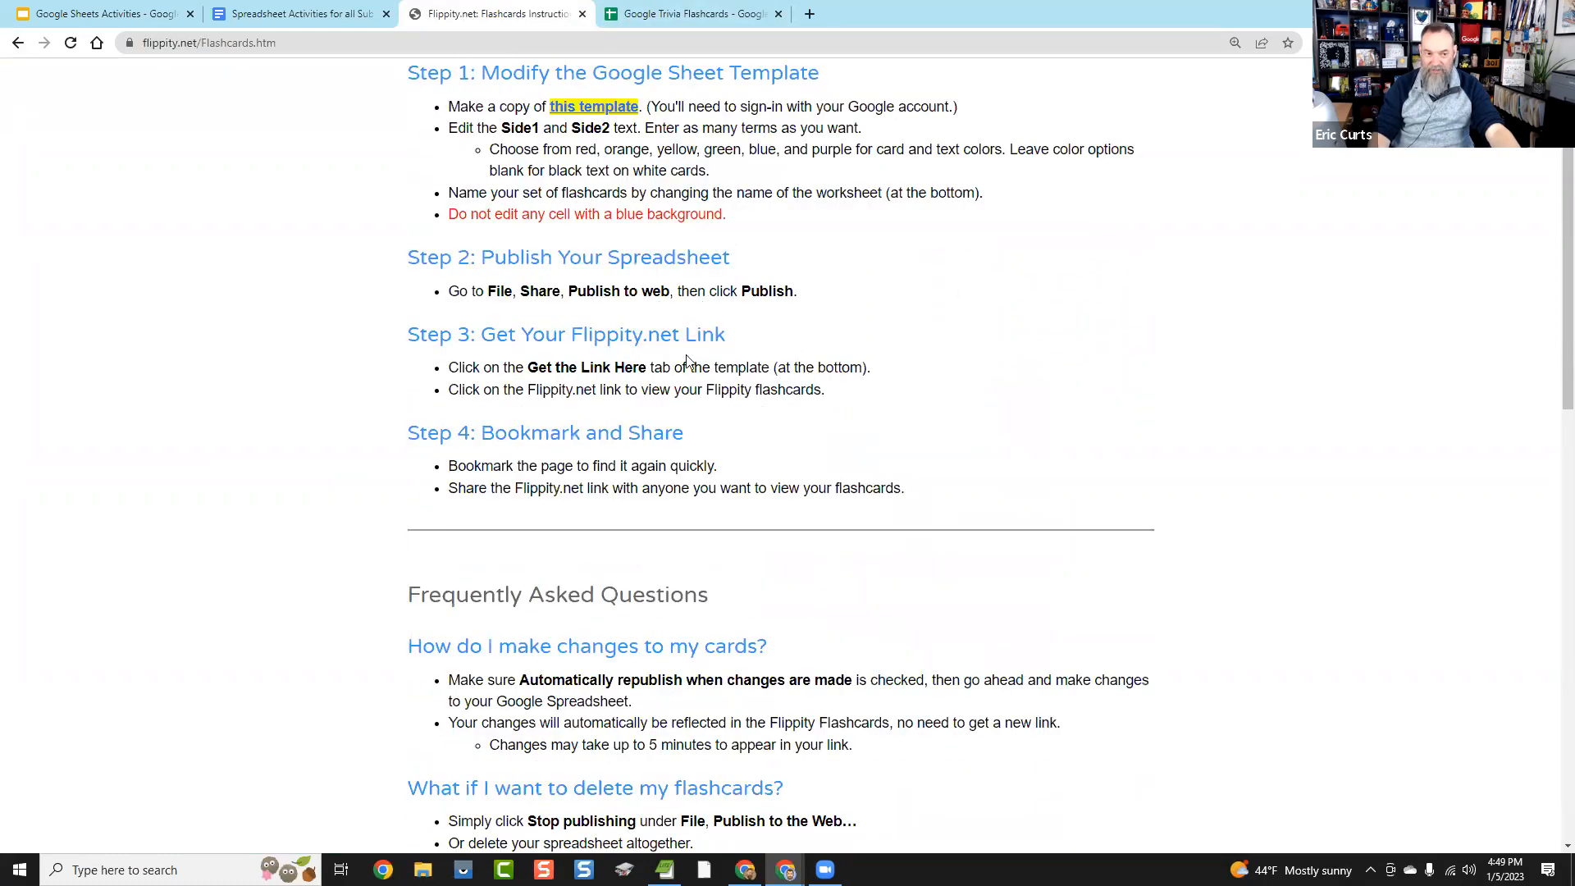
pyautogui.moveTo(516, 366); pyautogui.dragTo(674, 371)
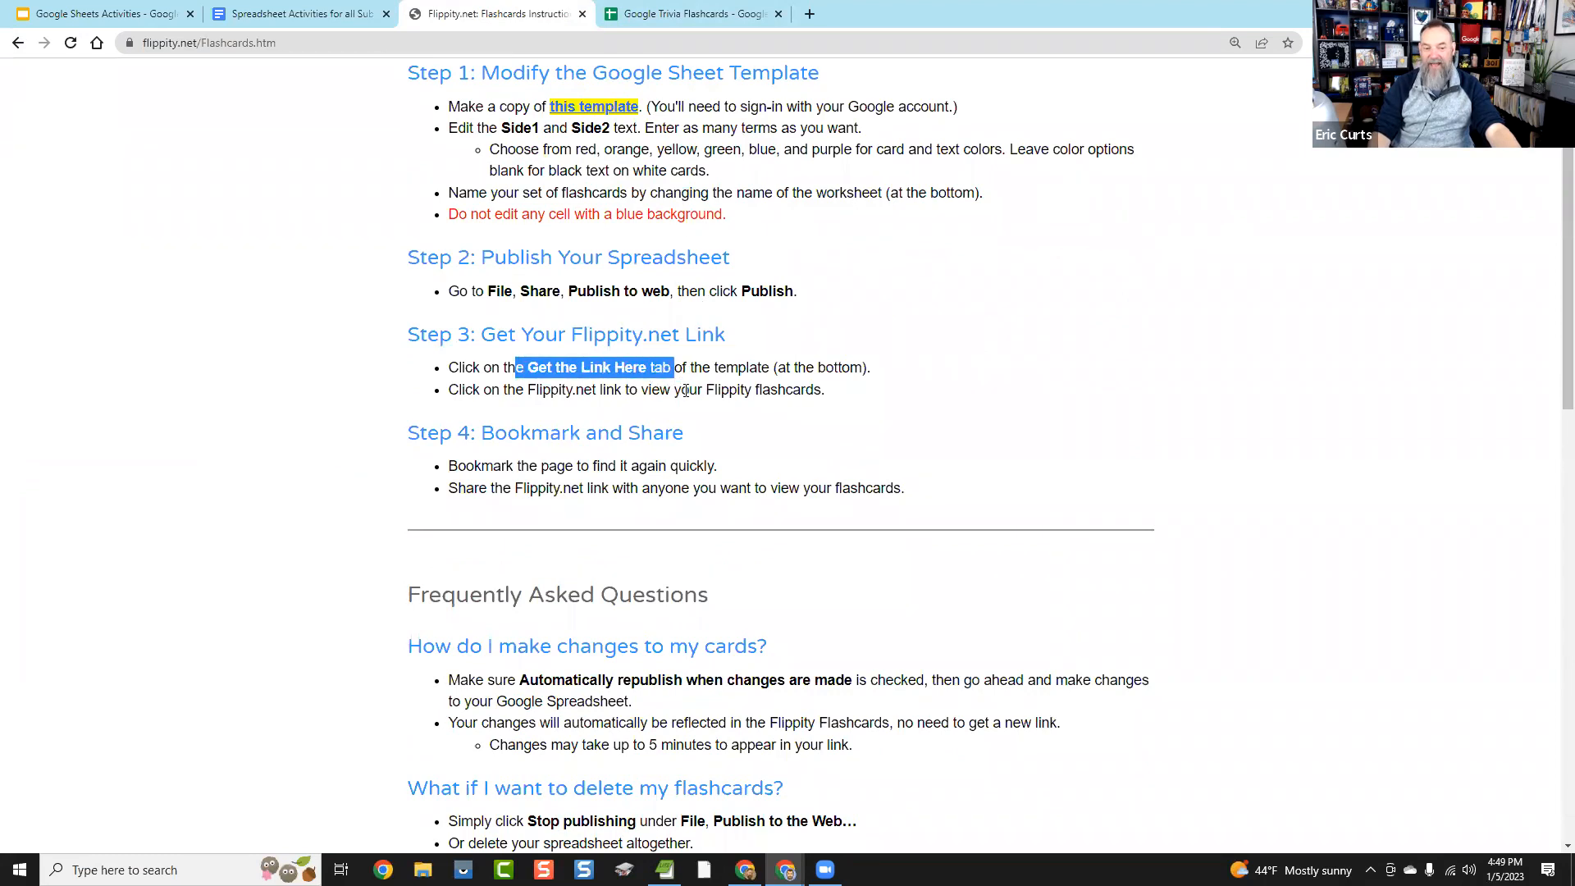
pyautogui.click(686, 392)
pyautogui.click(684, 15)
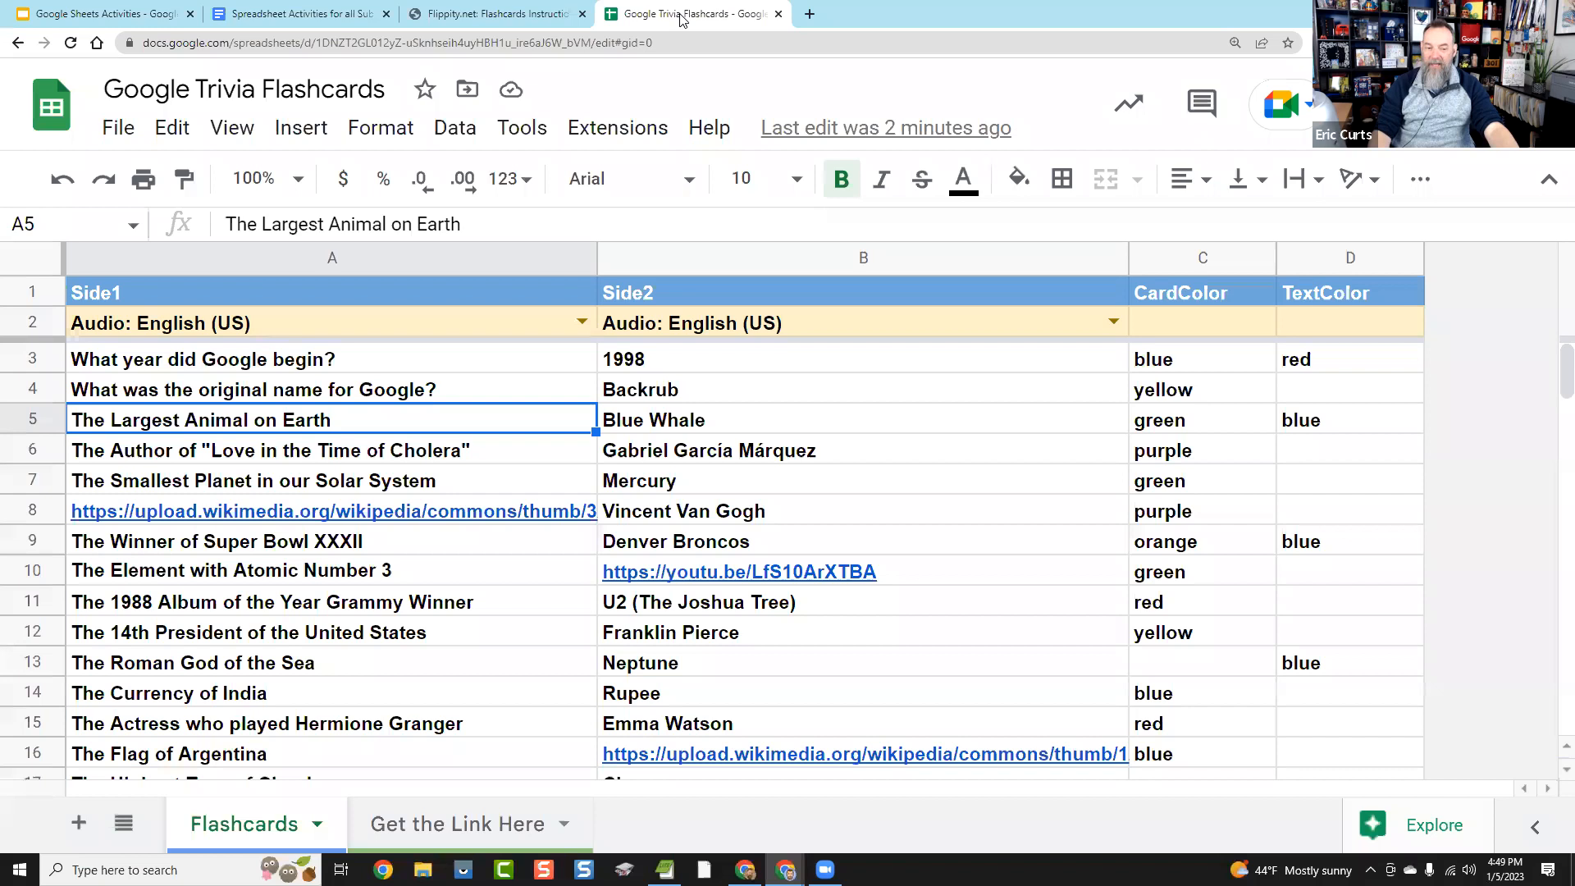
# Step: Test the Get the Link Here sheet's A2 Flippity link, which loads nothing before publishing
pyautogui.click(464, 825)
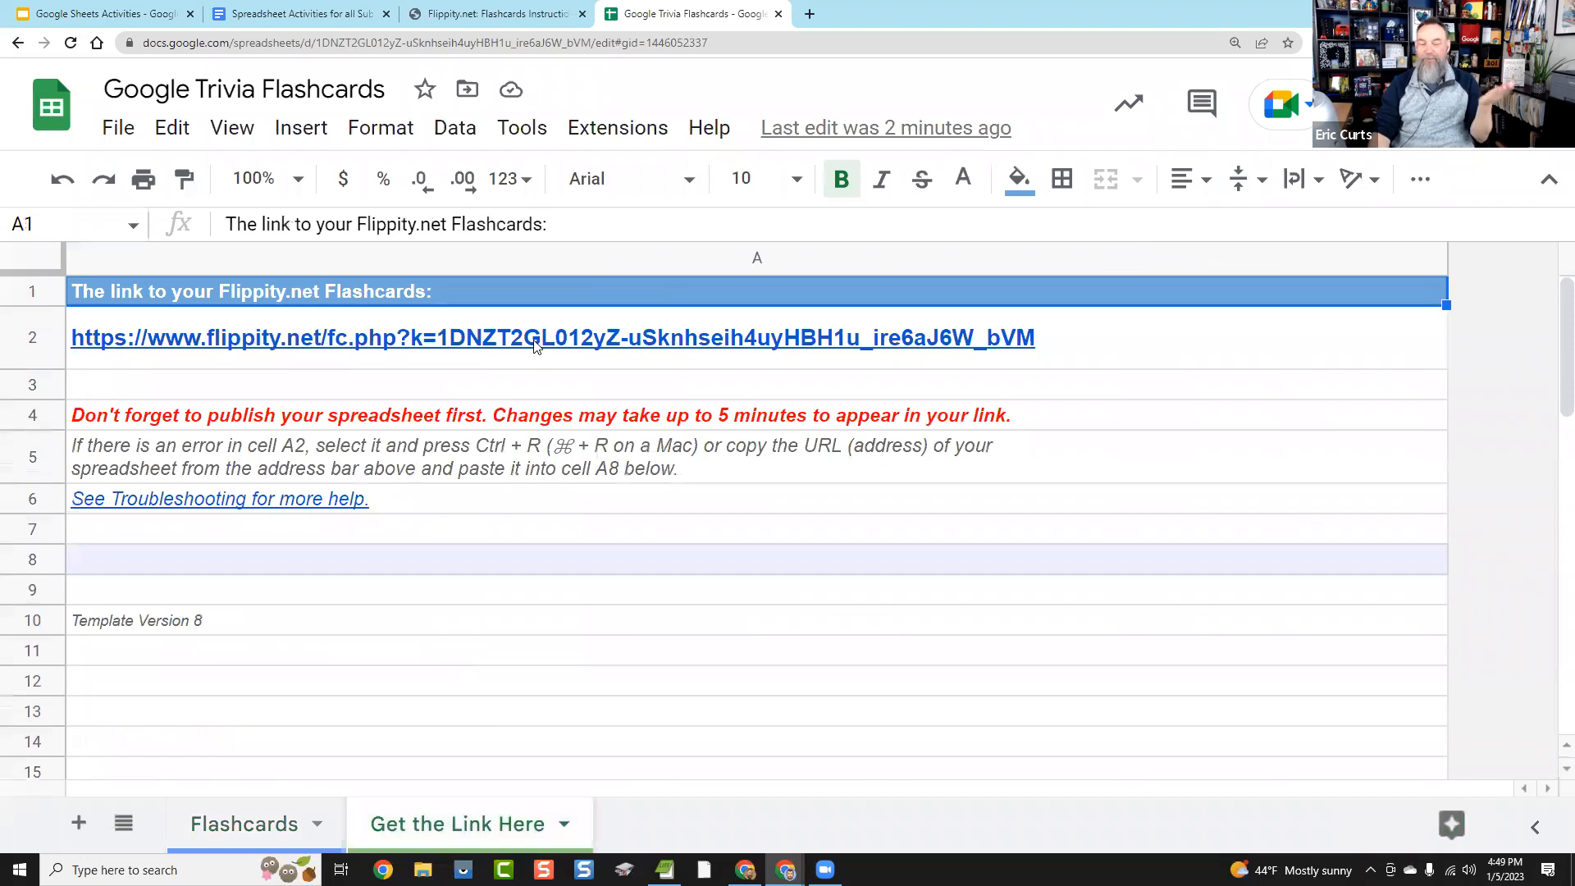
pyautogui.click(814, 743)
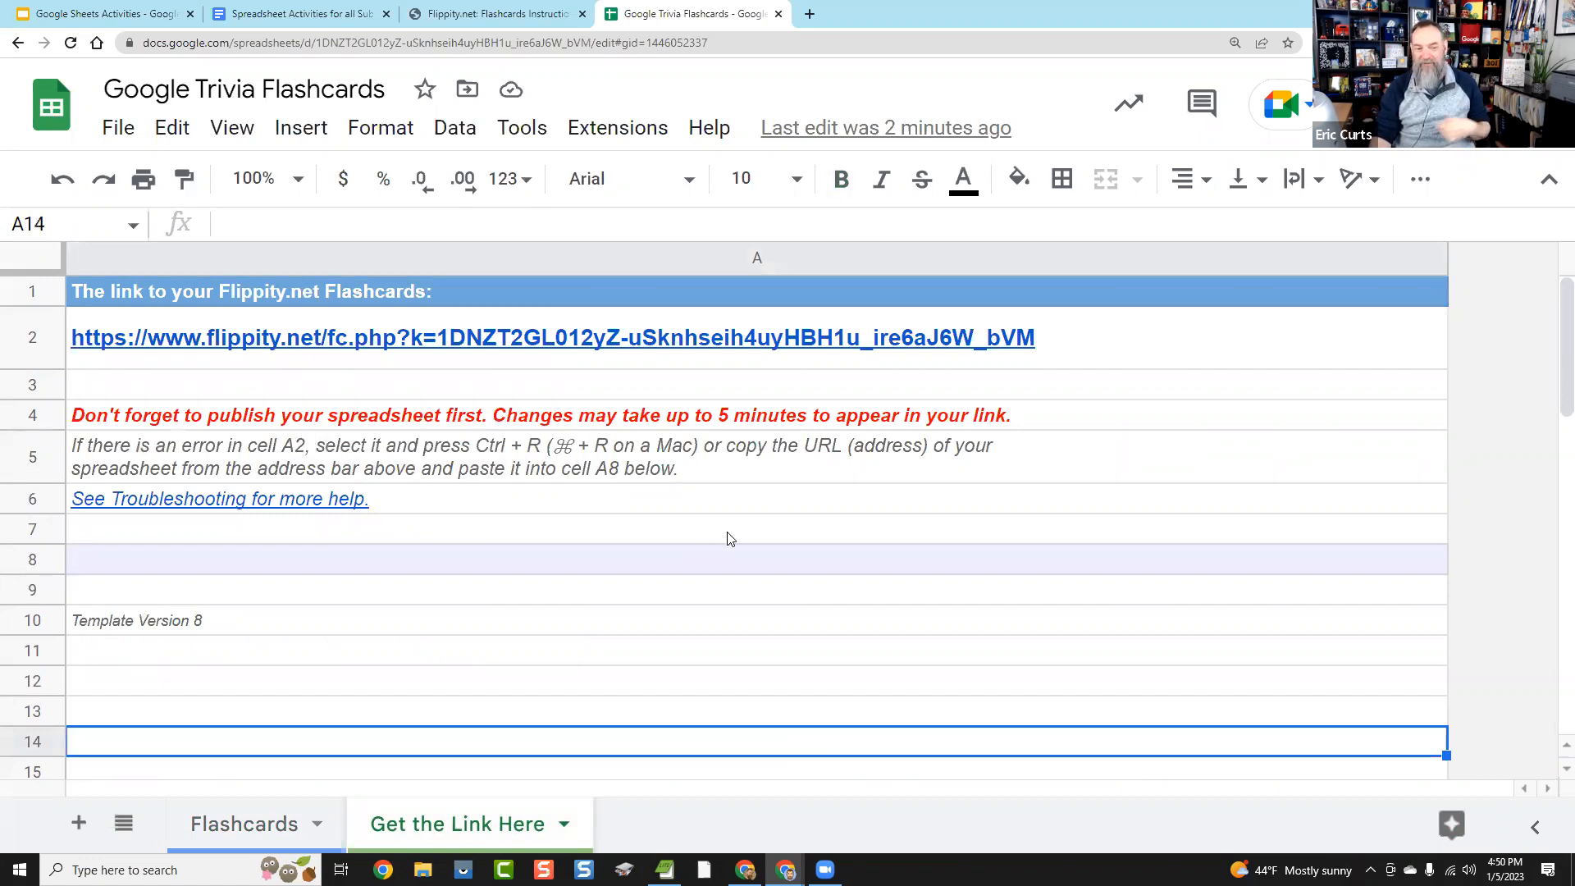
pyautogui.click(770, 534)
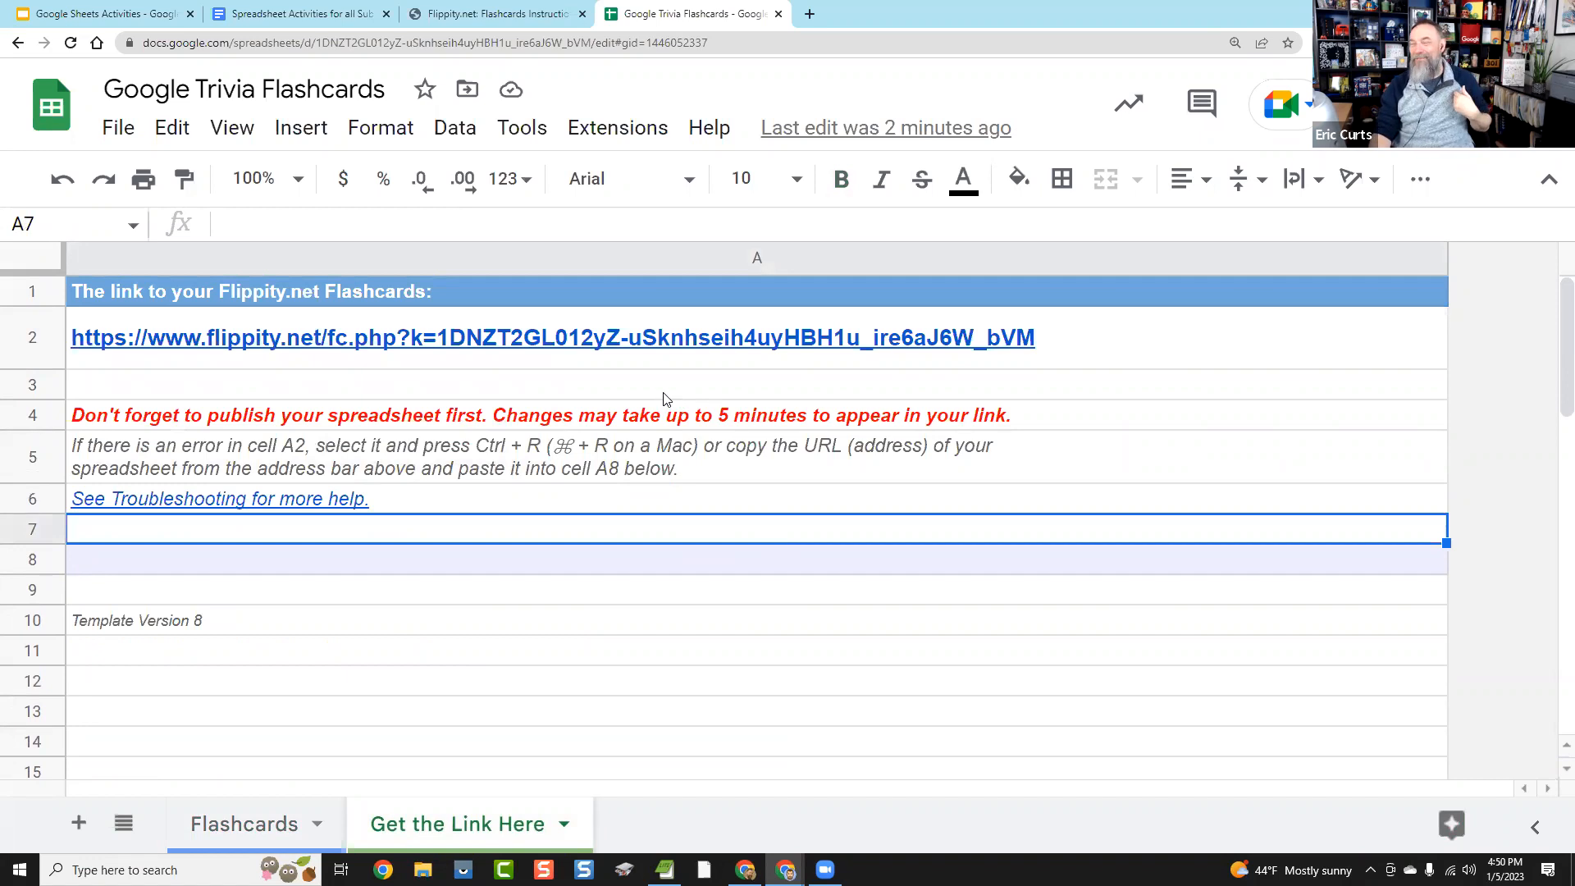
pyautogui.moveTo(648, 352)
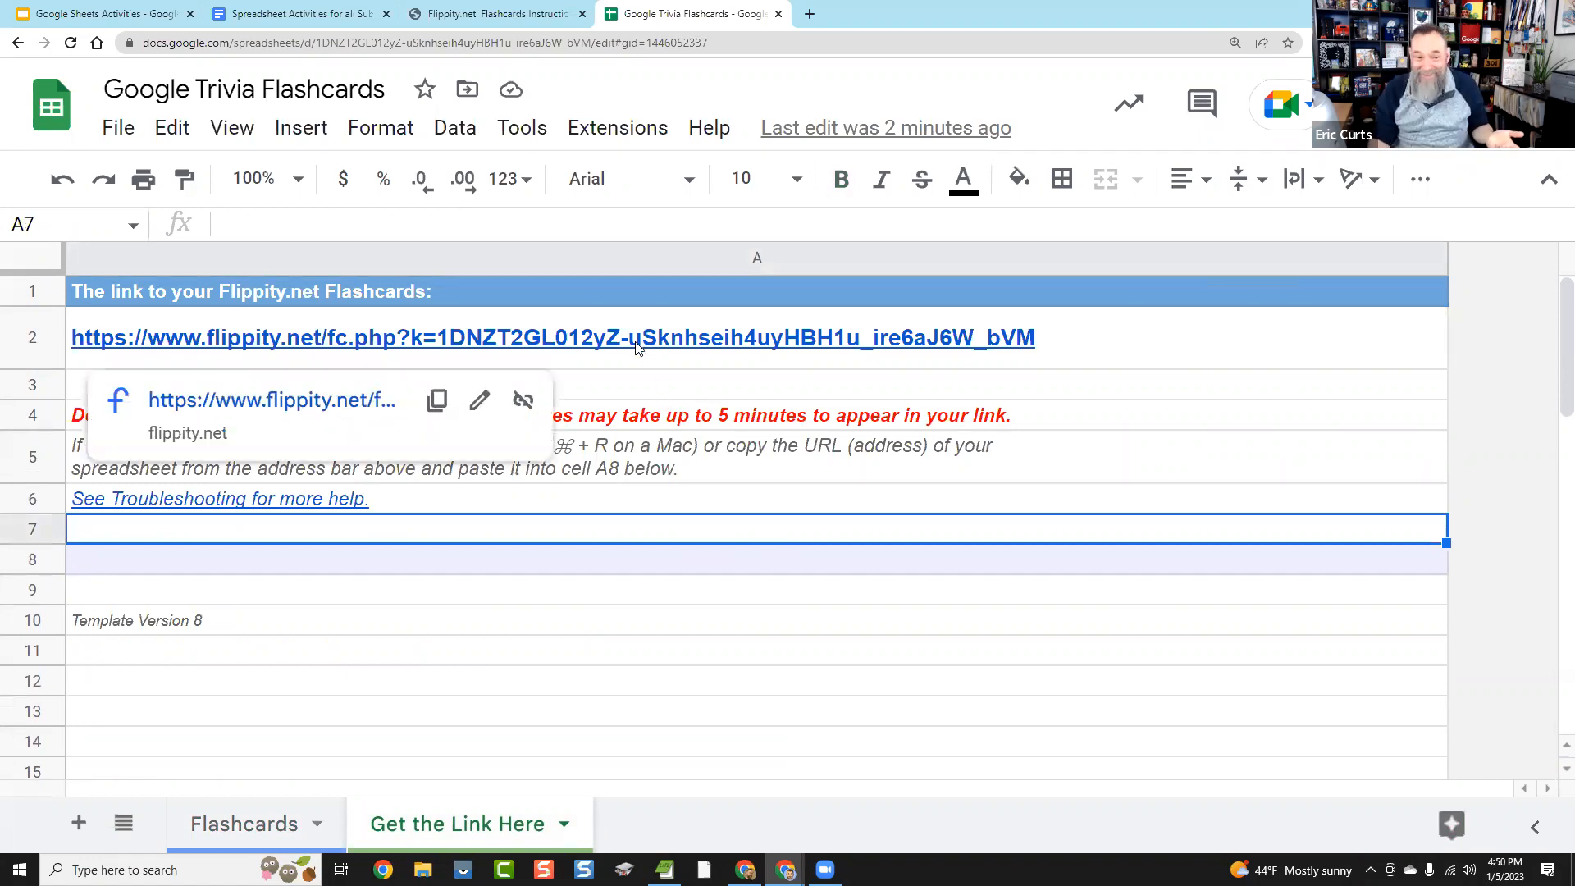
pyautogui.click(635, 344)
pyautogui.click(256, 400)
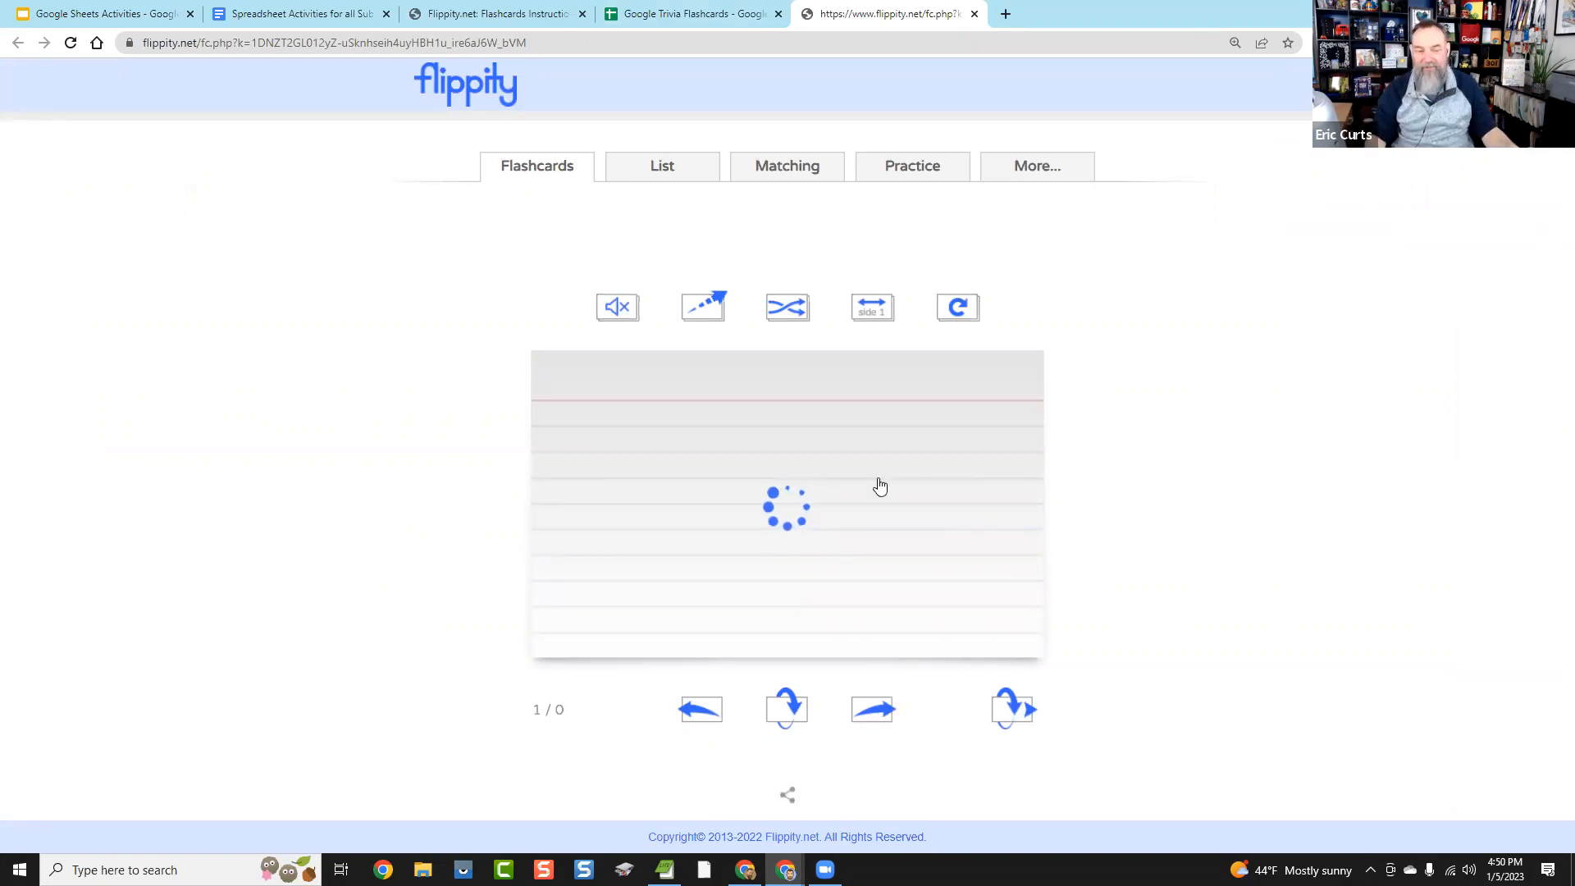
pyautogui.click(975, 14)
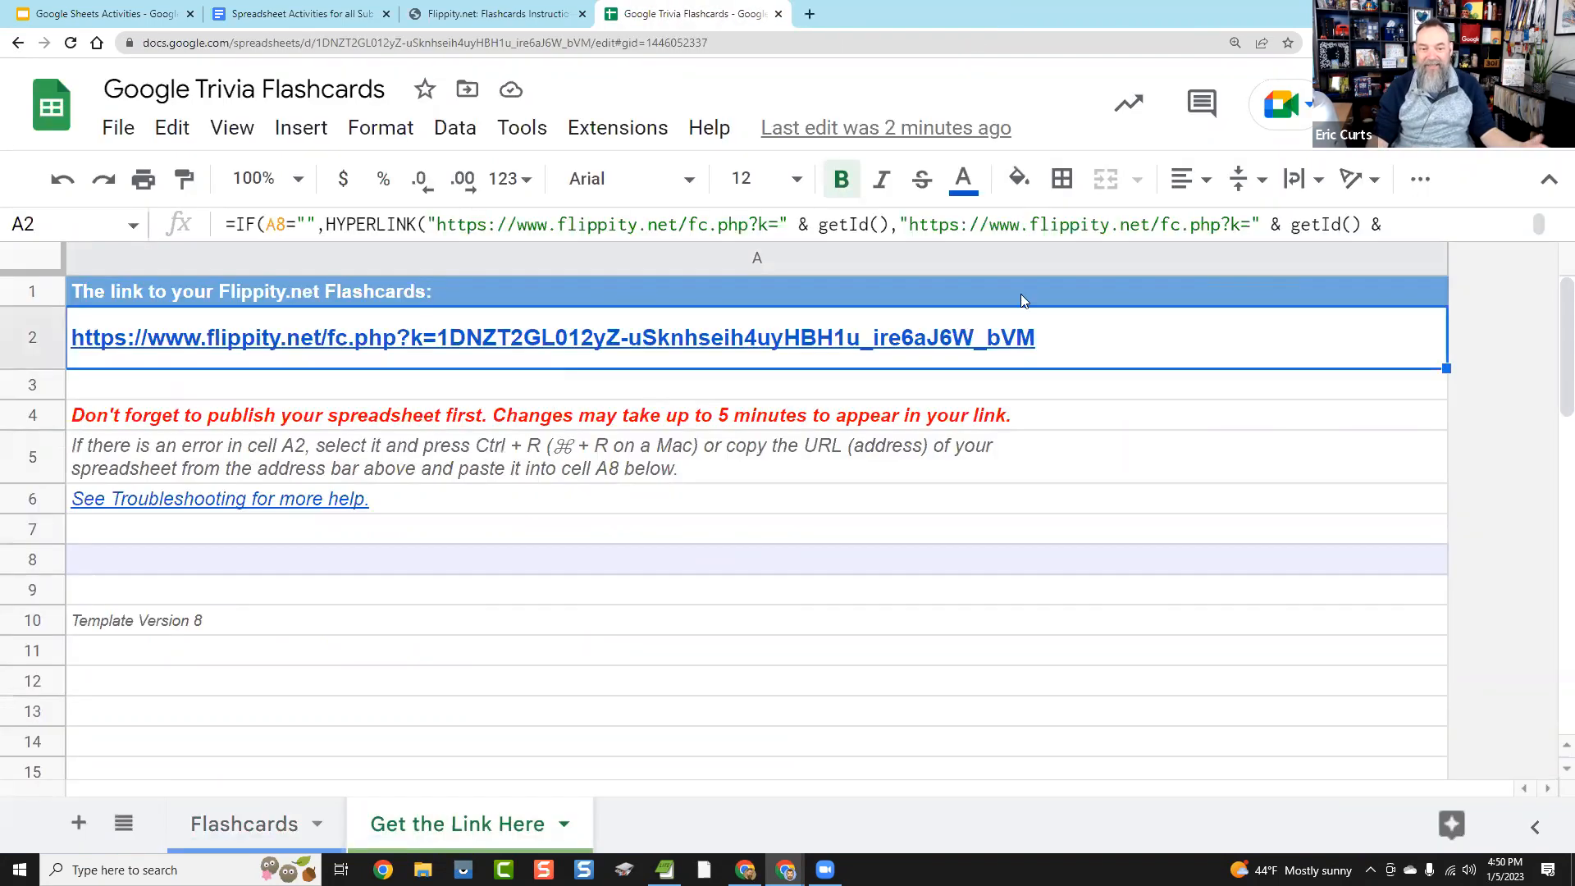
pyautogui.click(709, 503)
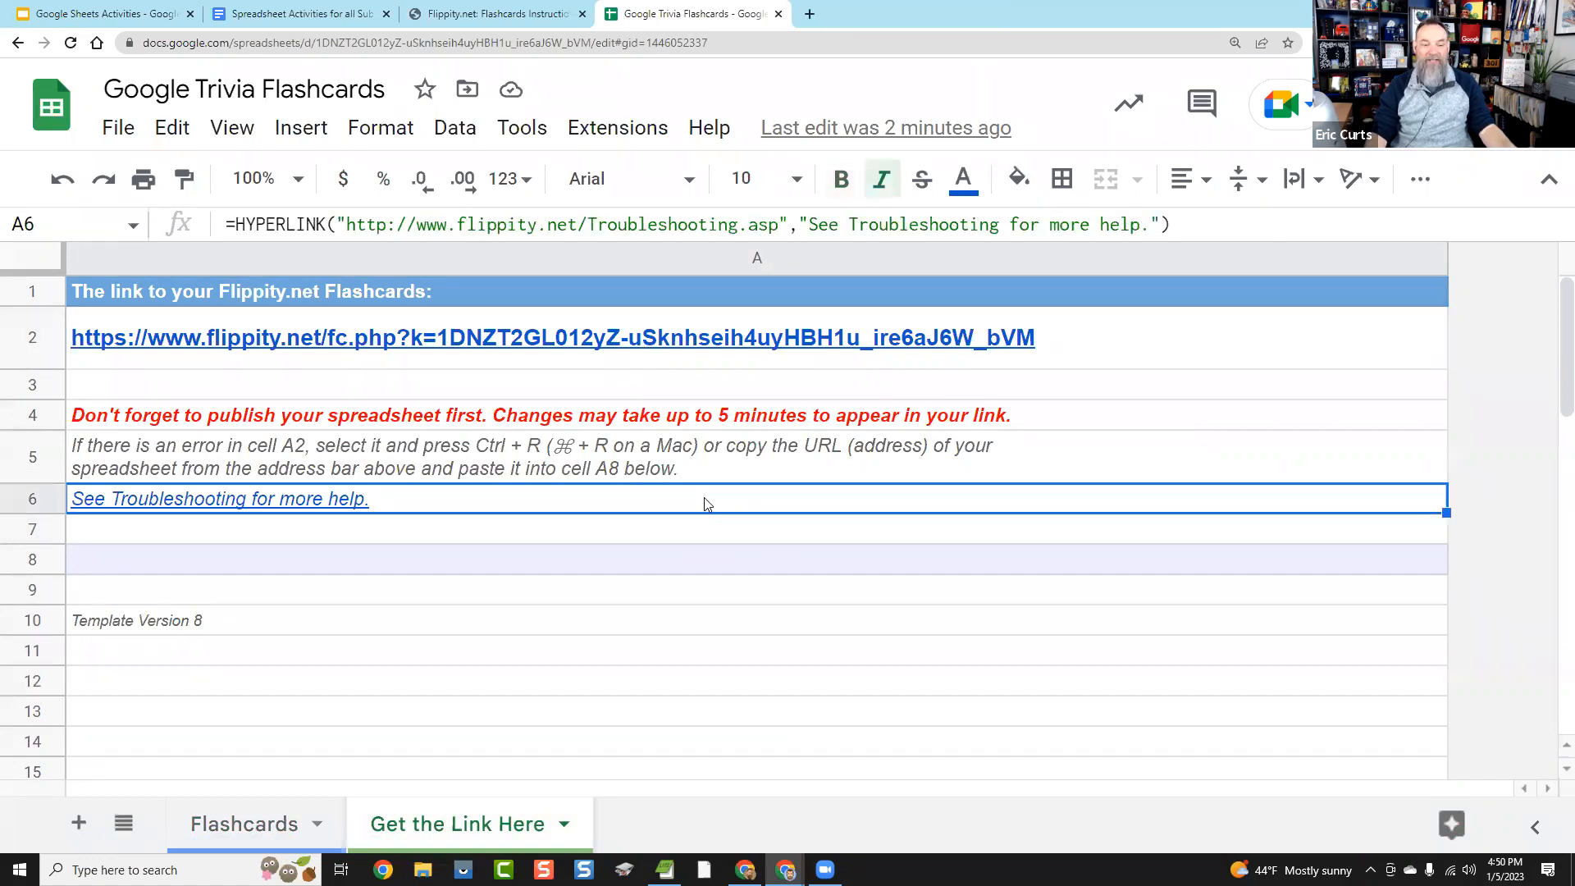
pyautogui.click(738, 598)
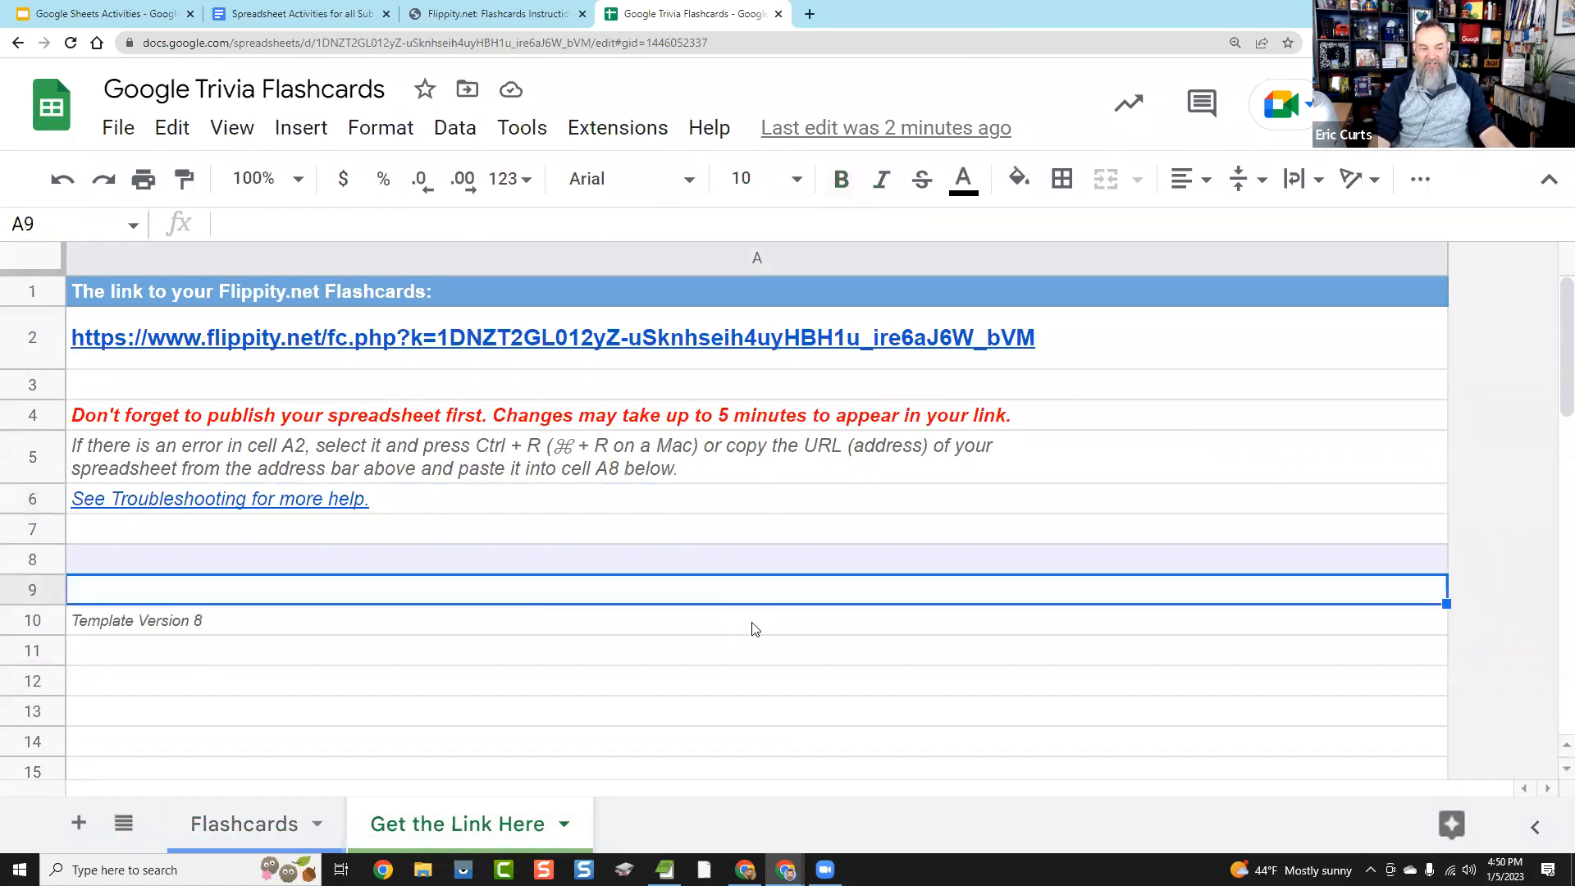
# Step: Publish the entire Google Trivia Flashcards spreadsheet to the web from the File menu
pyautogui.click(118, 129)
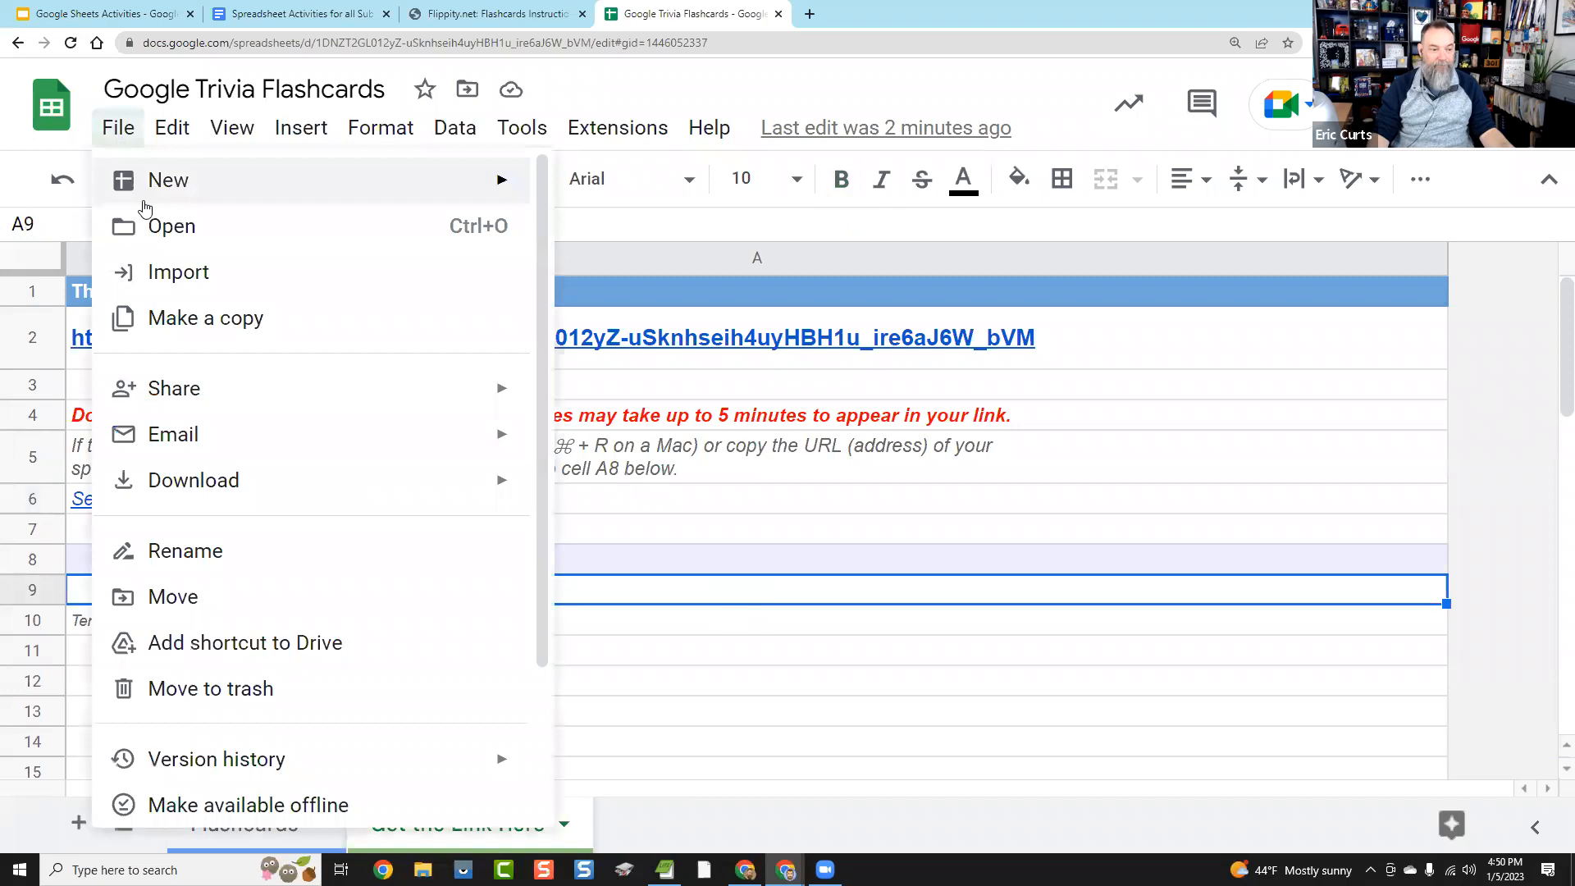
pyautogui.moveTo(204, 394)
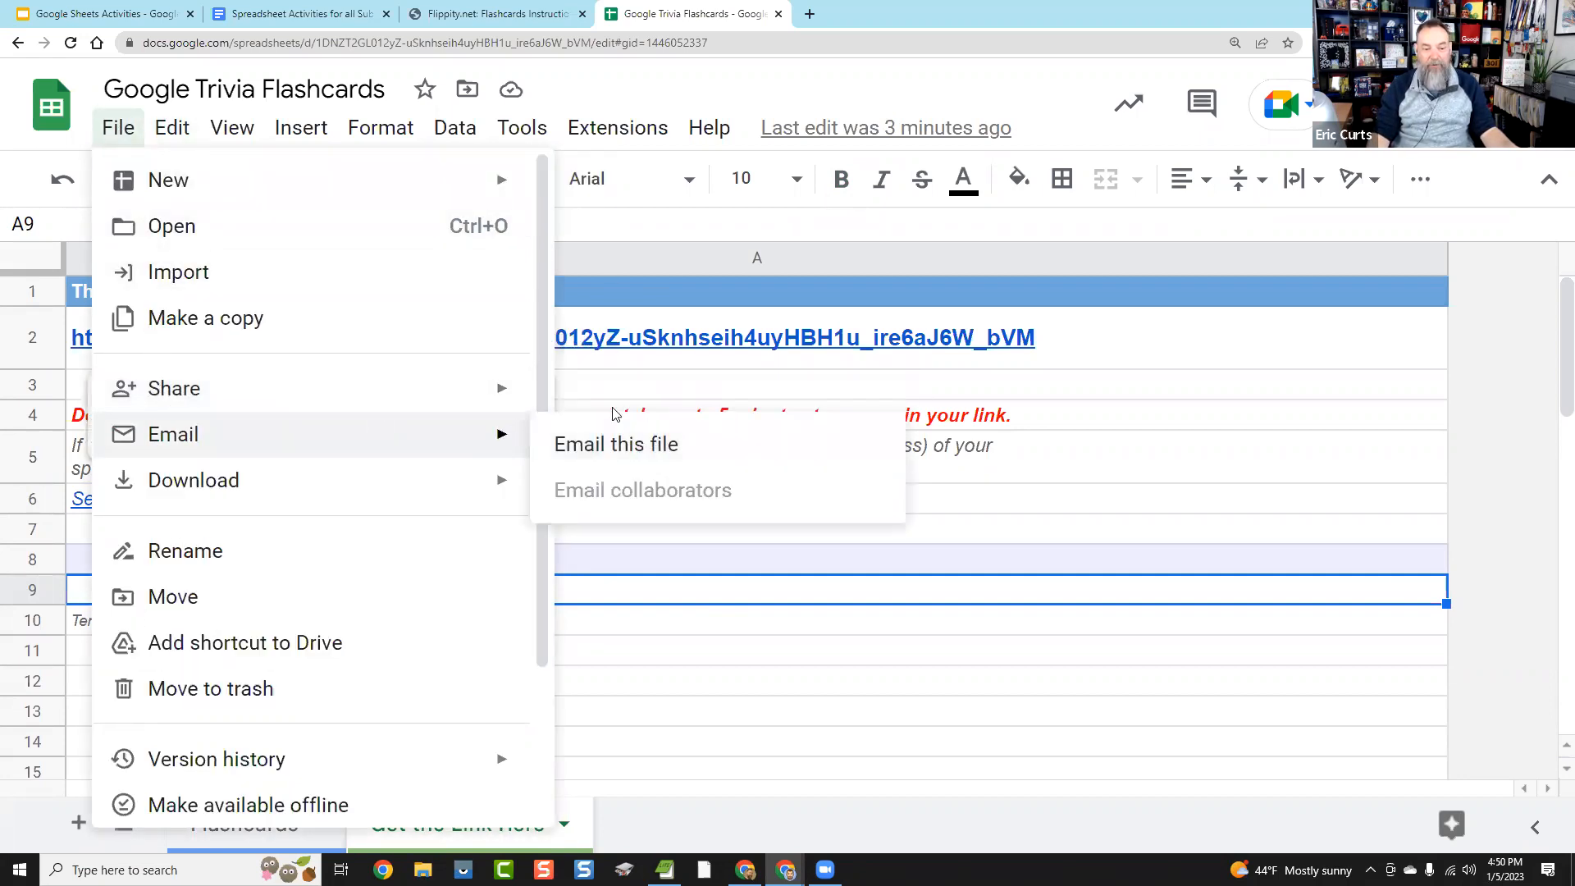
pyautogui.moveTo(502, 398)
pyautogui.click(651, 445)
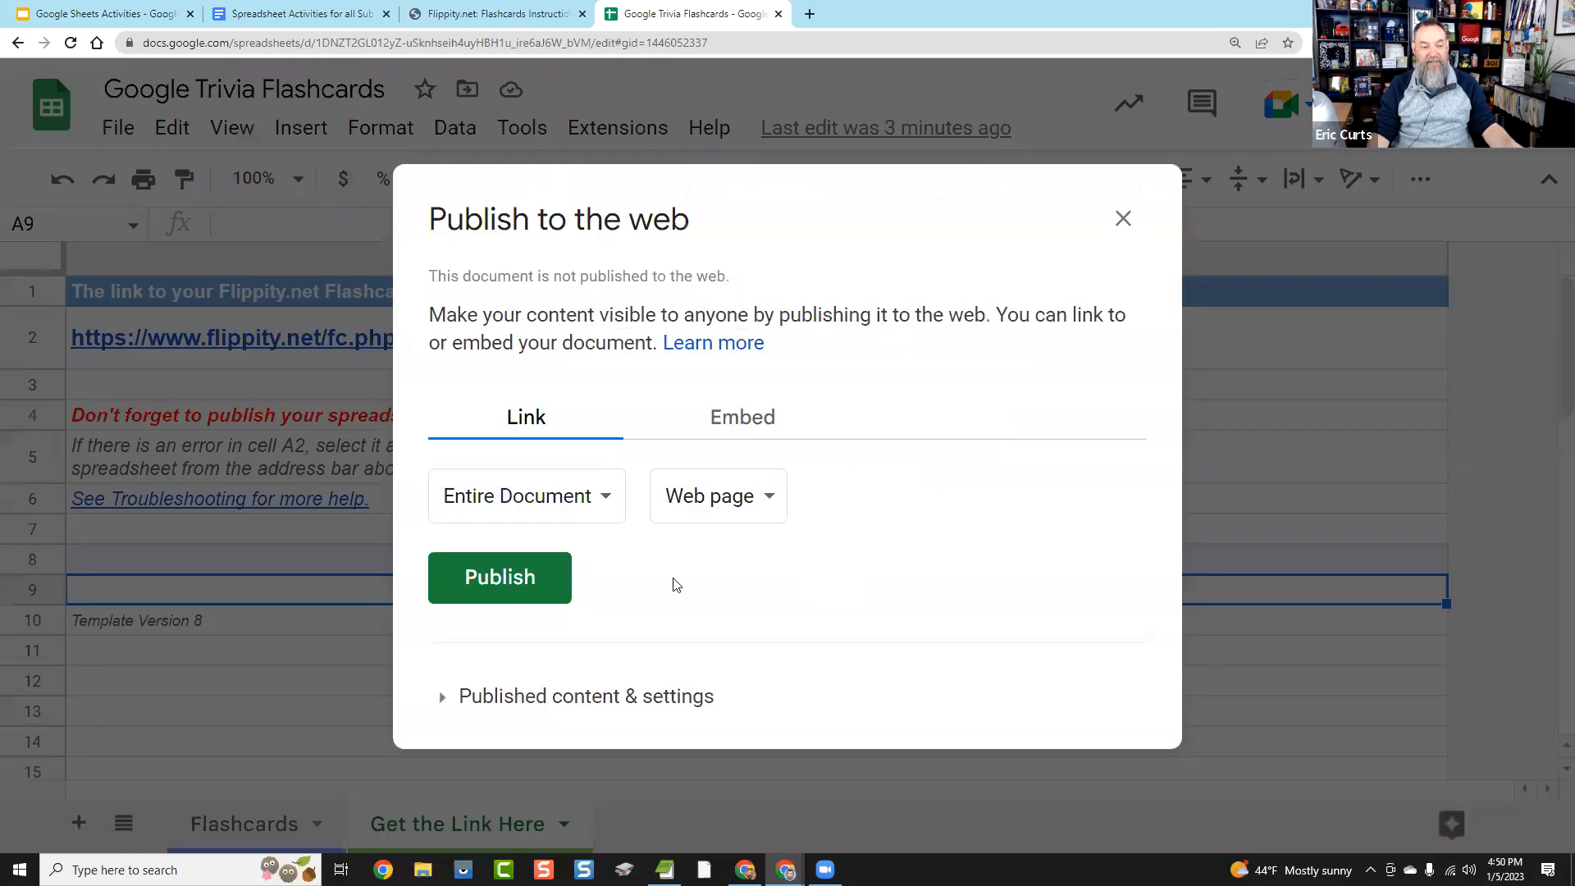
pyautogui.click(560, 592)
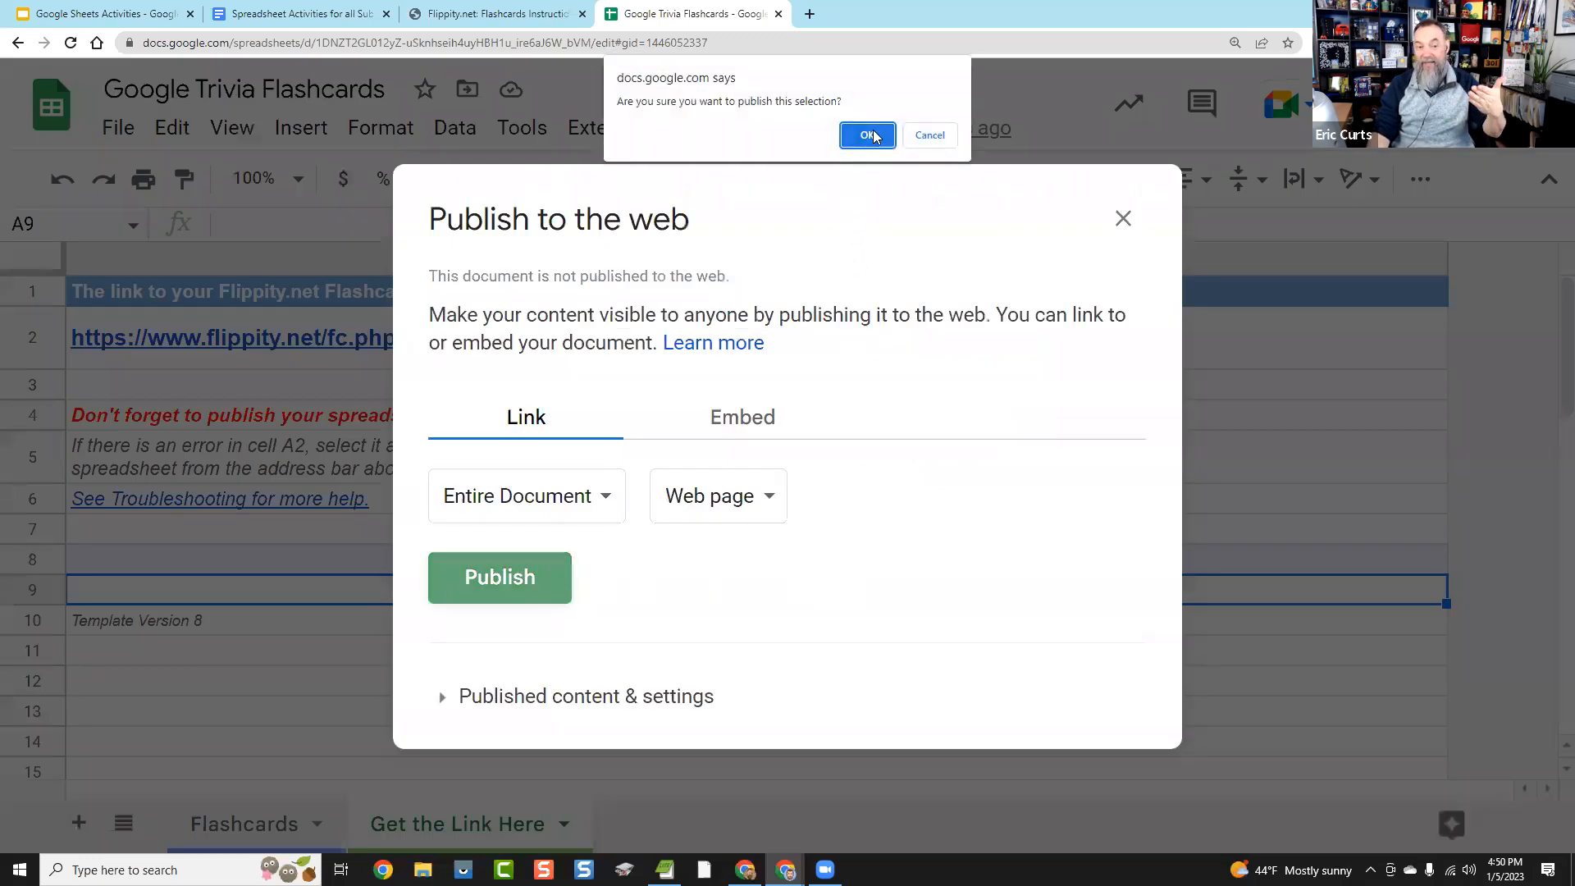
pyautogui.click(868, 137)
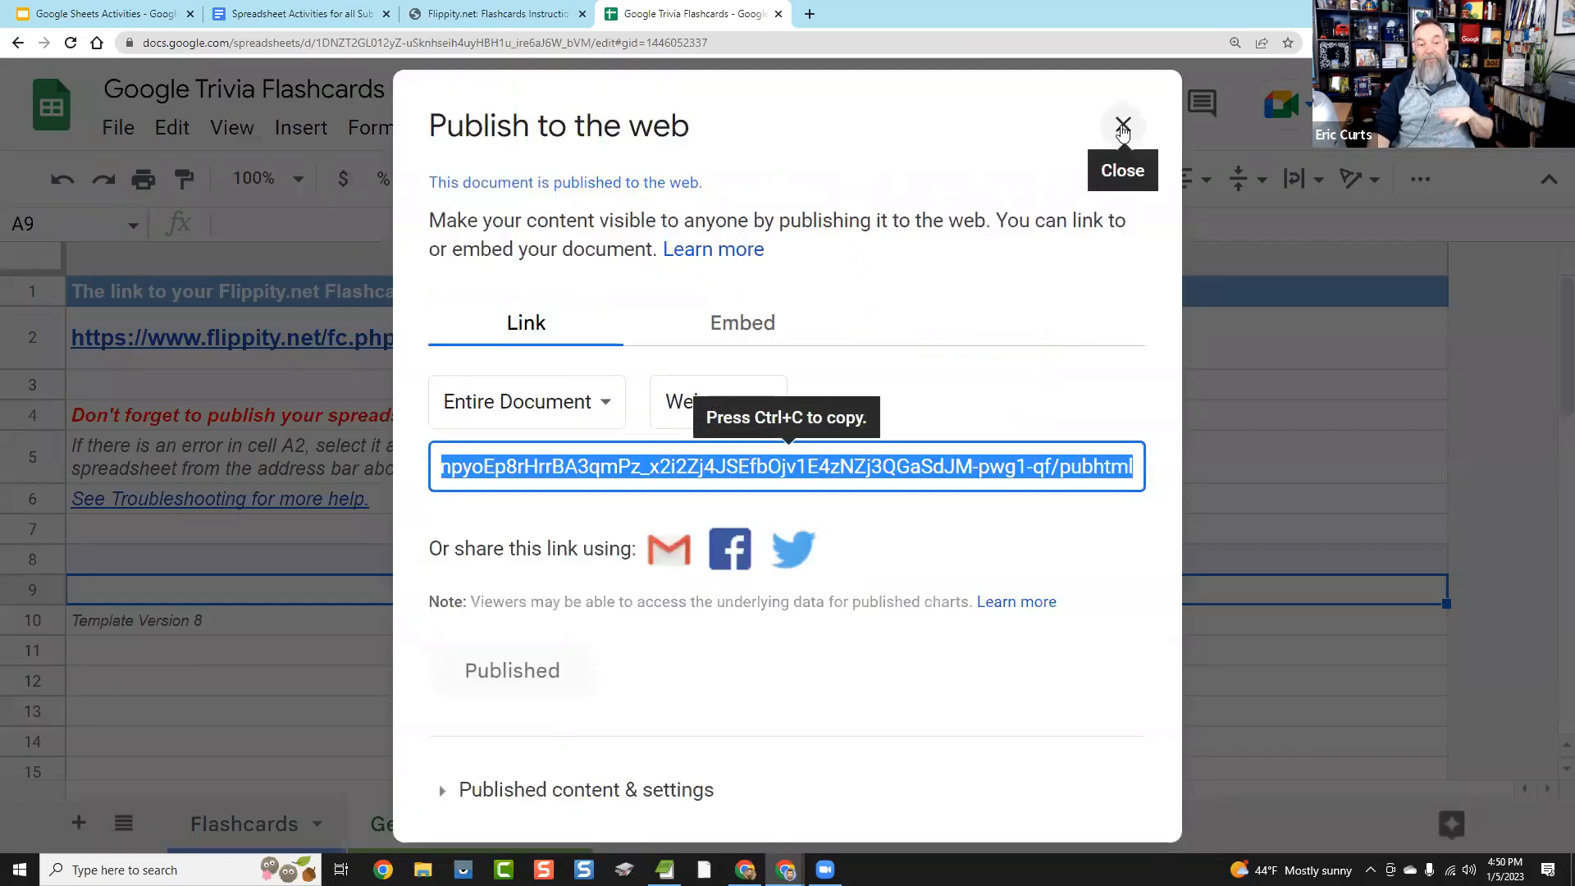
pyautogui.click(1123, 128)
pyautogui.click(814, 530)
pyautogui.moveTo(688, 344)
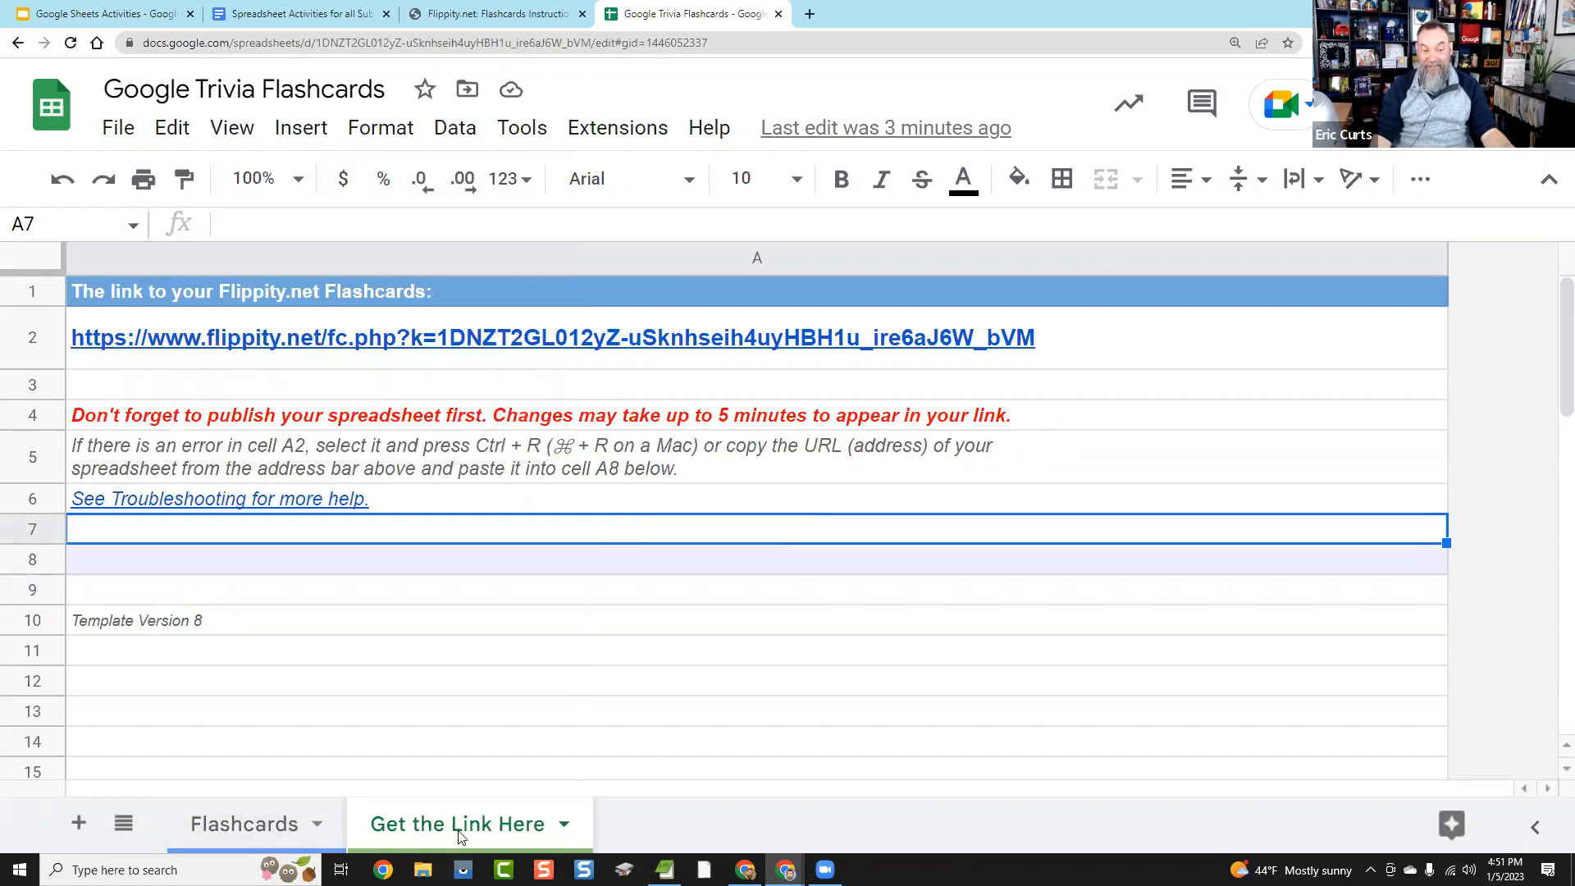
# Step: Open the published flashcards from A2 and flip the first two cards (1998, Backrub)
pyautogui.click(263, 826)
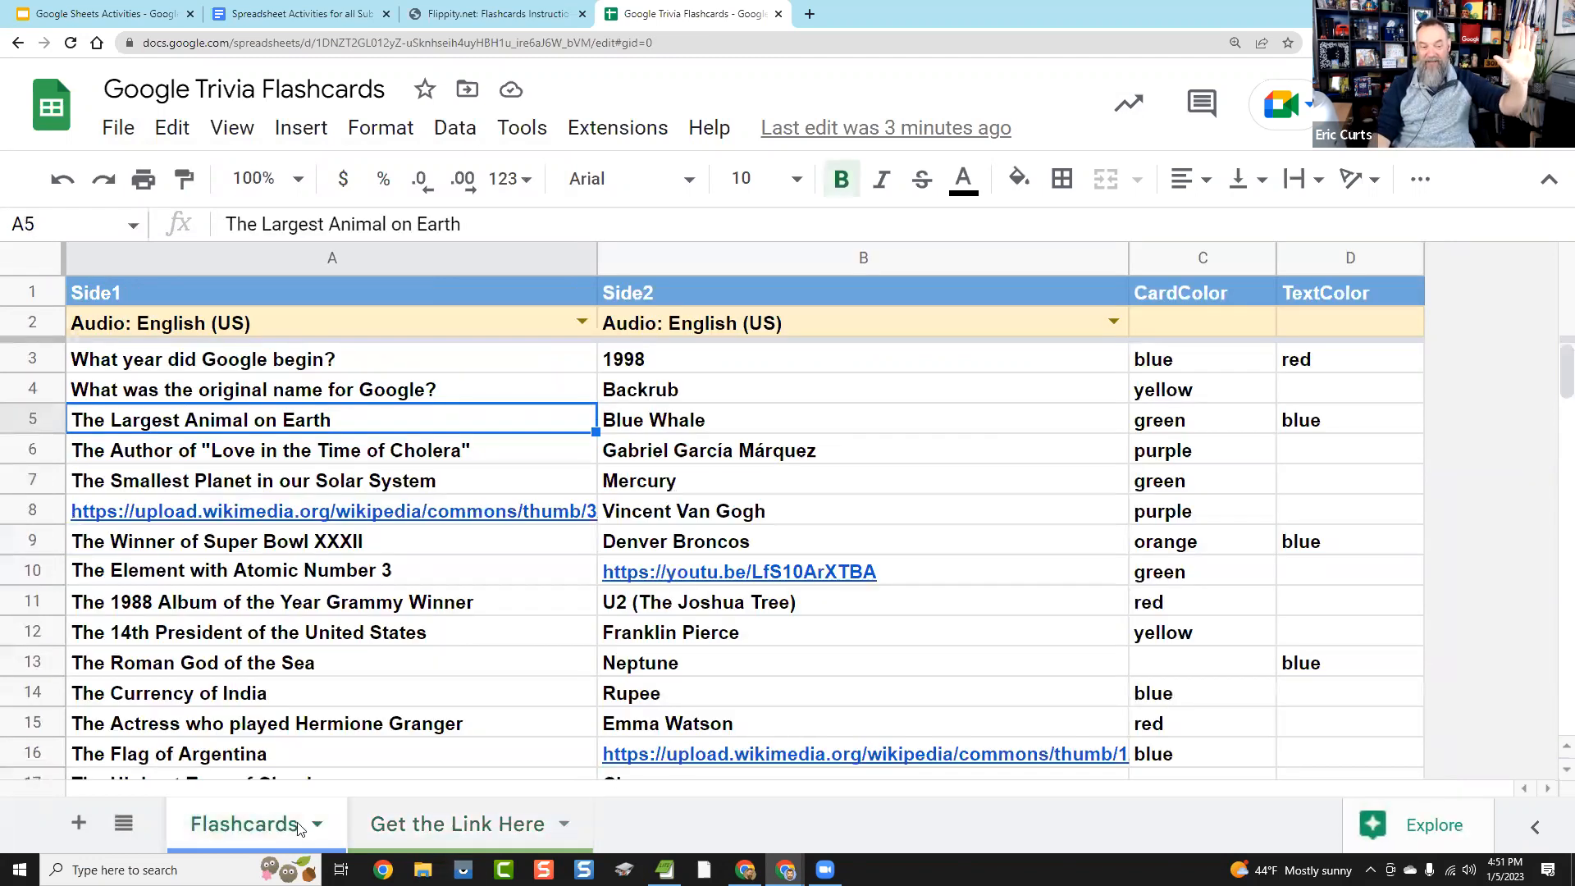
pyautogui.click(458, 827)
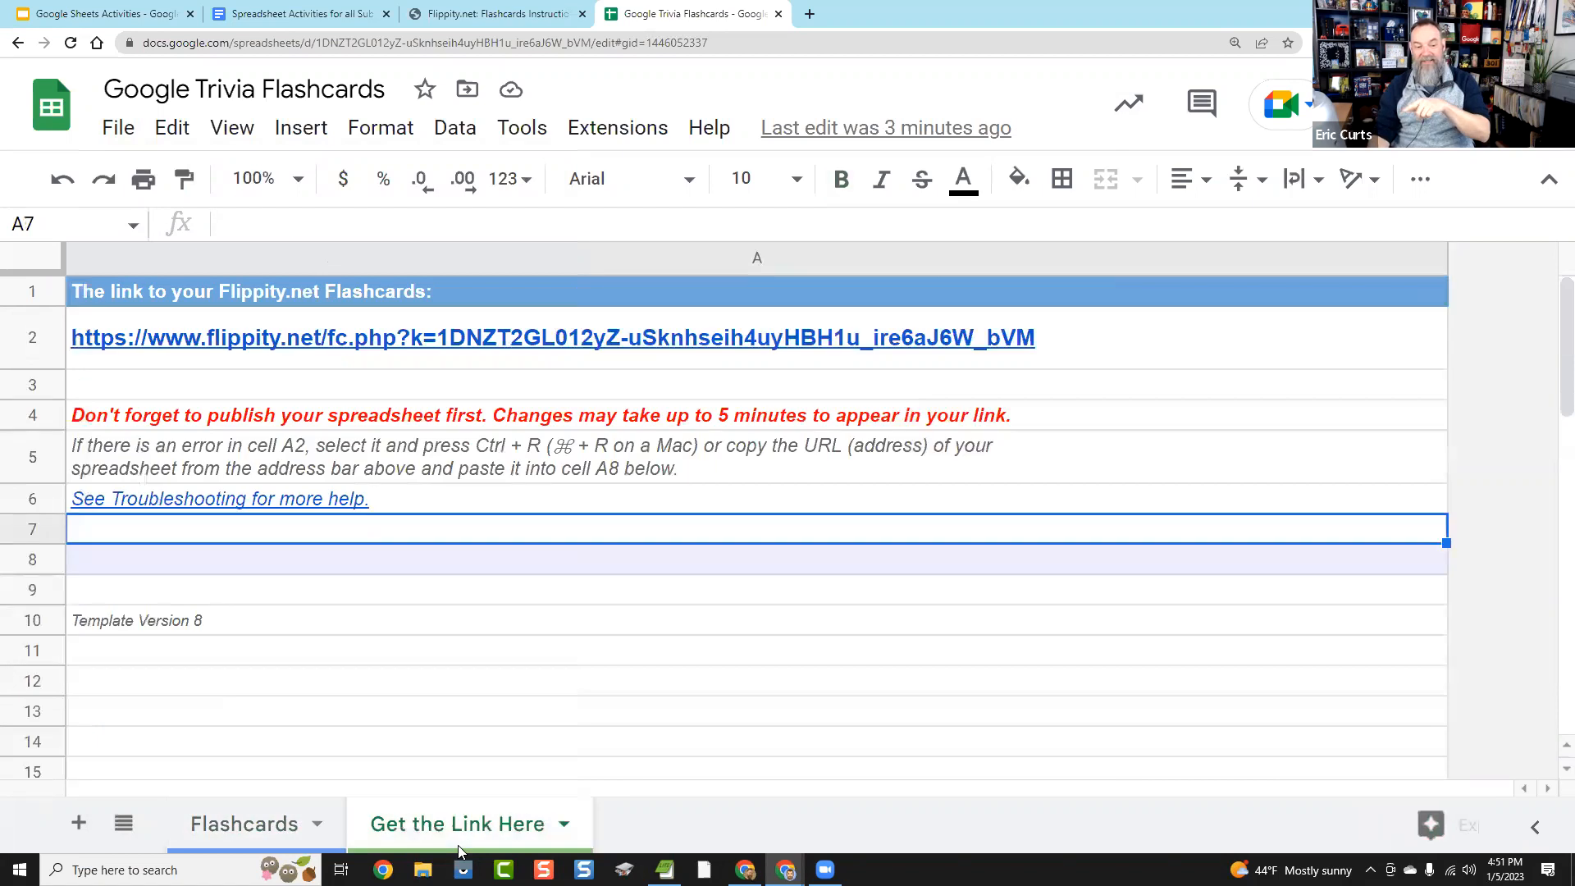
pyautogui.click(498, 343)
pyautogui.click(319, 398)
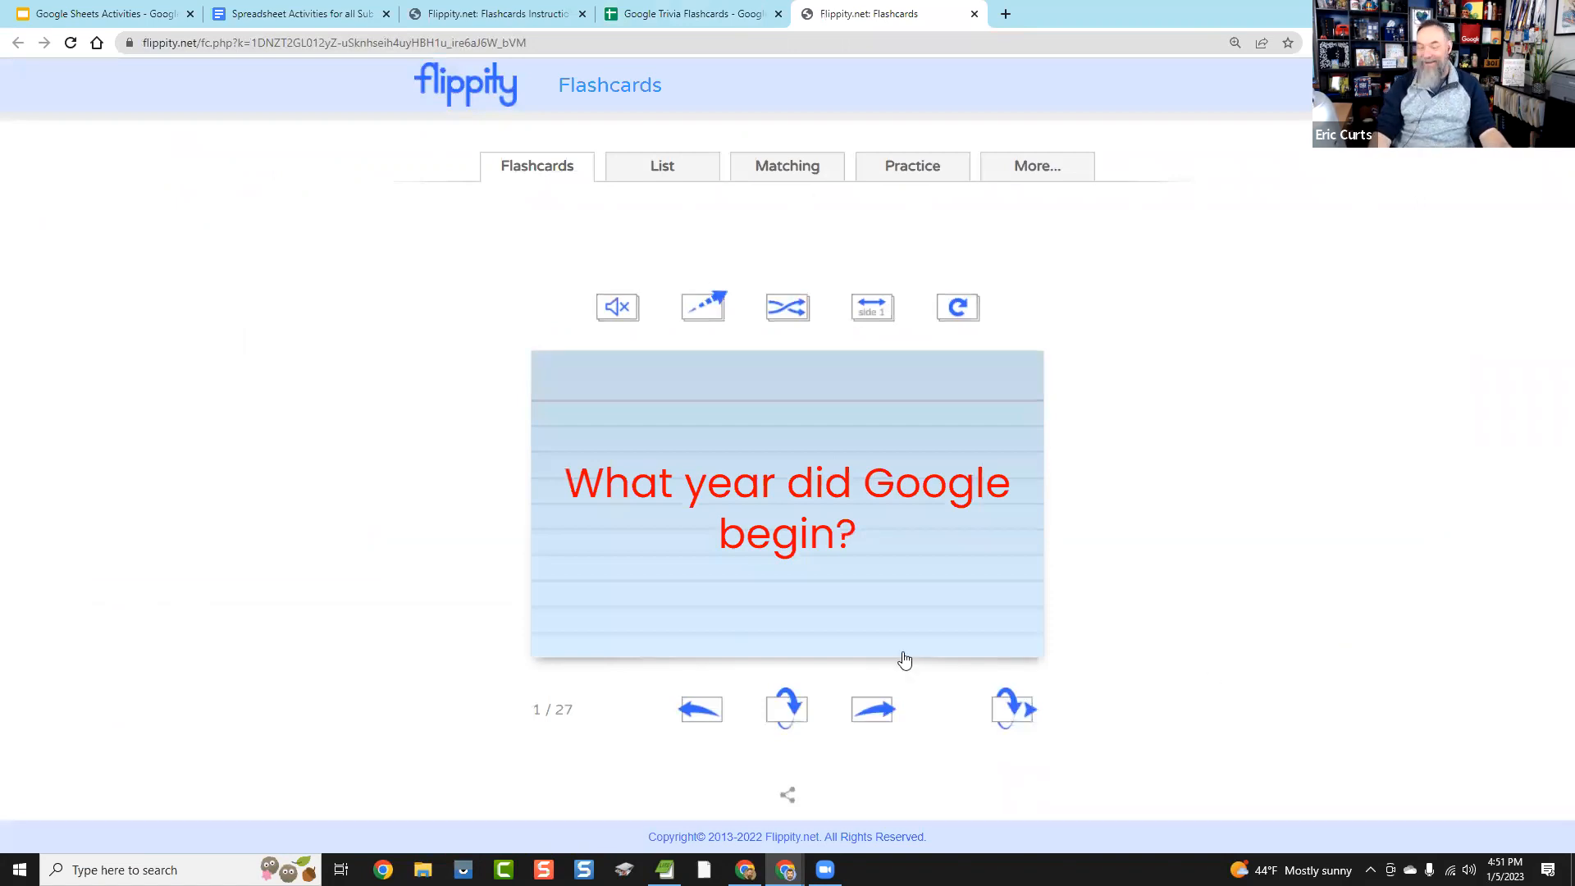
pyautogui.click(760, 588)
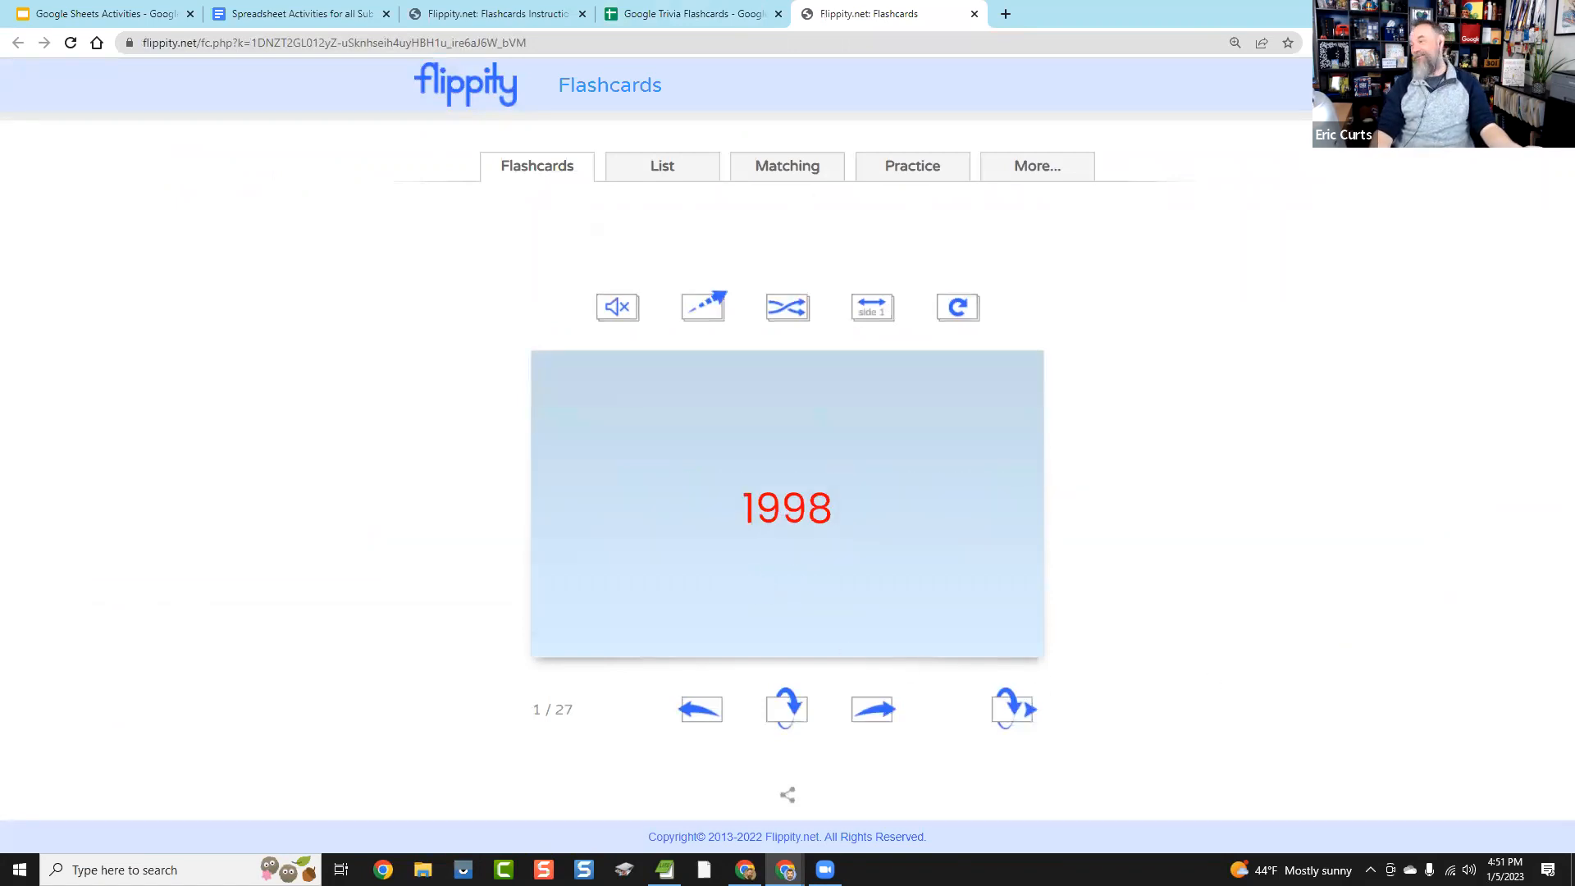
pyautogui.click(832, 629)
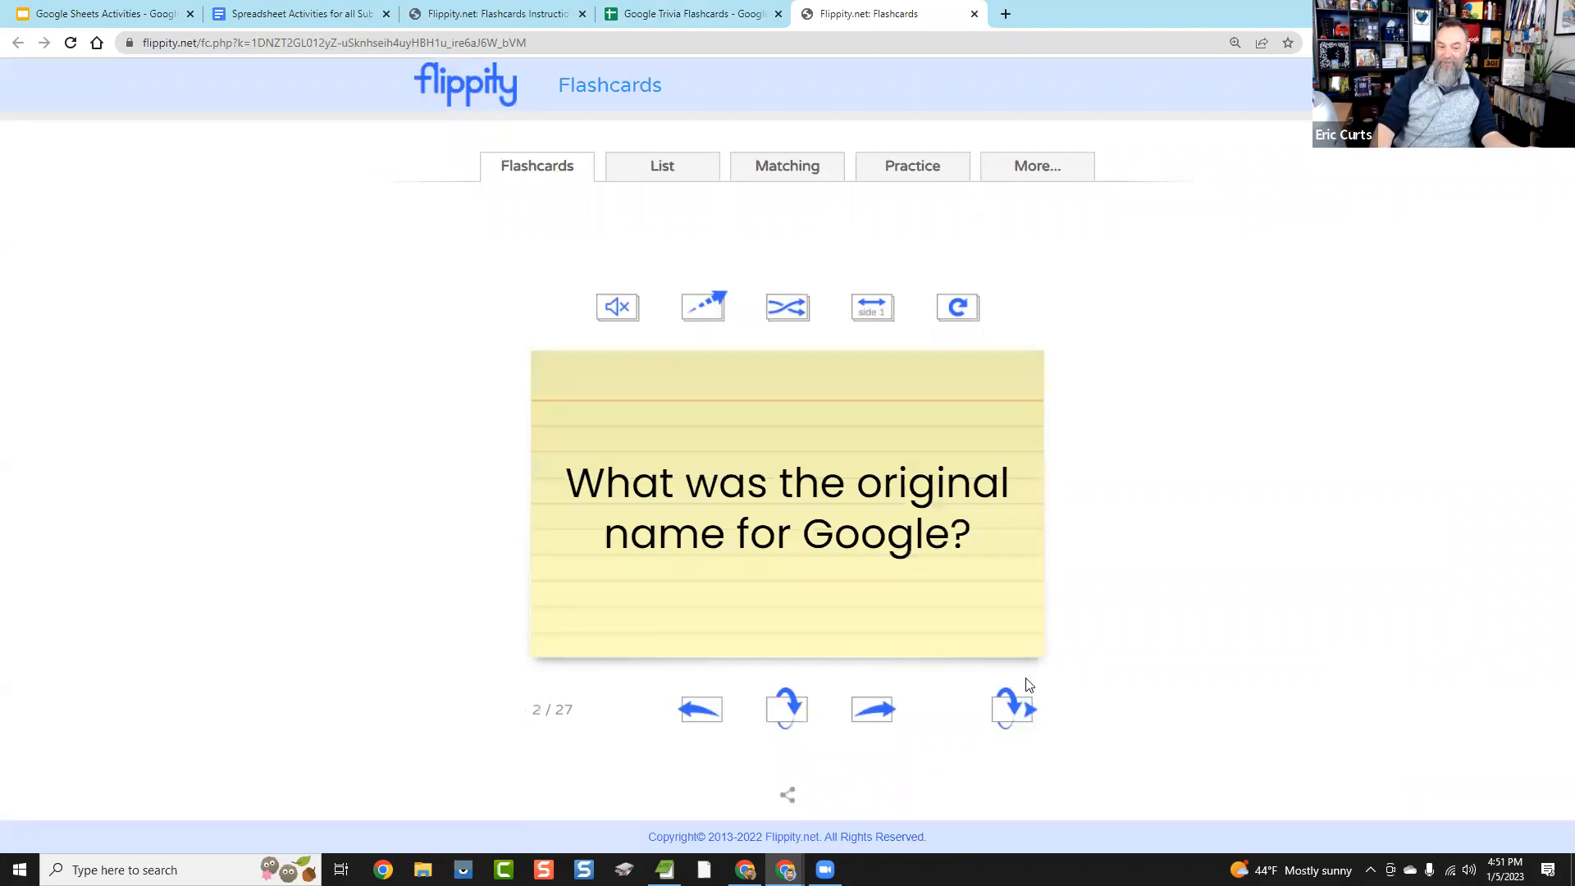
pyautogui.click(817, 625)
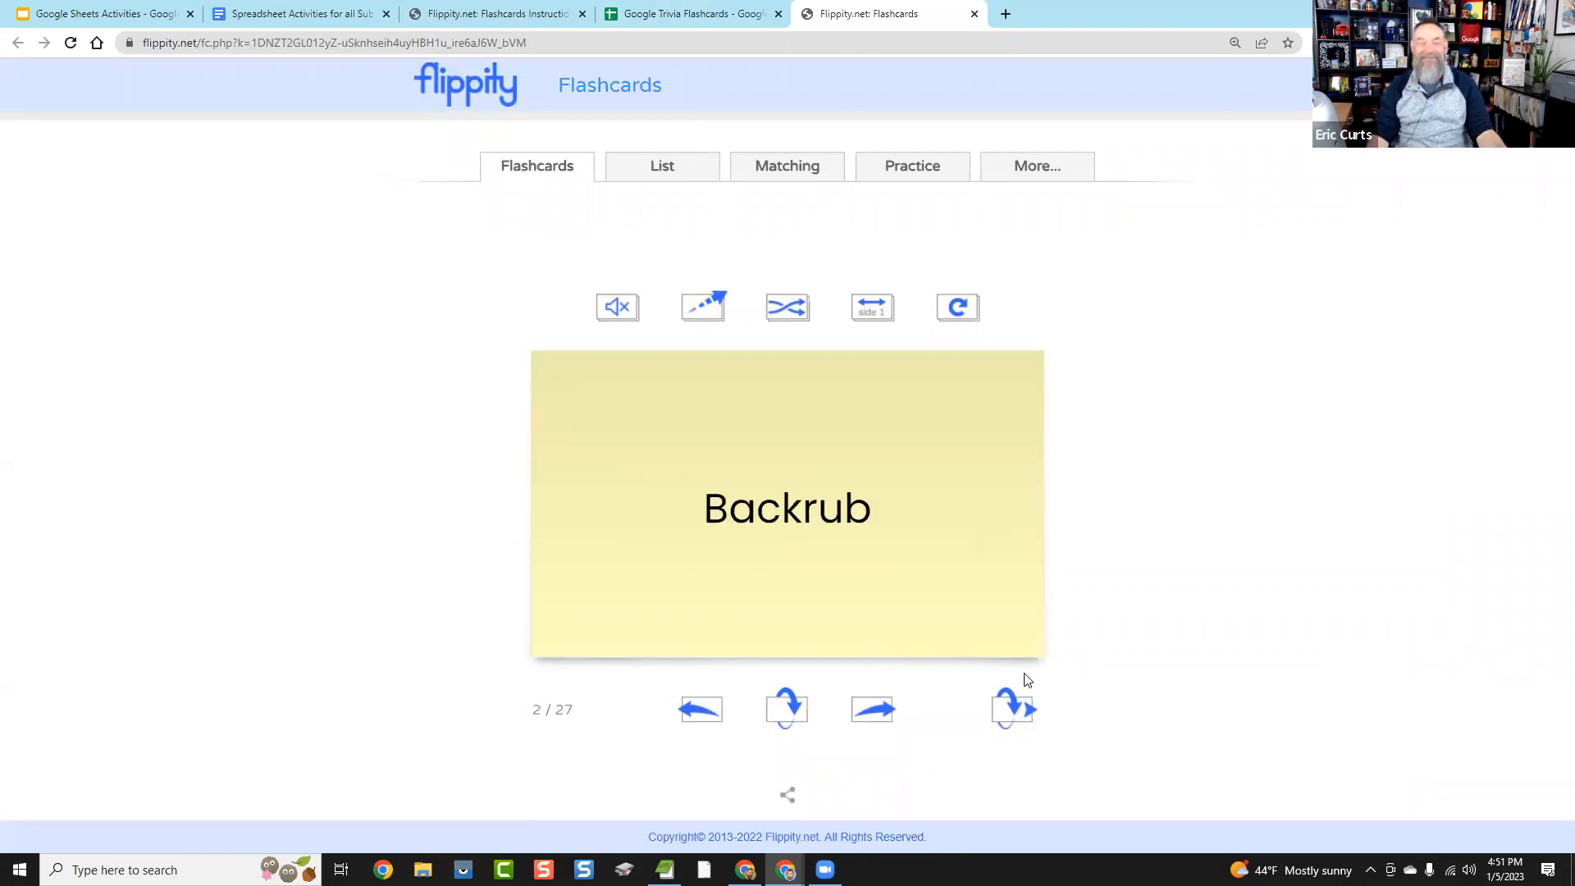
# Step: Step through cards 3–8, revealing Blue Whale, García Márquez, Mercury, Van Gogh, Denver Broncos, Lithium
pyautogui.click(927, 602)
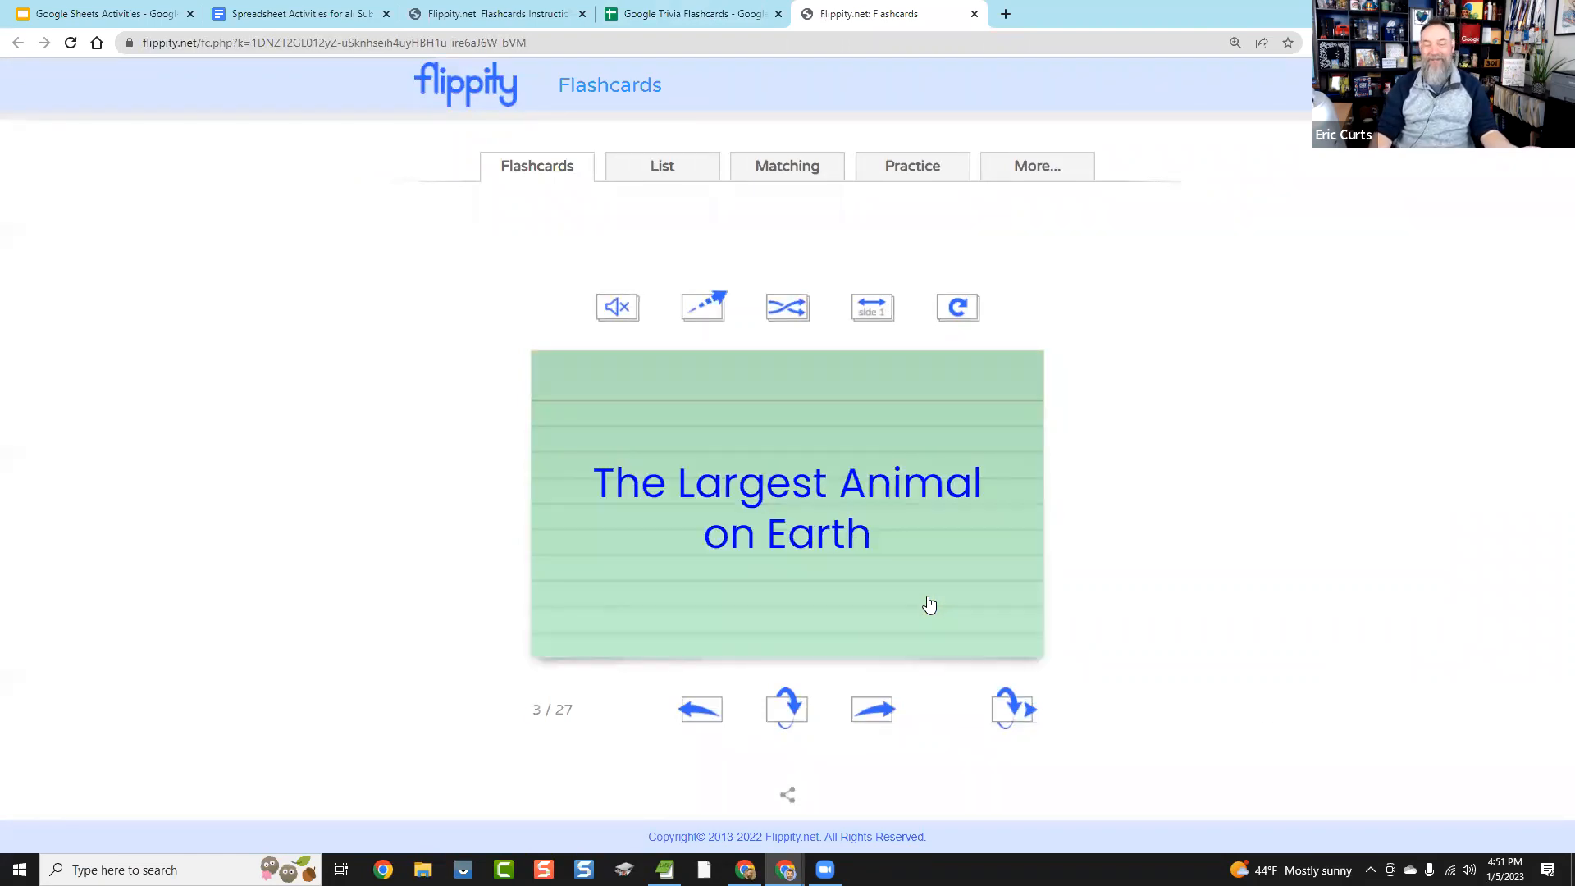
pyautogui.click(930, 604)
pyautogui.click(931, 605)
pyautogui.click(931, 605)
pyautogui.click(931, 605)
pyautogui.click(931, 606)
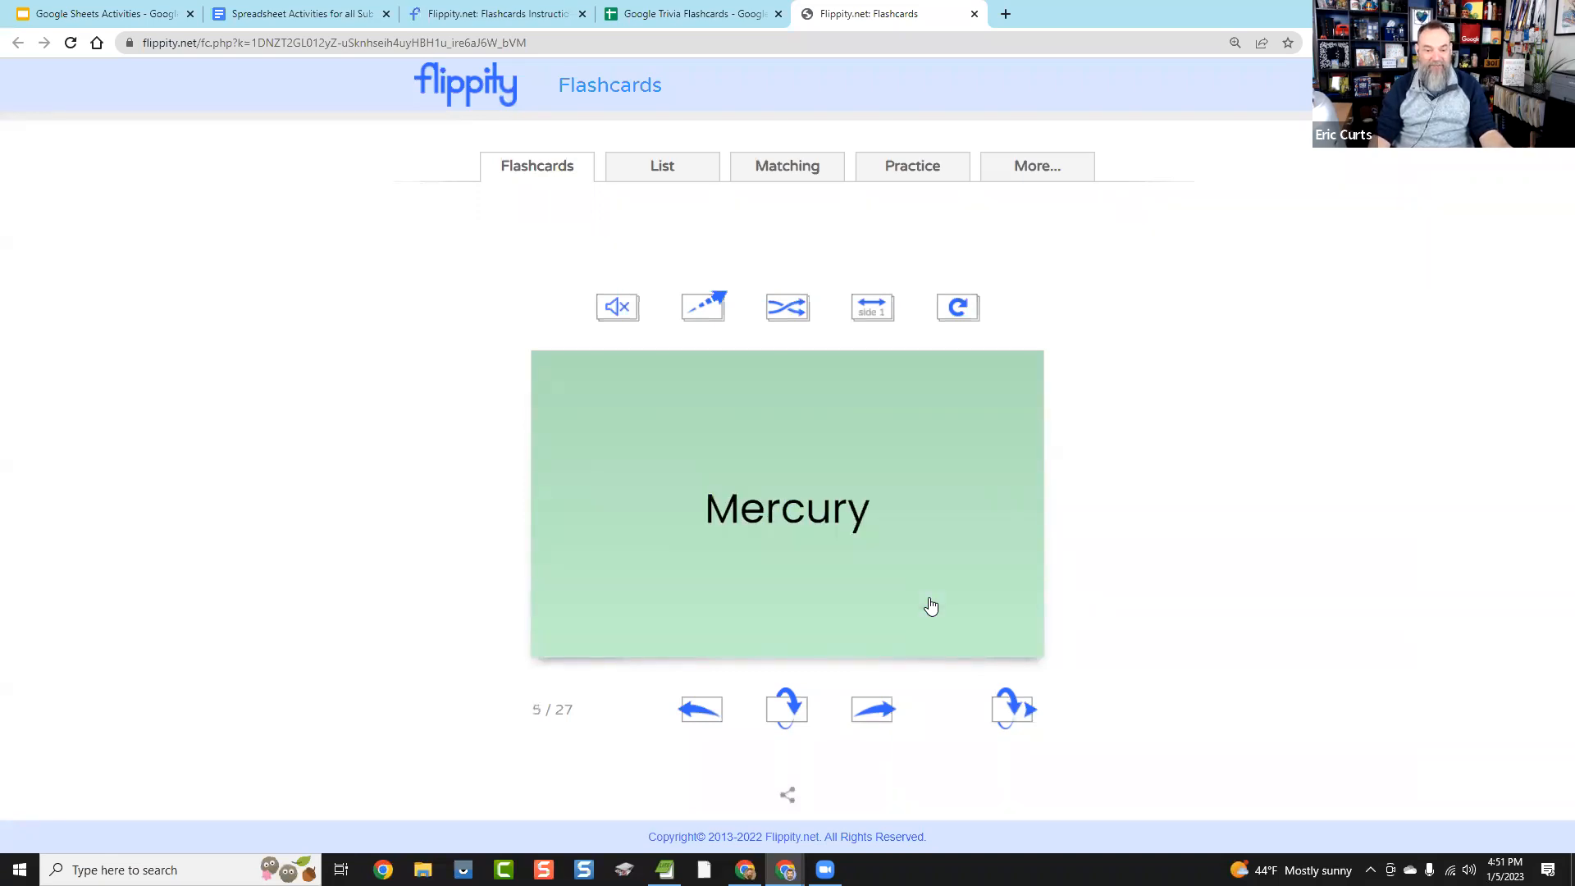
pyautogui.click(931, 606)
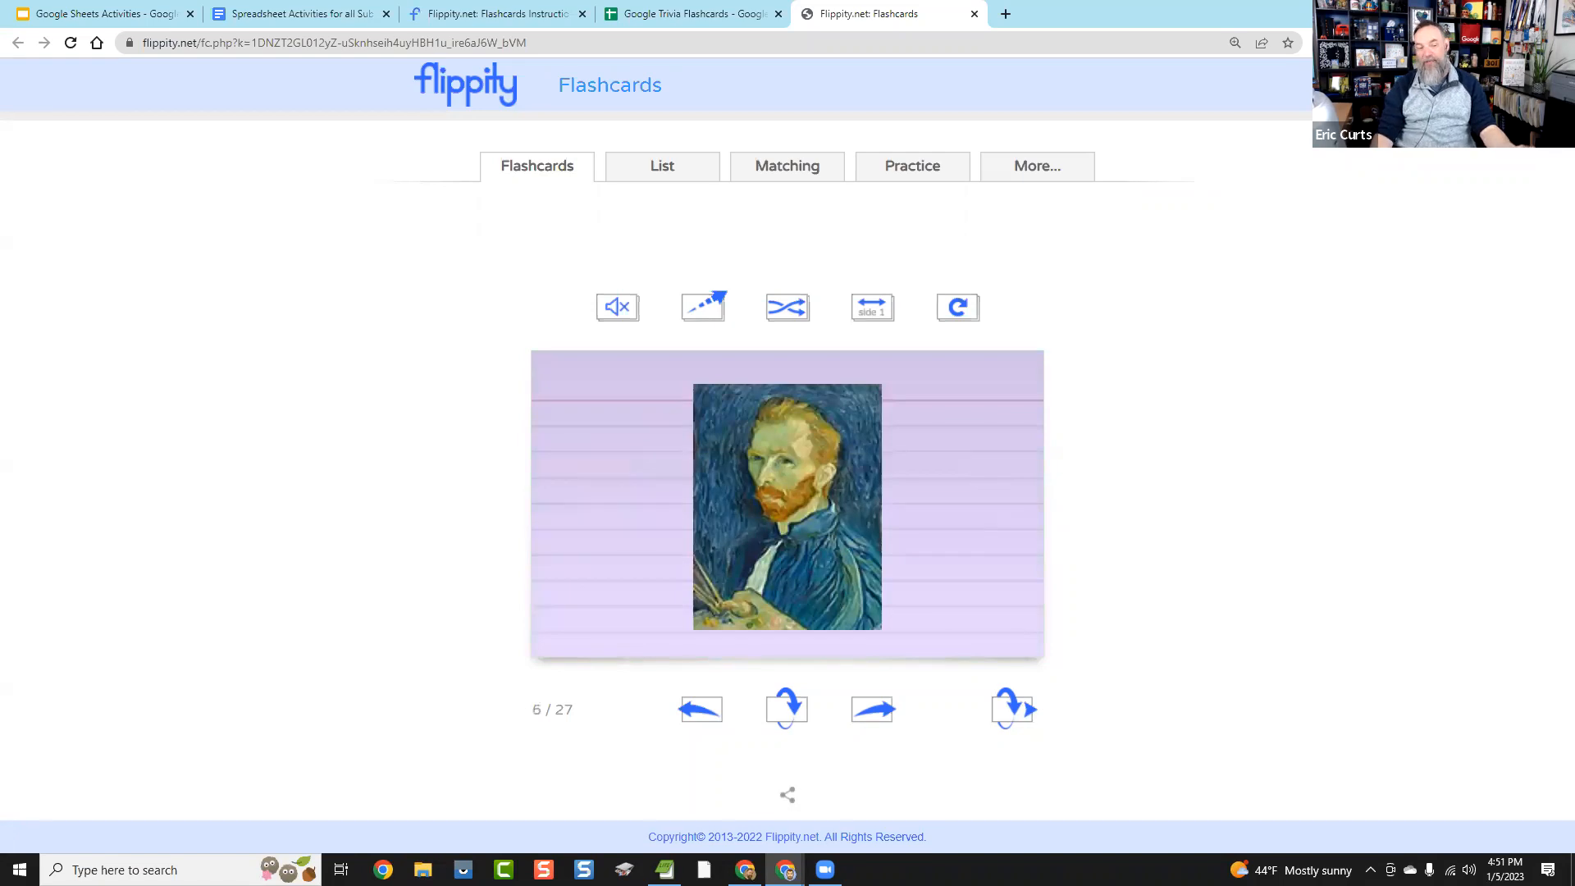
pyautogui.click(964, 584)
pyautogui.click(922, 620)
pyautogui.click(919, 620)
pyautogui.click(916, 620)
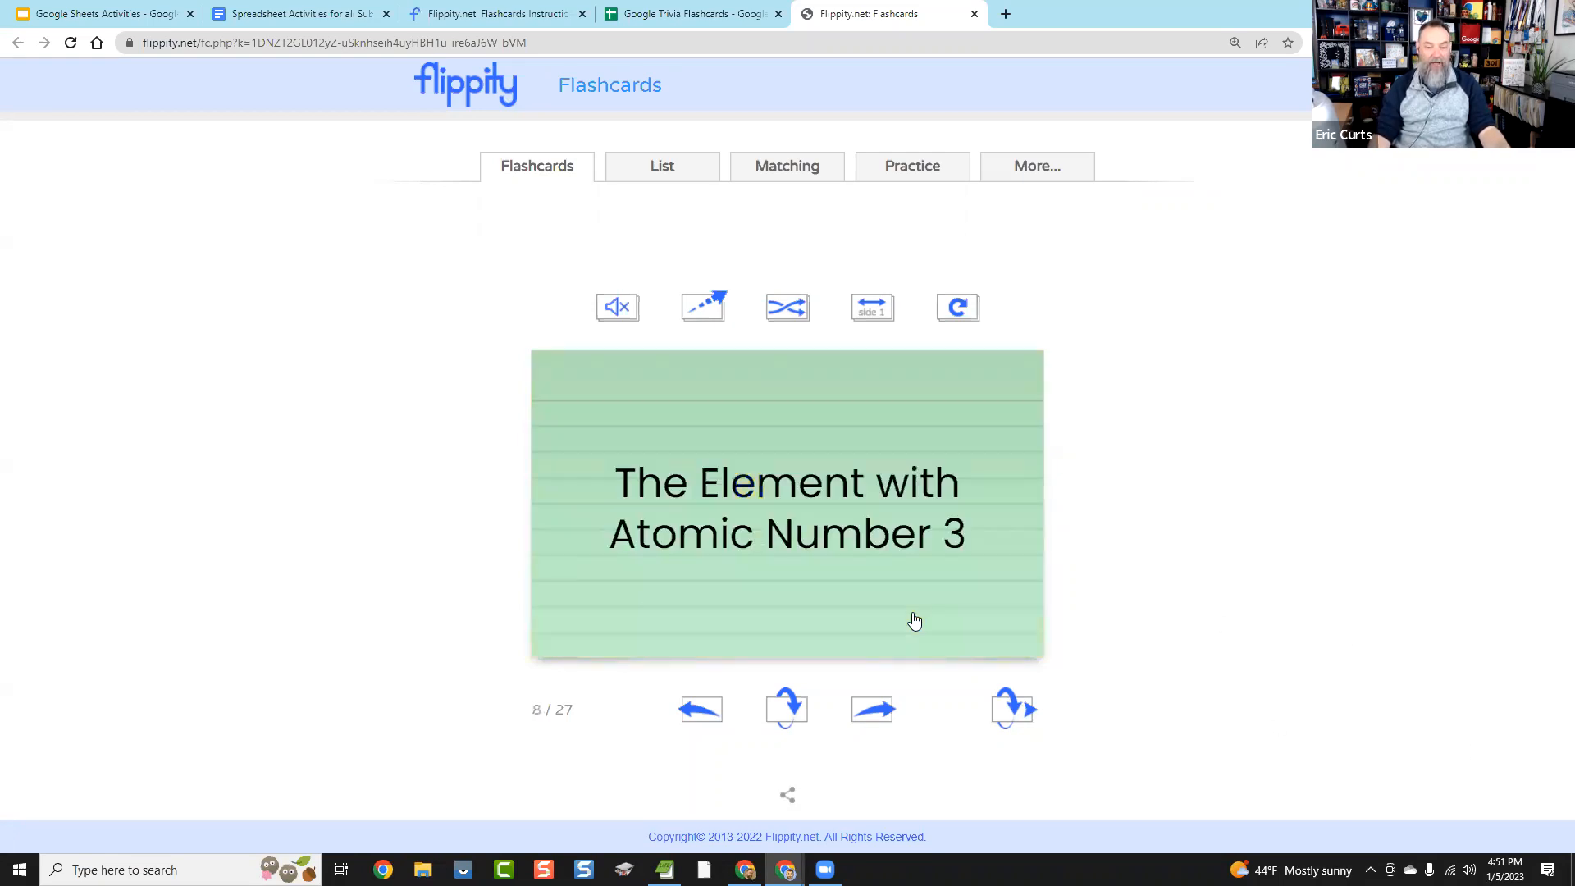
pyautogui.click(915, 620)
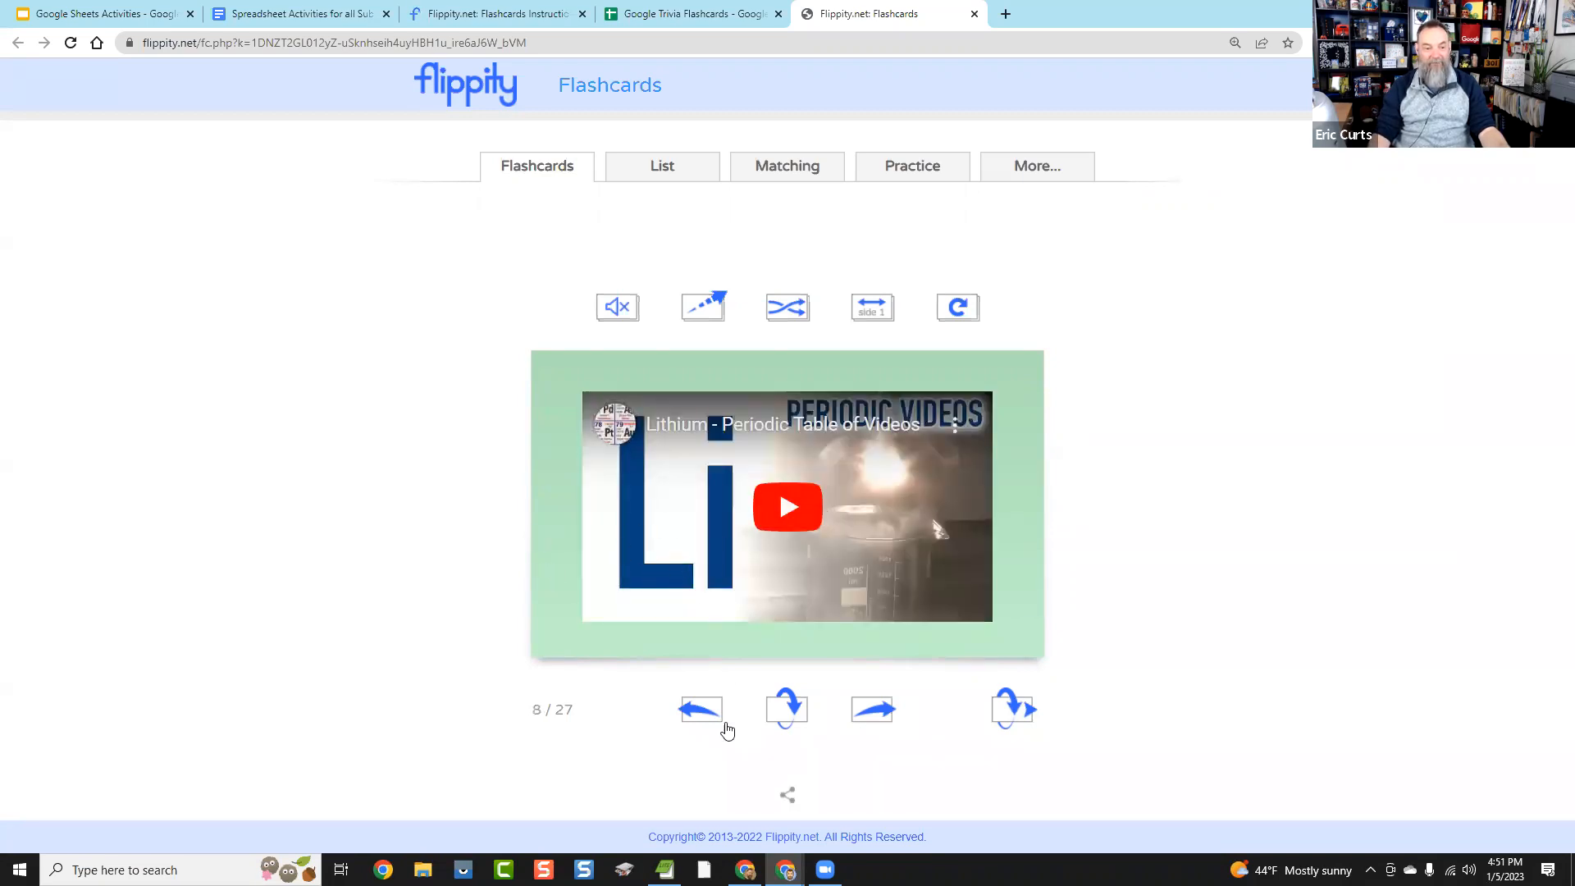
pyautogui.click(785, 708)
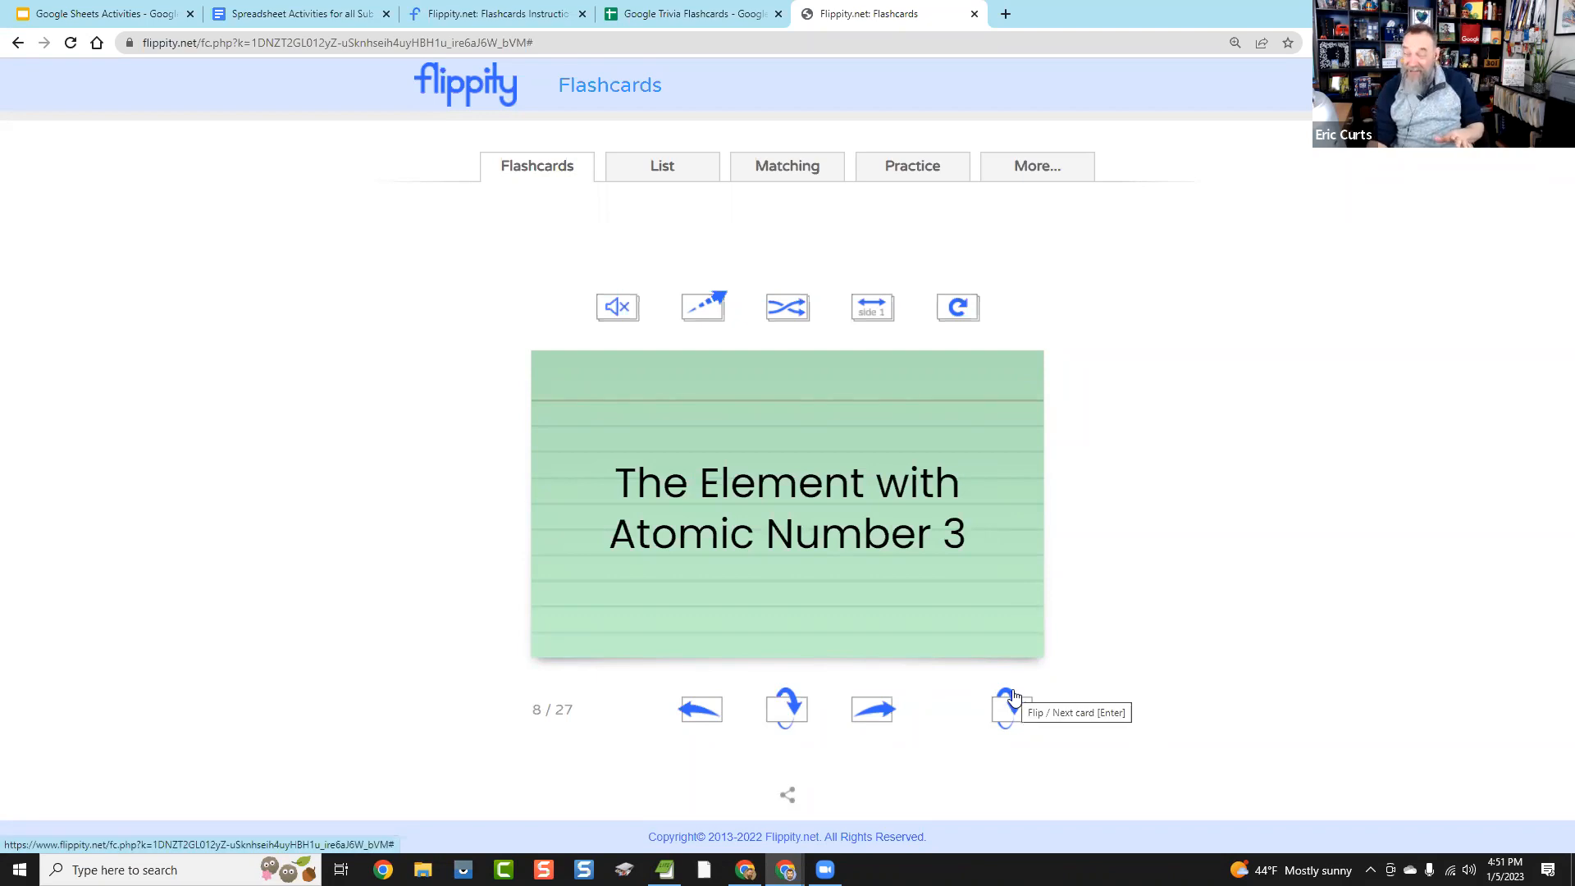
# Step: Open the Matching game, checking the card data on the Flashcards sheet
pyautogui.click(787, 170)
pyautogui.scroll(-6, 1412, 544)
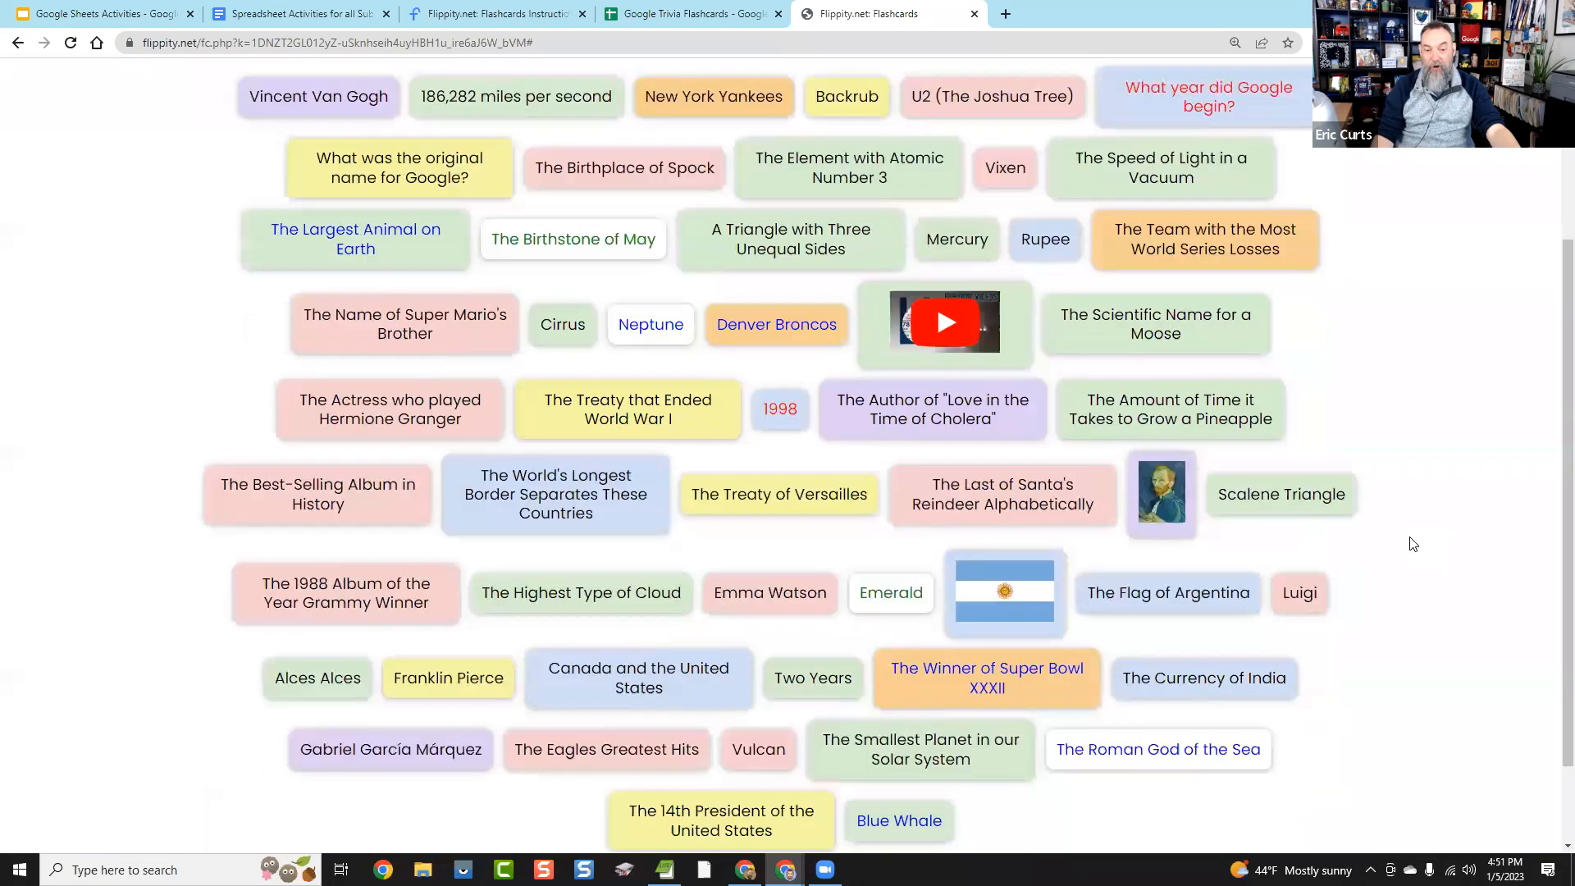
pyautogui.scroll(5, 1413, 541)
pyautogui.scroll(-3, 1378, 575)
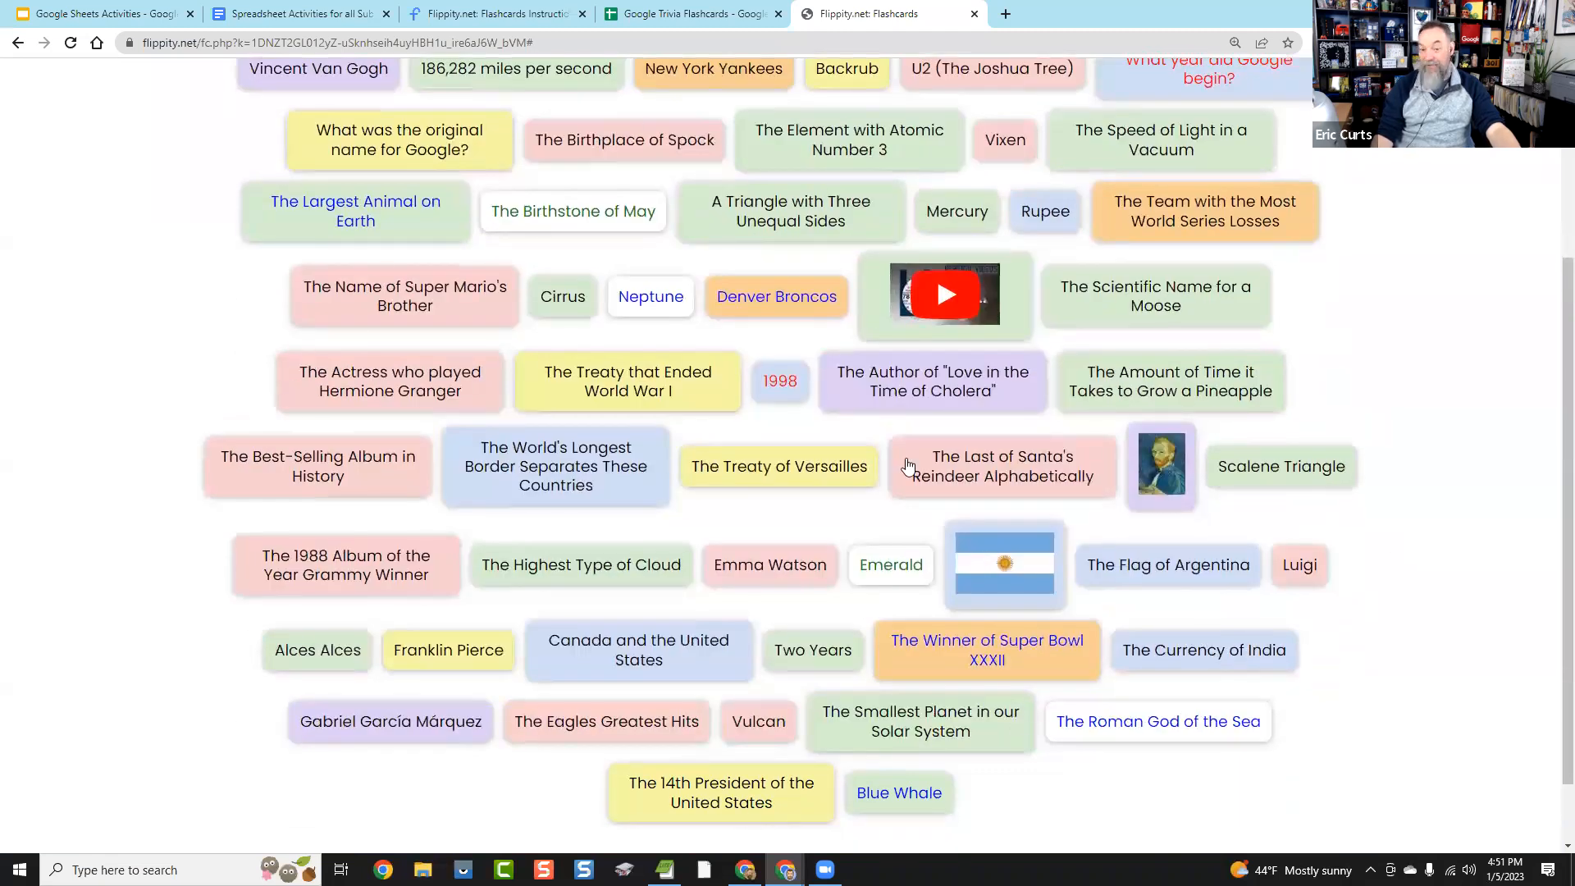
pyautogui.scroll(2, 919, 513)
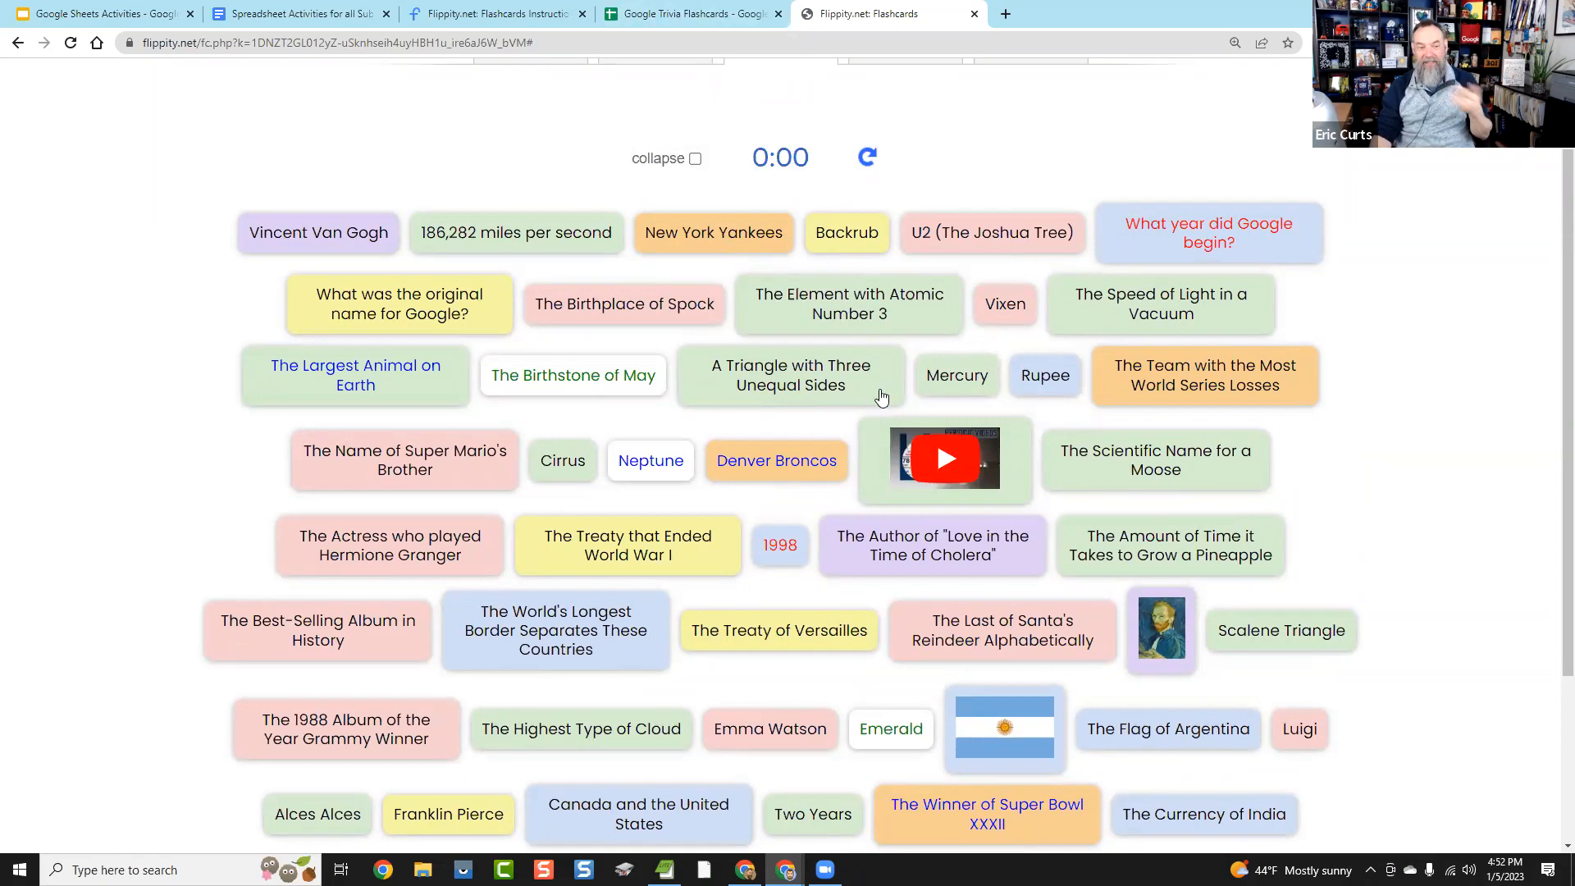
pyautogui.scroll(-1, 887, 408)
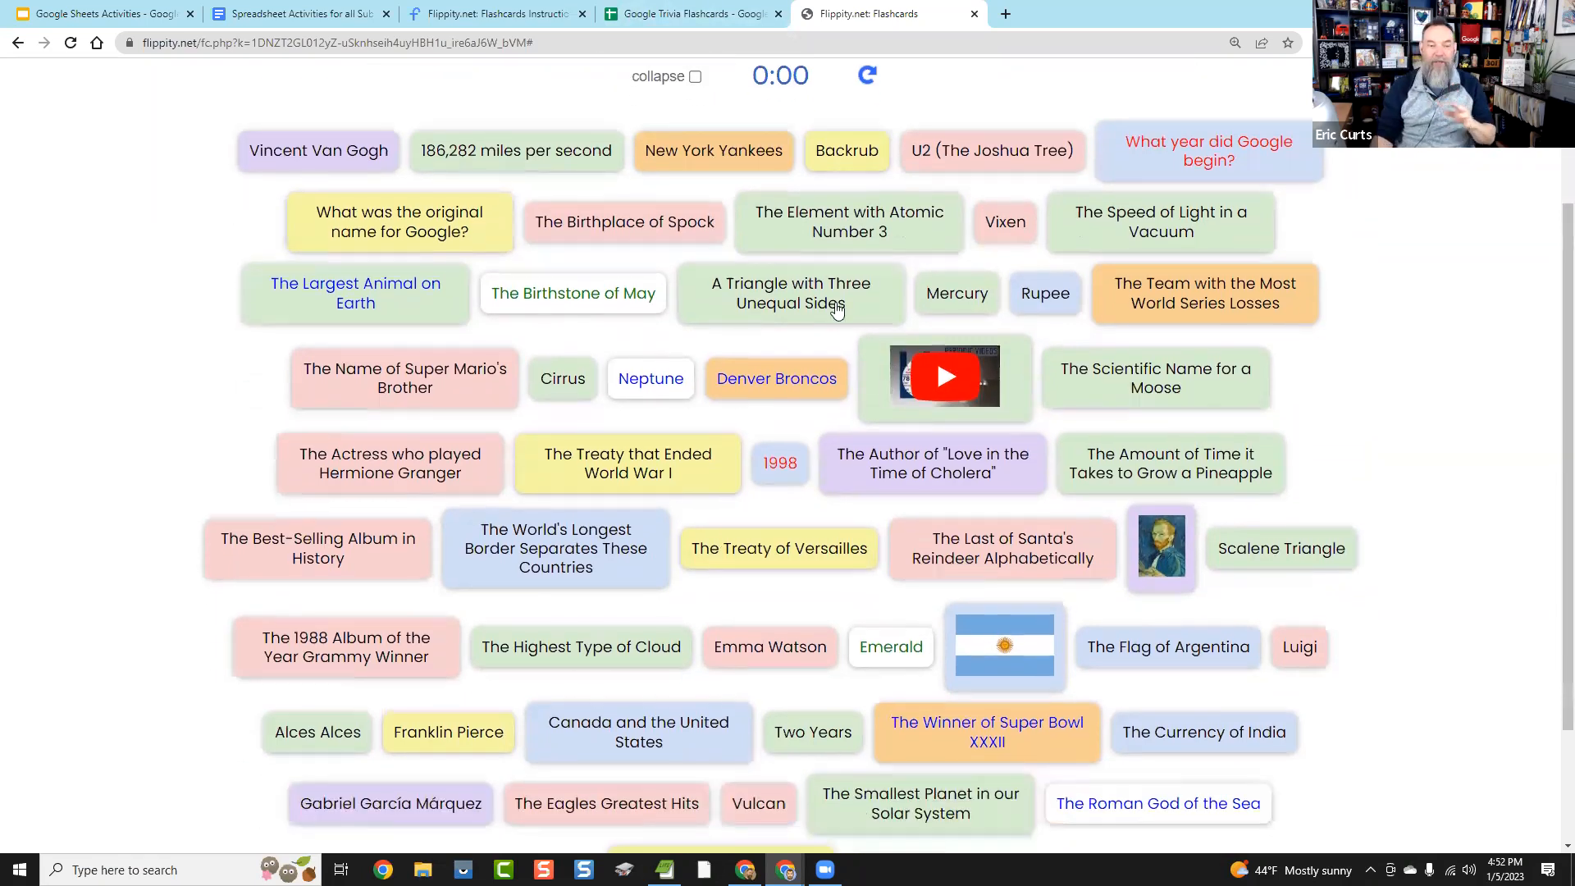
pyautogui.click(670, 23)
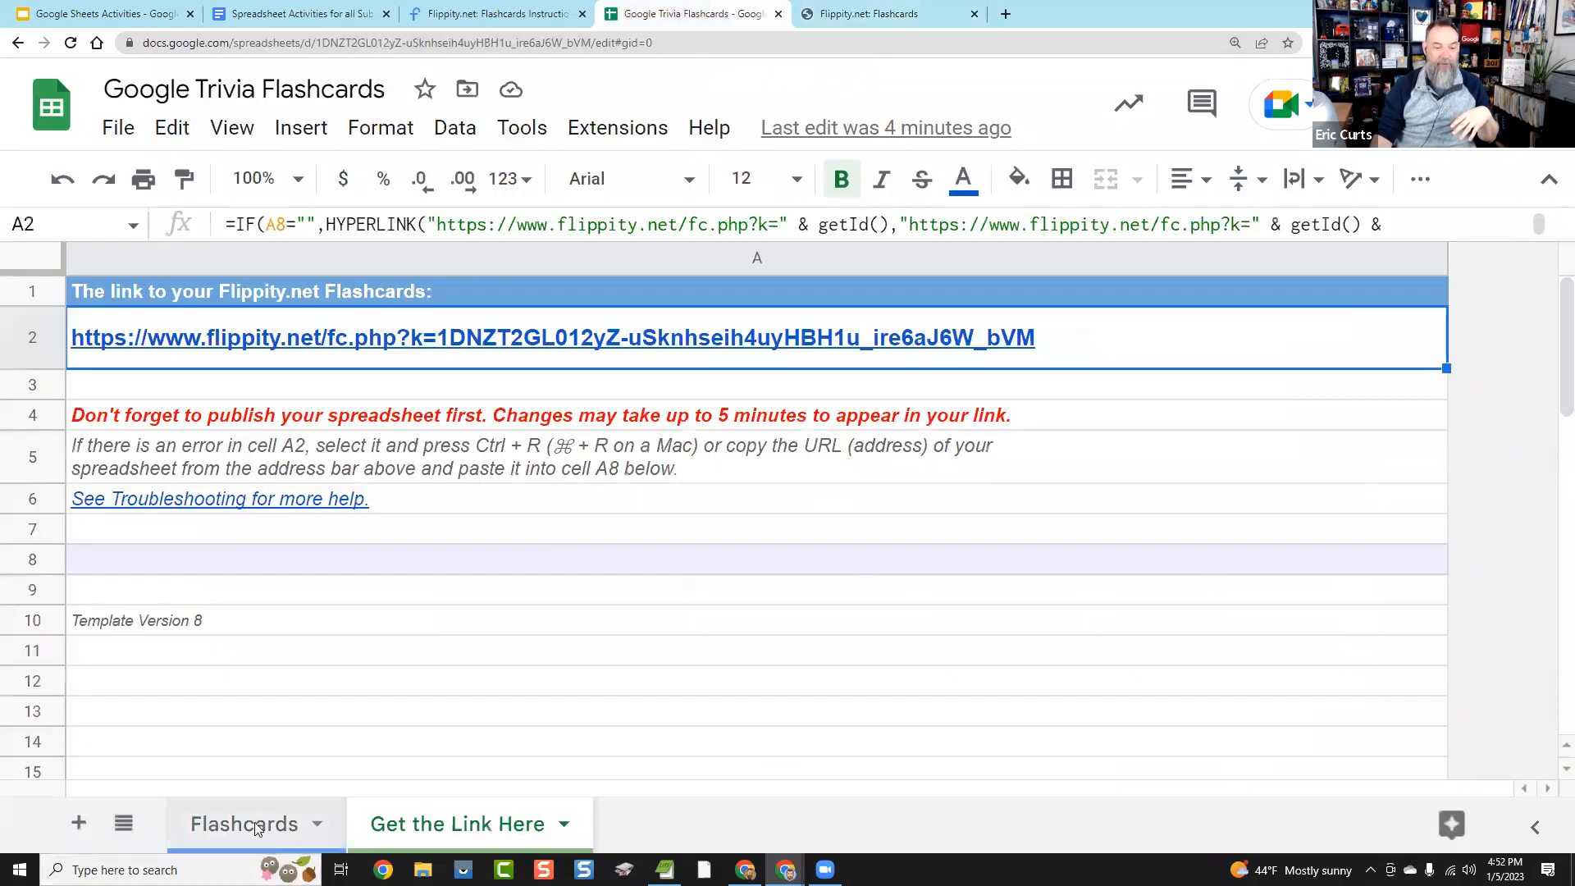
pyautogui.click(253, 824)
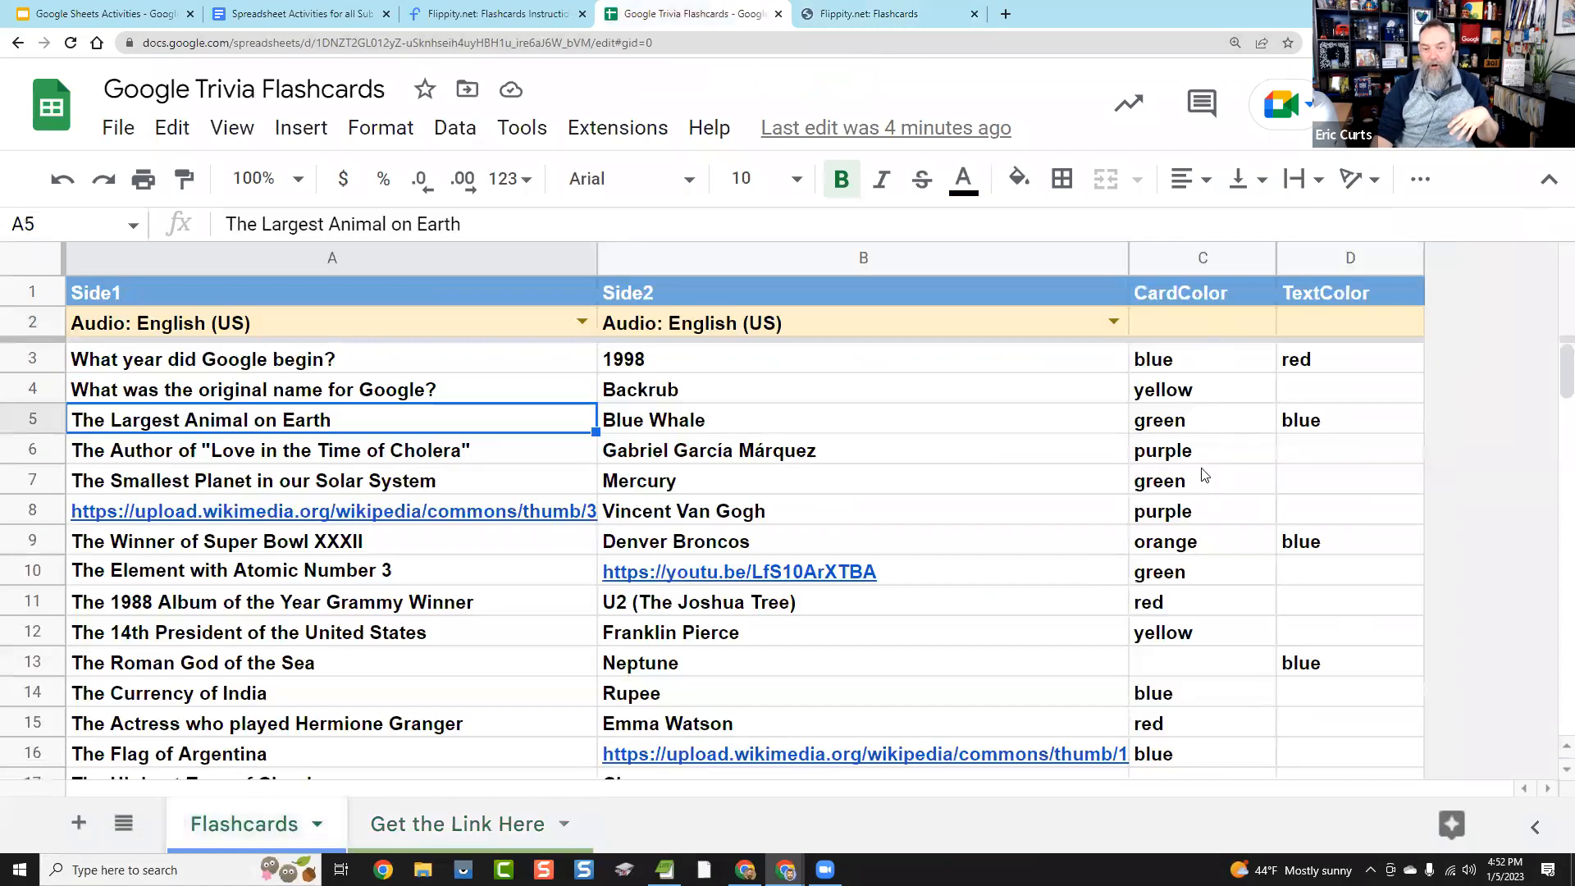
pyautogui.click(912, 22)
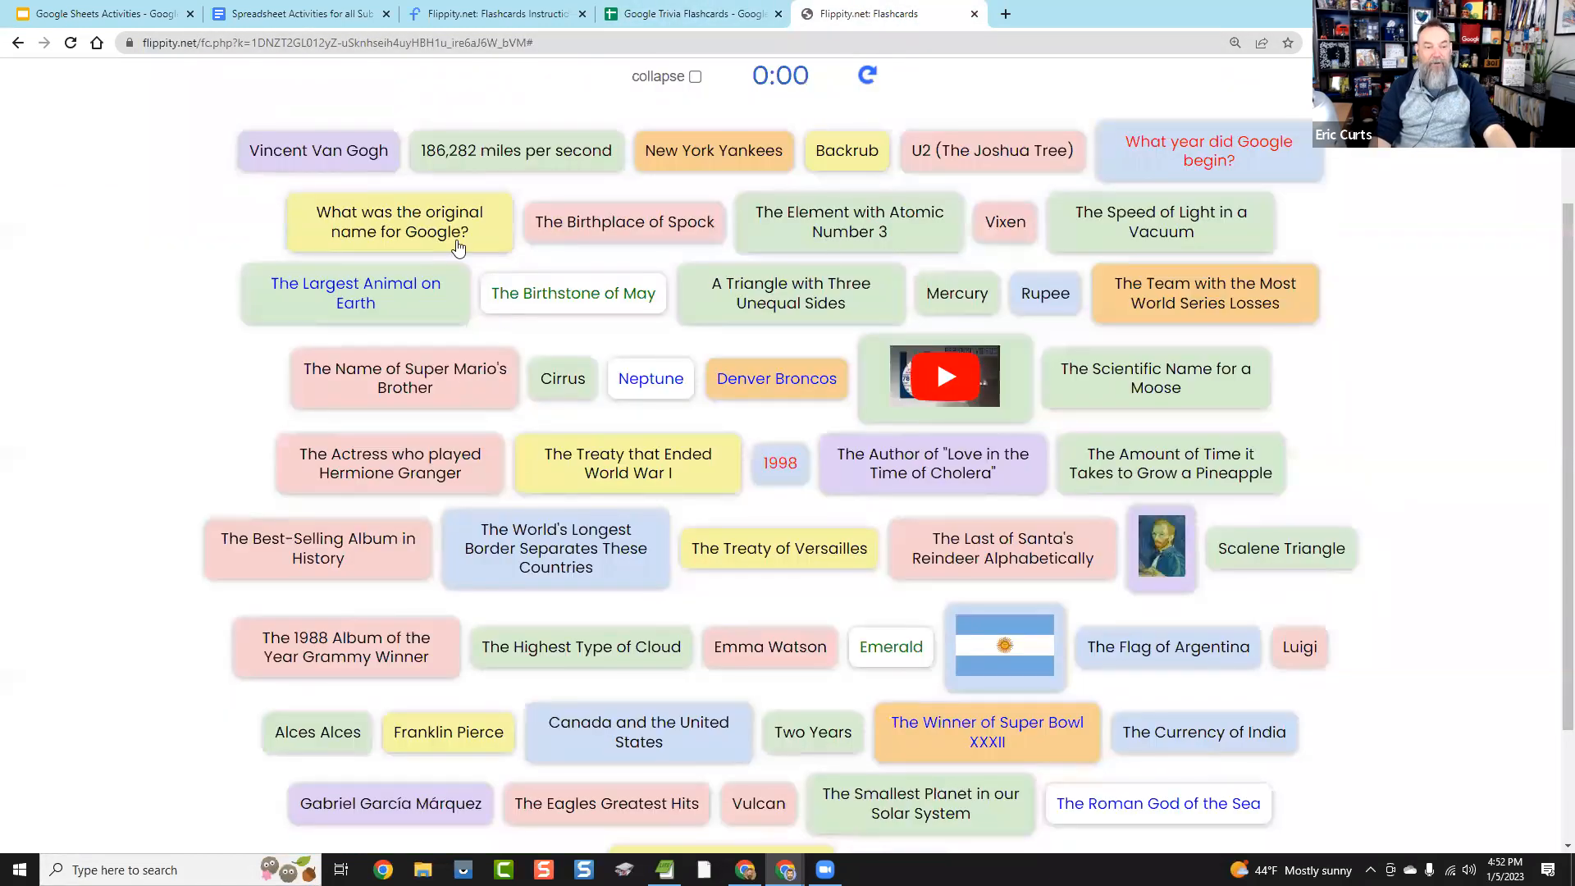
# Step: Pair the original-name card with Backrub, then switch to Practice mode at card 1 of 27
pyautogui.click(382, 231)
pyautogui.click(867, 152)
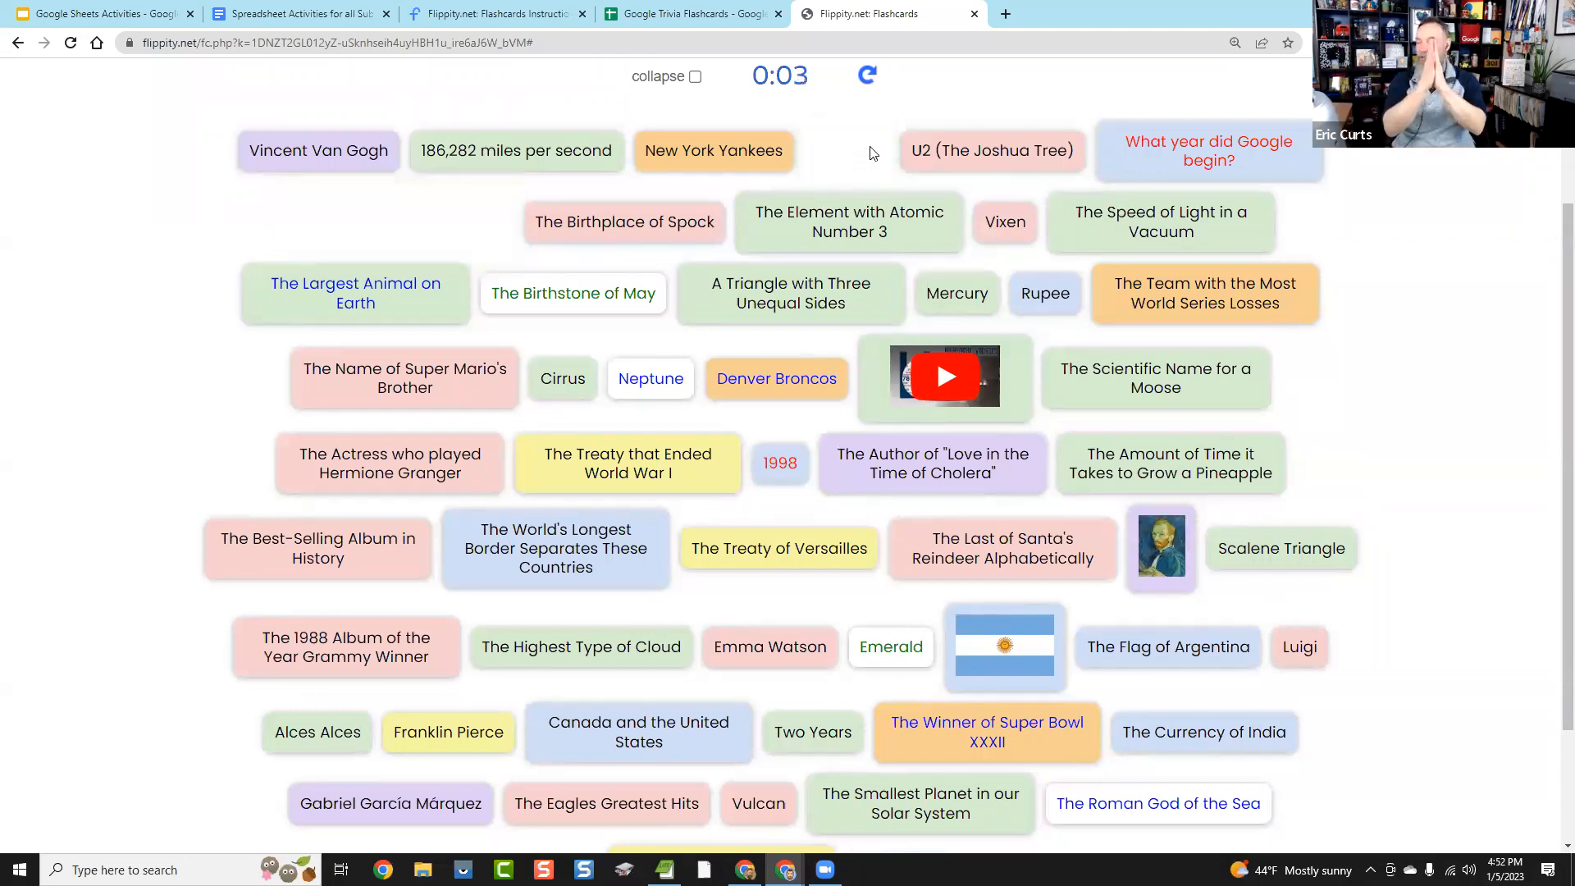
pyautogui.scroll(3, 872, 154)
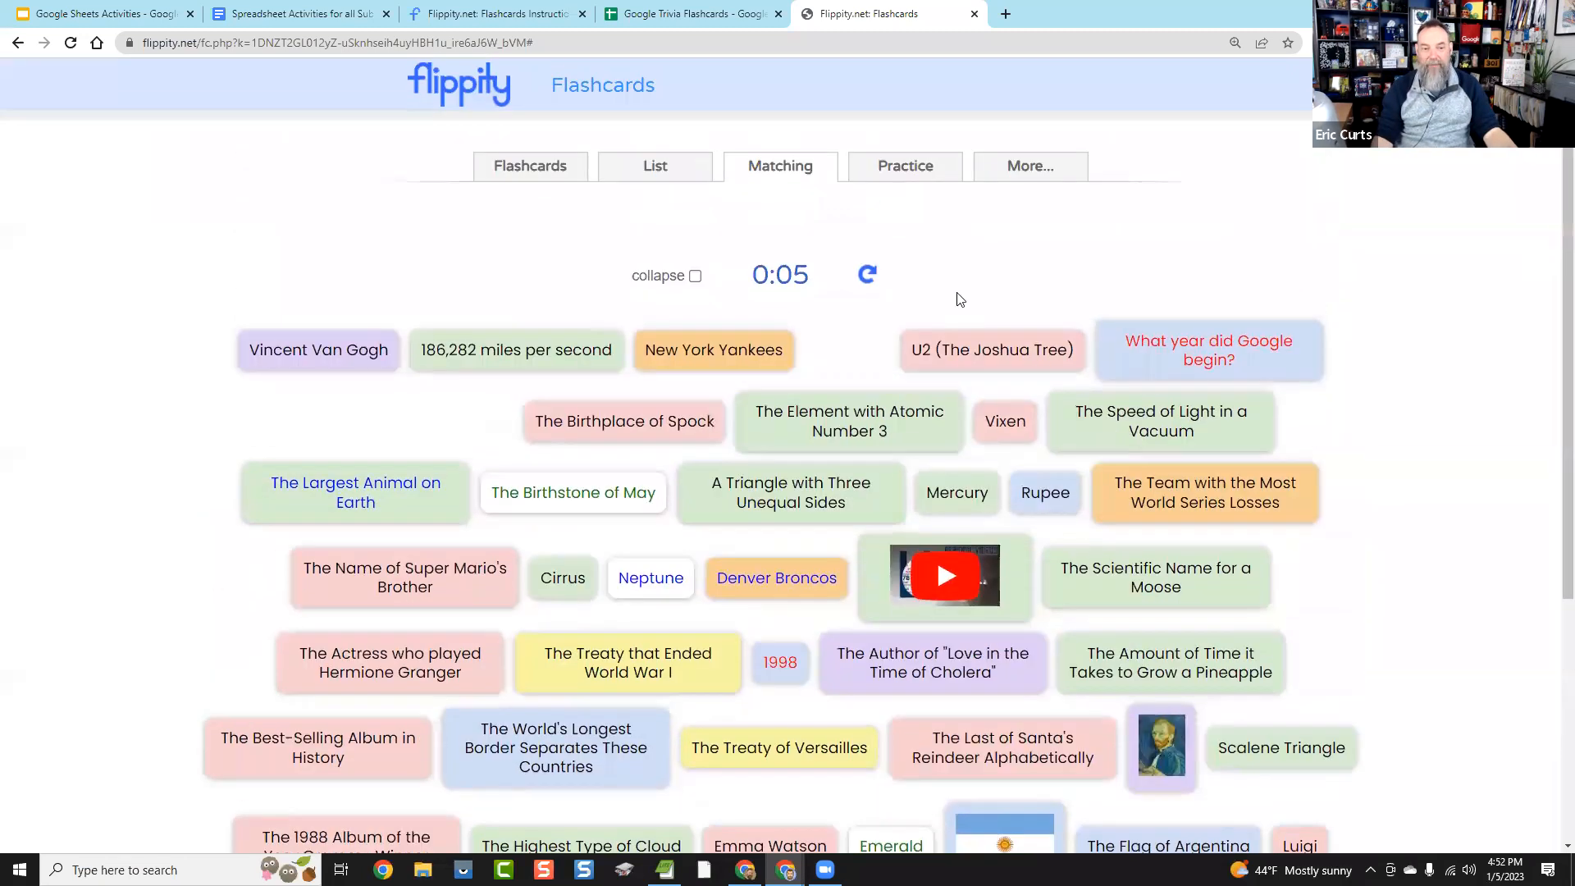
pyautogui.click(912, 164)
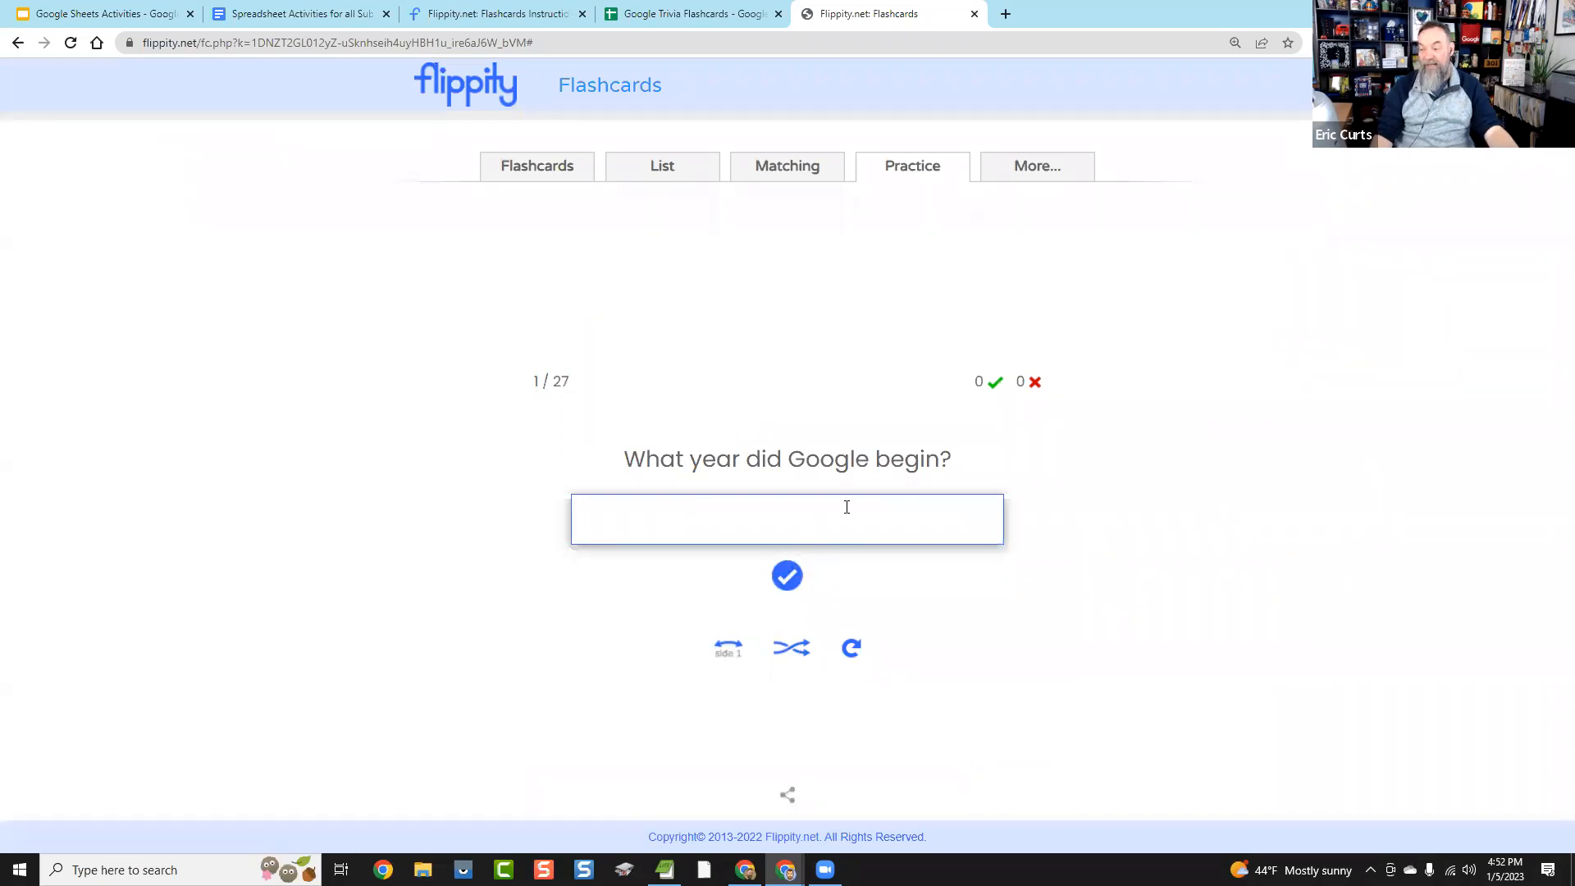
# Step: Show the More... list of other games these flashcards can feed
pyautogui.click(1058, 169)
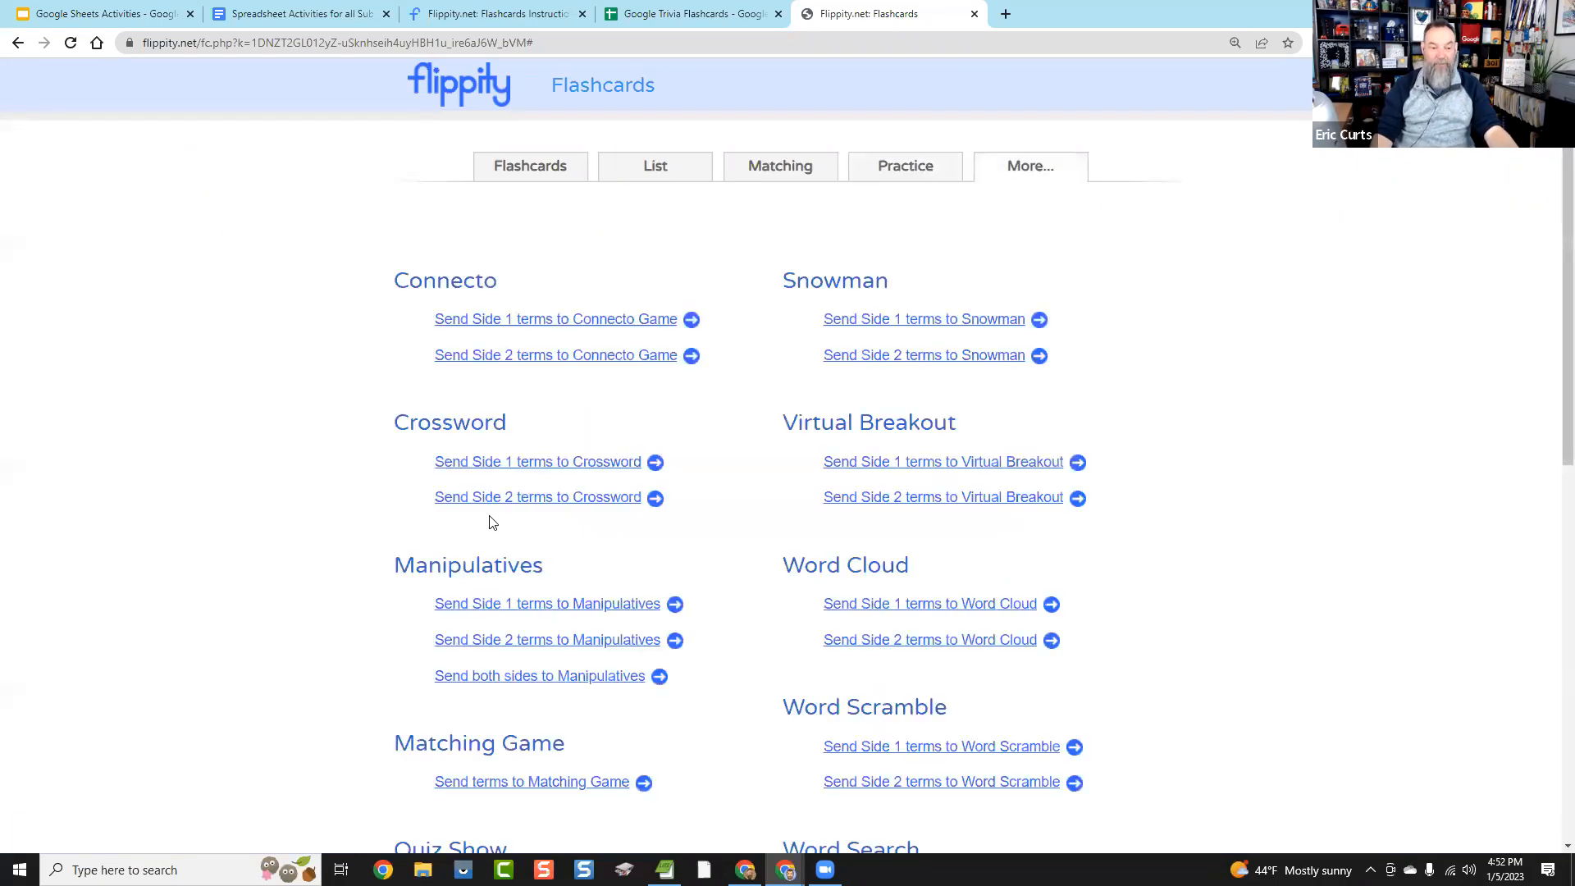
pyautogui.scroll(-7, 654, 468)
pyautogui.scroll(7, 654, 476)
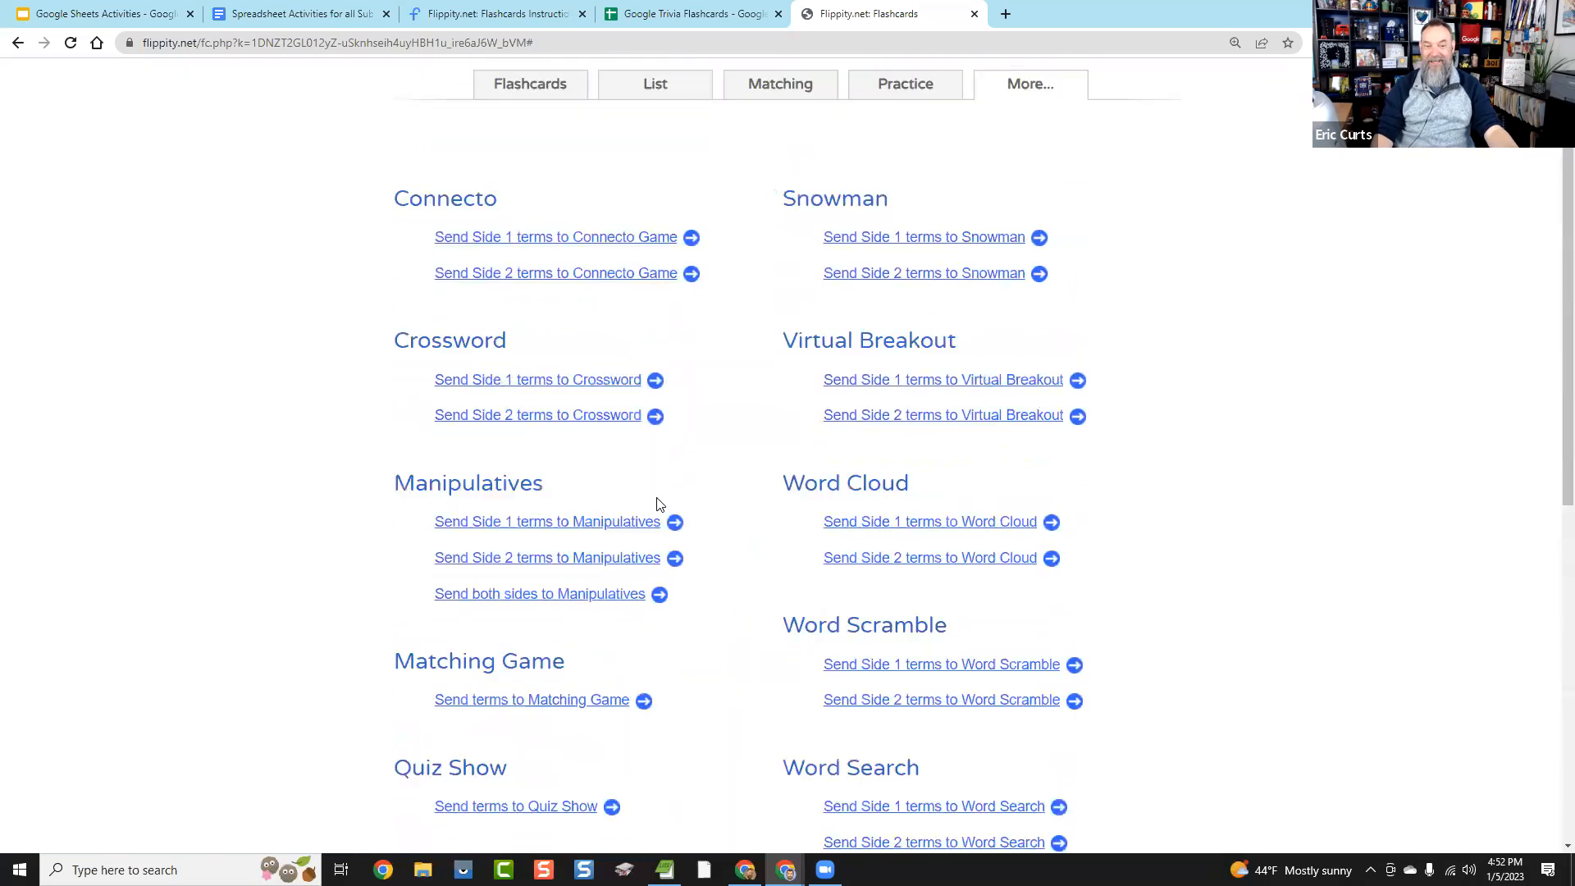
# Step: Go from the Flippity flashcards instructions page to the flippity.net home page
pyautogui.click(698, 12)
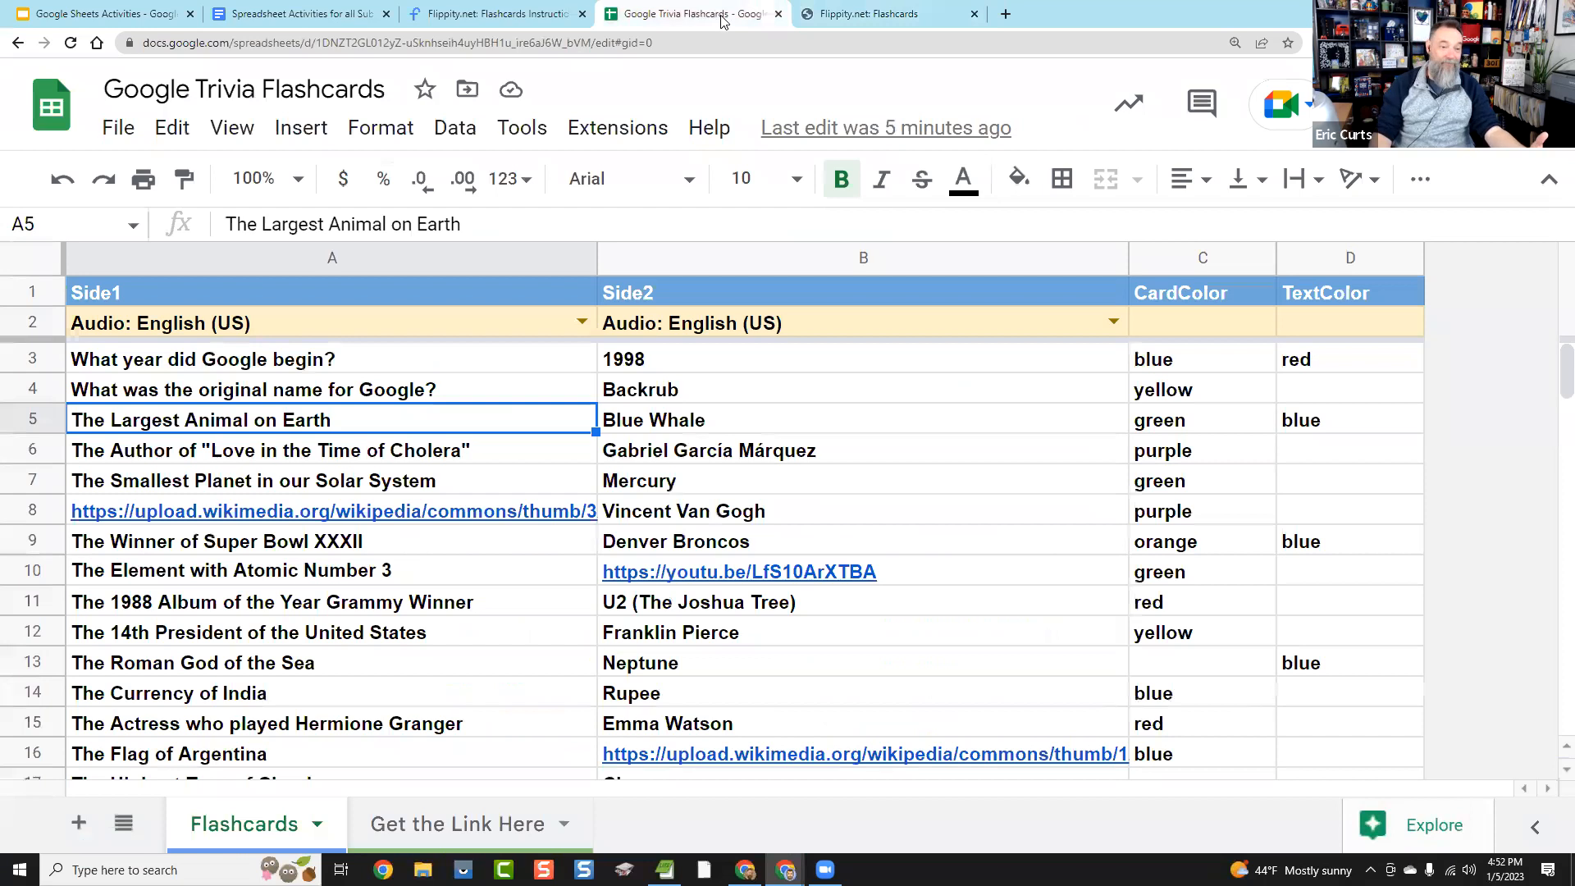
pyautogui.click(511, 23)
pyautogui.scroll(1, 494, 148)
pyautogui.click(426, 98)
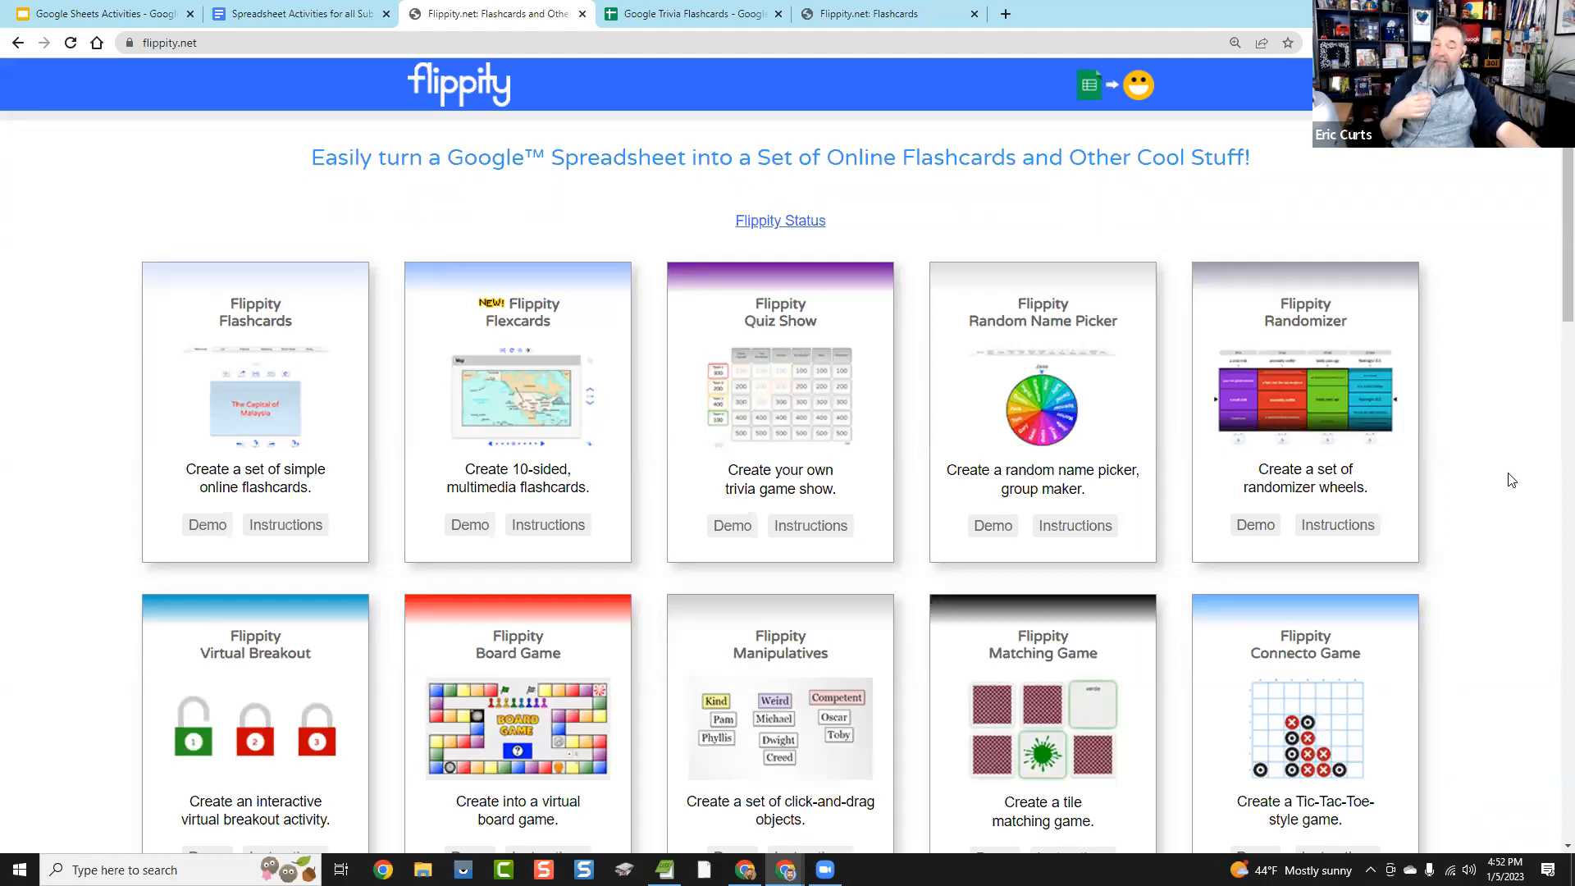
# Step: Scroll through the Flippity home page template gallery
pyautogui.scroll(-3, 1510, 488)
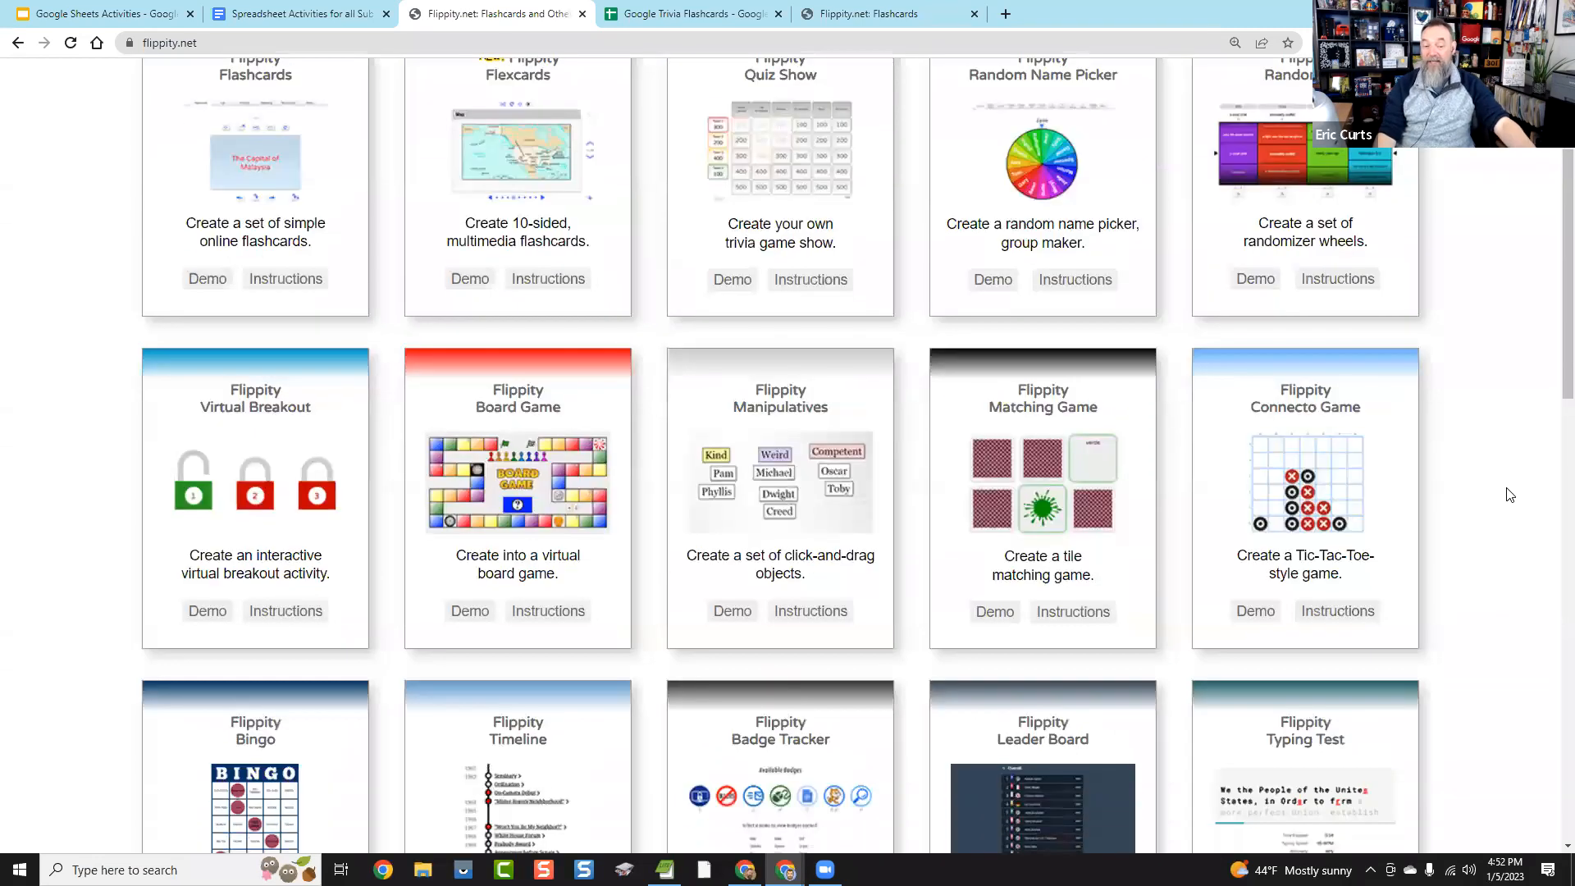
pyautogui.scroll(3, 1510, 492)
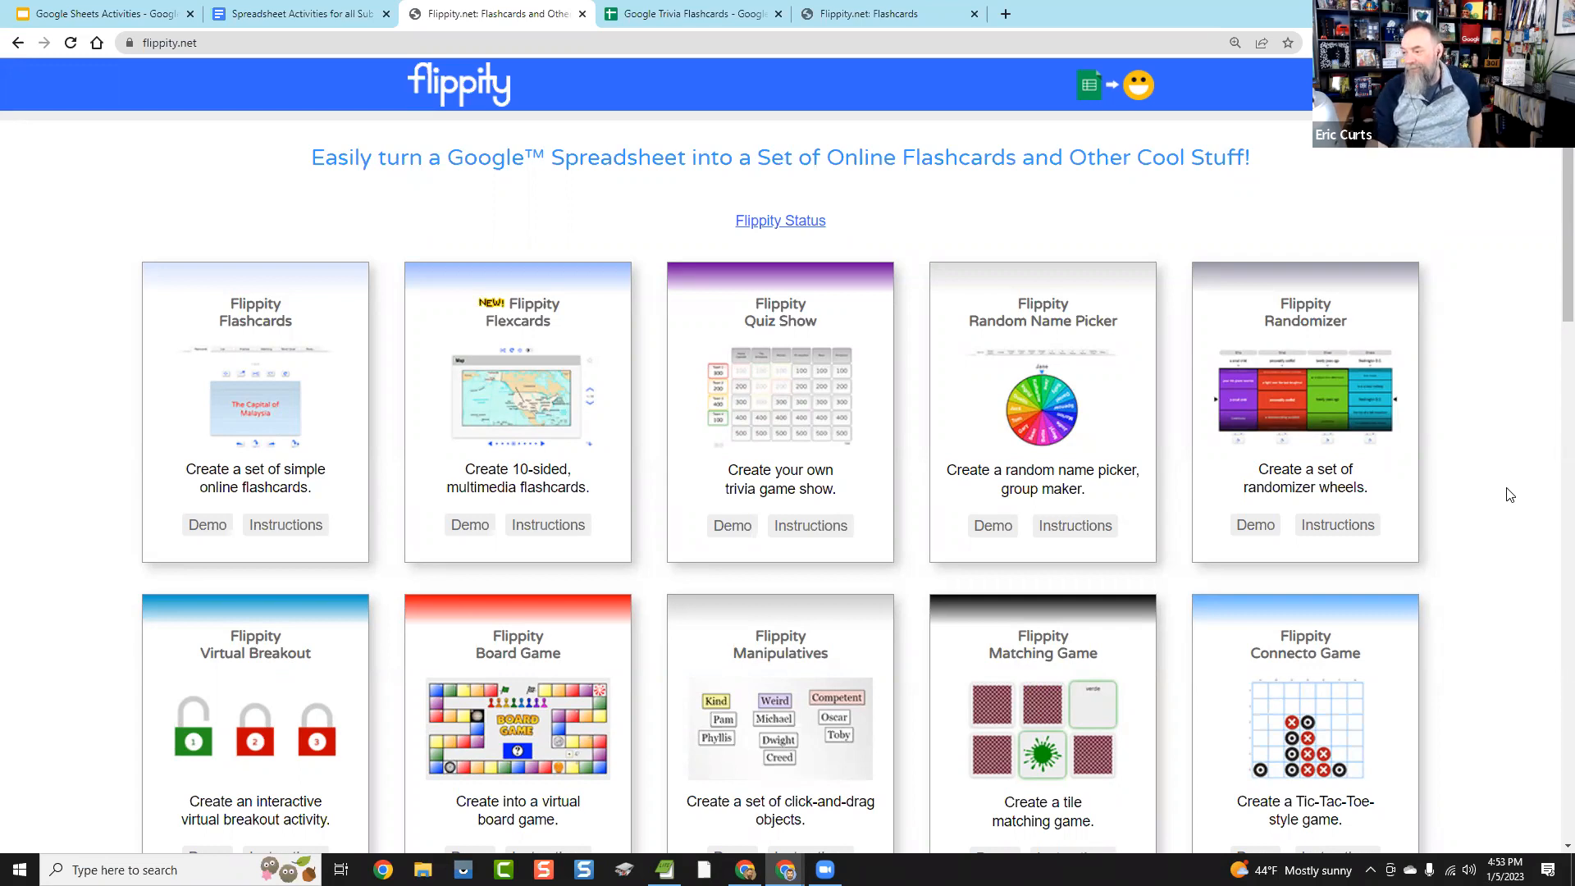
pyautogui.scroll(-1, 1444, 496)
pyautogui.scroll(1, 1446, 500)
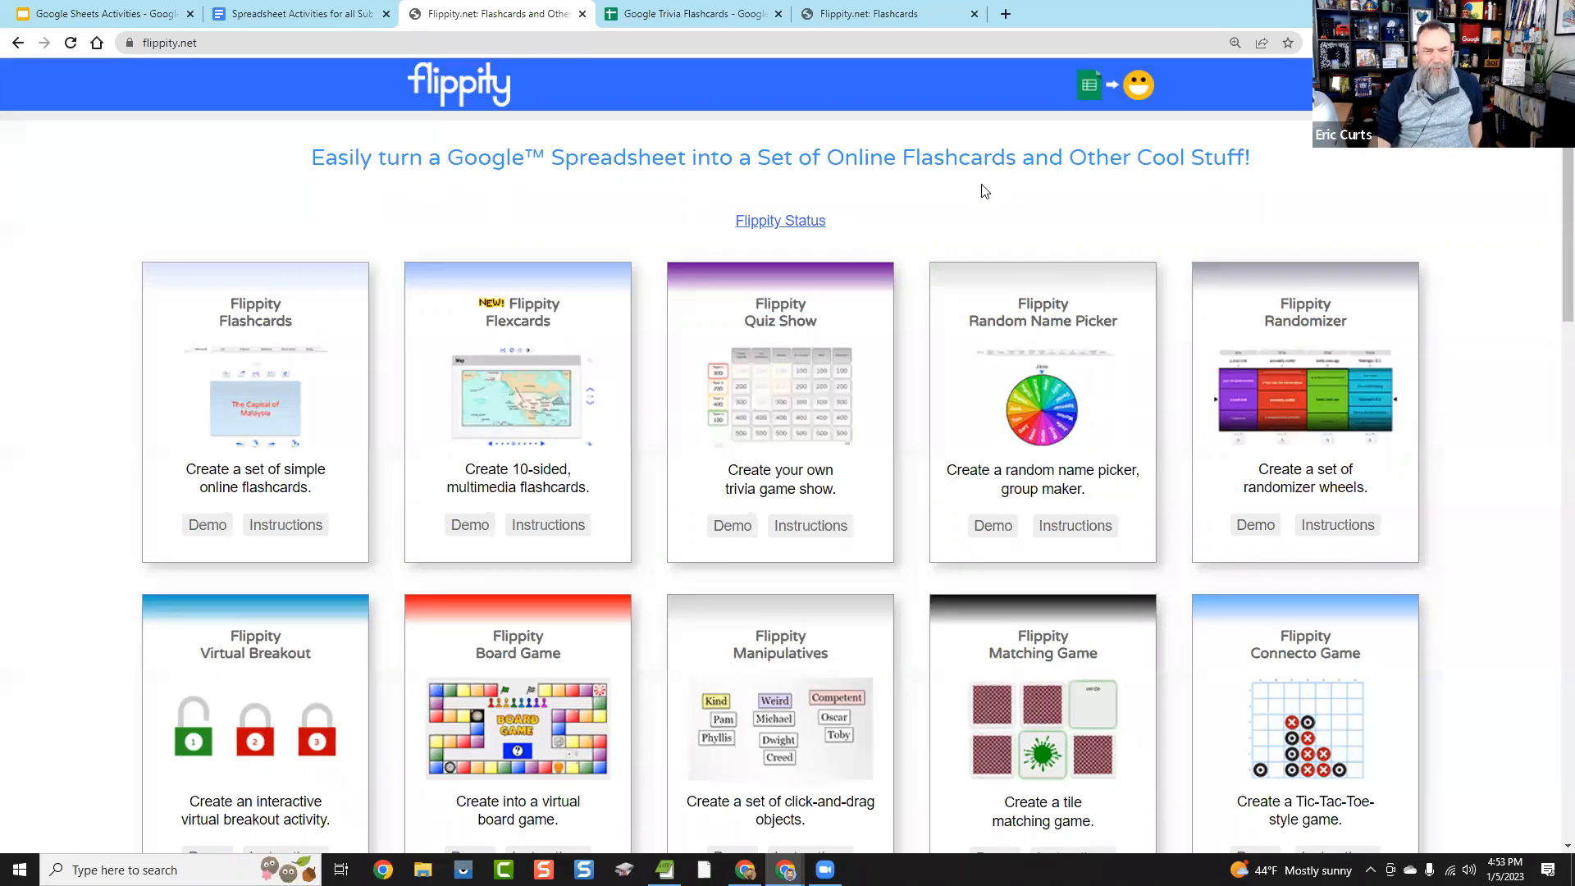
# Step: Close the Flippity.net: Flashcards, Google Trivia Flashcards and Flippity.net tabs, resetting zoom to 100%
pyautogui.click(890, 15)
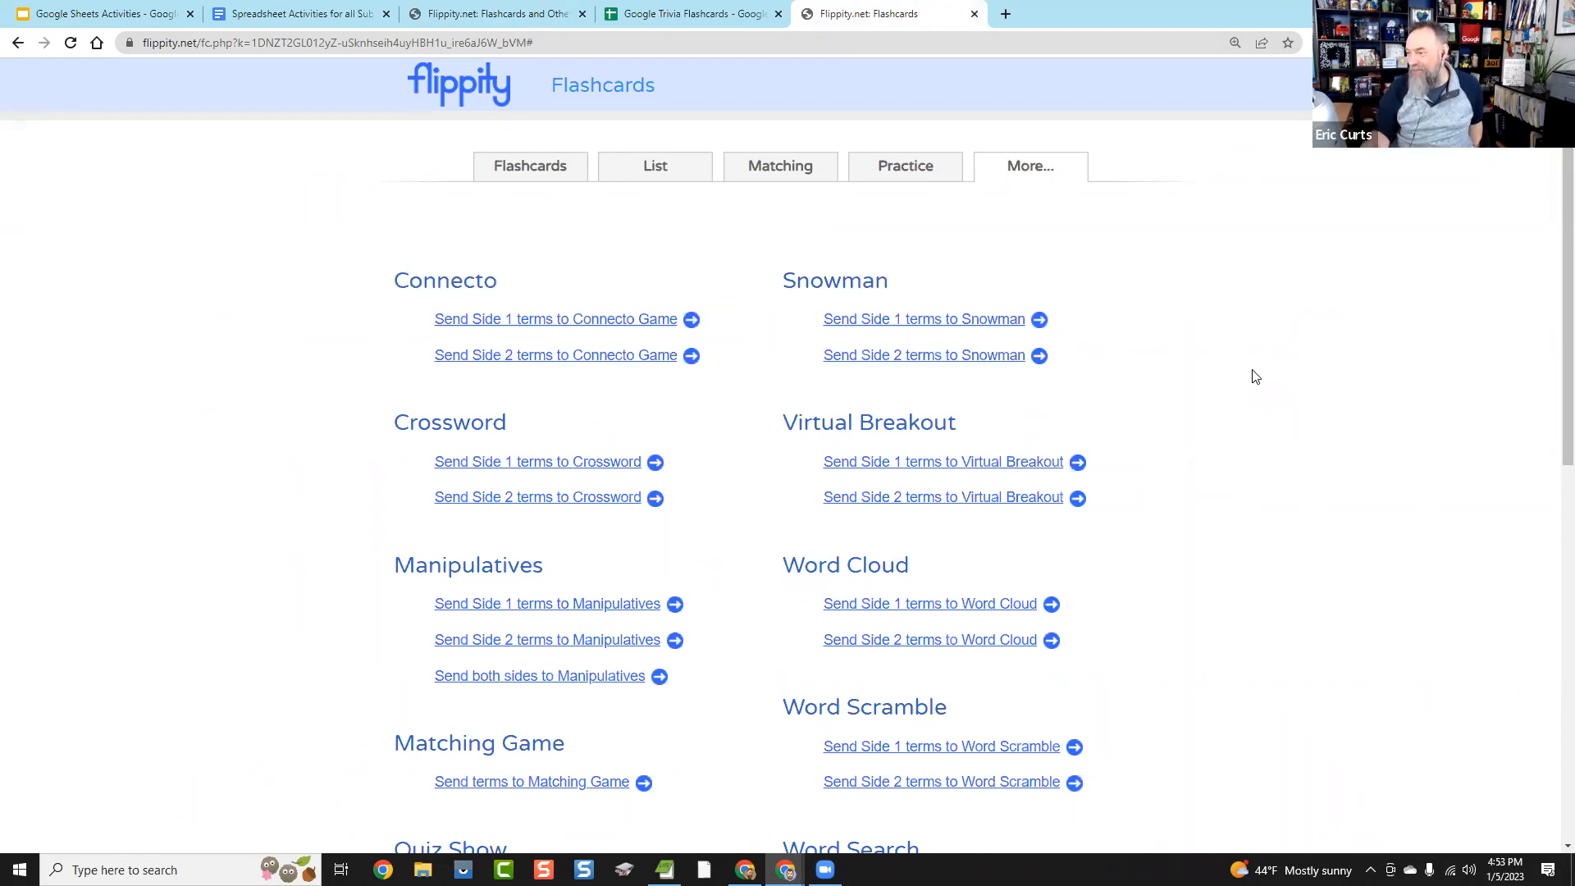
pyautogui.click(974, 14)
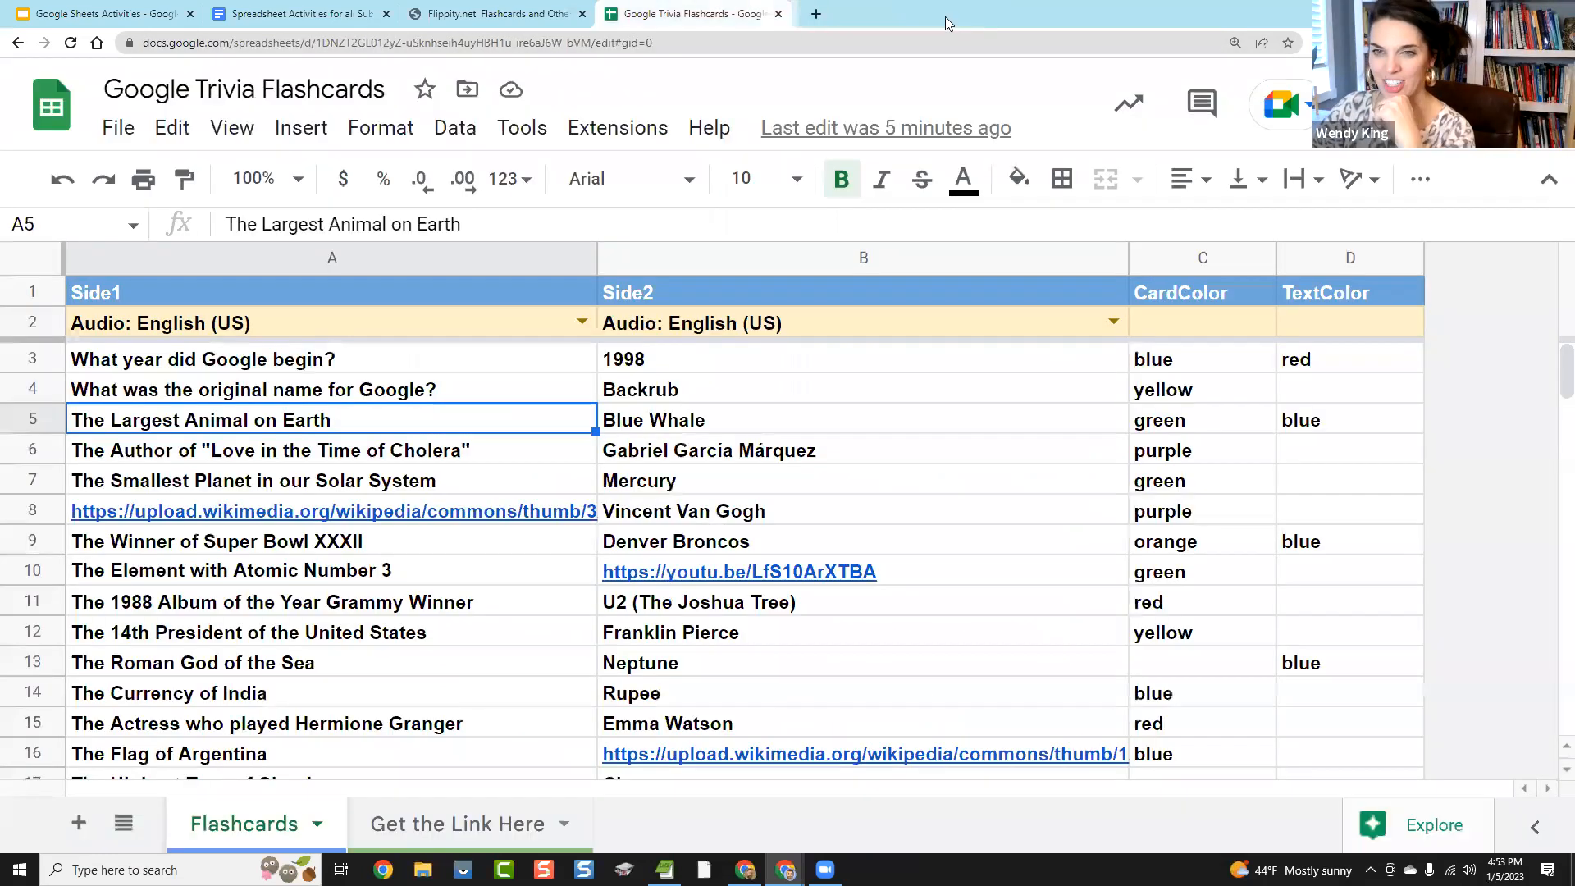
pyautogui.click(778, 14)
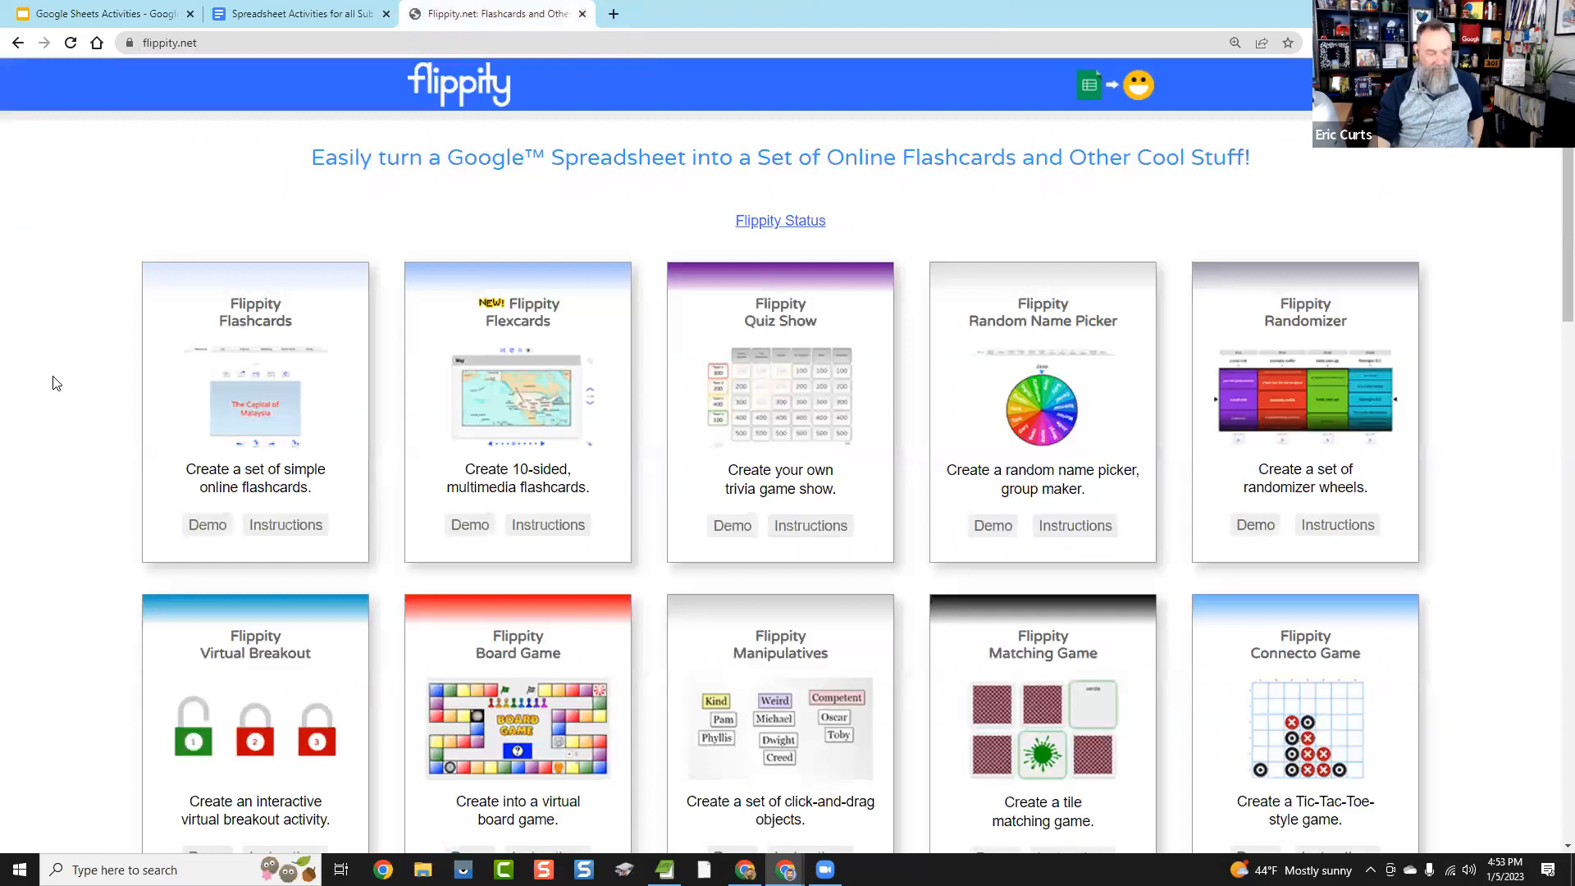
pyautogui.hotkey('ctrl', '0')
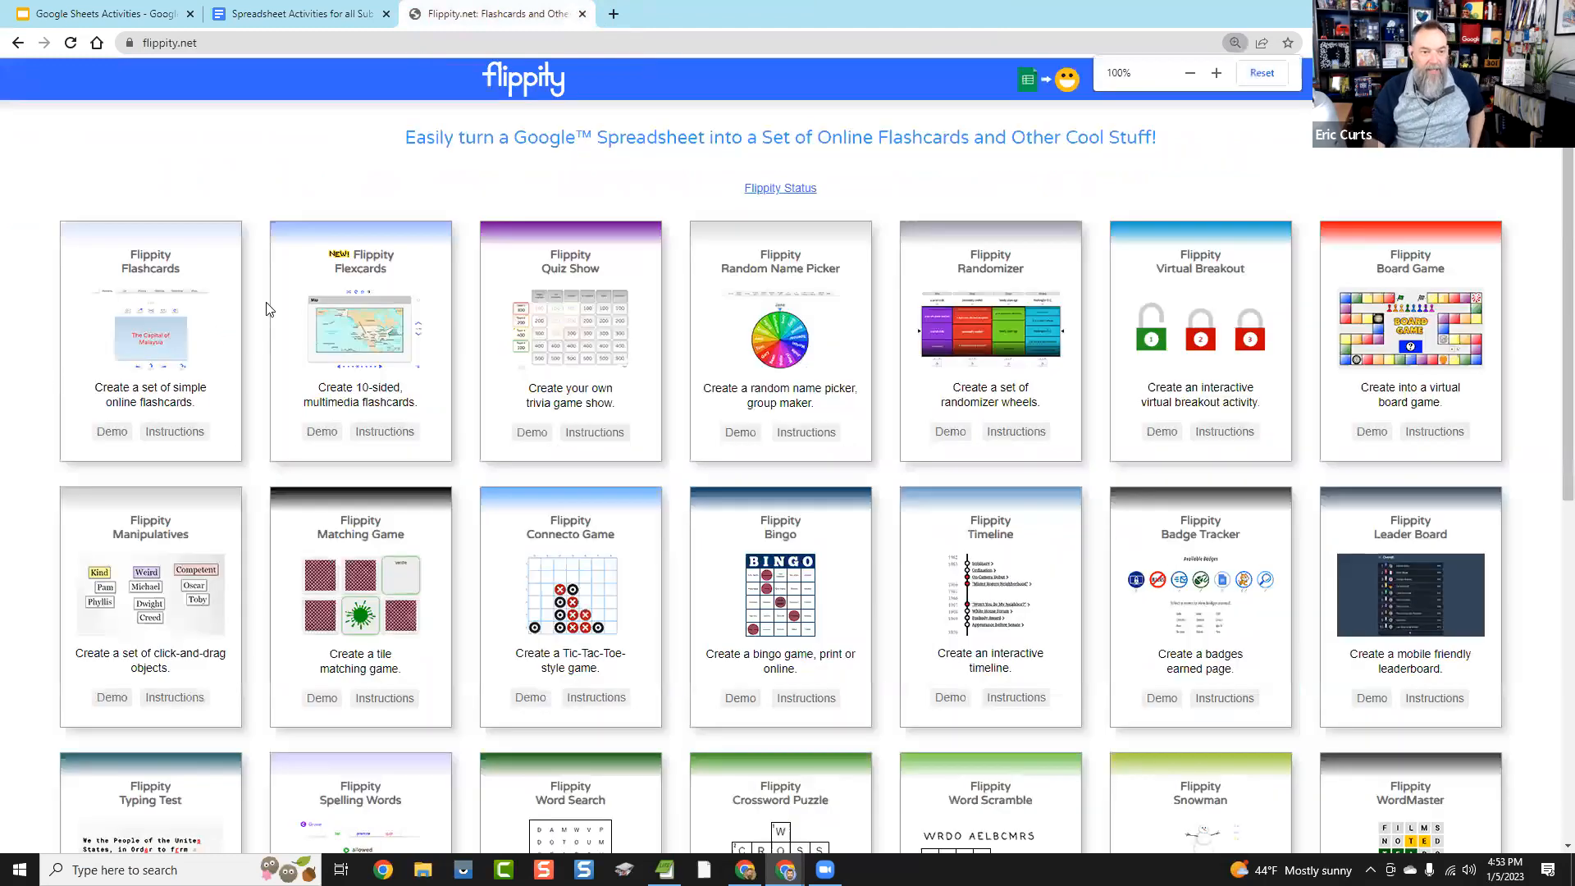
pyautogui.click(581, 14)
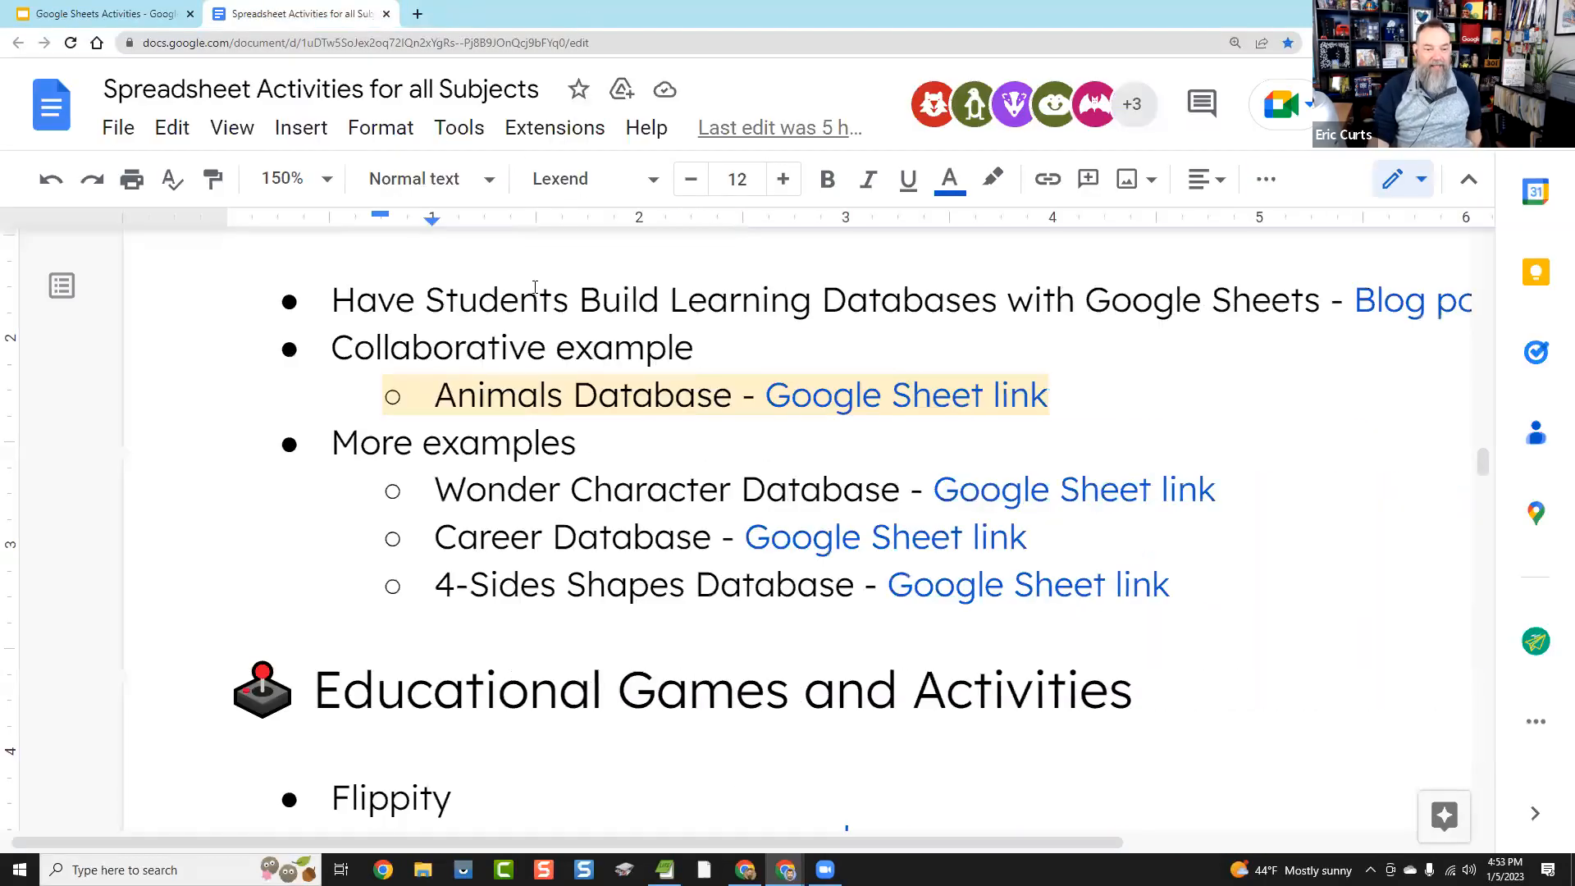
# Step: Reset the activities document to 100% zoom, scroll its list, then return to the Educational Games slide
pyautogui.click(392, 542)
pyautogui.hotkey('ctrl', '0')
pyautogui.scroll(-3, 527, 533)
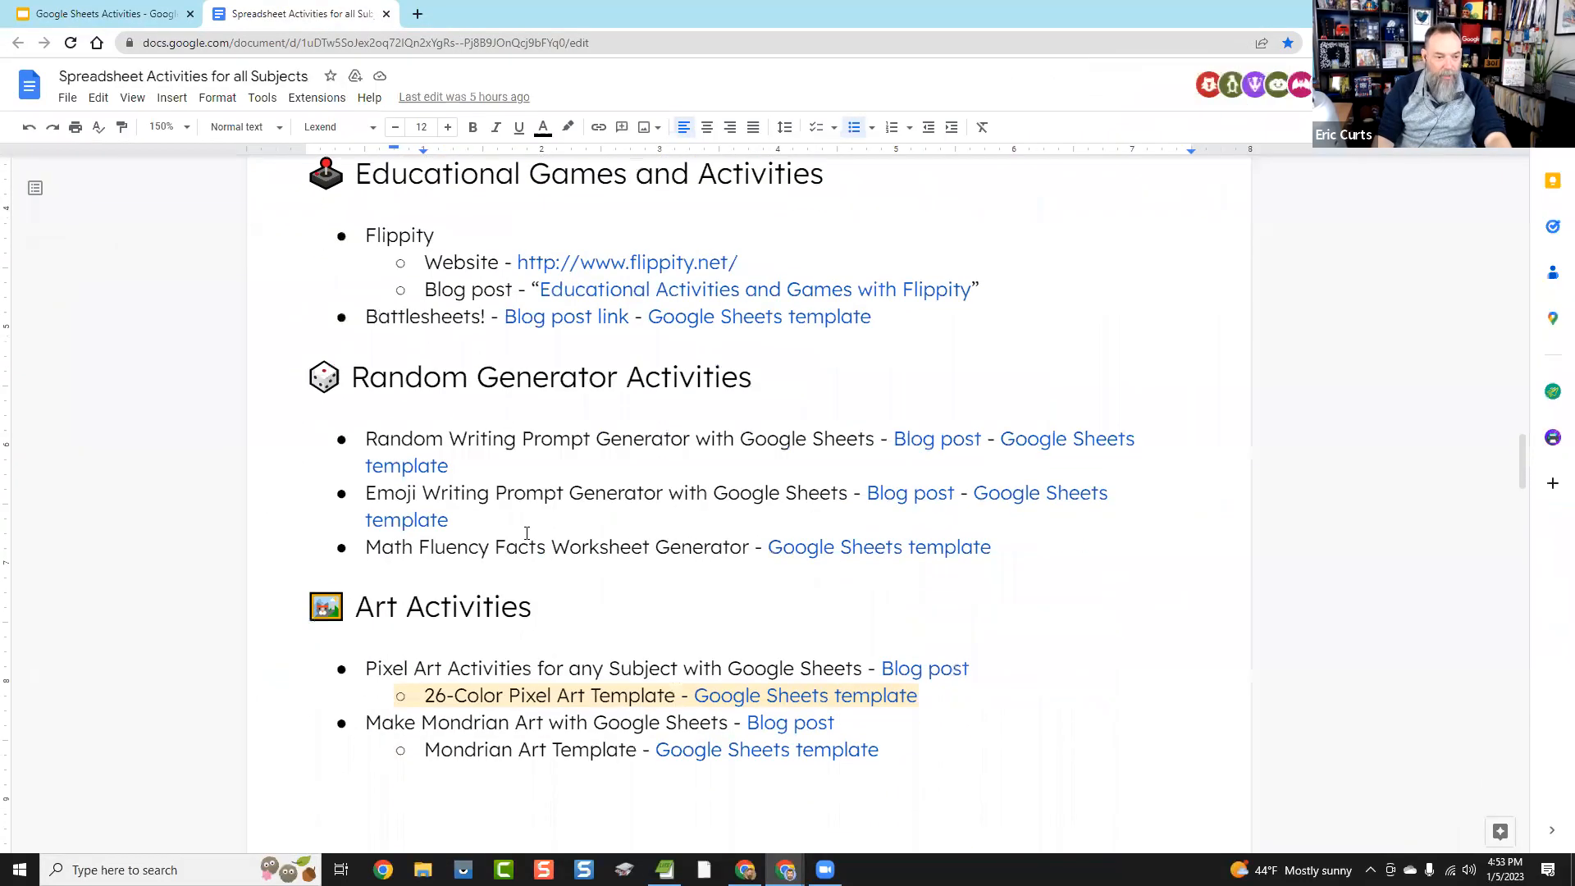
pyautogui.scroll(-10, 504, 329)
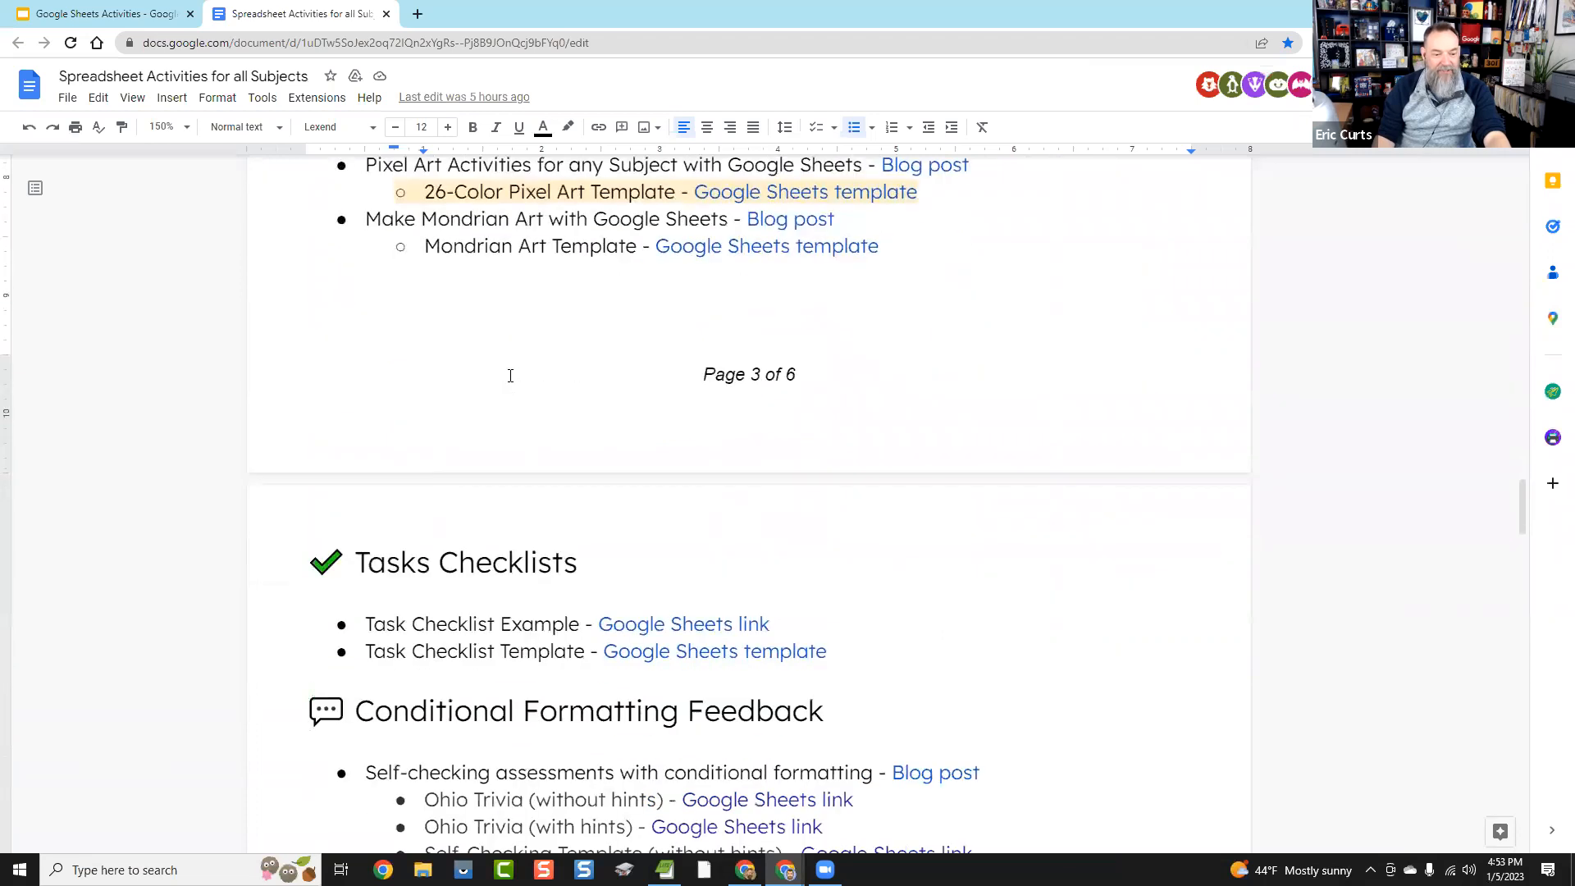
pyautogui.scroll(-1, 510, 375)
pyautogui.scroll(3, 510, 369)
pyautogui.scroll(-3, 508, 379)
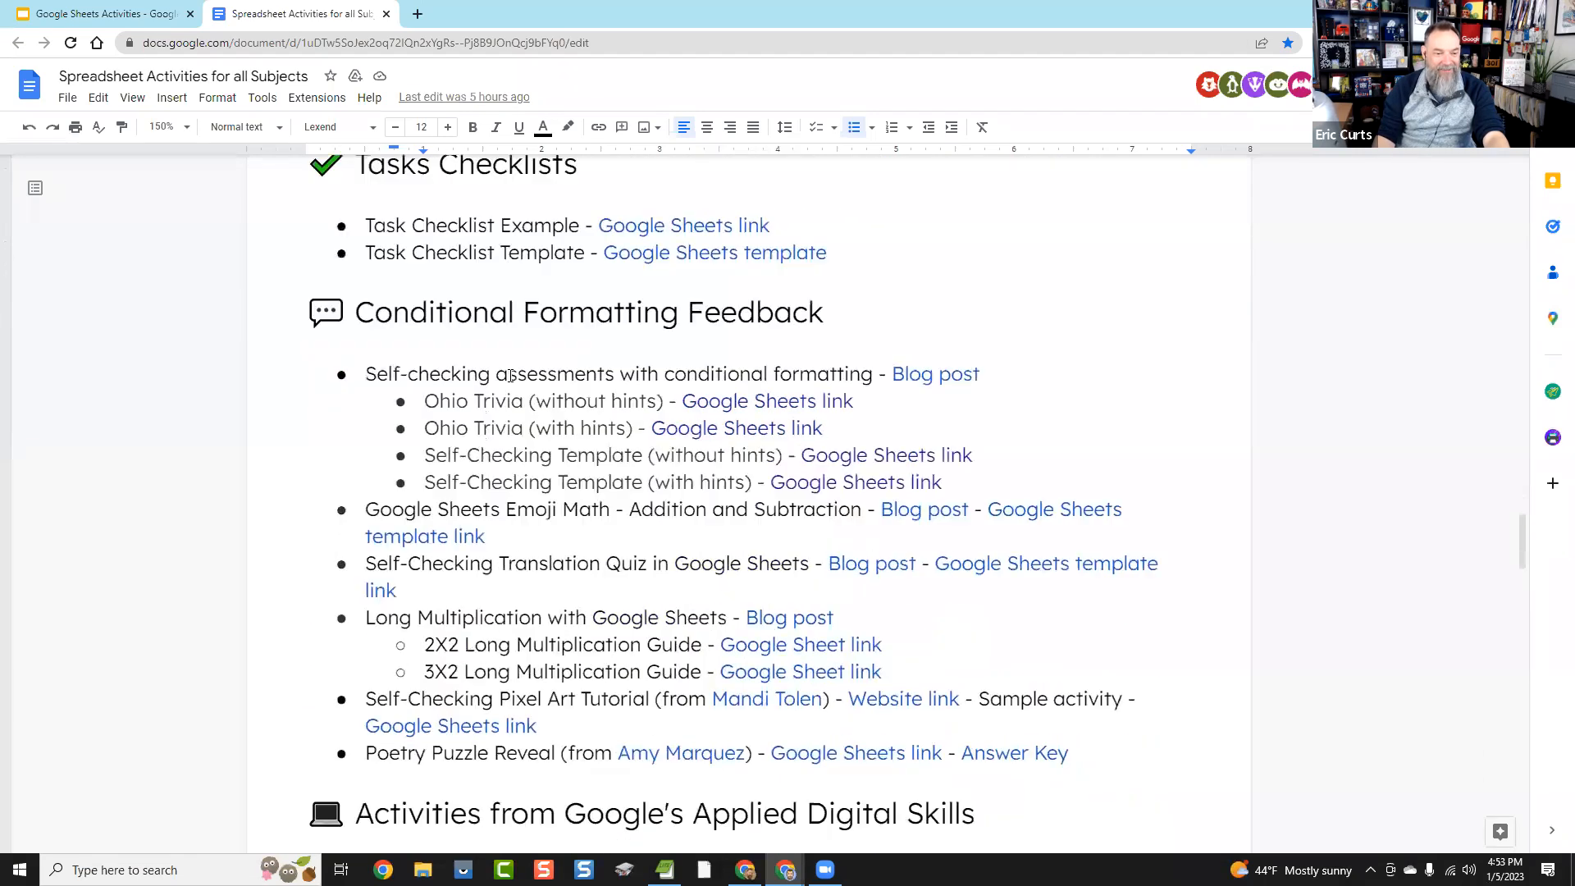
pyautogui.scroll(-3, 508, 379)
pyautogui.scroll(12, 607, 460)
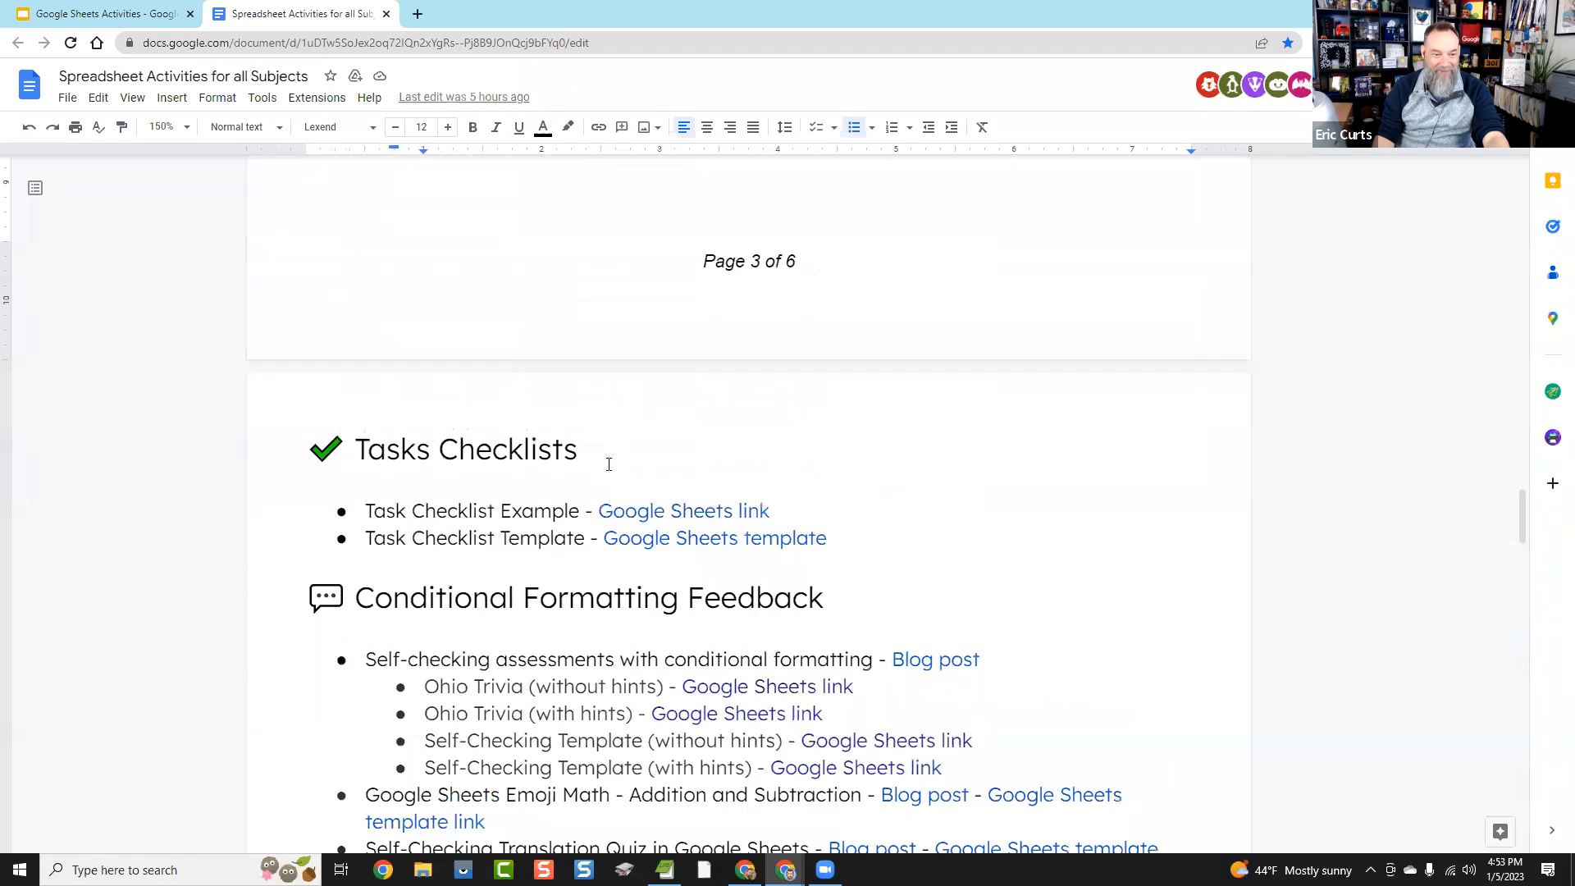
pyautogui.scroll(5, 615, 468)
pyautogui.scroll(-2, 617, 471)
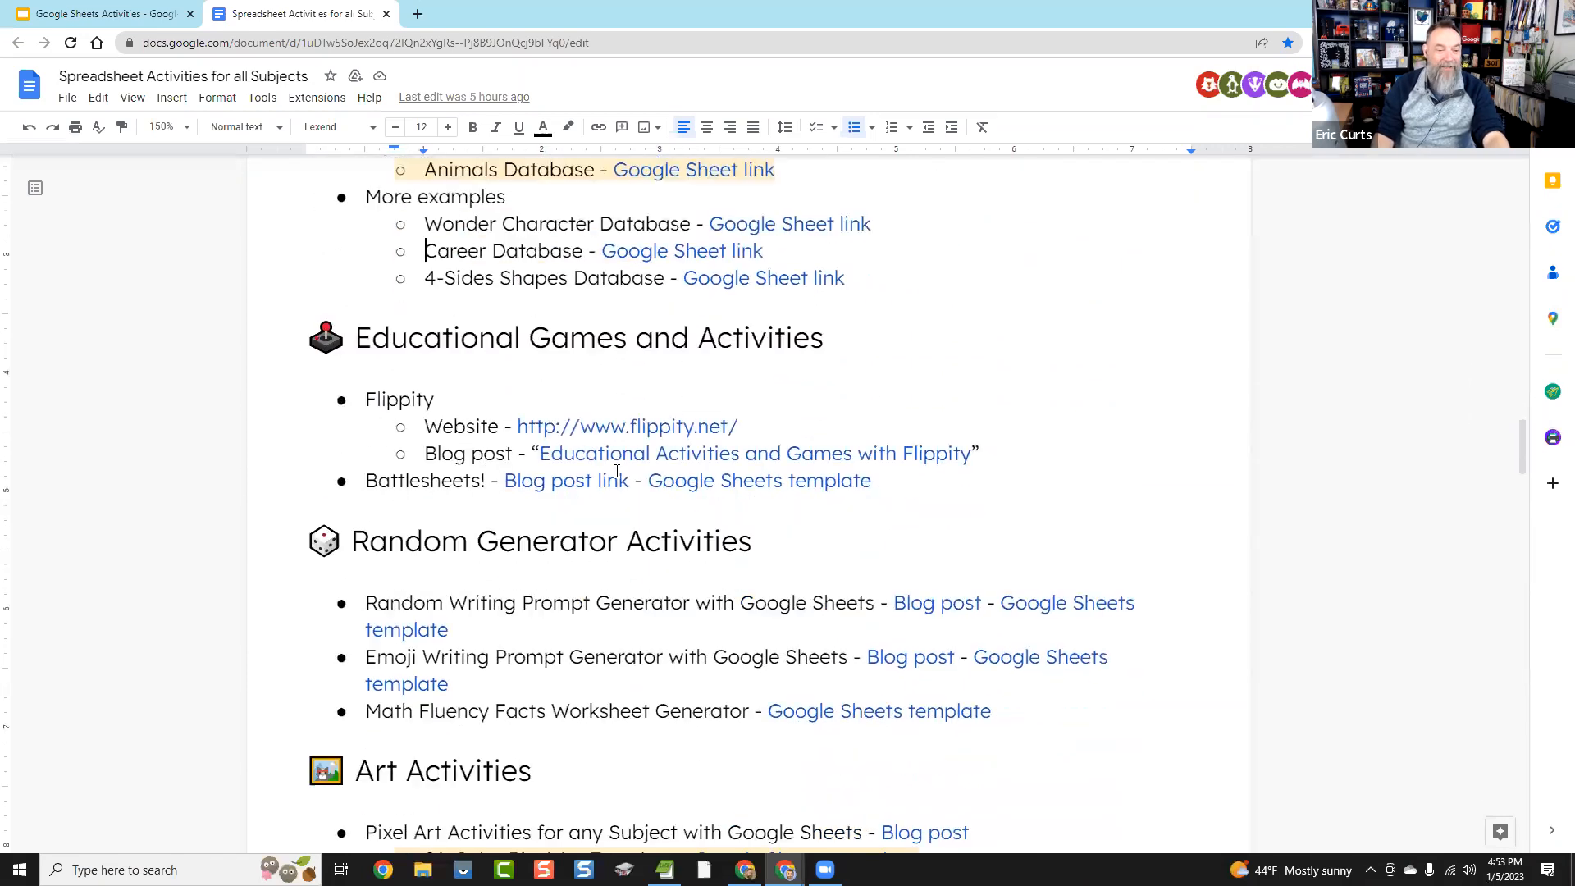
pyautogui.hotkey('ctrl', 'Tab')
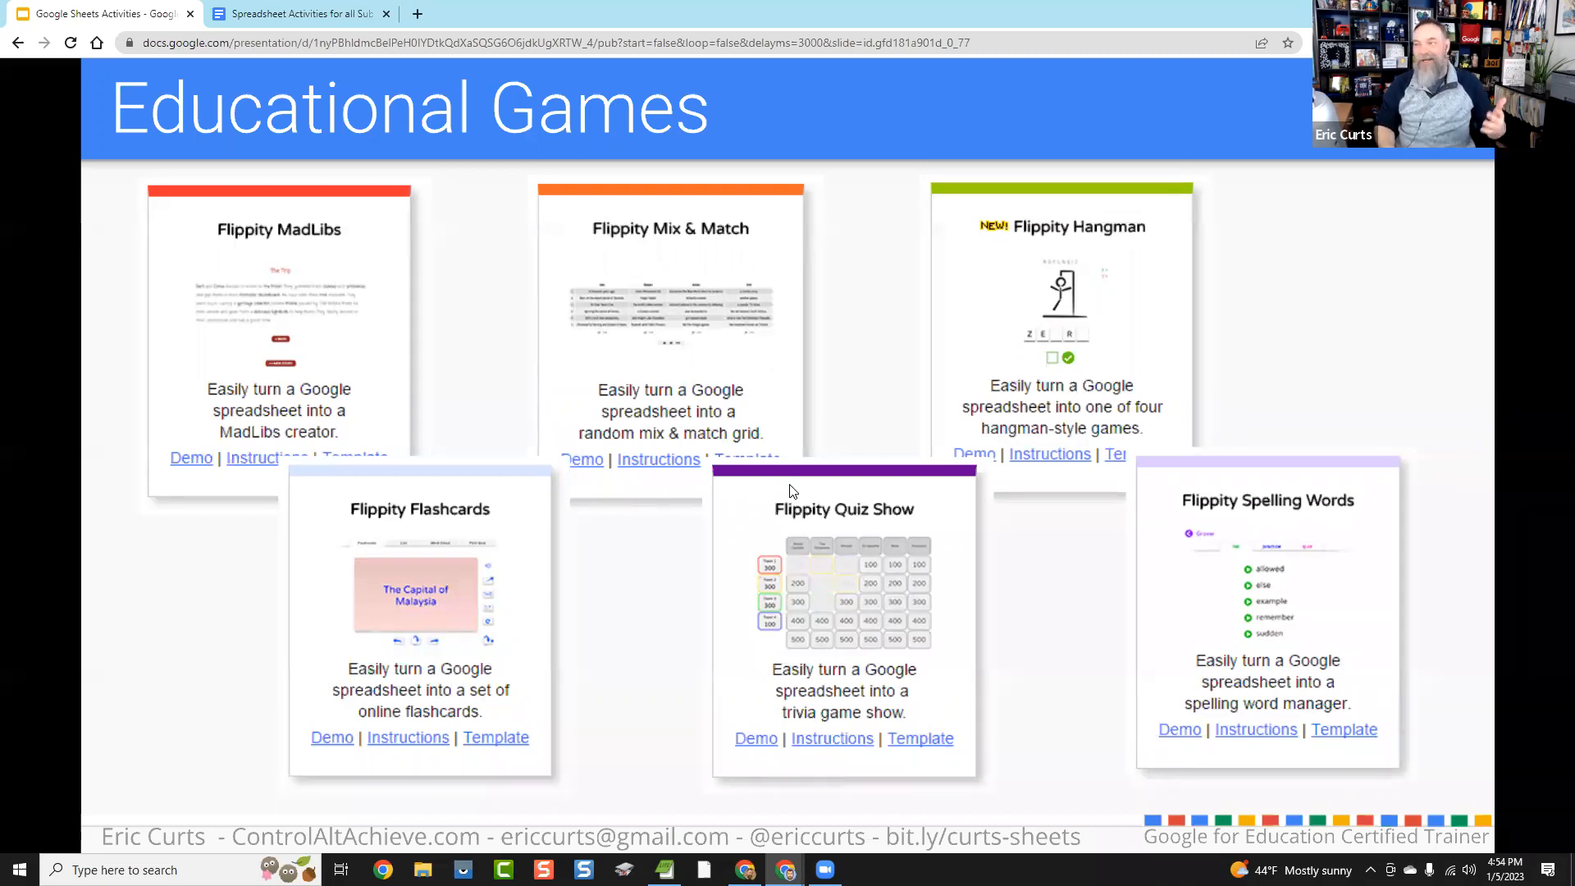
# Step: Advance through the Random Generator, RANDBETWEEN and uses slides, then return to the document's Random Generator section
pyautogui.press('Right')
pyautogui.press('Right')
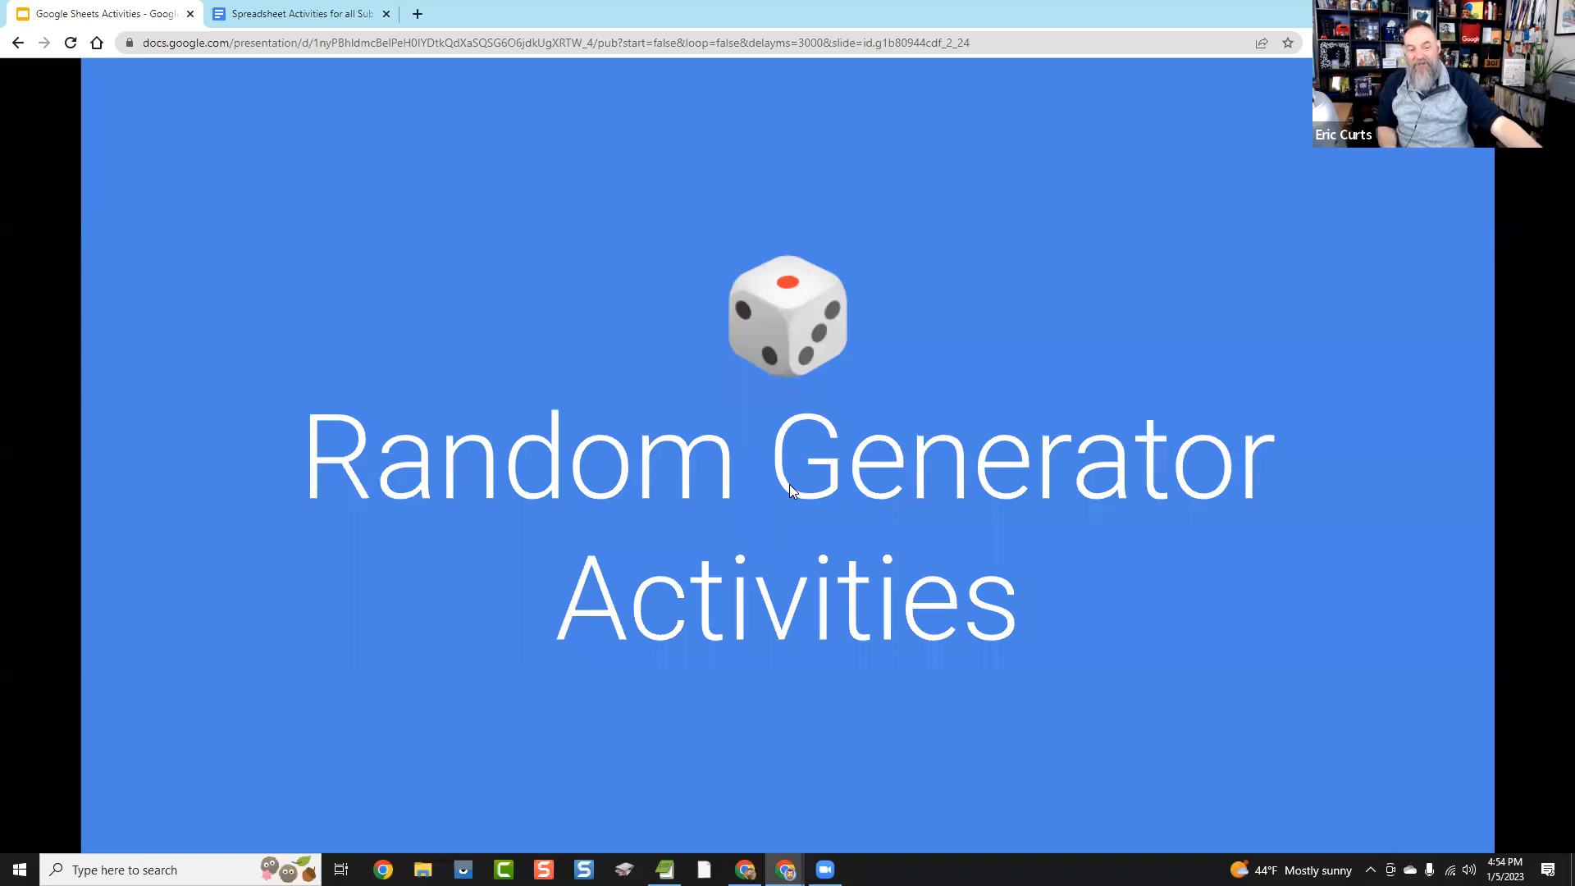
pyautogui.press('Right')
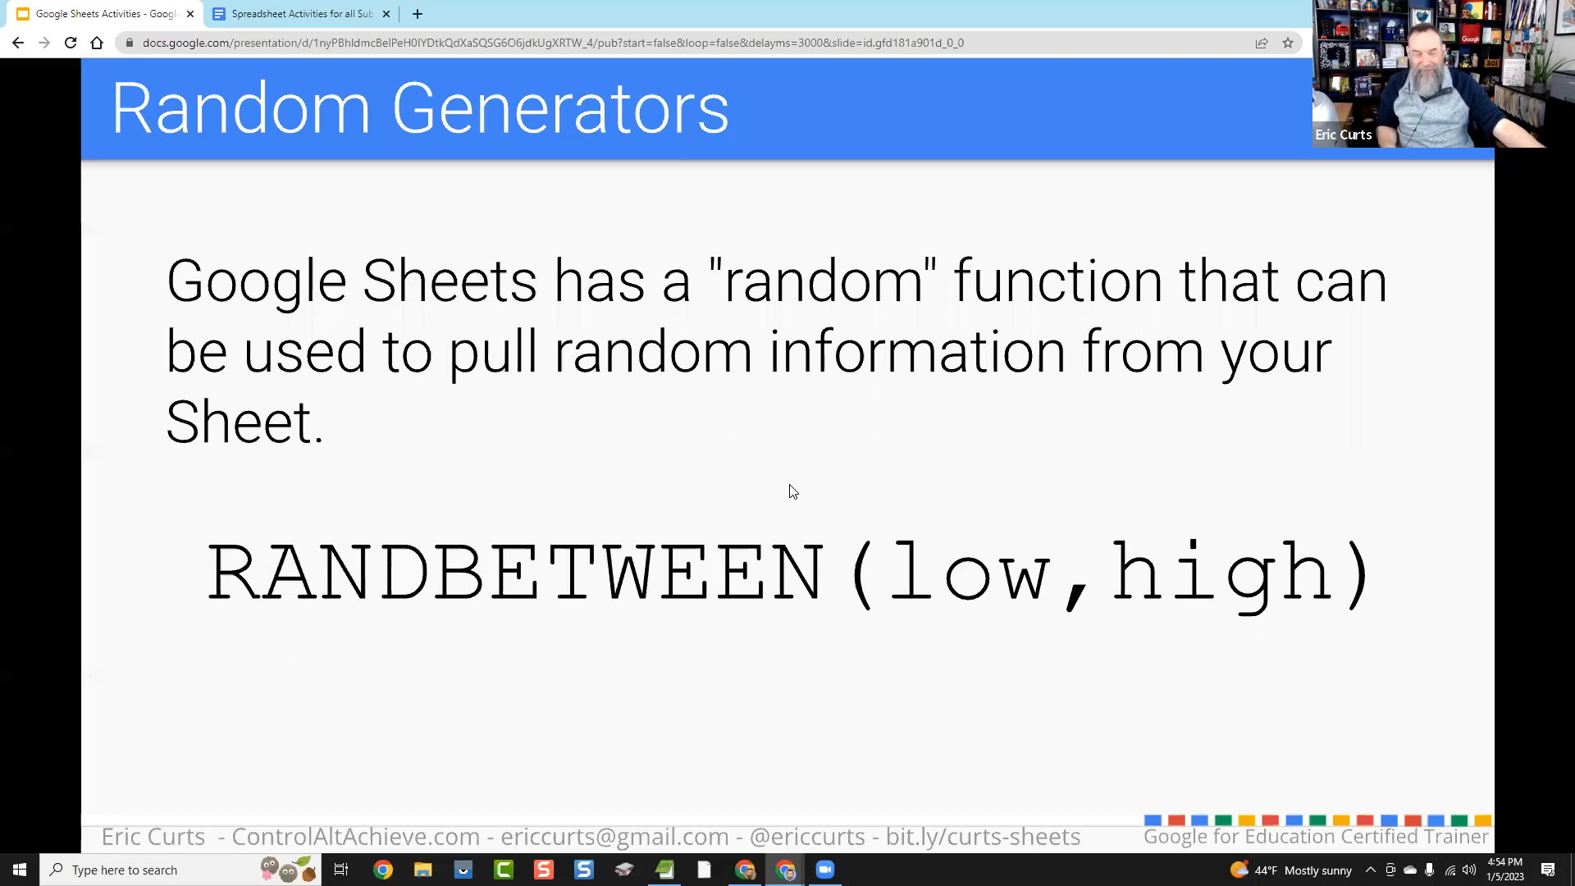
pyautogui.press('Right')
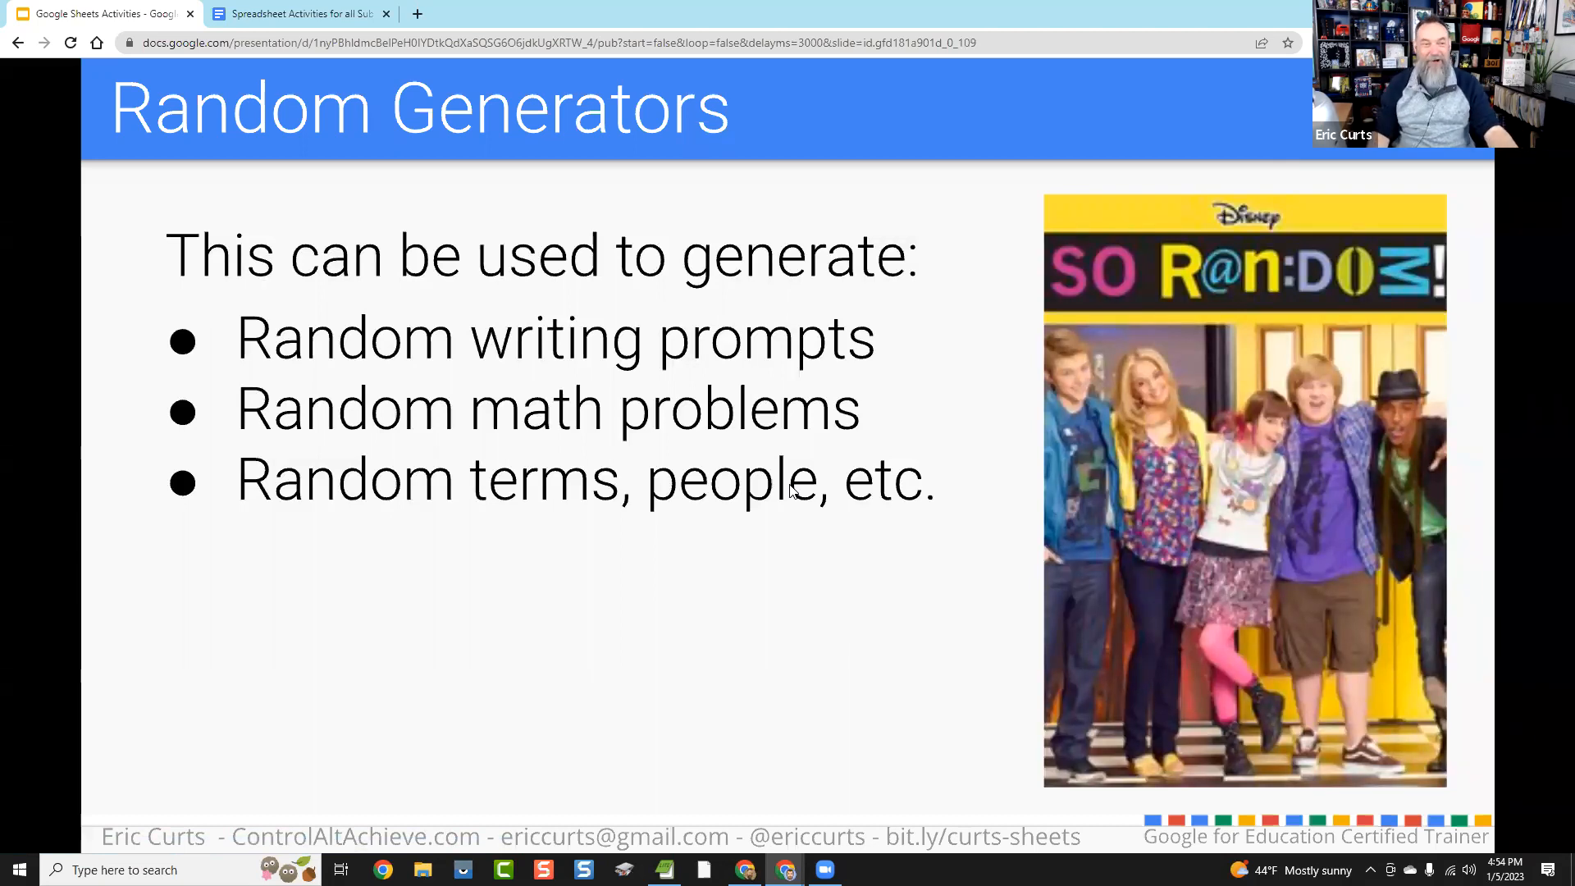
pyautogui.click(271, 13)
pyautogui.scroll(-1, 586, 525)
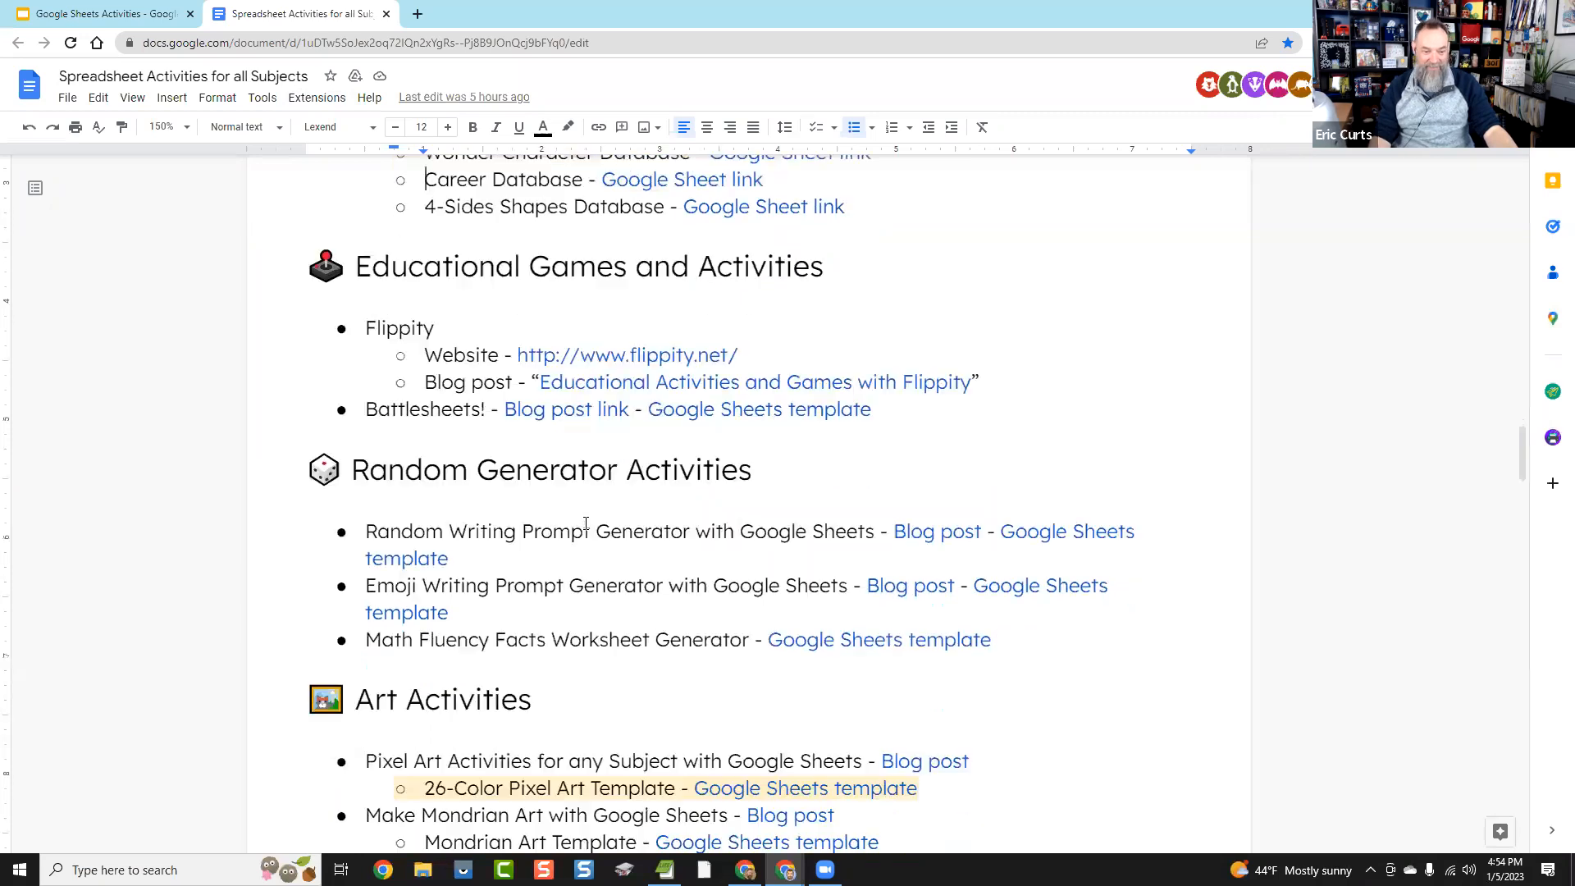
# Step: Highlight the Random Writing Prompt and Emoji Writing Prompt bullets in the document
pyautogui.scroll(-1, 586, 523)
pyautogui.moveTo(402, 439); pyautogui.dragTo(824, 439)
pyautogui.moveTo(366, 493); pyautogui.dragTo(621, 497)
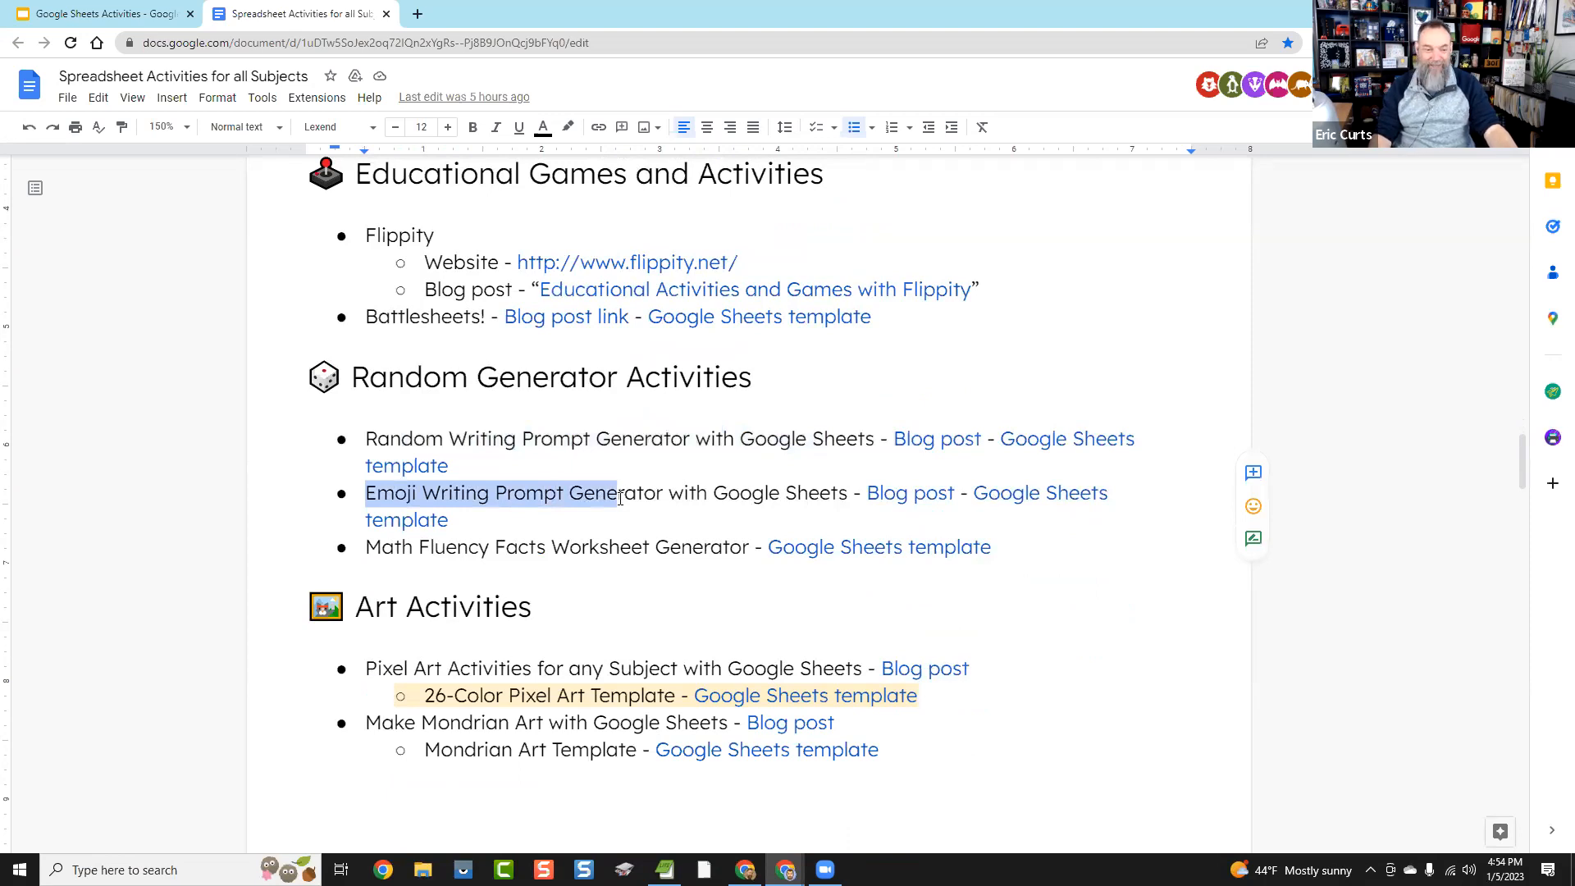
pyautogui.moveTo(361, 438); pyautogui.dragTo(686, 517)
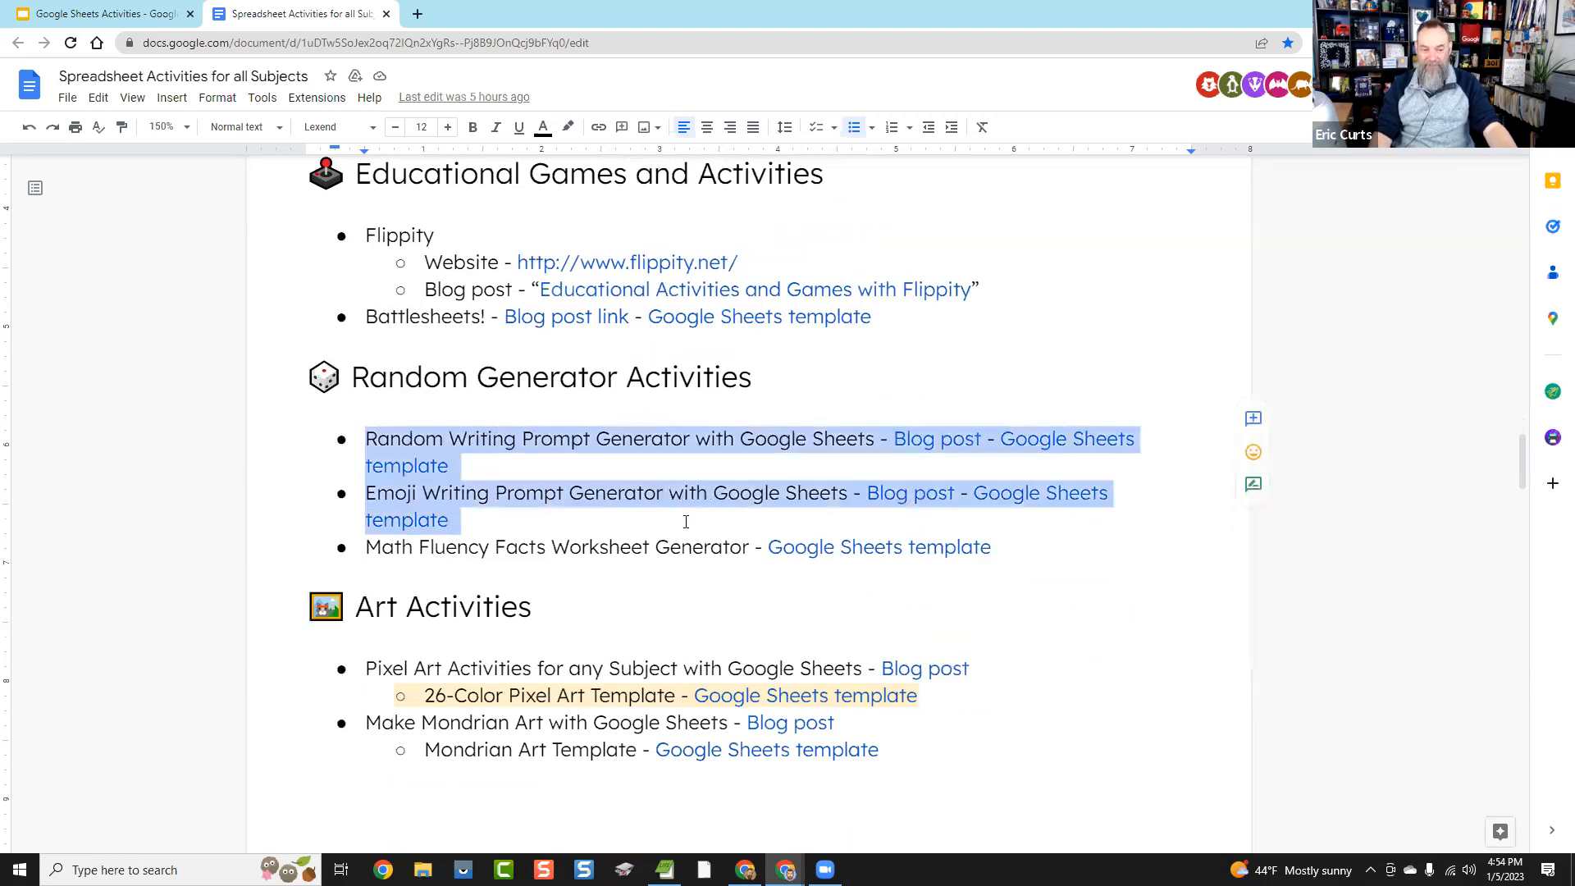
pyautogui.click(692, 436)
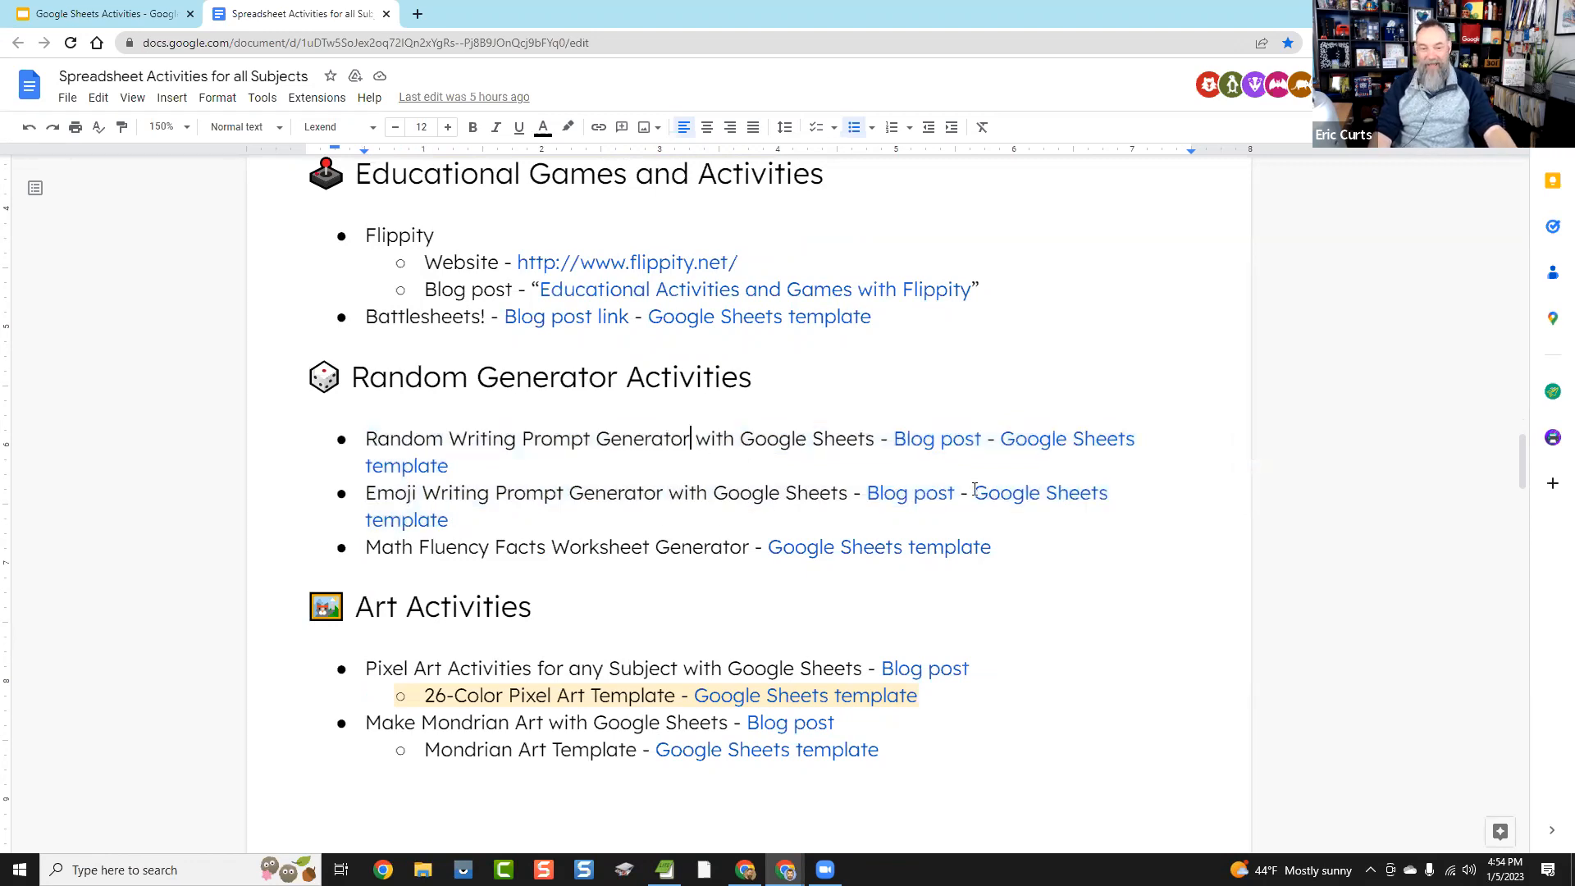
# Step: Preview both writing-prompt template links, then show the Art Activities slide
pyautogui.click(1059, 439)
pyautogui.click(420, 468)
pyautogui.click(422, 518)
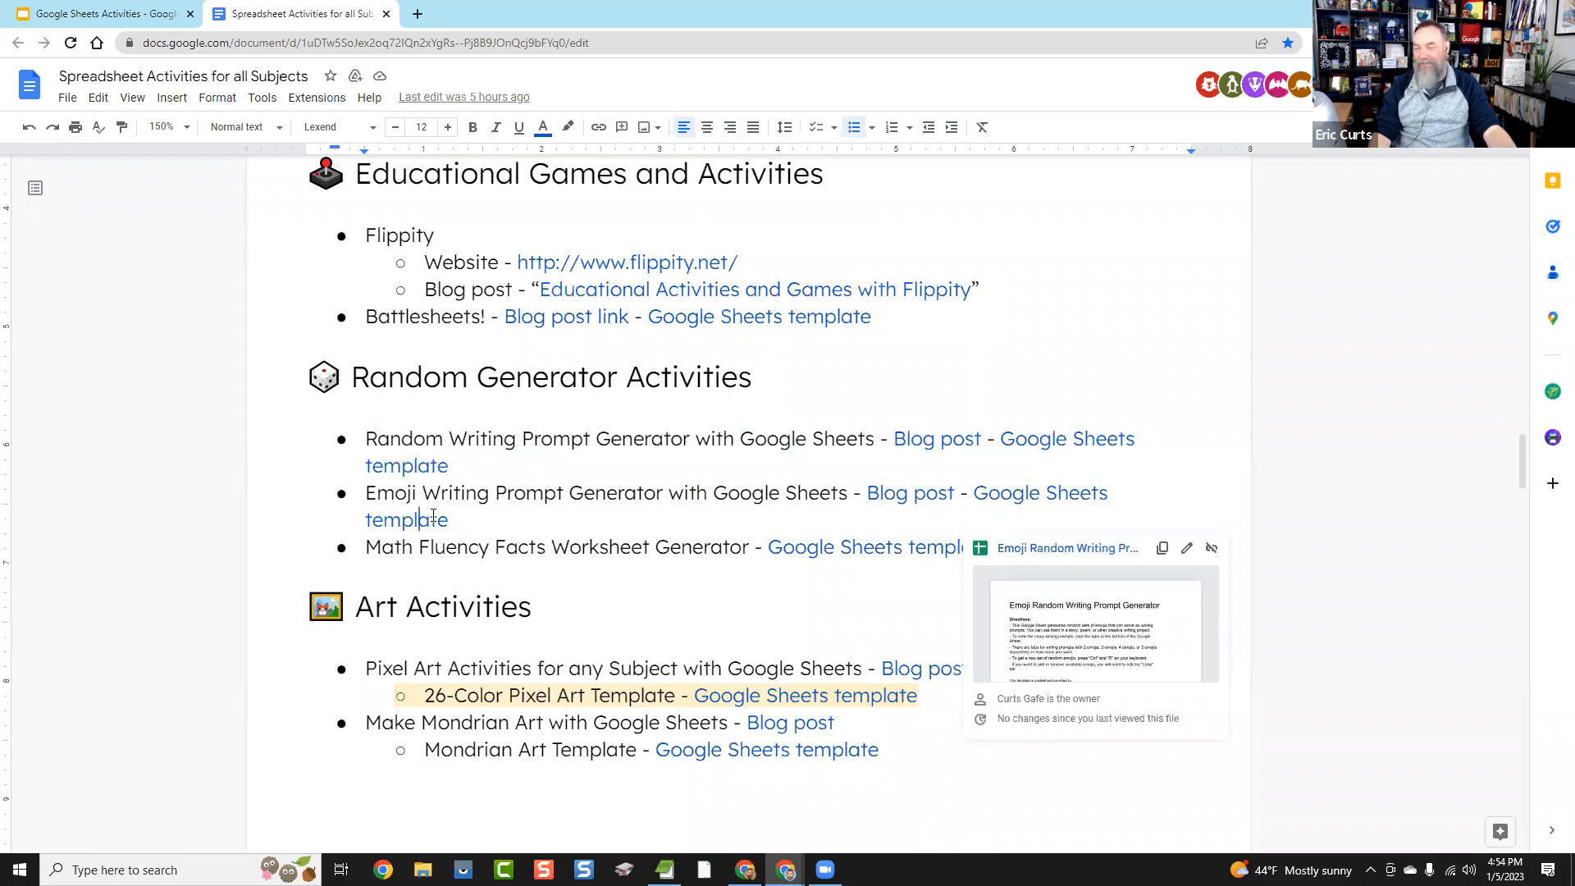
pyautogui.click(621, 492)
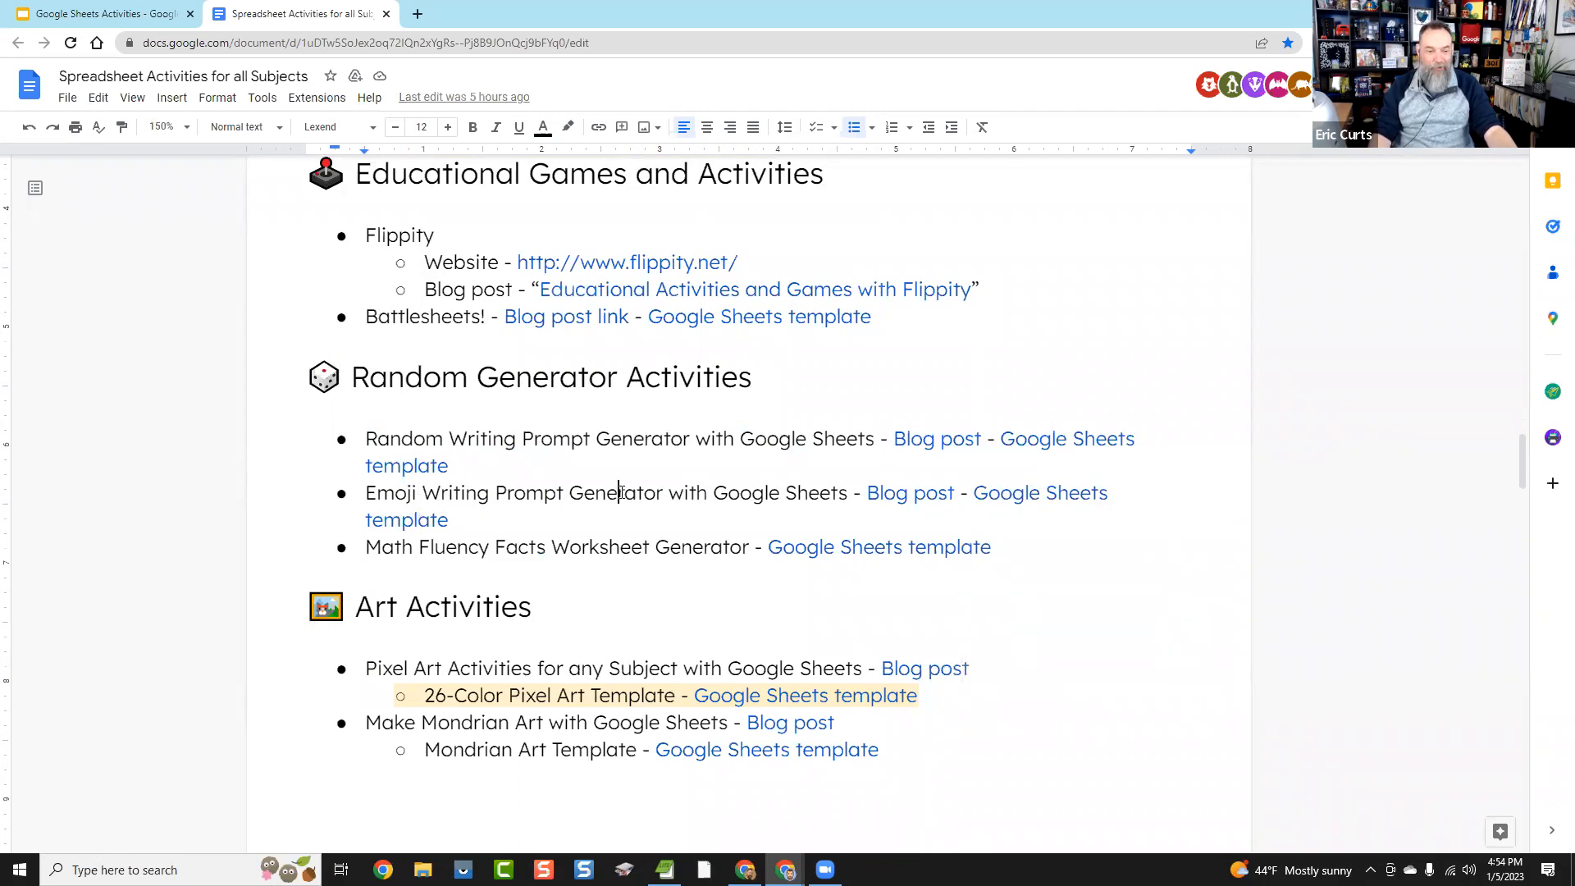
pyautogui.click(123, 18)
pyautogui.press('Right')
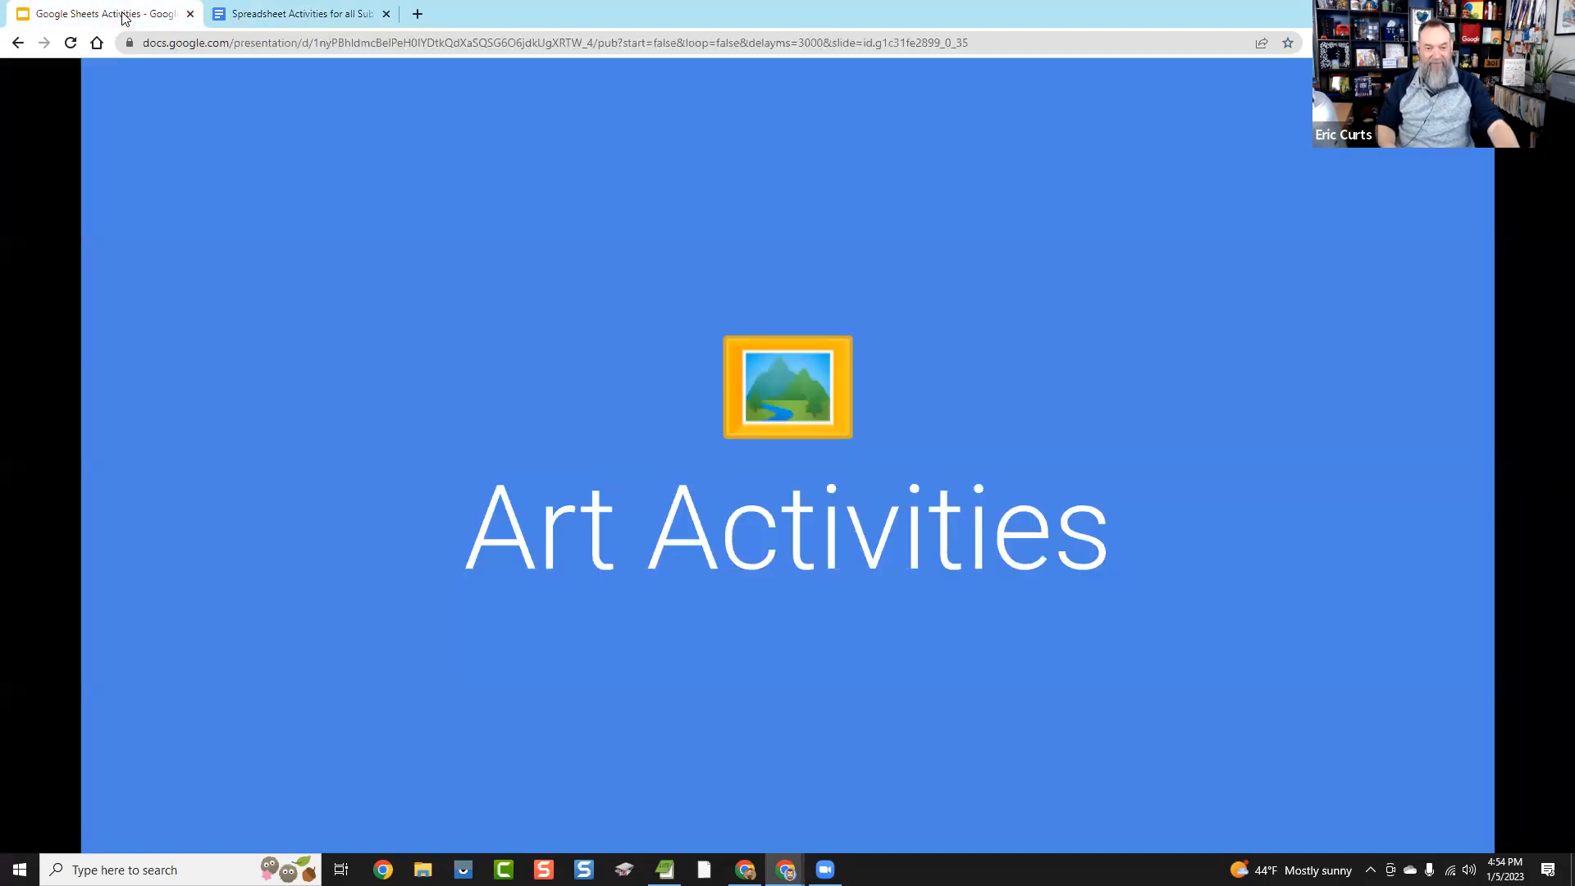
# Step: Advance past the Pixel Art examples to the slide listing Art, Mapping, Fractions, Area and Story characters
pyautogui.press('Right')
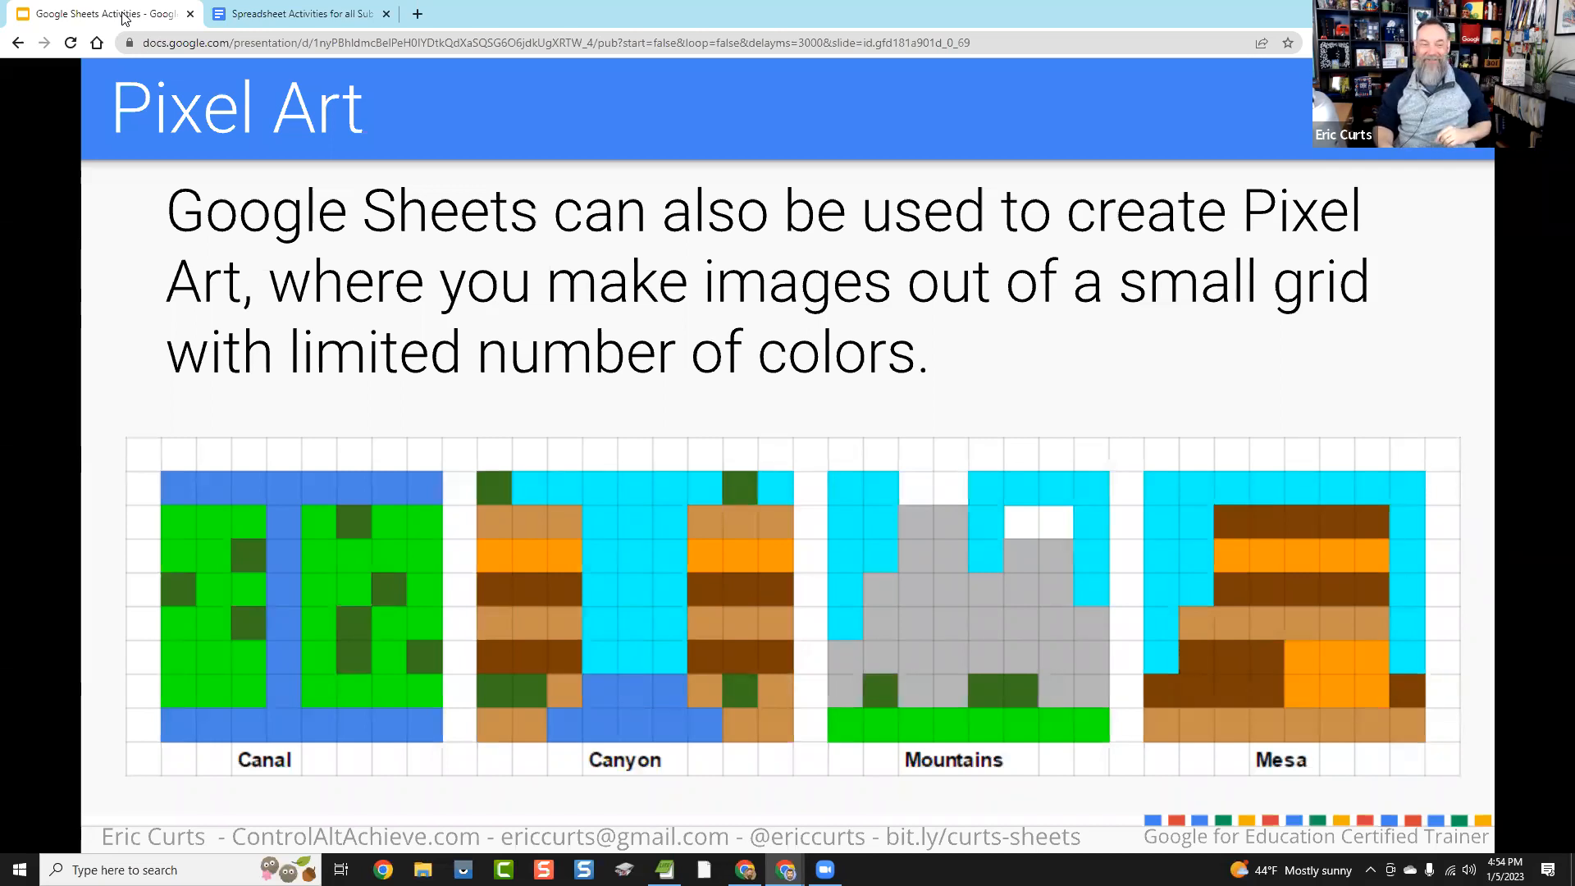
pyautogui.press('Right')
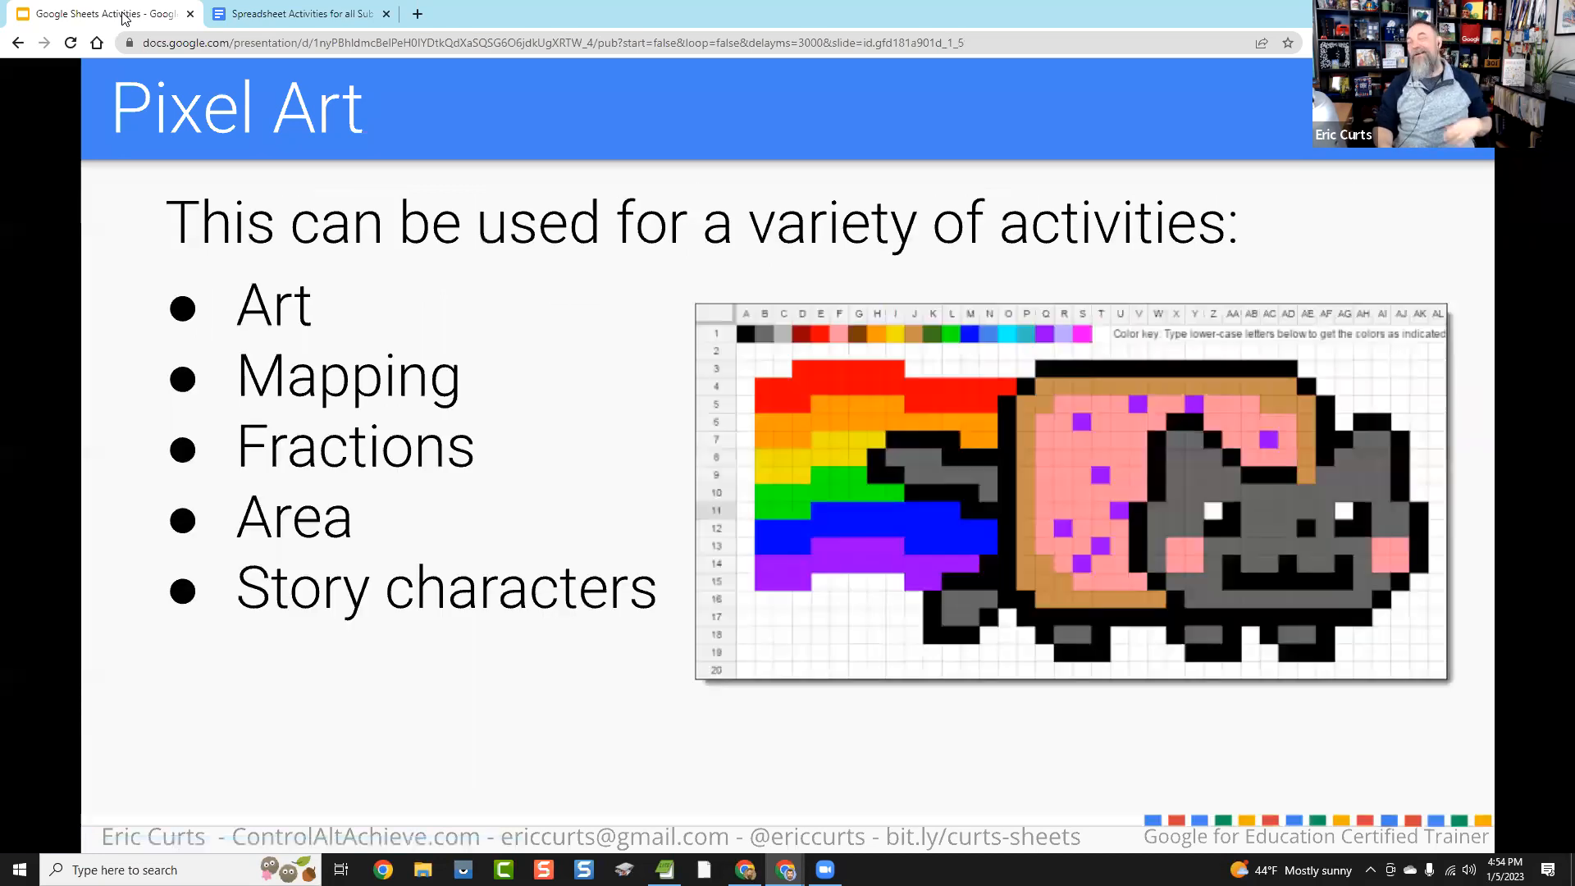